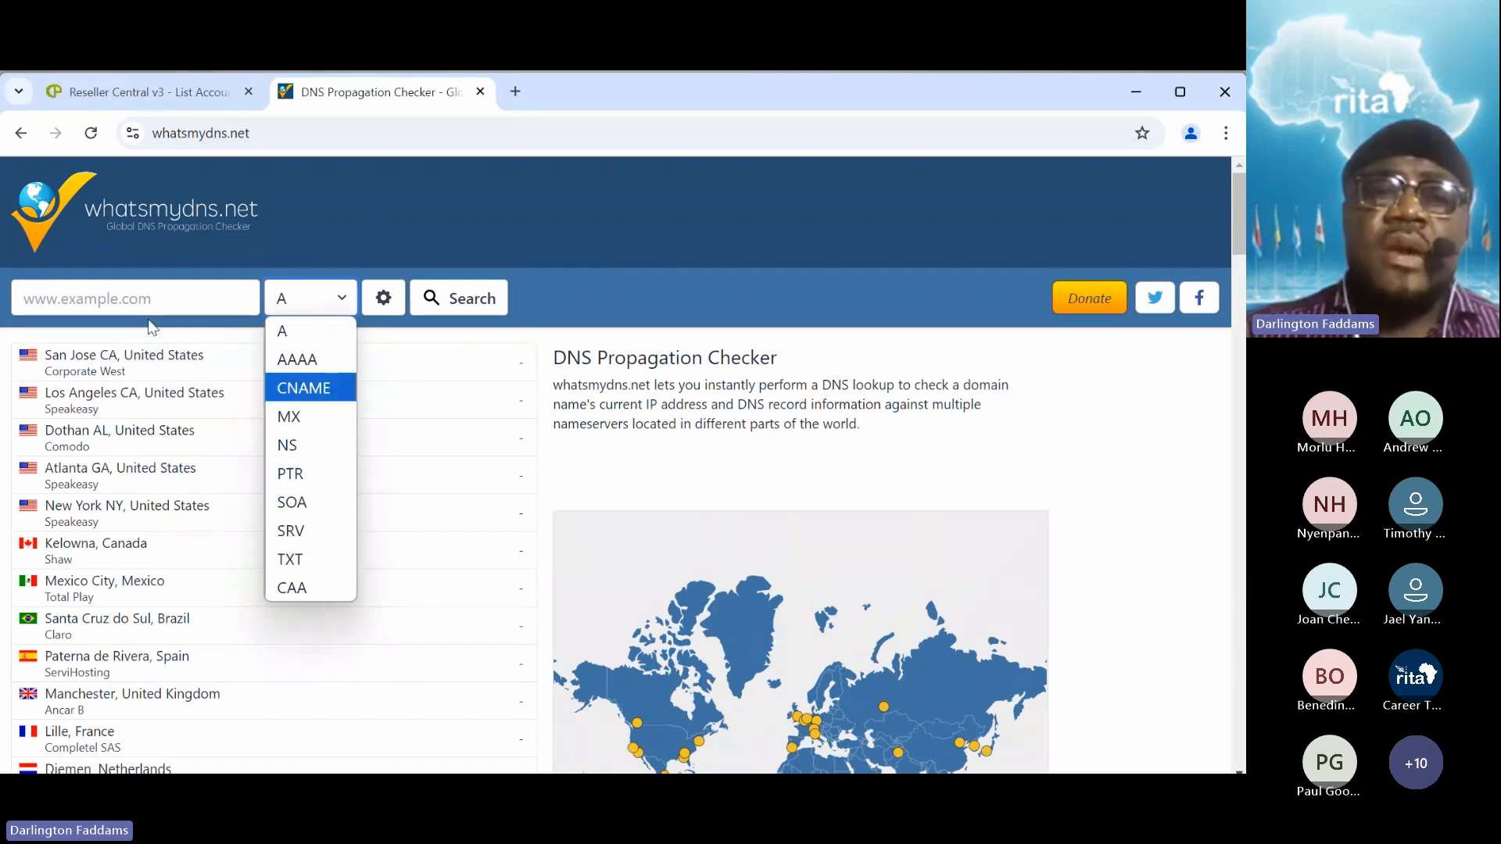
- Browse the Google search results for hotel in accra
{"action": "left_click", "coordinate": [111, 299]}
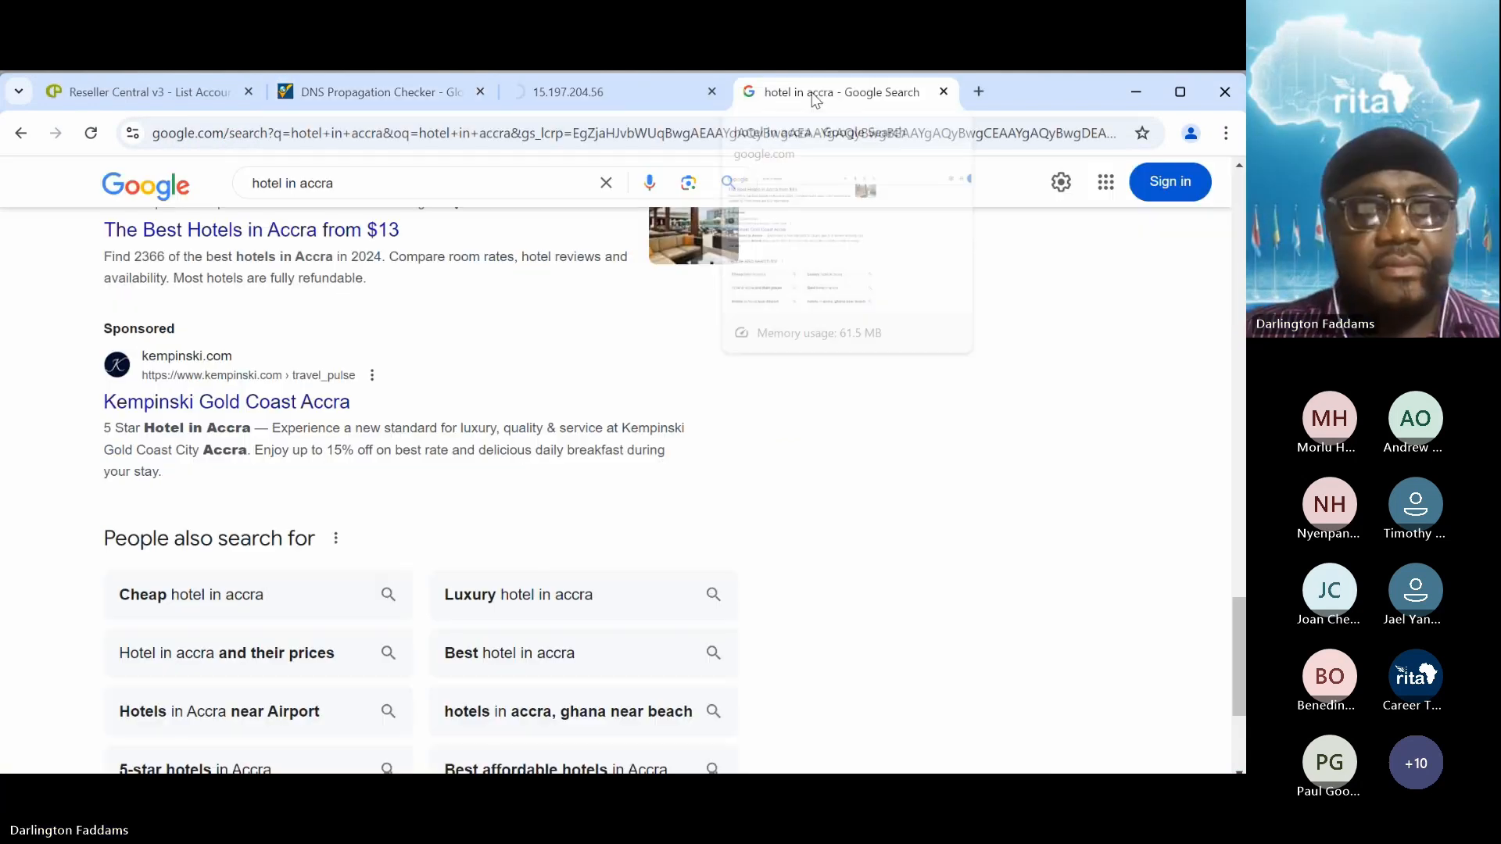
{"action": "scroll", "coordinate": [542, 468], "scroll_direction": "down", "scroll_amount": 3}
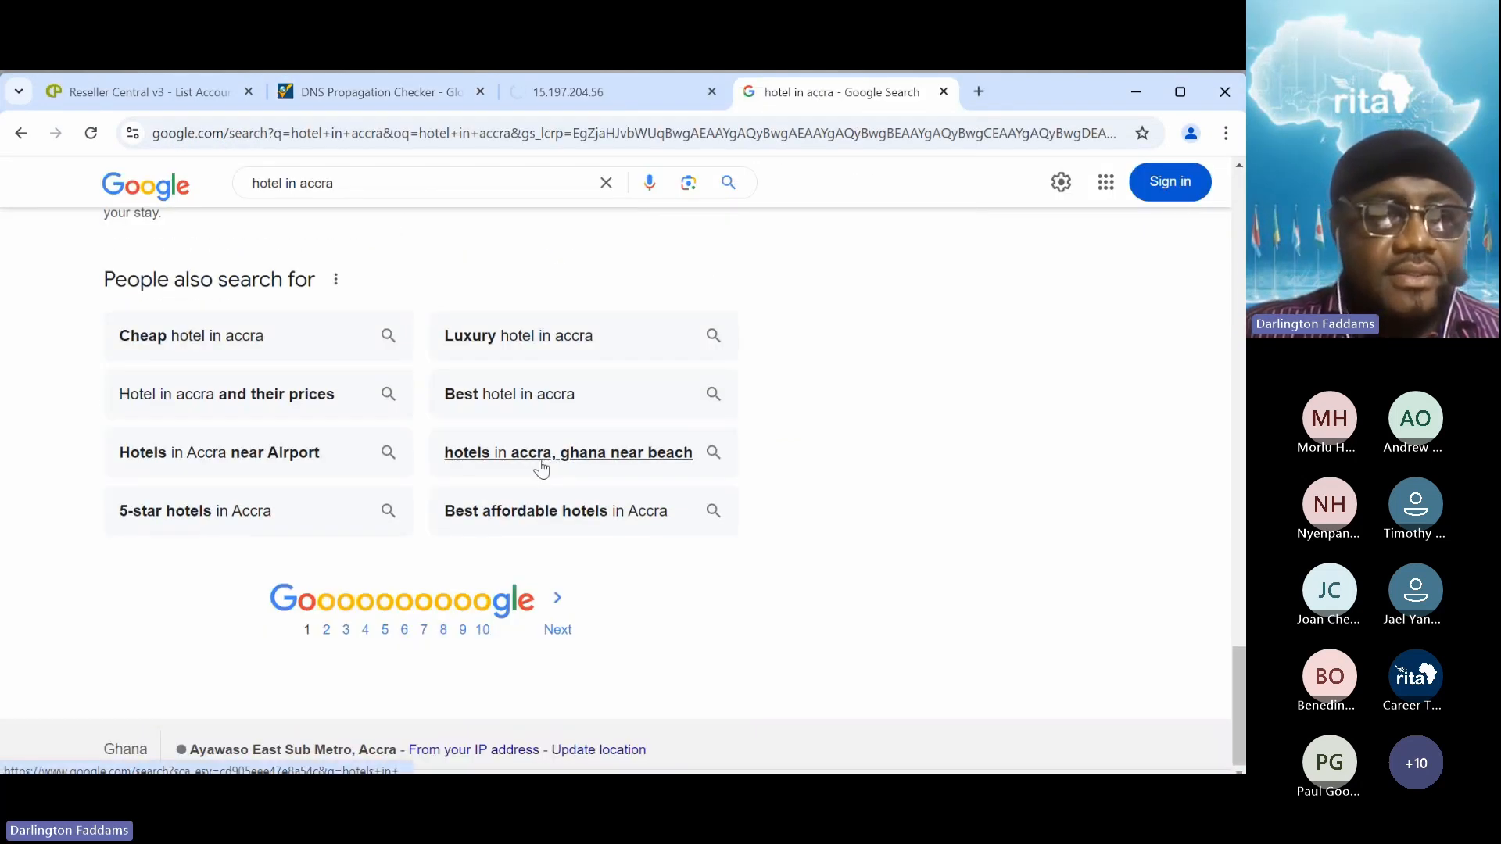
{"action": "scroll", "coordinate": [543, 468], "scroll_direction": "up", "scroll_amount": 5}
{"action": "scroll", "coordinate": [545, 467], "scroll_direction": "up", "scroll_amount": 1}
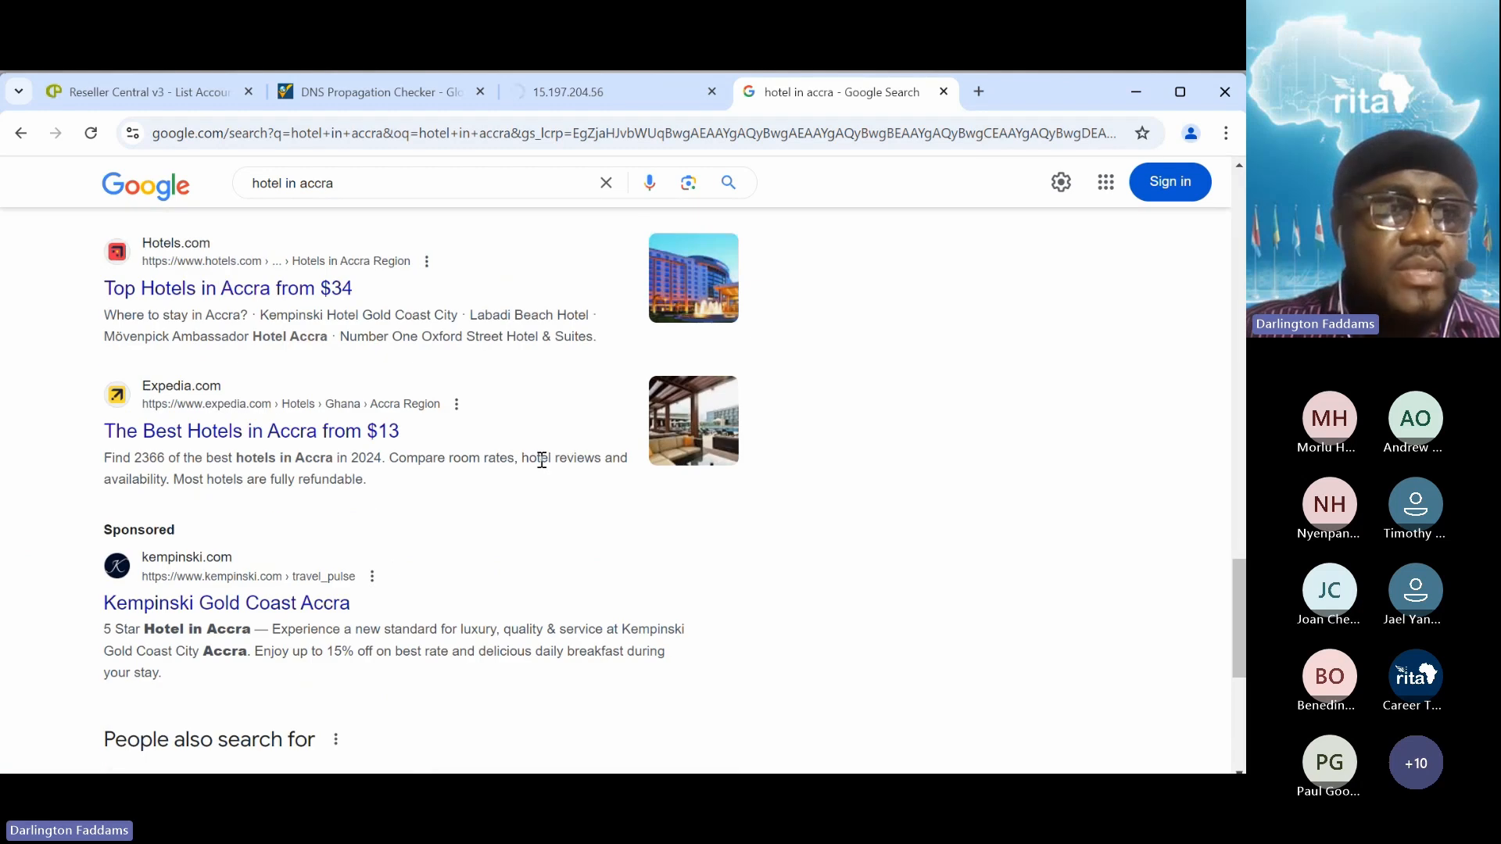
{"action": "scroll", "coordinate": [543, 461], "scroll_direction": "up", "scroll_amount": 4}
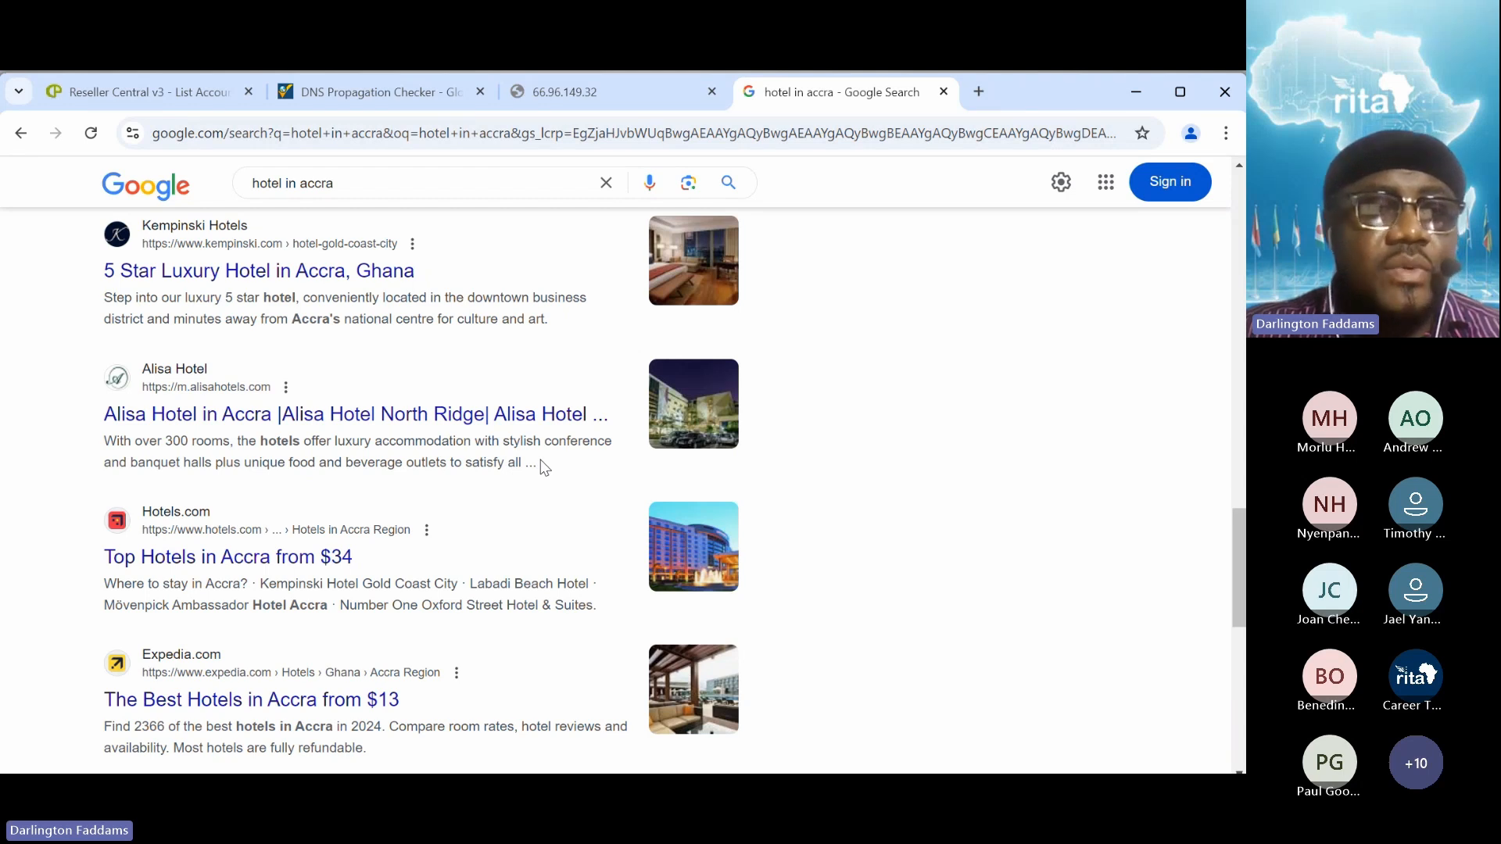
- Look up the A record of alisahotels.com in the DNS Propagation Checker
{"action": "left_click", "coordinate": [364, 100]}
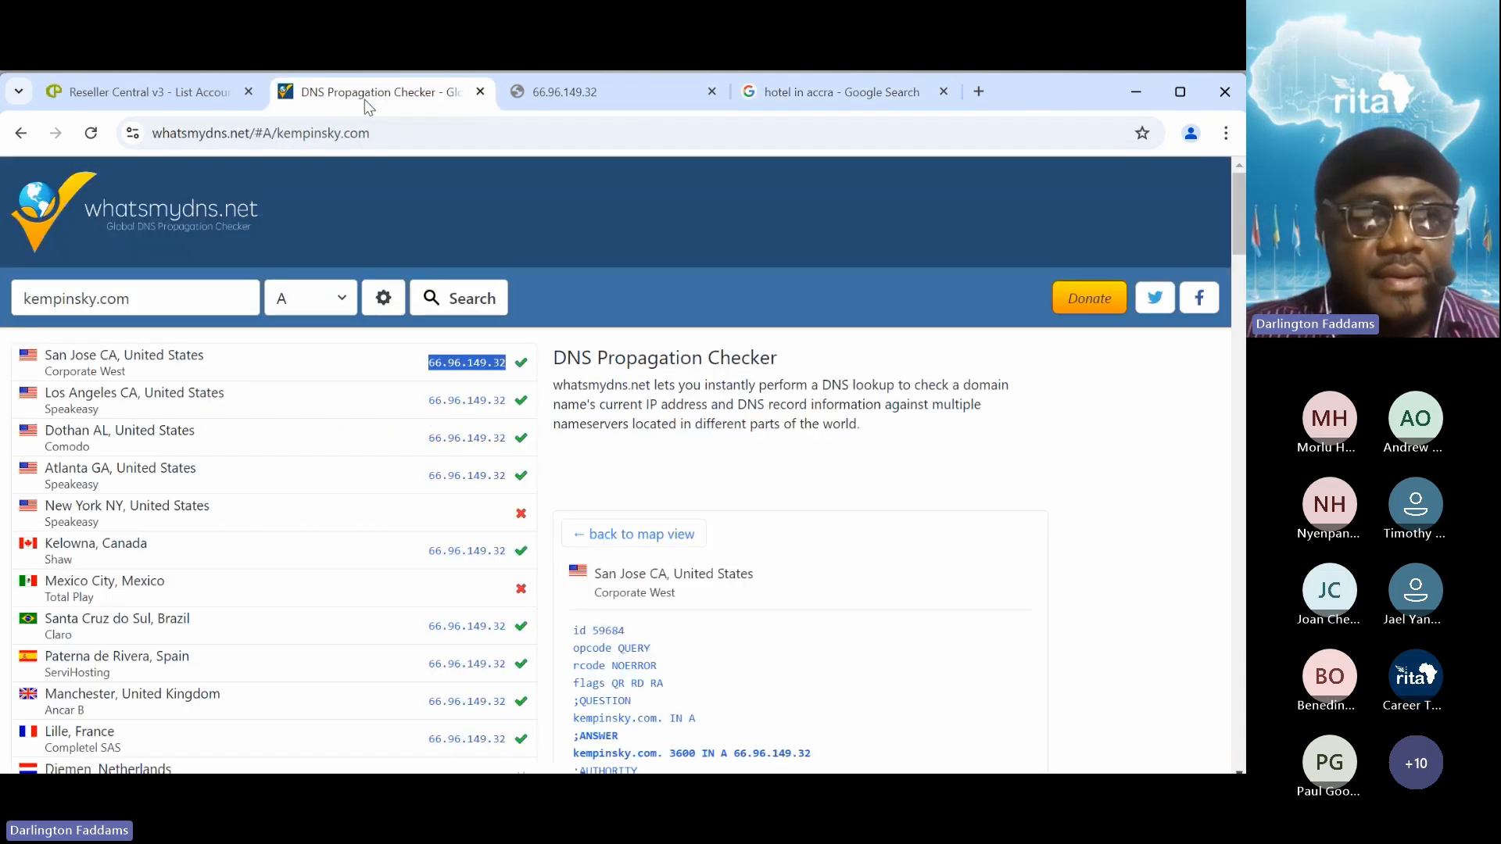
{"action": "left_click", "coordinate": [78, 299]}
{"action": "double_click", "coordinate": [78, 299]}
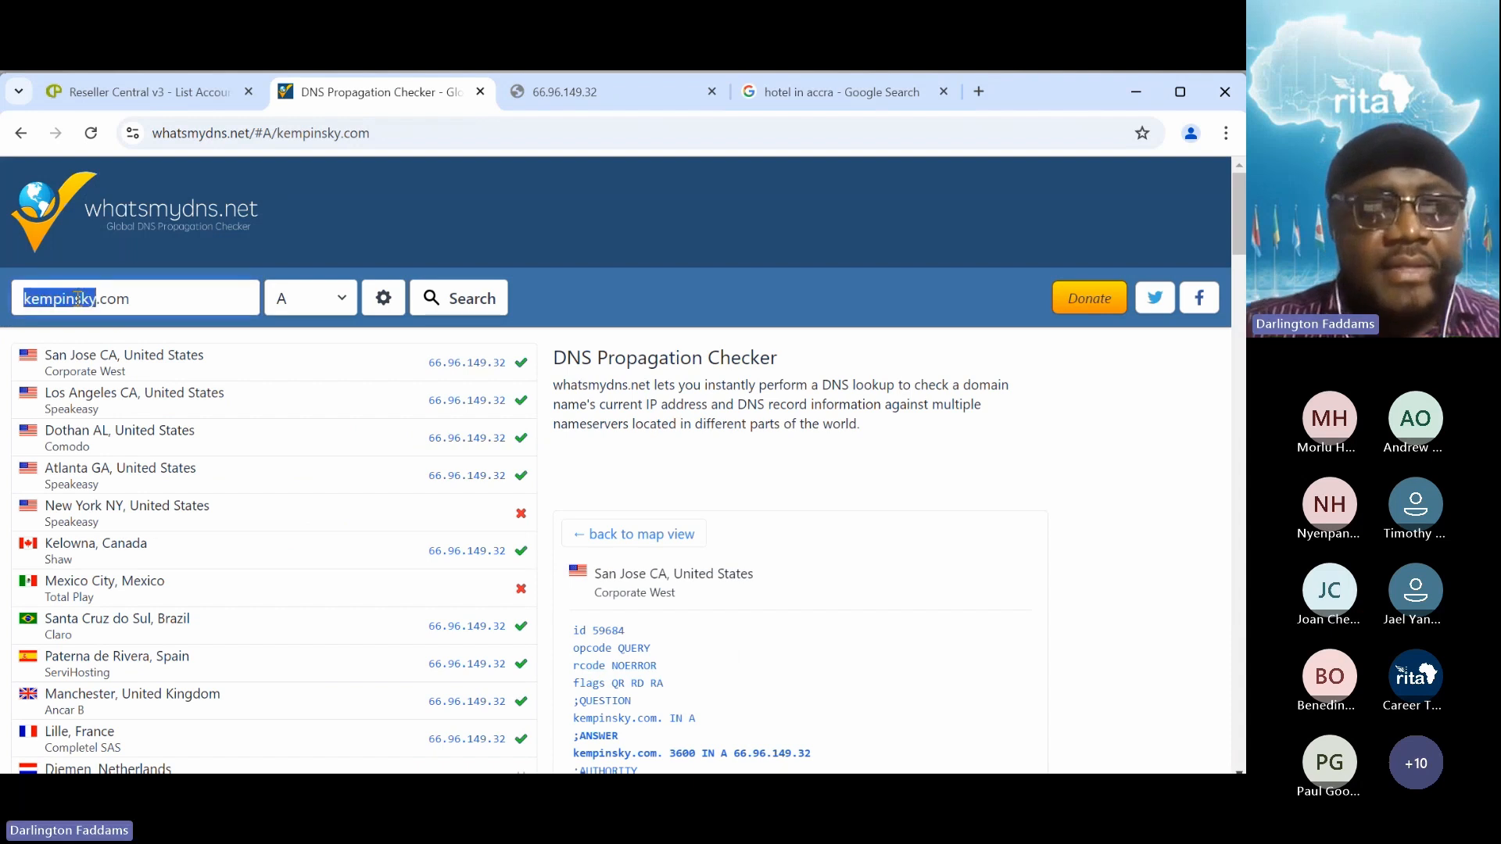
{"action": "type", "text": "alisahotels"}
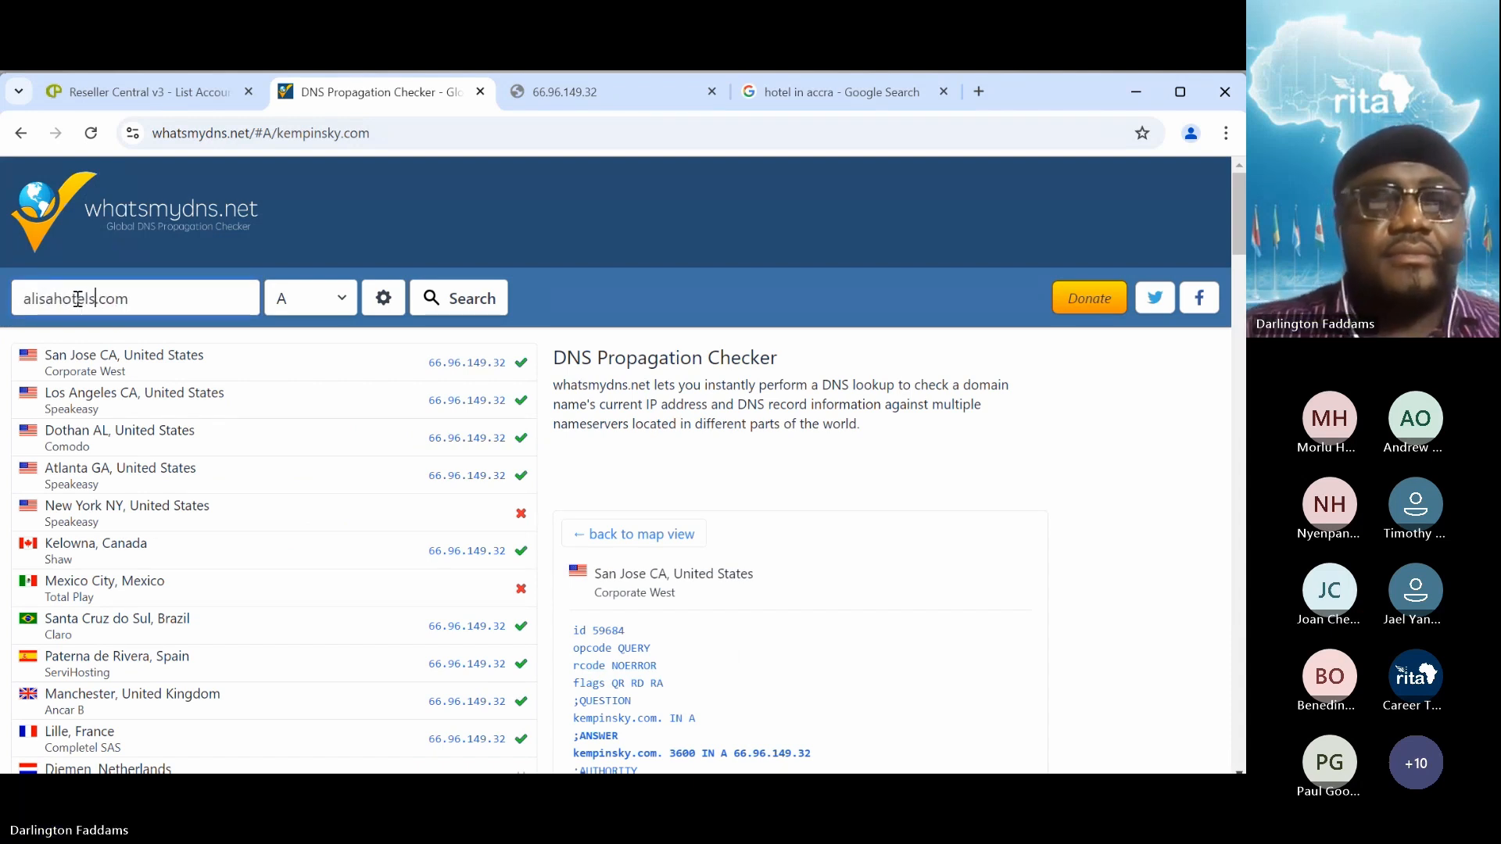
{"action": "key", "text": "Return"}
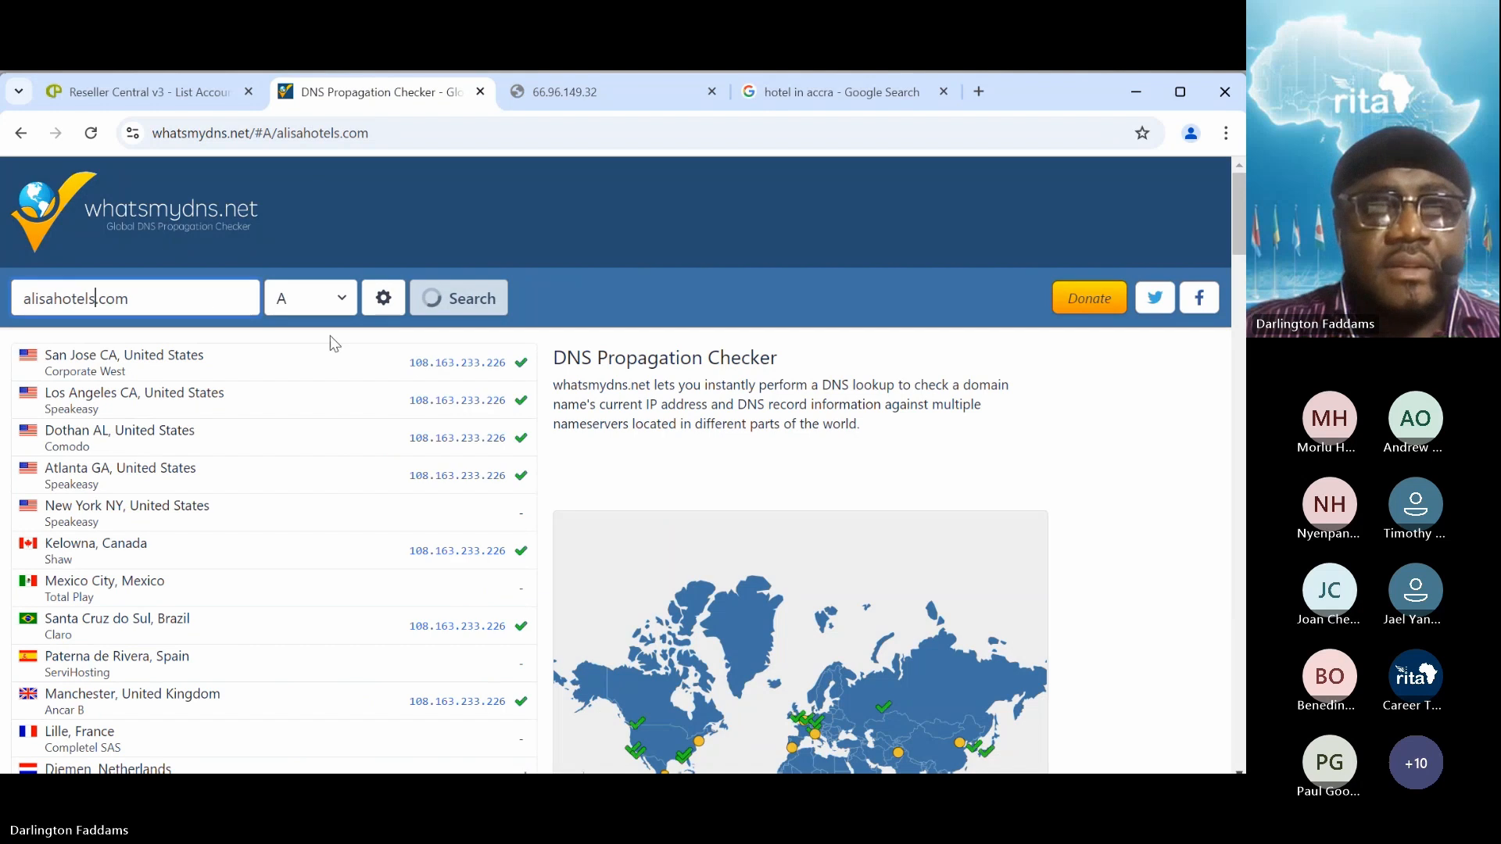
- Copy the returned IP address and open 108.163.233.226 on port 2087 in the third tab
{"action": "left_click_drag", "start_coordinate": [398, 364], "coordinate": [507, 377]}
{"action": "key", "text": "ctrl+c"}
{"action": "left_click", "coordinate": [635, 92]}
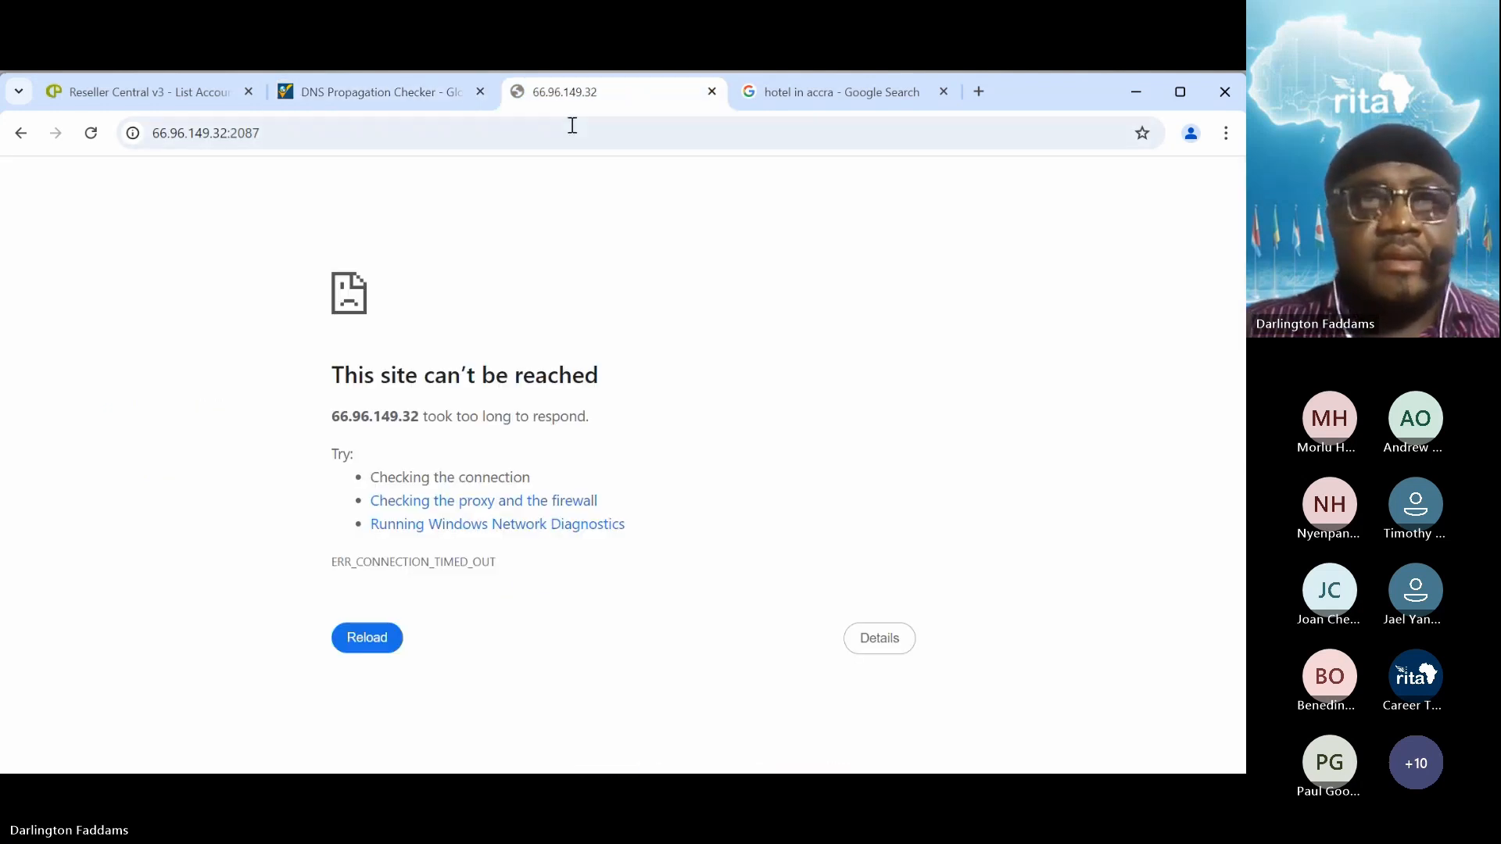
{"action": "left_click", "coordinate": [569, 125]}
{"action": "key", "text": "ctrl+v"}
{"action": "type", "text": ":2"}
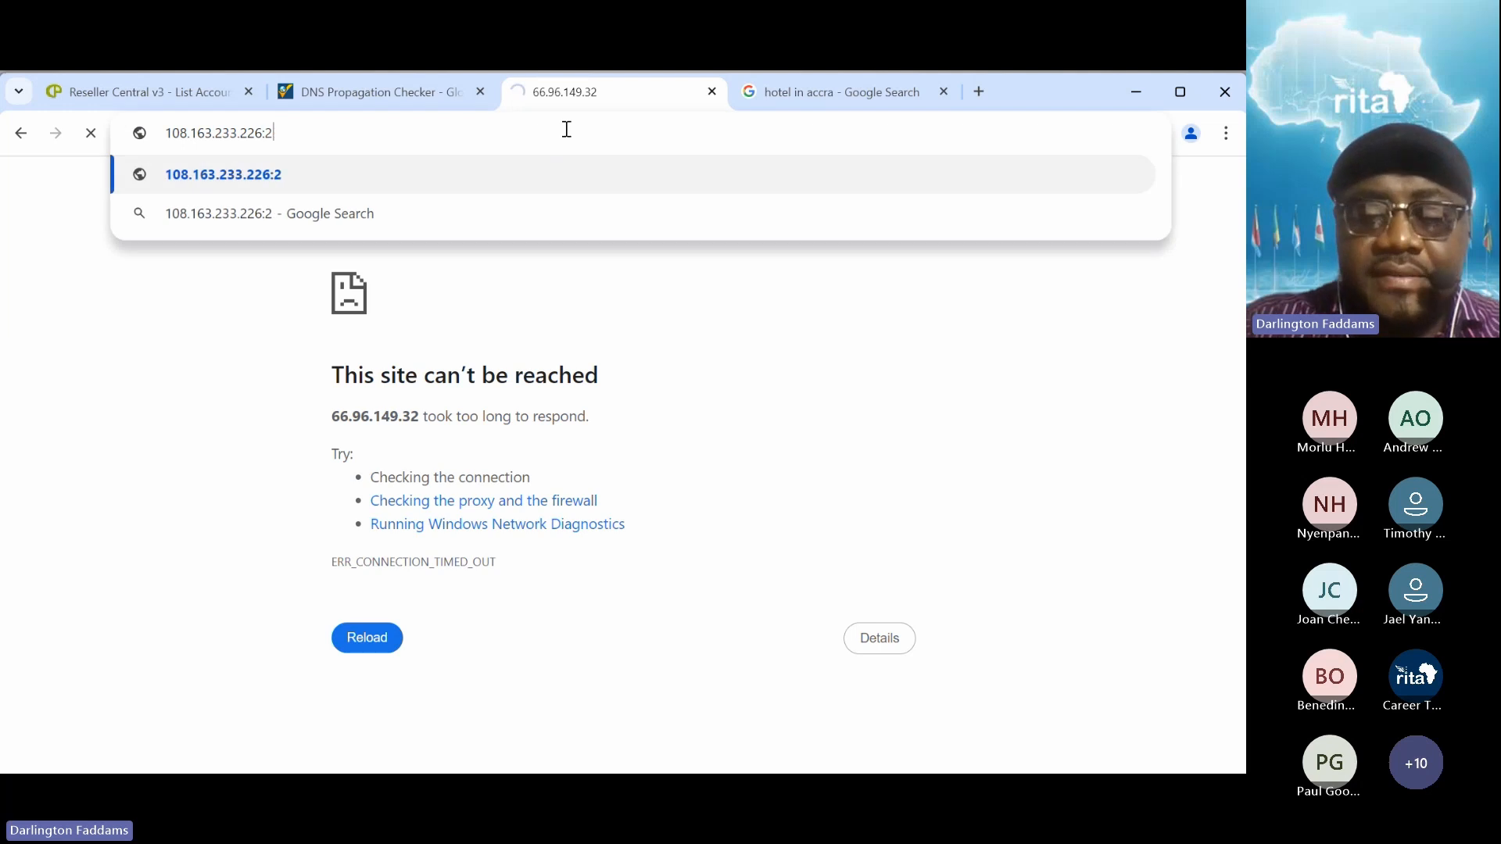
{"action": "type", "text": "086"}
{"action": "key", "text": "Return"}
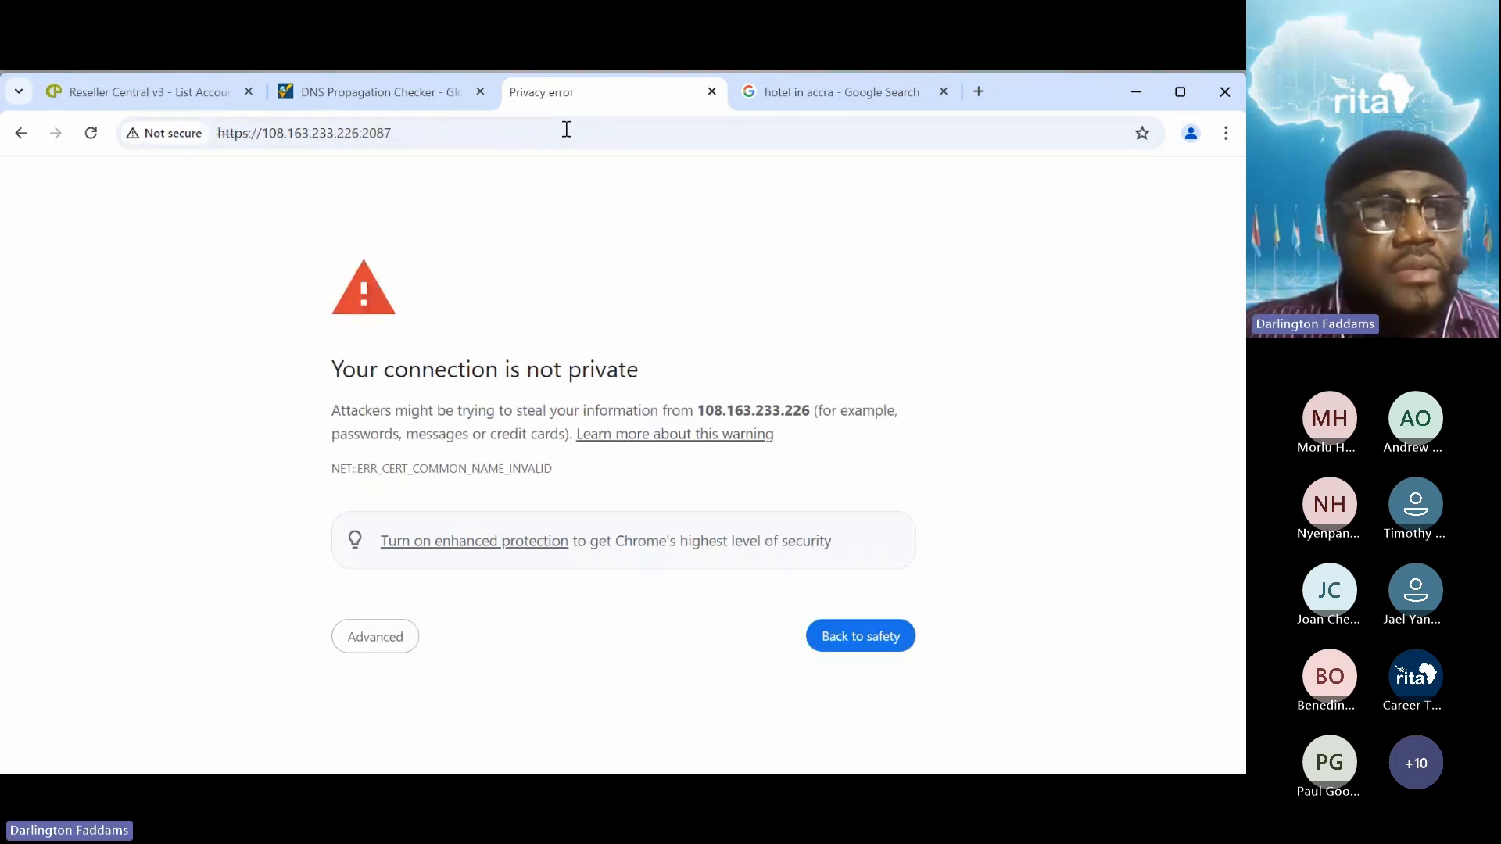
- Re-enter the address 108.163.233.226:2087 in the address bar and load it again
{"action": "left_click", "coordinate": [456, 137]}
{"action": "left_click", "coordinate": [459, 138]}
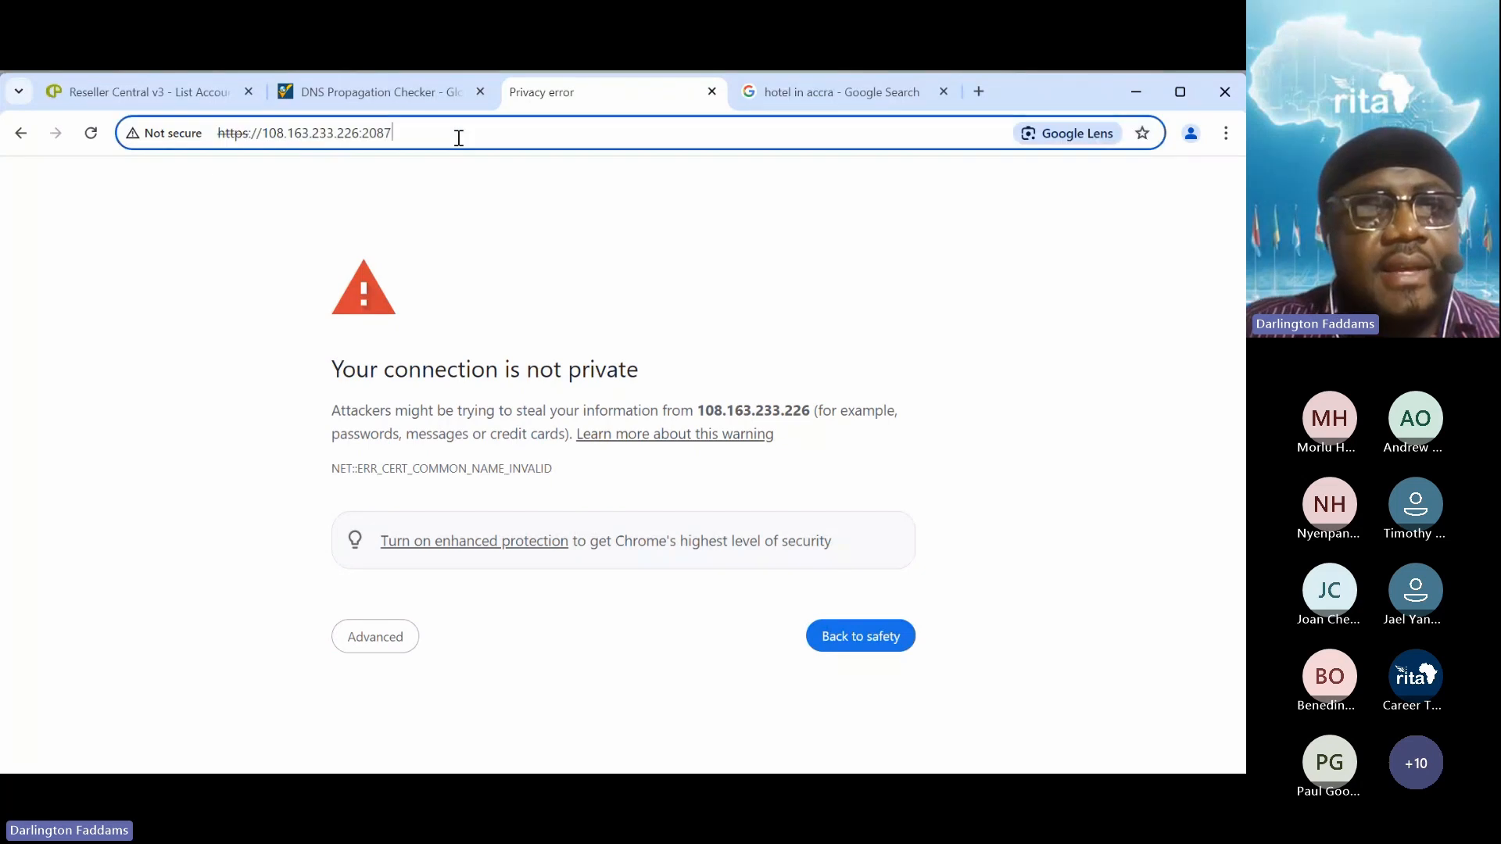
{"action": "key", "text": "shift+Home"}
{"action": "type", "text": "108.163.233.226"}
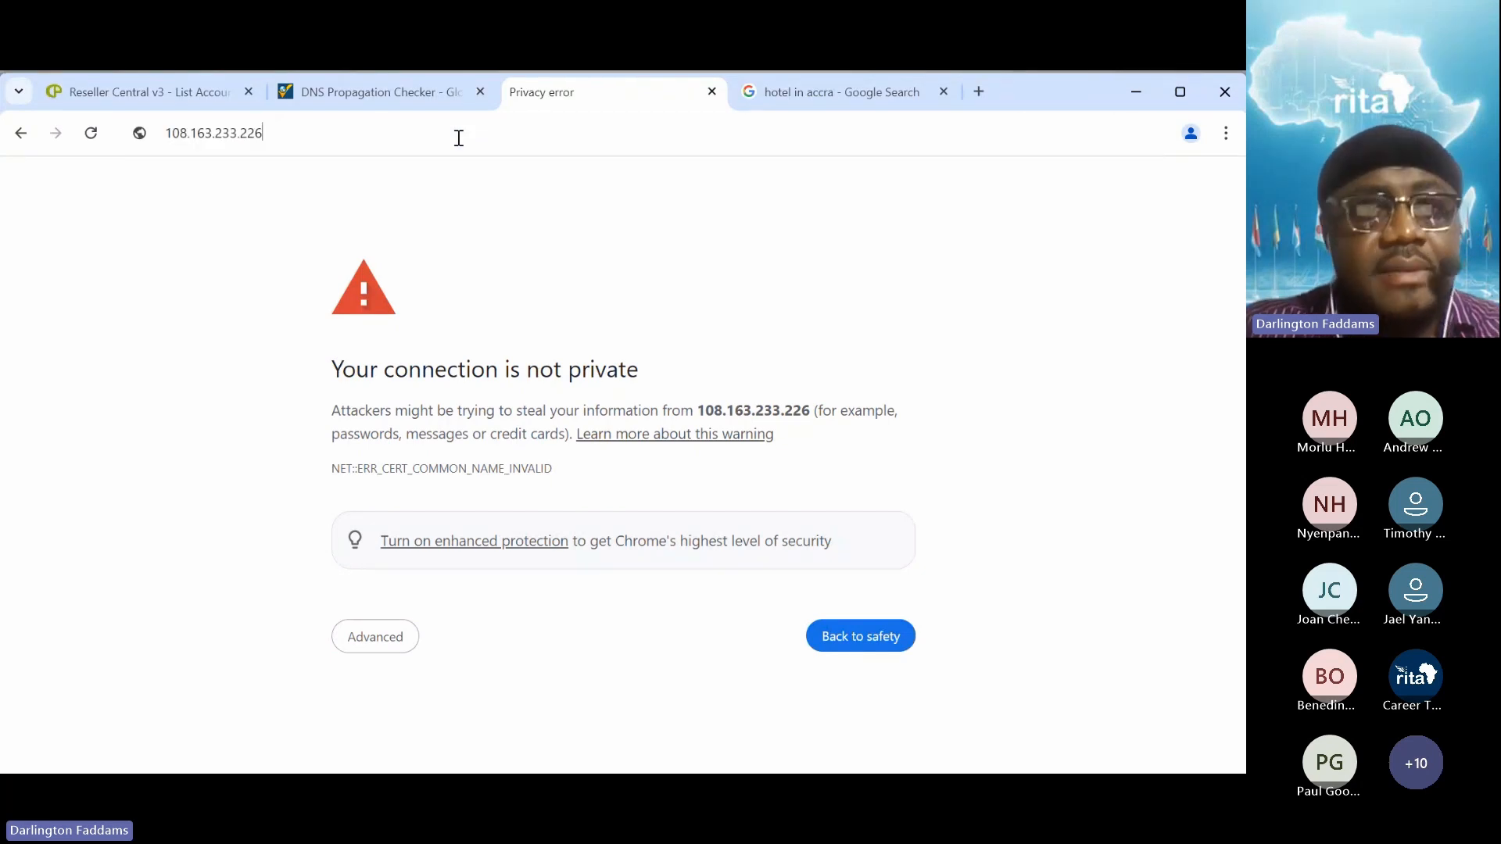
{"action": "type", "text": ":2086"}
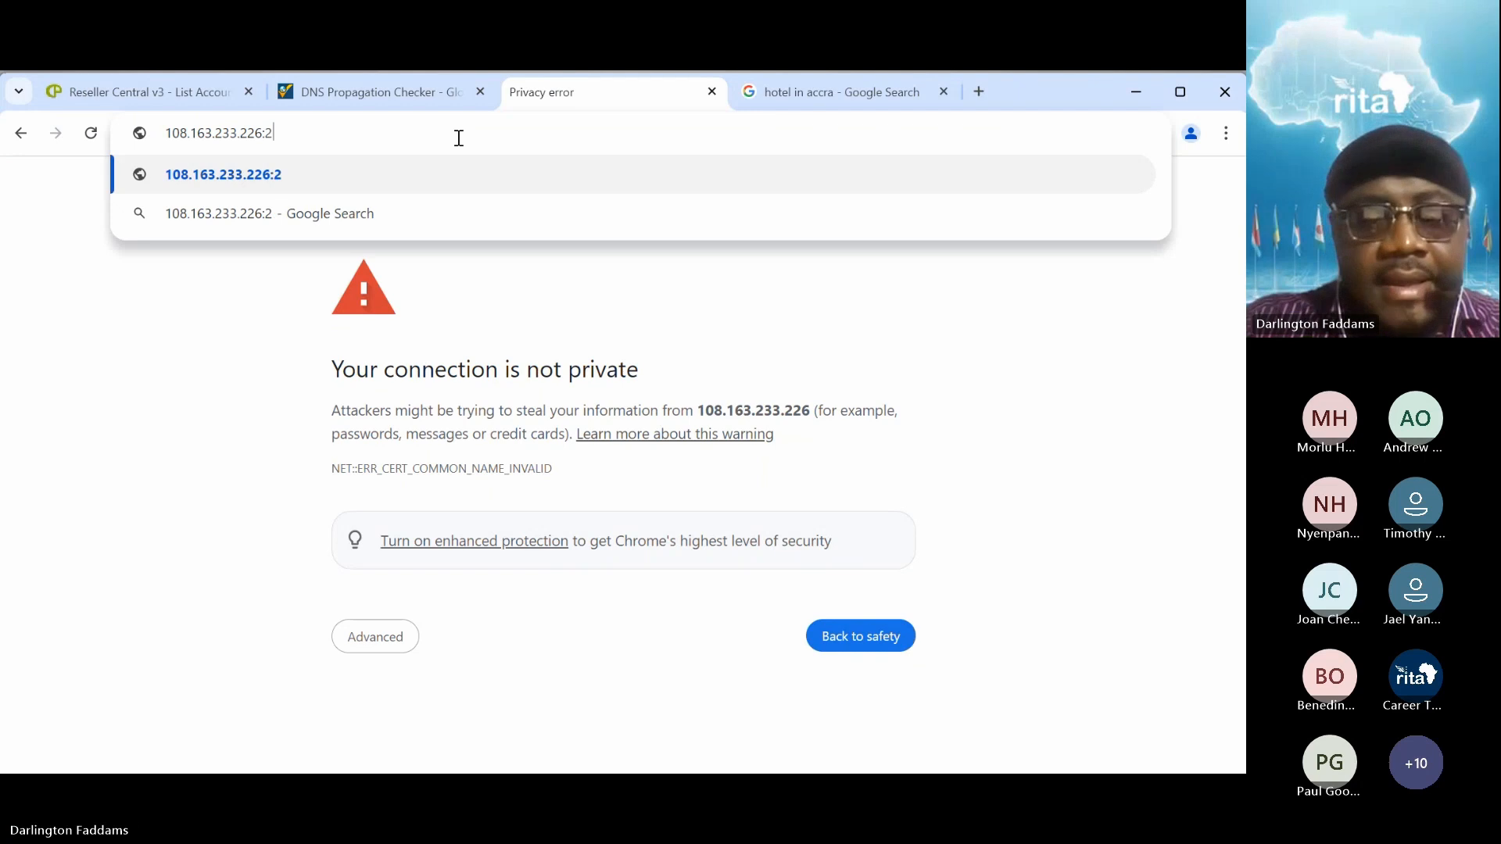
{"action": "key", "text": "Return"}
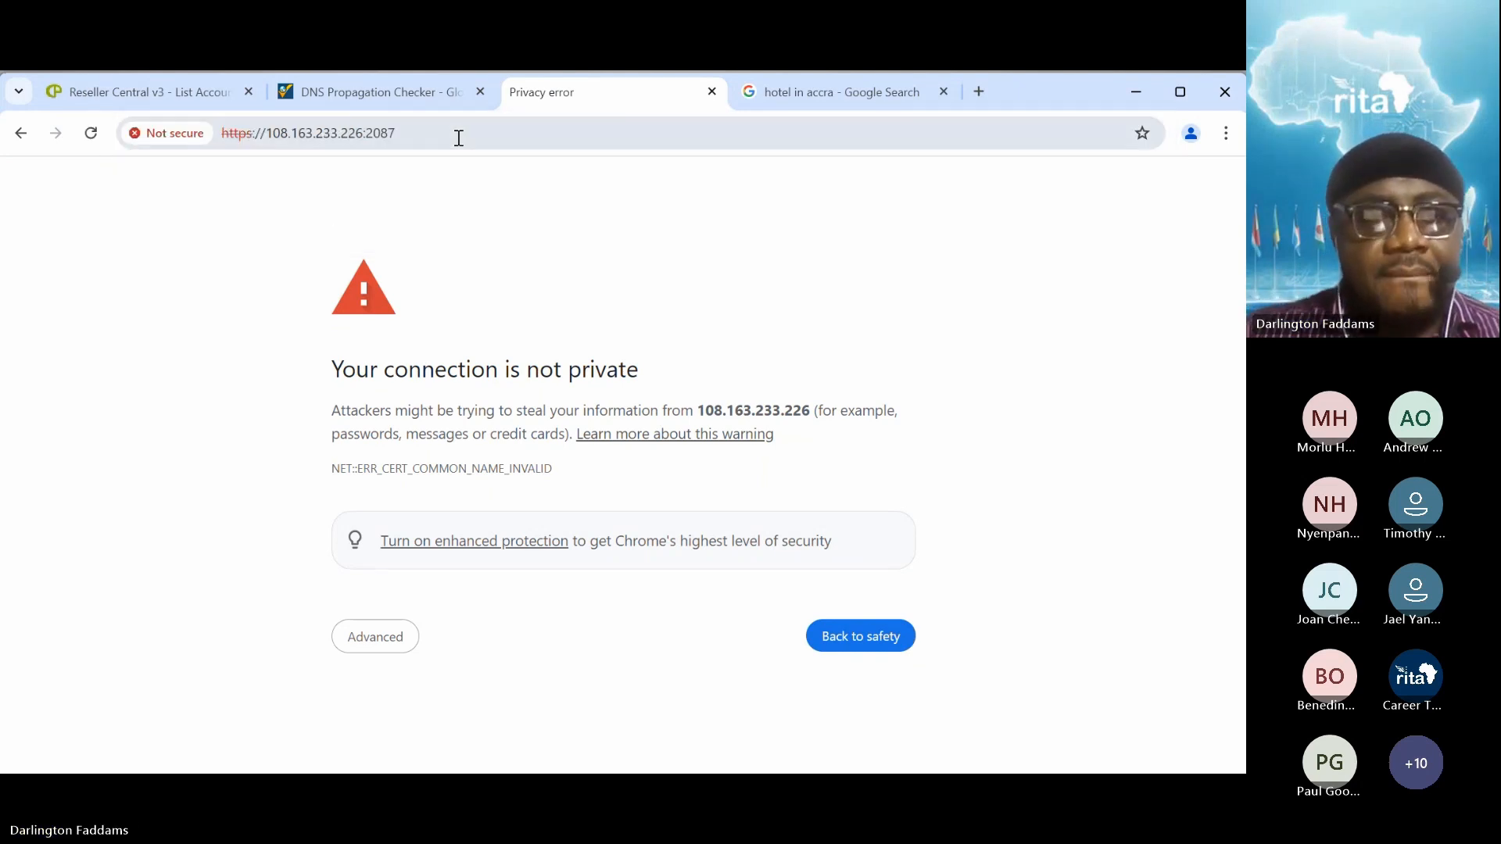
- Proceed past the certificate warning to the unsafe site to reach the WHM login page
{"action": "left_click", "coordinate": [391, 635]}
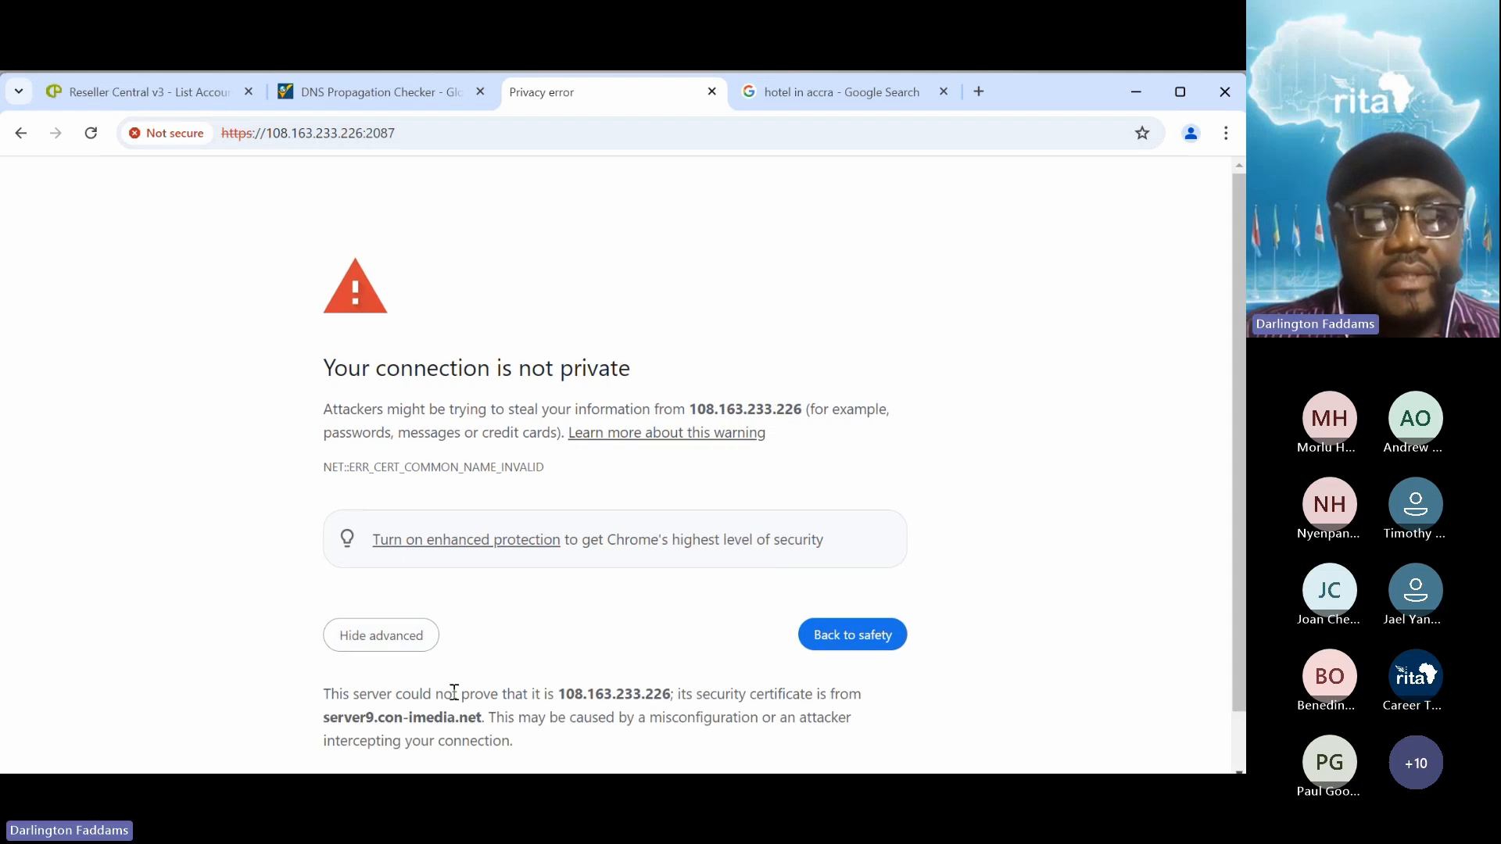
{"action": "scroll", "coordinate": [455, 693], "scroll_direction": "down", "scroll_amount": 1}
{"action": "left_click", "coordinate": [443, 726]}
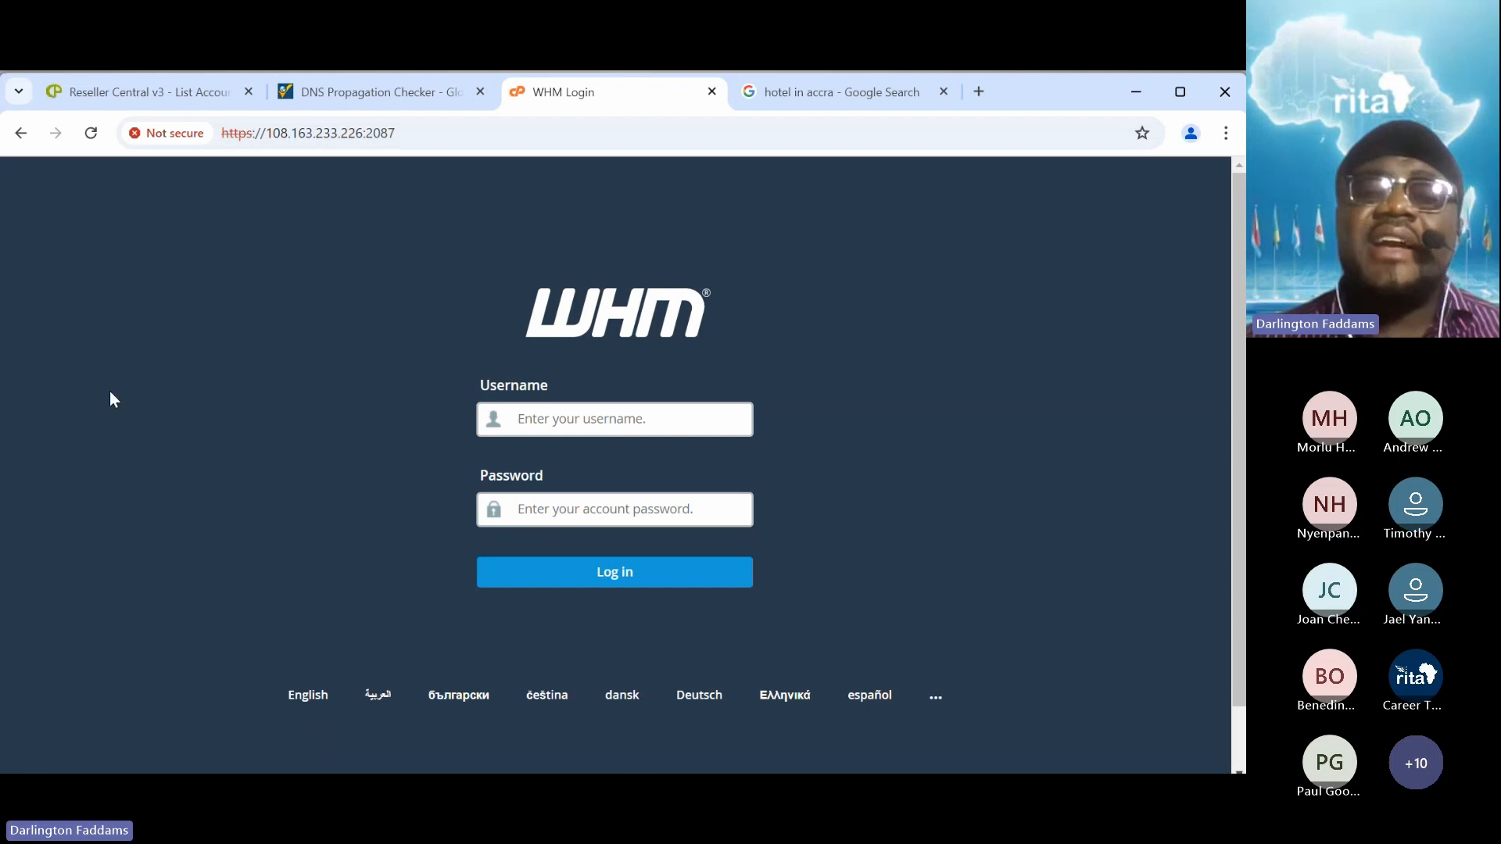
- Review the hosted accounts list in the Reseller Central tab
{"action": "left_click", "coordinate": [156, 98]}
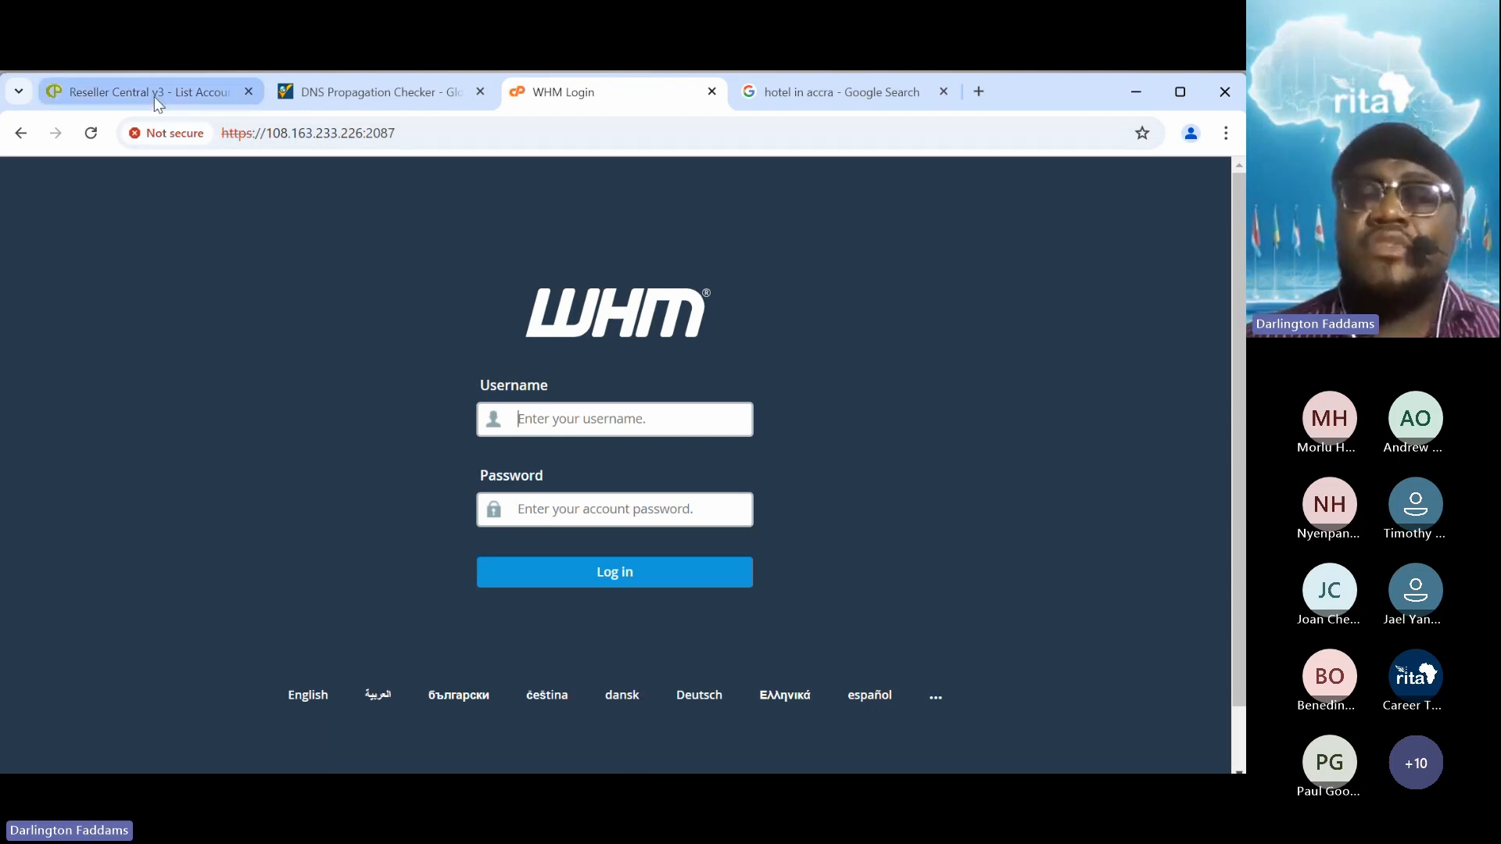
{"action": "scroll", "coordinate": [516, 610], "scroll_direction": "down", "scroll_amount": 2}
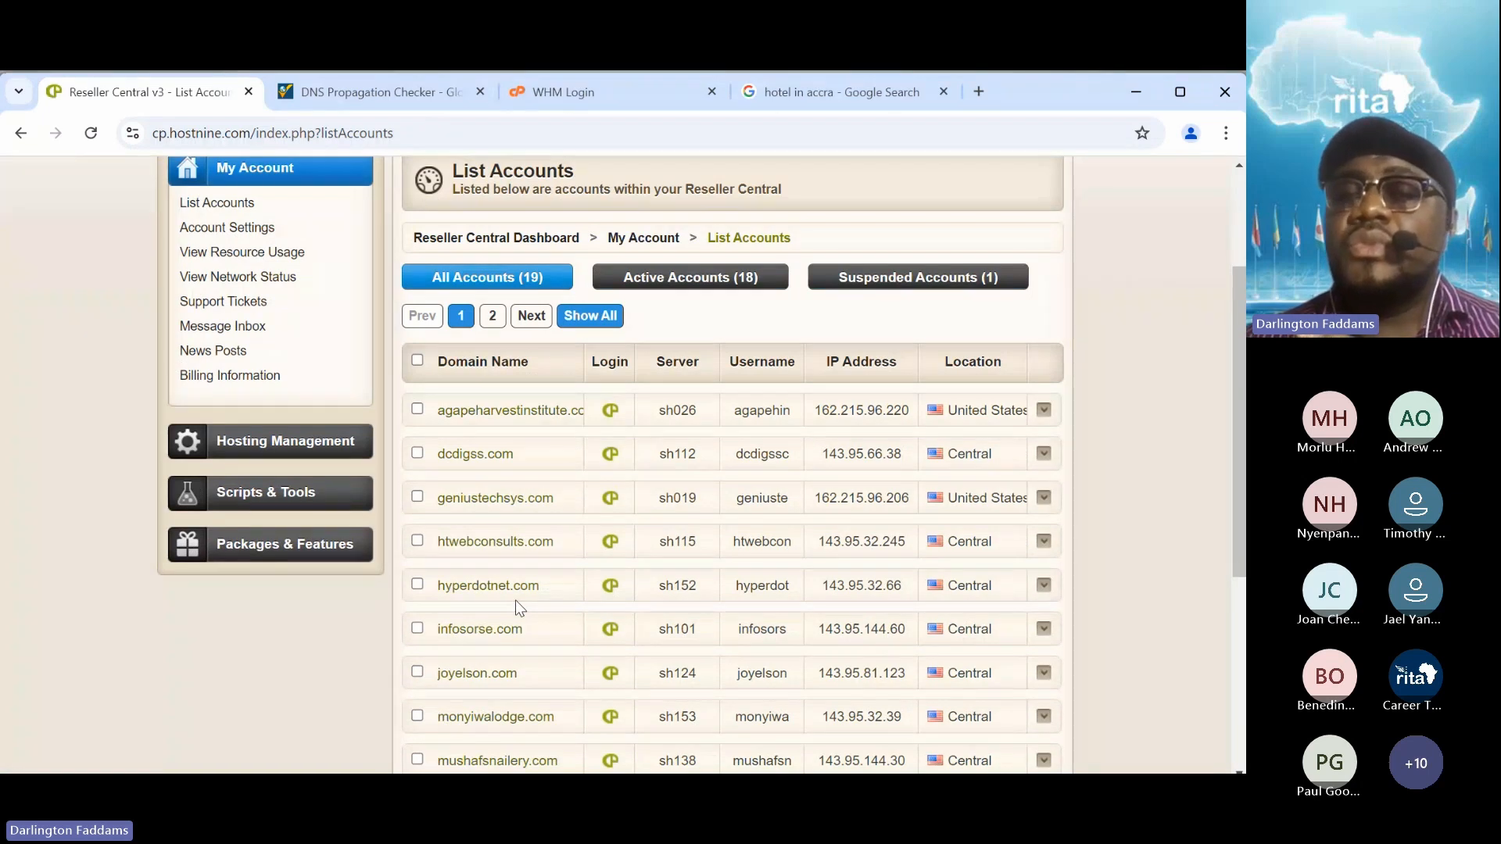
{"action": "scroll", "coordinate": [515, 599], "scroll_direction": "down", "scroll_amount": 3}
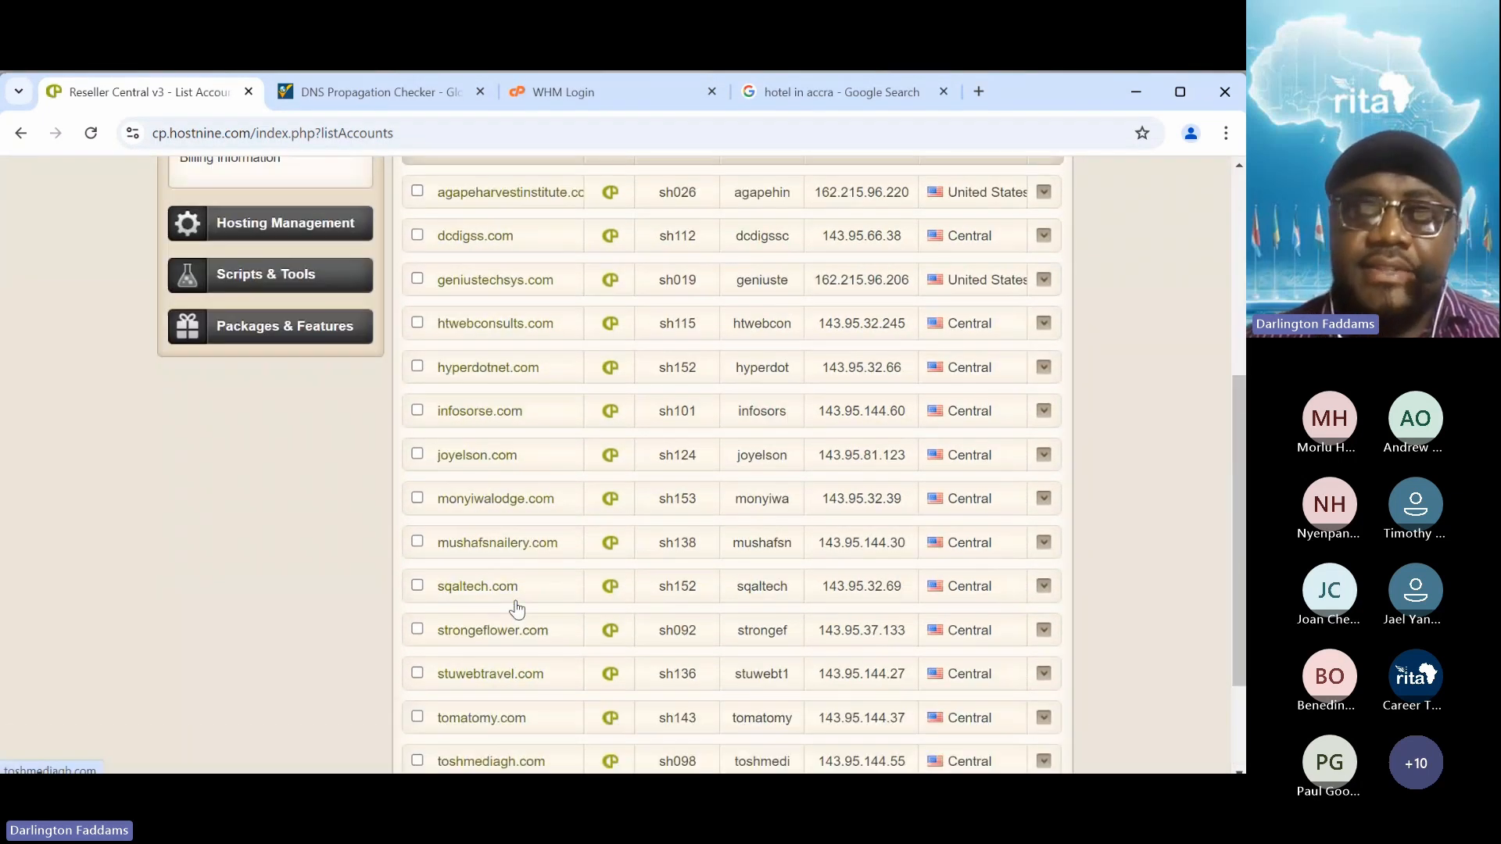
{"action": "scroll", "coordinate": [516, 609], "scroll_direction": "up", "scroll_amount": 5}
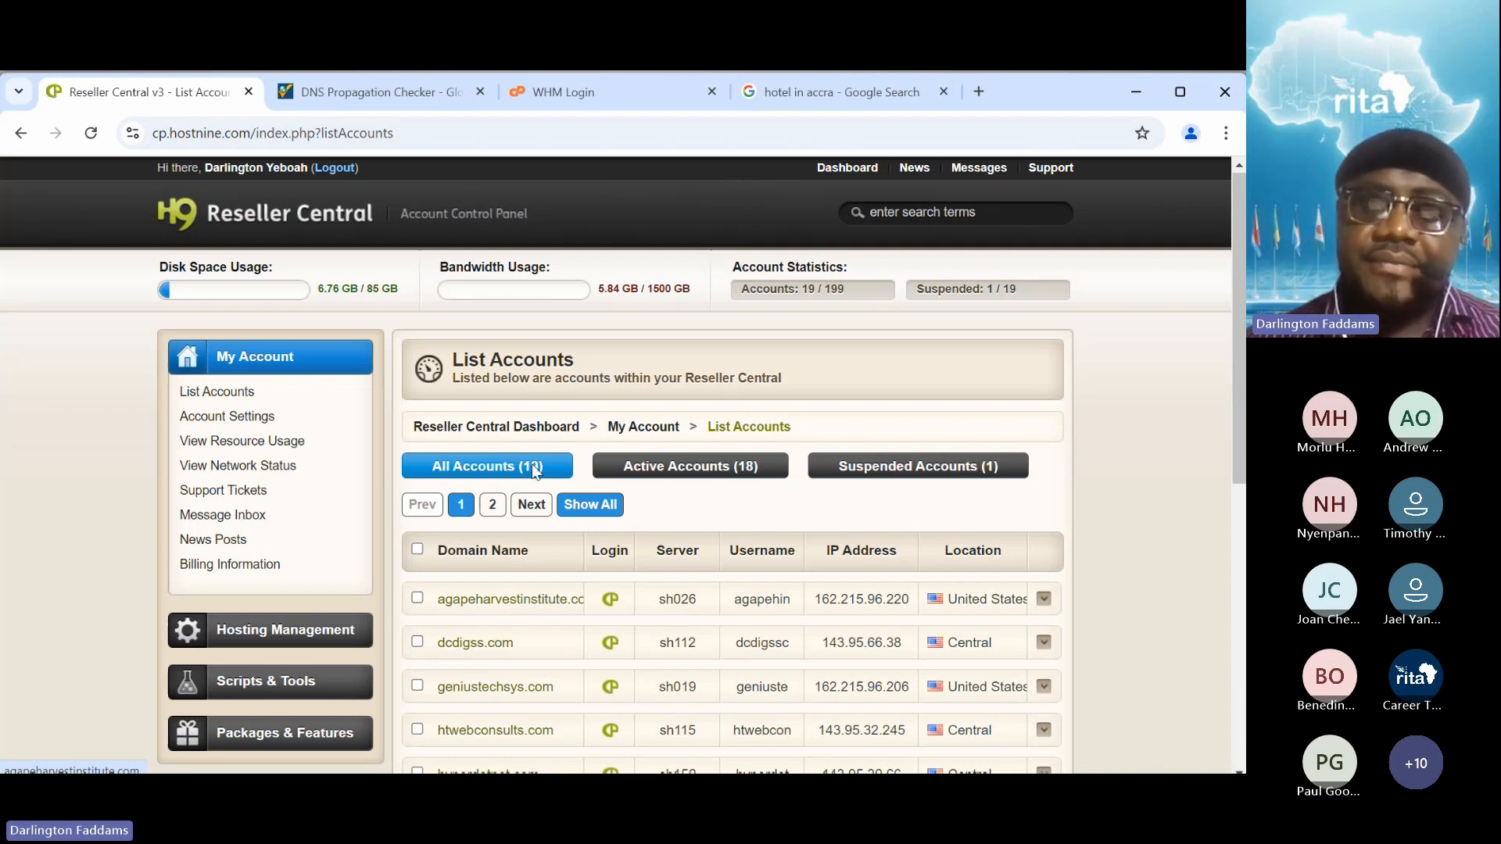
- Return to the WHM login page and highlight the port 2087 in its address
{"action": "left_click", "coordinate": [606, 93]}
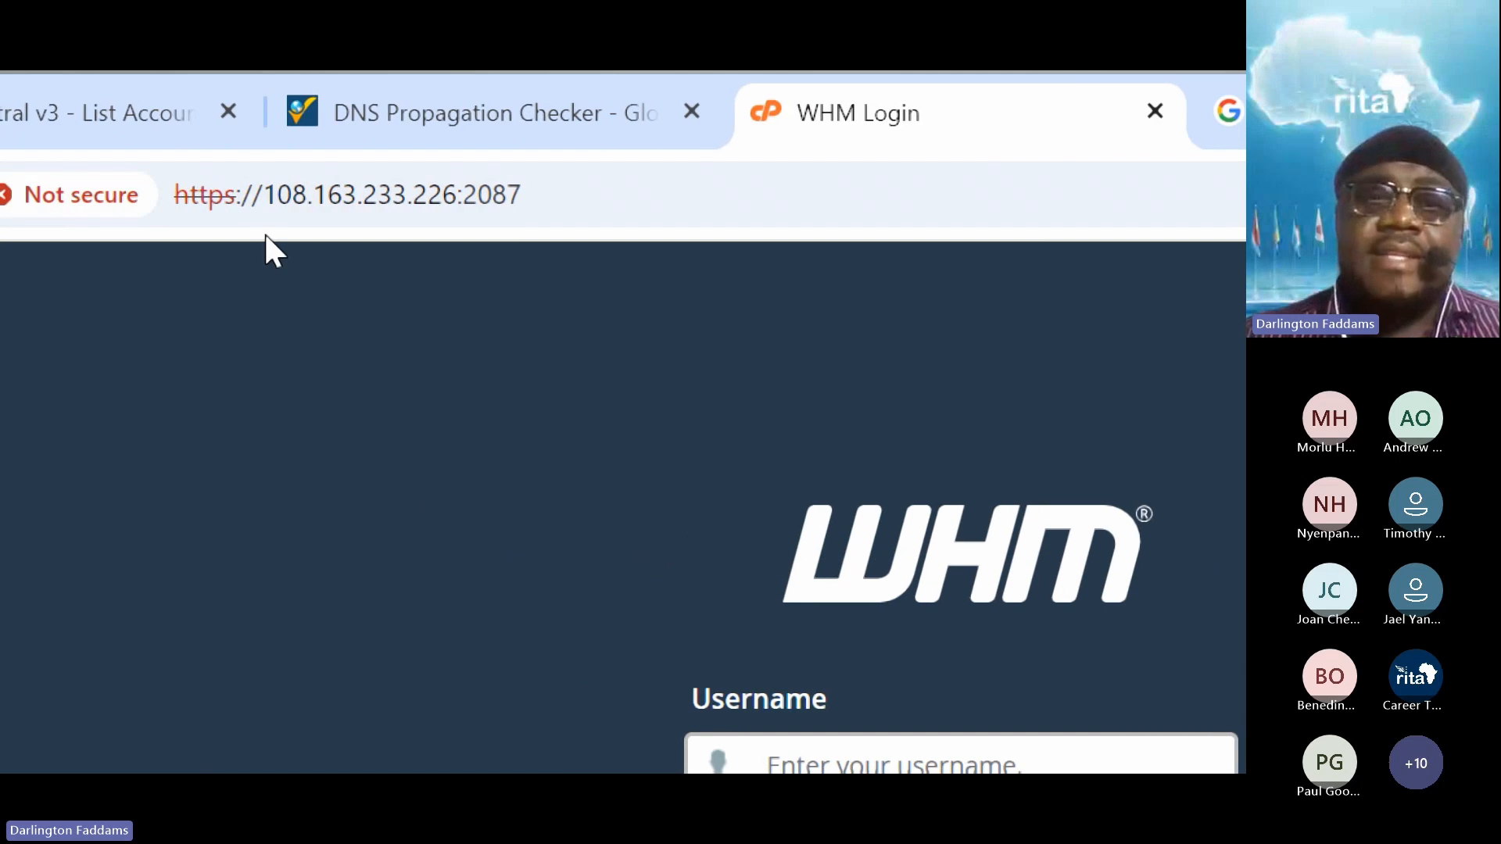
{"action": "left_click", "coordinate": [460, 194]}
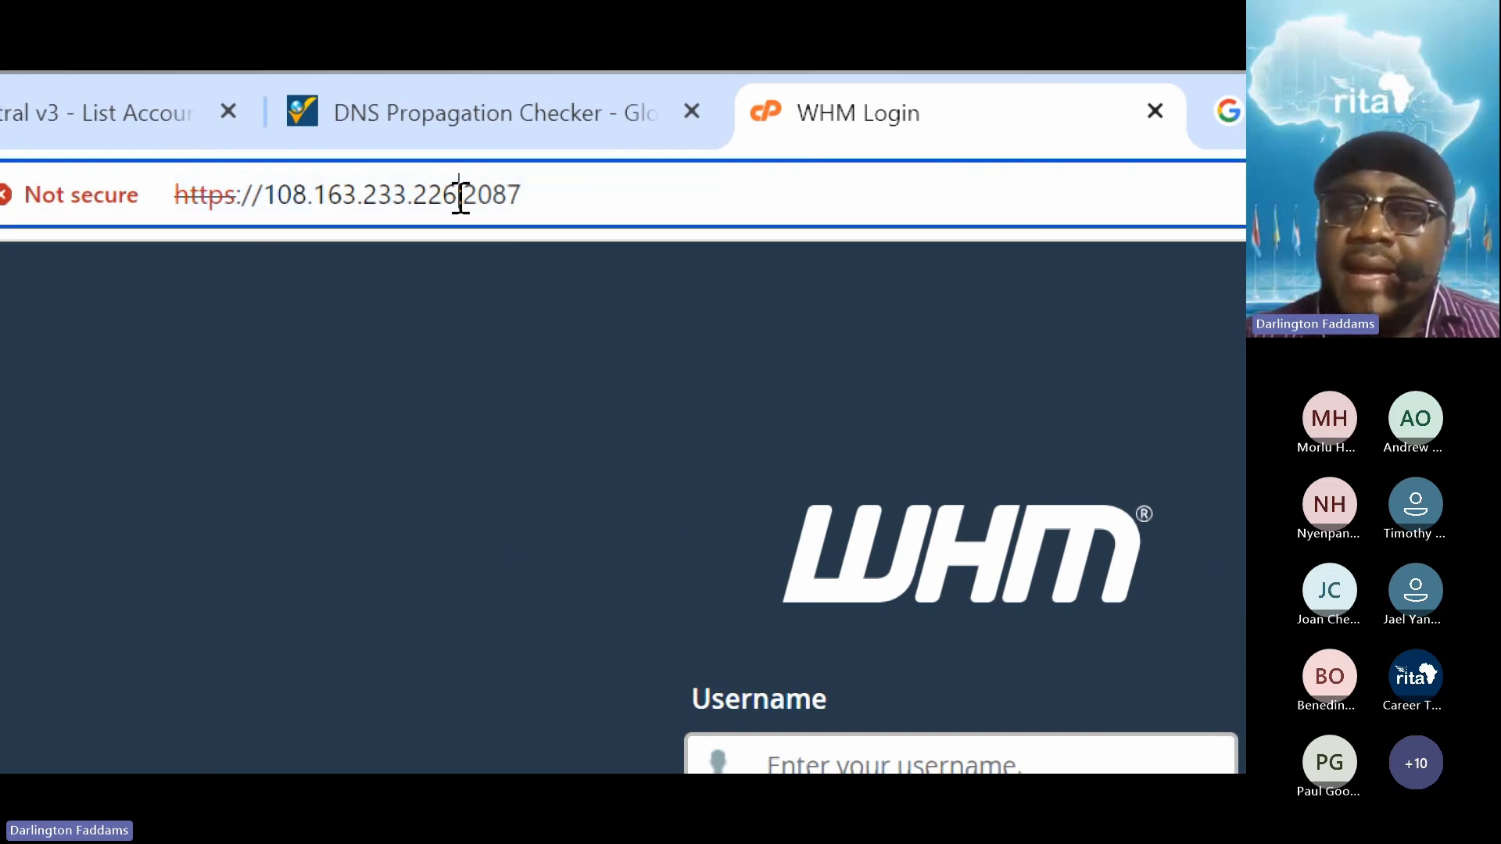
{"action": "left_click_drag", "start_coordinate": [467, 196], "coordinate": [641, 181]}
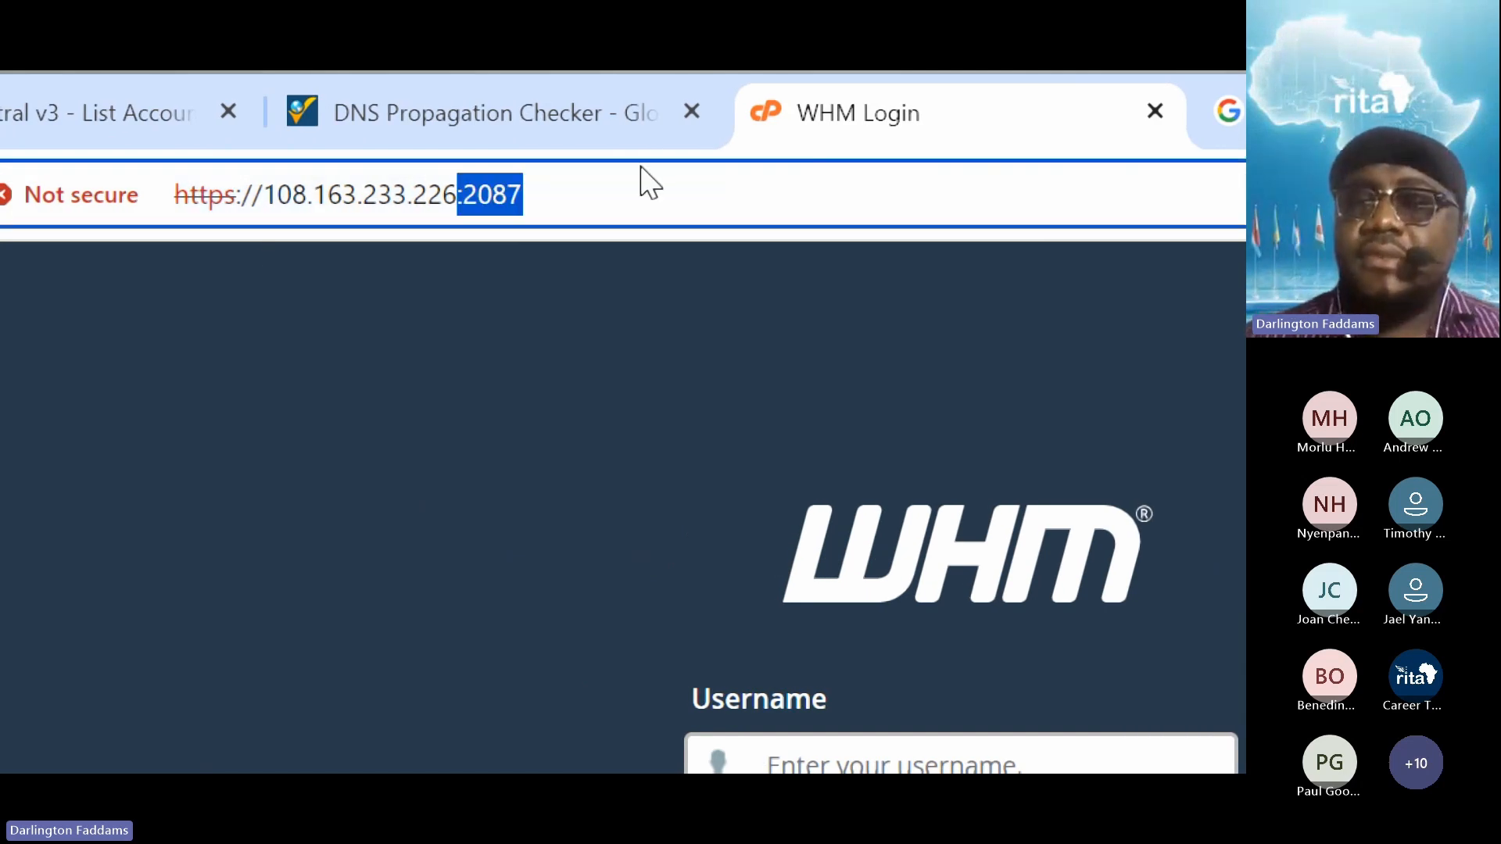
{"action": "scroll", "coordinate": [647, 419], "scroll_direction": "down", "scroll_amount": 2}
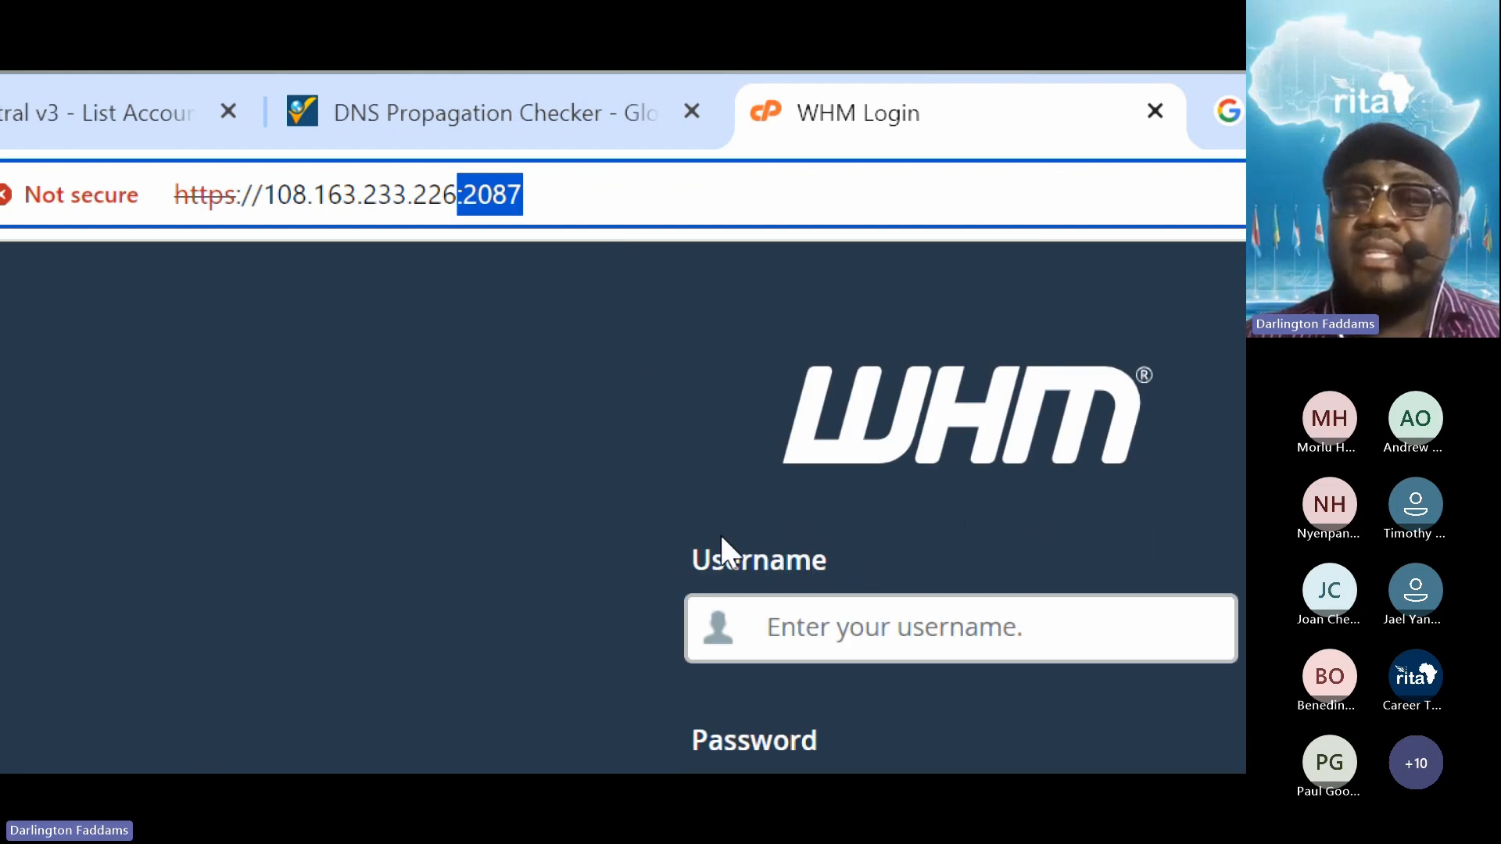
- Try to log in to WHM without entering a username or password
{"action": "left_click", "coordinate": [562, 578]}
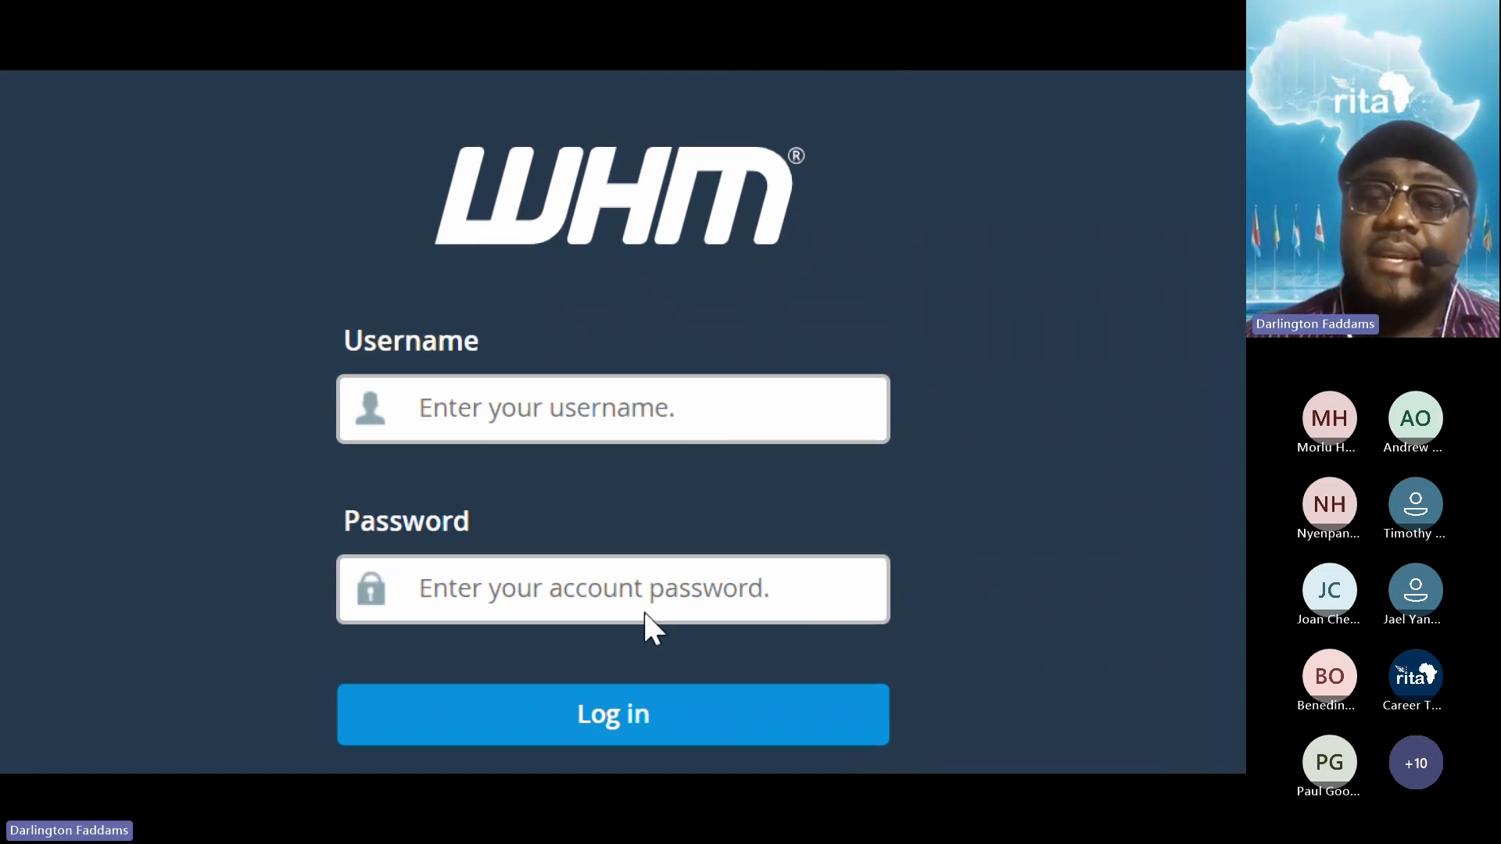
{"action": "left_click", "coordinate": [612, 712]}
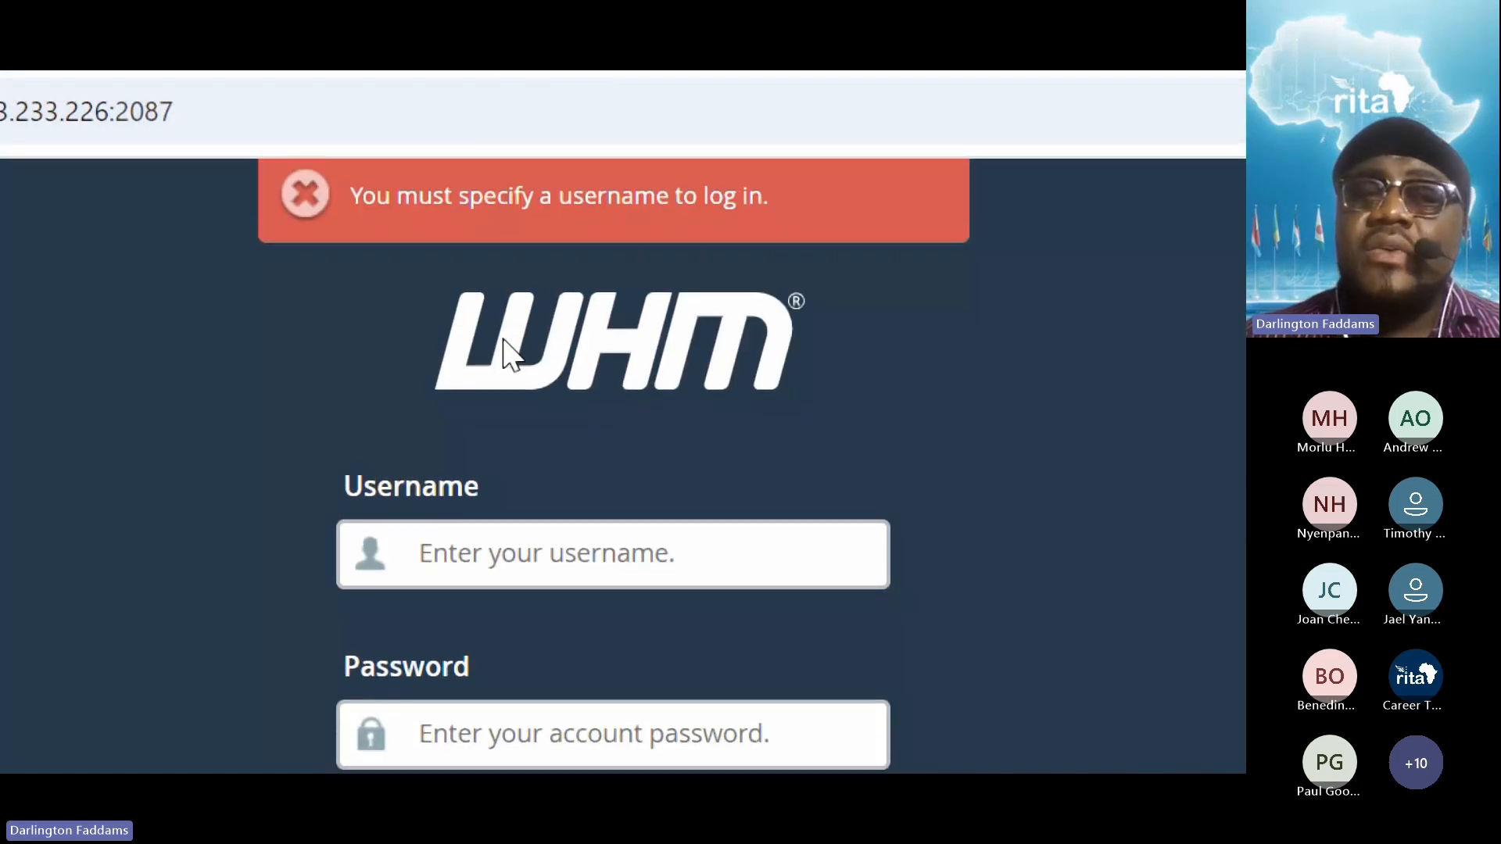
{"action": "scroll", "coordinate": [509, 356], "scroll_direction": "up", "scroll_amount": 1}
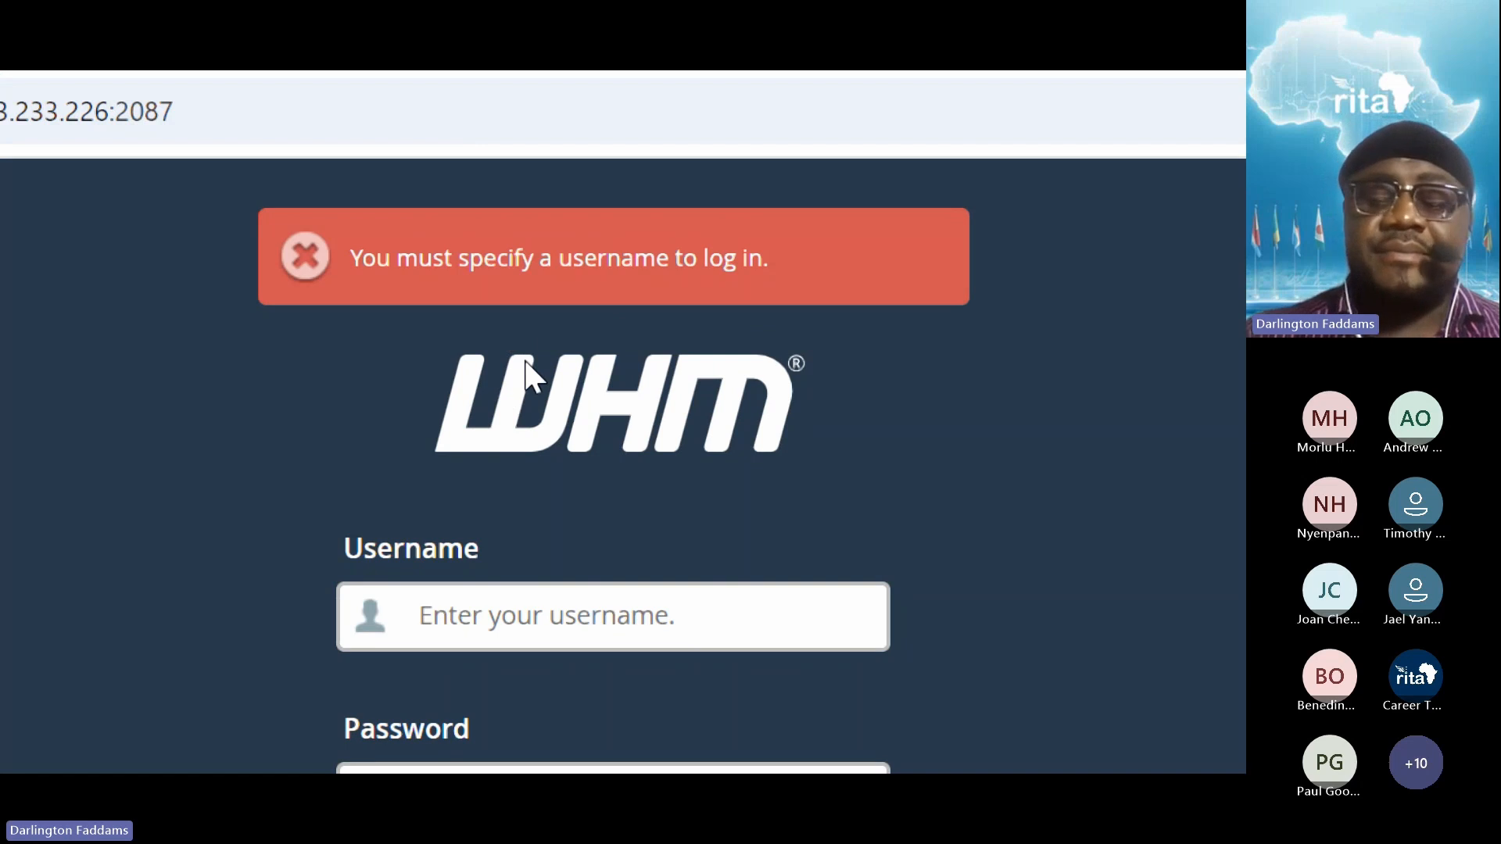
{"action": "key", "text": "super+minus"}
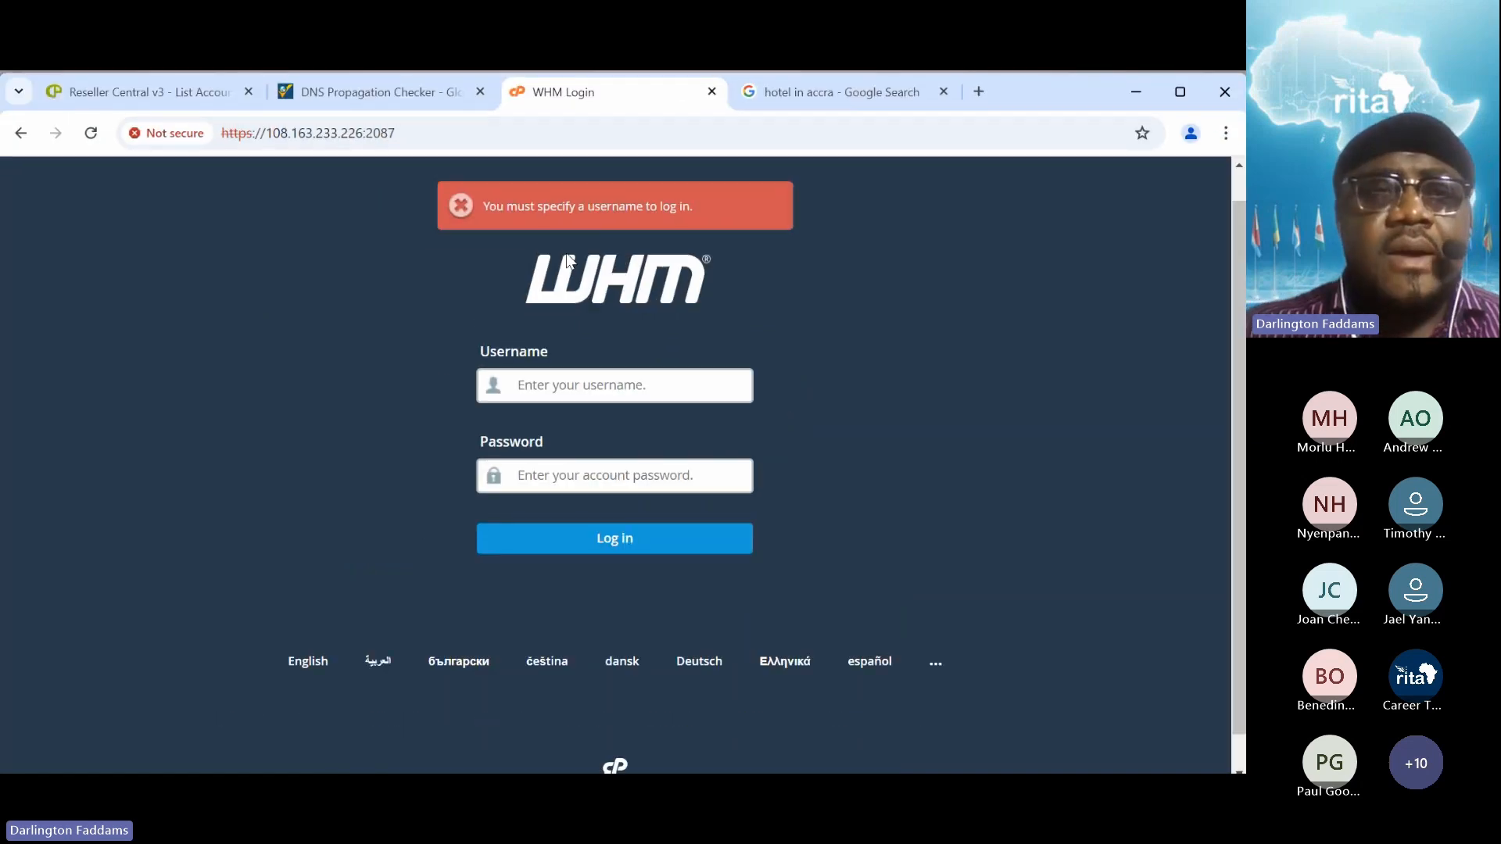
- Review the Reseller Central accounts list and go back to the WHM login page
{"action": "left_click", "coordinate": [180, 97]}
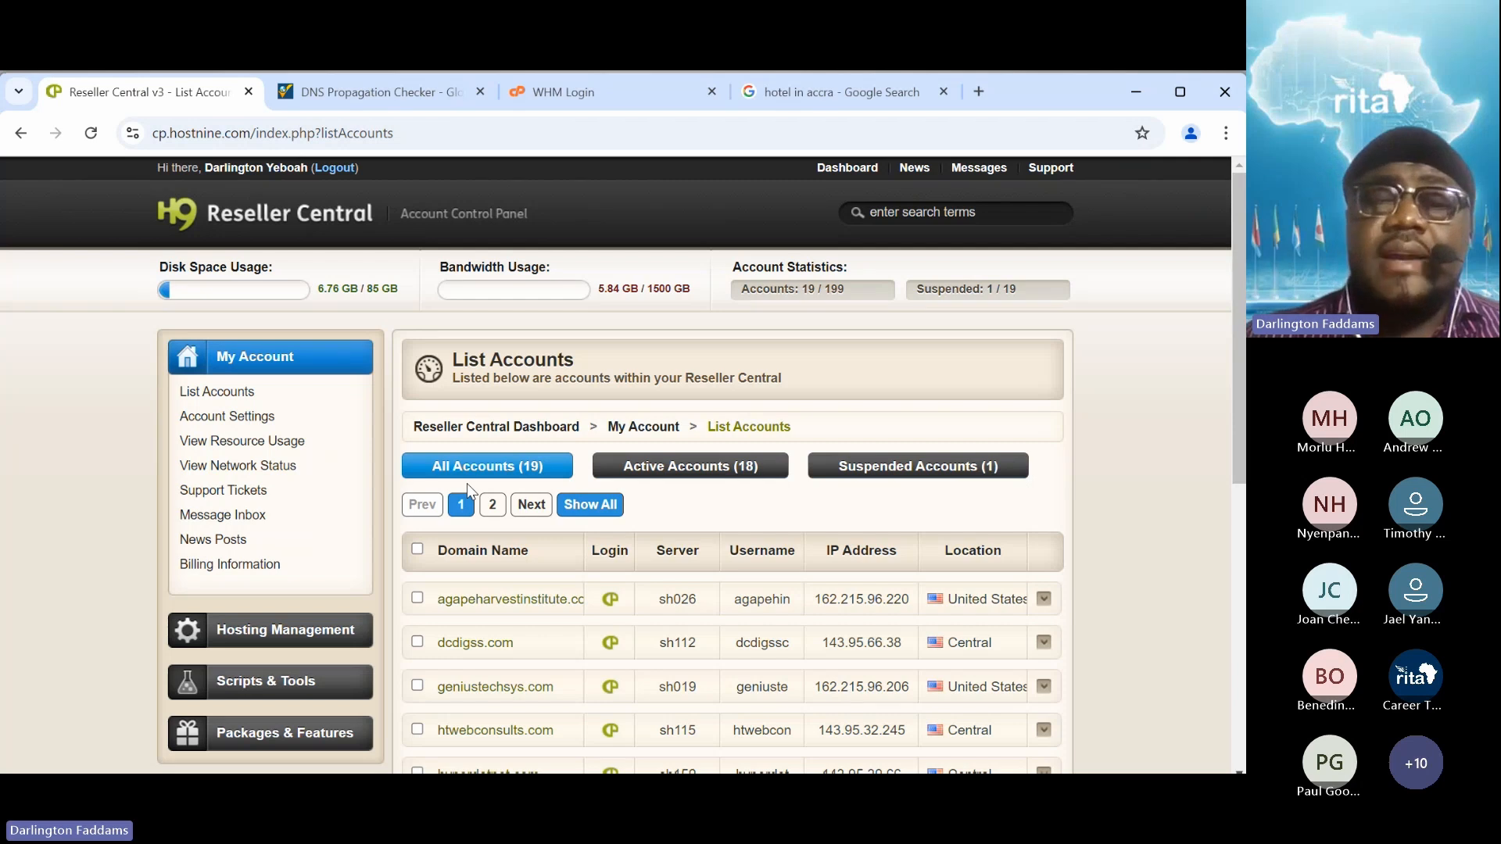
{"action": "scroll", "coordinate": [467, 483], "scroll_direction": "down", "scroll_amount": 3}
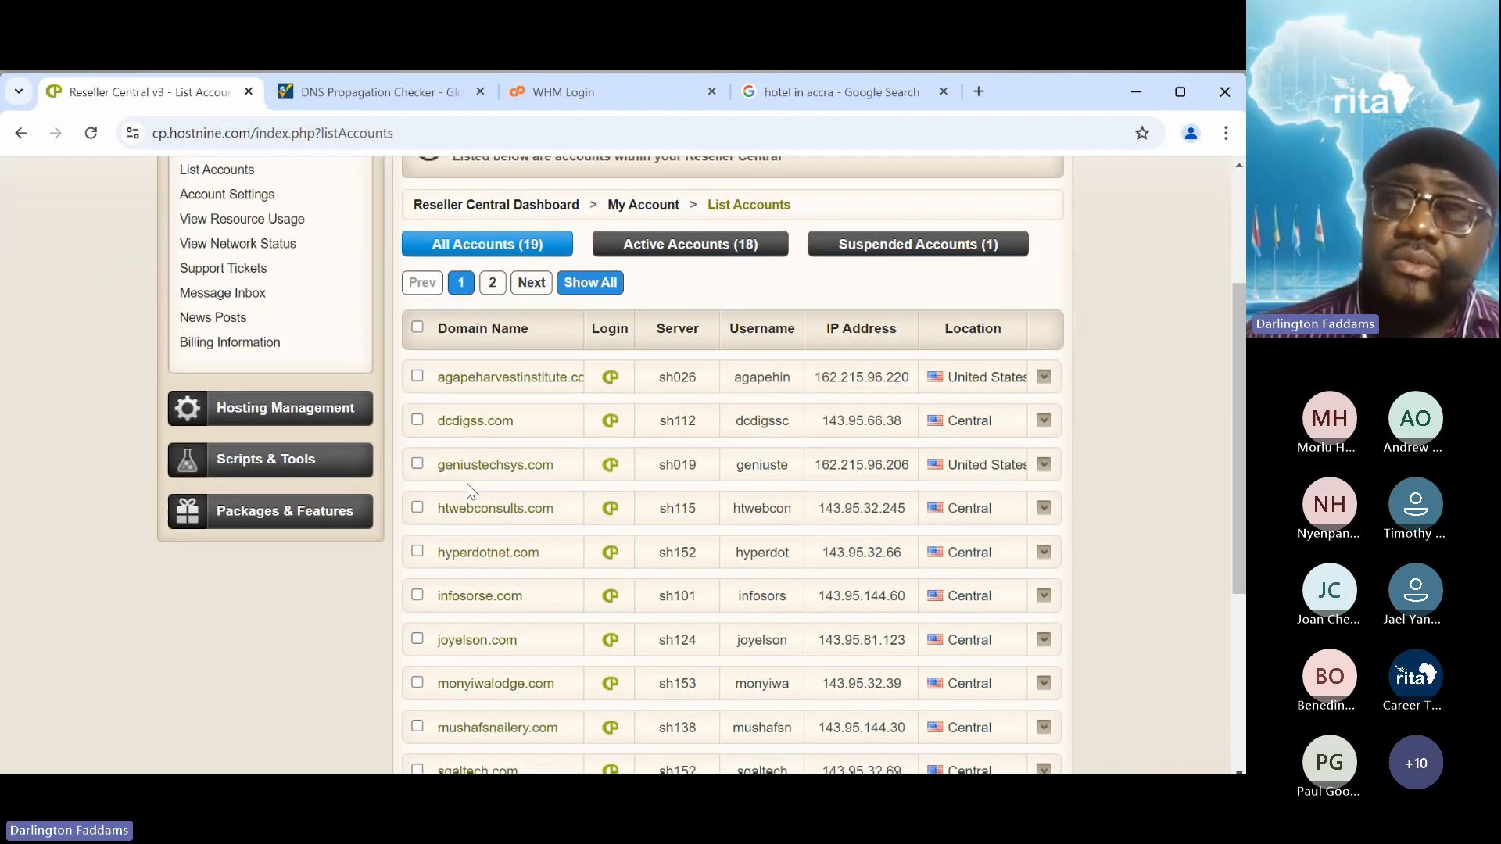
{"action": "scroll", "coordinate": [470, 490], "scroll_direction": "up", "scroll_amount": 3}
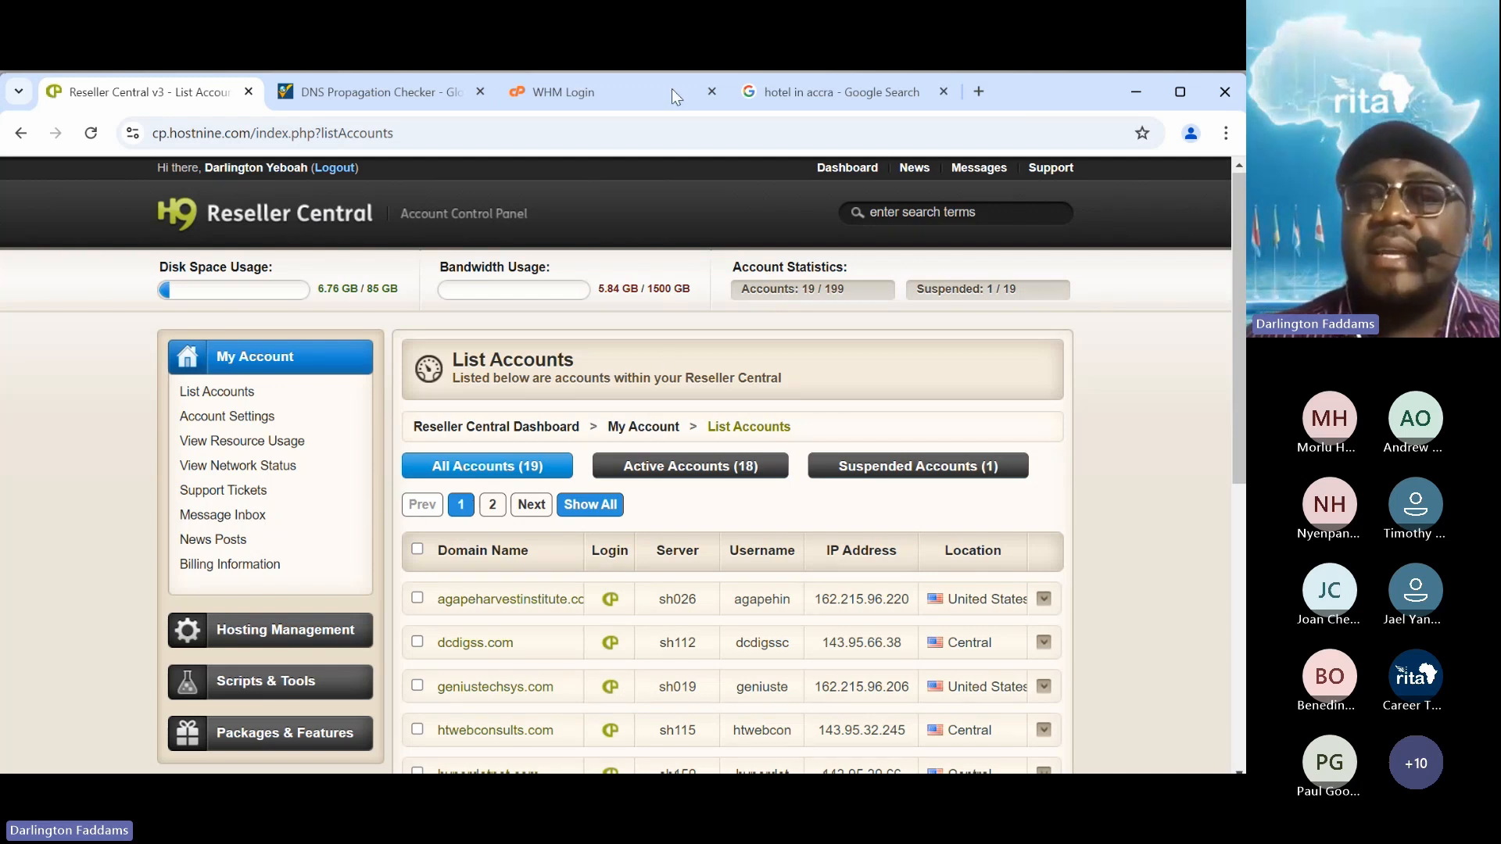
{"action": "left_click", "coordinate": [615, 92]}
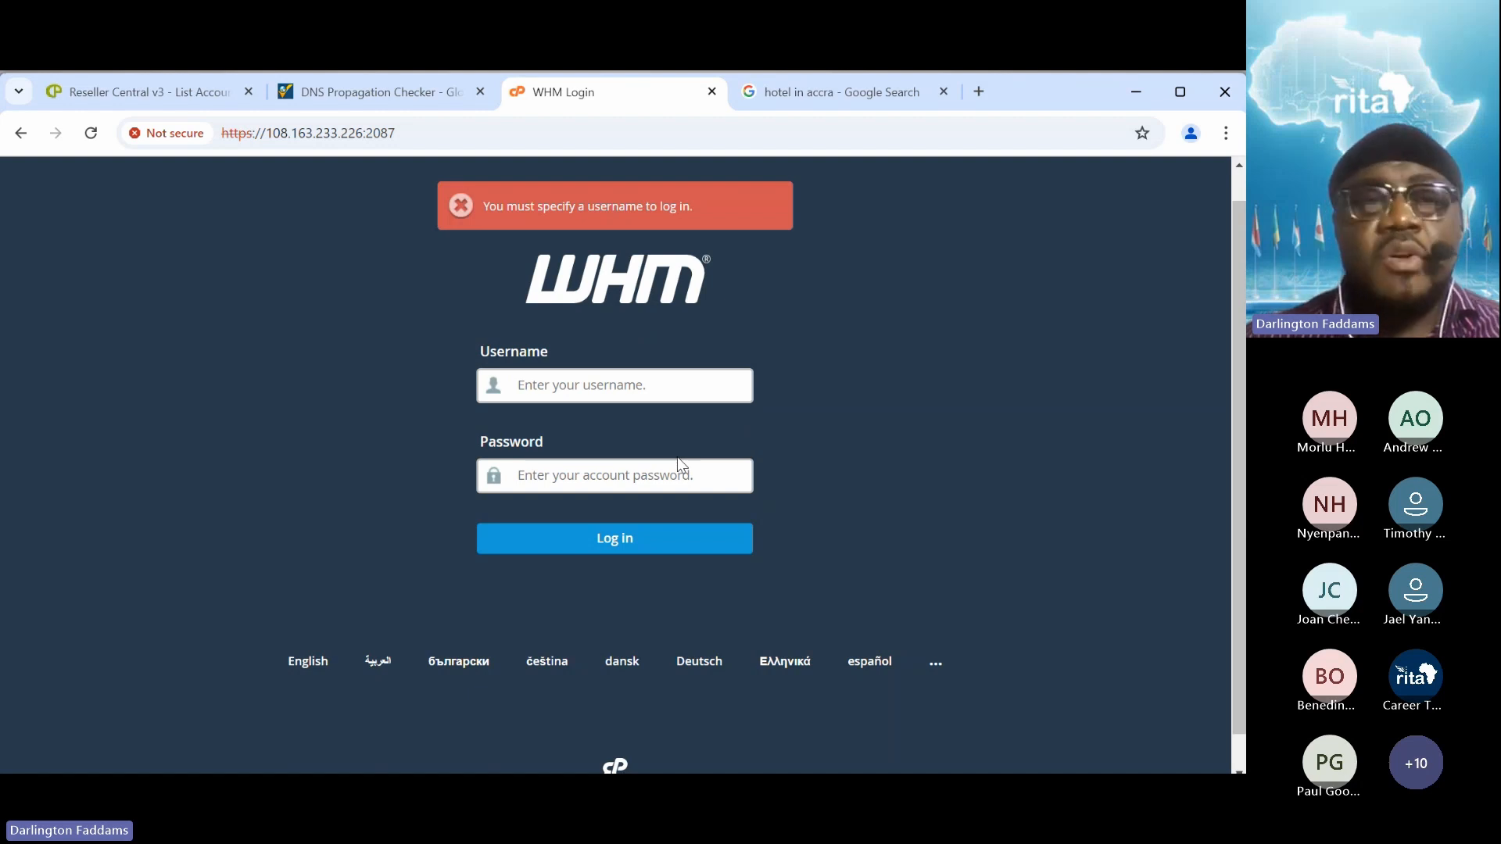
- Return to Reseller Central and expand the Hosting Management section
{"action": "left_click", "coordinate": [155, 92]}
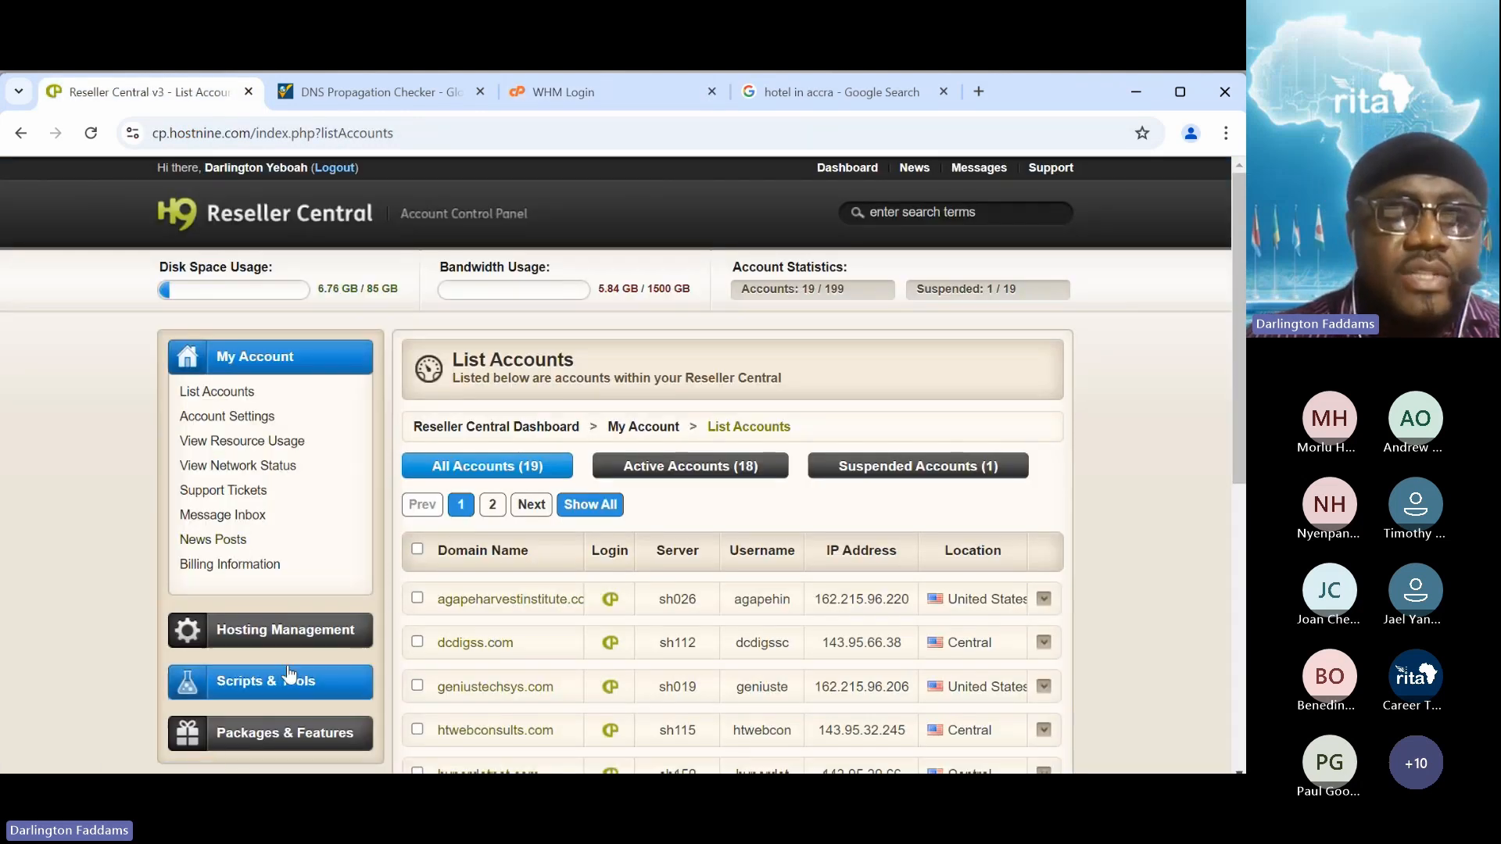
{"action": "scroll", "coordinate": [289, 674], "scroll_direction": "down", "scroll_amount": 2}
{"action": "left_click", "coordinate": [288, 489]}
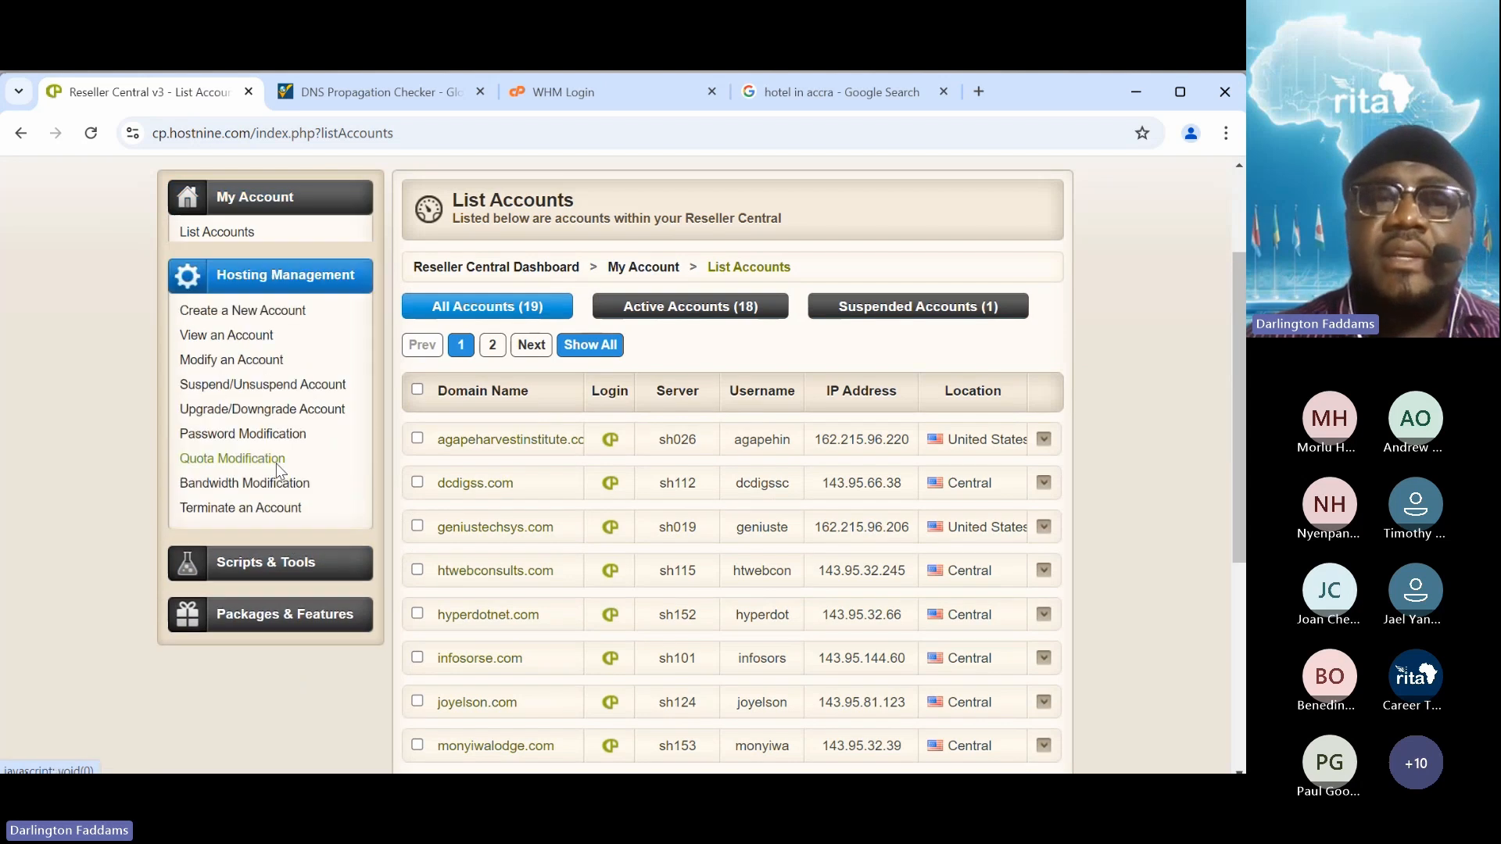
- Open the Create a Package form from the Packages & Features section
{"action": "left_click", "coordinate": [261, 571]}
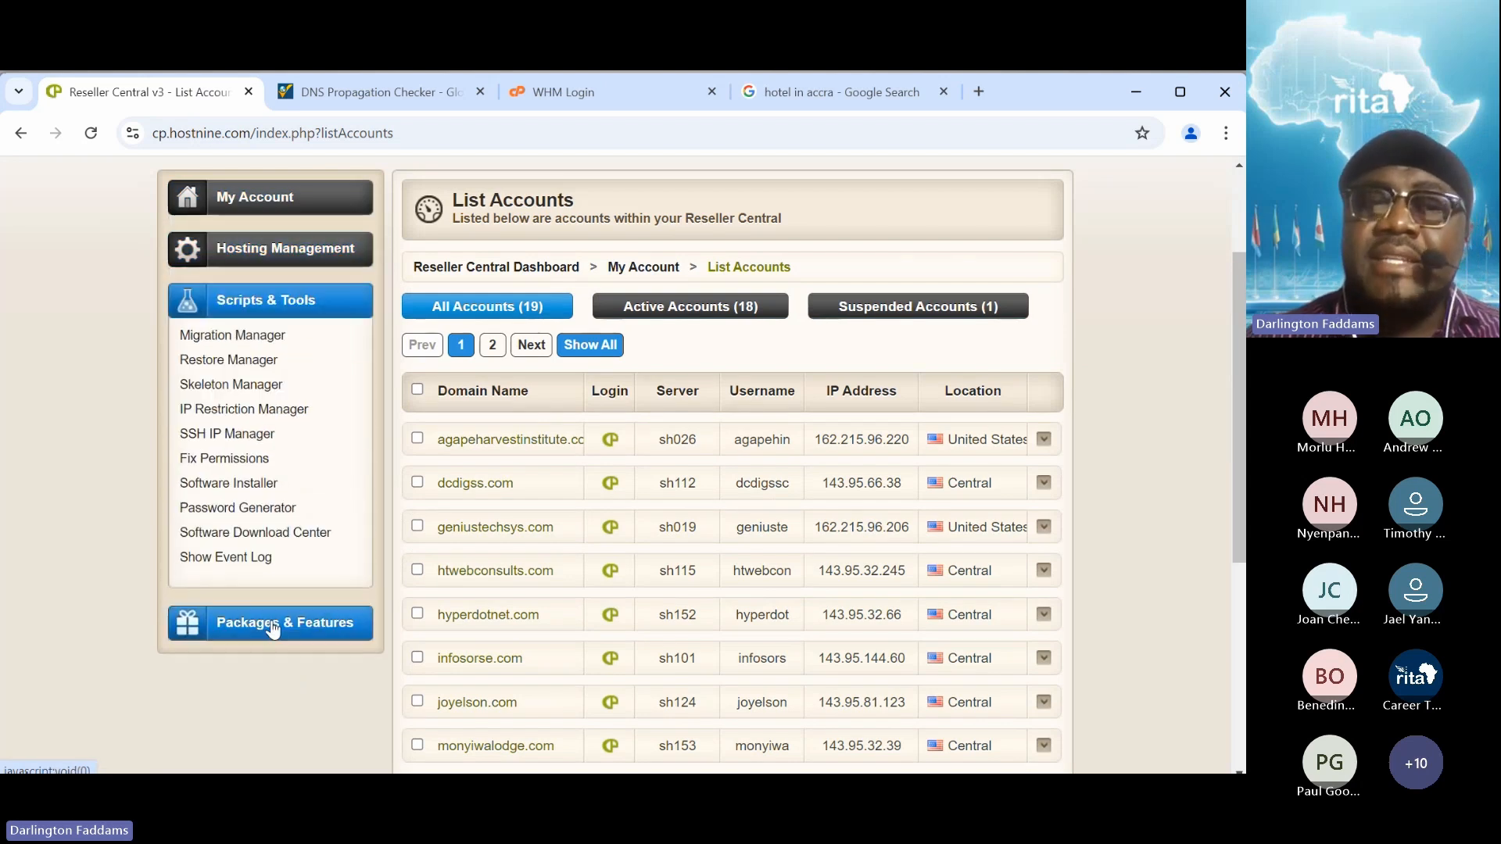
{"action": "left_click", "coordinate": [271, 624]}
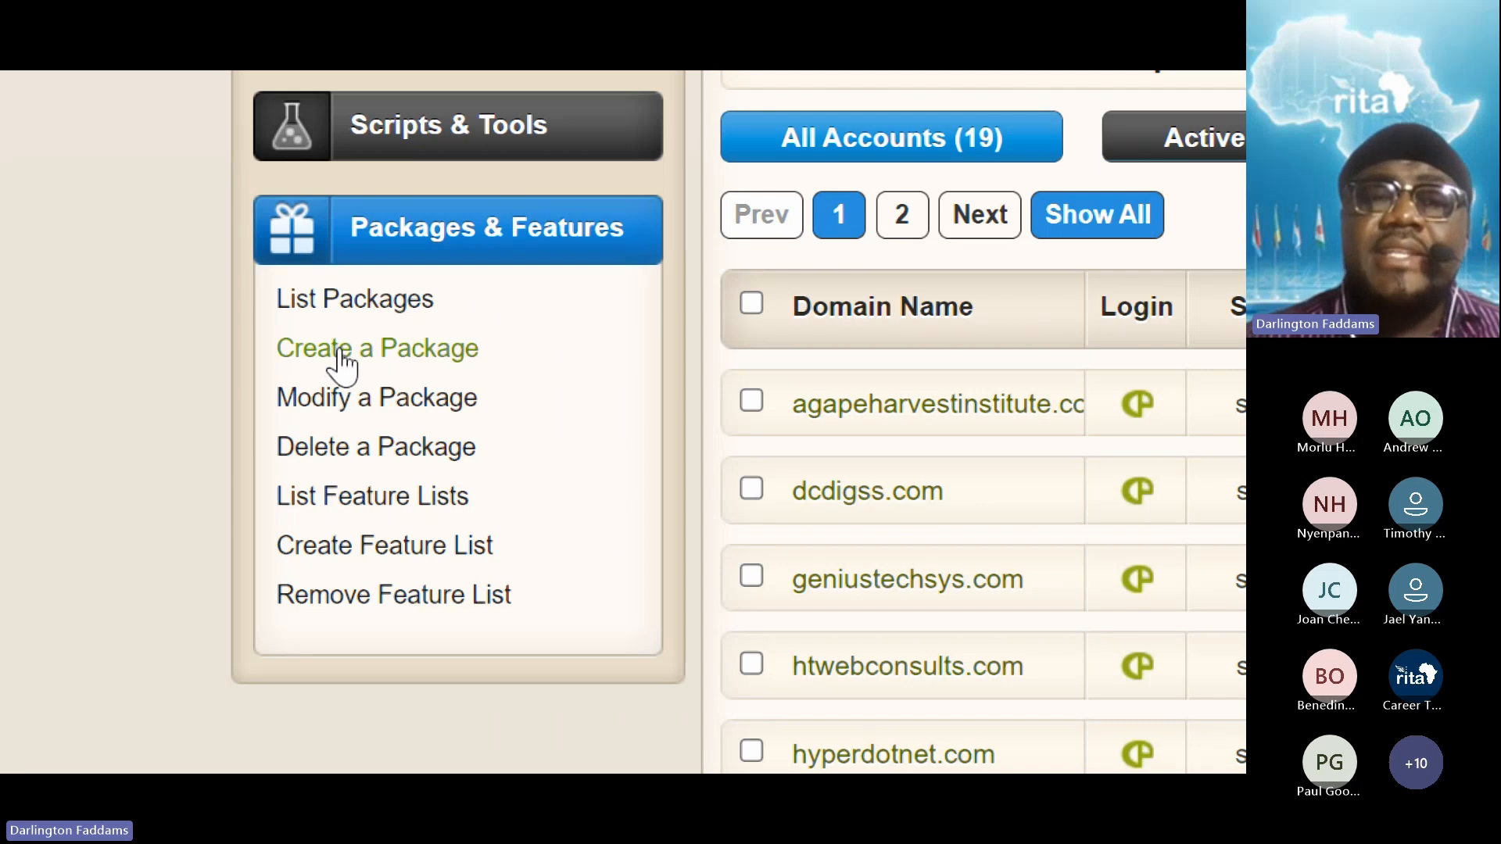
{"action": "left_click", "coordinate": [334, 349]}
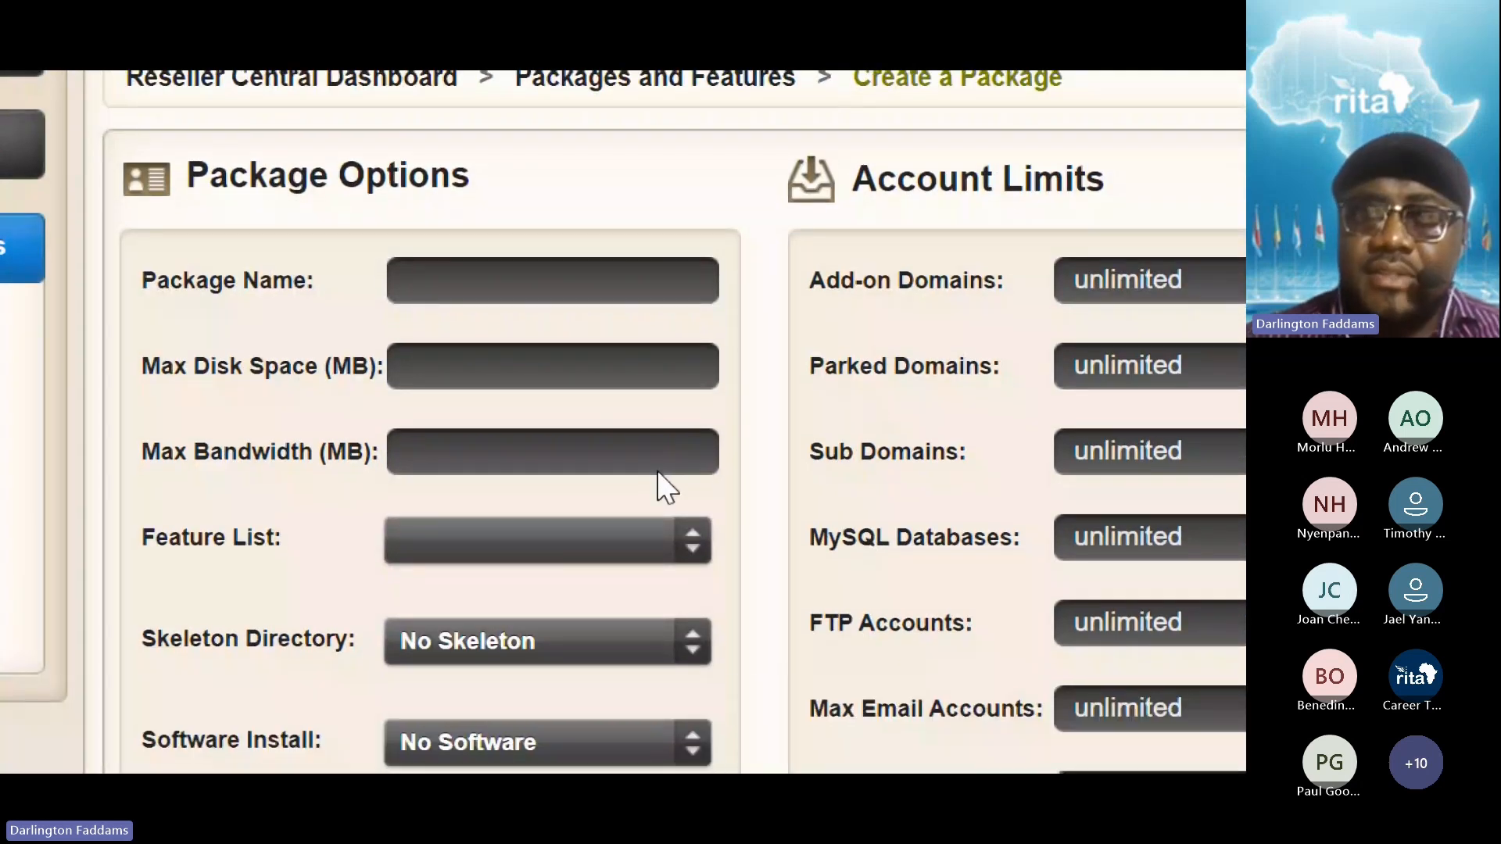
- Enter "starter" as the new package's name
{"action": "scroll", "coordinate": [664, 490], "scroll_direction": "down", "scroll_amount": 1}
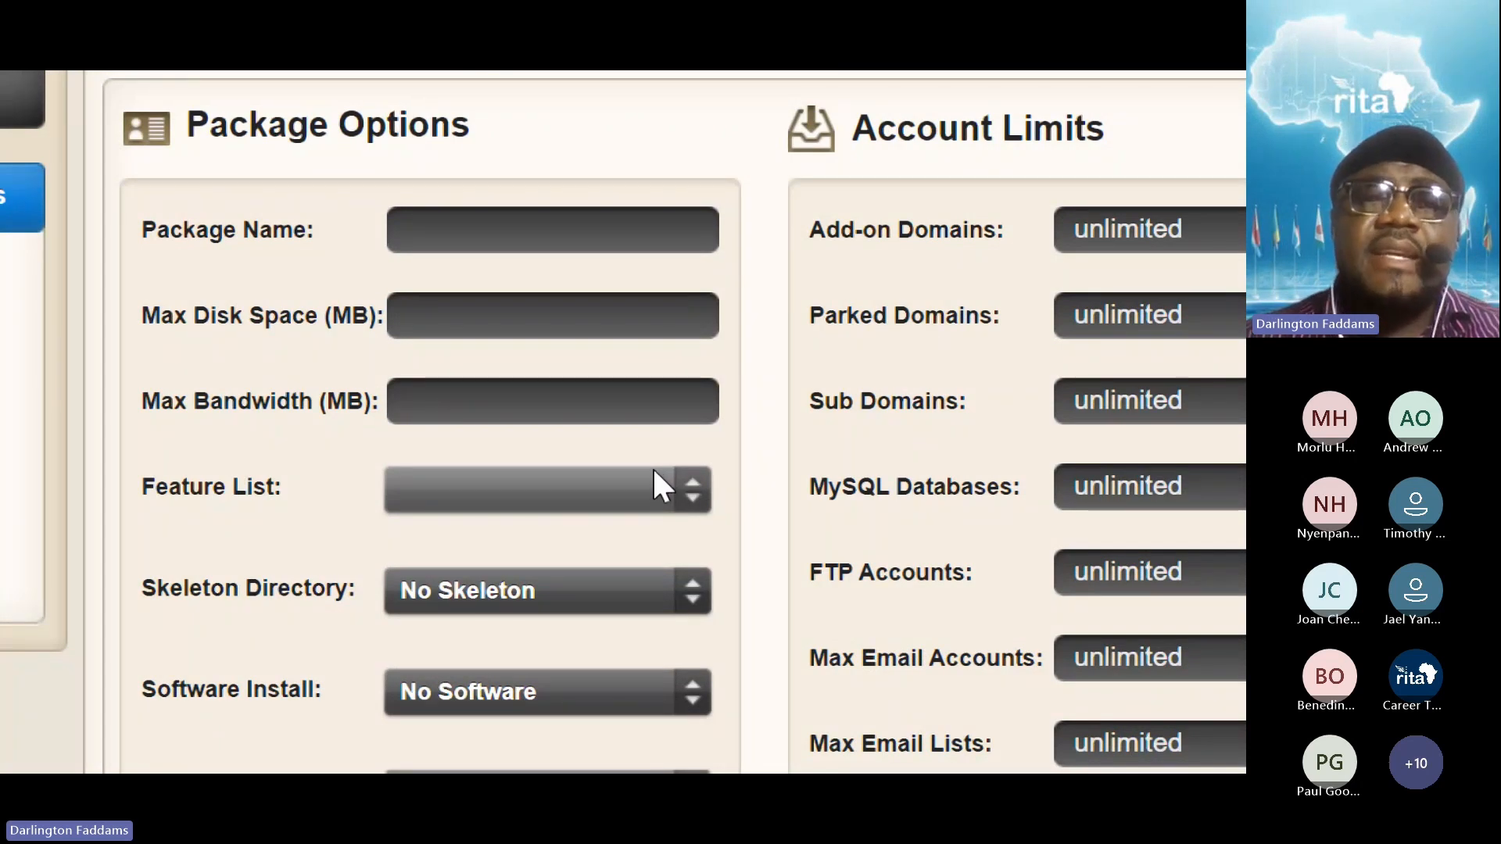
{"action": "left_click", "coordinate": [435, 239]}
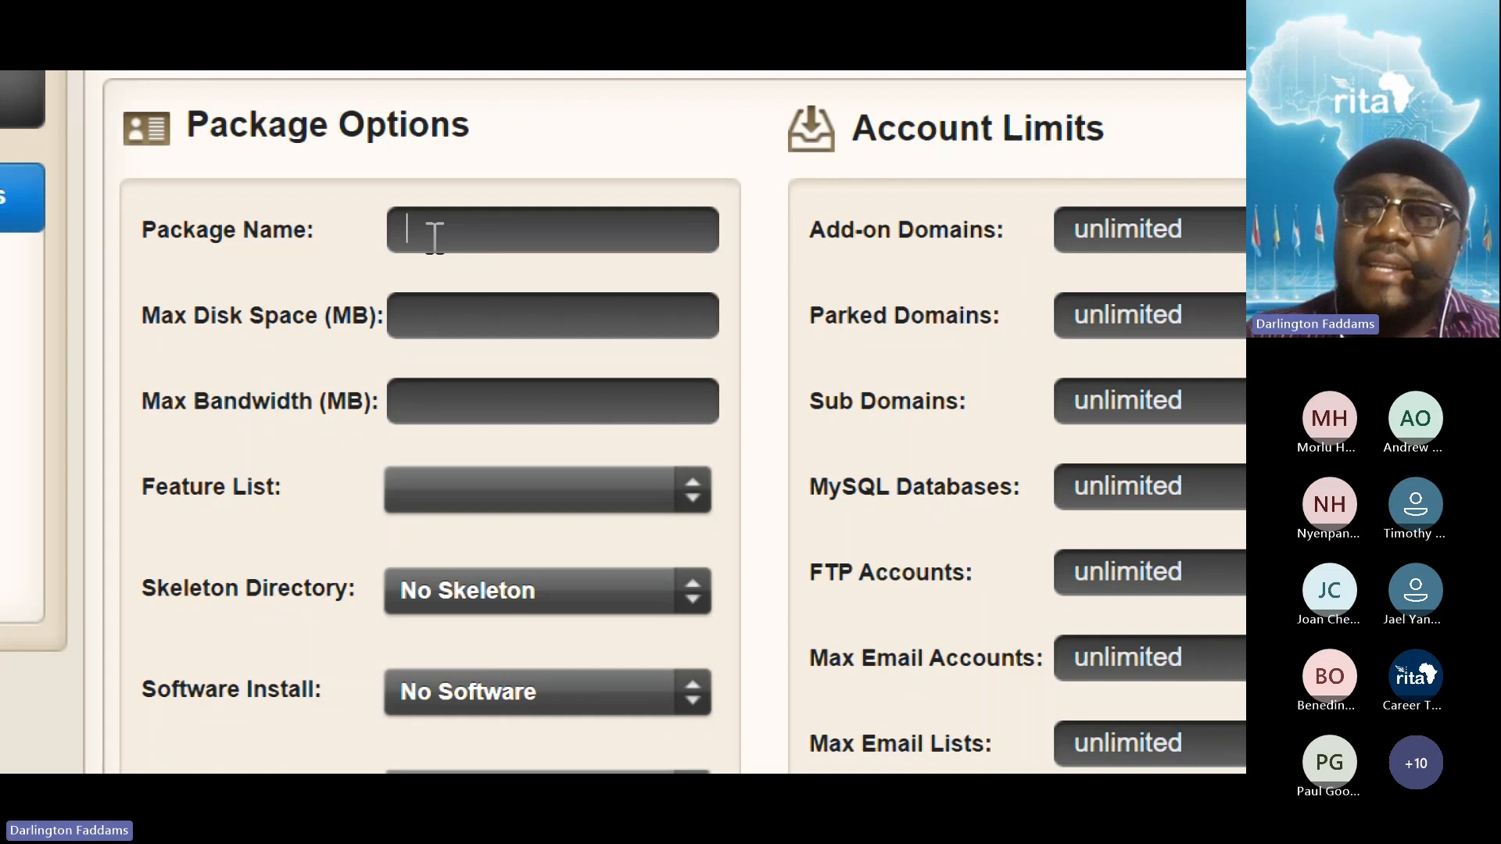
{"action": "left_click", "coordinate": [422, 317]}
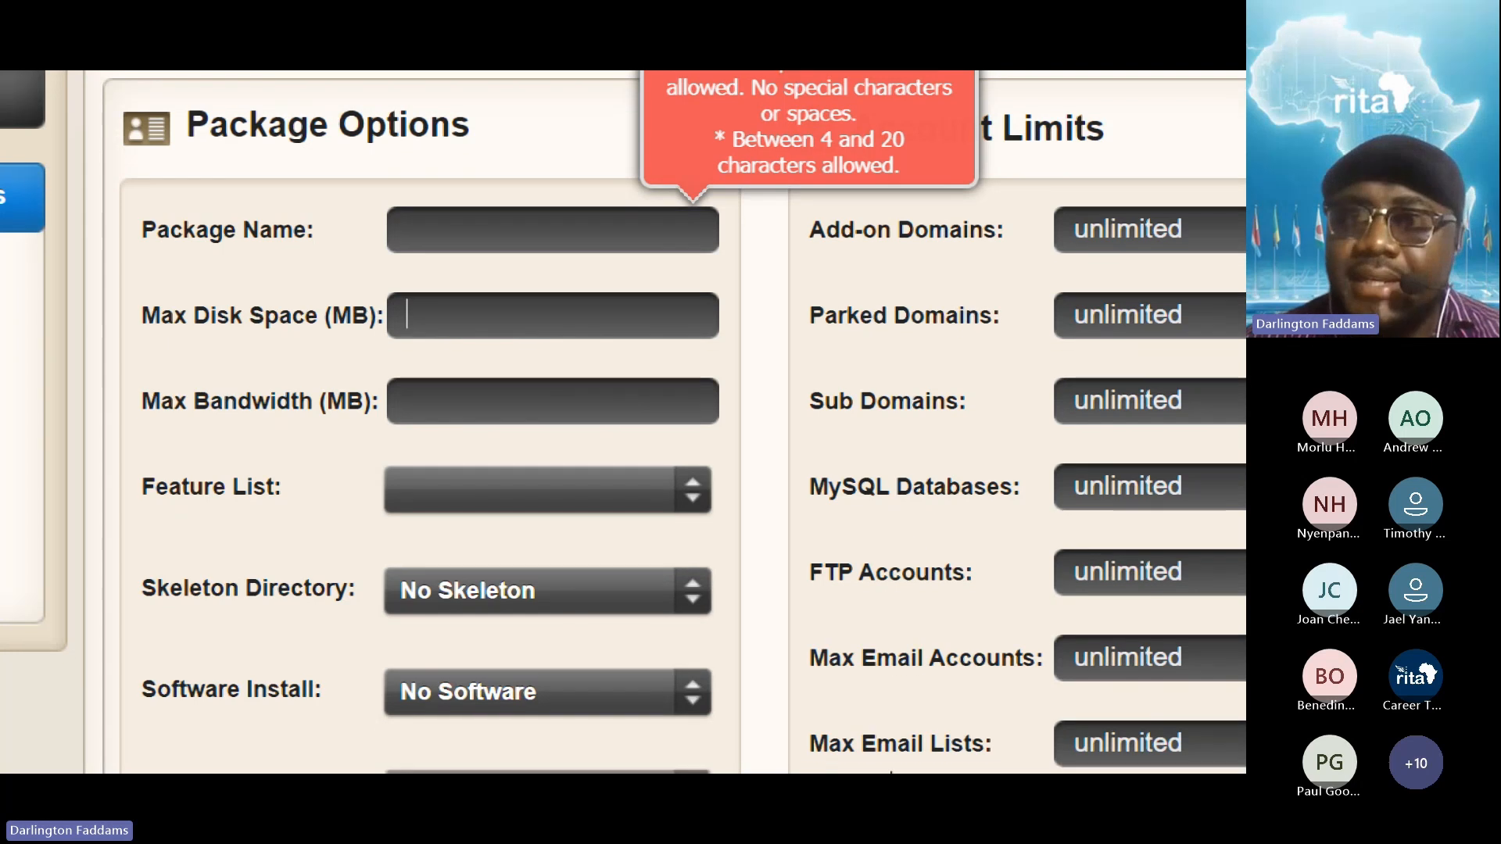
{"action": "scroll", "coordinate": [764, 331], "scroll_direction": "down", "scroll_amount": 1}
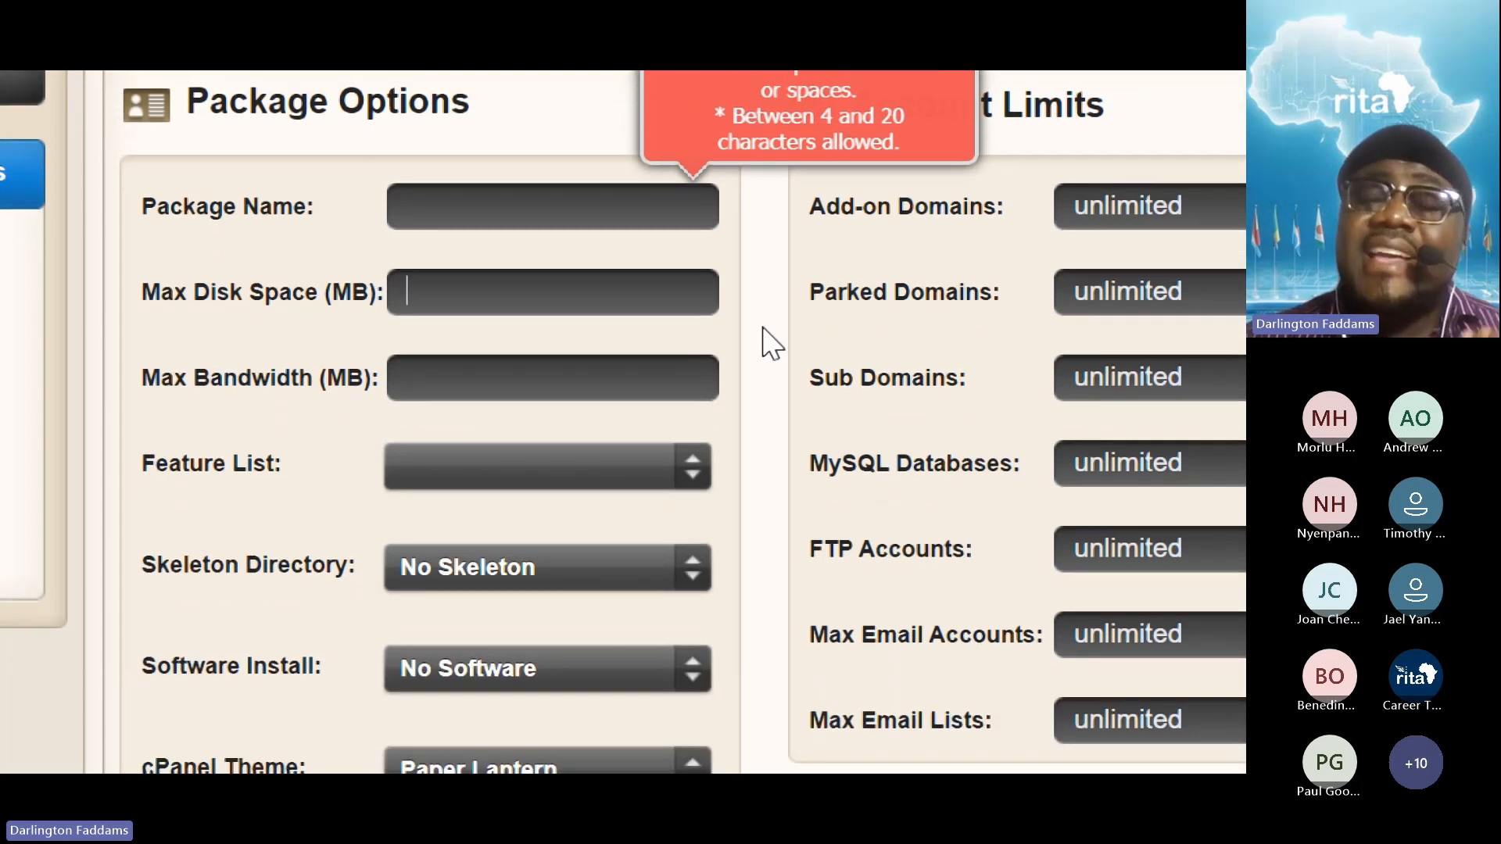
{"action": "left_click", "coordinate": [428, 210]}
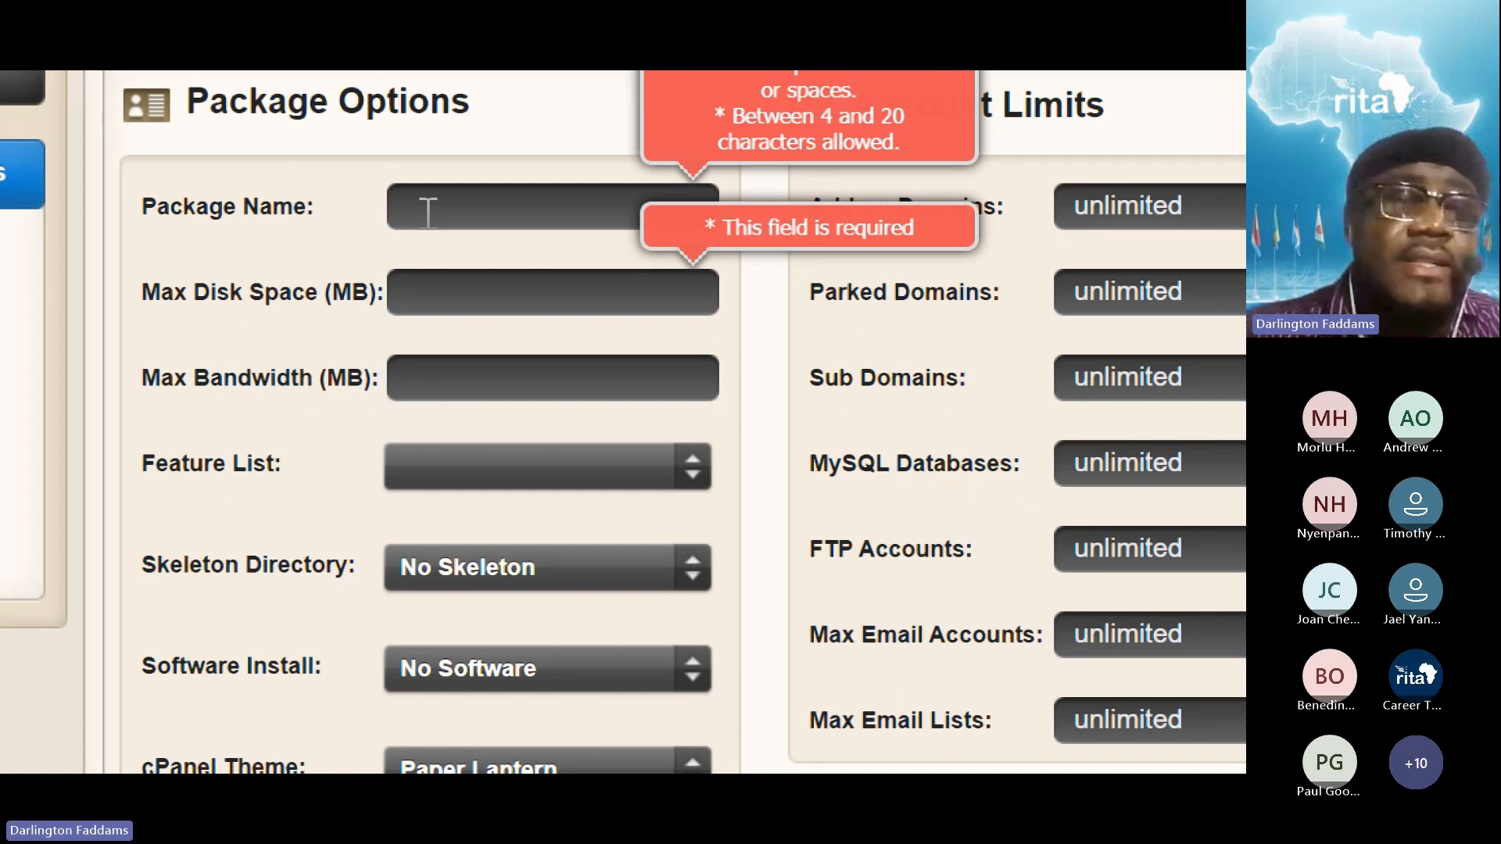
{"action": "type", "text": "star"}
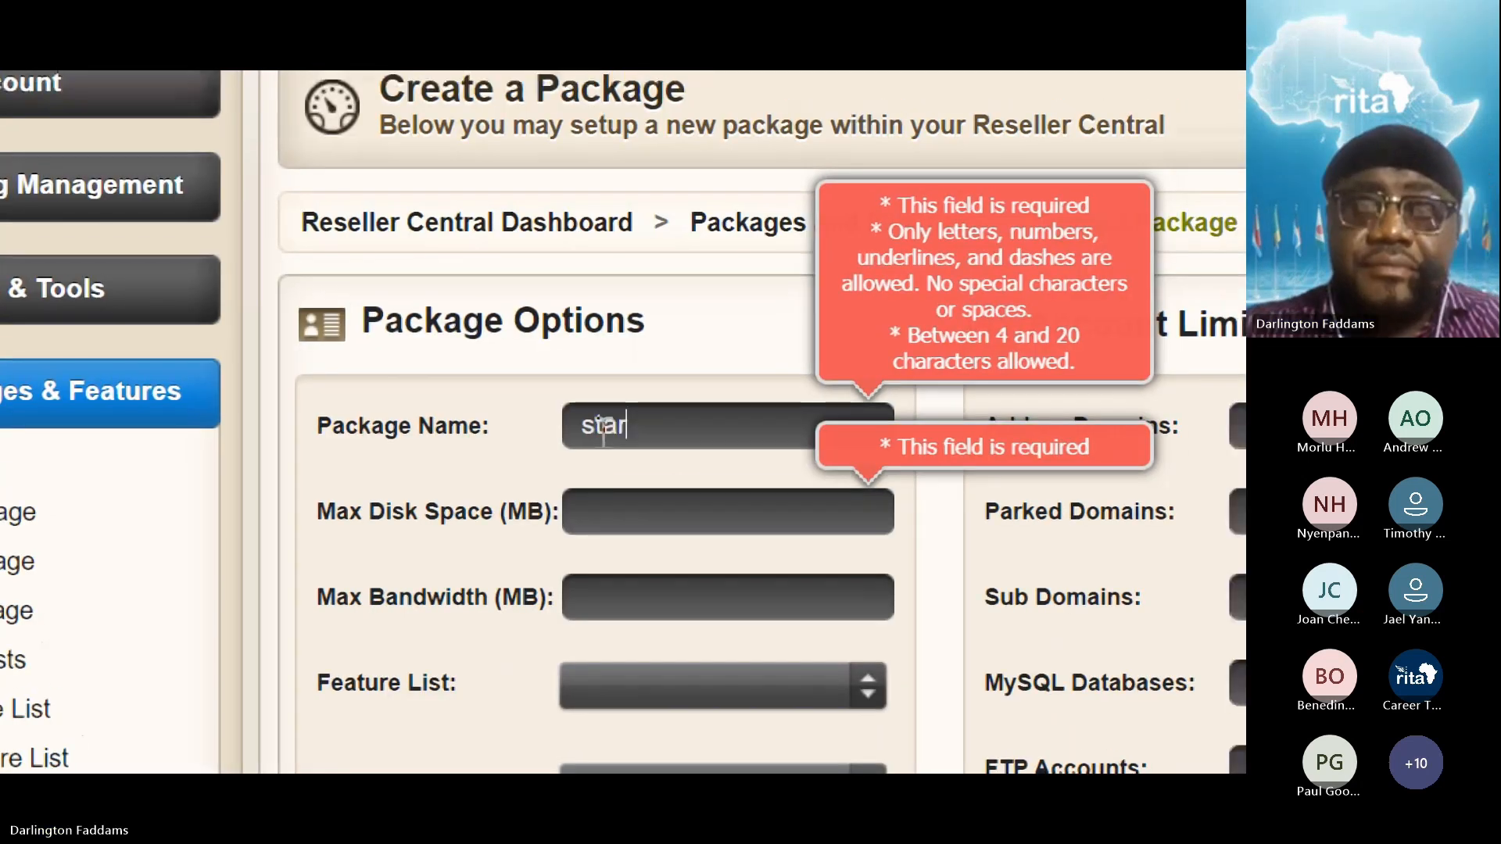
{"action": "type", "text": "ter"}
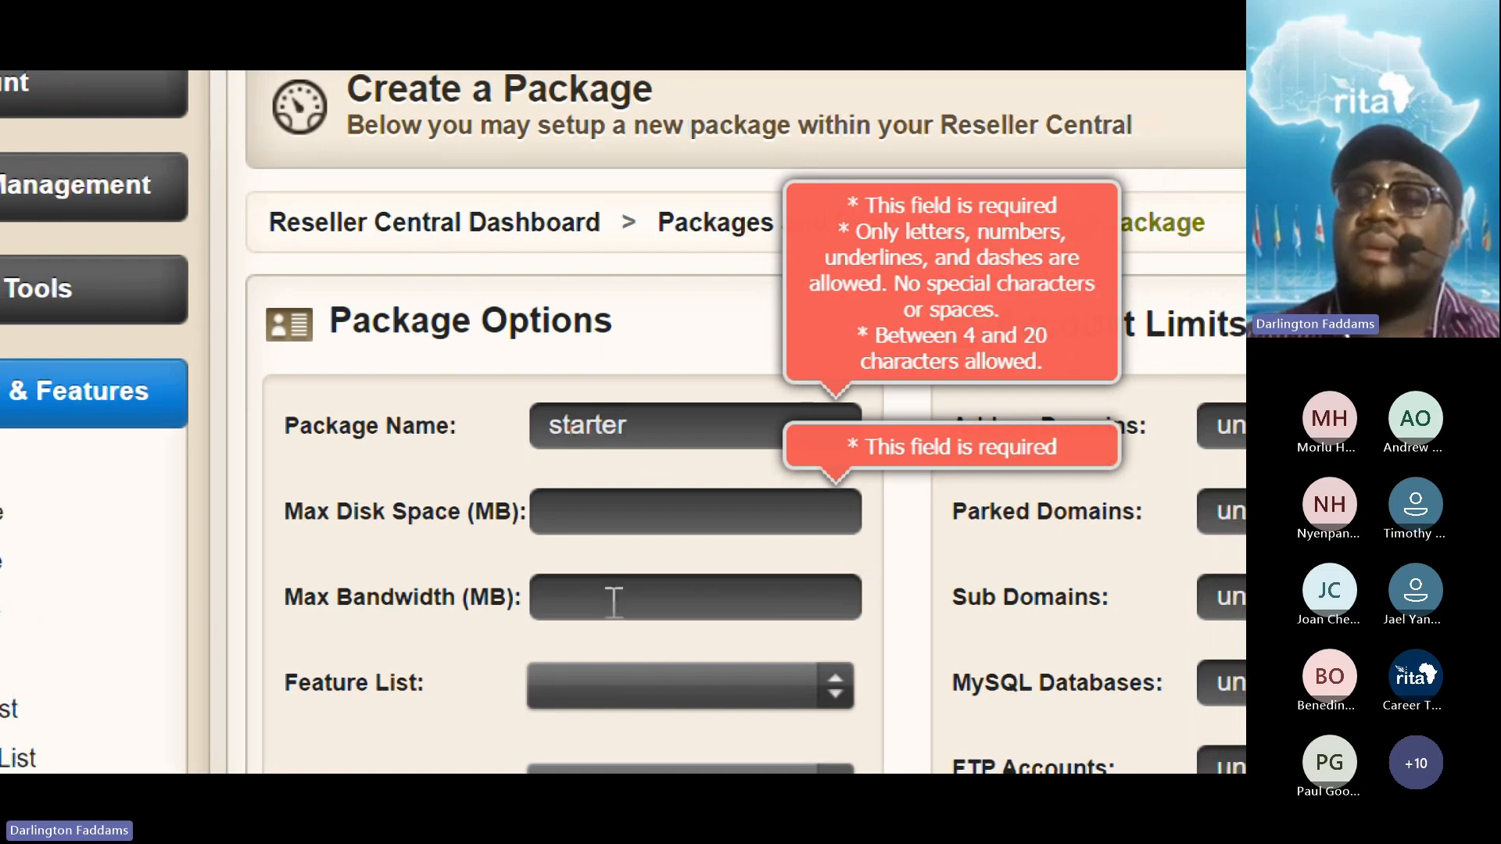
{"action": "scroll", "coordinate": [998, 703], "scroll_direction": "down", "scroll_amount": 3}
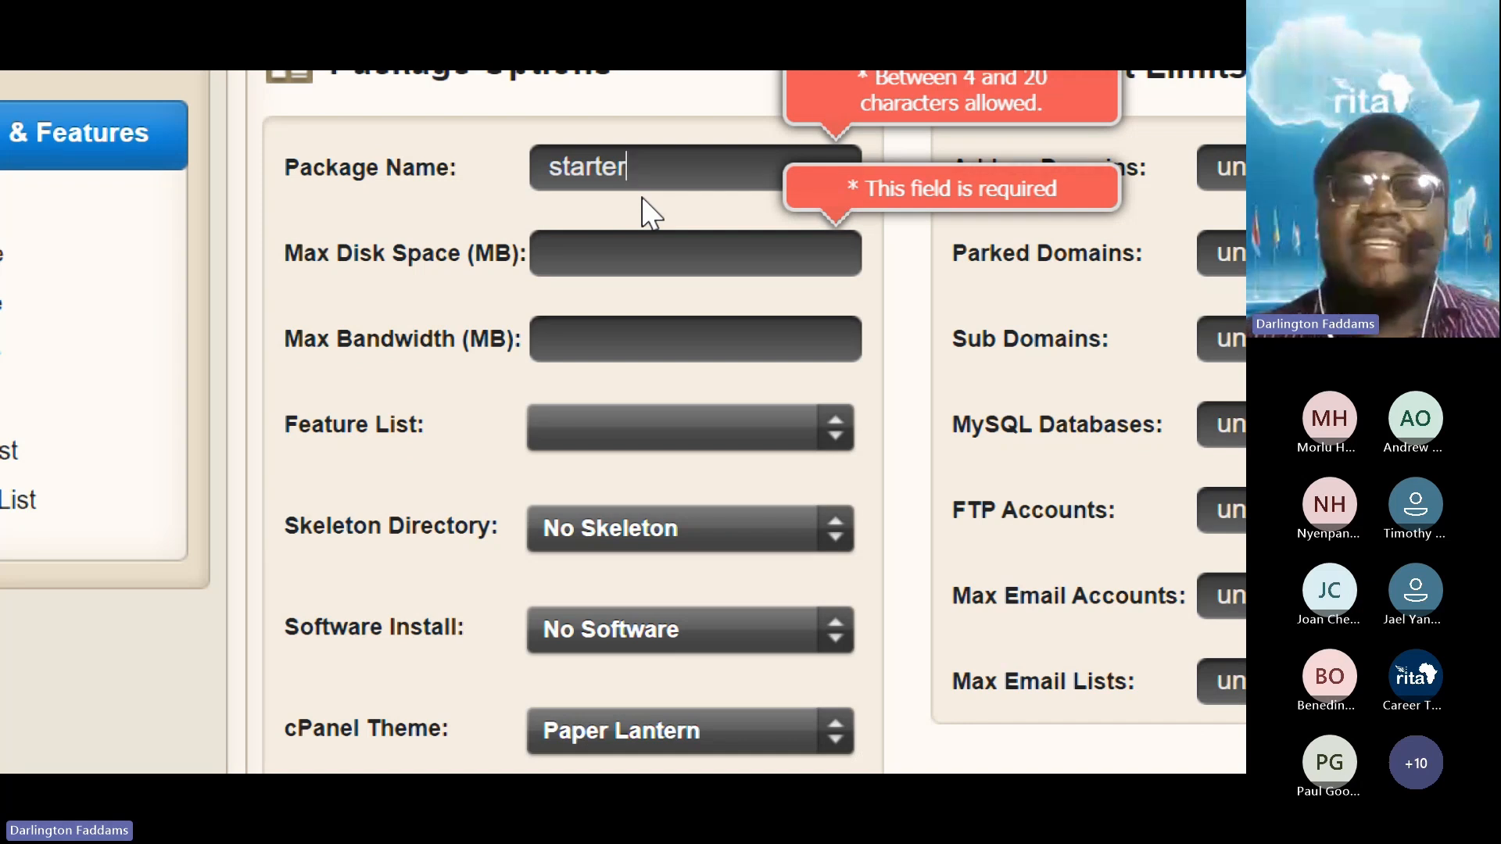
- Set the package's maximum disk space to 1000 MB
{"action": "scroll", "coordinate": [617, 371], "scroll_direction": "right", "scroll_amount": 2}
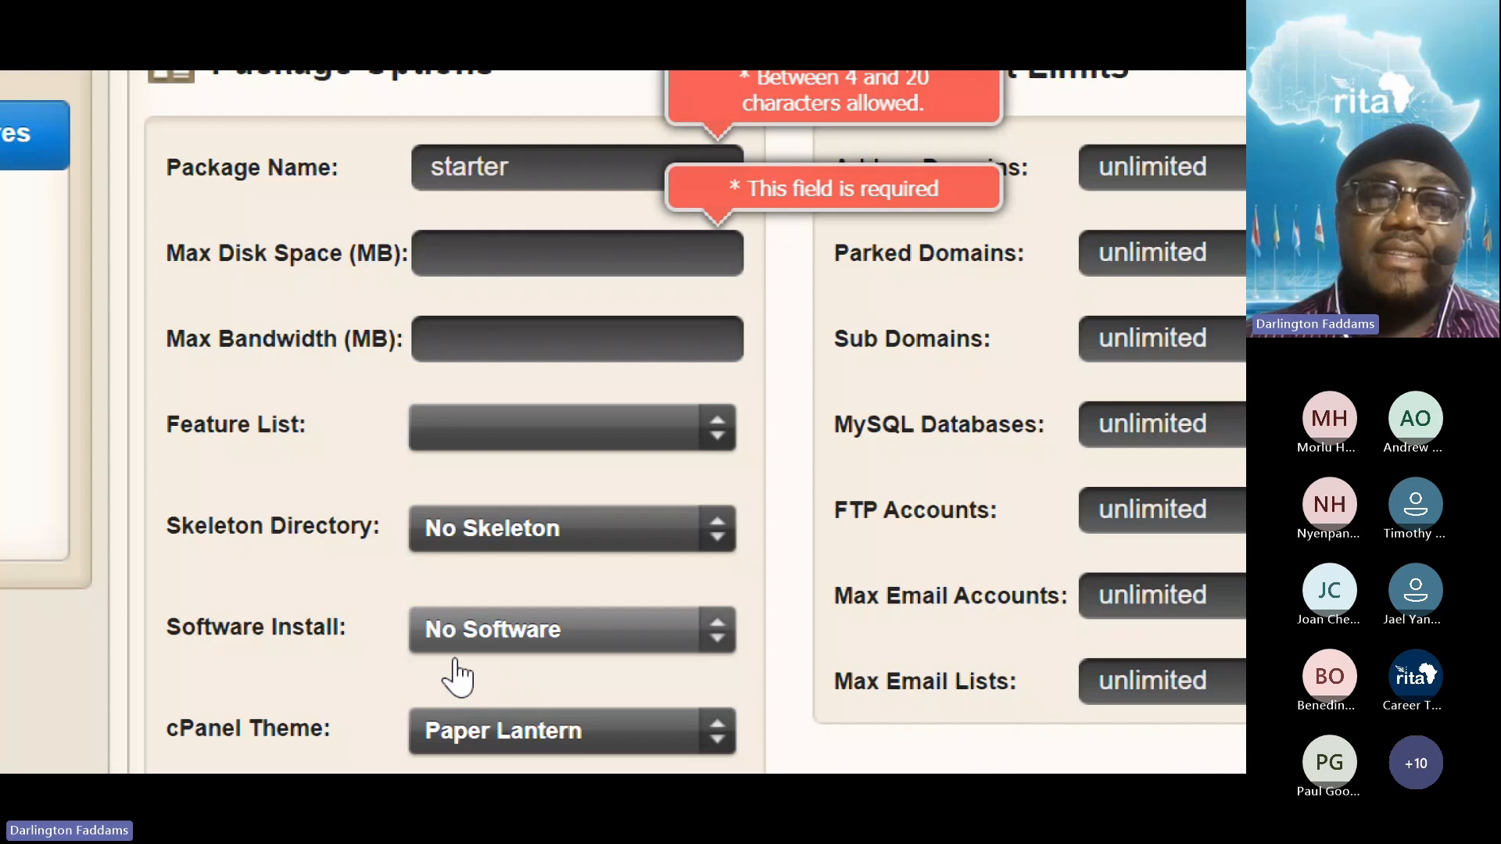
{"action": "left_click", "coordinate": [458, 262]}
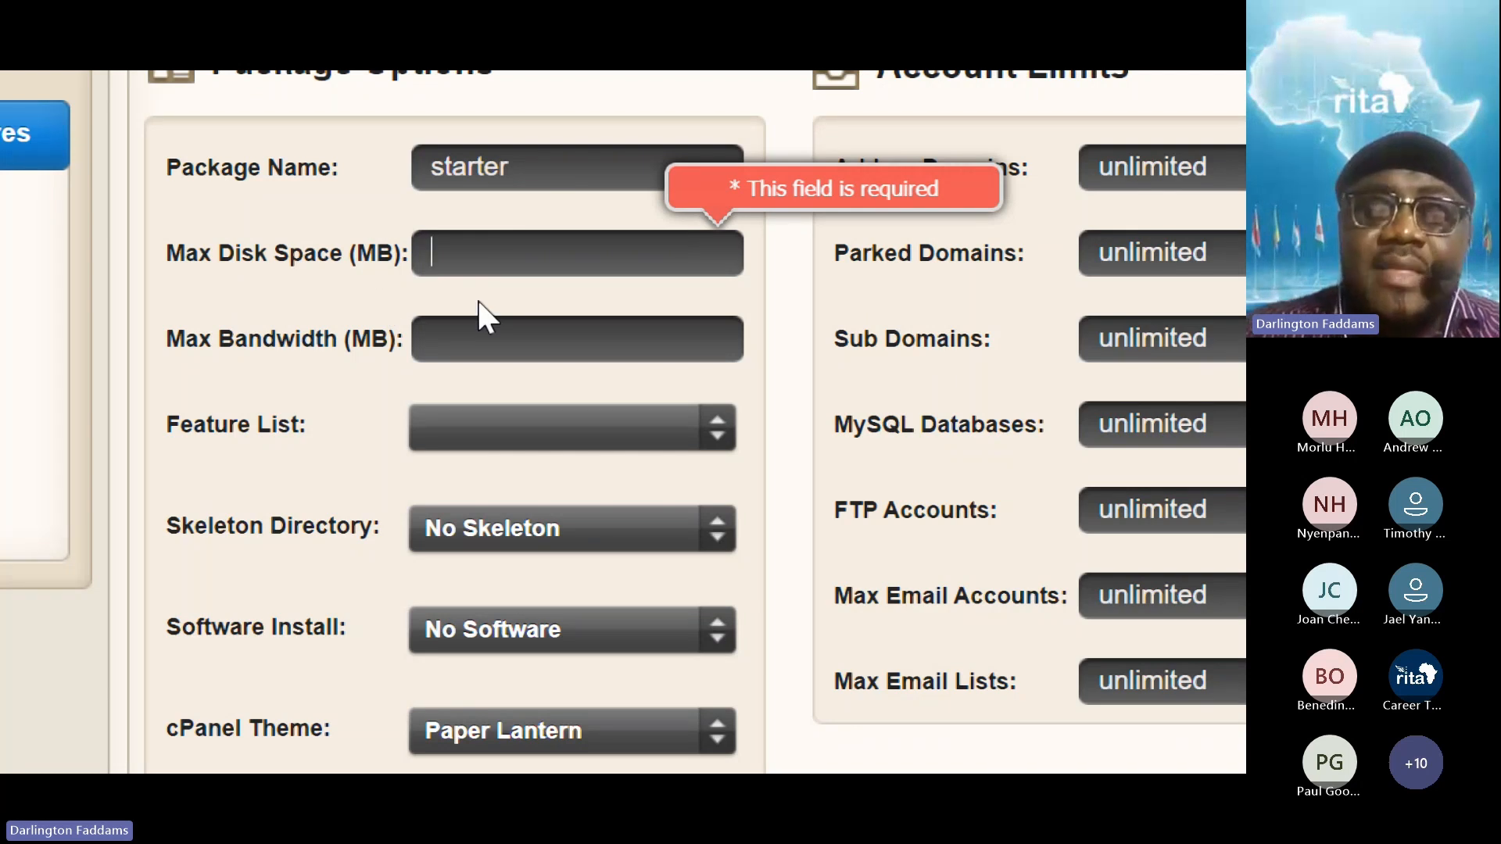
{"action": "type", "text": "1000"}
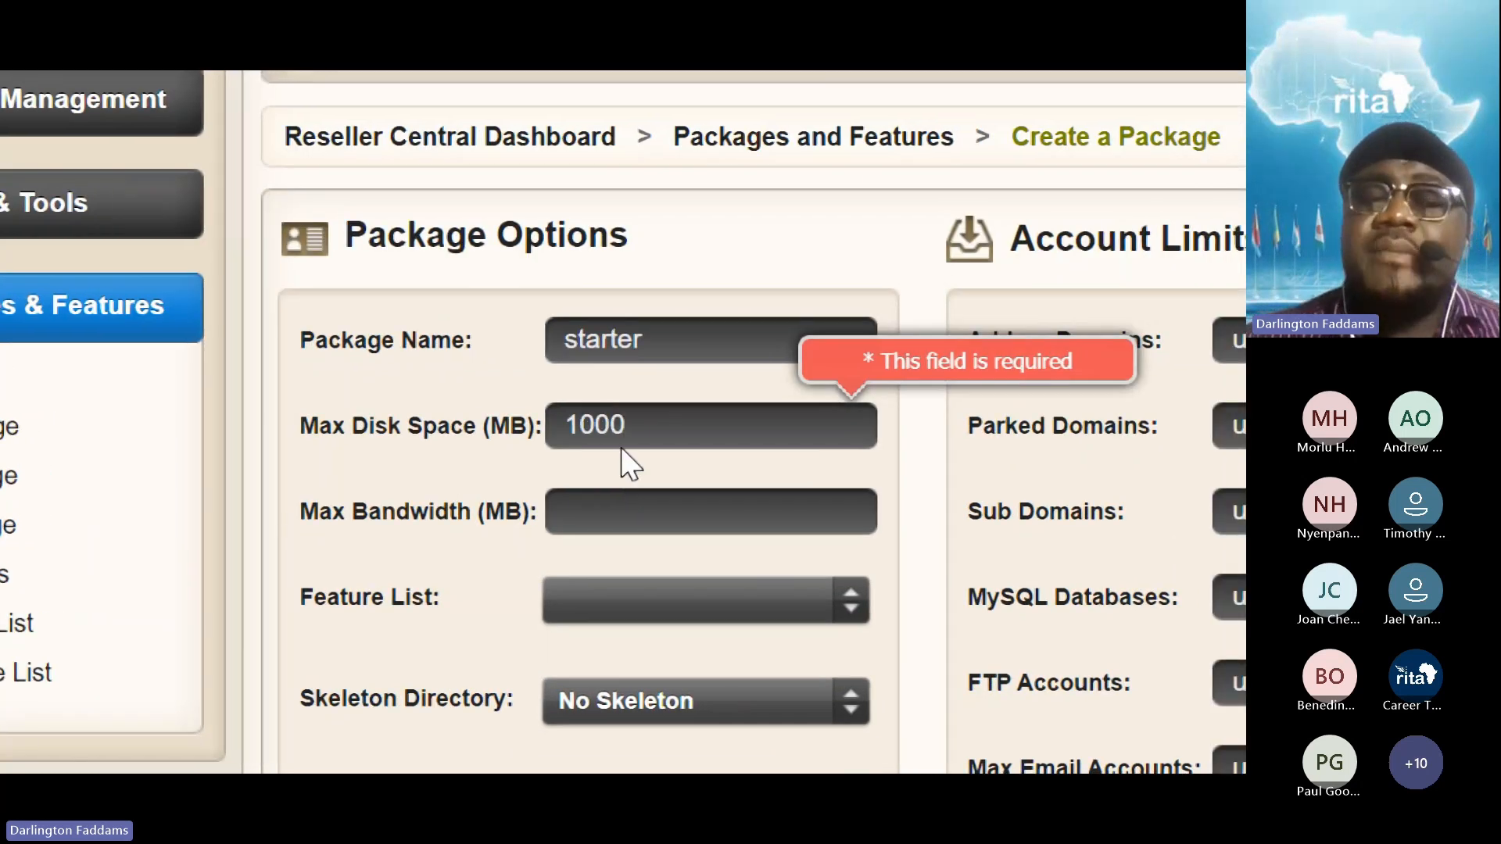
- Change the package's maximum disk space to 5000 MB
{"action": "double_click", "coordinate": [623, 345]}
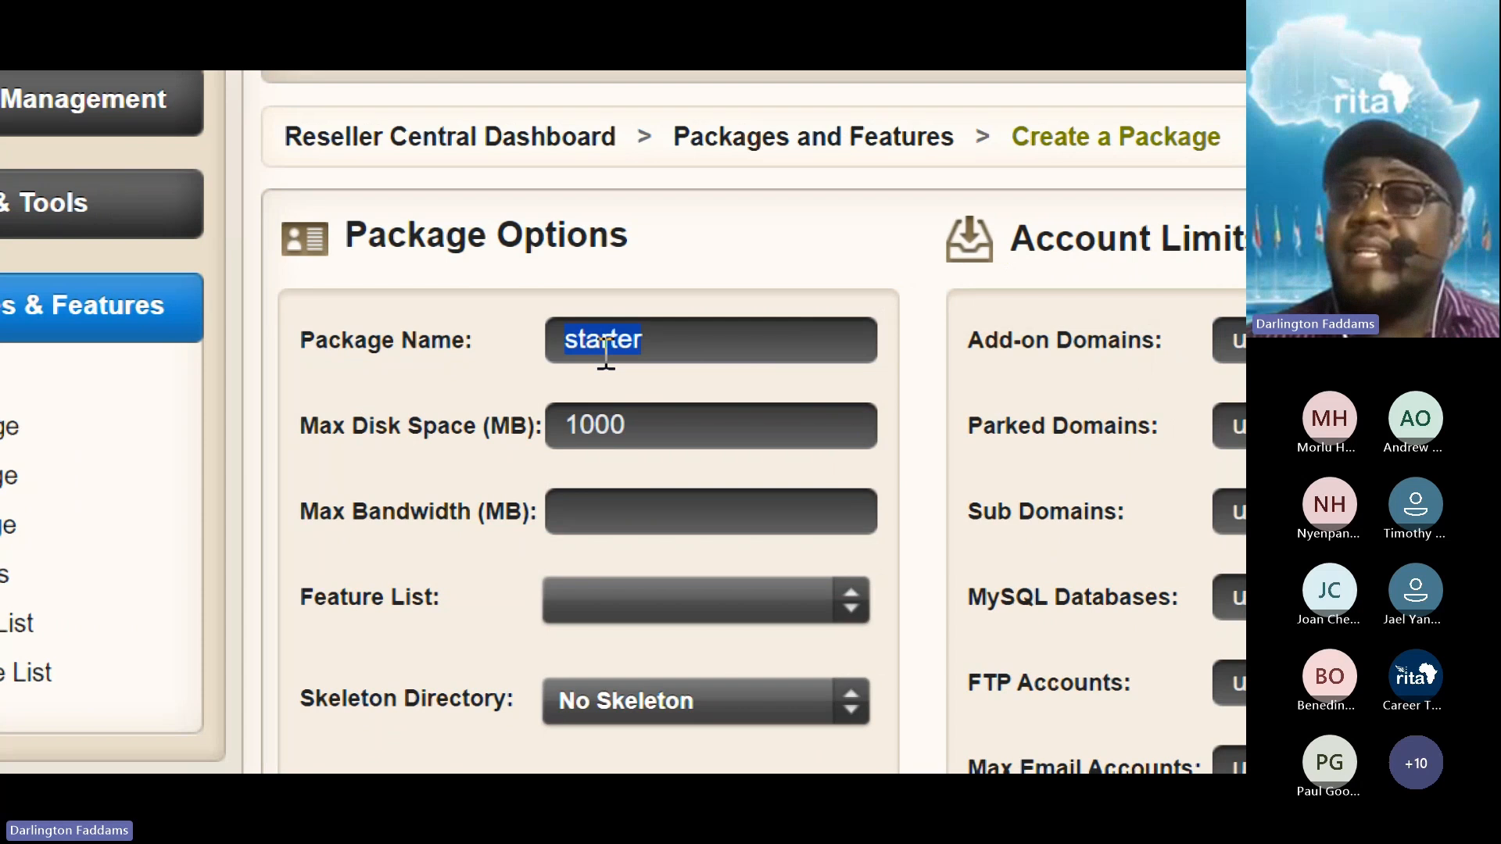
{"action": "left_click", "coordinate": [607, 450]}
{"action": "double_click", "coordinate": [592, 423]}
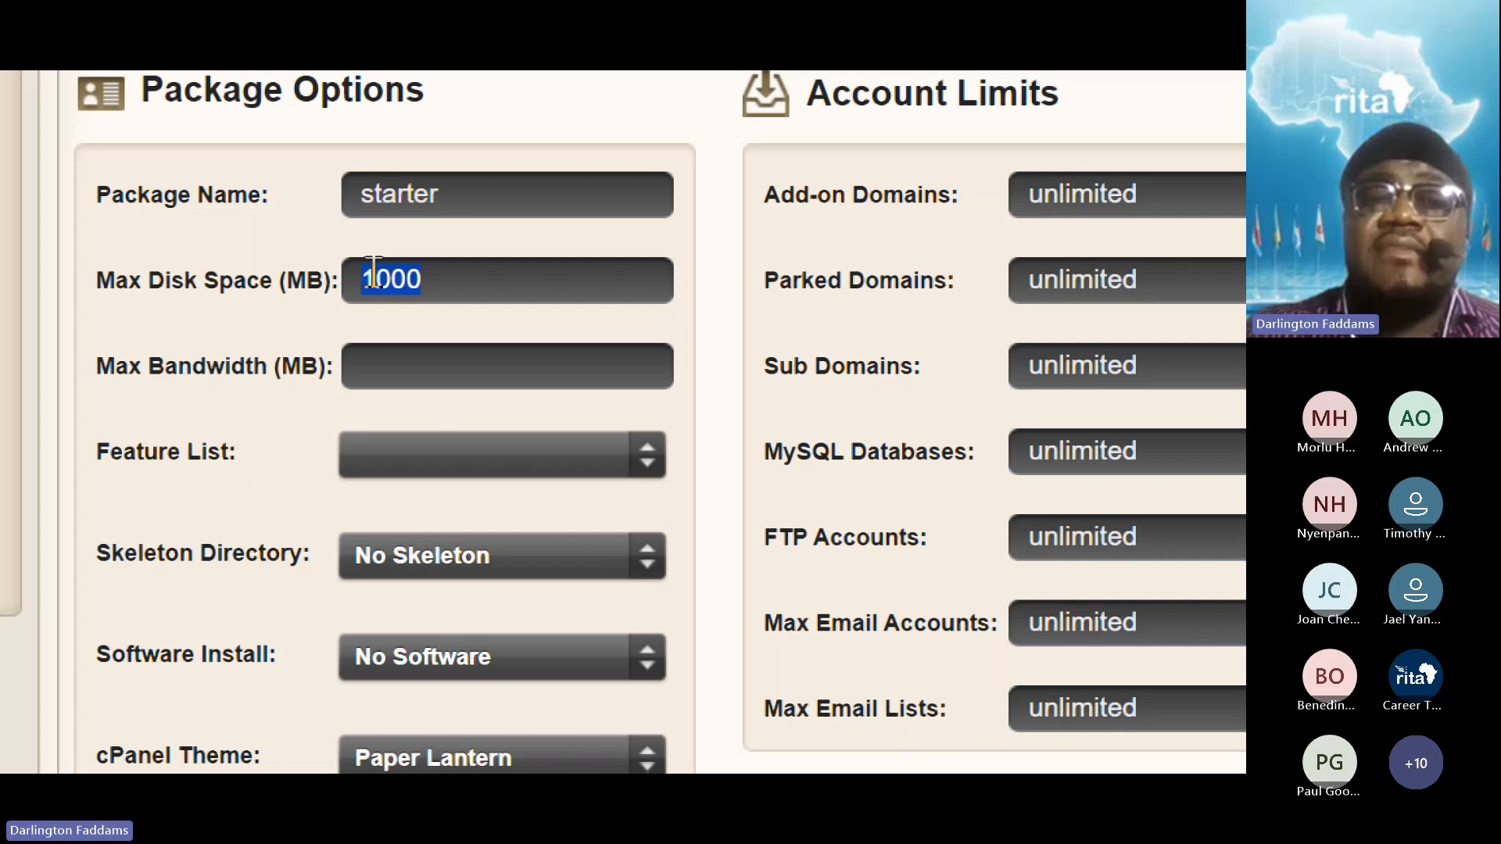
{"action": "left_click_drag", "start_coordinate": [361, 275], "coordinate": [373, 275]}
{"action": "type", "text": "6"}
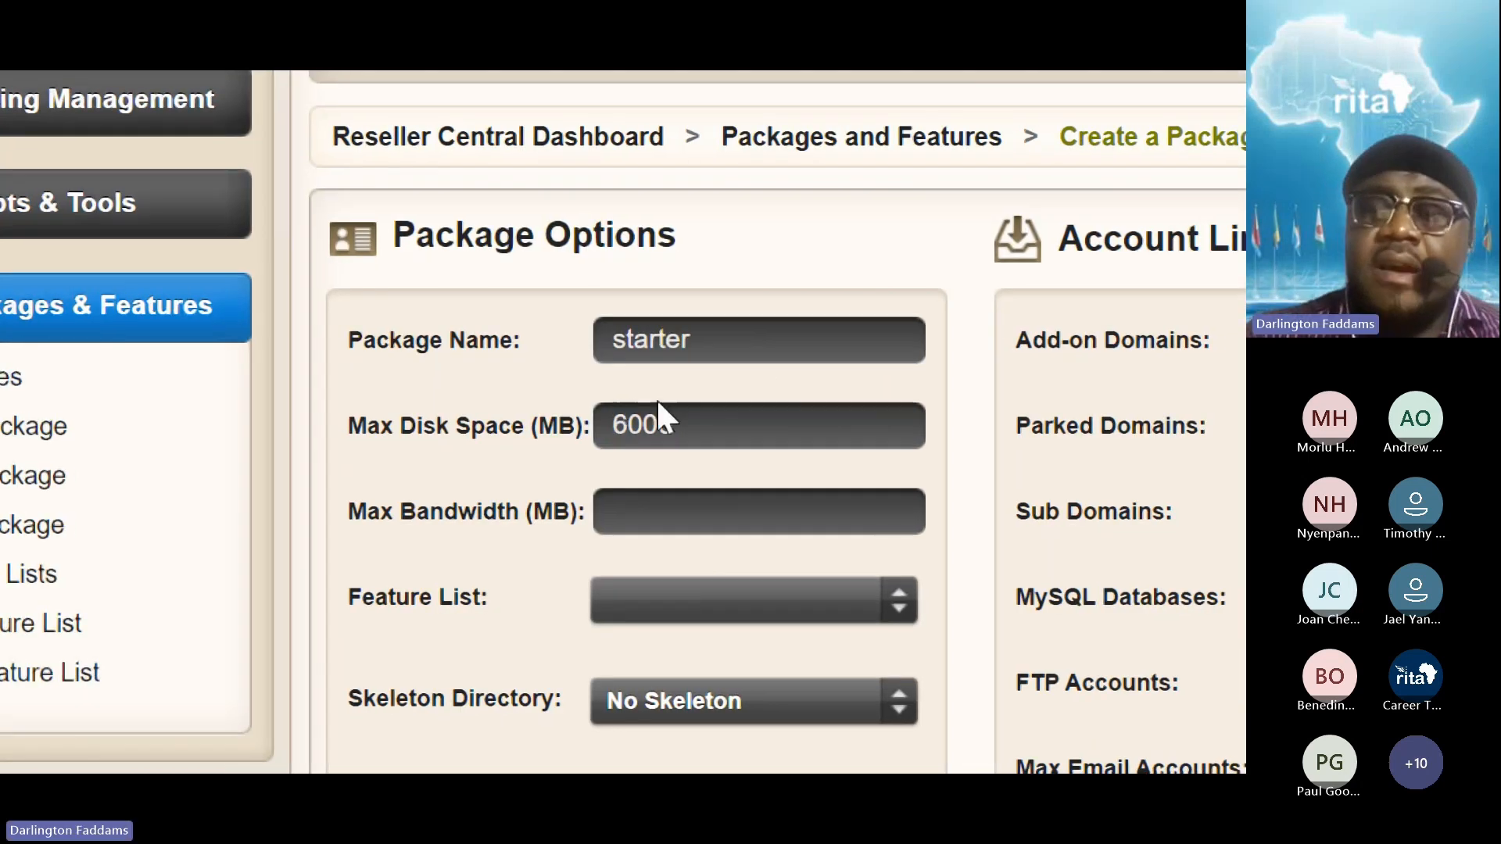
{"action": "key", "text": "BackSpace"}
{"action": "type", "text": "5000"}
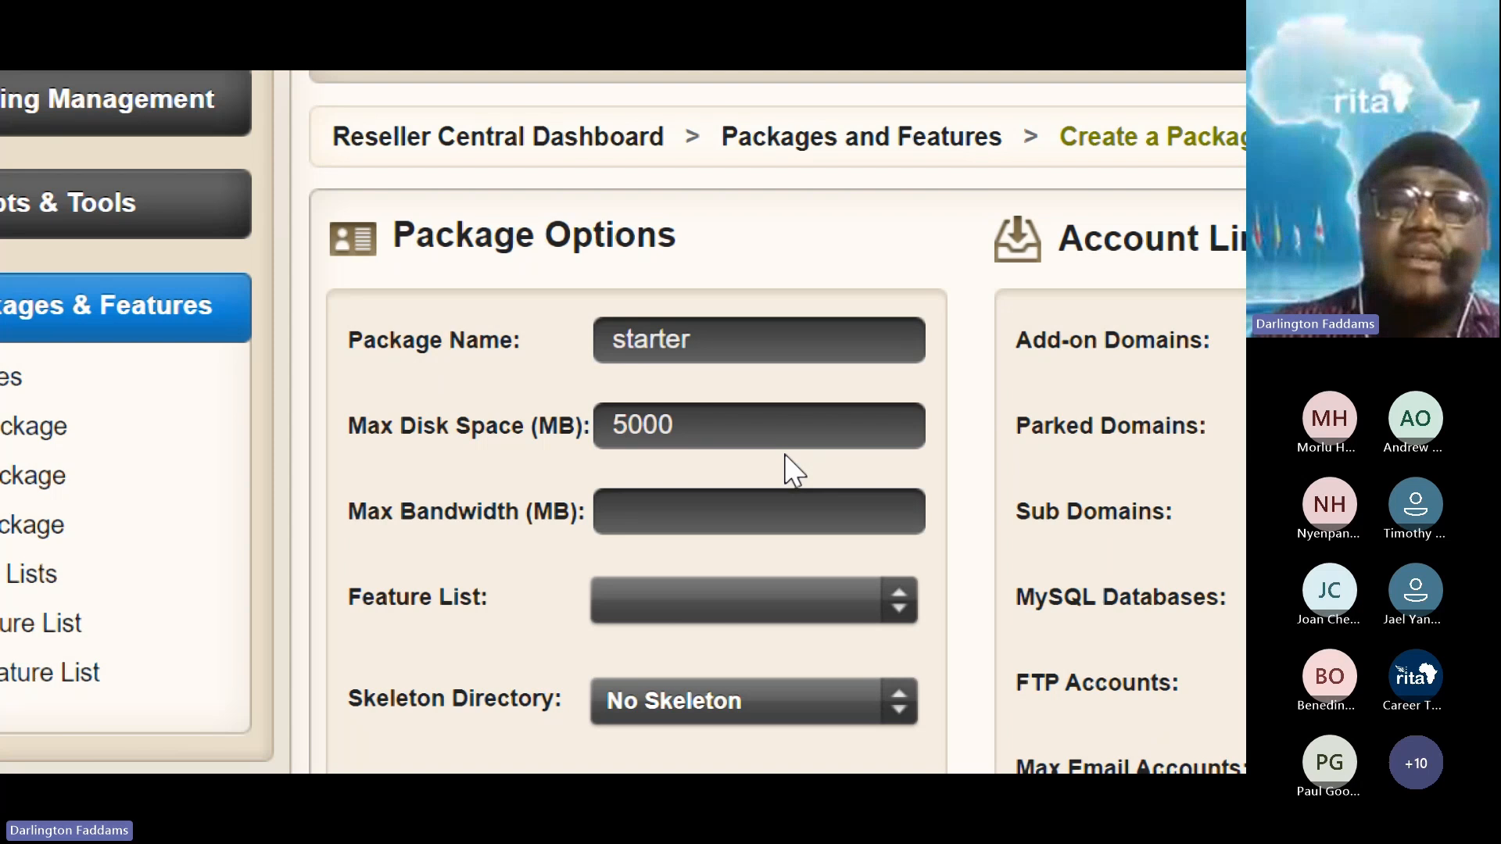
- Open the View Resource Usage page under My Account
{"action": "scroll", "coordinate": [618, 435], "scroll_direction": "up", "scroll_amount": 3}
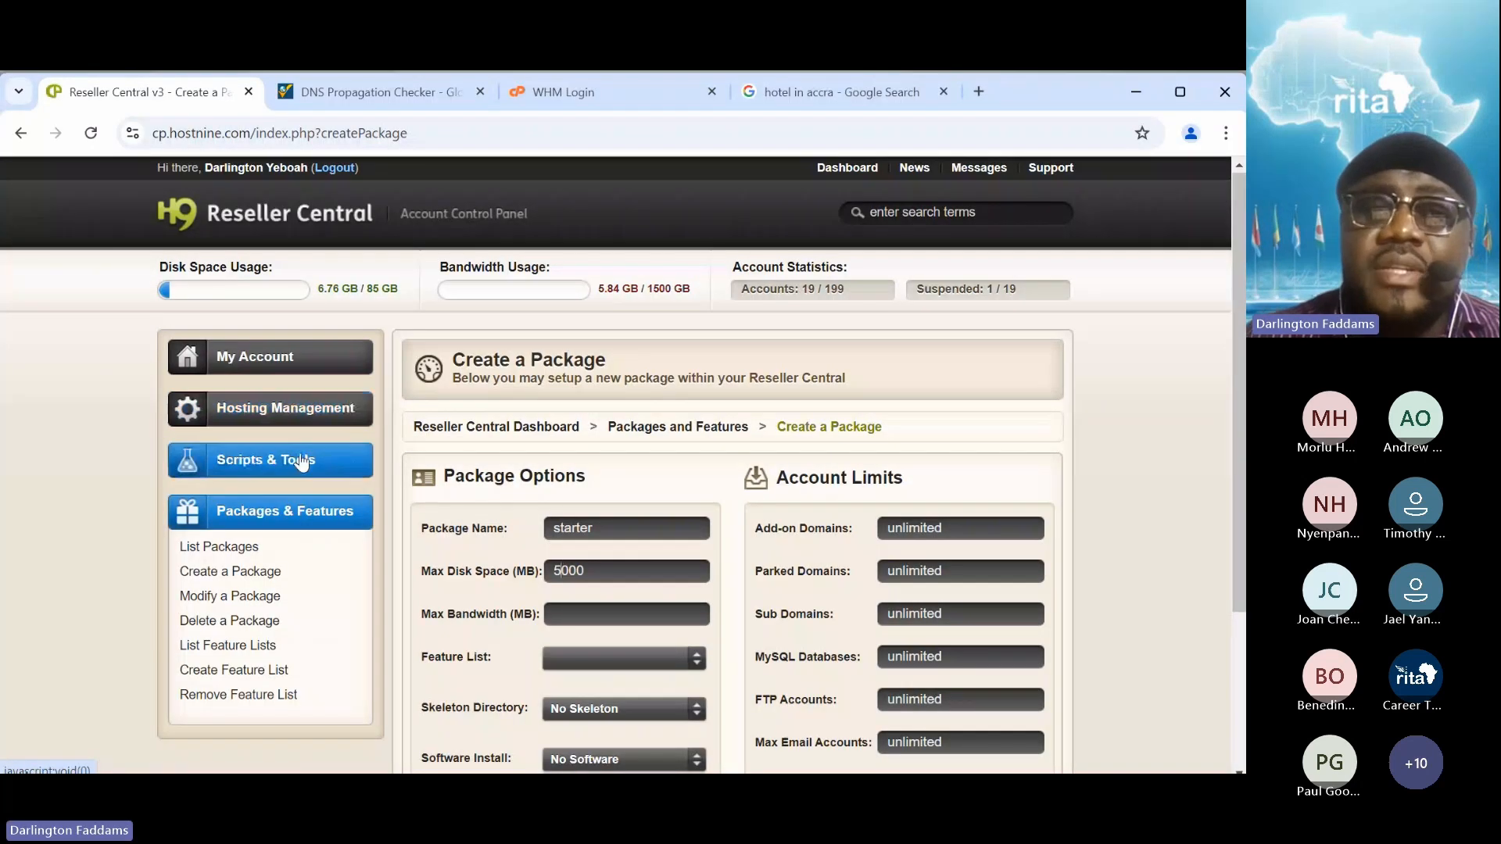
{"action": "left_click", "coordinate": [288, 360]}
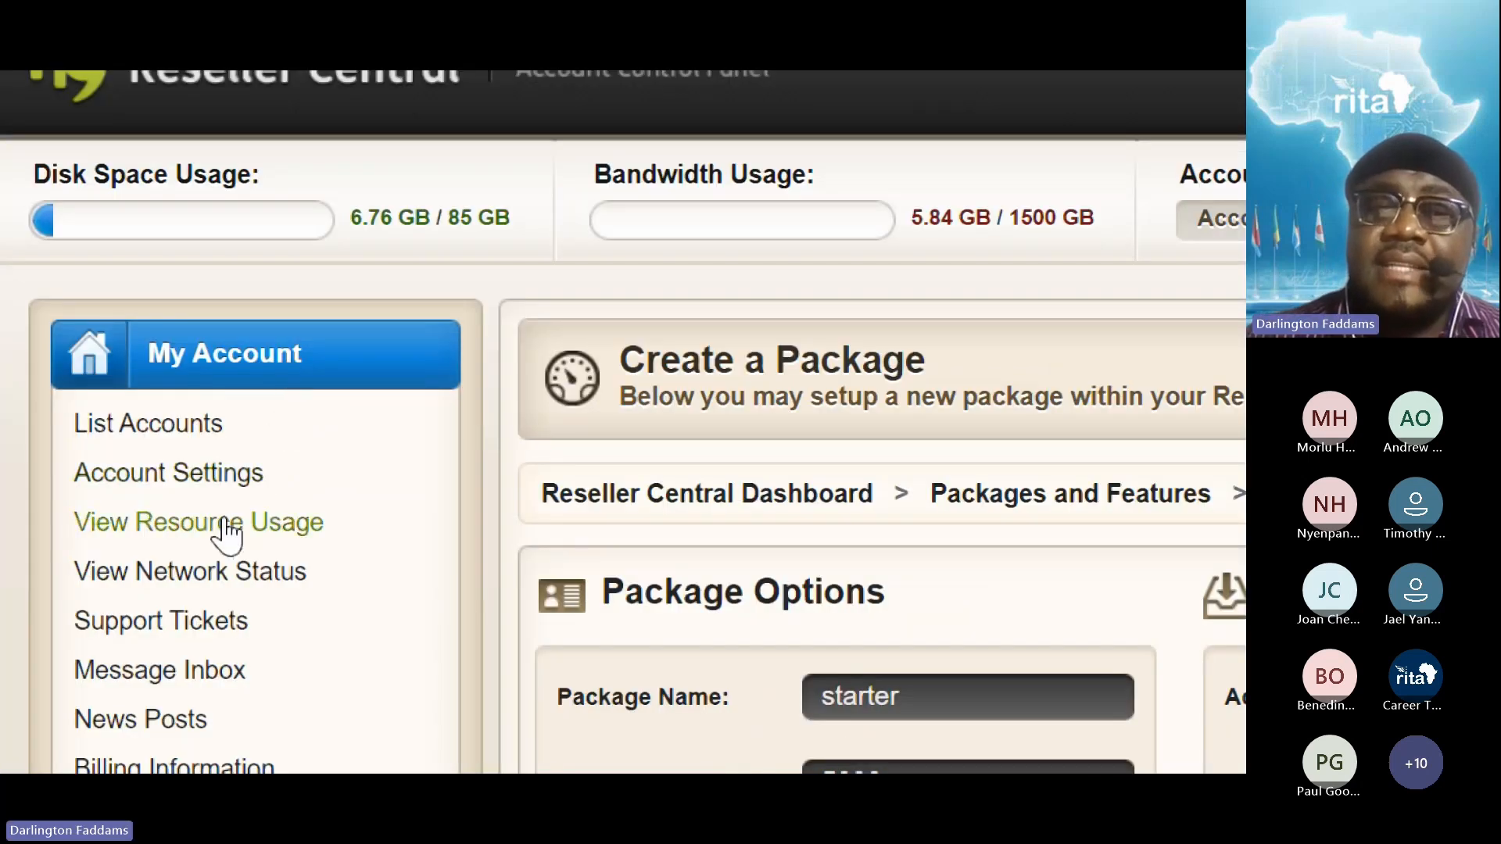
{"action": "left_click", "coordinate": [258, 442]}
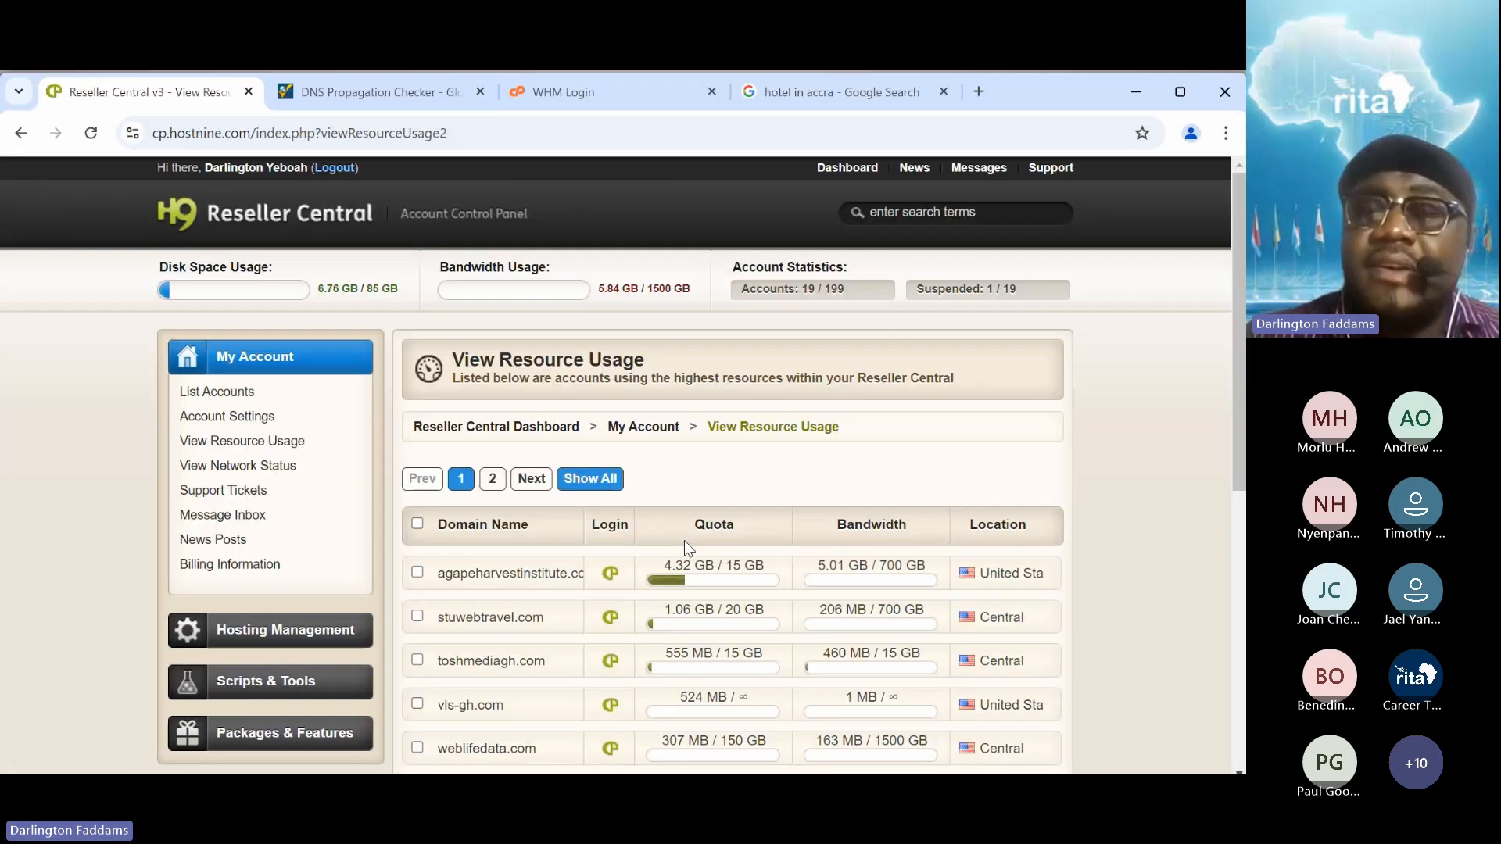
- Scroll through the accounts' quota and bandwidth usage list
{"action": "scroll", "coordinate": [1094, 707], "scroll_direction": "down", "scroll_amount": 2}
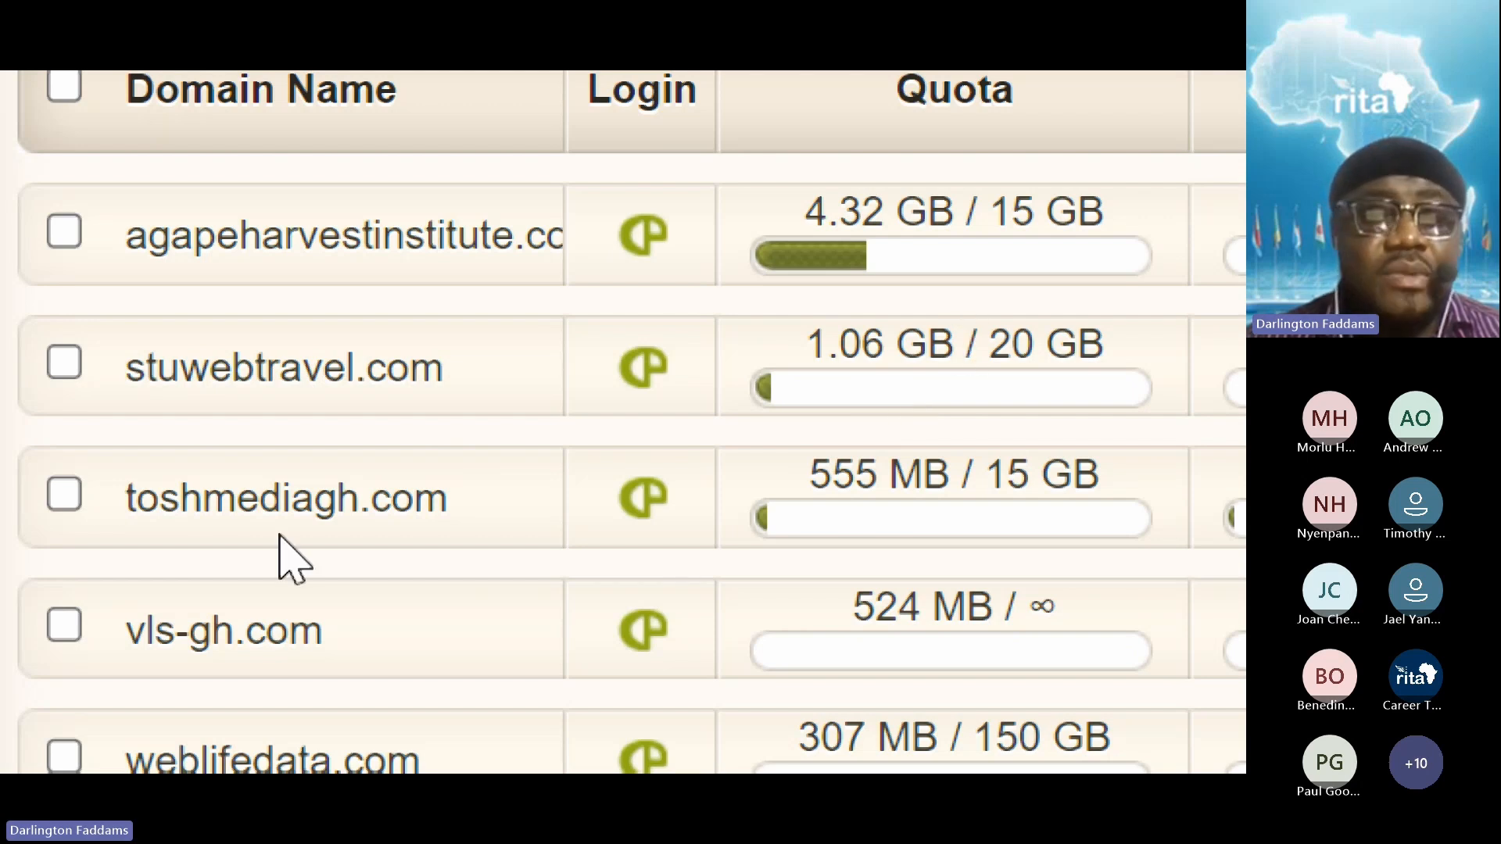
{"action": "scroll", "coordinate": [914, 554], "scroll_direction": "down", "scroll_amount": 3}
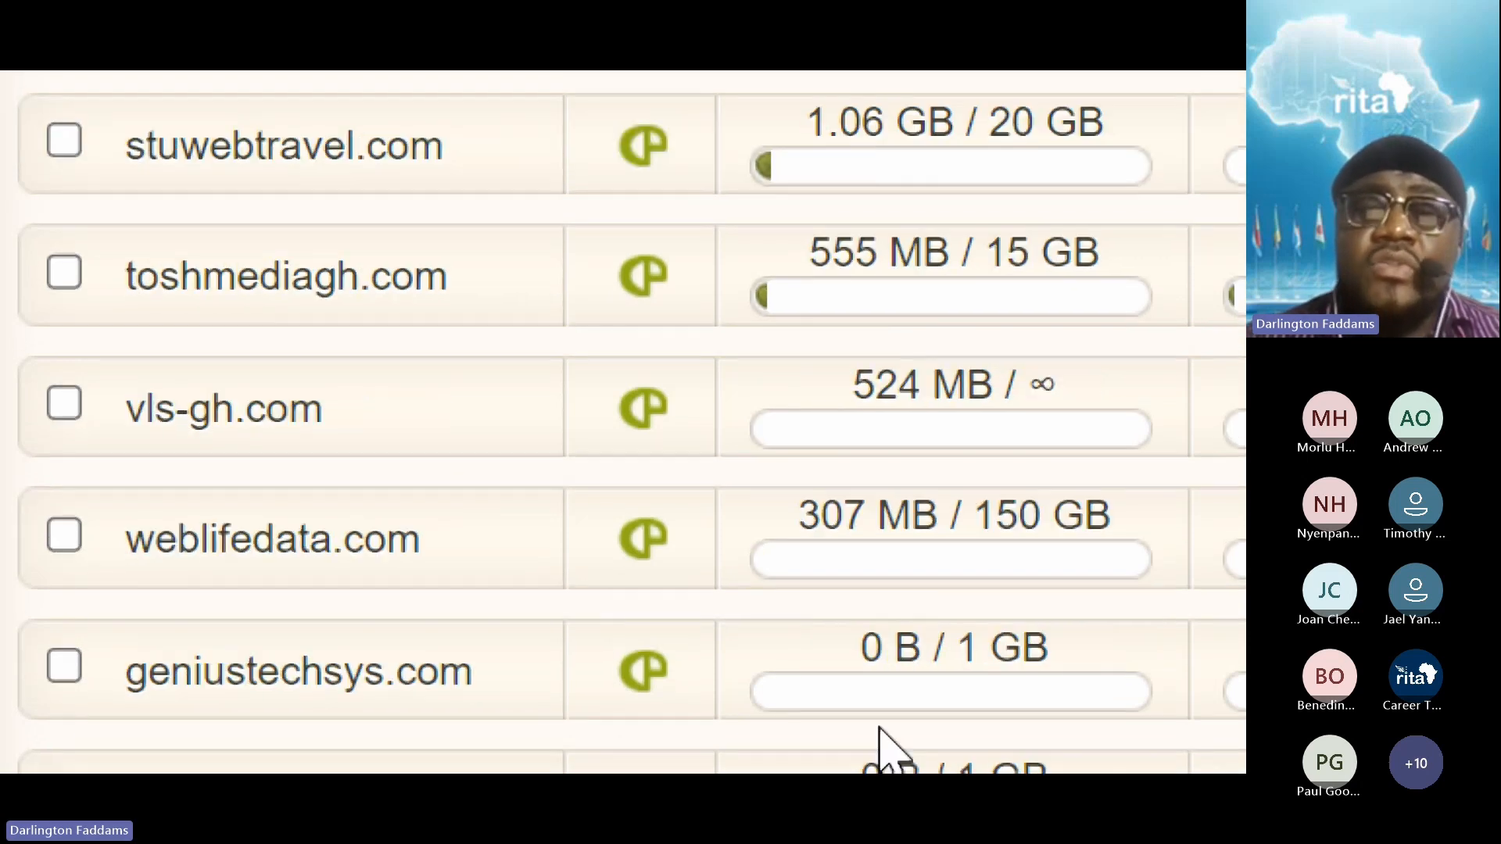
{"action": "scroll", "coordinate": [905, 656], "scroll_direction": "down", "scroll_amount": 7}
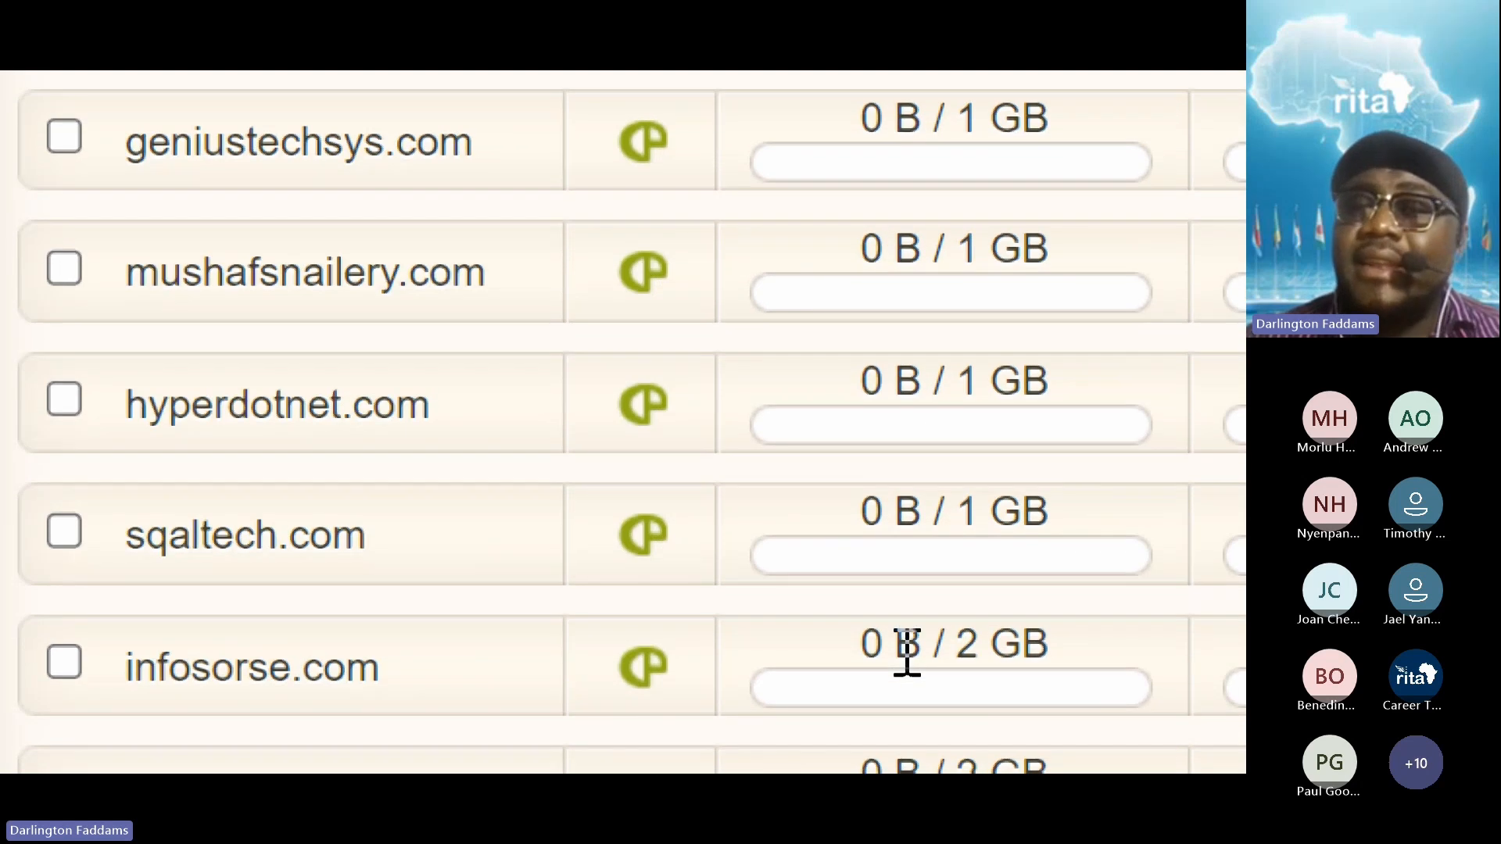
{"action": "scroll", "coordinate": [907, 653], "scroll_direction": "down", "scroll_amount": 7}
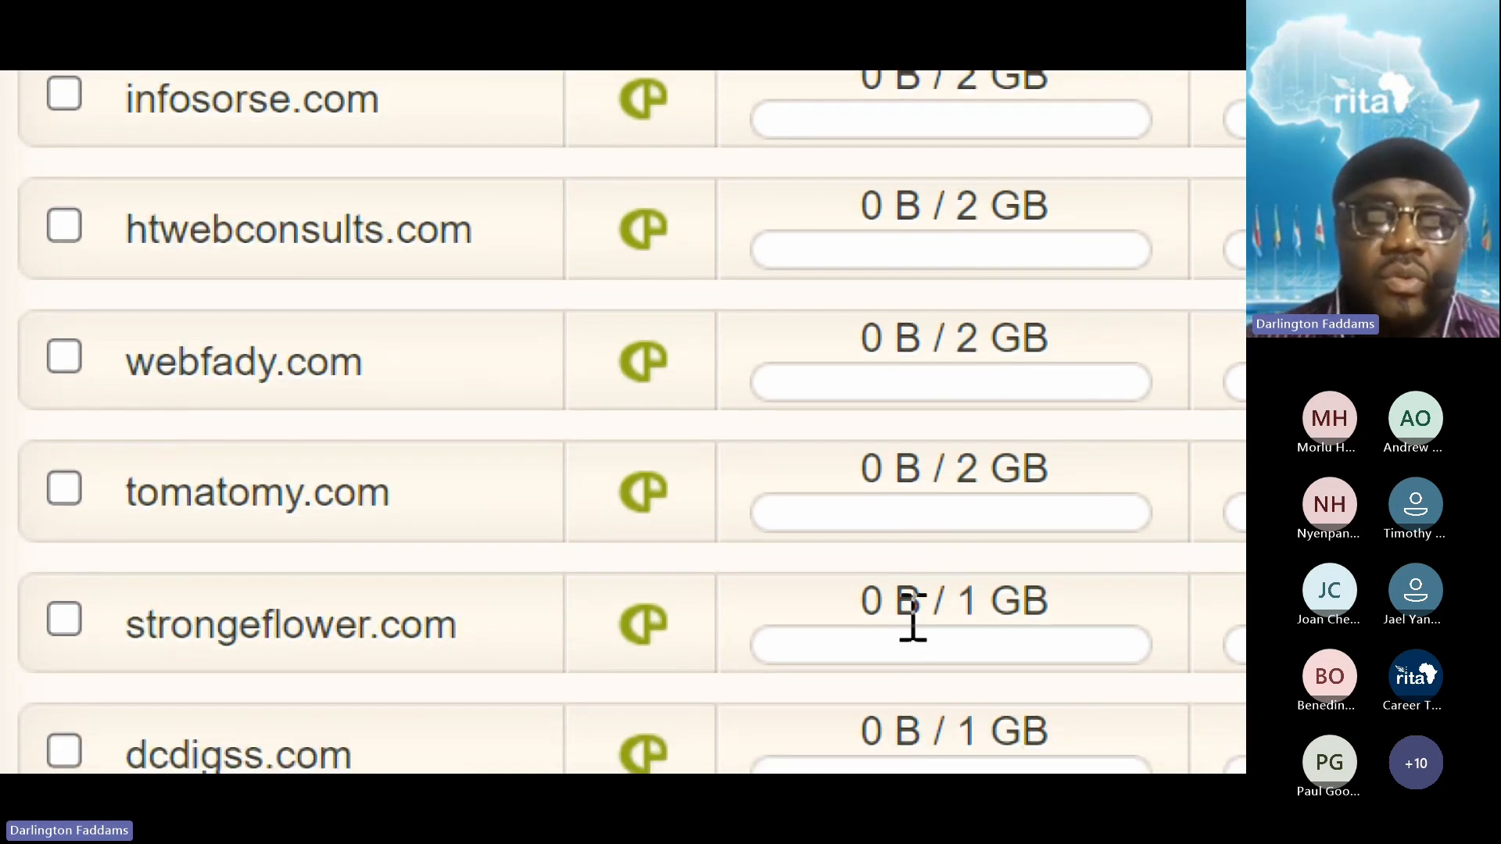
{"action": "scroll", "coordinate": [1009, 563], "scroll_direction": "down", "scroll_amount": 4}
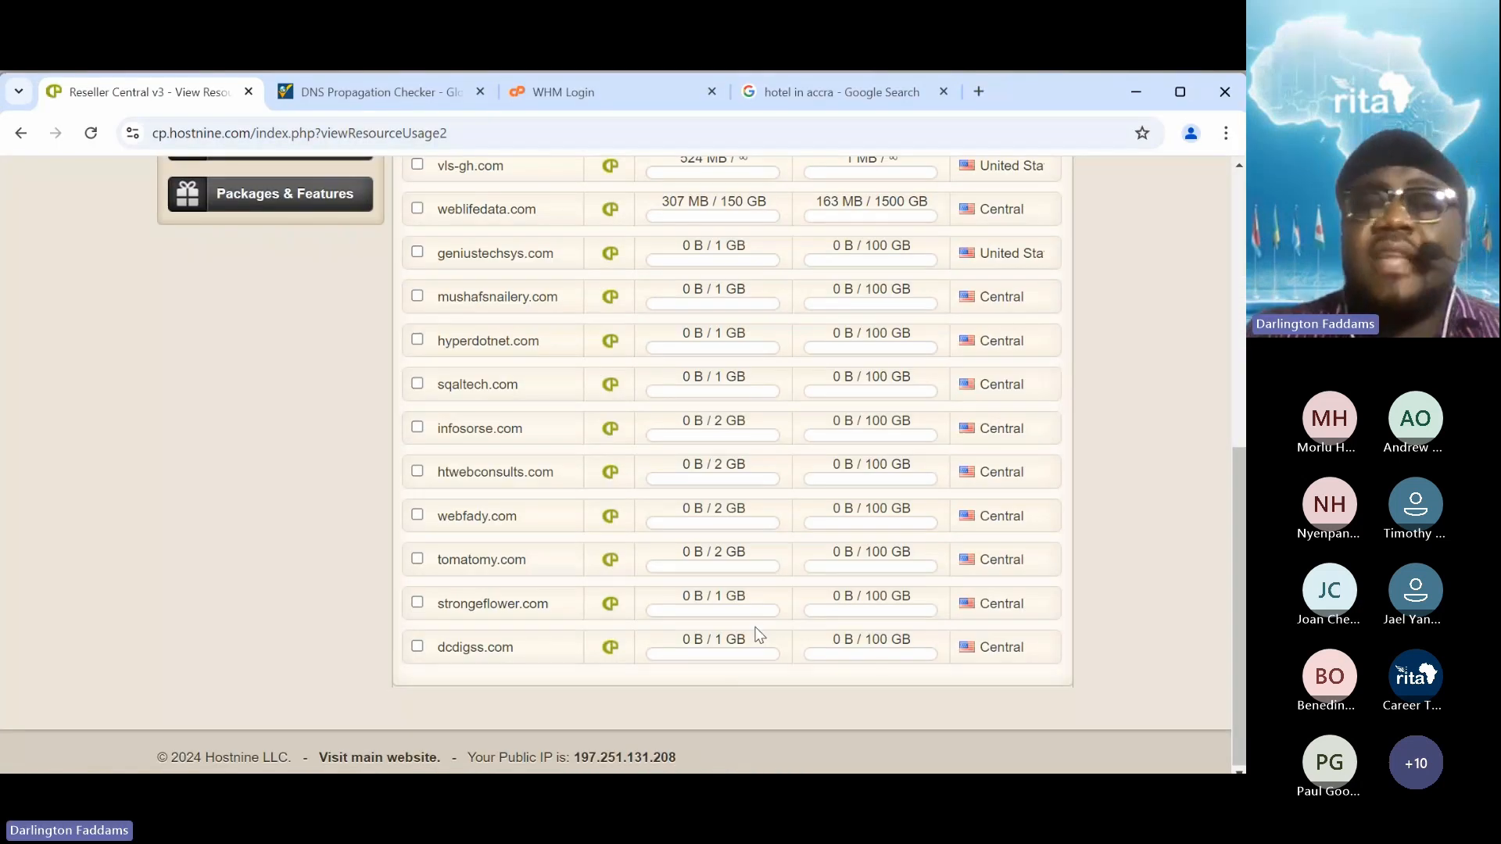
{"action": "scroll", "coordinate": [757, 635], "scroll_direction": "up", "scroll_amount": 3}
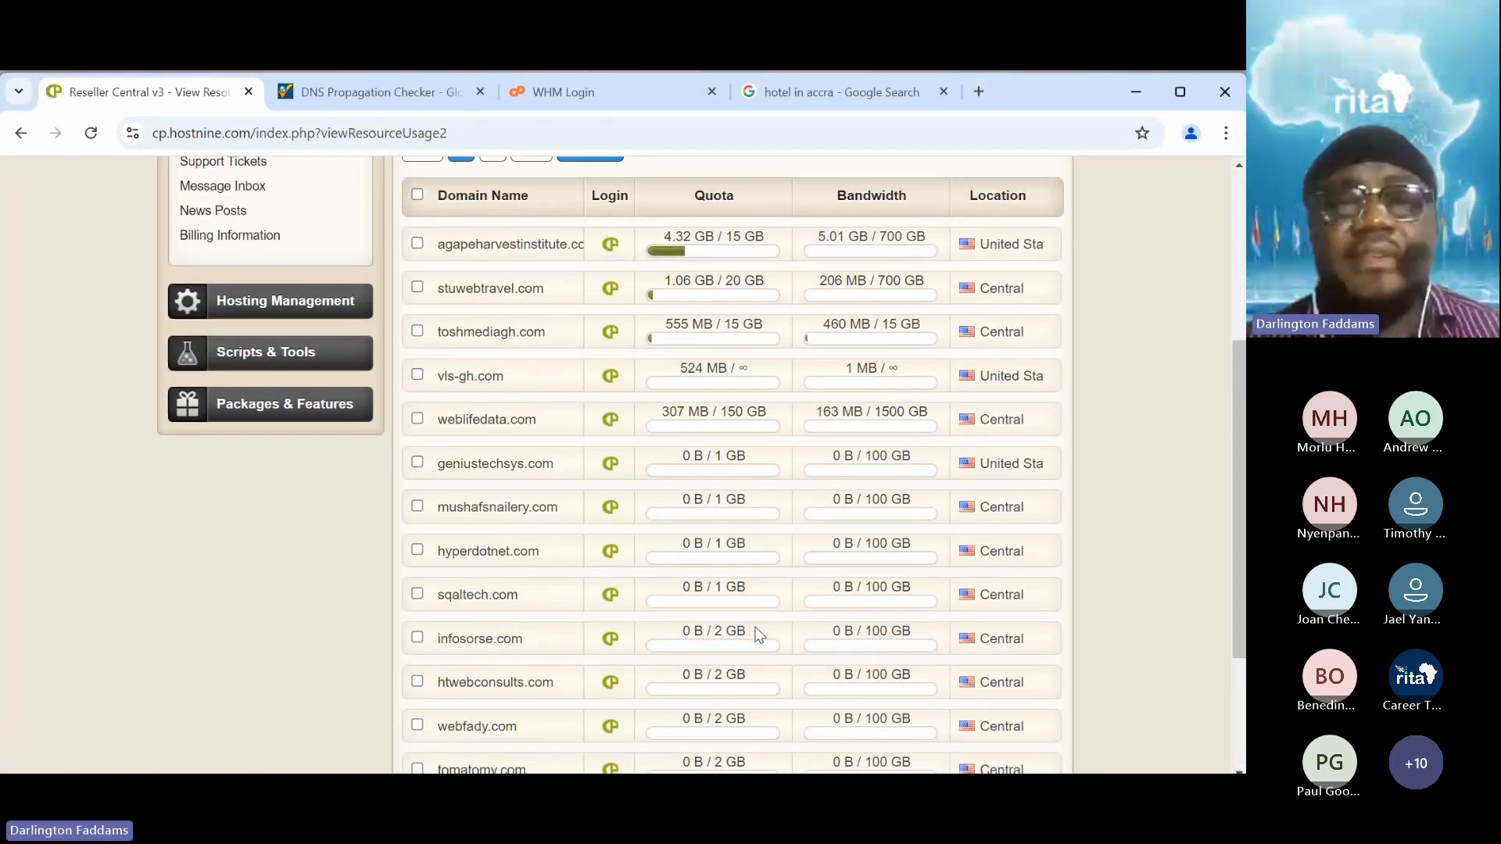
{"action": "scroll", "coordinate": [757, 635], "scroll_direction": "down", "scroll_amount": 3}
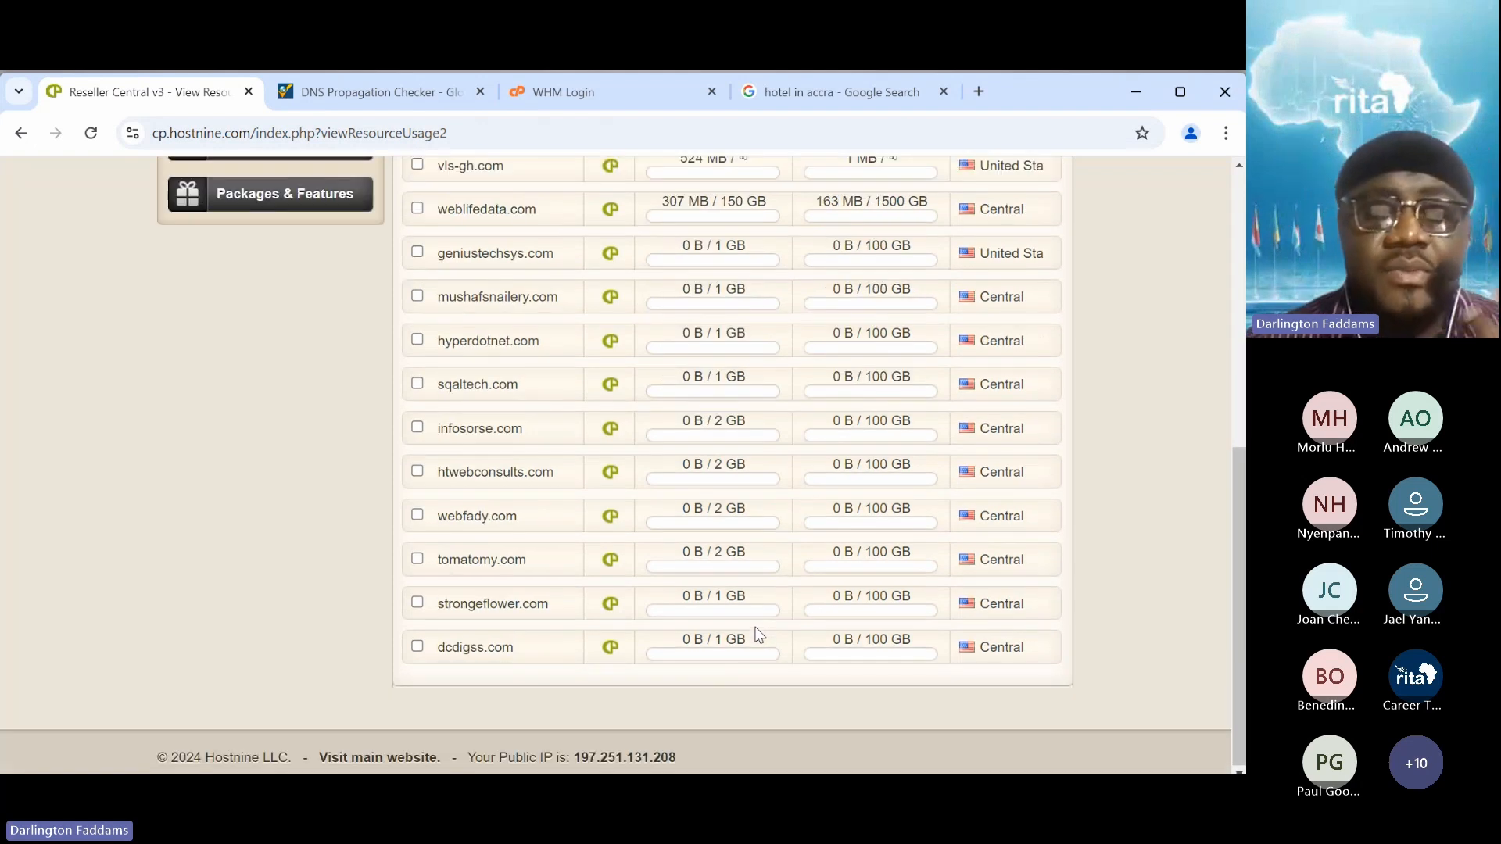
{"action": "scroll", "coordinate": [757, 635], "scroll_direction": "up", "scroll_amount": 1}
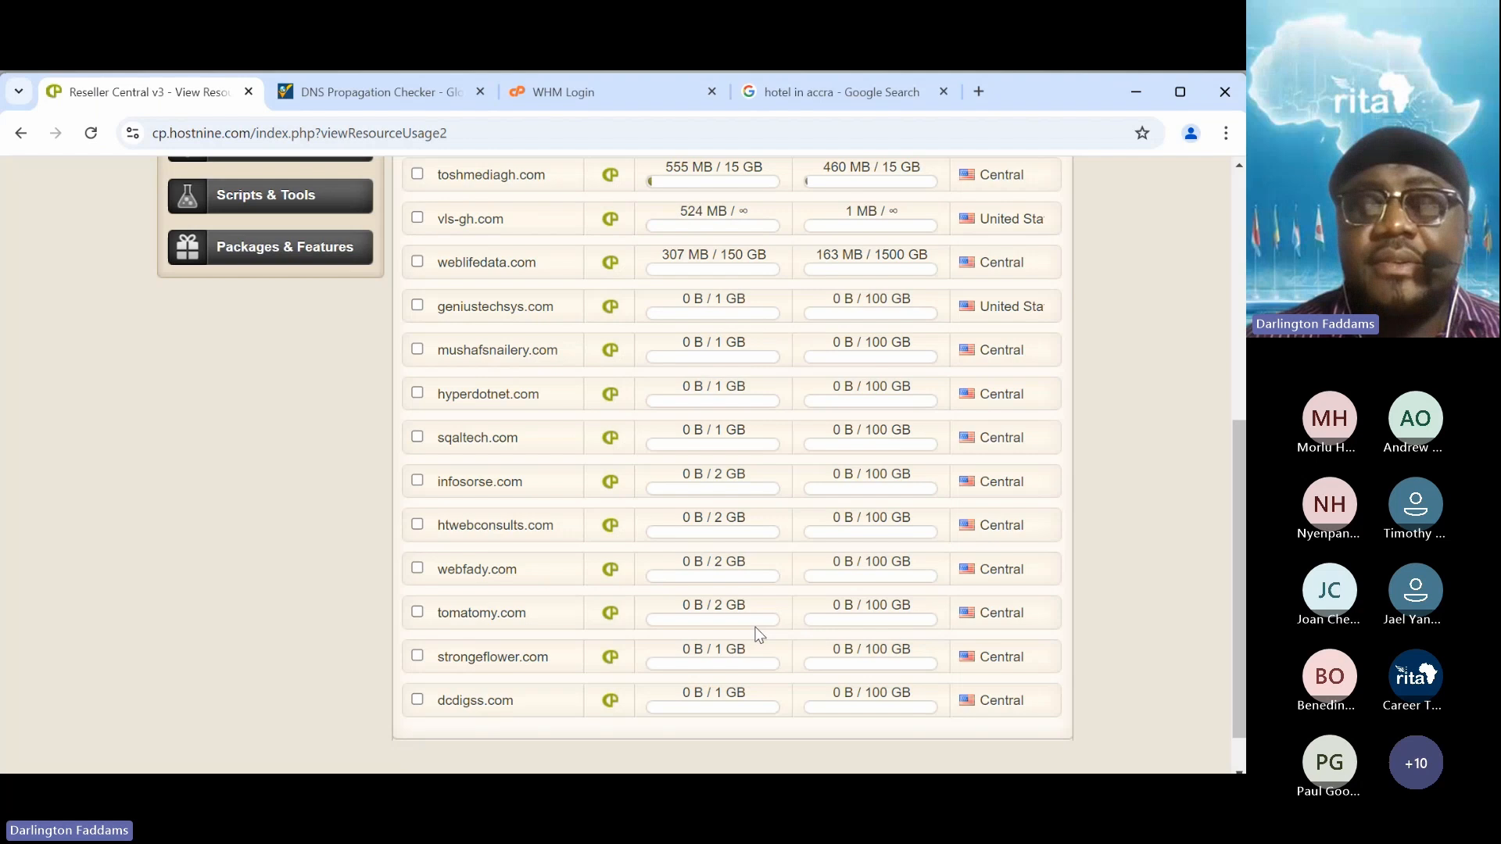
{"action": "scroll", "coordinate": [757, 635], "scroll_direction": "up", "scroll_amount": 5}
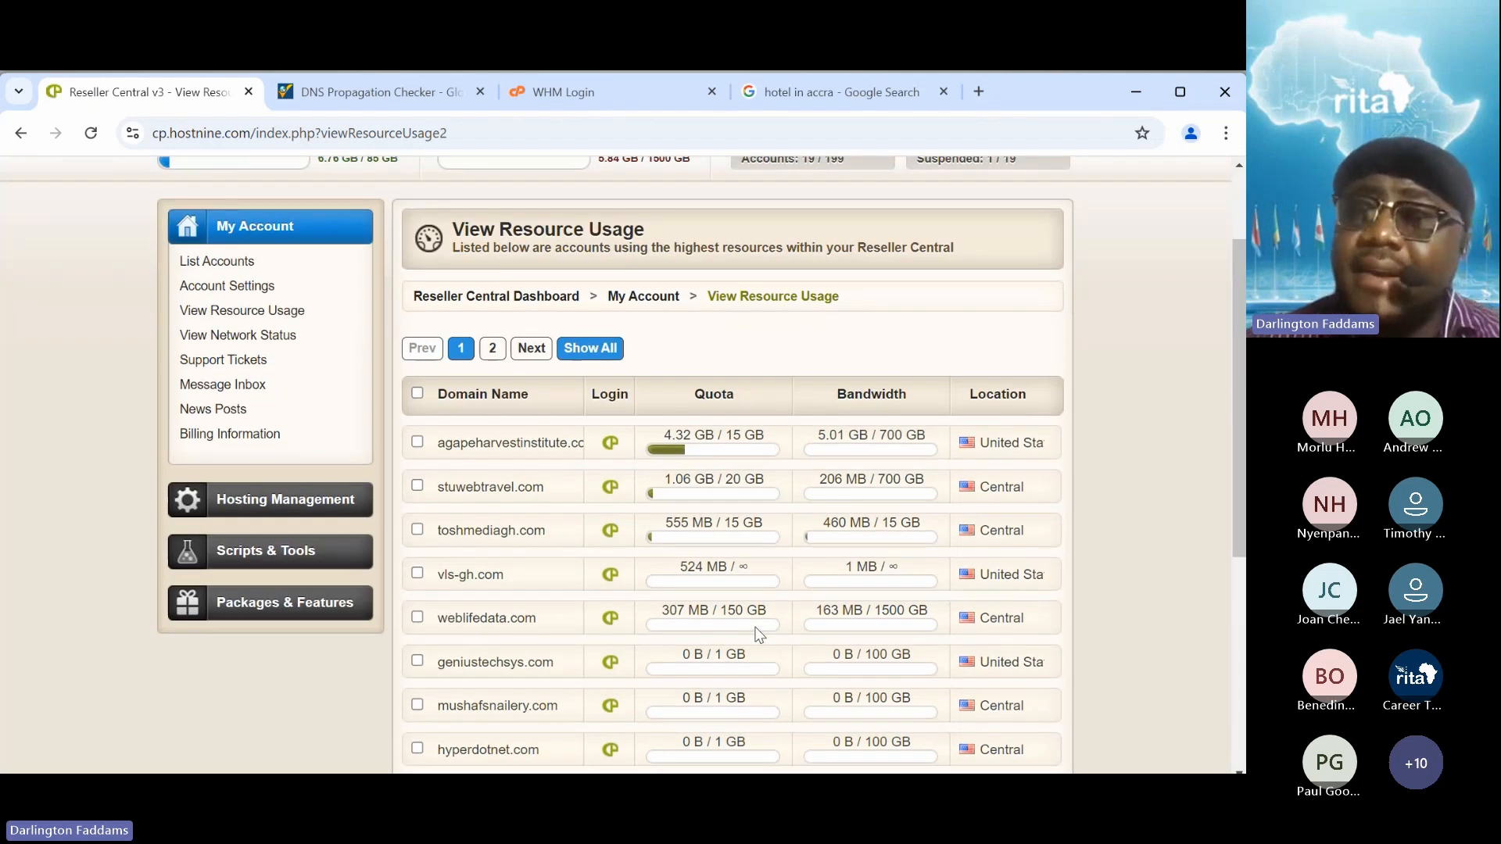
{"action": "scroll", "coordinate": [756, 635], "scroll_direction": "up", "scroll_amount": 2}
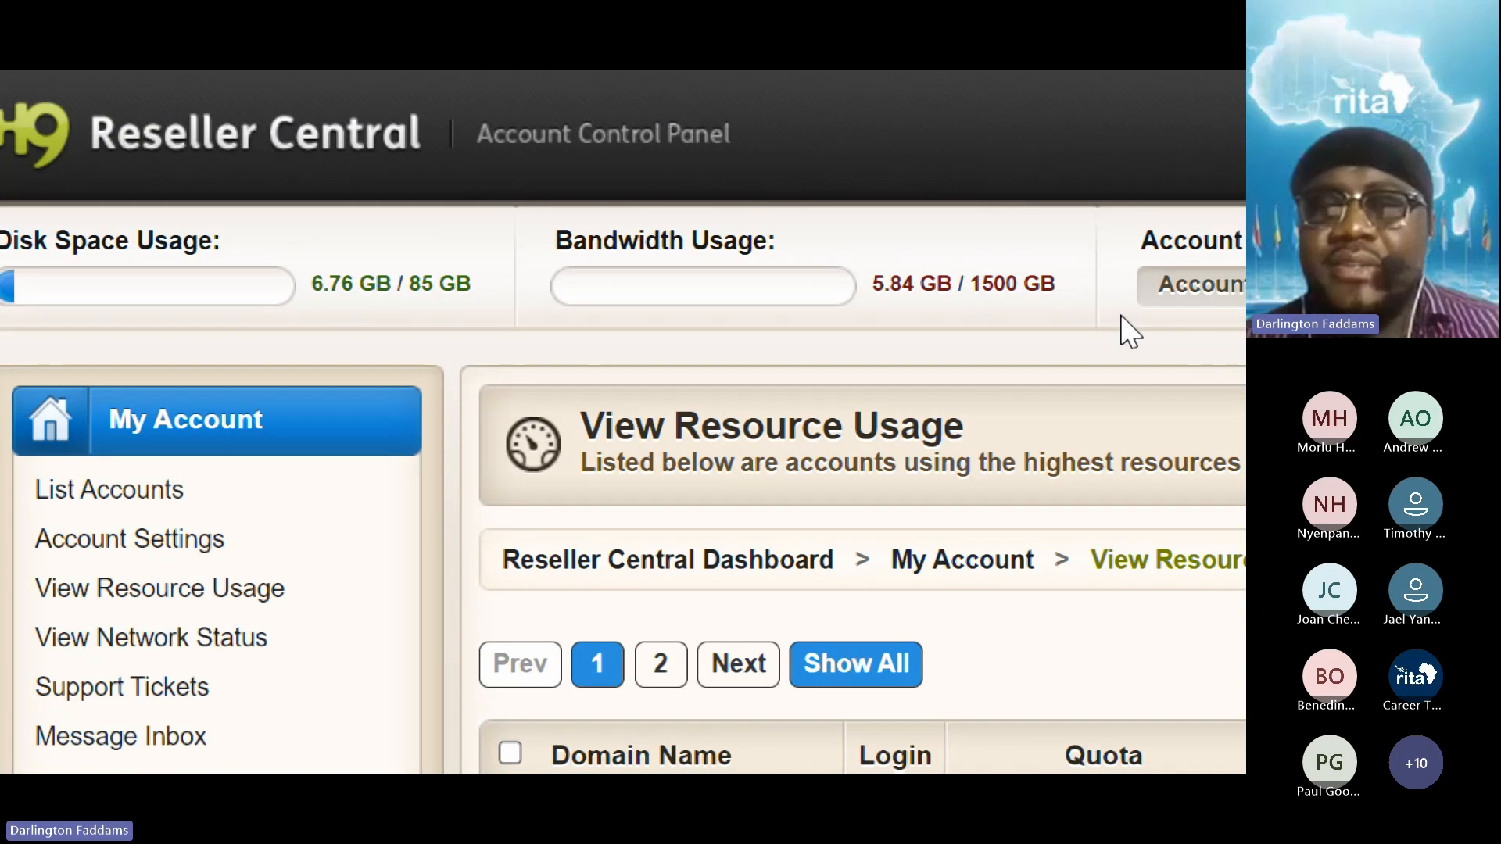
- Highlight the Disk Space Usage and Bandwidth Usage totals in the page header
{"action": "double_click", "coordinate": [638, 237]}
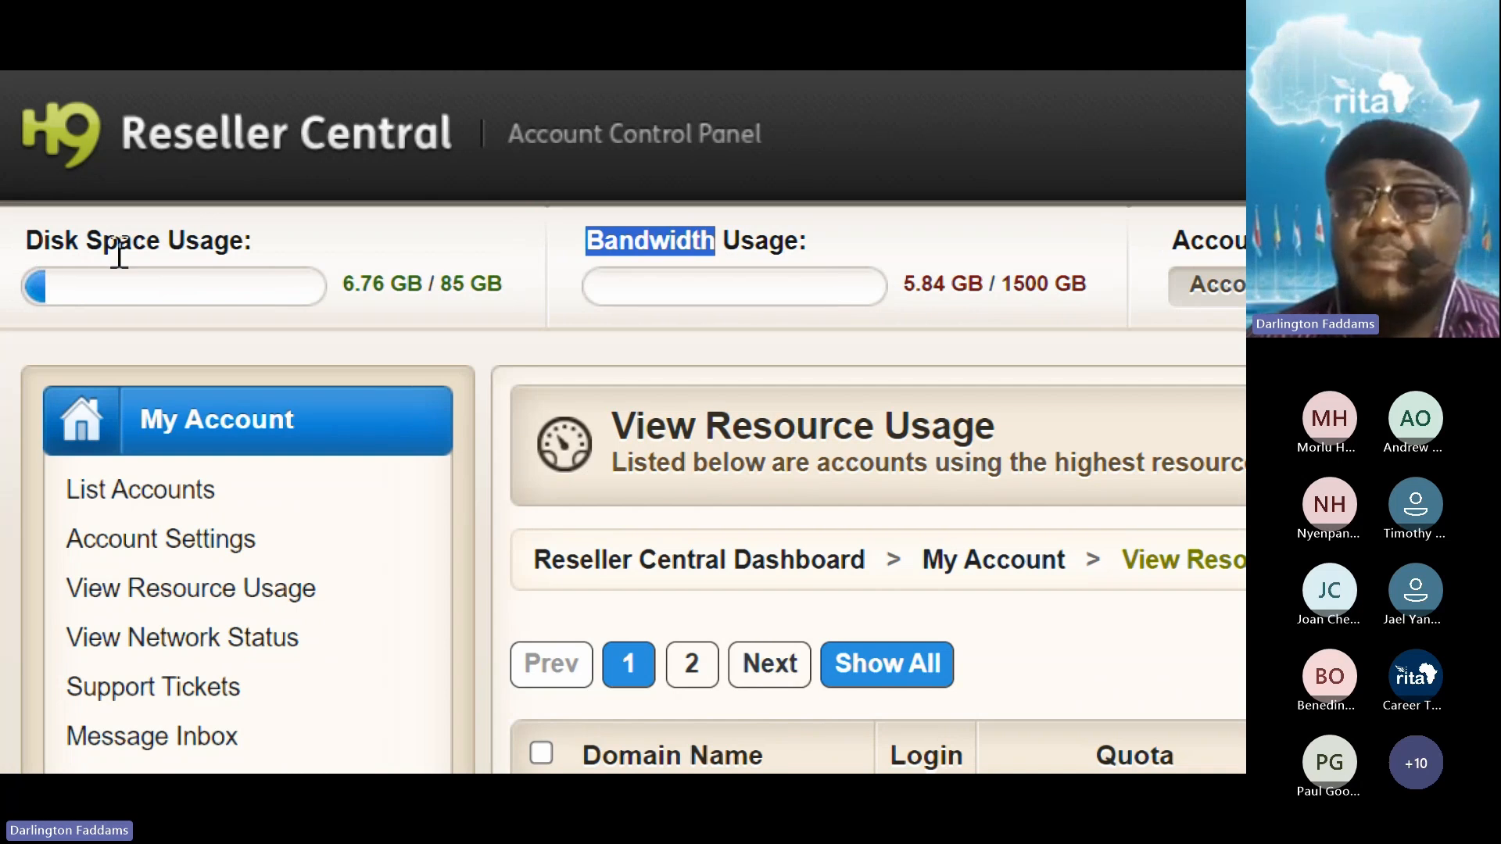
{"action": "double_click", "coordinate": [216, 247]}
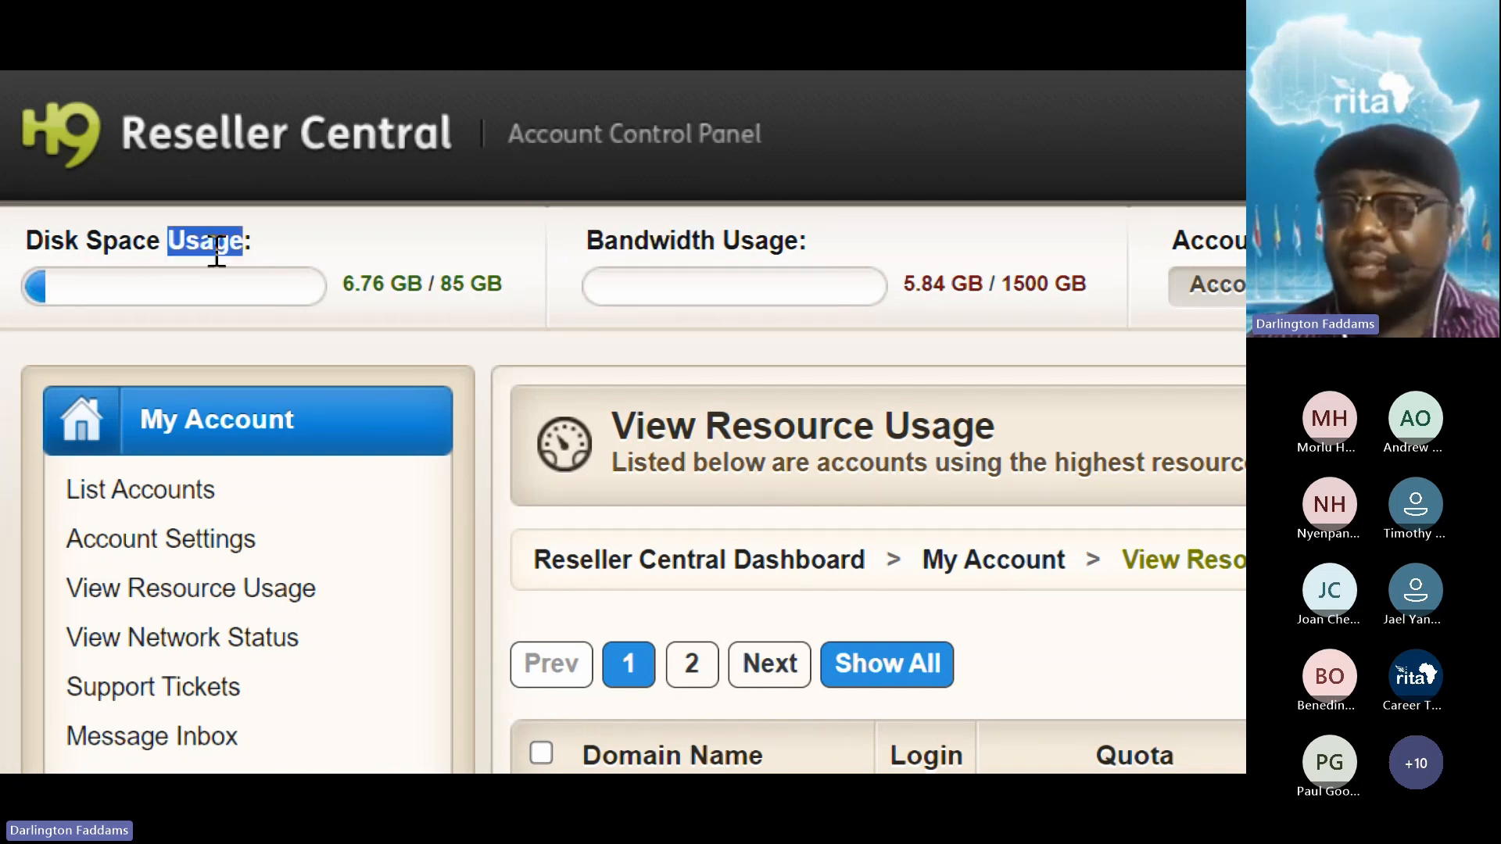
{"action": "double_click", "coordinate": [685, 247]}
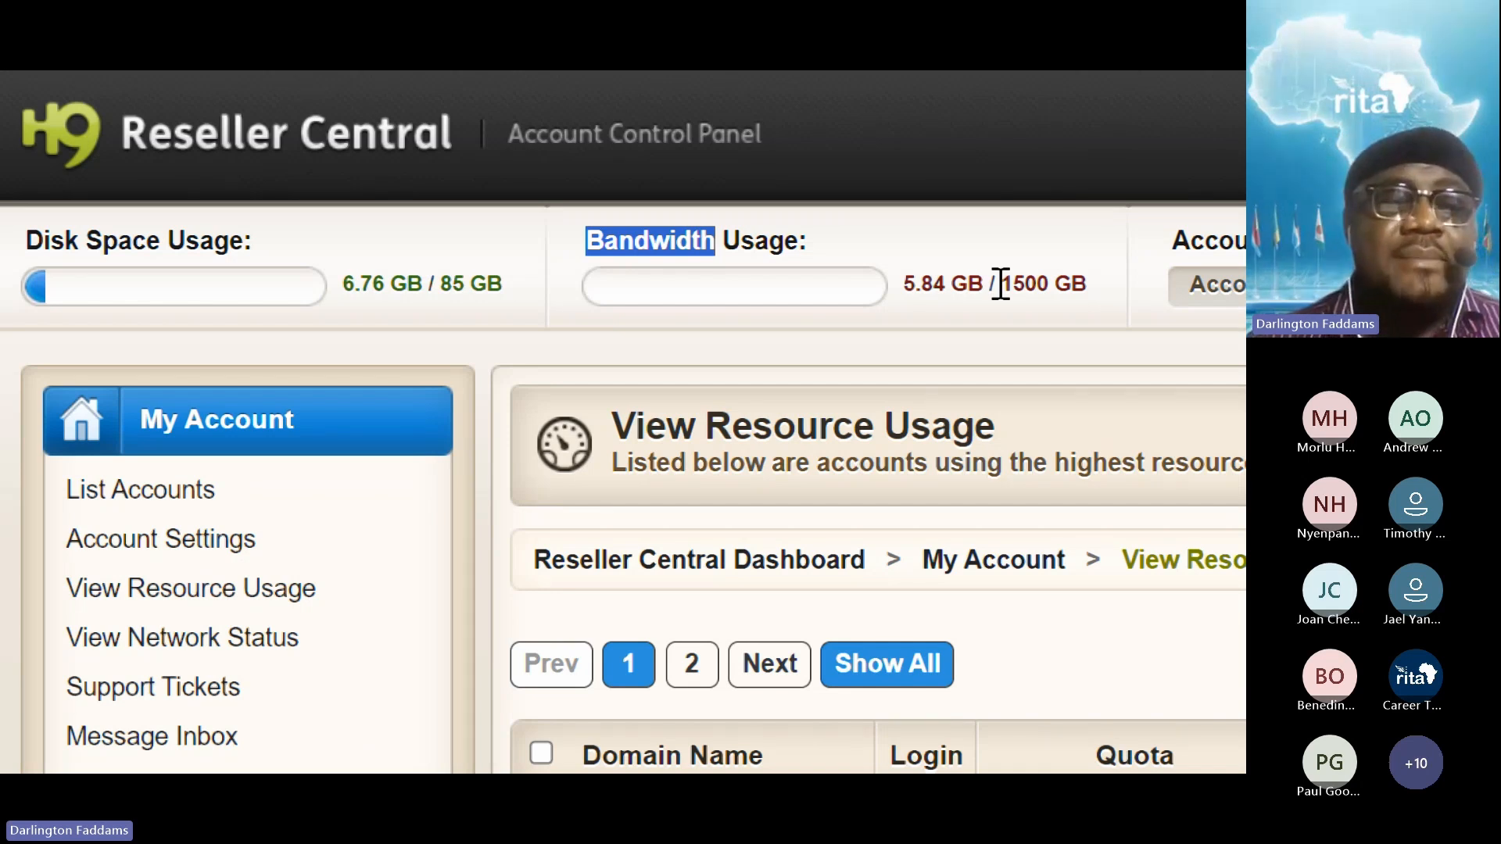
{"action": "scroll", "coordinate": [542, 753], "scroll_direction": "down", "scroll_amount": 5}
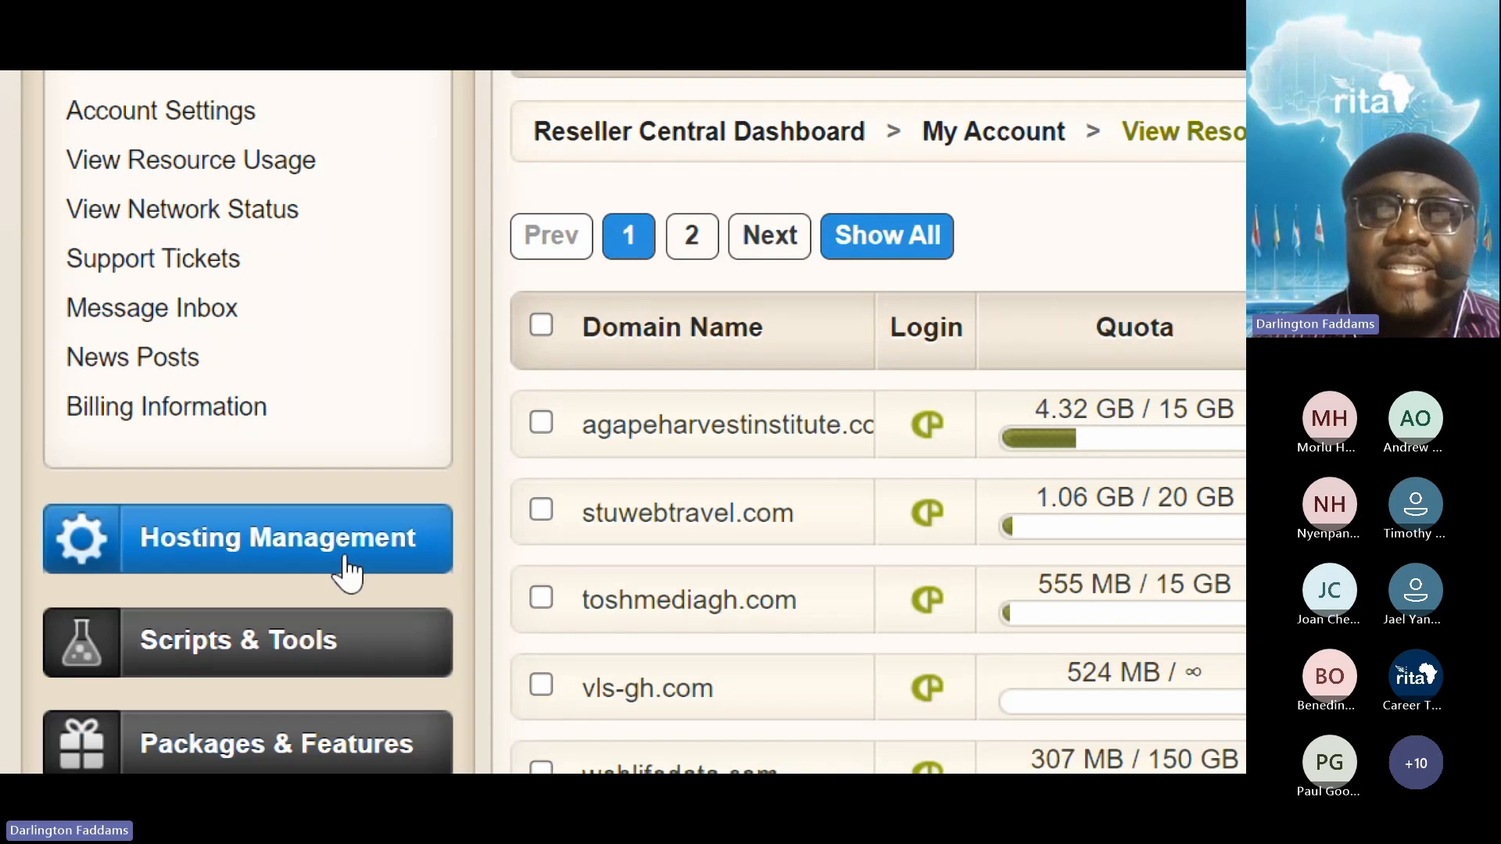
- Open the Create a Package page under Packages & Features
{"action": "scroll", "coordinate": [348, 572], "scroll_direction": "down", "scroll_amount": 6}
{"action": "left_click", "coordinate": [323, 227]}
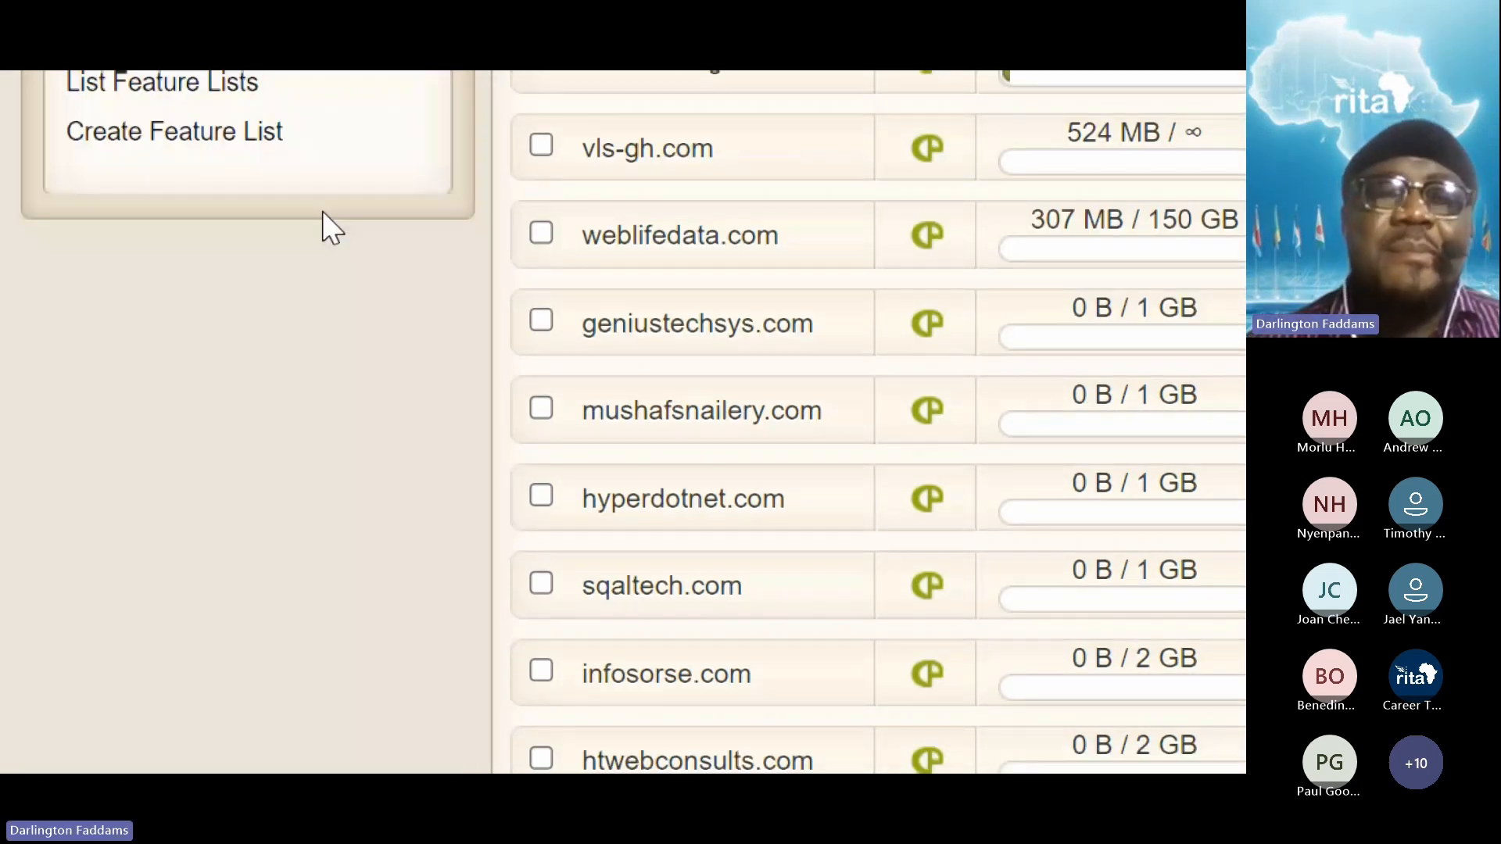
{"action": "scroll", "coordinate": [325, 172], "scroll_direction": "up", "scroll_amount": 4}
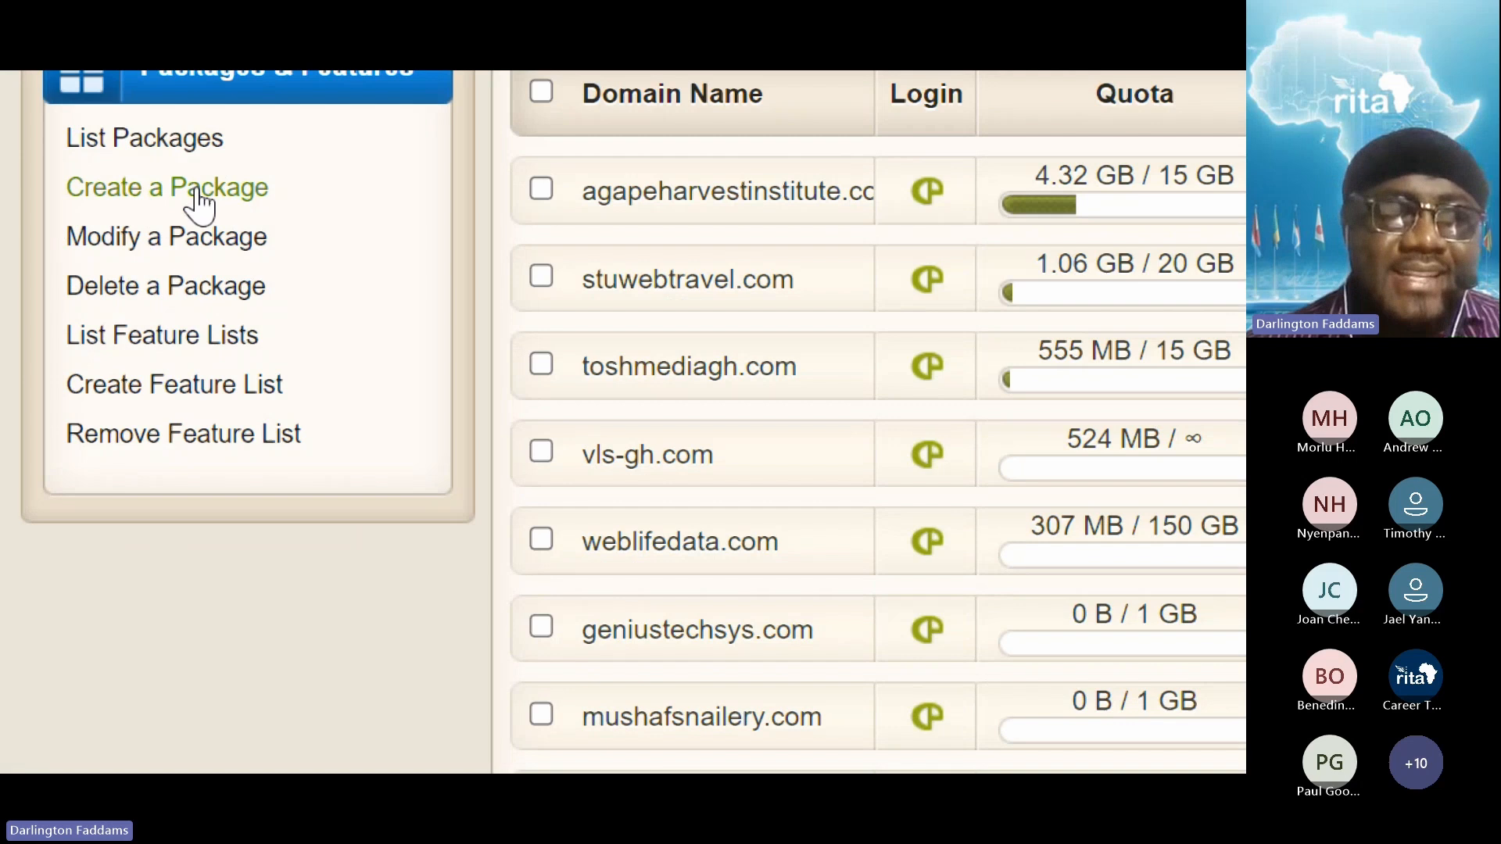
{"action": "left_click", "coordinate": [200, 205]}
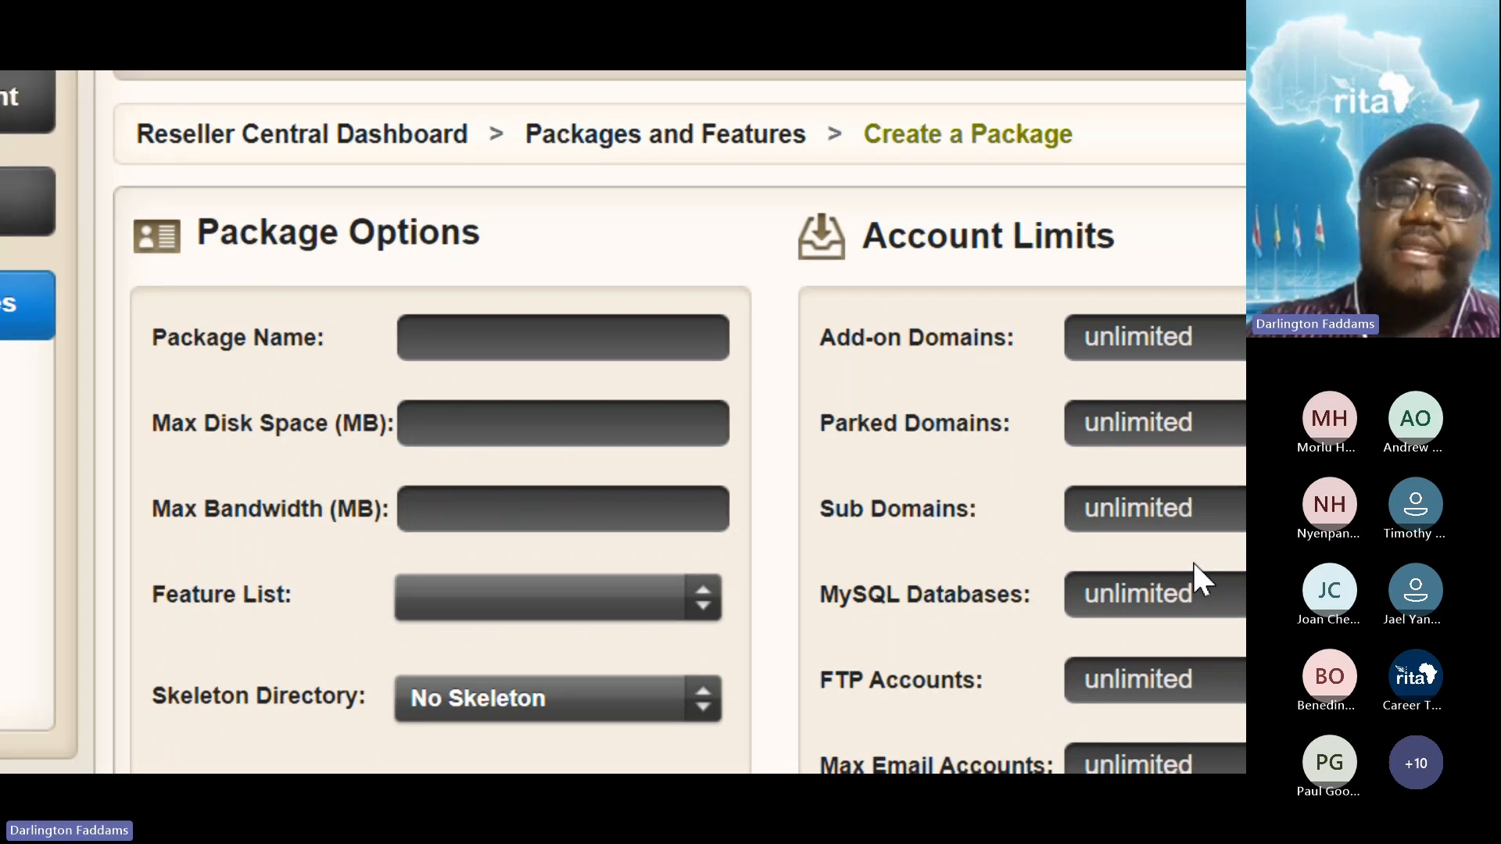
- Copy the unlimited value from Add-on Domains into the Max Bandwidth field
{"action": "key", "text": "super+minus"}
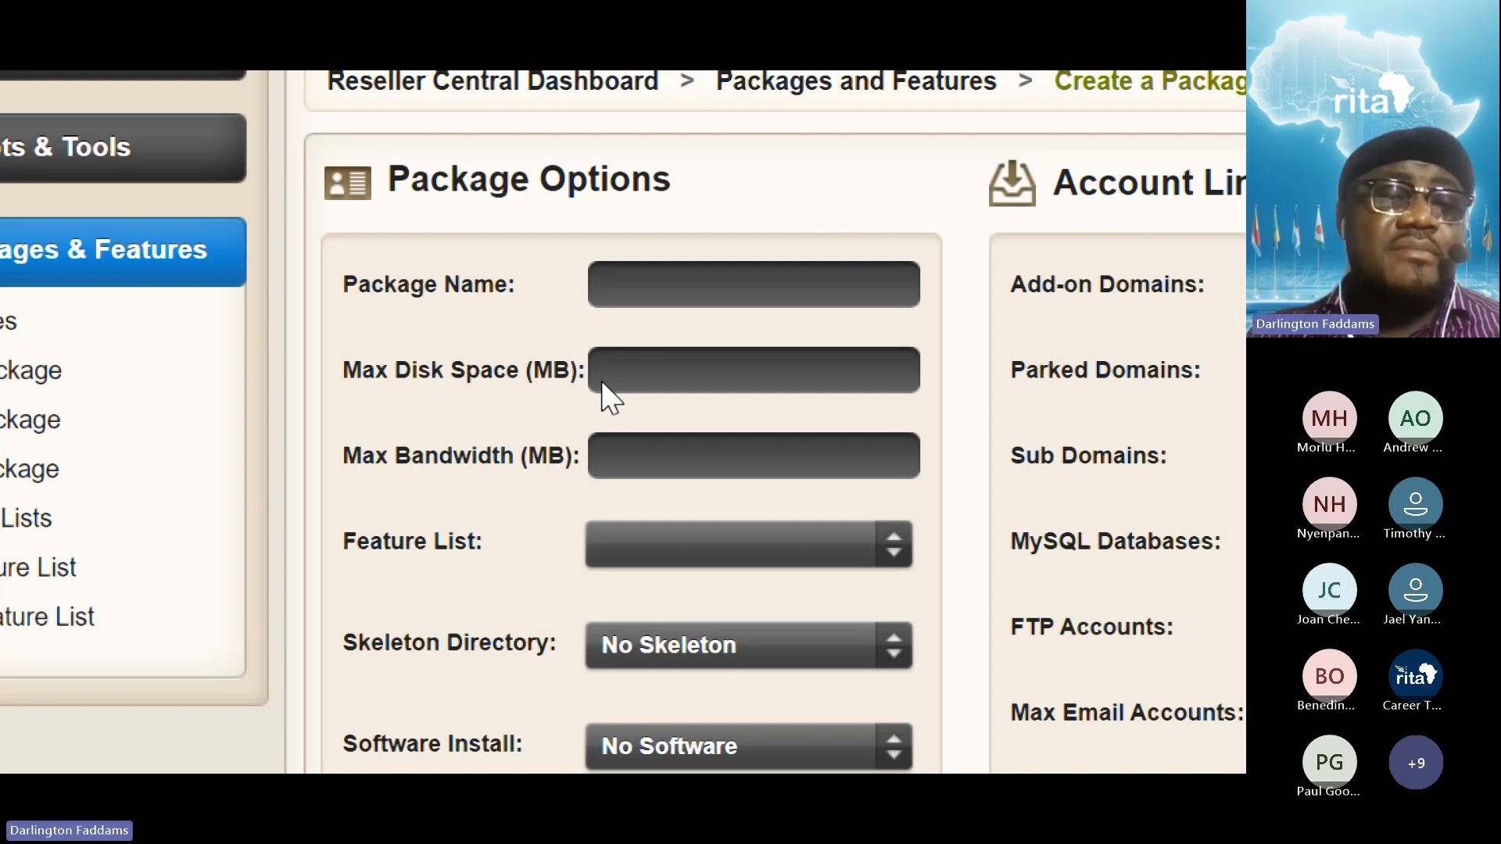
{"action": "scroll", "coordinate": [610, 398], "scroll_direction": "up", "scroll_amount": 5}
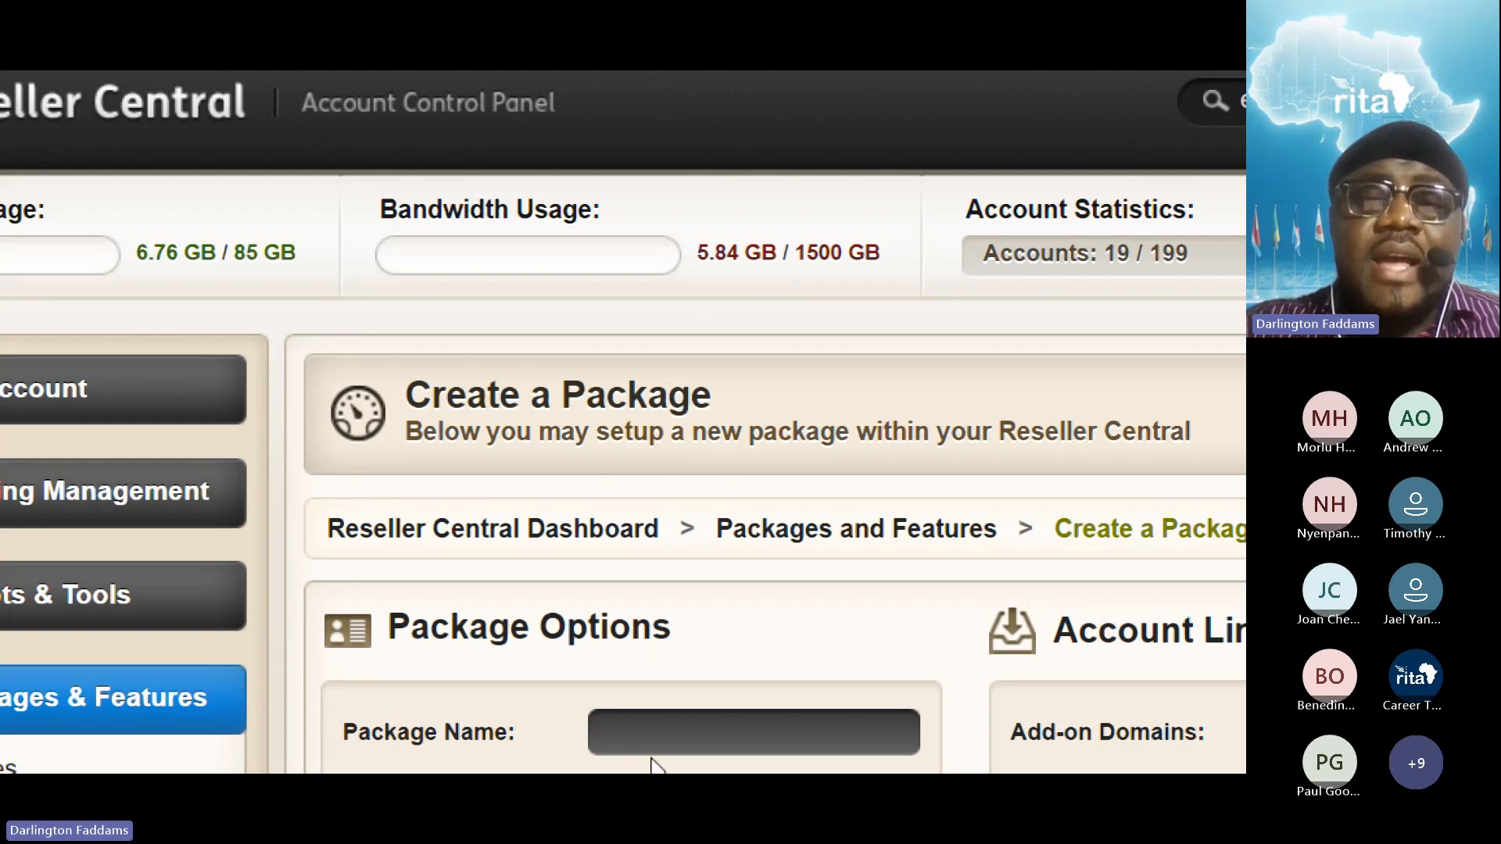
{"action": "scroll", "coordinate": [664, 626], "scroll_direction": "down", "scroll_amount": 5}
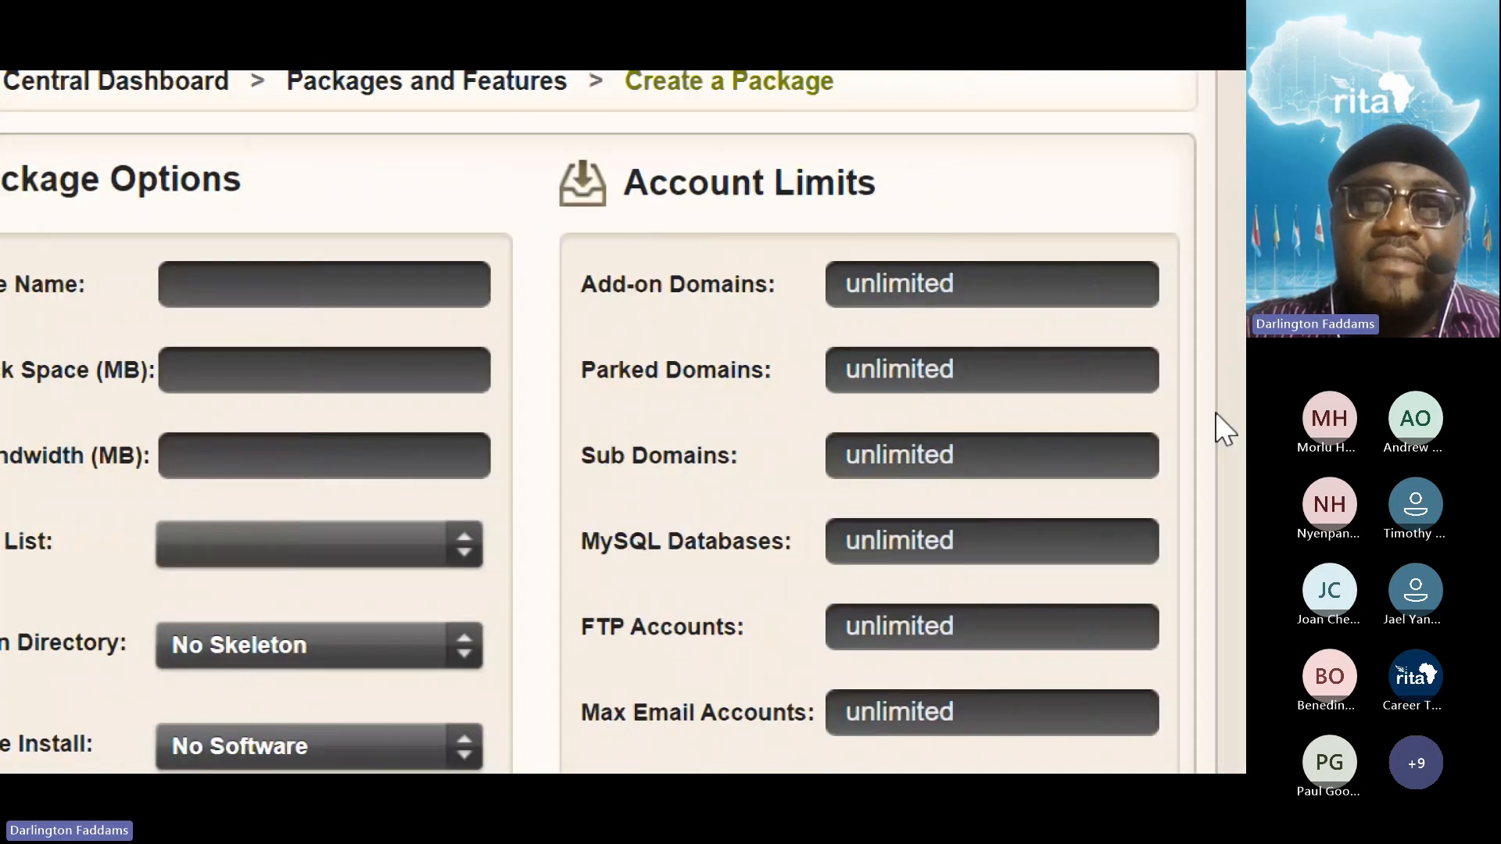
{"action": "double_click", "coordinate": [873, 297]}
{"action": "key", "text": "ctrl+c"}
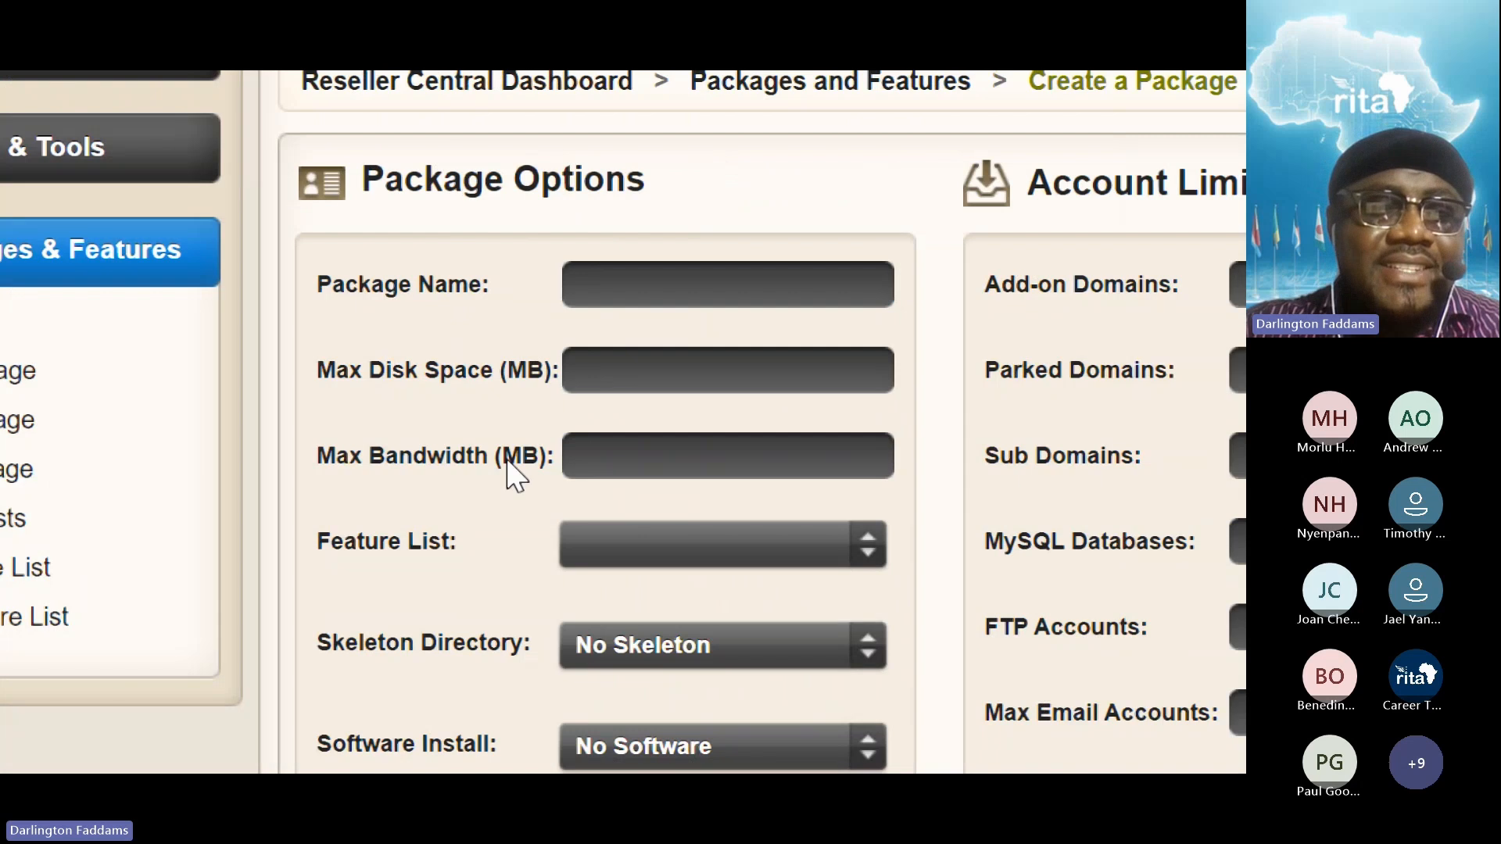
{"action": "left_click", "coordinate": [166, 441]}
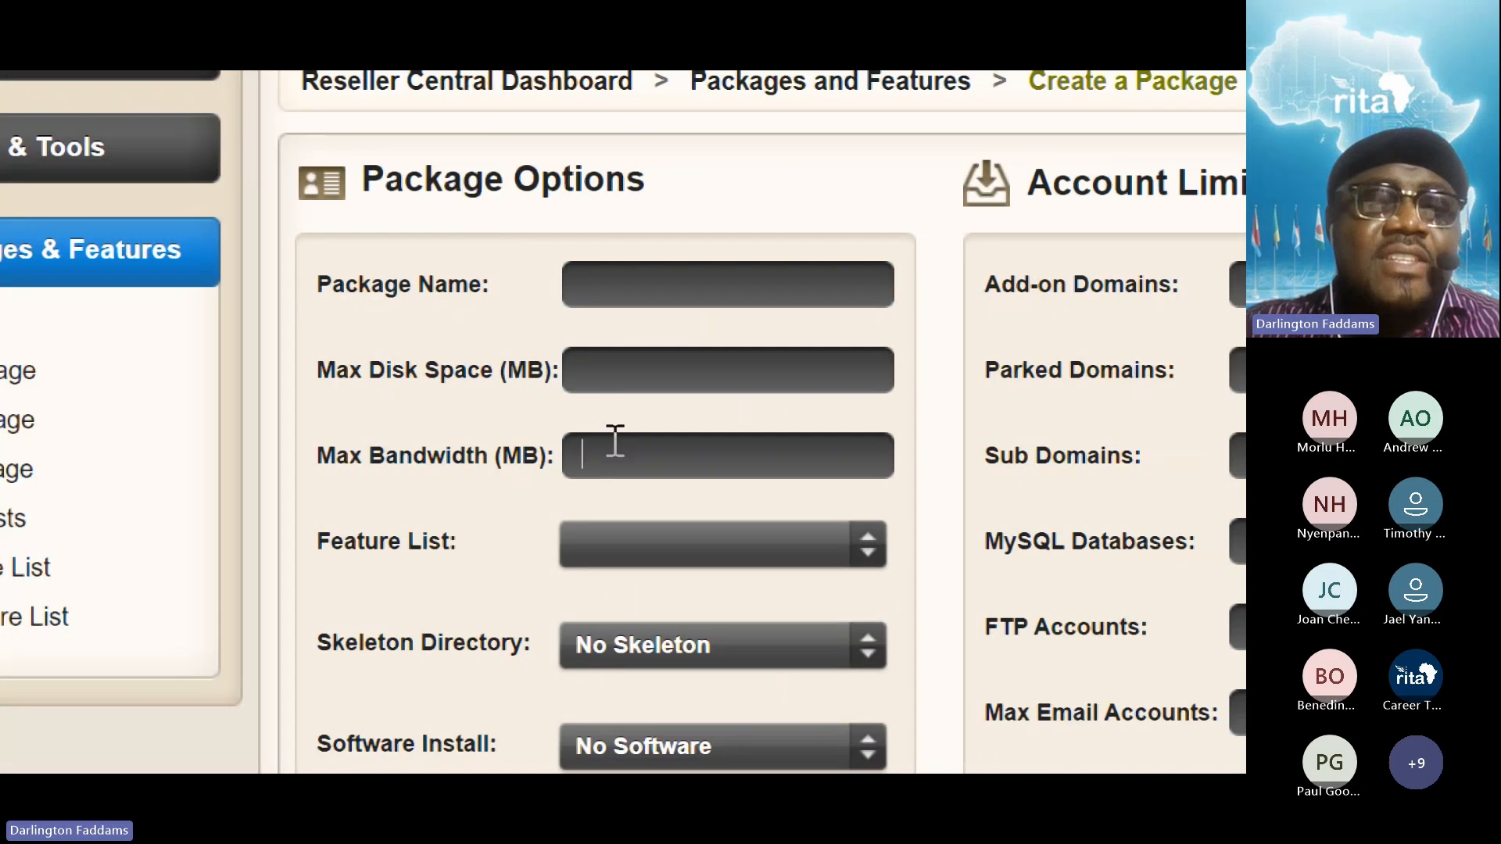
{"action": "key", "text": "ctrl+v"}
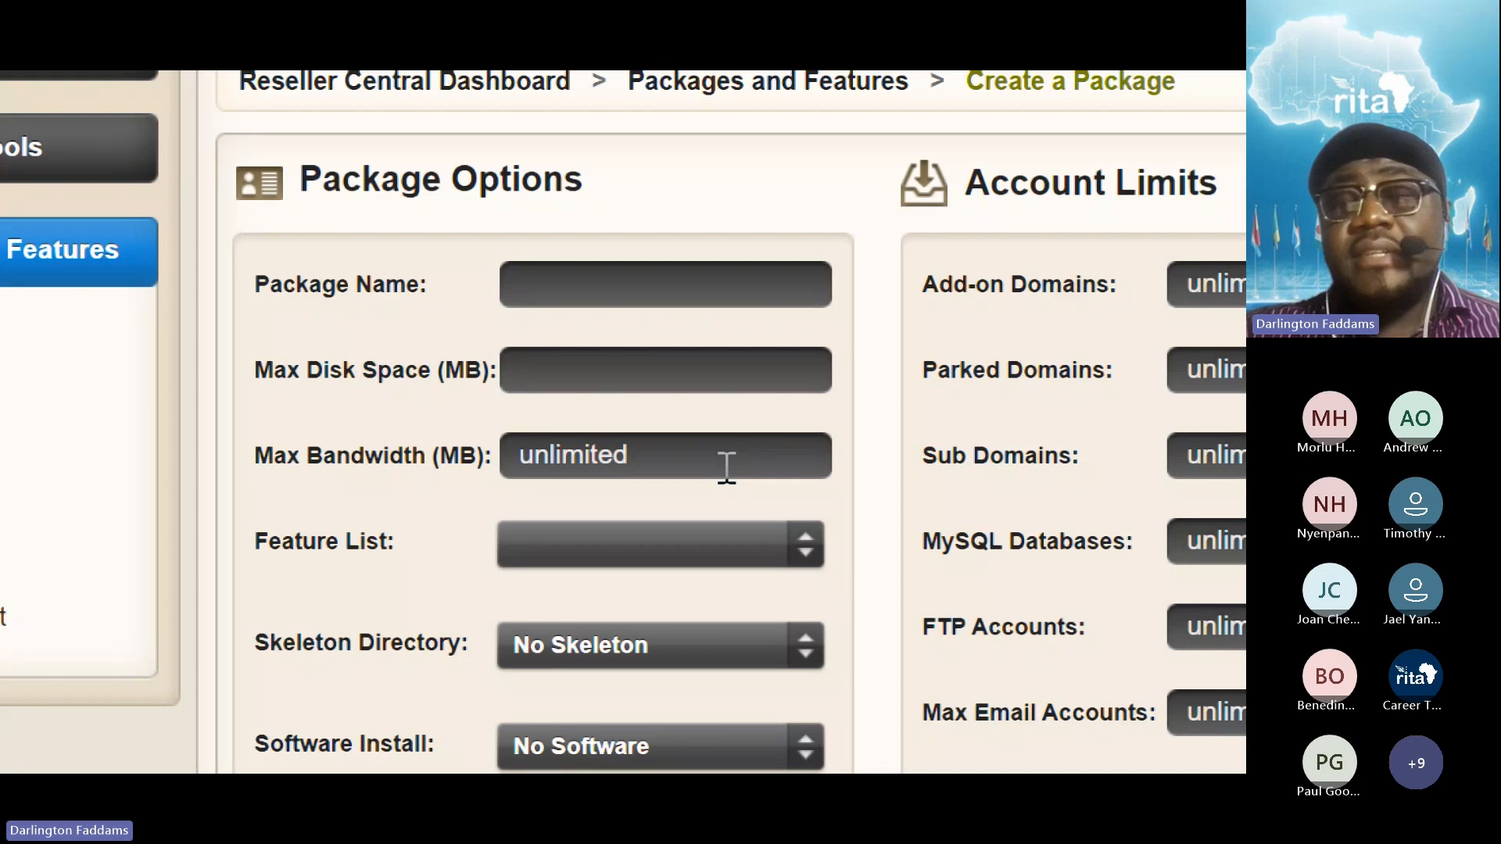
- Set Max Bandwidth to 5000, then clear the field again
{"action": "double_click", "coordinate": [587, 455]}
{"action": "type", "text": "5000"}
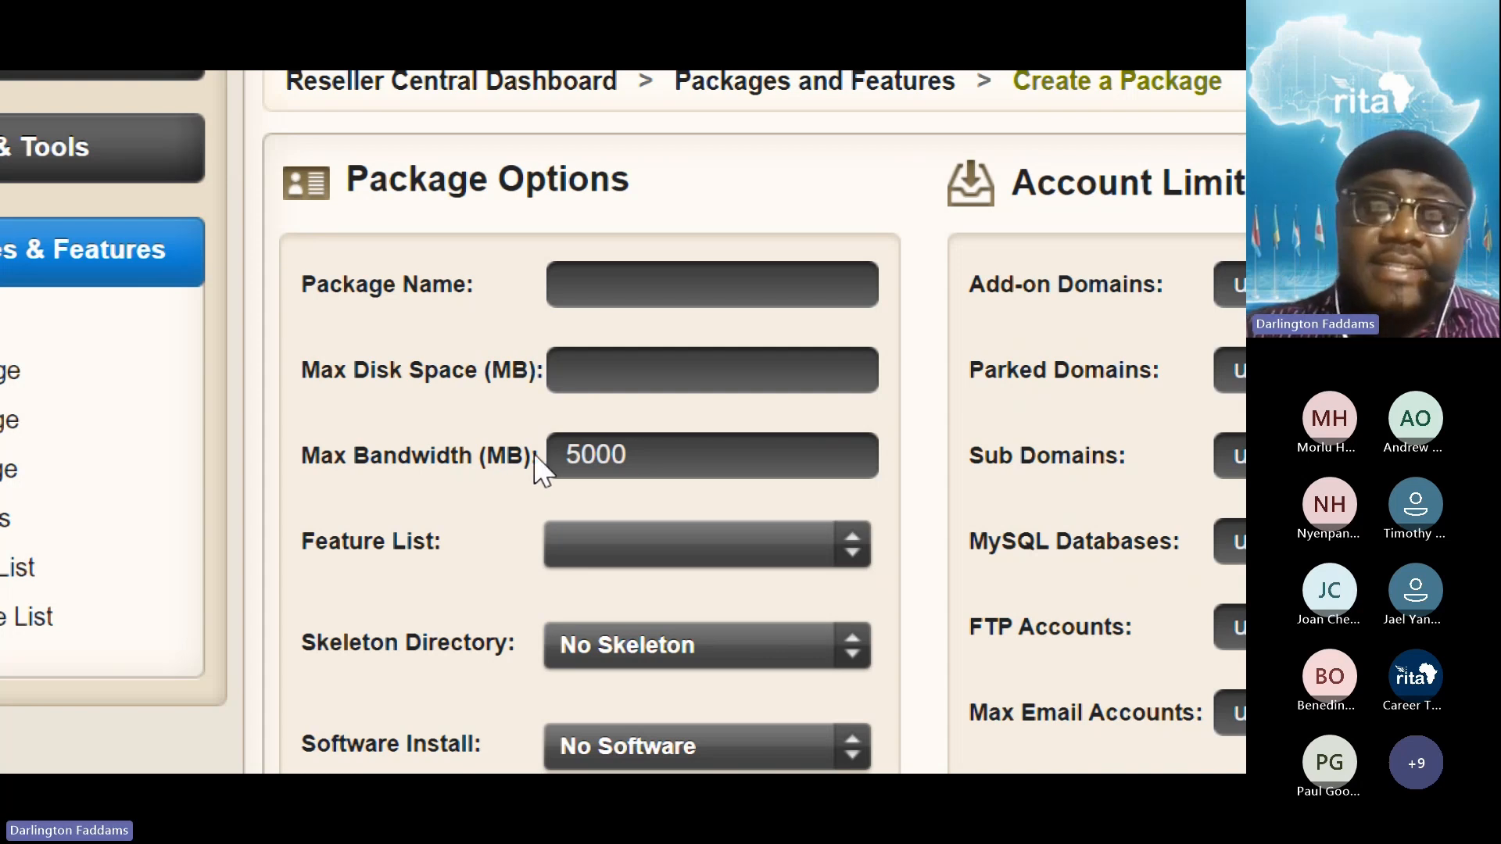
{"action": "double_click", "coordinate": [603, 454]}
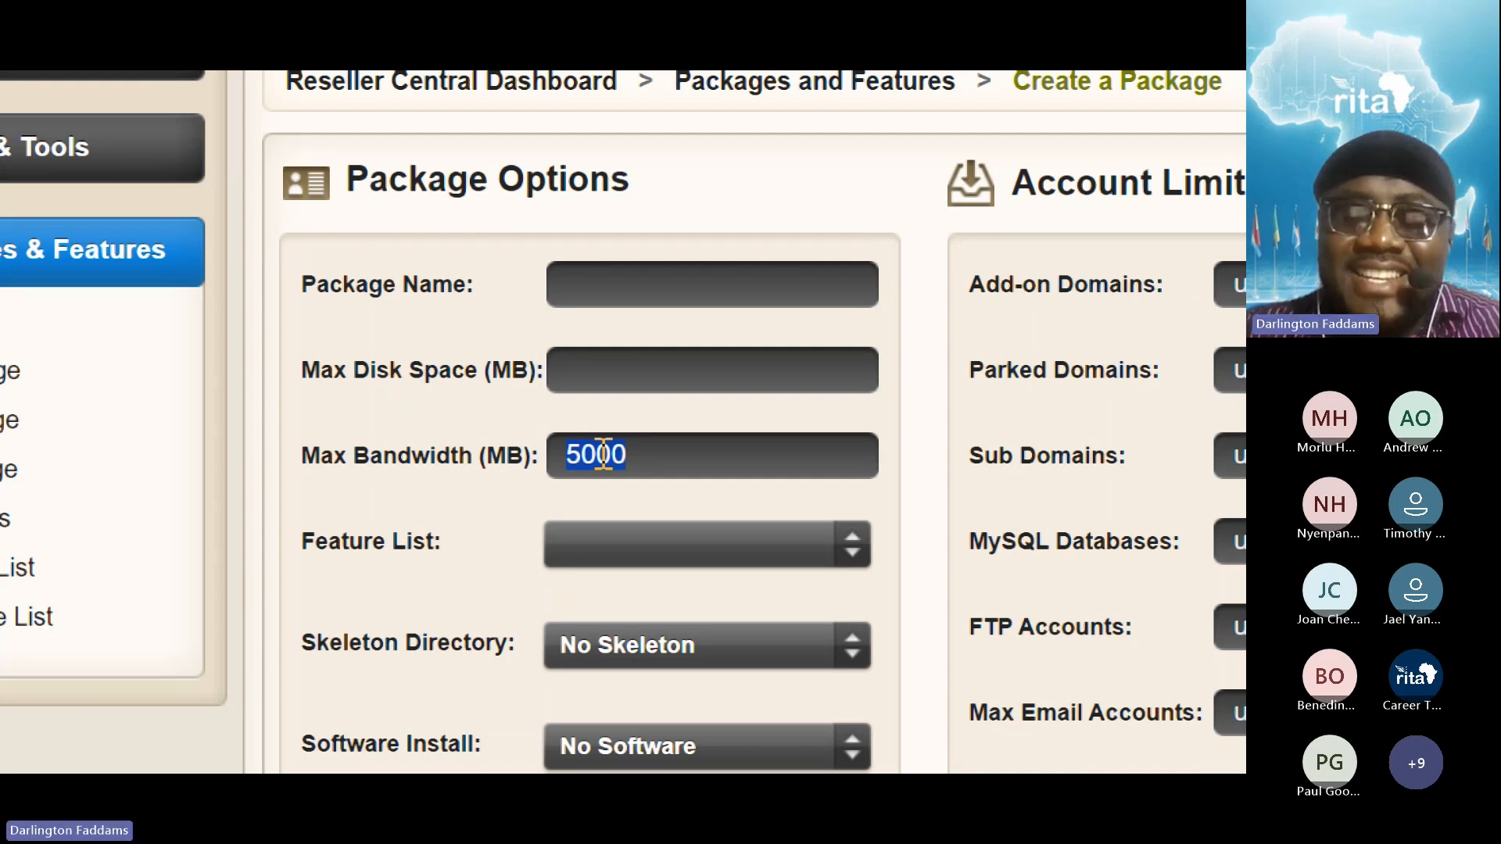
{"action": "key", "text": "BackSpace"}
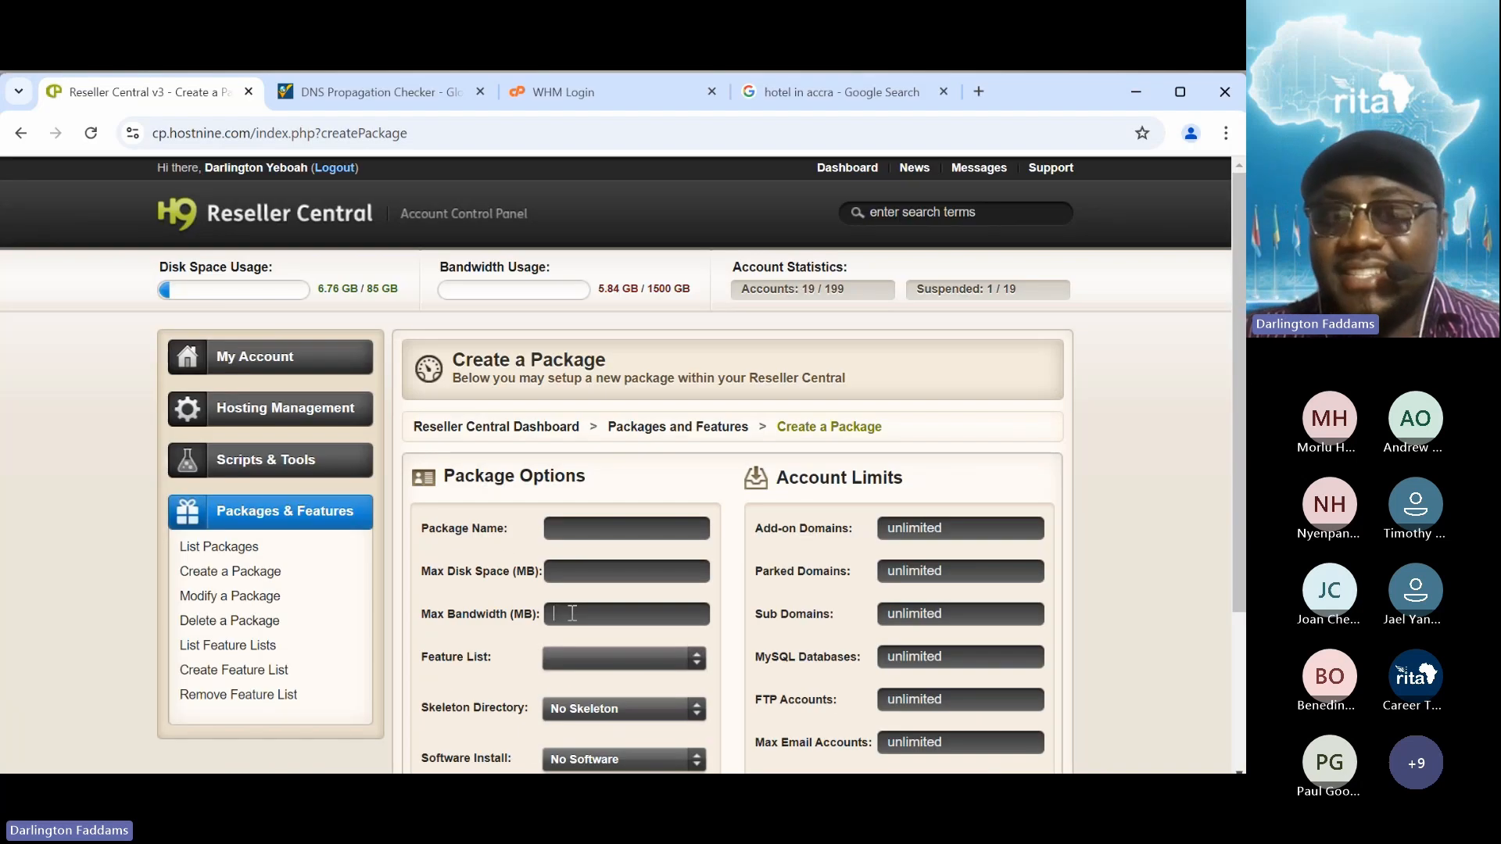
- Examine the required Package Name, Max Disk Space and Max Bandwidth fields of the package form
{"action": "scroll", "coordinate": [571, 613], "scroll_direction": "down", "scroll_amount": 3}
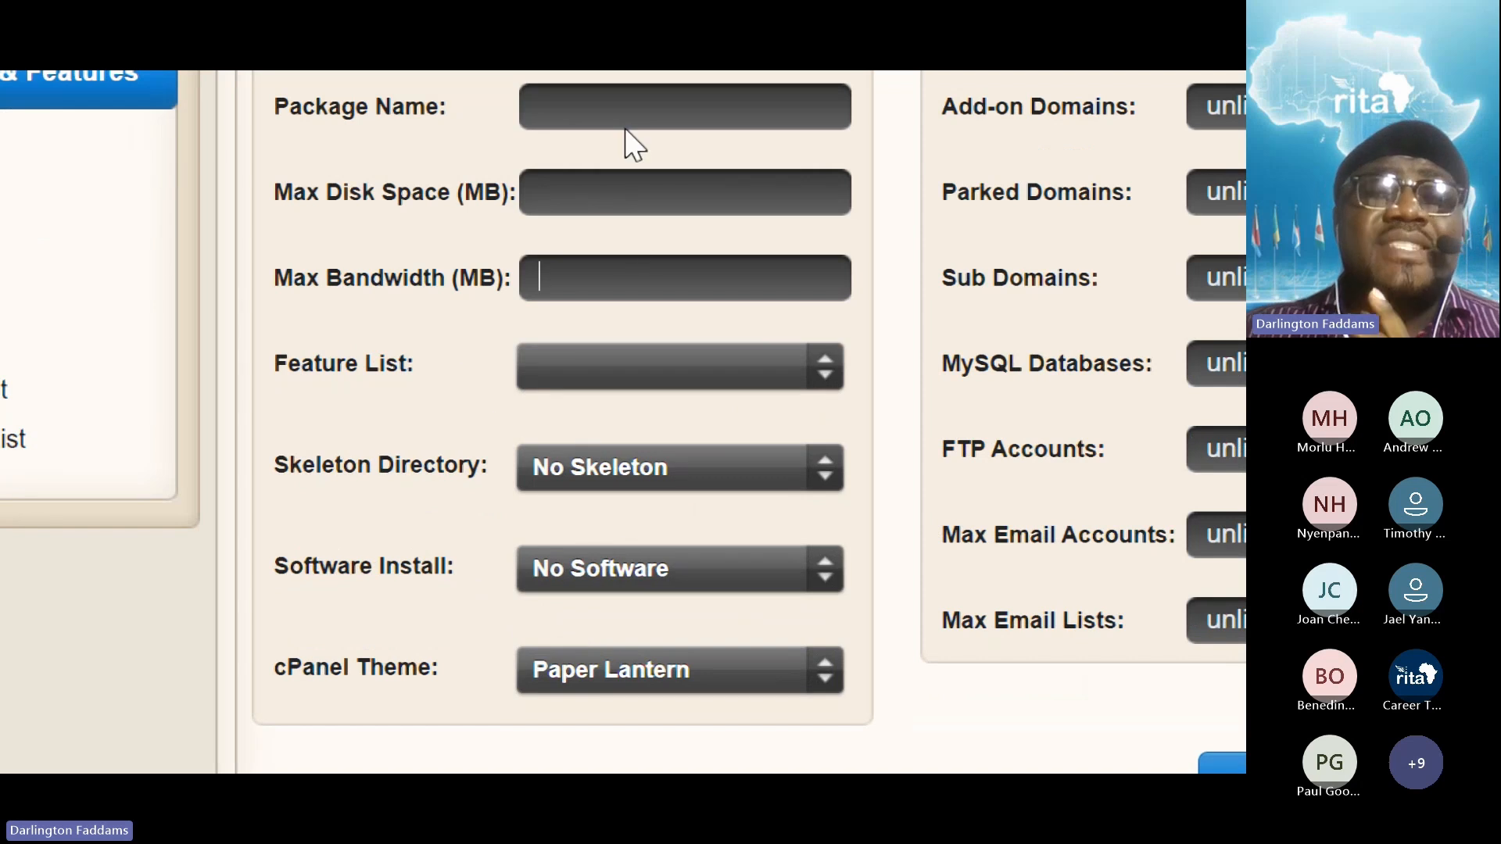
{"action": "scroll", "coordinate": [643, 134], "scroll_direction": "up", "scroll_amount": 2}
{"action": "left_click", "coordinate": [564, 442]}
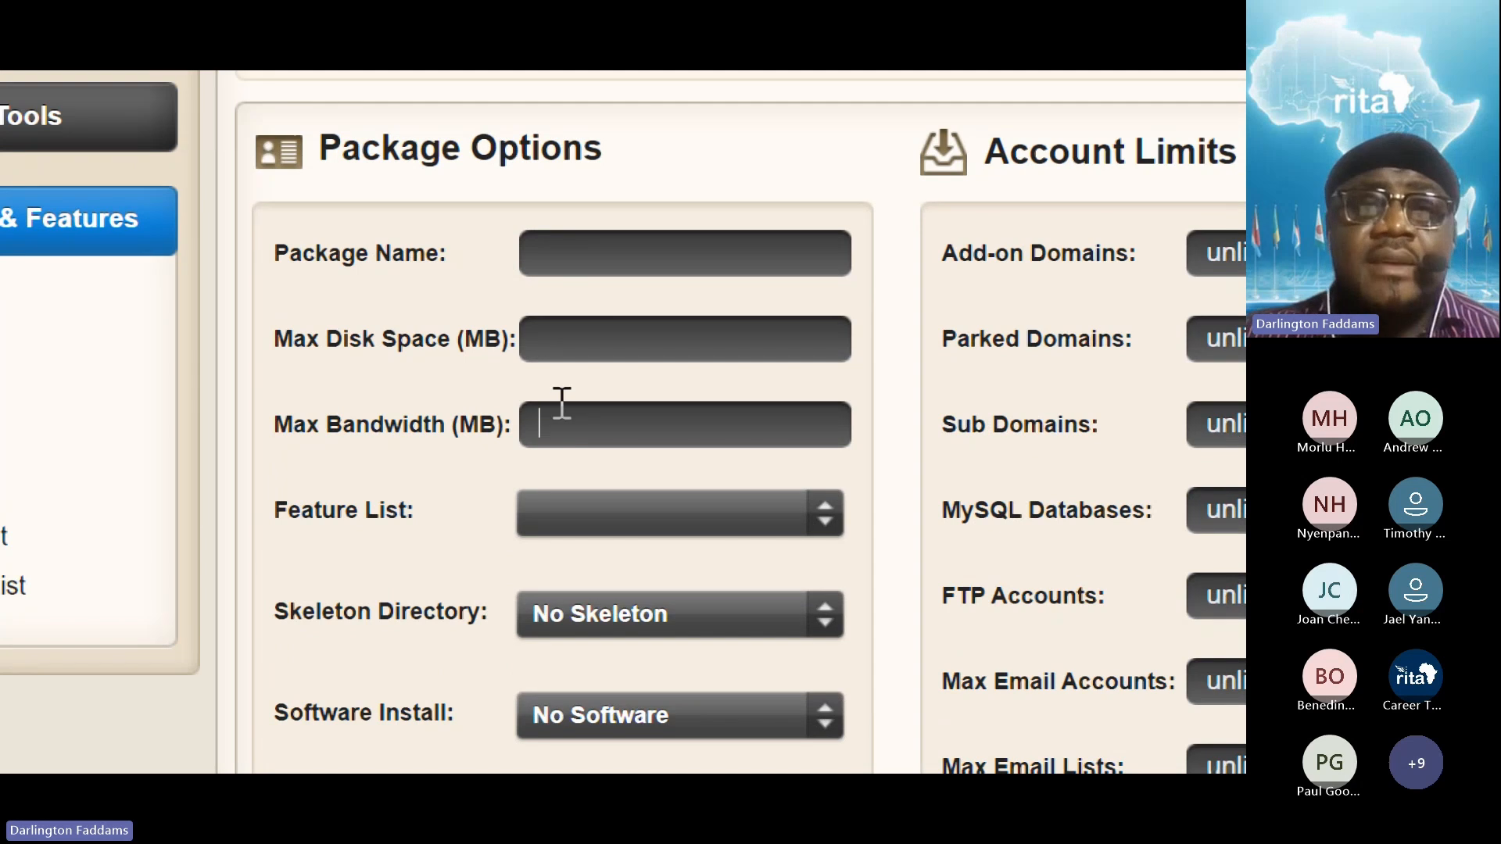
{"action": "left_click", "coordinate": [566, 247]}
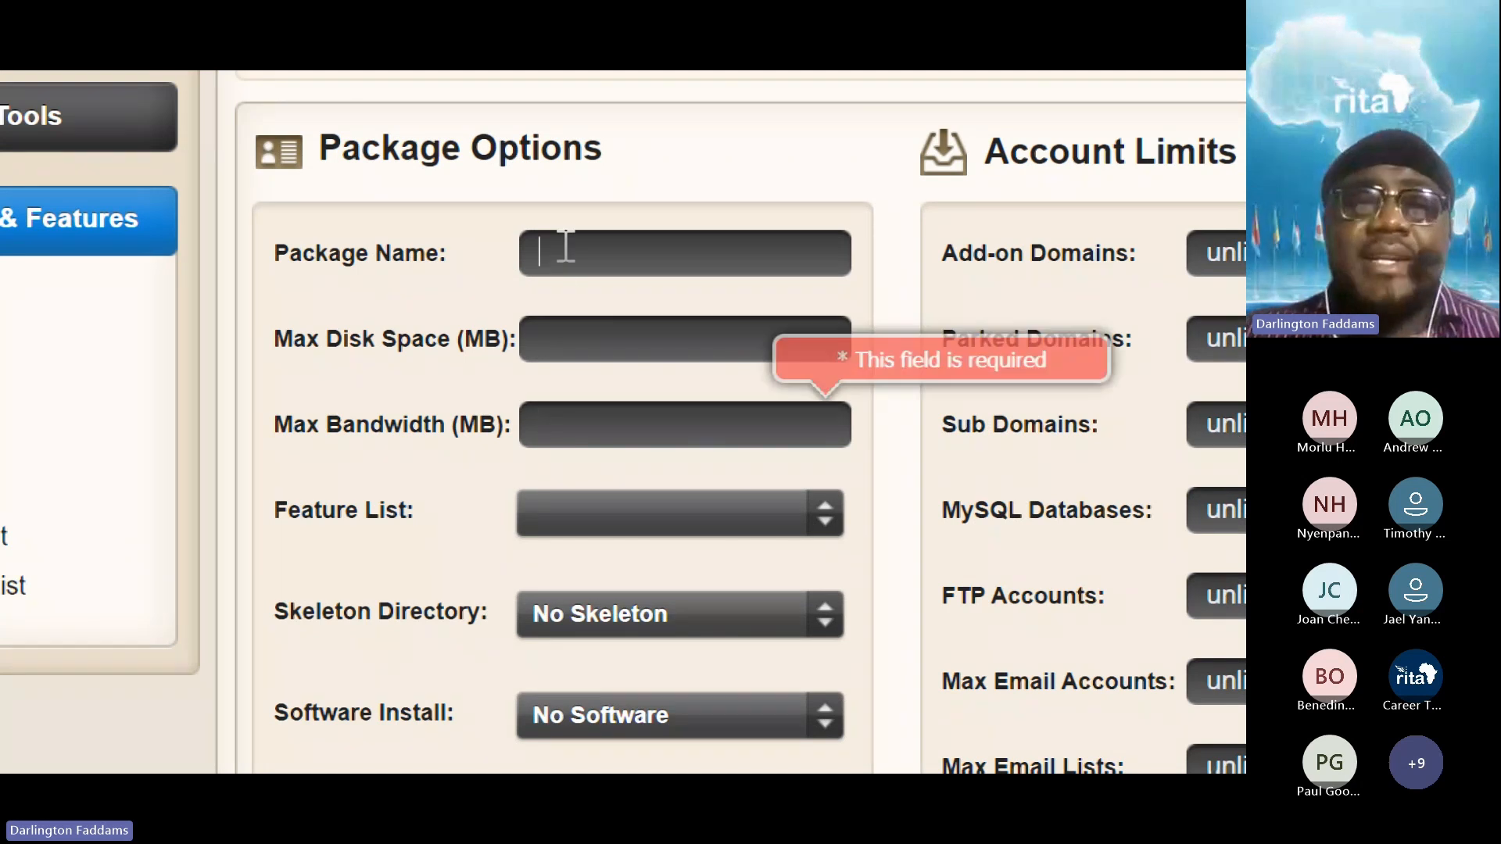
{"action": "left_click", "coordinate": [555, 338]}
{"action": "left_click", "coordinate": [553, 426]}
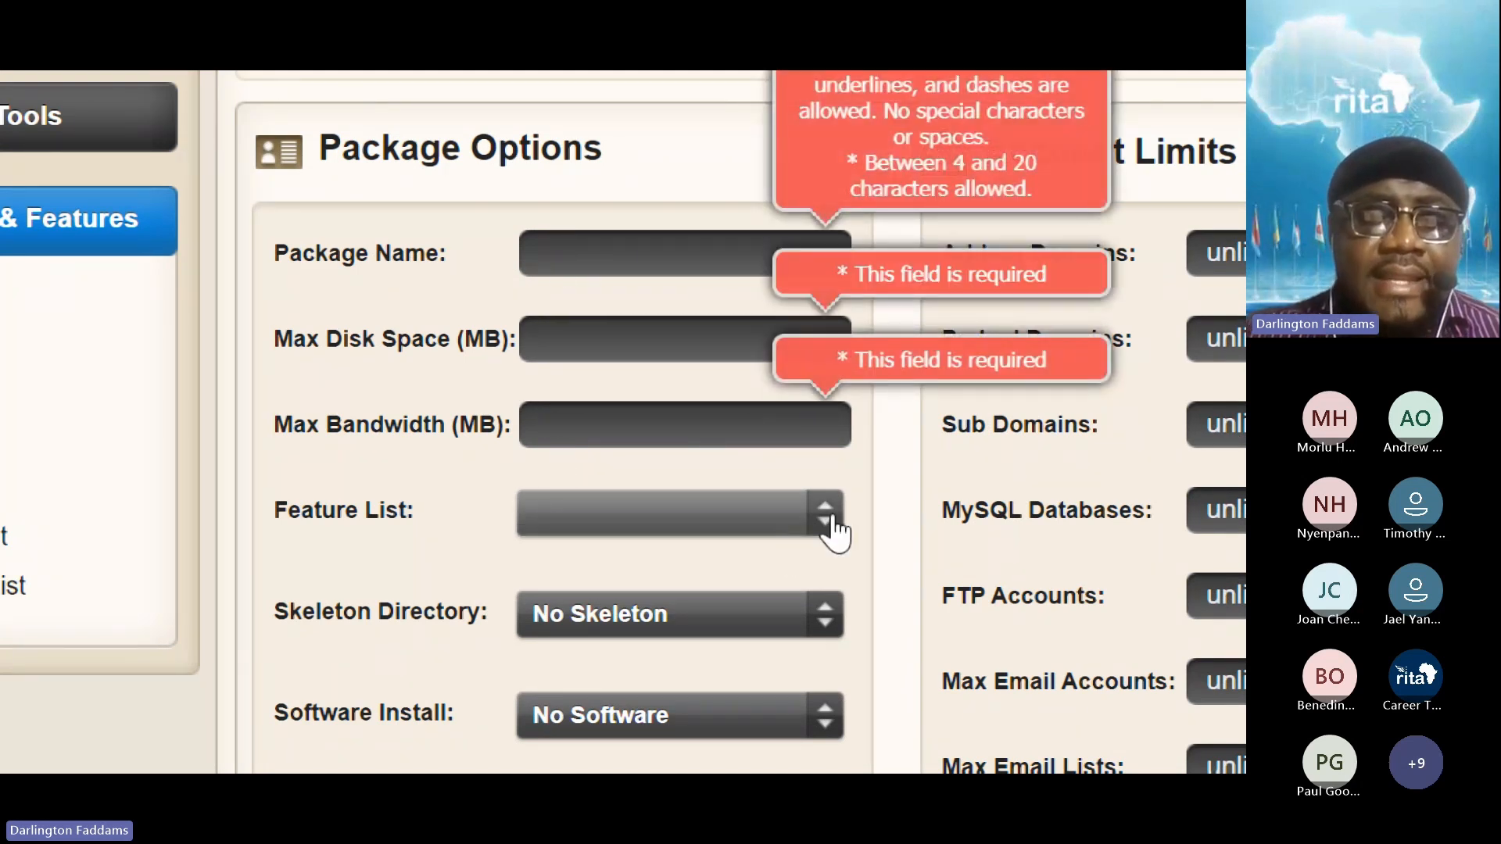
{"action": "scroll", "coordinate": [797, 644], "scroll_direction": "down", "scroll_amount": 2}
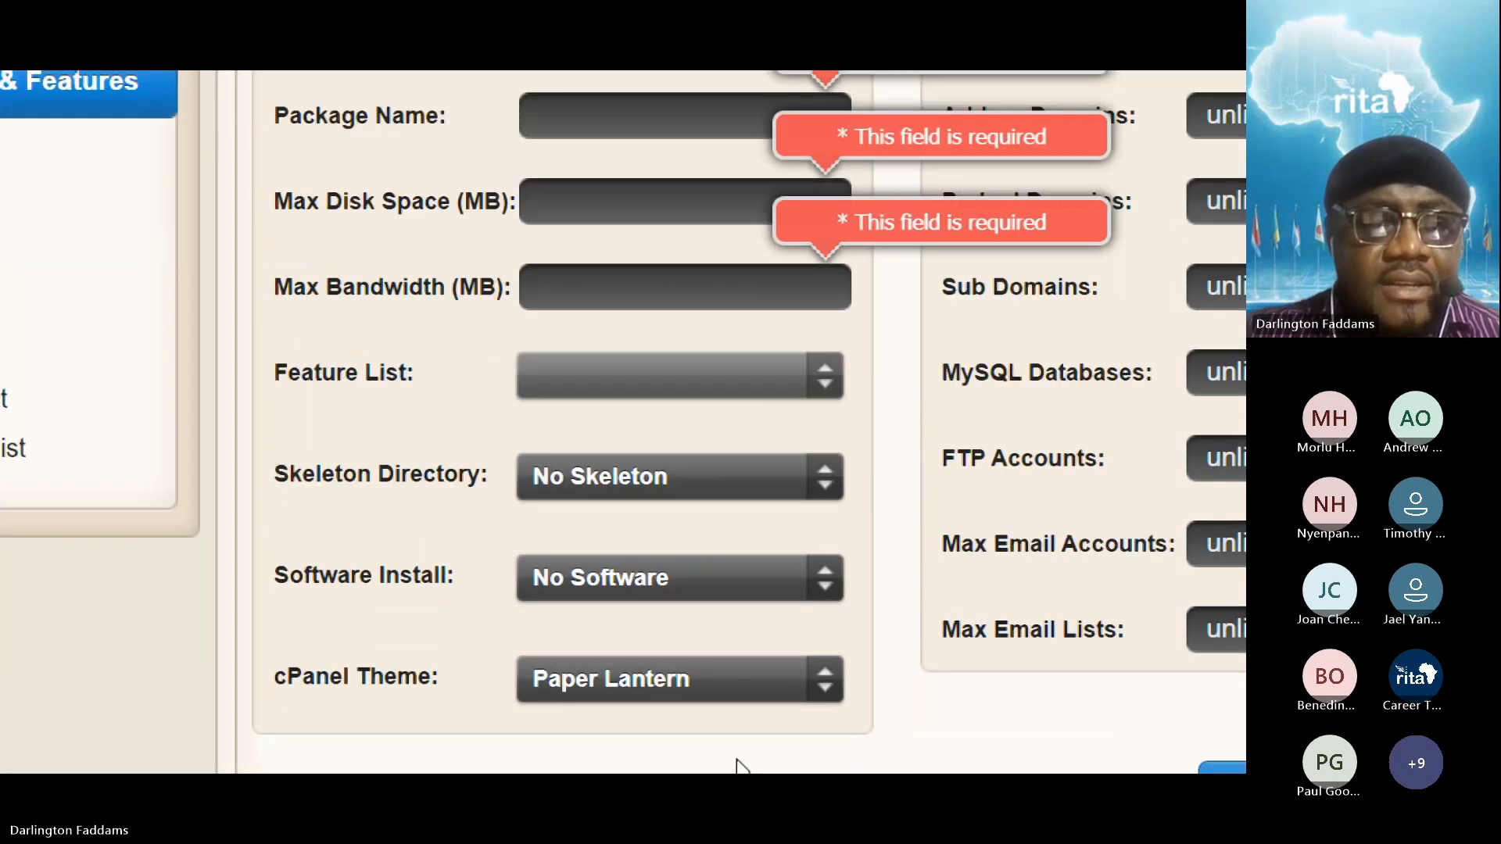
{"action": "scroll", "coordinate": [739, 766], "scroll_direction": "down", "scroll_amount": 1}
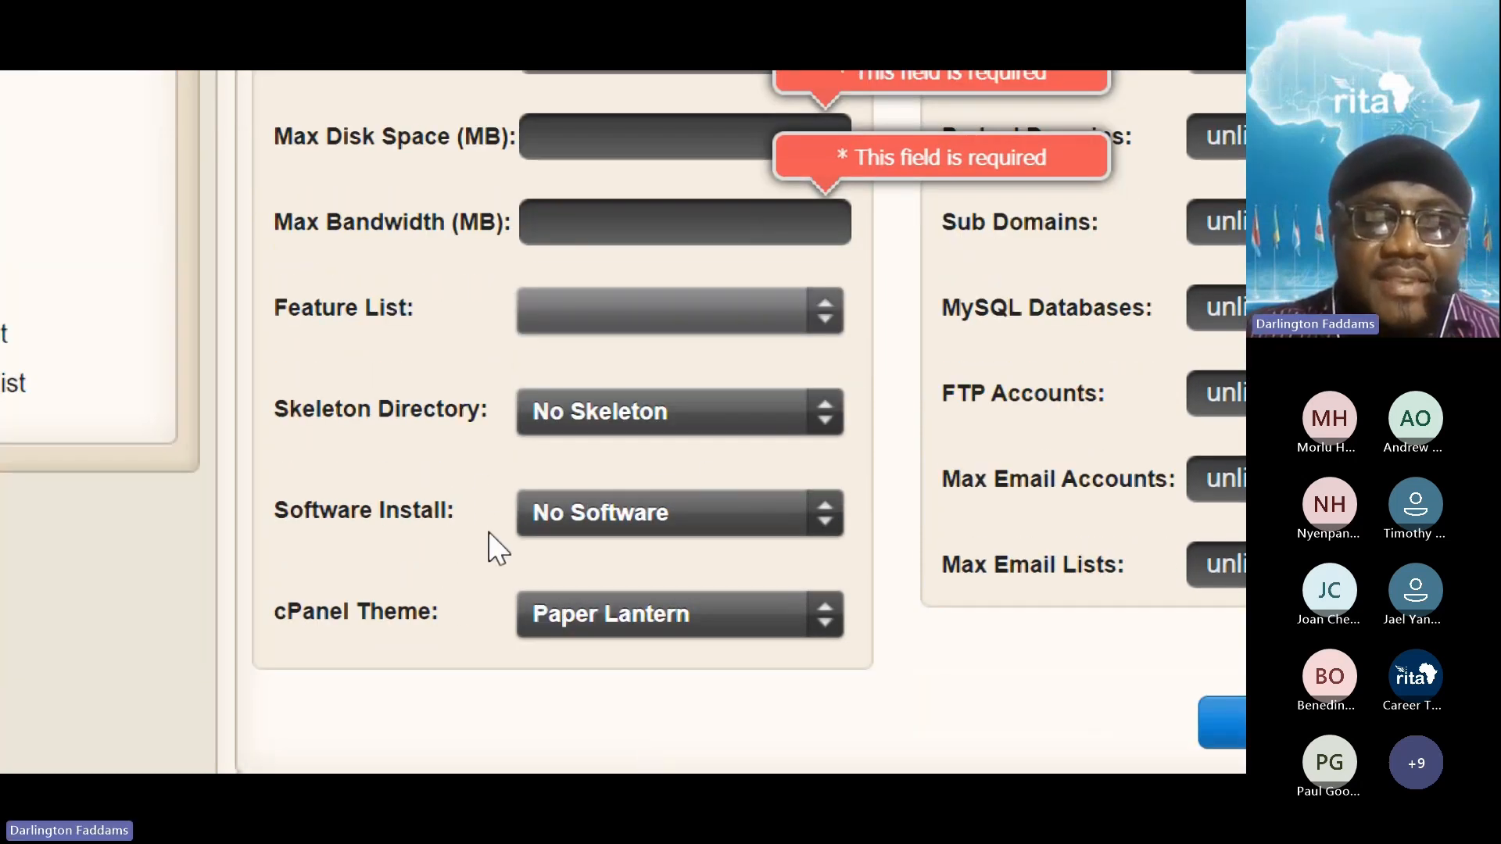
- Review the Software Install and cPanel Theme options without changing them
{"action": "left_click", "coordinate": [821, 506]}
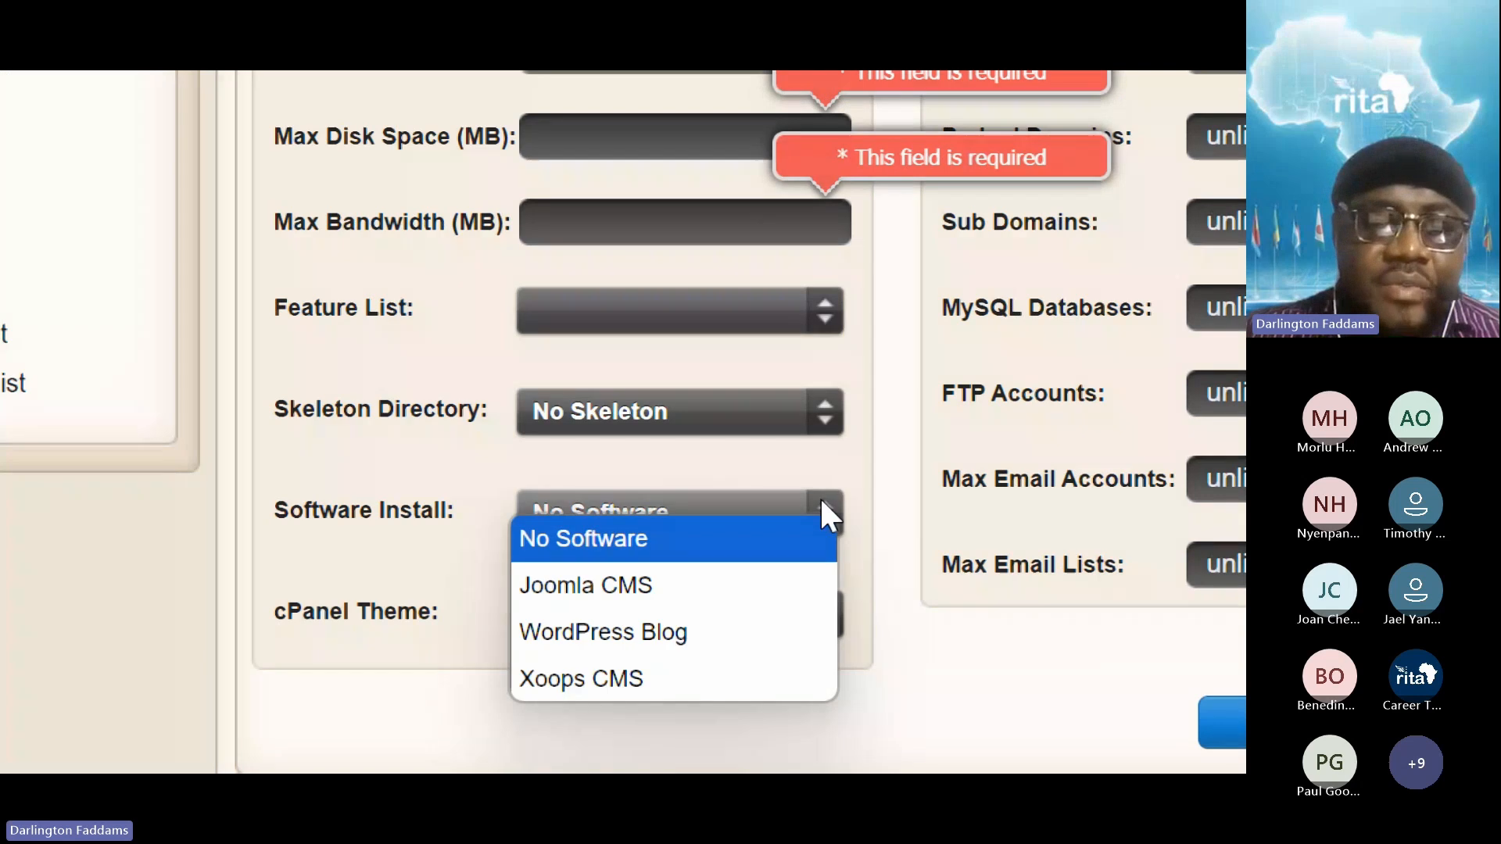
{"action": "left_click", "coordinate": [448, 509]}
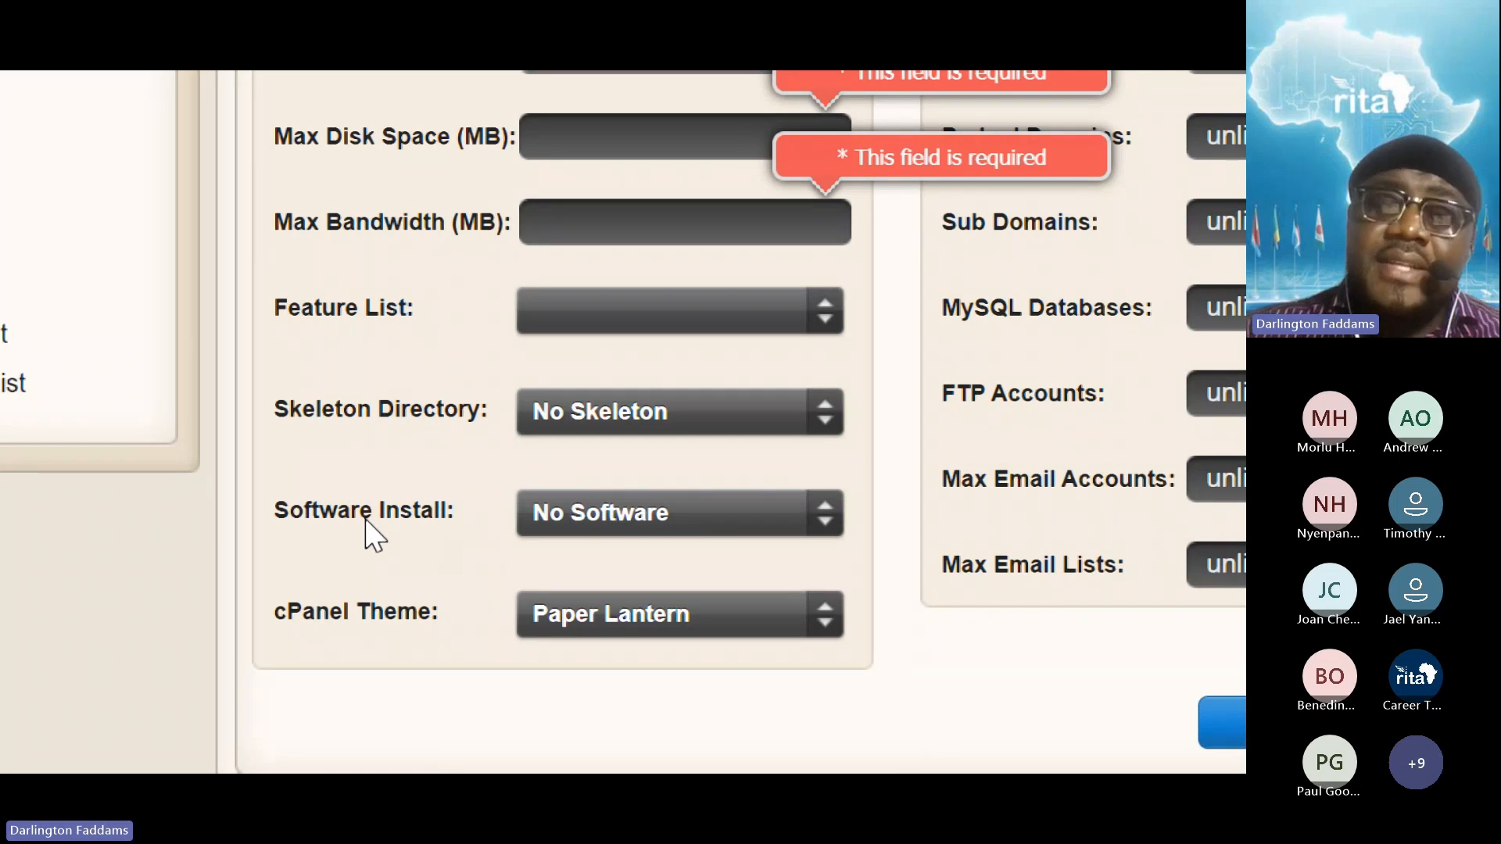
{"action": "scroll", "coordinate": [333, 653], "scroll_direction": "down", "scroll_amount": 1}
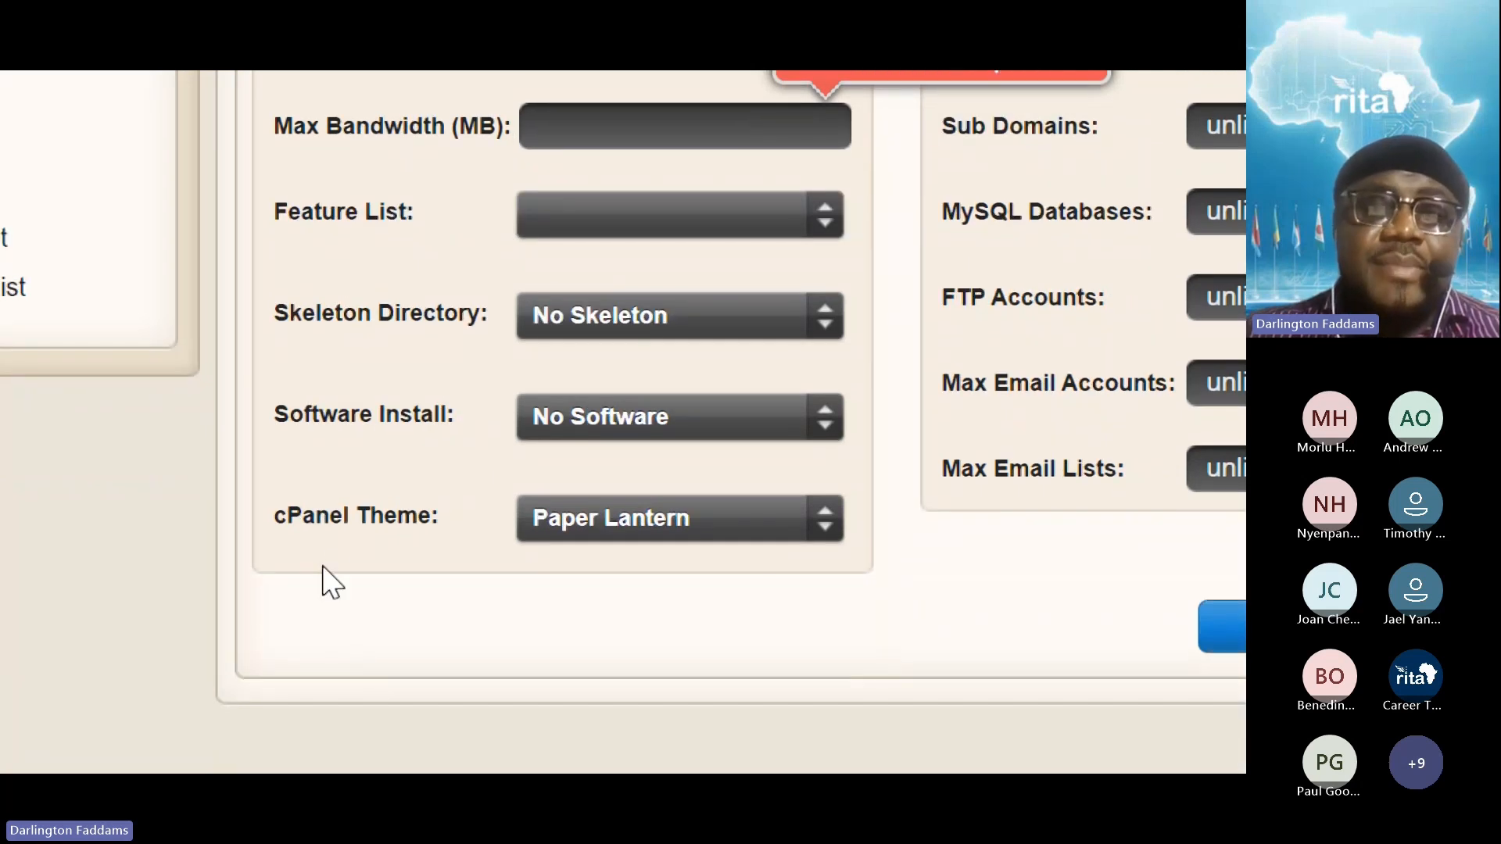
{"action": "left_click", "coordinate": [828, 501]}
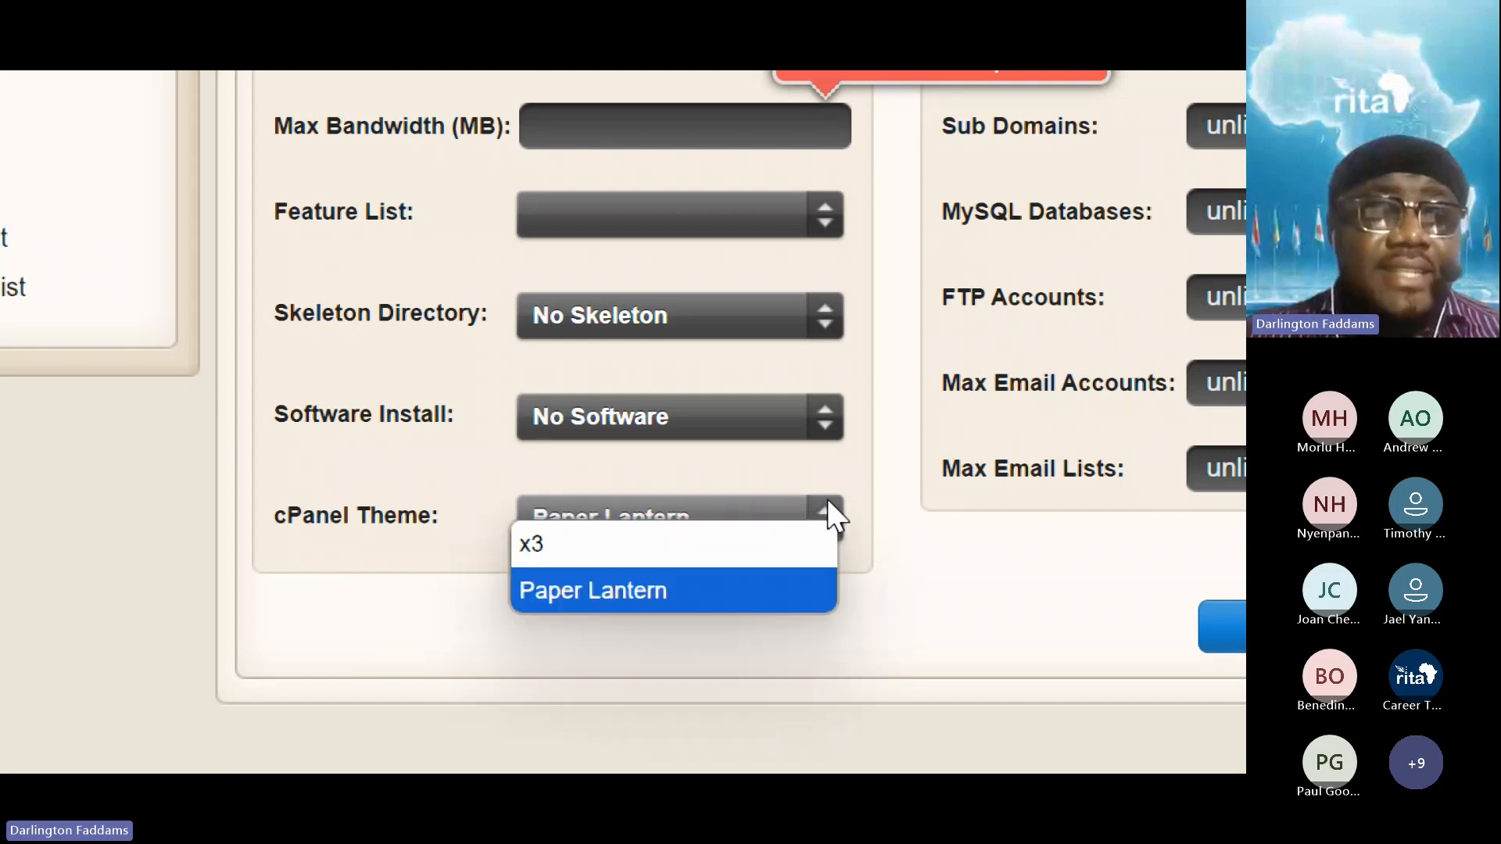
{"action": "left_click", "coordinate": [875, 558]}
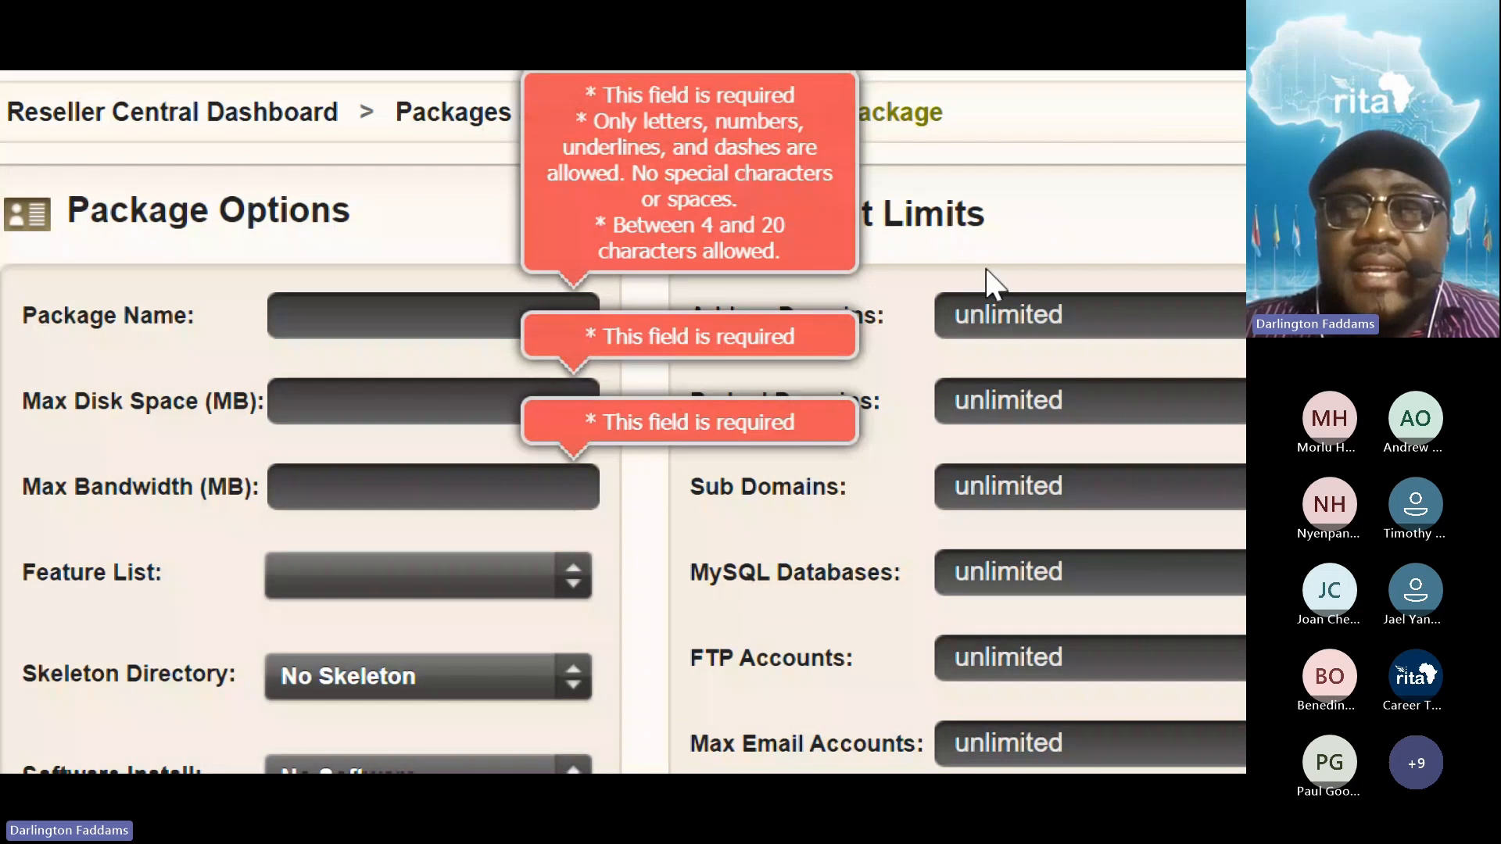
- Reload the Create a Package page to reset the form
{"action": "left_click", "coordinate": [535, 480]}
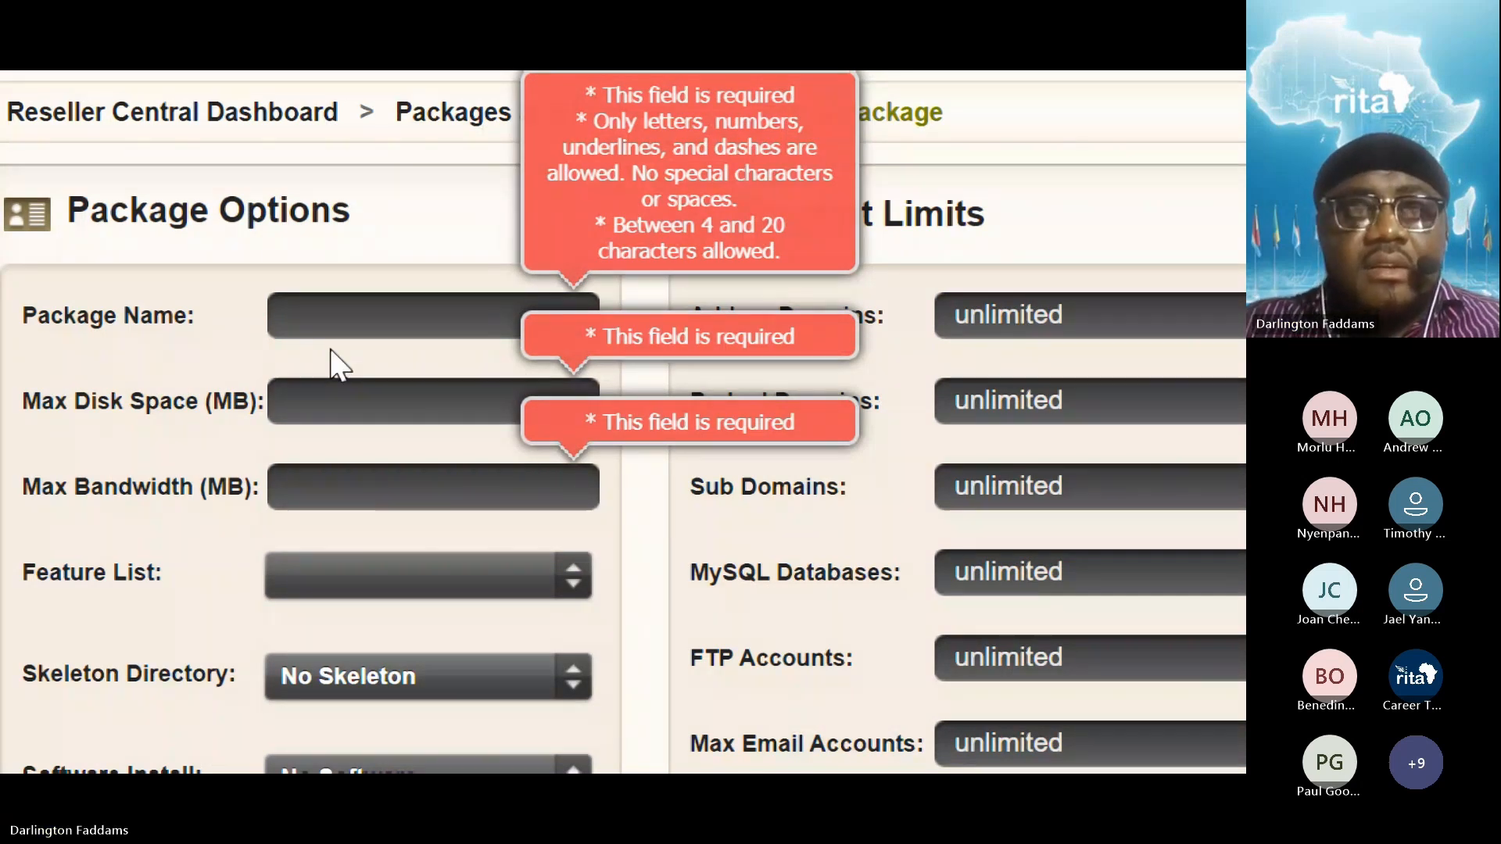
{"action": "scroll", "coordinate": [289, 235], "scroll_direction": "up", "scroll_amount": 2}
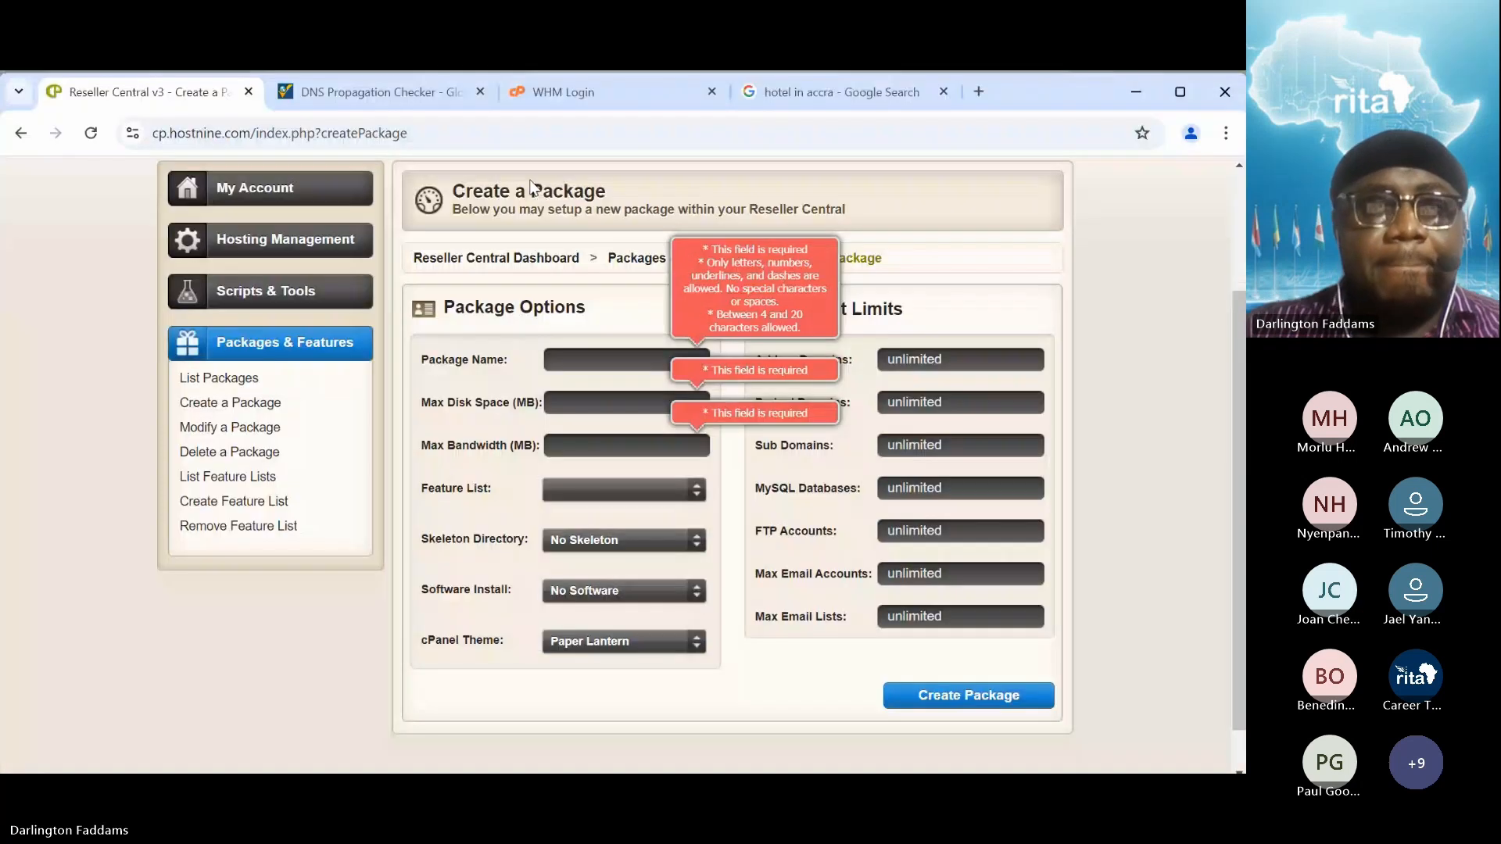
{"action": "left_click", "coordinate": [93, 139]}
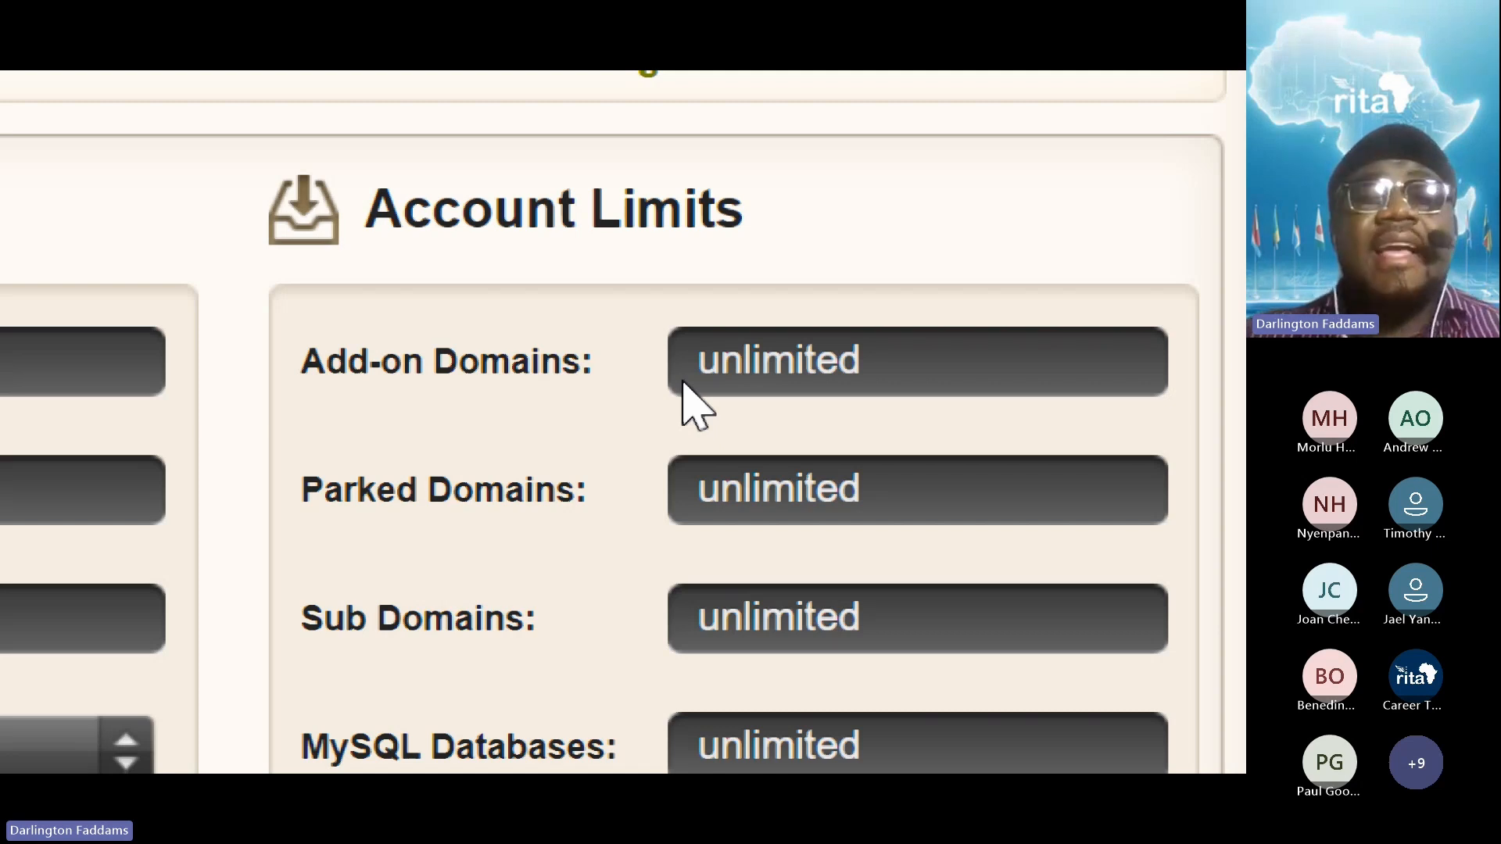
- Try setting the Add-on Domains limit to 0, then 1, then 0 again
{"action": "double_click", "coordinate": [761, 362]}
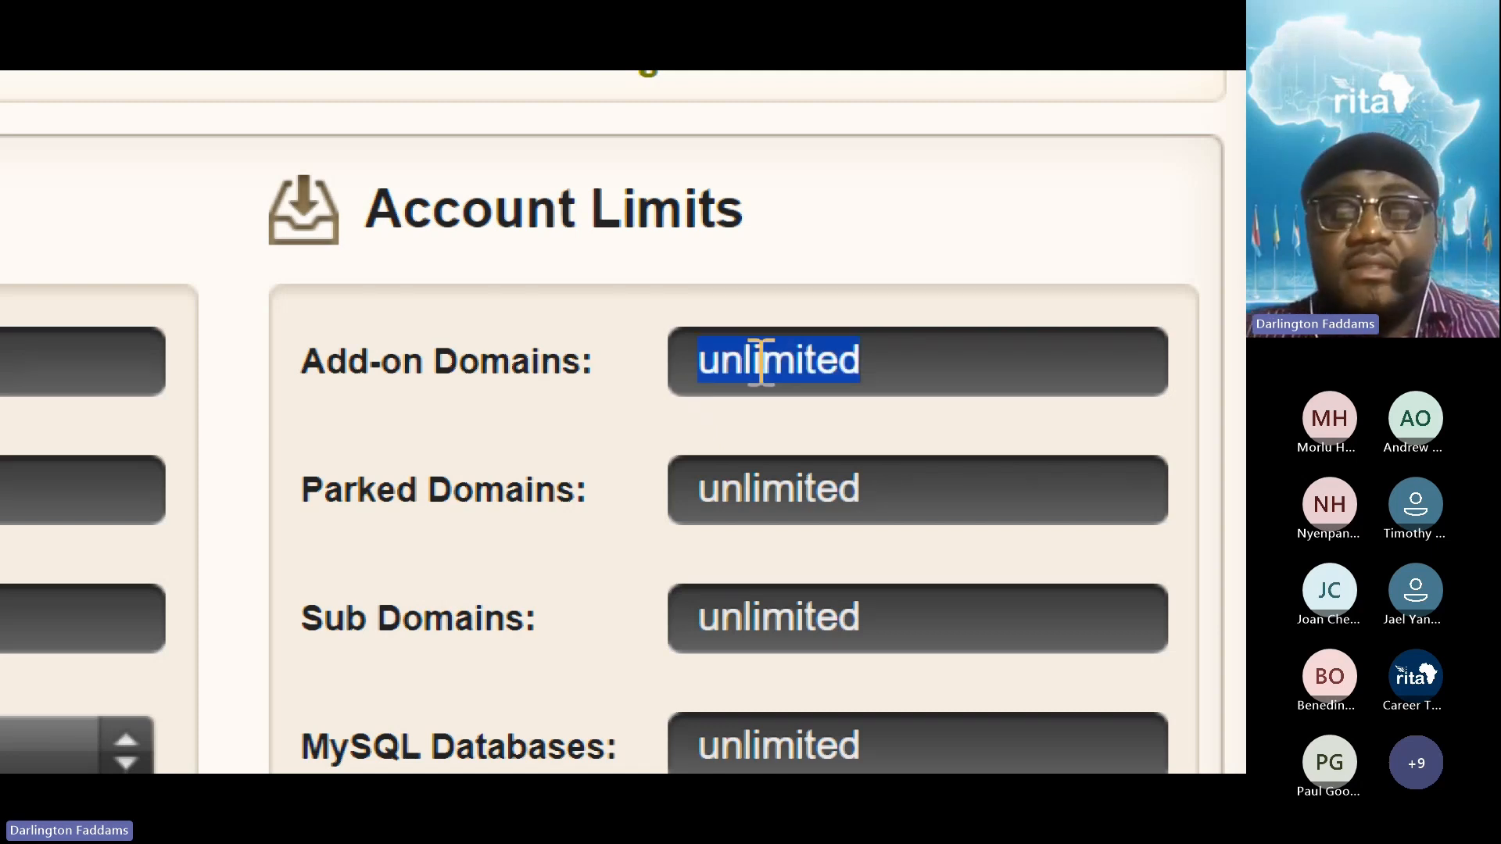
{"action": "type", "text": "0"}
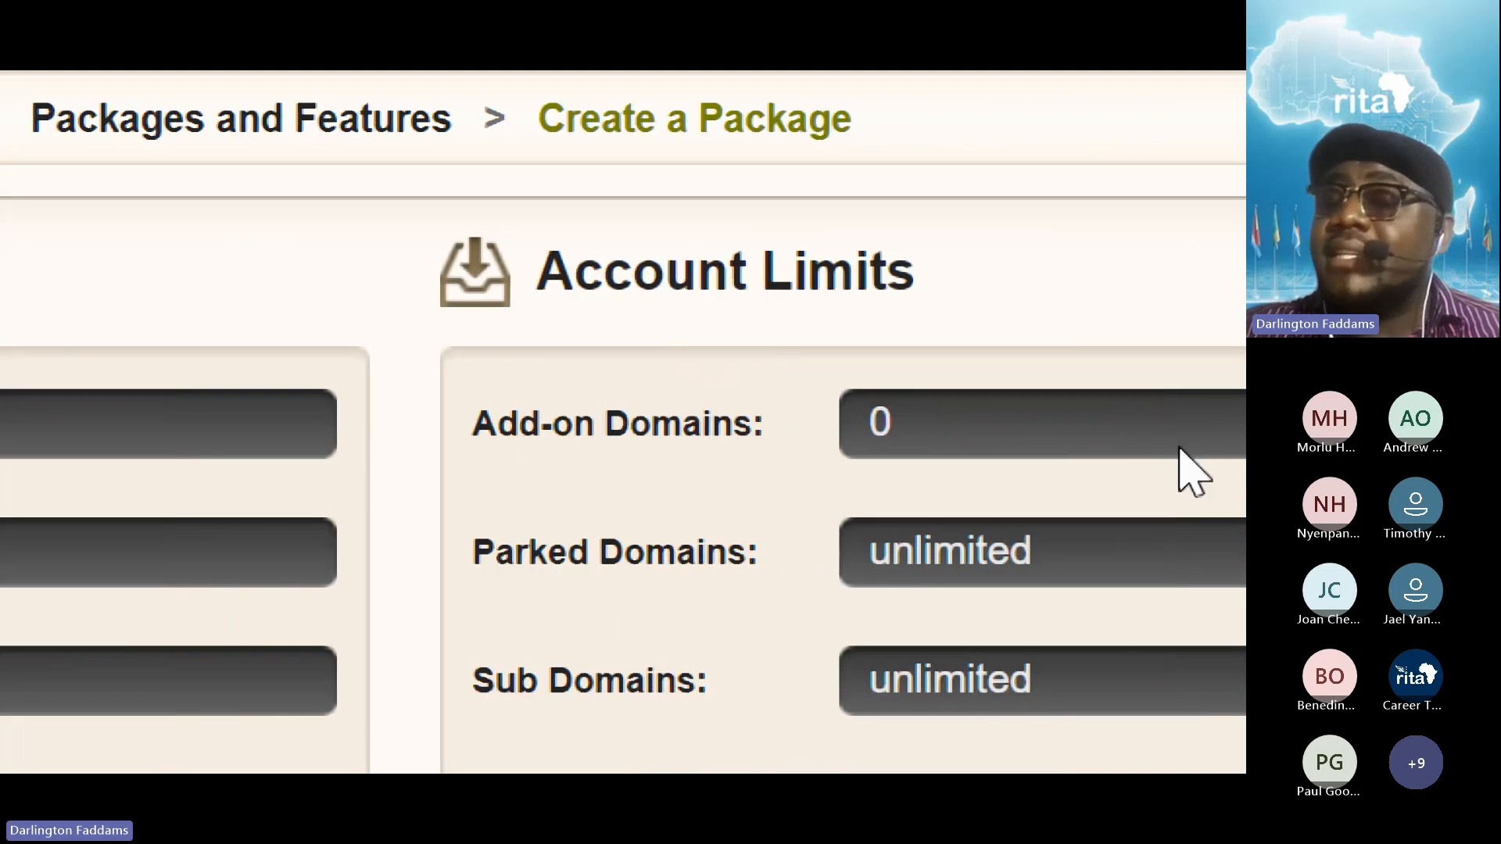
{"action": "double_click", "coordinate": [922, 435]}
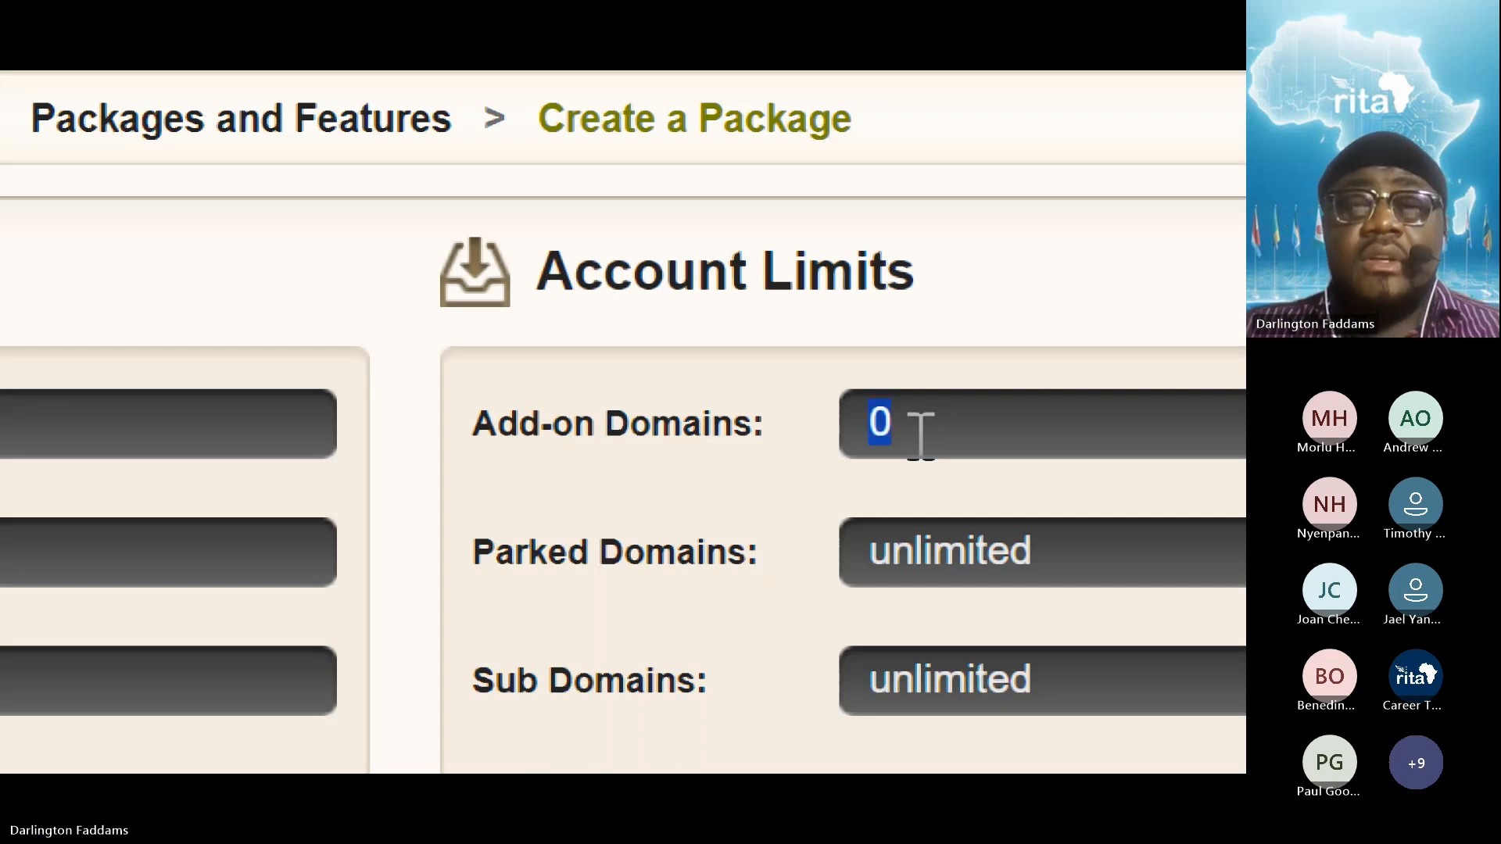
{"action": "type", "text": "1"}
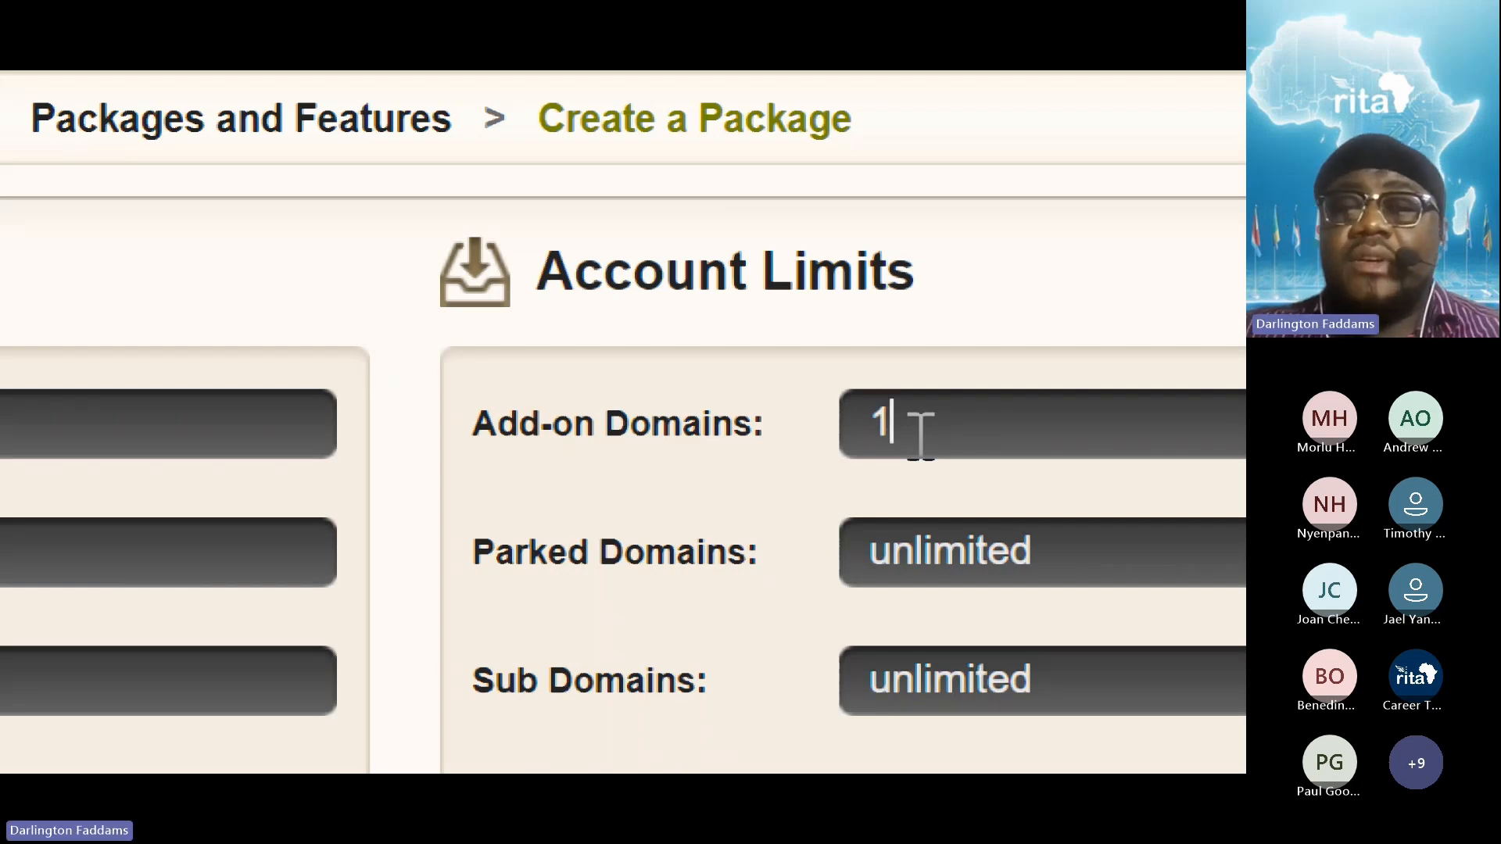
{"action": "double_click", "coordinate": [921, 434]}
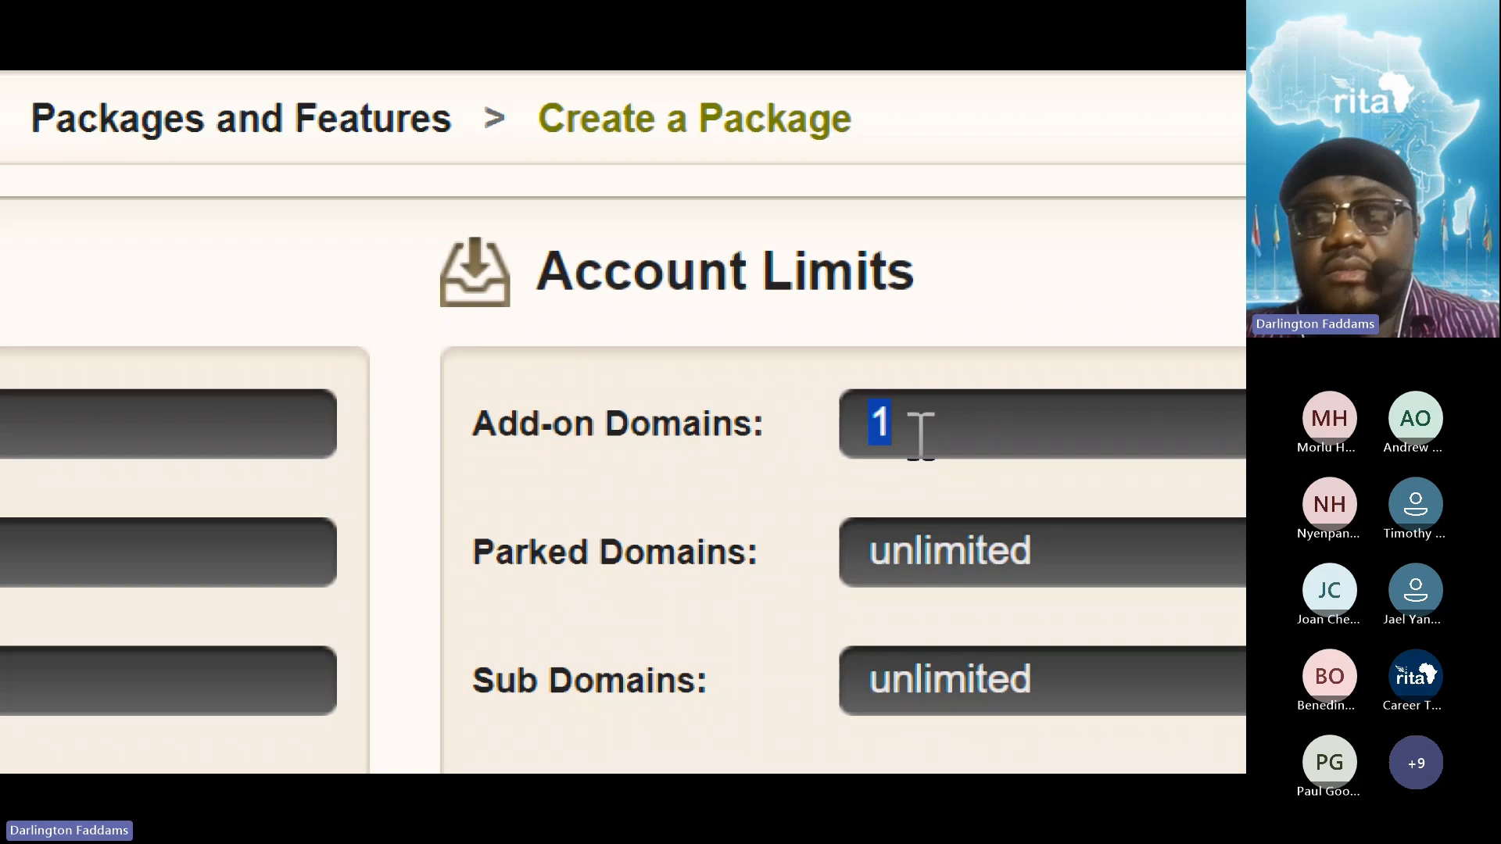
{"action": "type", "text": "0"}
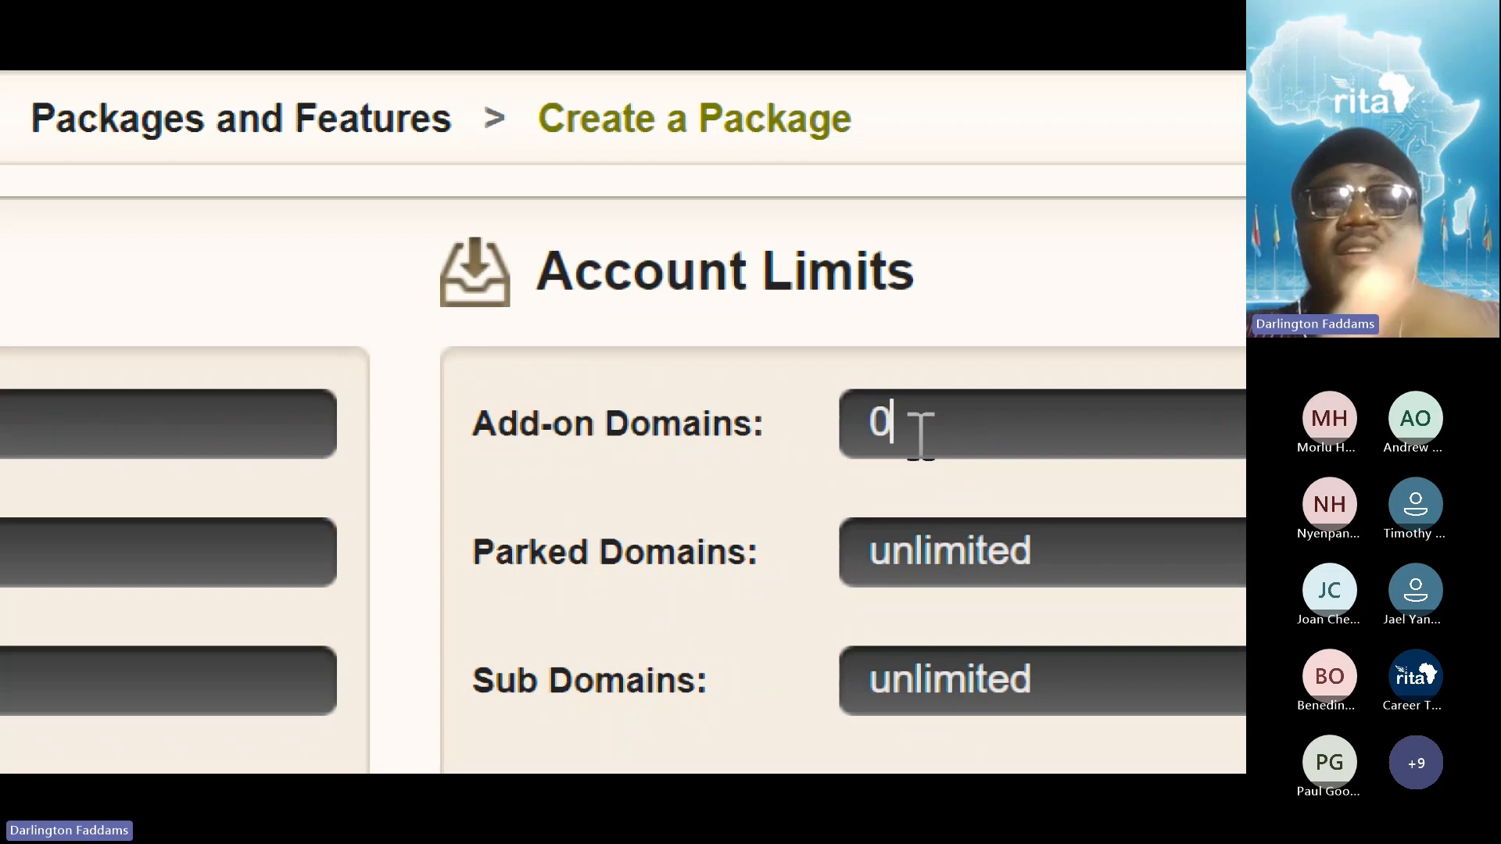
- Restore Add-on Domains to unlimited by copying the Parked Domains value into it
{"action": "double_click", "coordinate": [943, 540]}
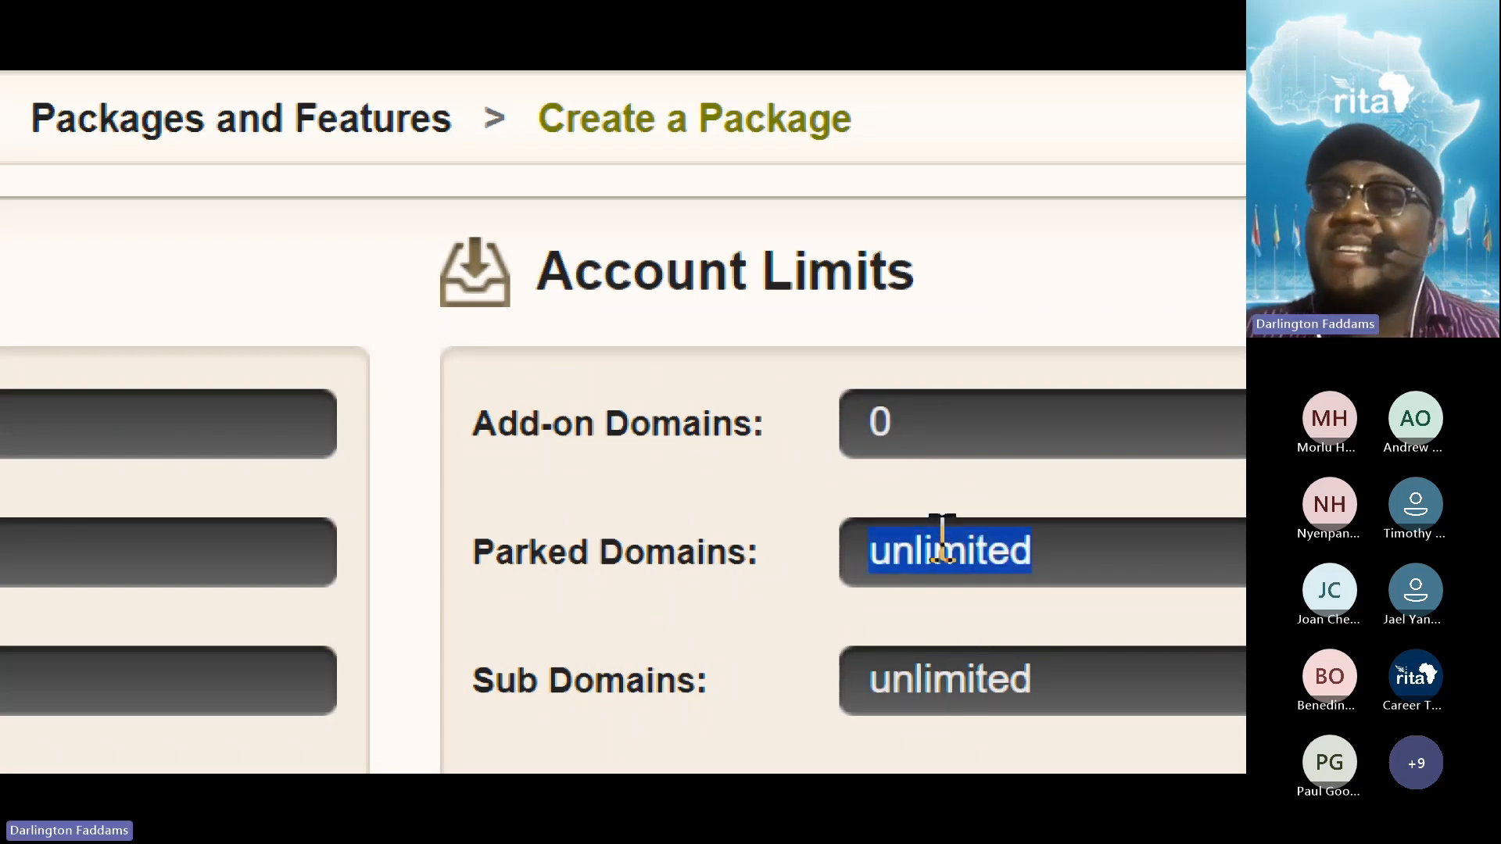
{"action": "key", "text": "ctrl+c"}
{"action": "double_click", "coordinate": [922, 396]}
{"action": "key", "text": "ctrl+v"}
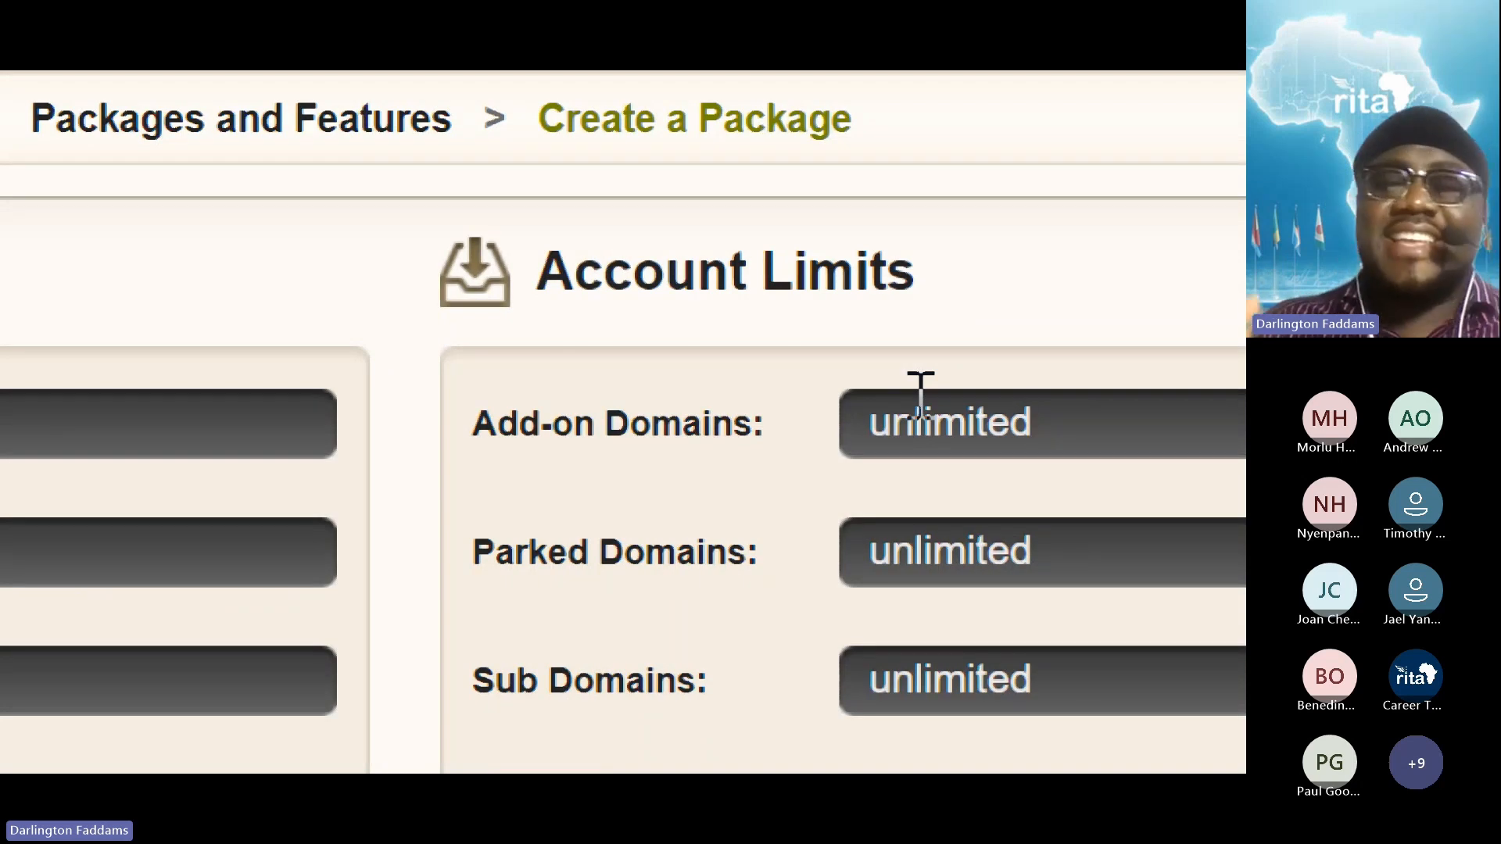
{"action": "scroll", "coordinate": [765, 754], "scroll_direction": "down", "scroll_amount": 3}
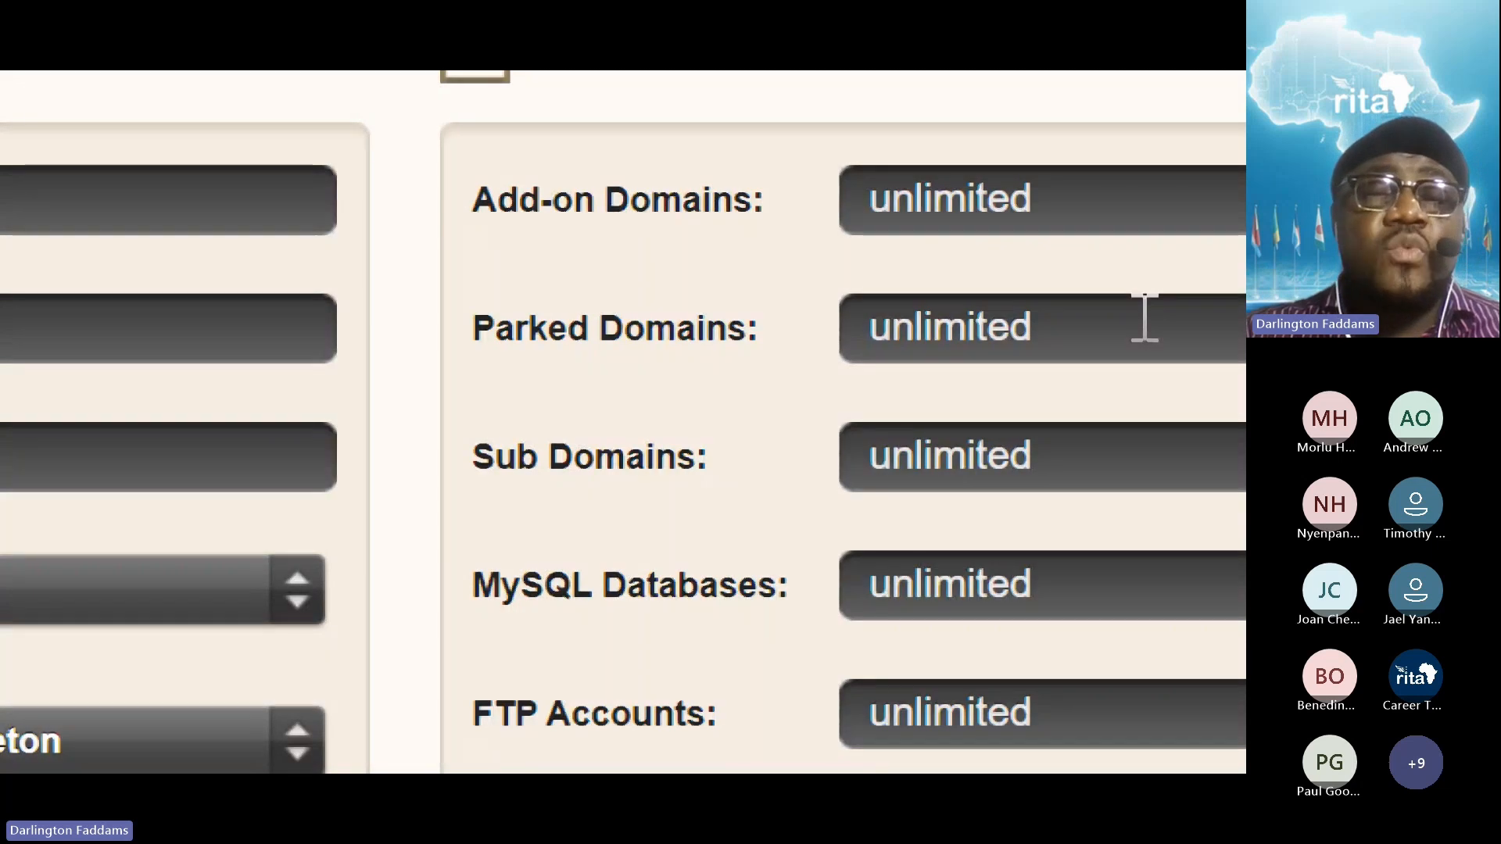
- Try setting the Max Email Accounts limit of the package to 5
{"action": "left_click", "coordinate": [1116, 348]}
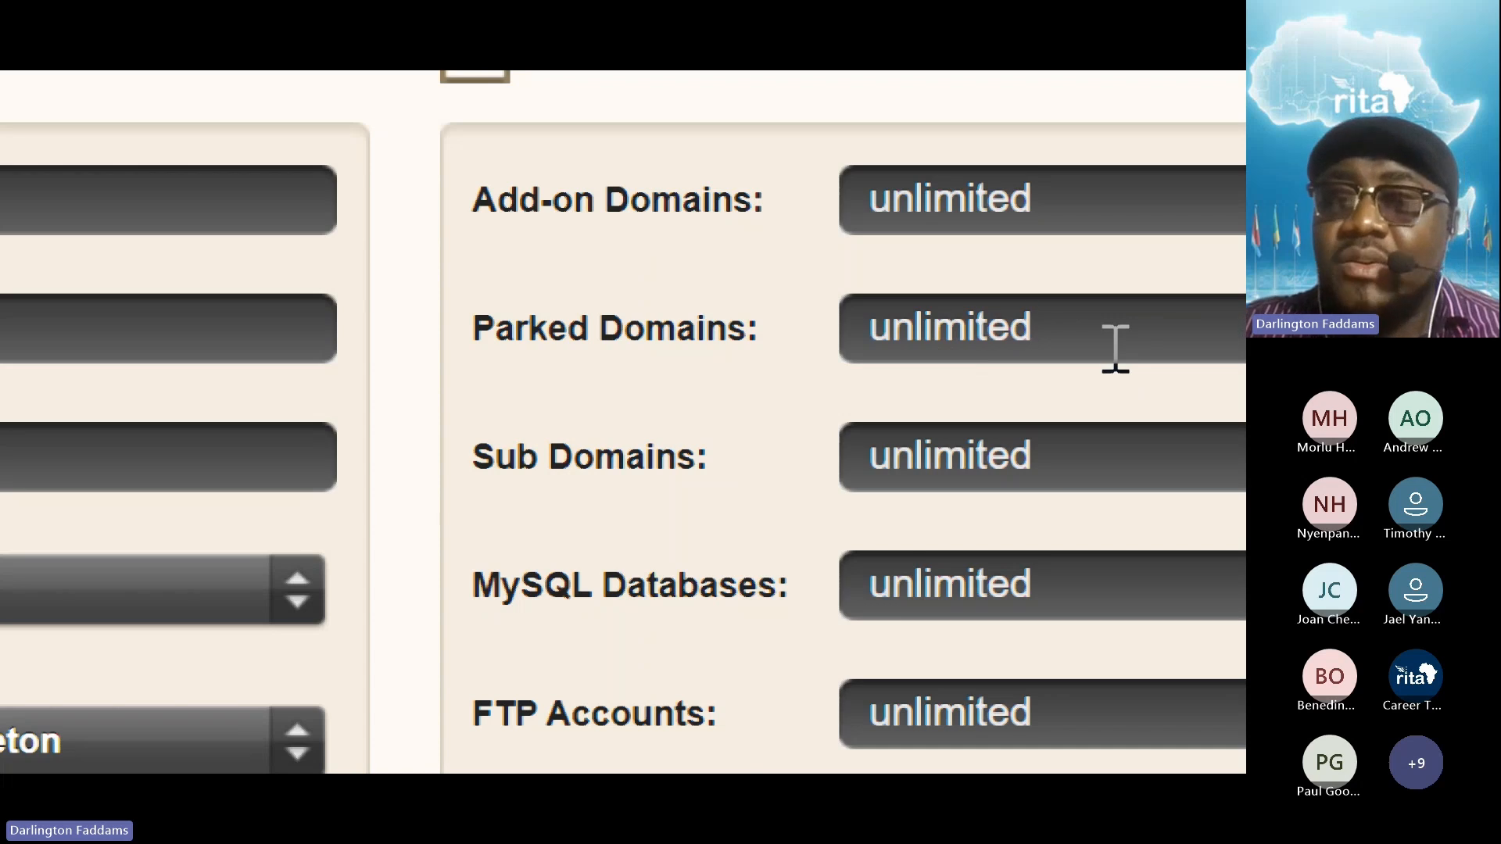
{"action": "double_click", "coordinate": [1003, 461]}
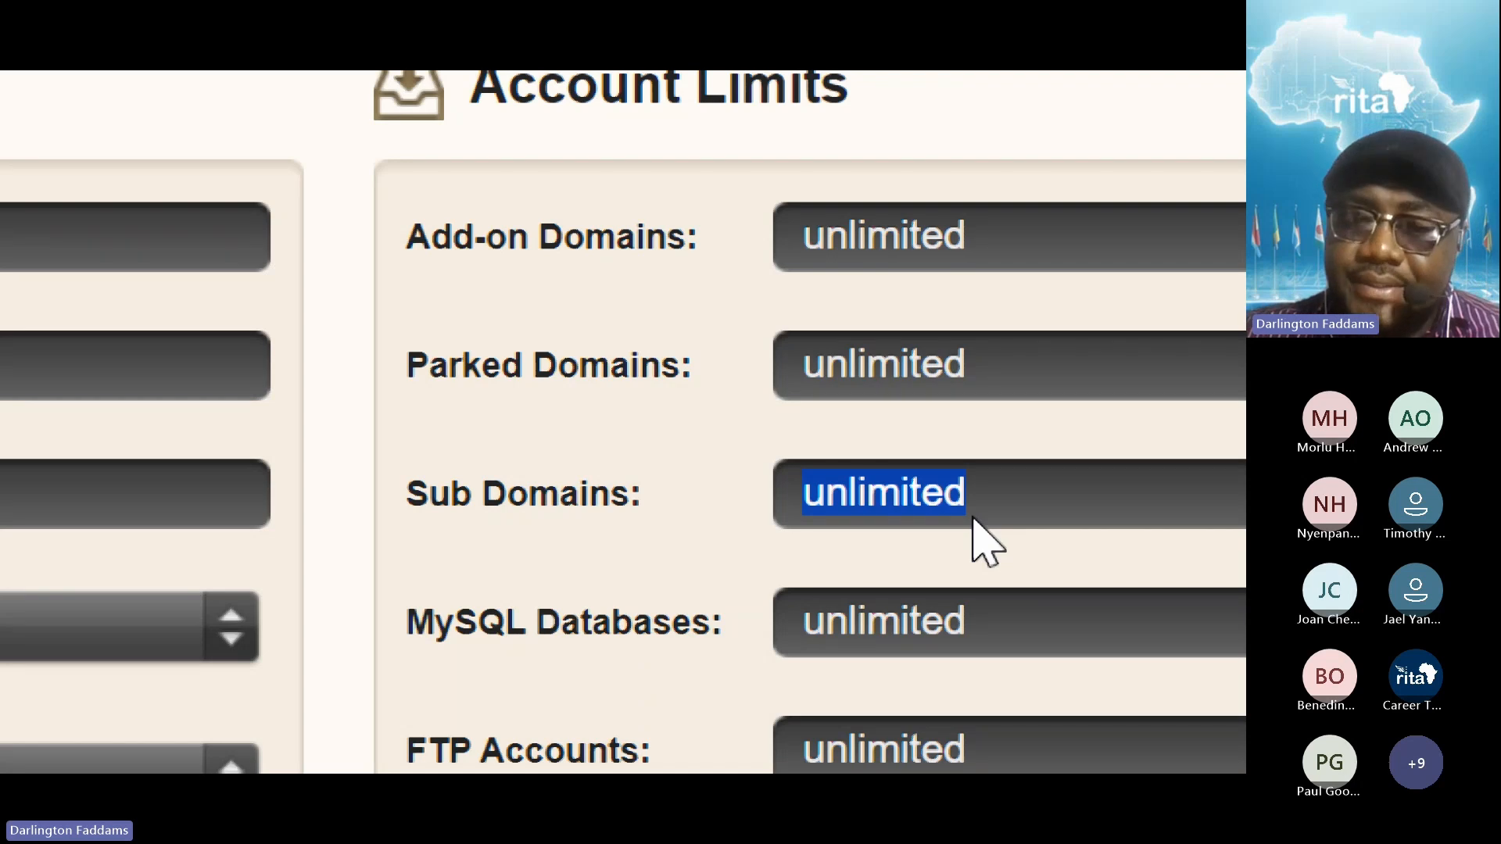
{"action": "scroll", "coordinate": [914, 676], "scroll_direction": "down", "scroll_amount": 3}
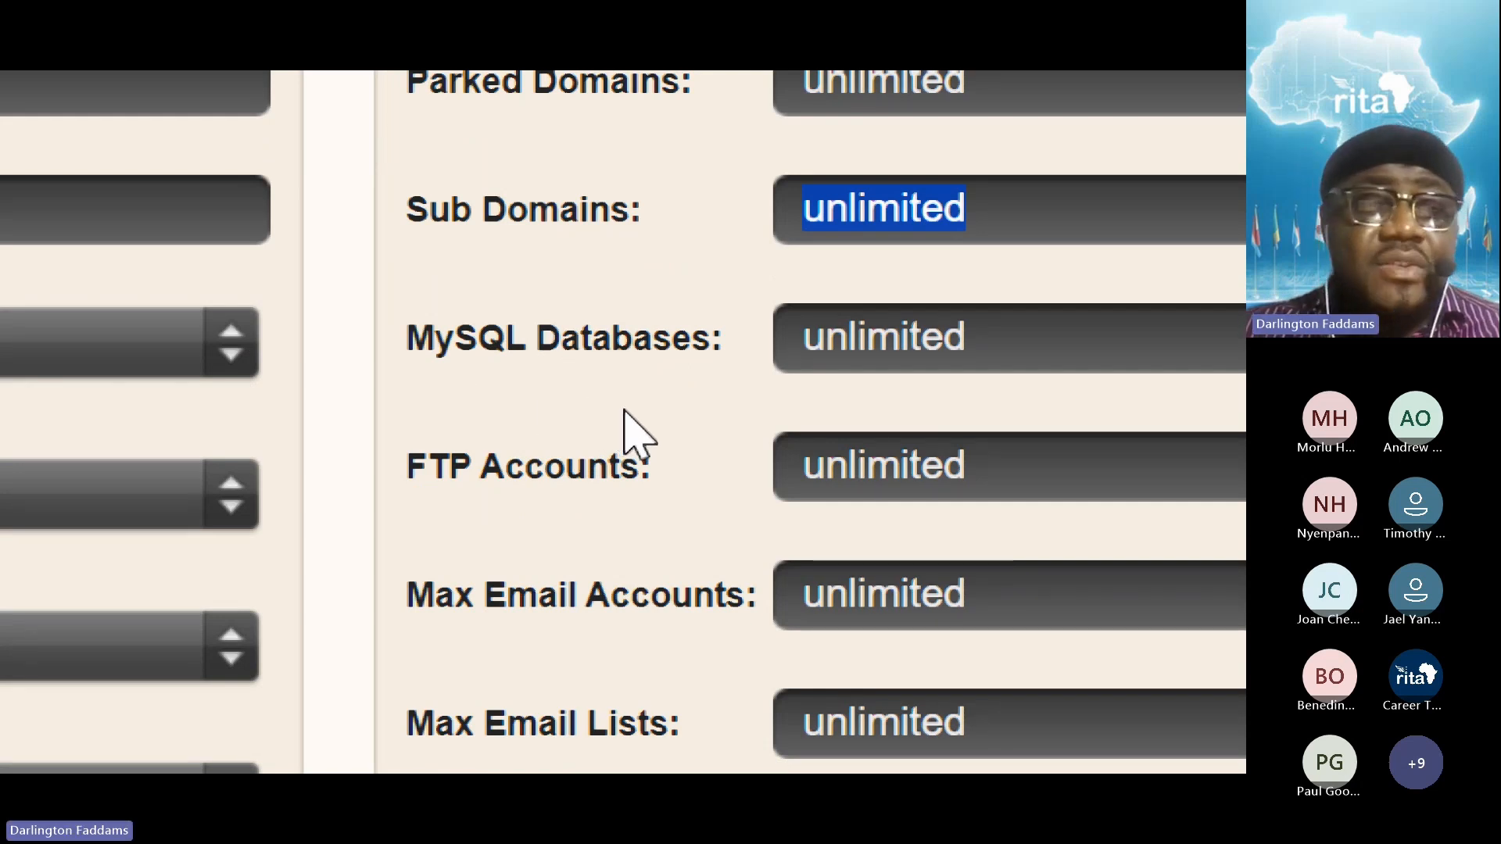
{"action": "left_click", "coordinate": [1032, 350]}
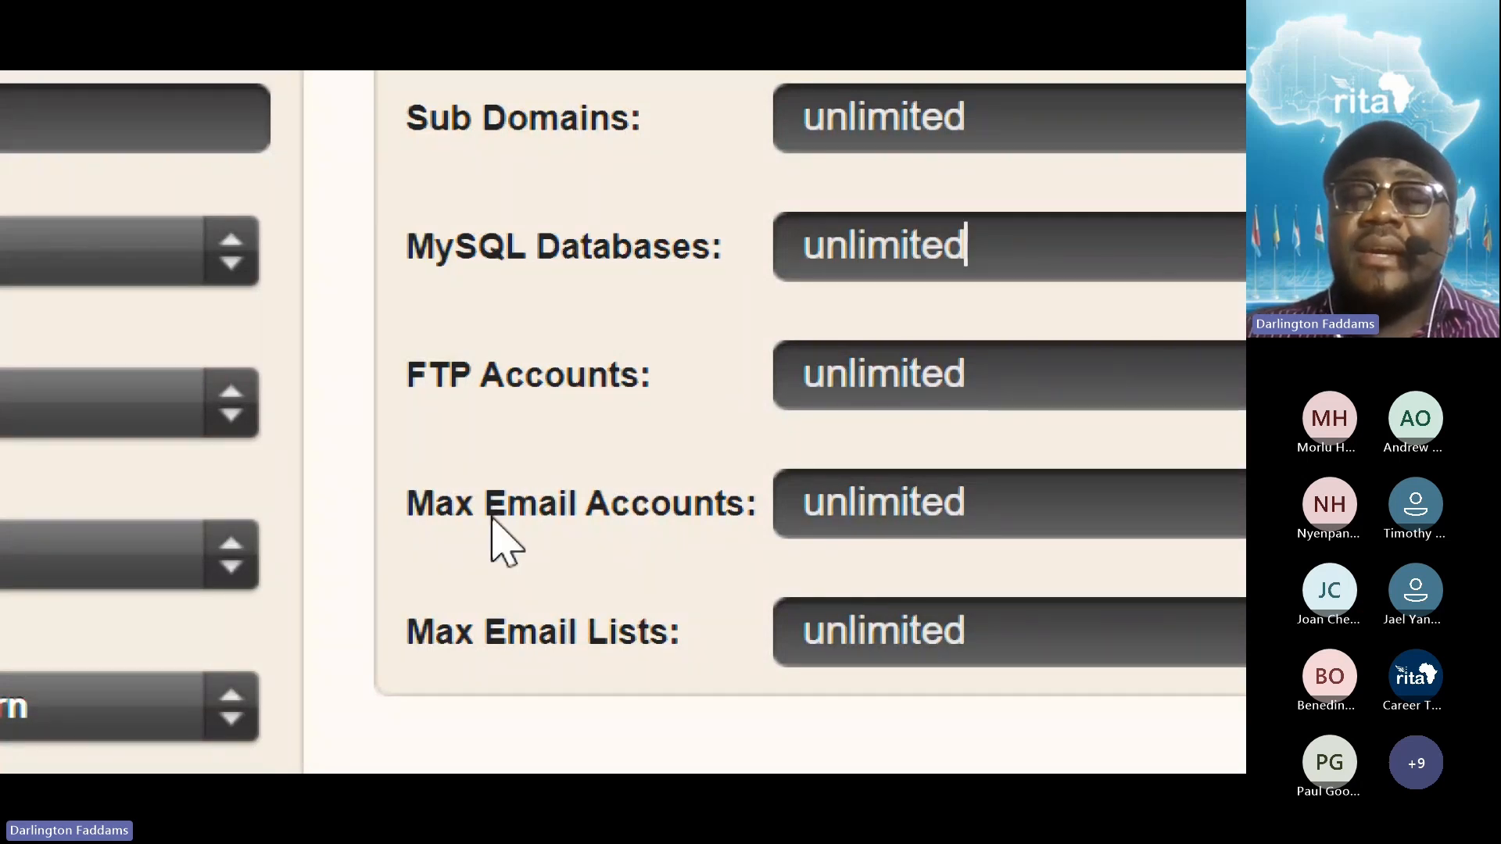
{"action": "double_click", "coordinate": [922, 477]}
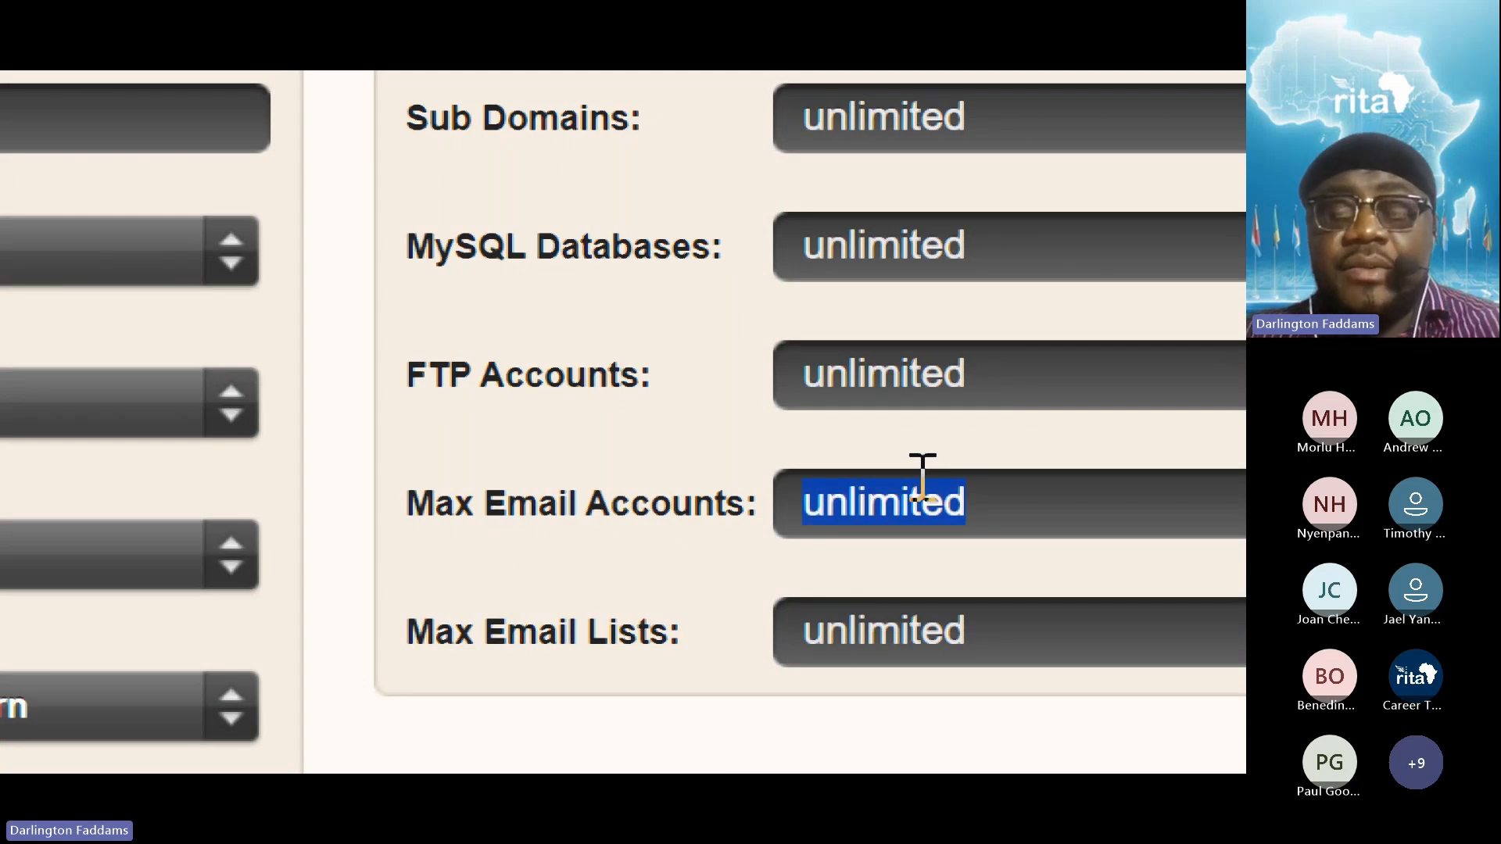
{"action": "type", "text": "5"}
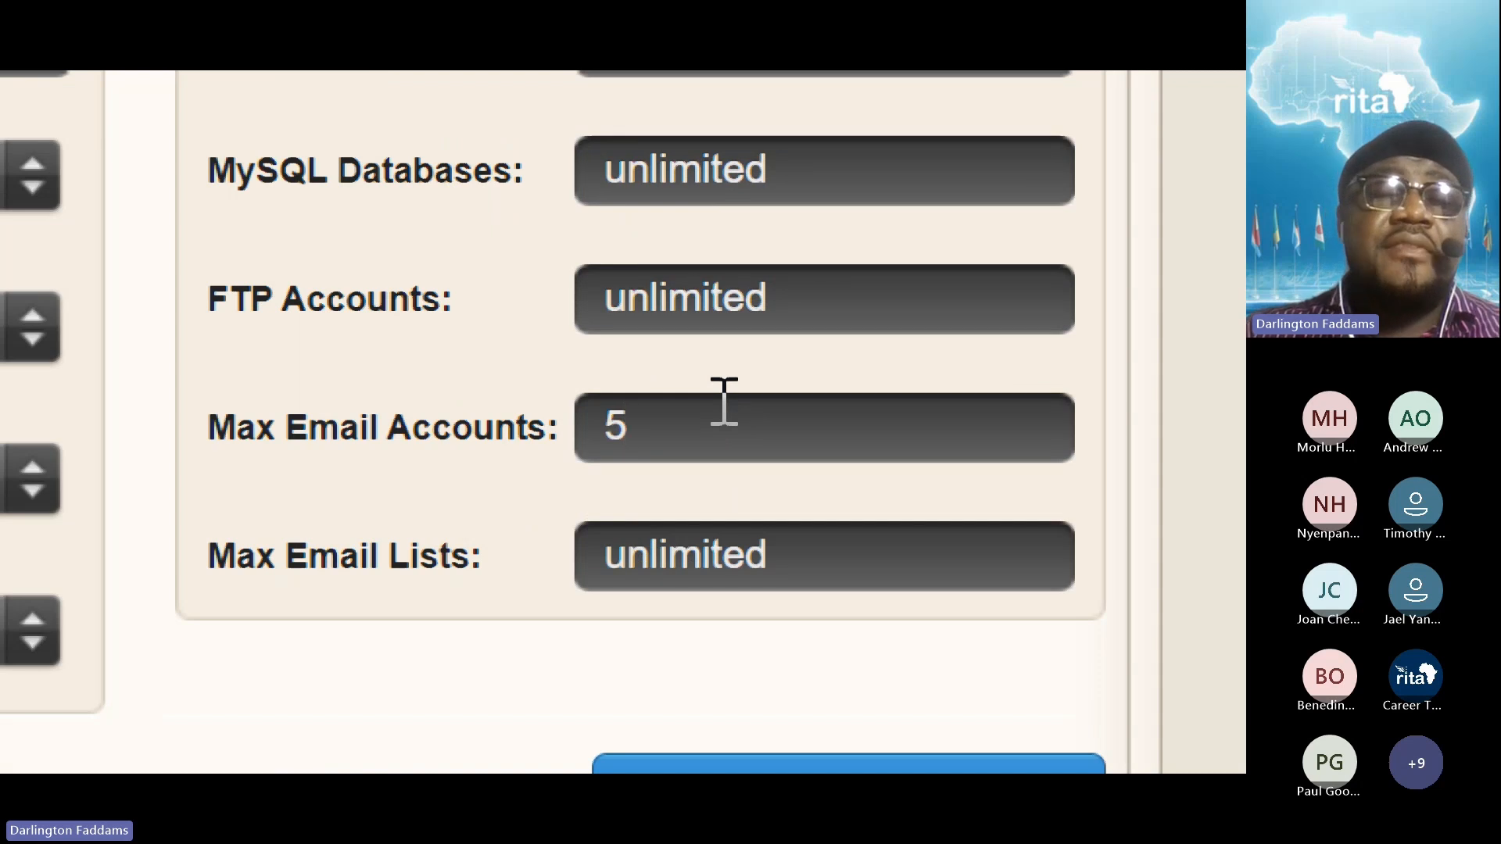
{"action": "double_click", "coordinate": [724, 402]}
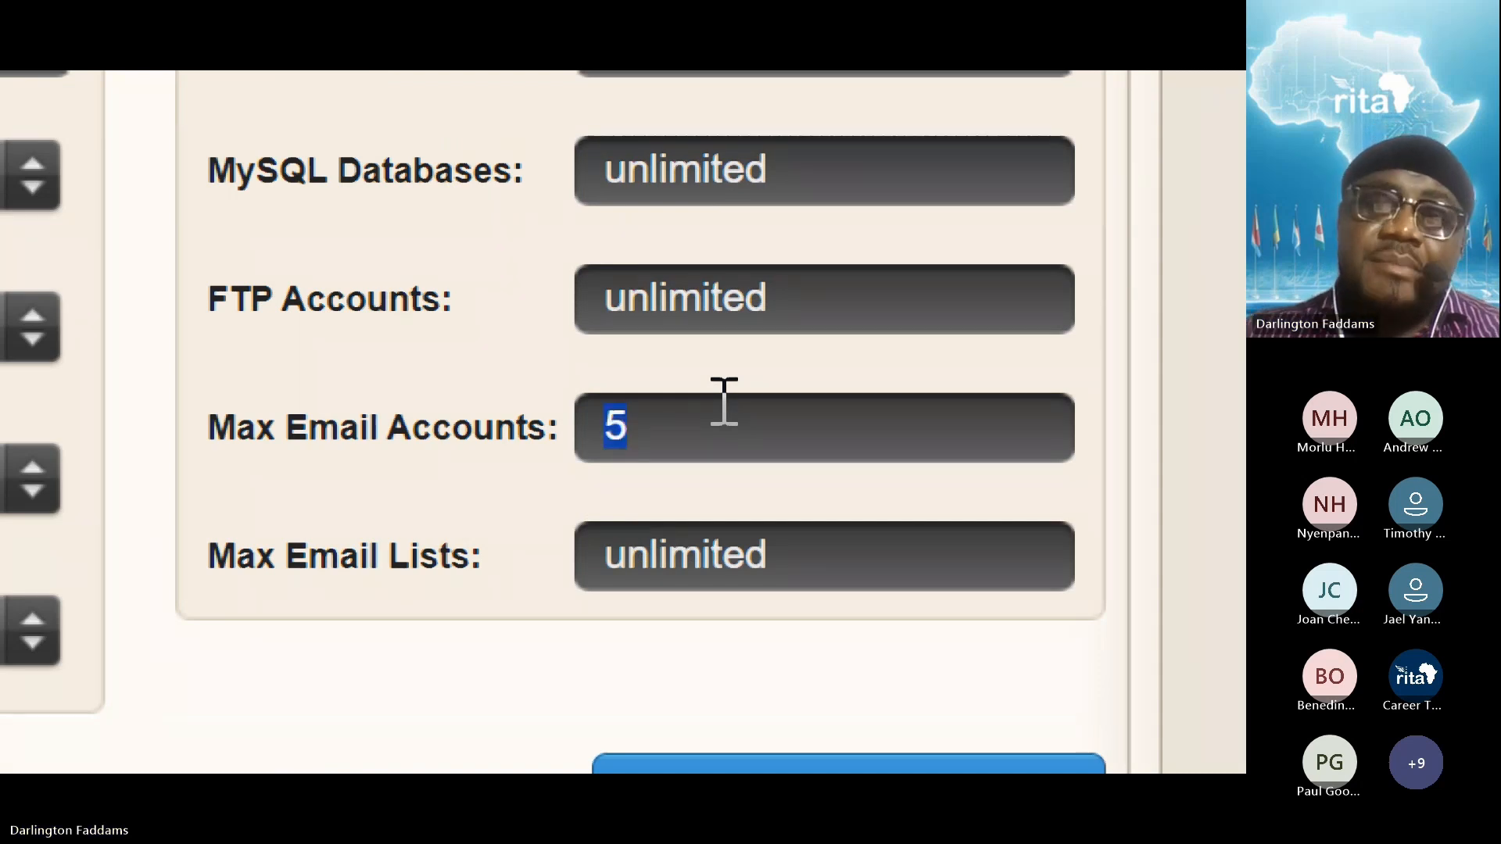
{"action": "double_click", "coordinate": [677, 296]}
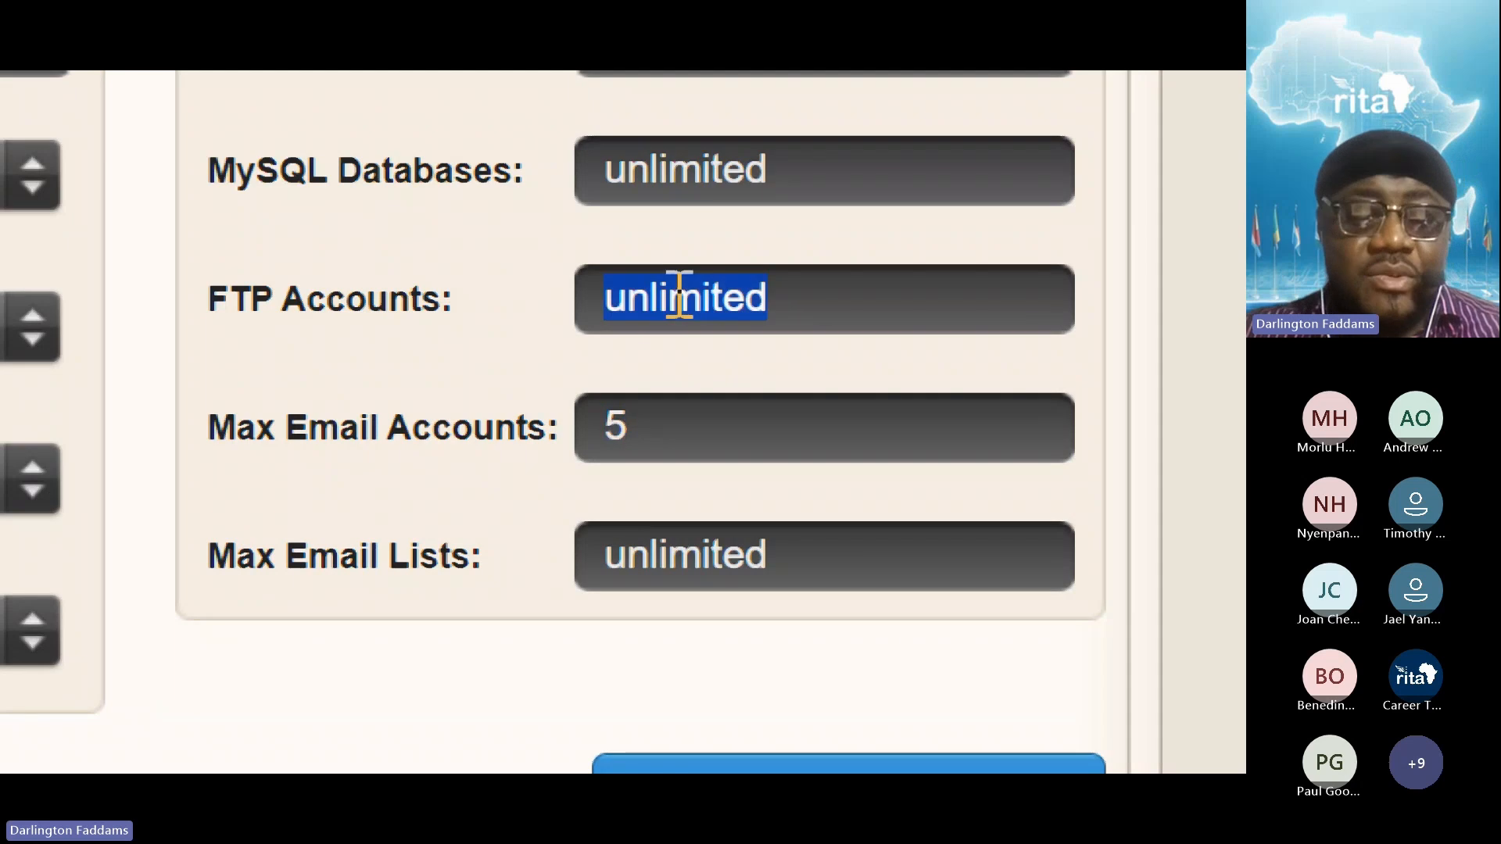
{"action": "double_click", "coordinate": [656, 454]}
{"action": "left_click", "coordinate": [657, 454]}
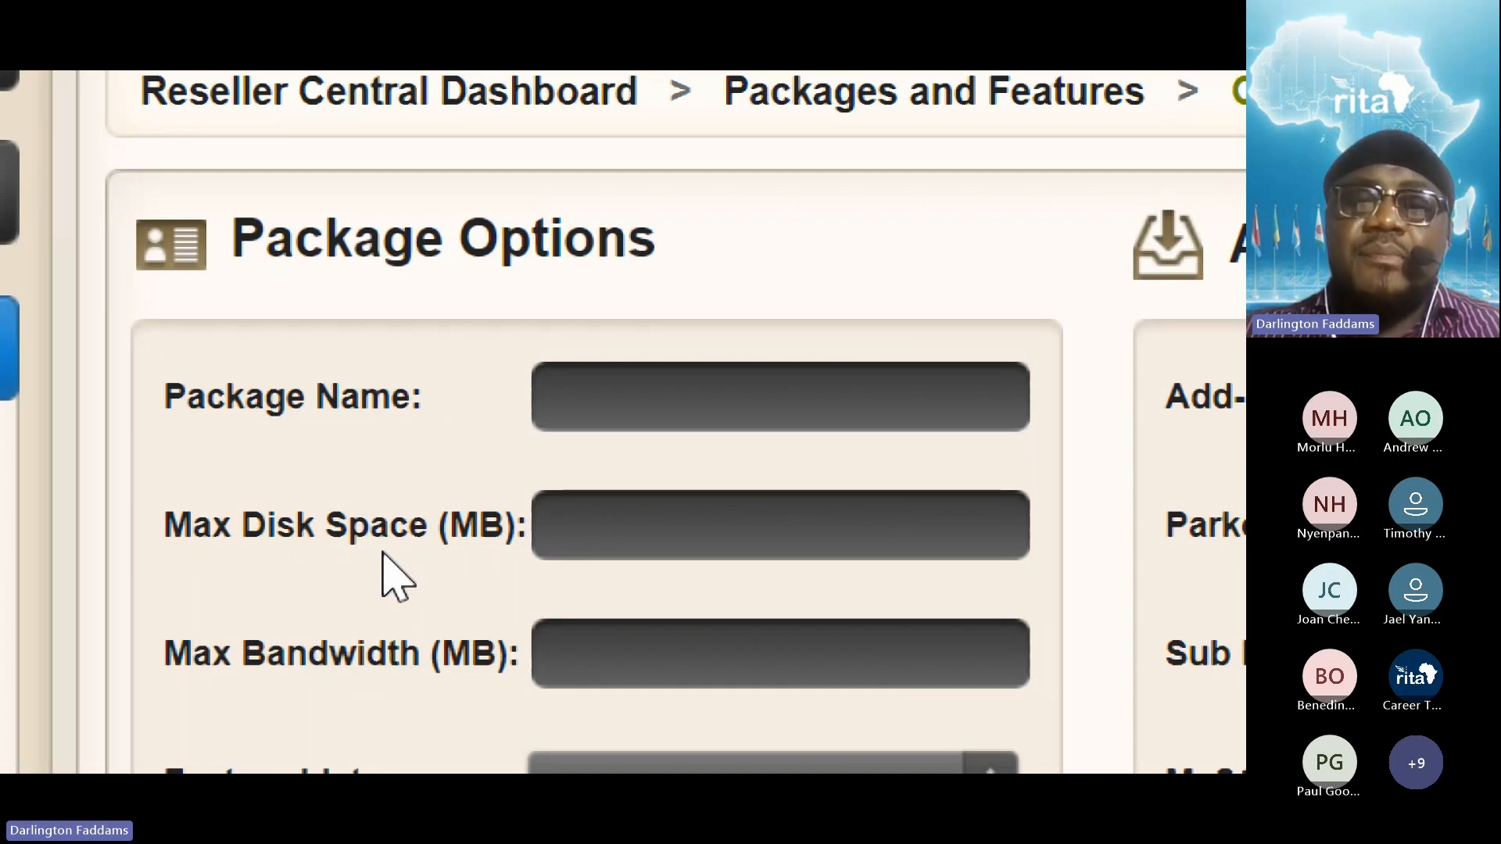
{"action": "left_click", "coordinate": [576, 530]}
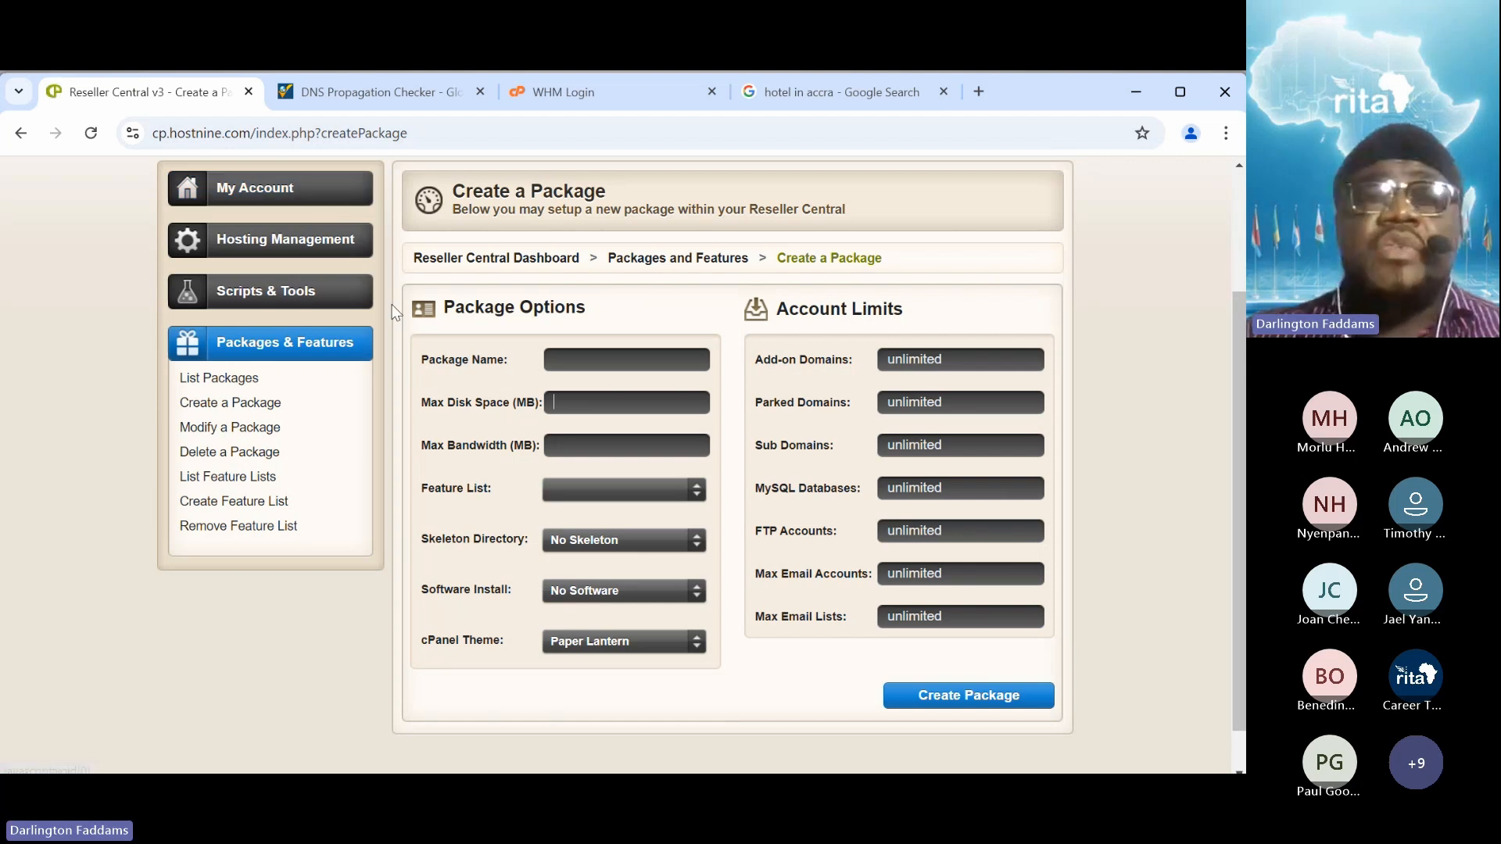
- Switch between the WHM login tab and the Create a Package page to compare them
{"action": "left_click", "coordinate": [593, 101]}
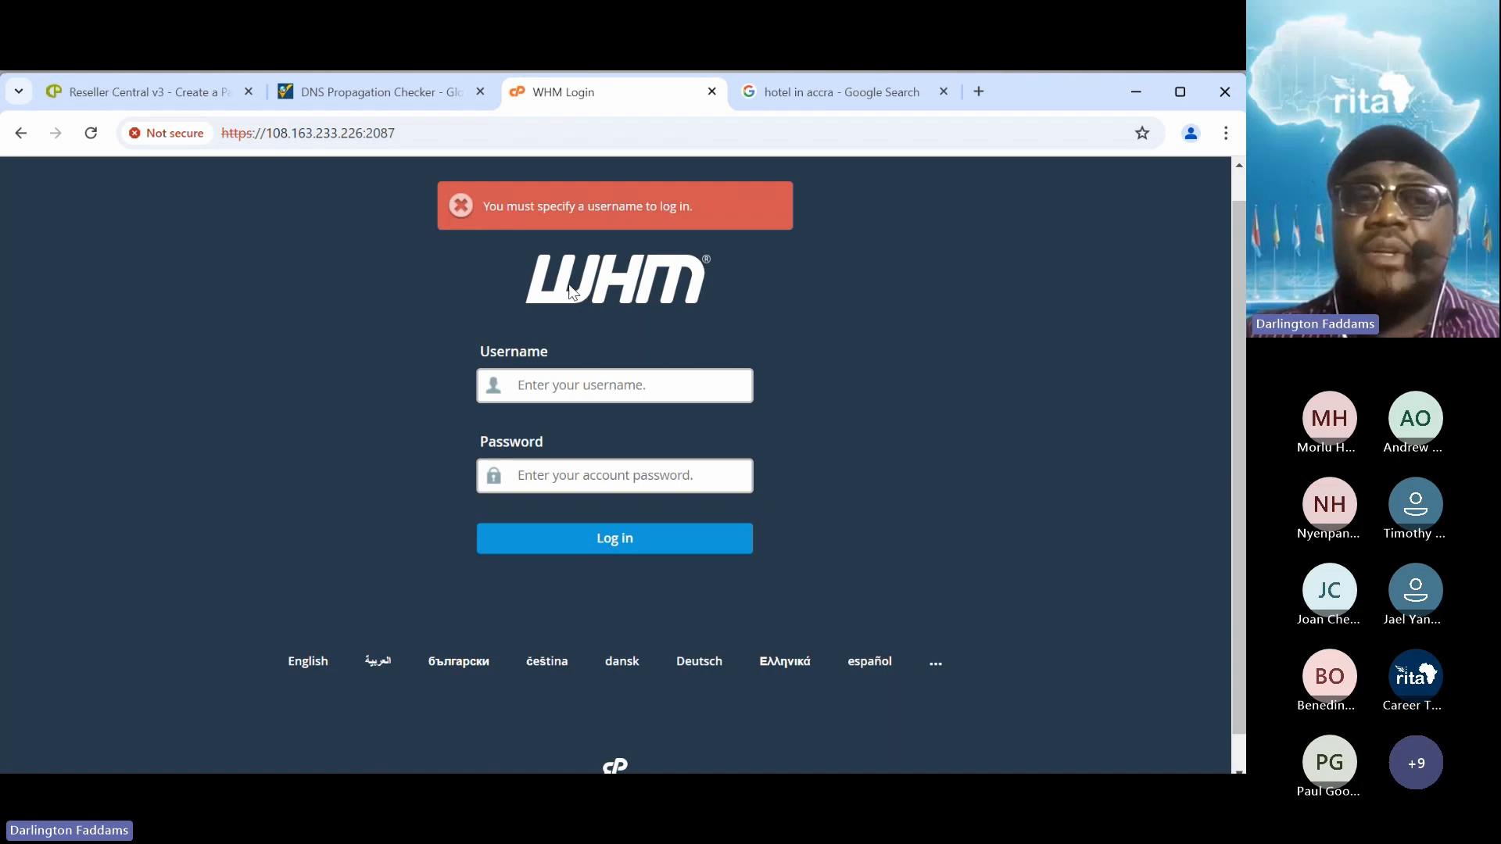
{"action": "left_click", "coordinate": [186, 98]}
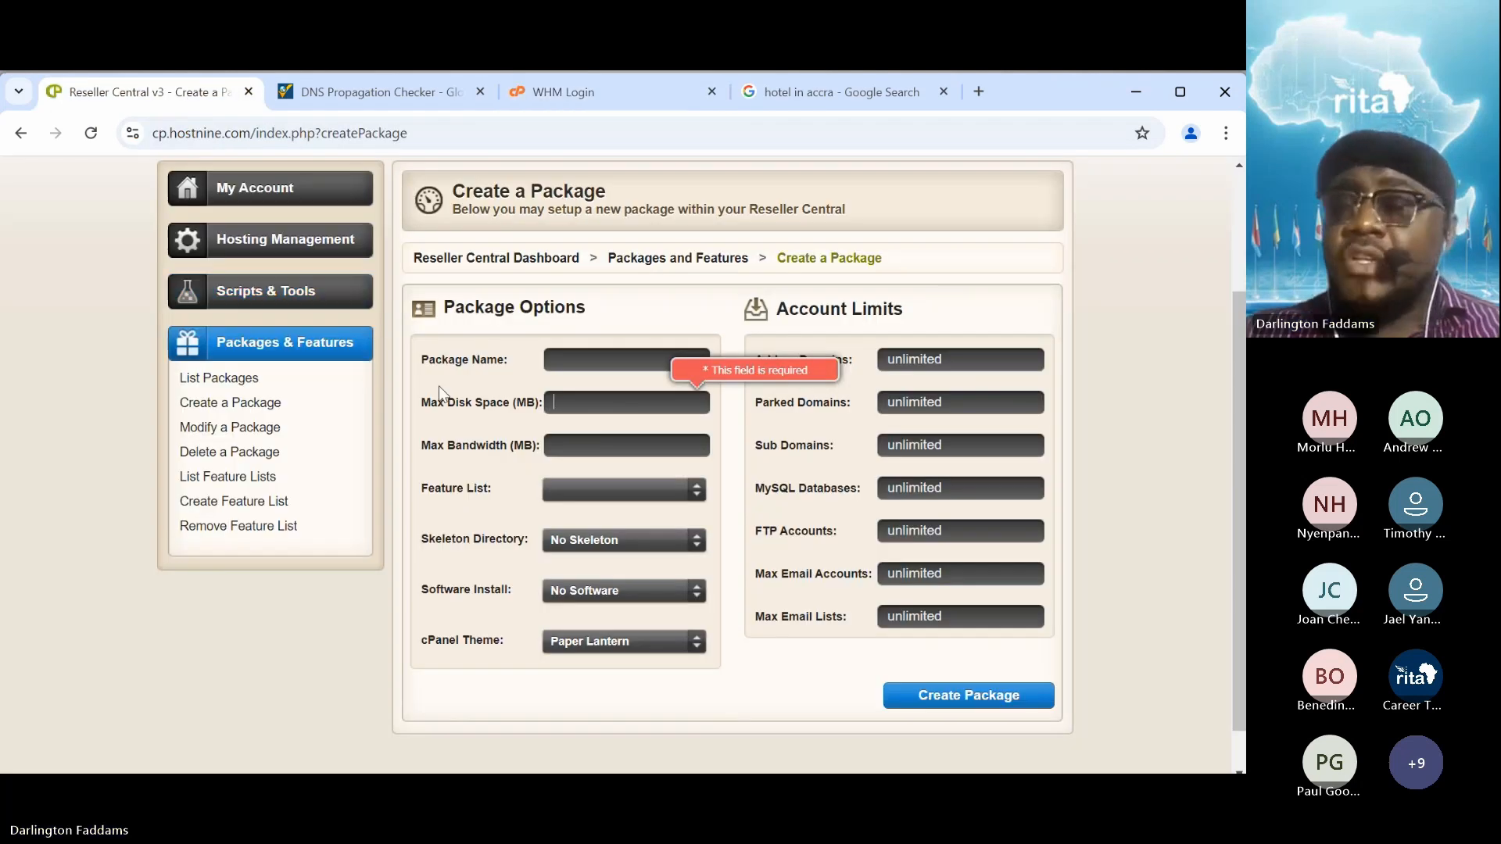
{"action": "scroll", "coordinate": [441, 389], "scroll_direction": "up", "scroll_amount": 1}
{"action": "scroll", "coordinate": [440, 392], "scroll_direction": "up", "scroll_amount": 1}
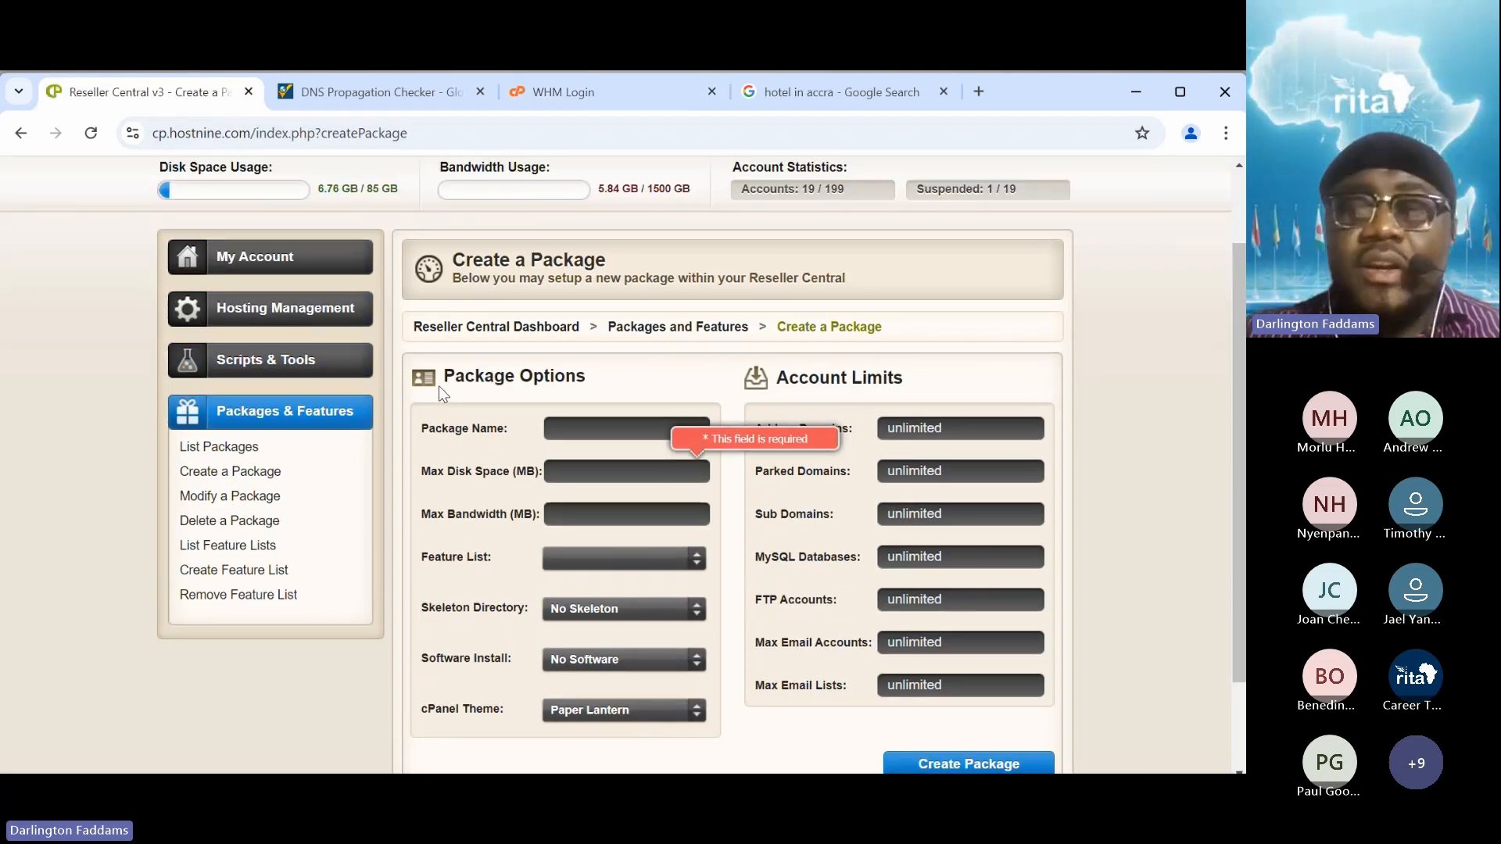
{"action": "left_click", "coordinate": [556, 105]}
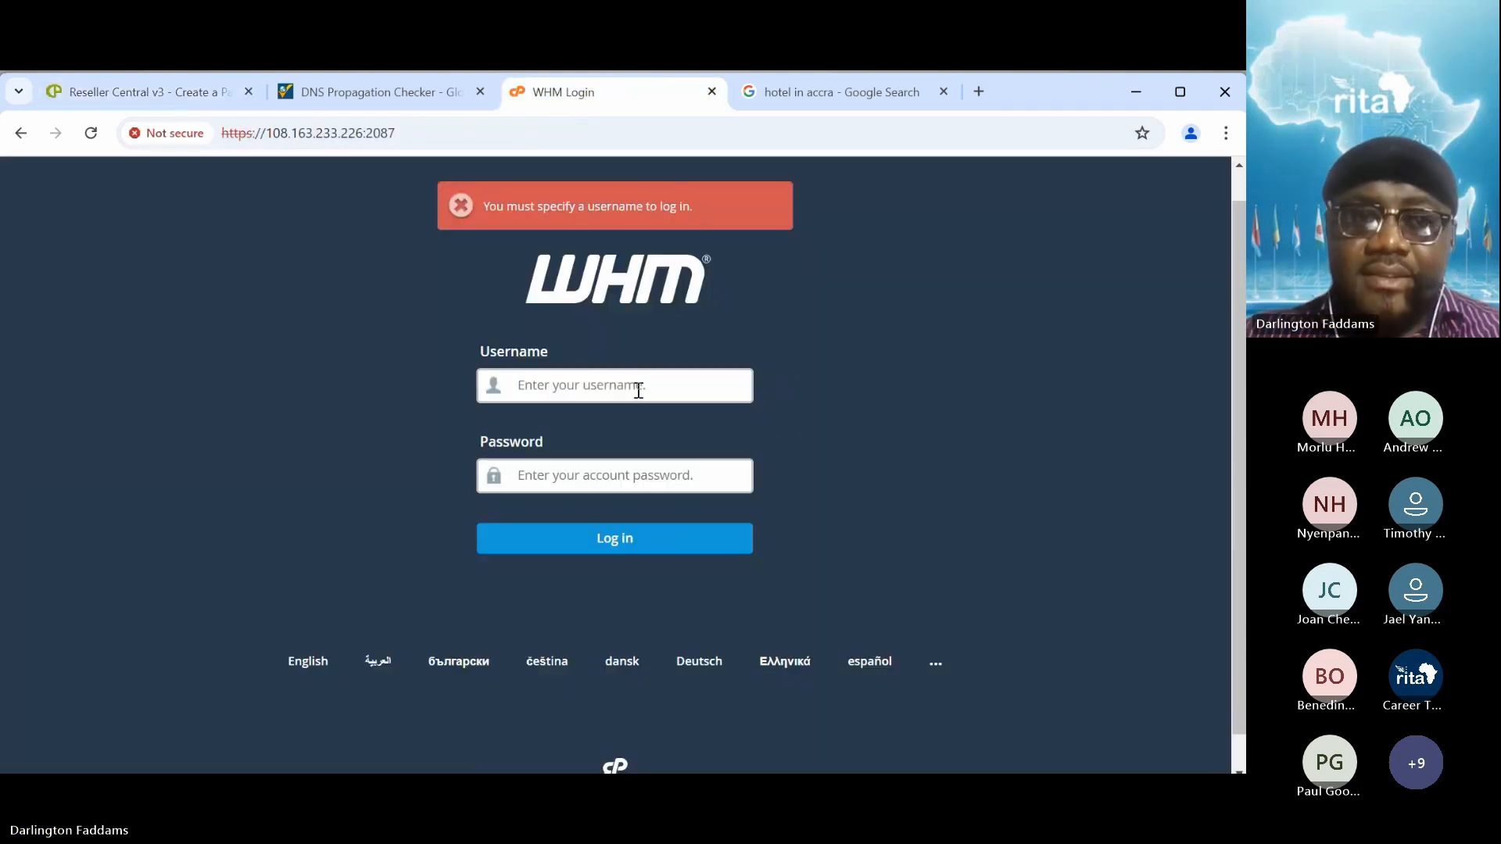
{"action": "left_click", "coordinate": [183, 96]}
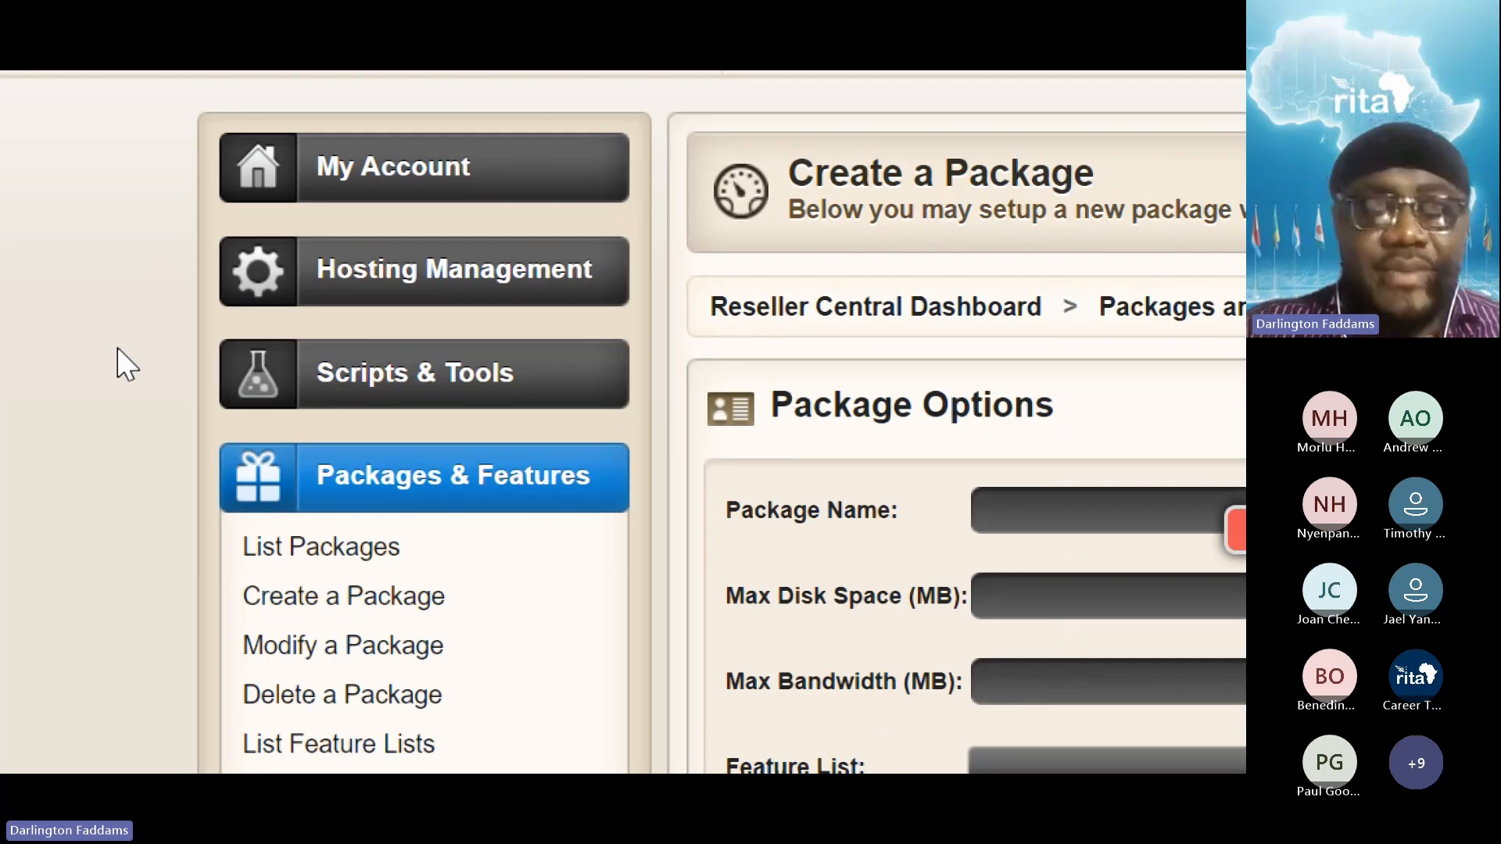
- Open Suspend/Unsuspend Account under Hosting Management and choose the stuwebtravel.com account
{"action": "left_click", "coordinate": [409, 298]}
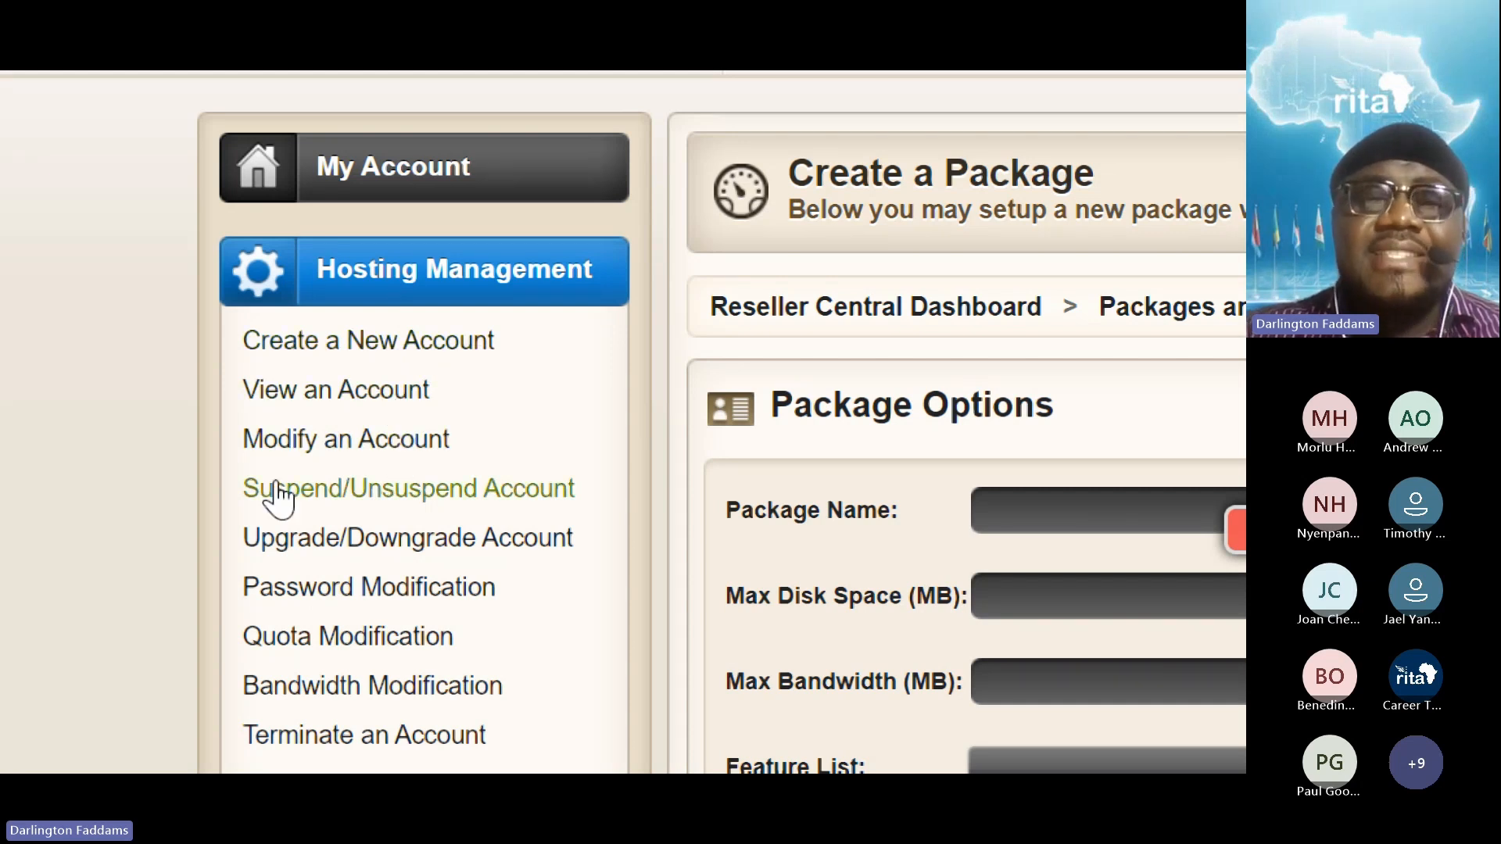
{"action": "left_click", "coordinate": [336, 504]}
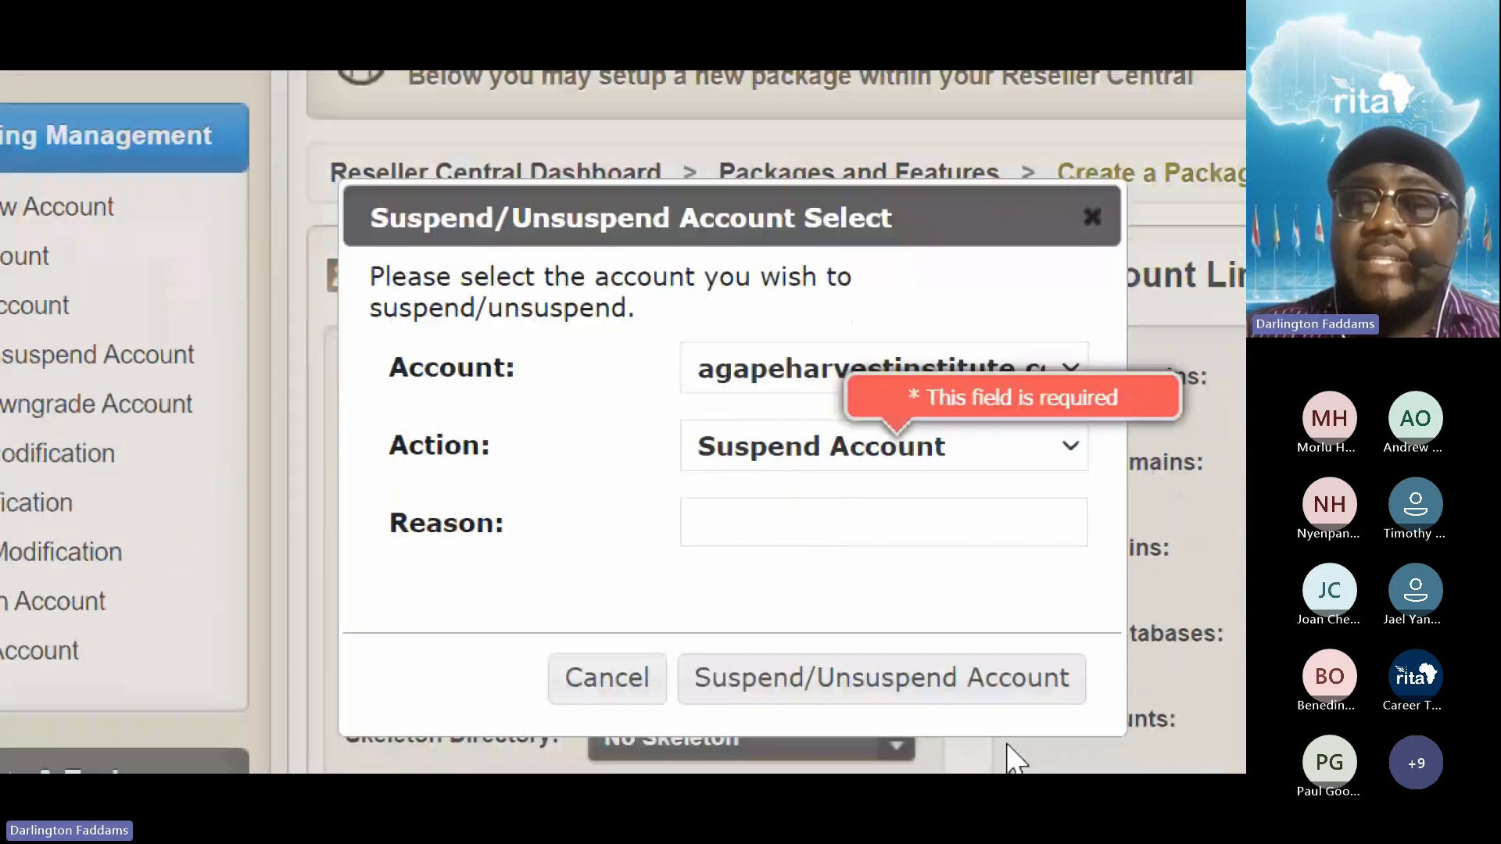
{"action": "left_click", "coordinate": [811, 517]}
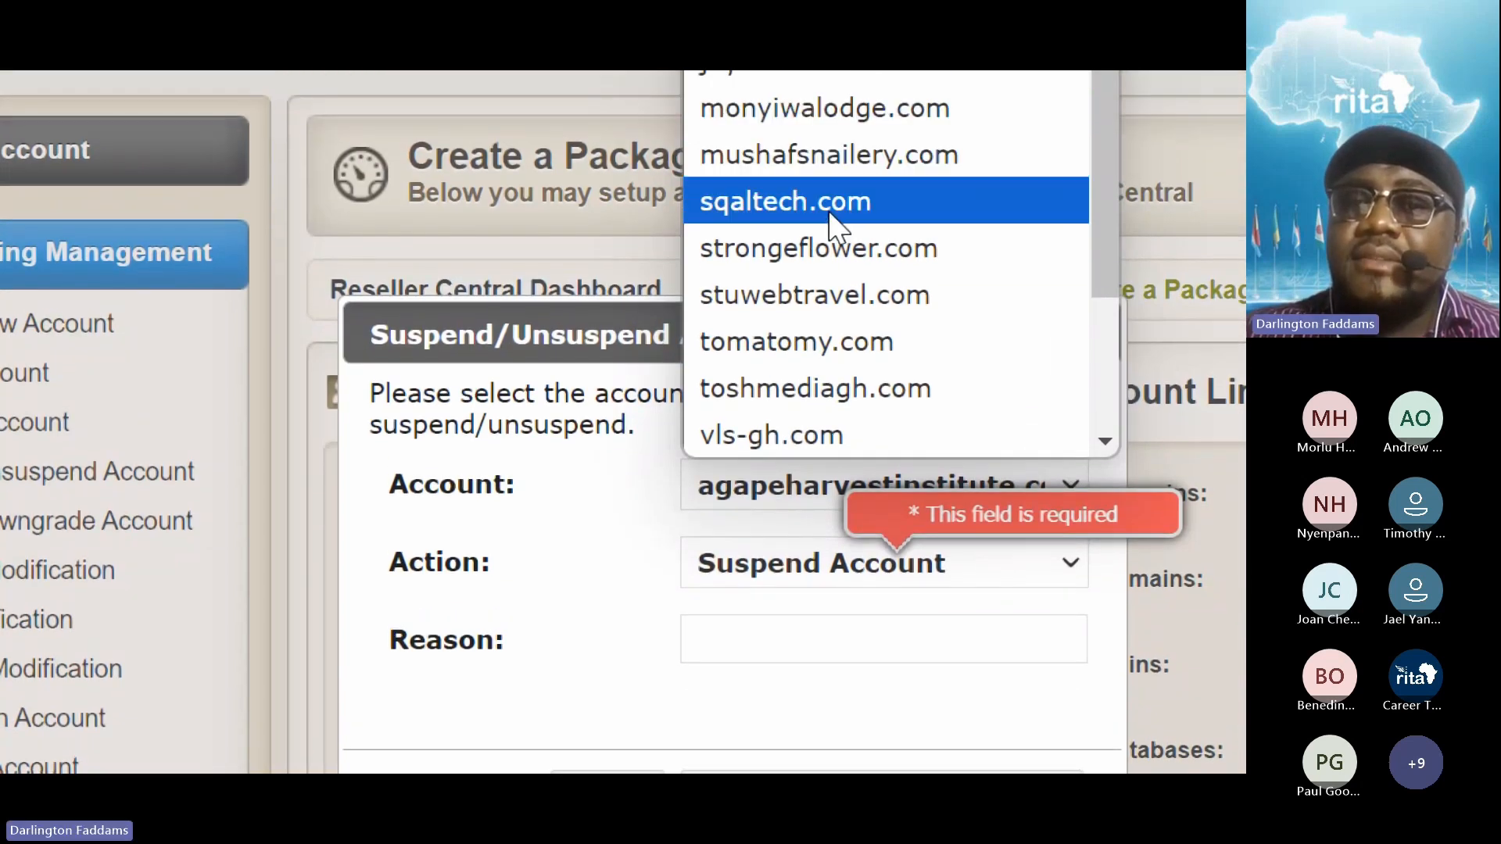
{"action": "left_click", "coordinate": [832, 288]}
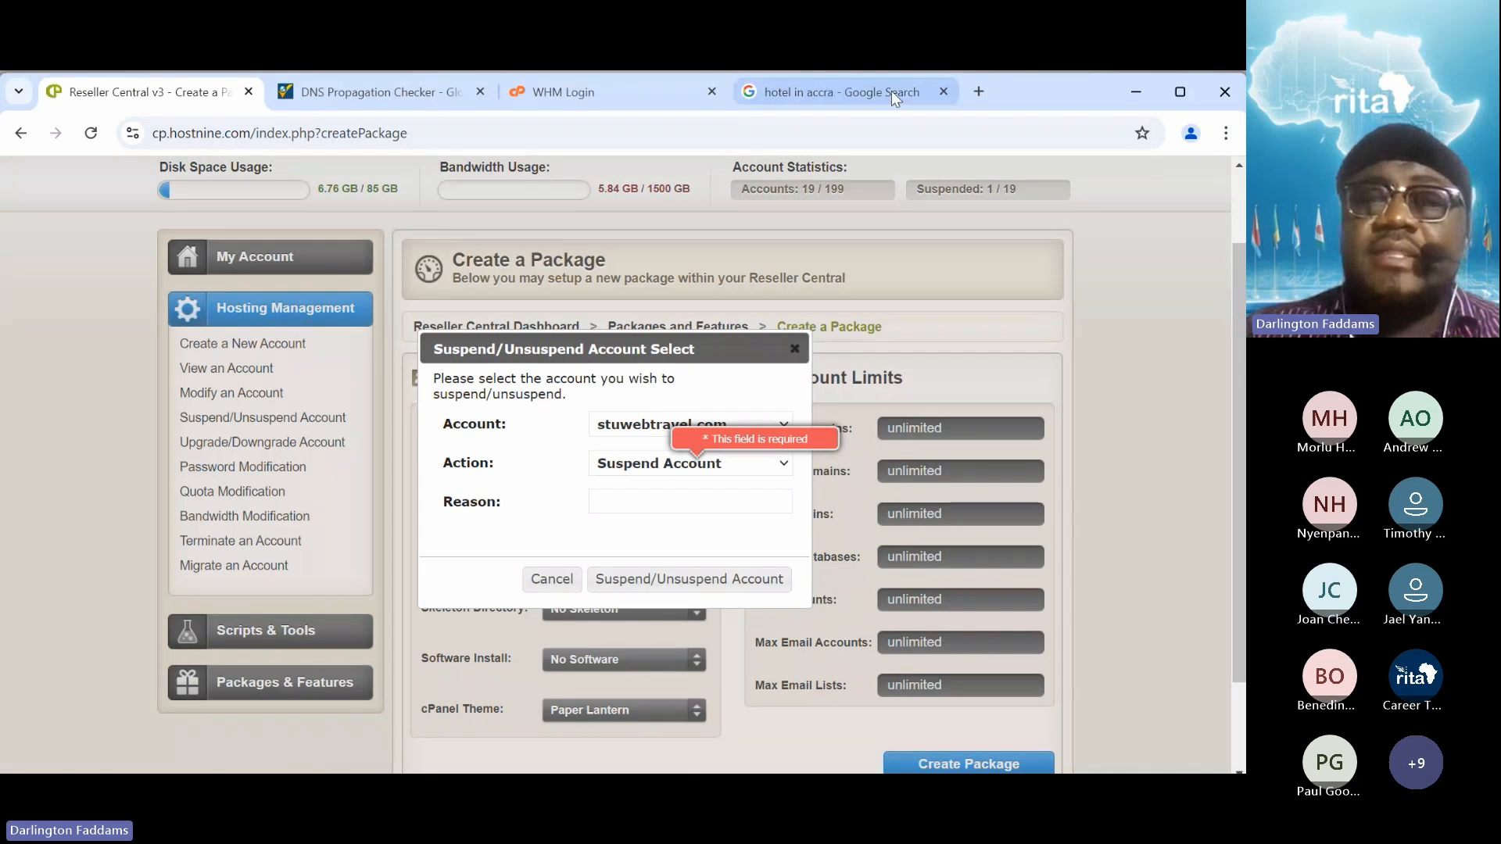
- Open stuwebtravel.com in a new browser tab
{"action": "left_click", "coordinate": [979, 91]}
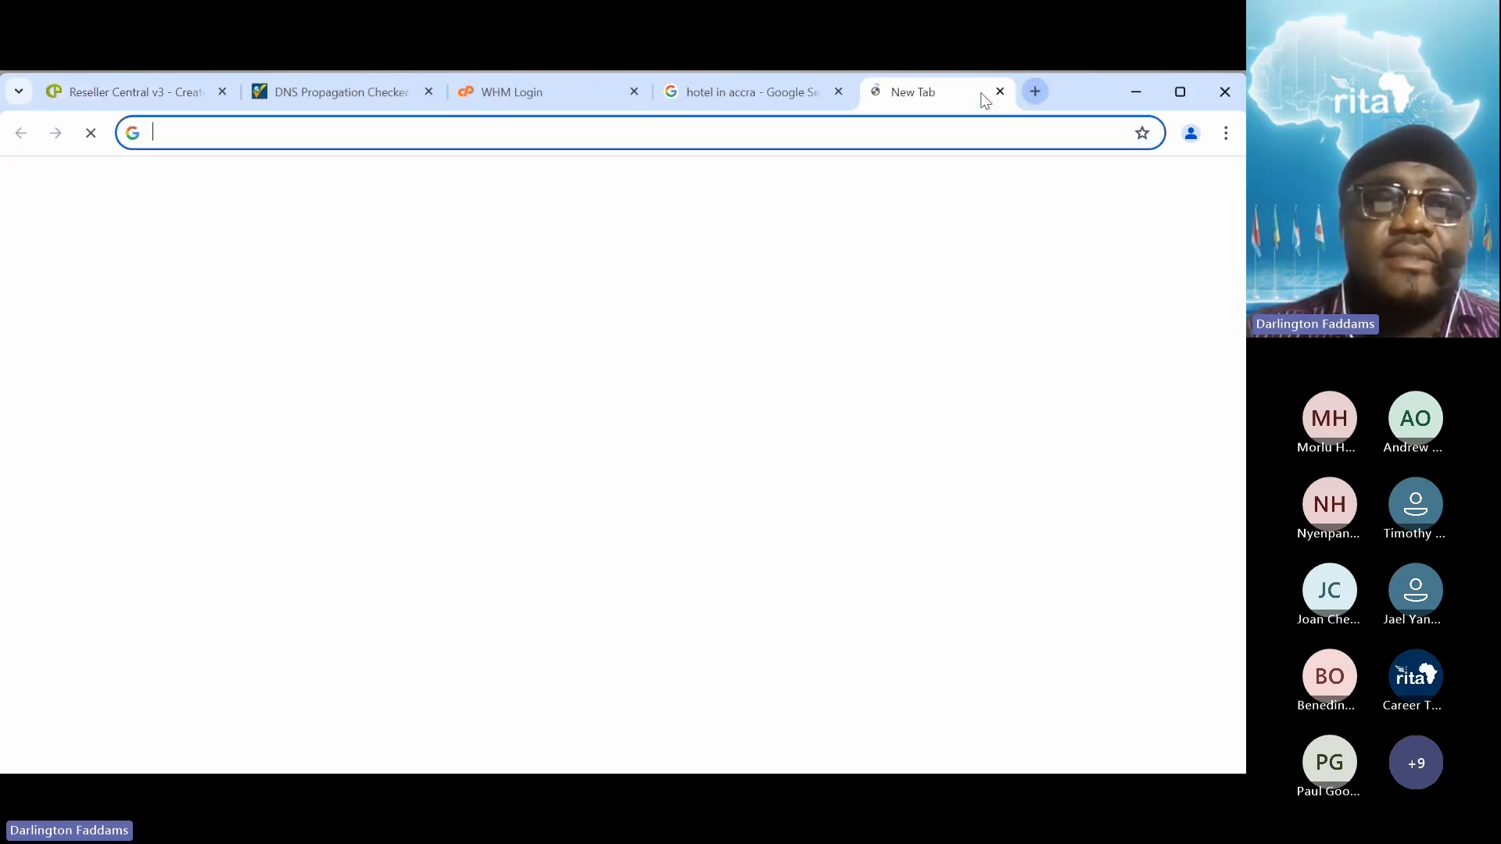
{"action": "type", "text": "stuwebtra"}
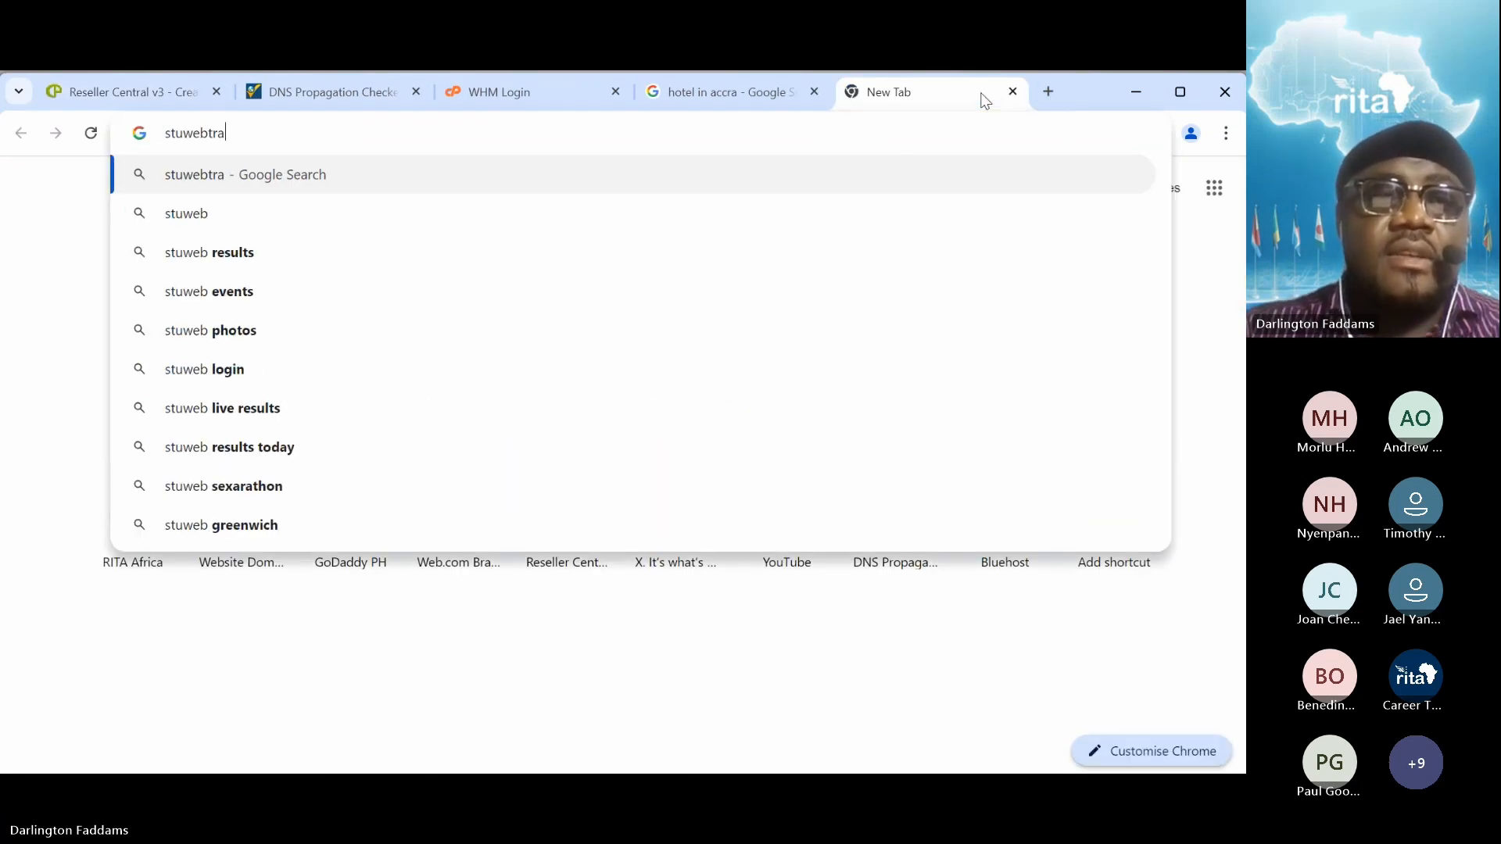
{"action": "type", "text": "vel.com"}
{"action": "key", "text": "Return"}
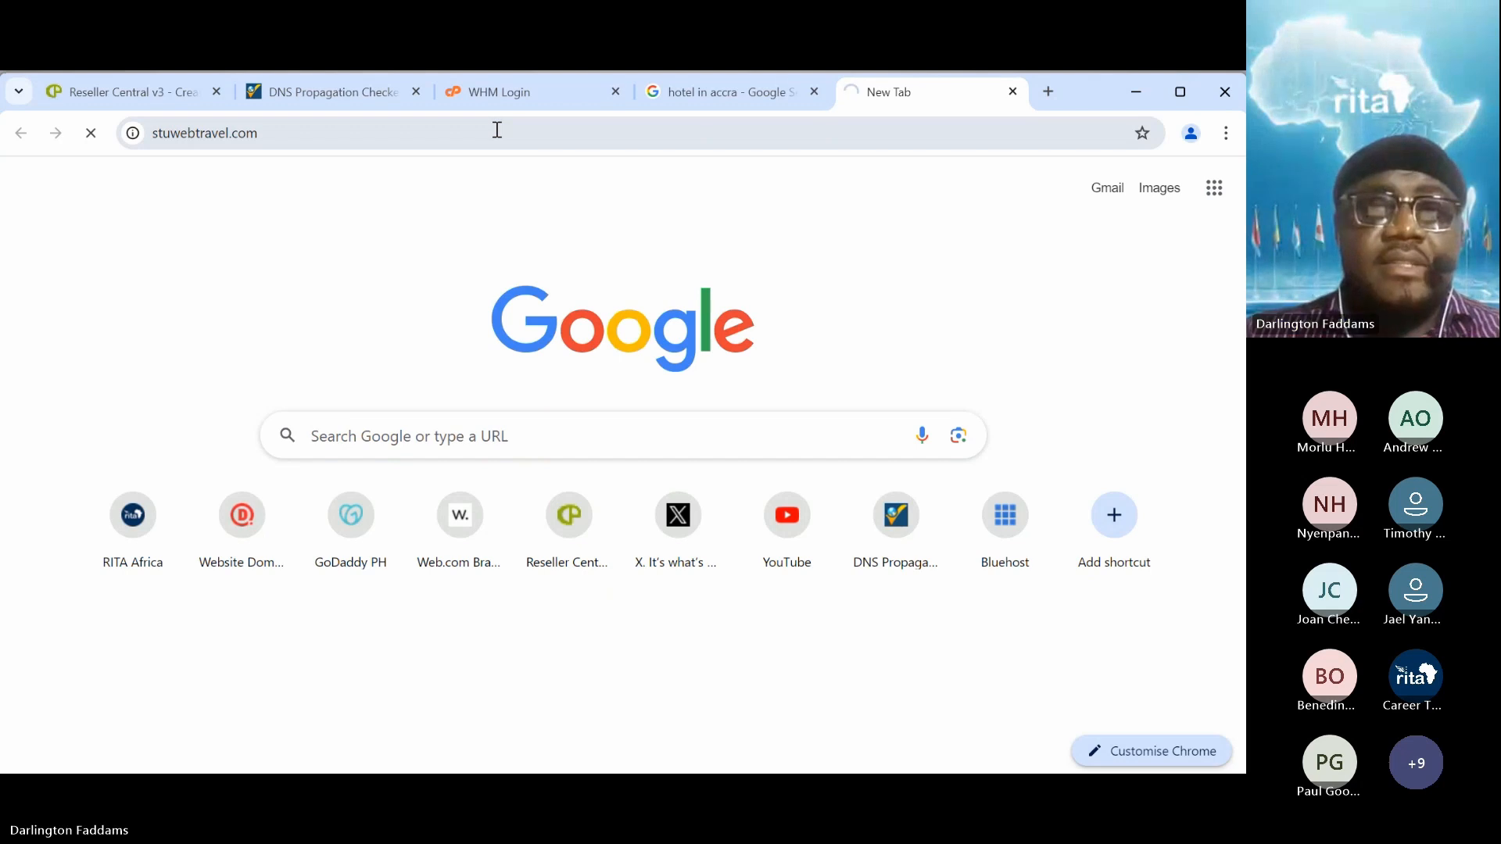
{"action": "left_click", "coordinate": [359, 126]}
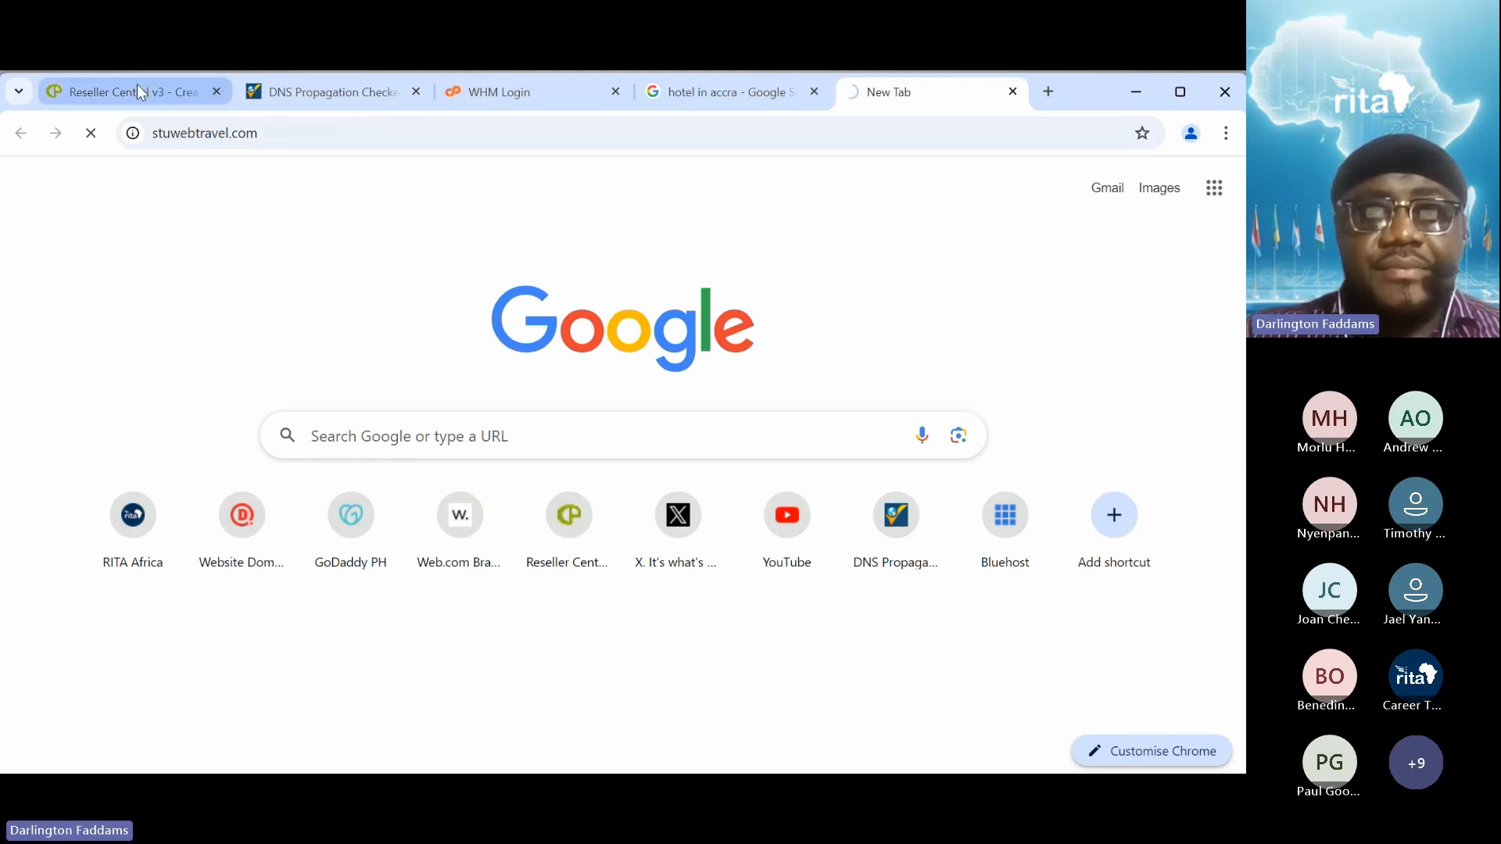
- Return to Reseller Central and change the account to suspend to monyiwalodge.com, placing the cursor in Reason
{"action": "mouse_move", "coordinate": [137, 86]}
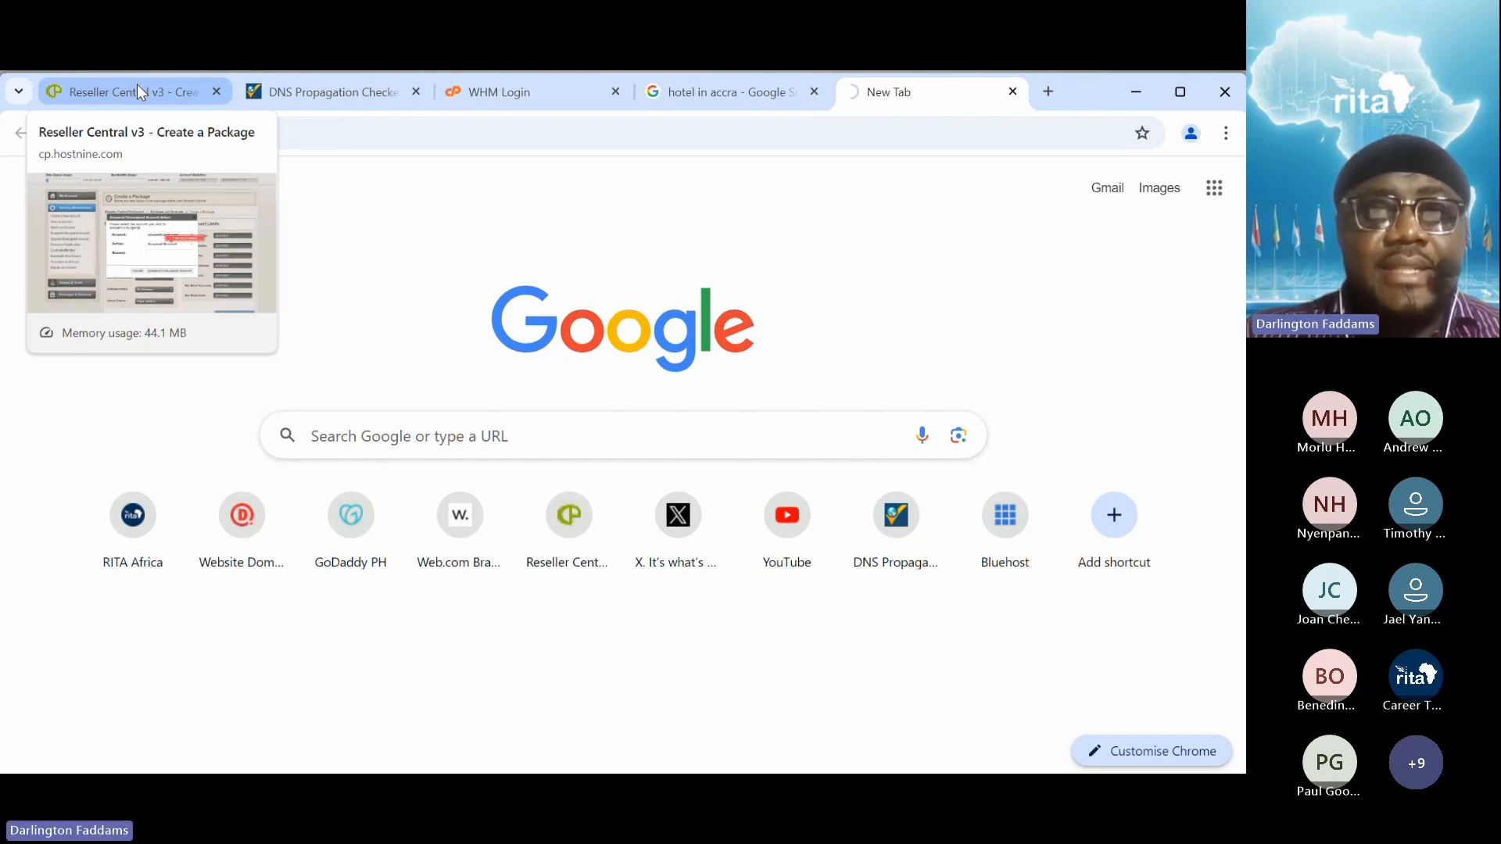
{"action": "left_click", "coordinate": [138, 85]}
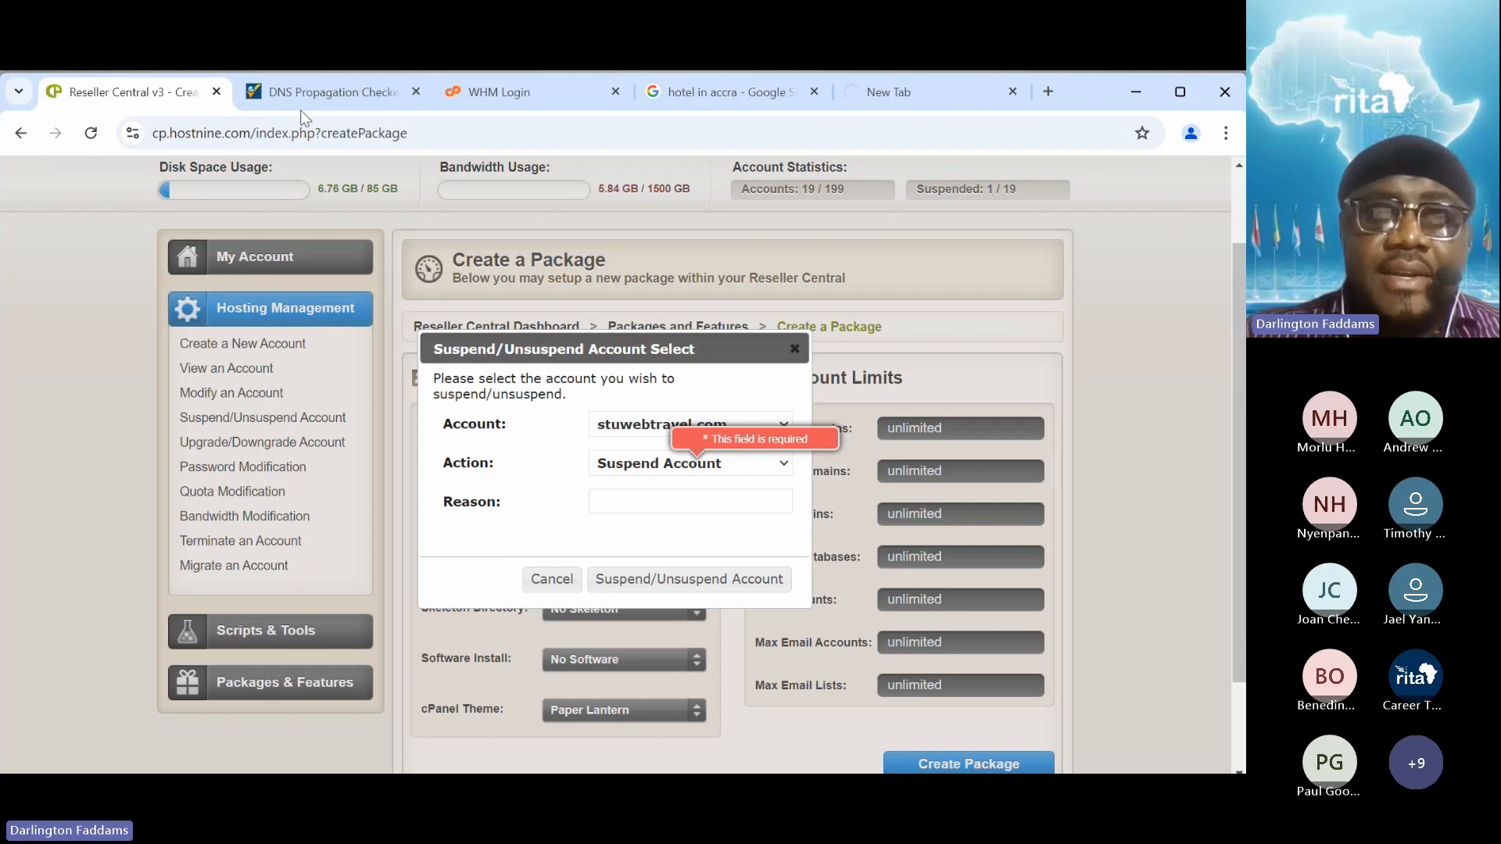
{"action": "left_click", "coordinate": [626, 424]}
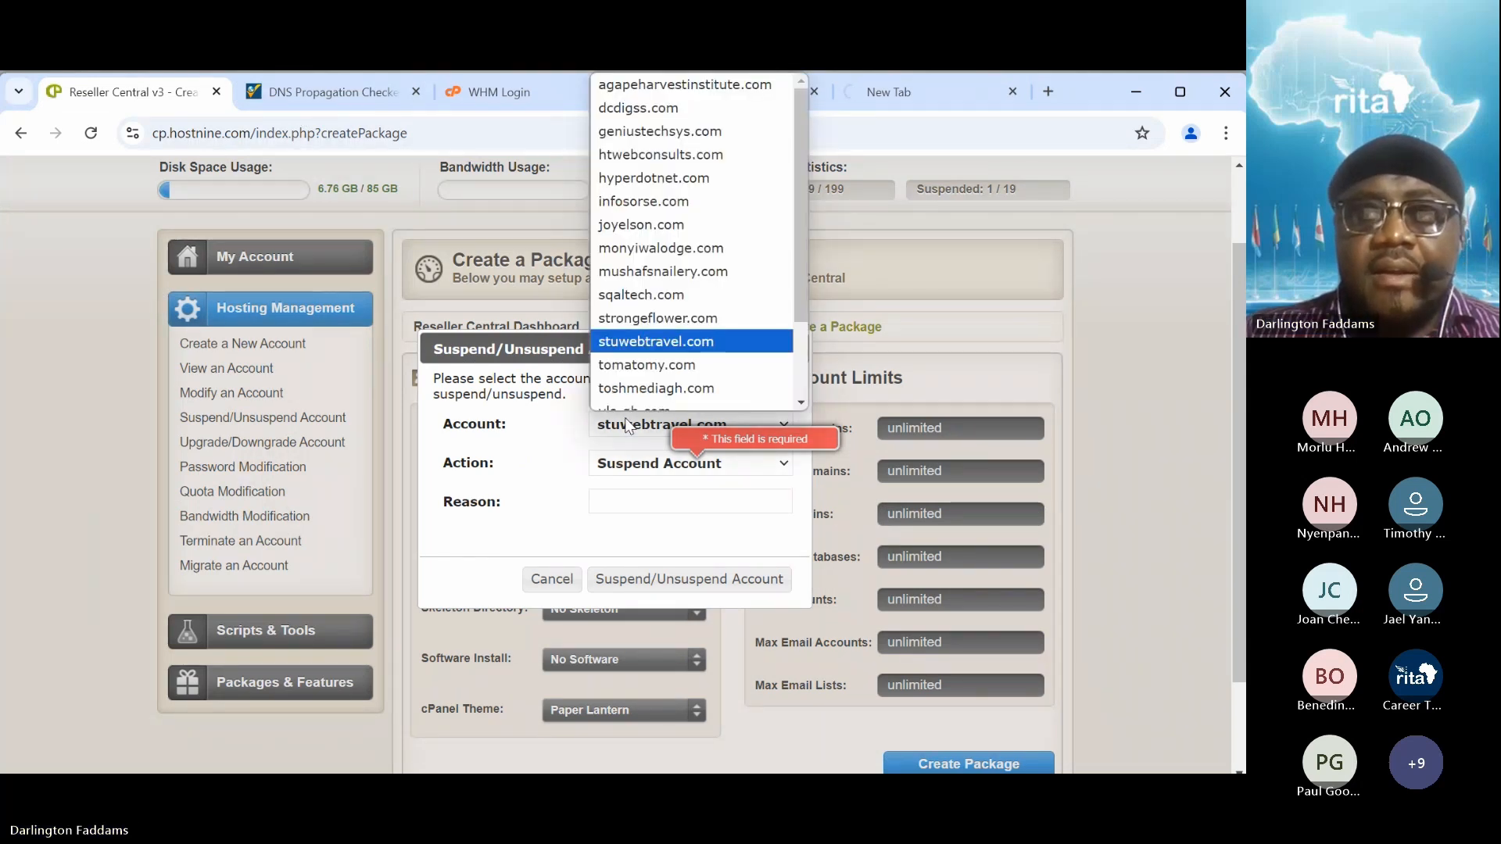
{"action": "scroll", "coordinate": [656, 336], "scroll_direction": "down", "scroll_amount": 1}
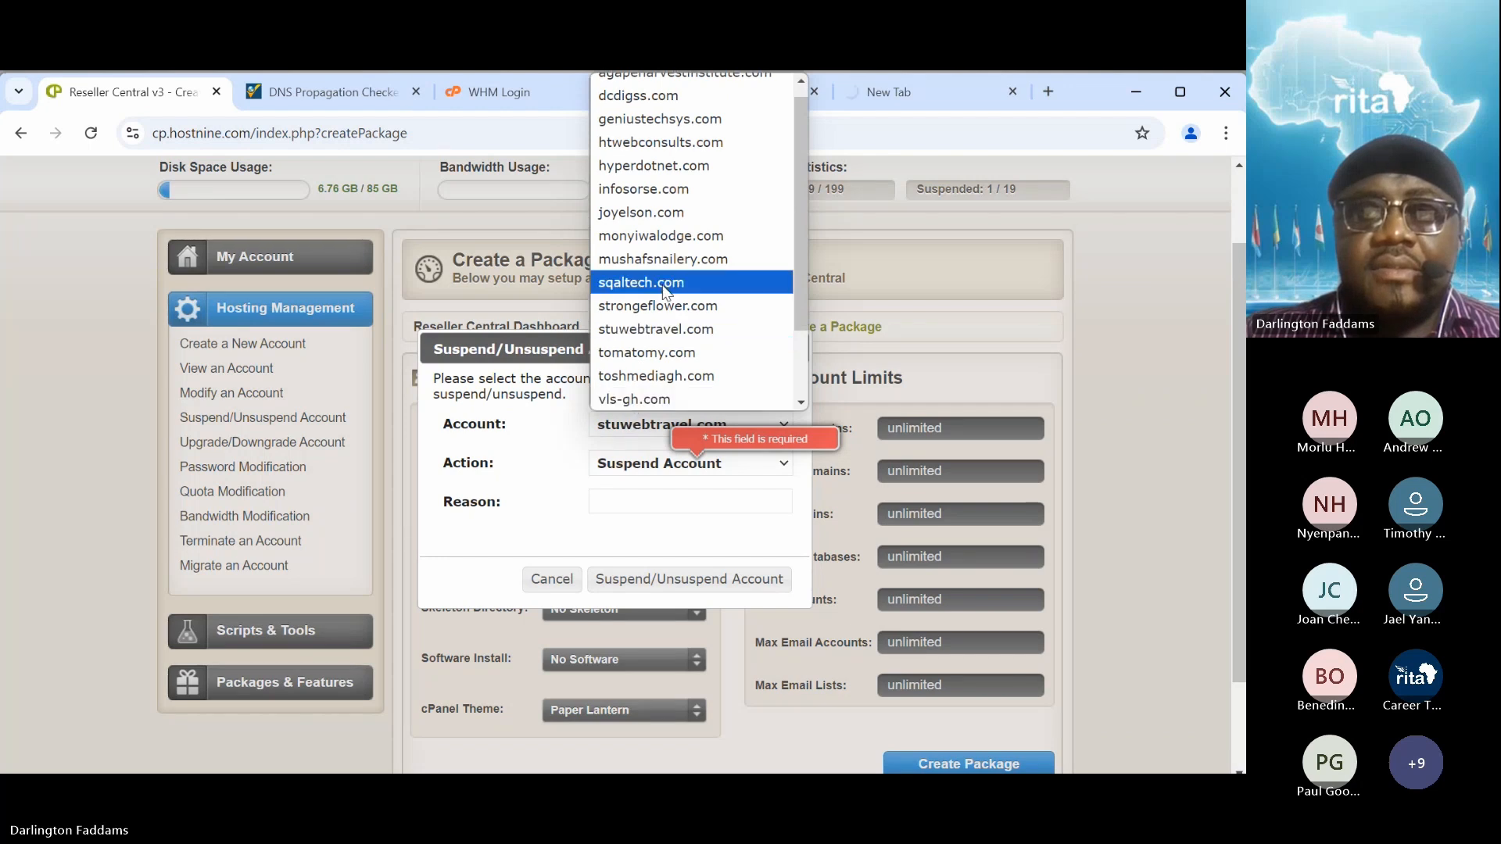
{"action": "left_click", "coordinate": [665, 236]}
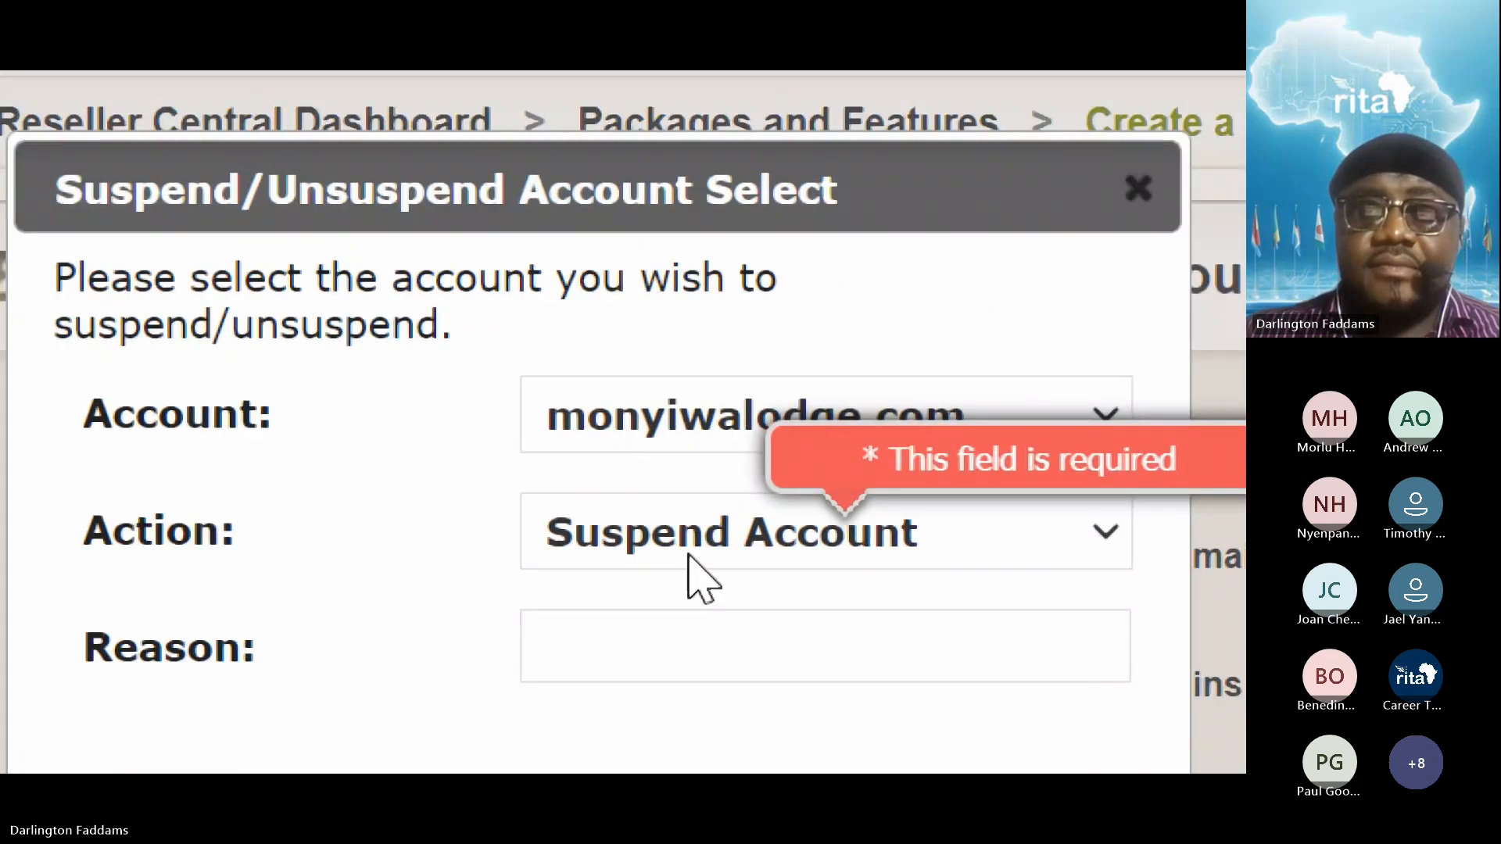
{"action": "left_click", "coordinate": [673, 662]}
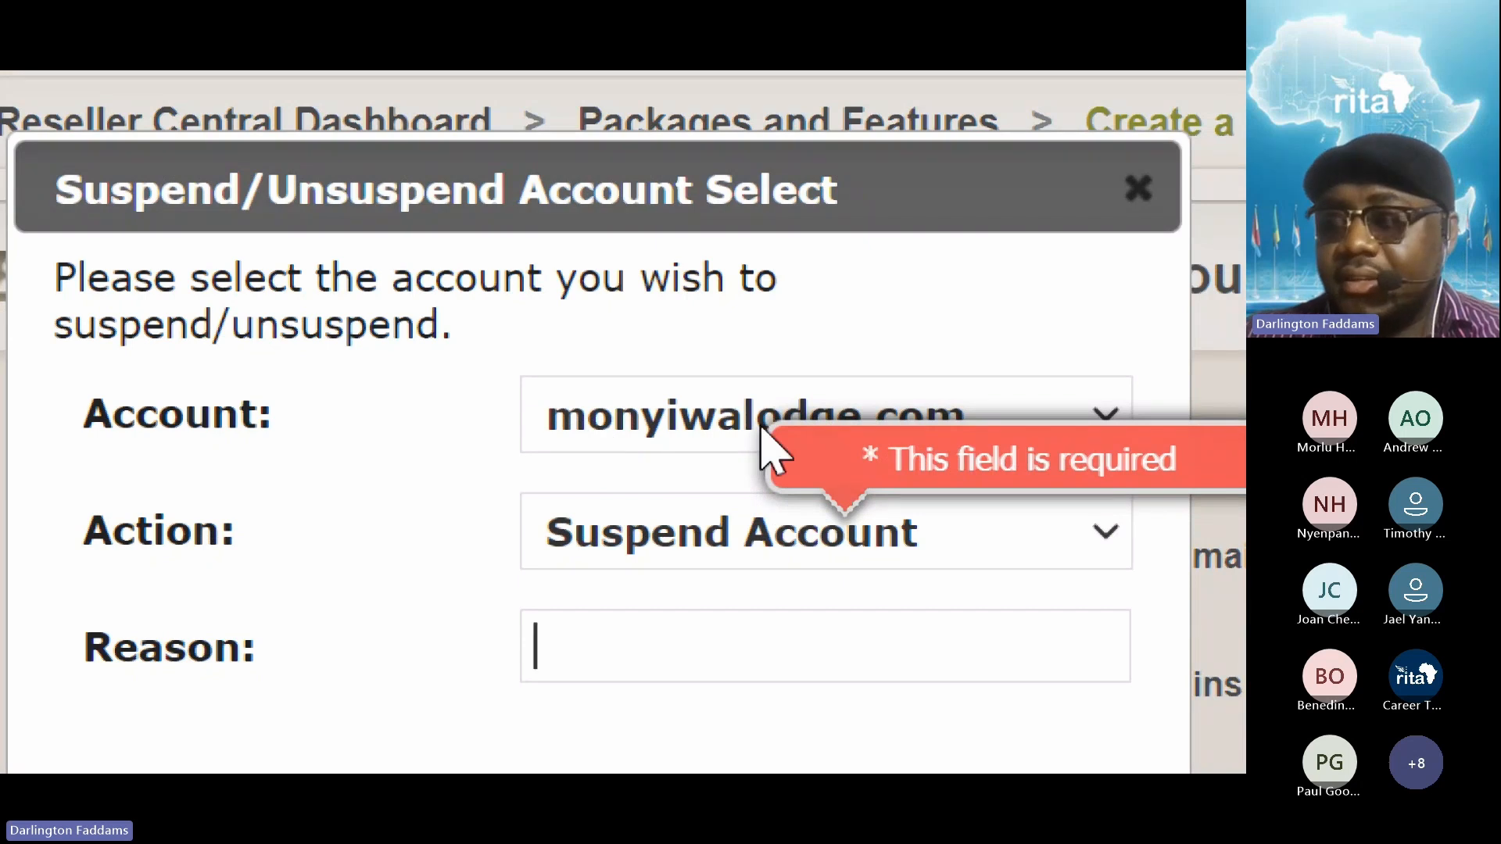
{"action": "key", "text": "super+minus"}
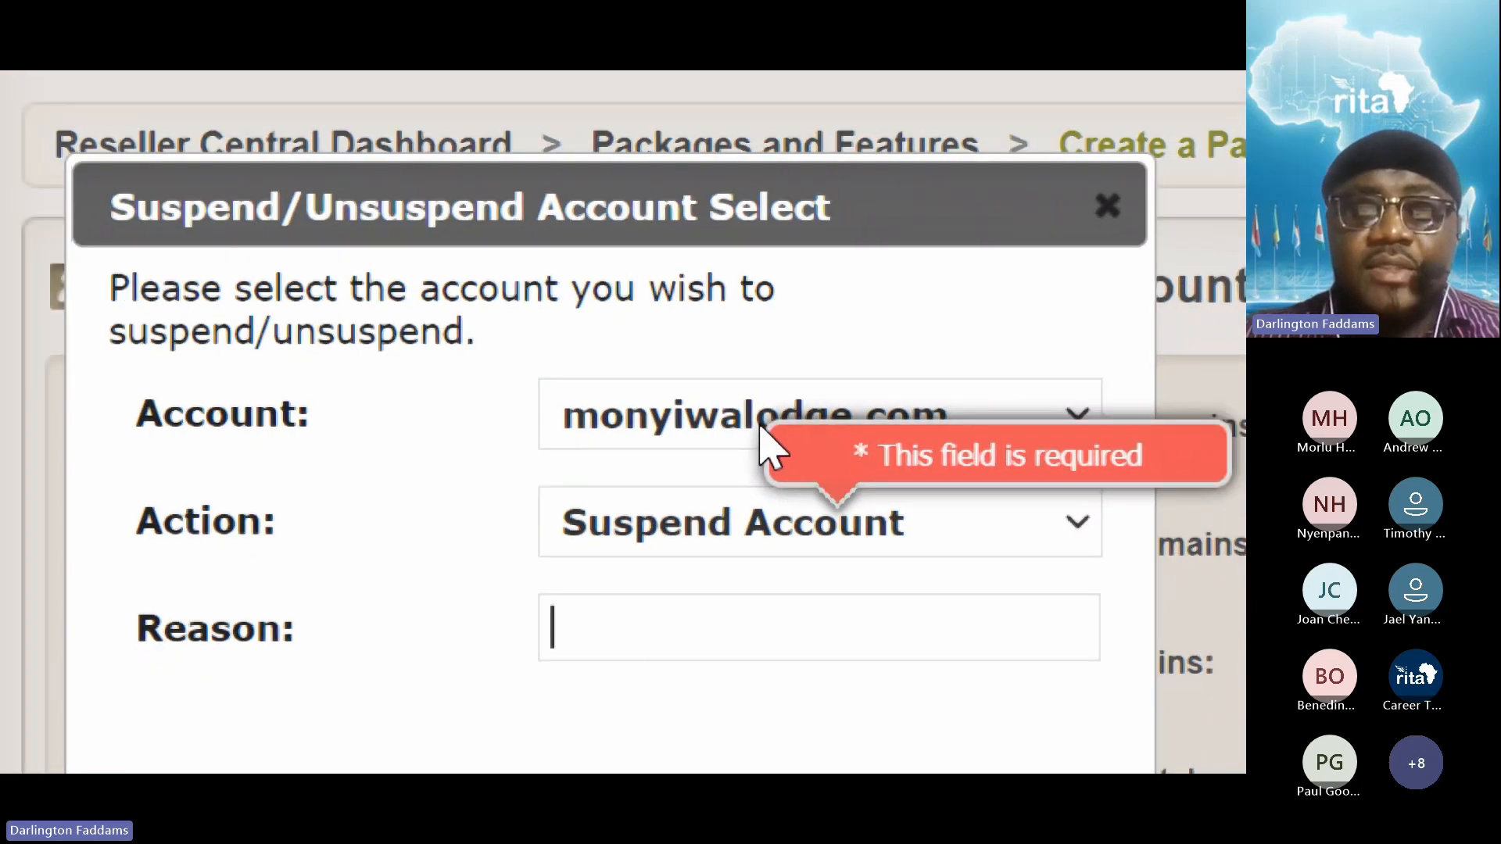
{"action": "key", "text": "super+minus"}
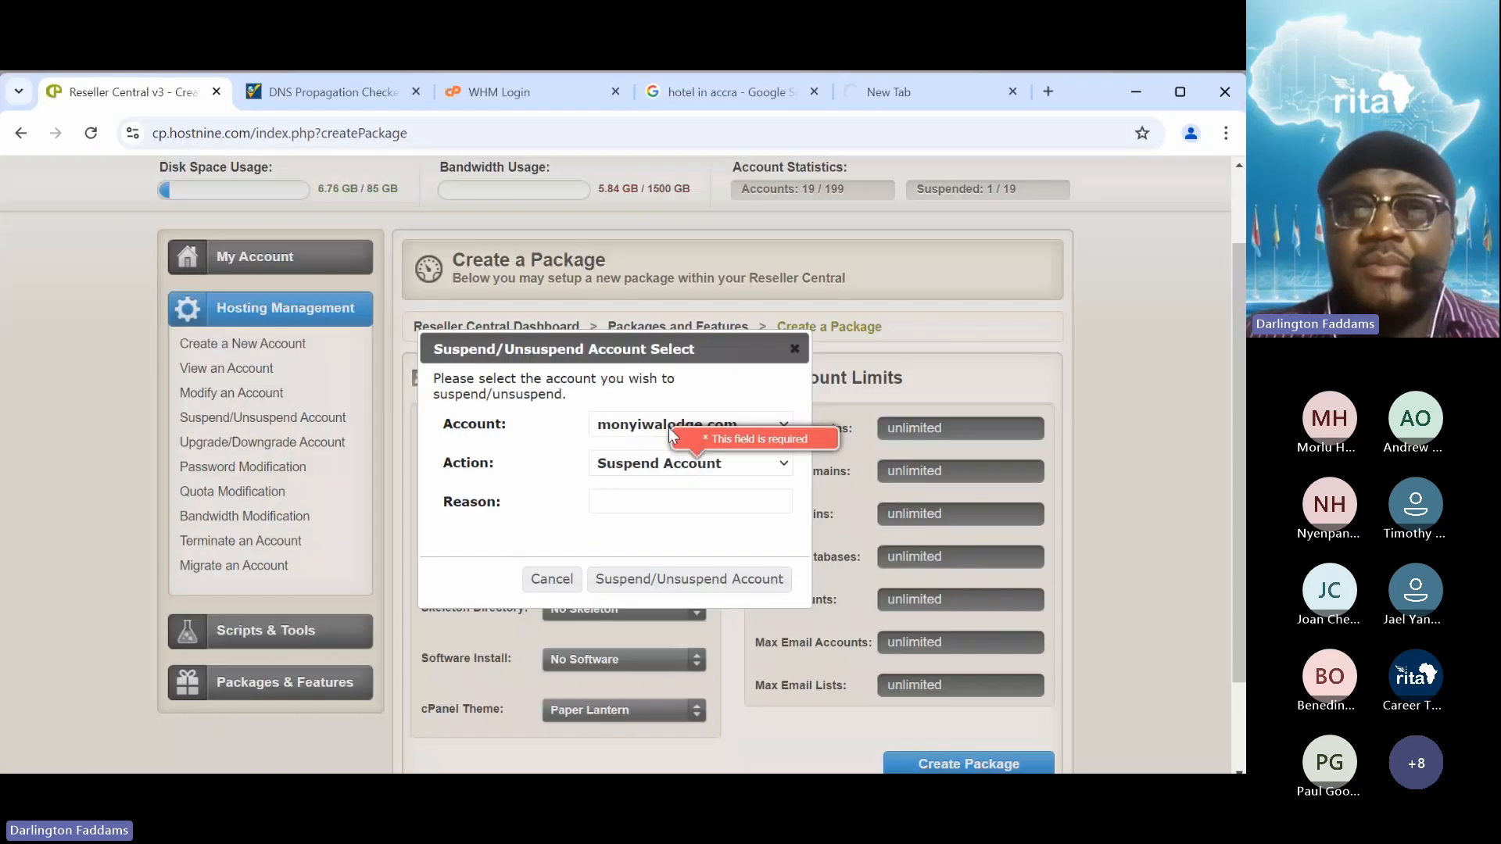
- Open monyiwalodge.com in another new tab and browse its homepage
{"action": "left_click", "coordinate": [1050, 92]}
{"action": "type", "text": "monyiw"}
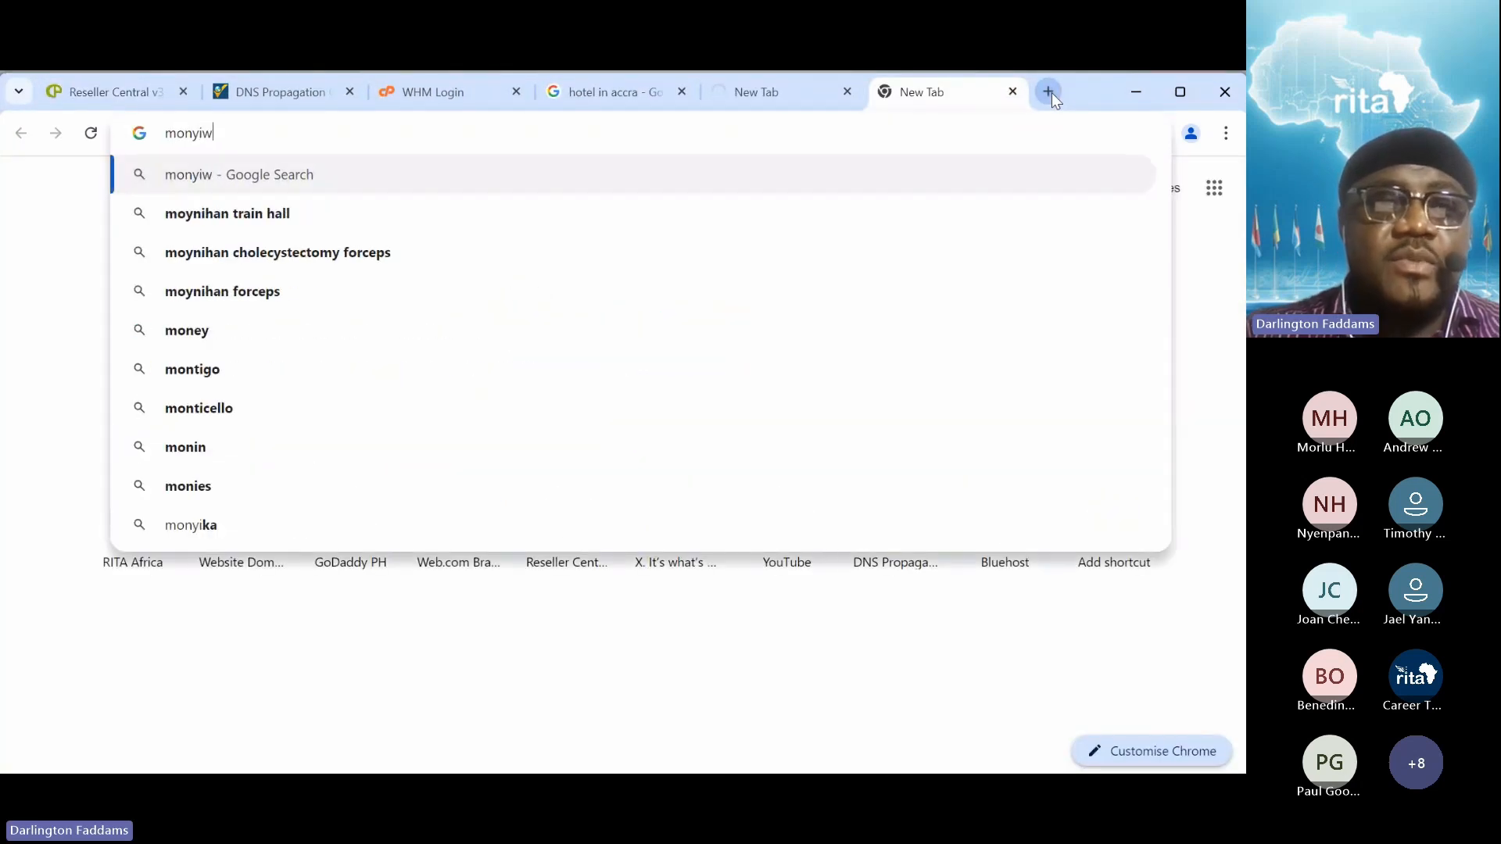
{"action": "type", "text": "alodge.com"}
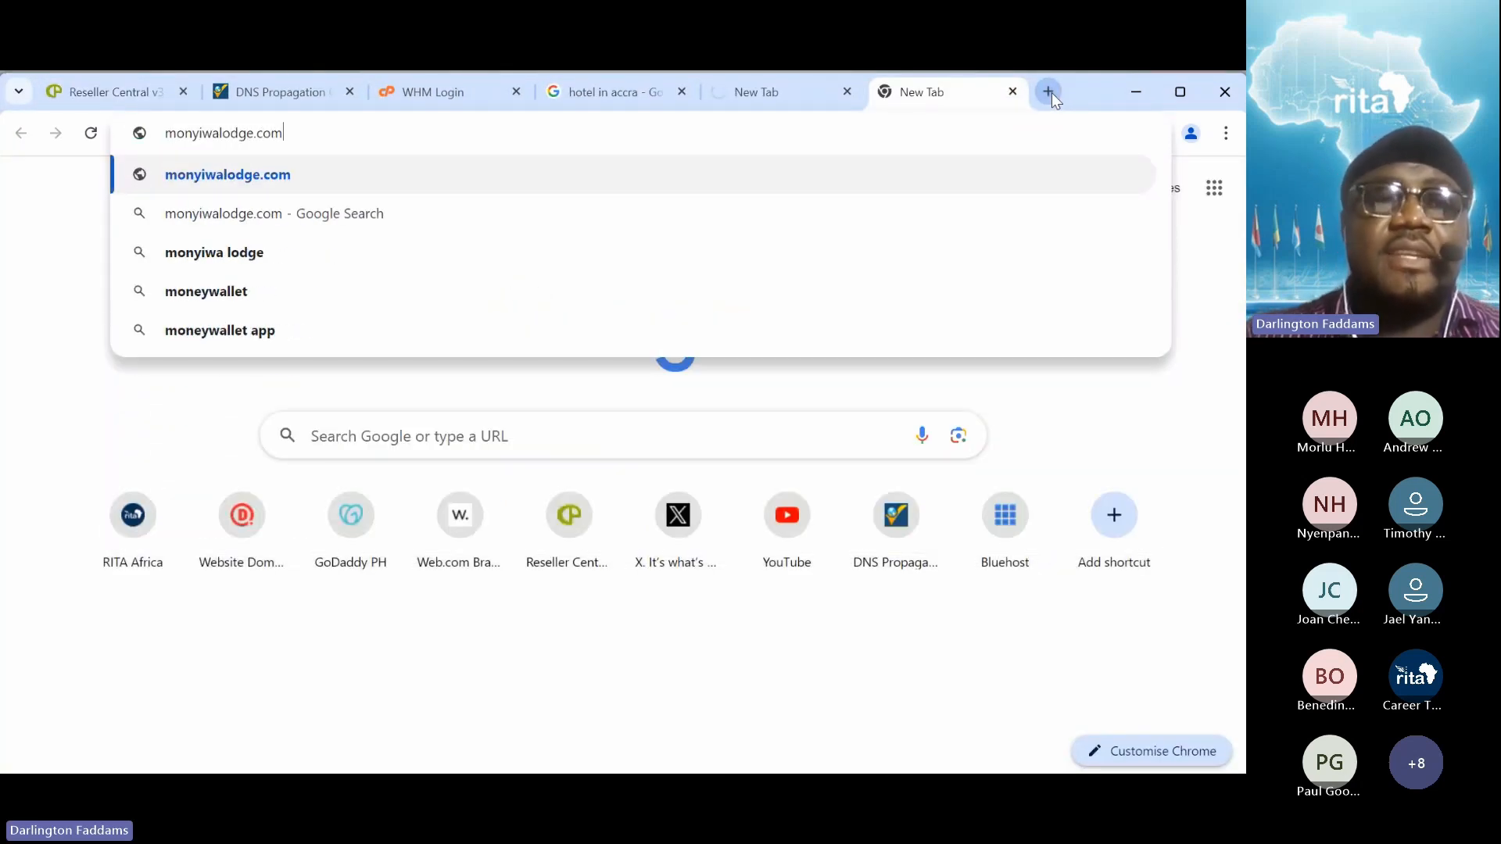
{"action": "key", "text": "Return"}
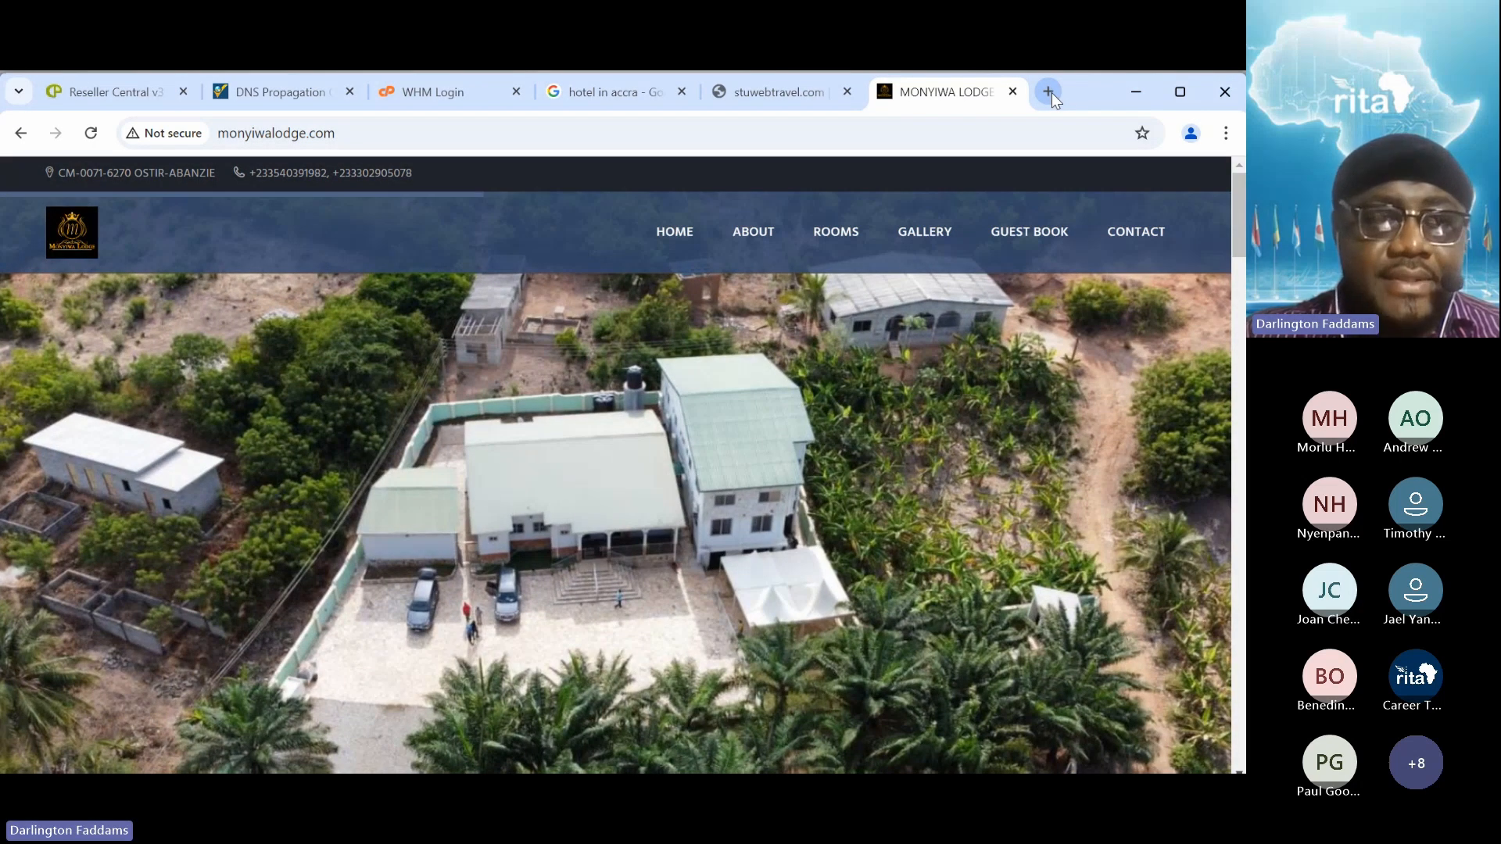
{"action": "scroll", "coordinate": [682, 438], "scroll_direction": "down", "scroll_amount": 1}
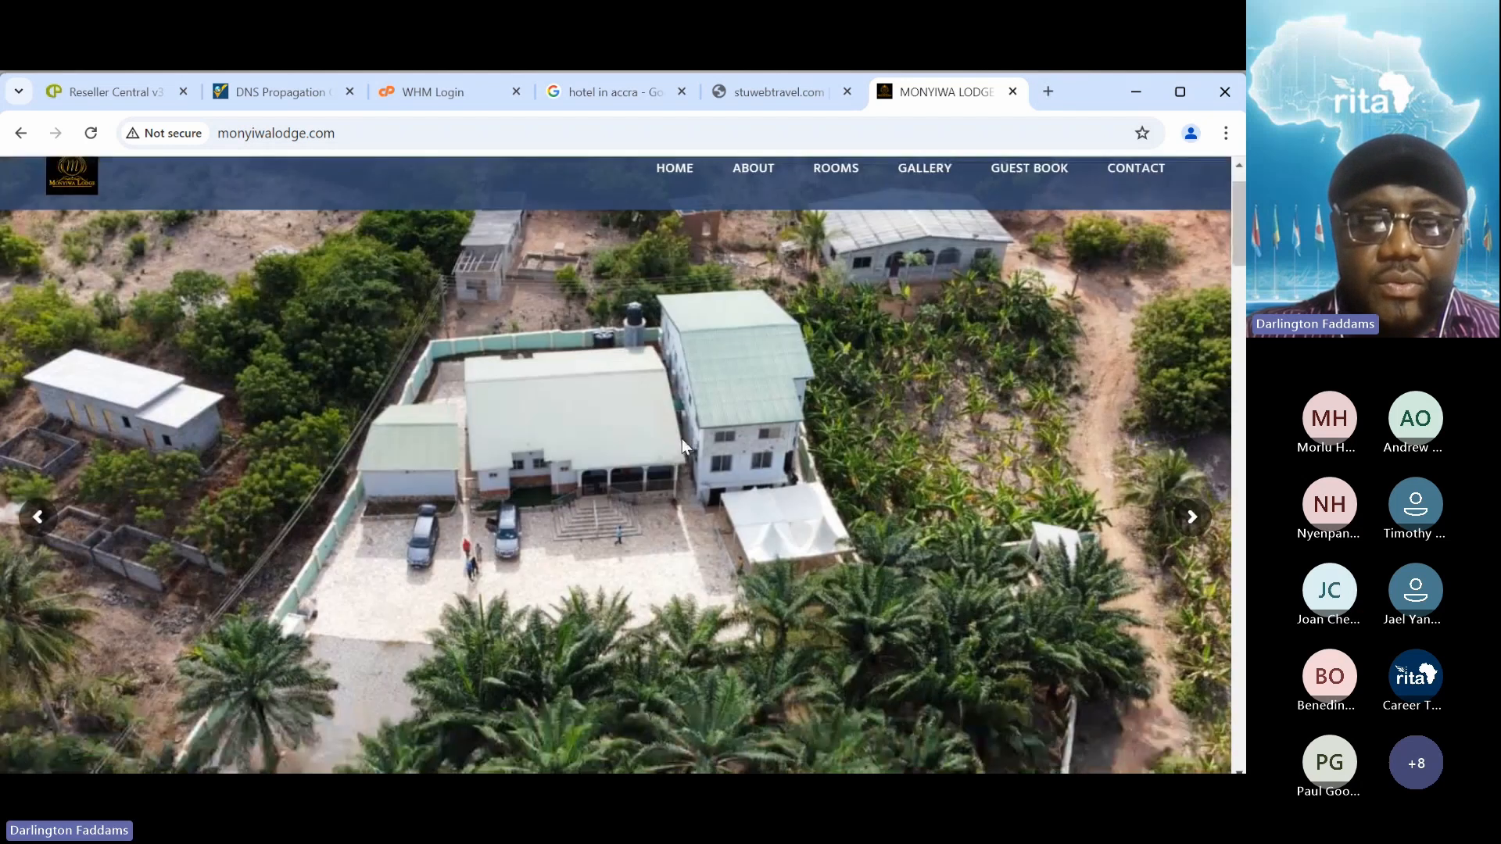
- Scroll through the monyiwalodge.com homepage sections
{"action": "scroll", "coordinate": [682, 439], "scroll_direction": "down", "scroll_amount": 15}
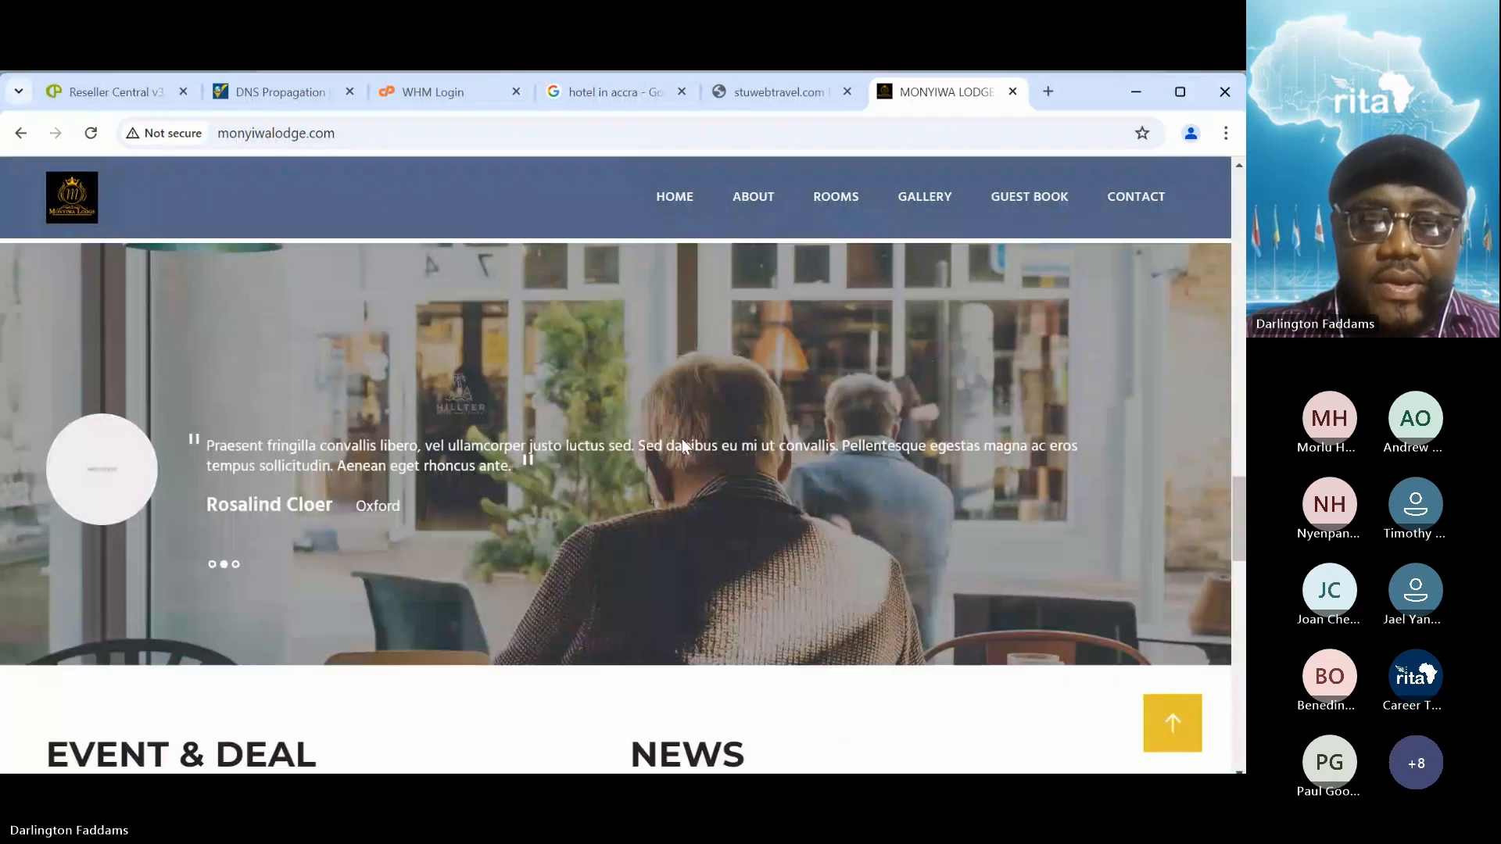
{"action": "scroll", "coordinate": [682, 446], "scroll_direction": "down", "scroll_amount": 12}
{"action": "scroll", "coordinate": [682, 448], "scroll_direction": "up", "scroll_amount": 5}
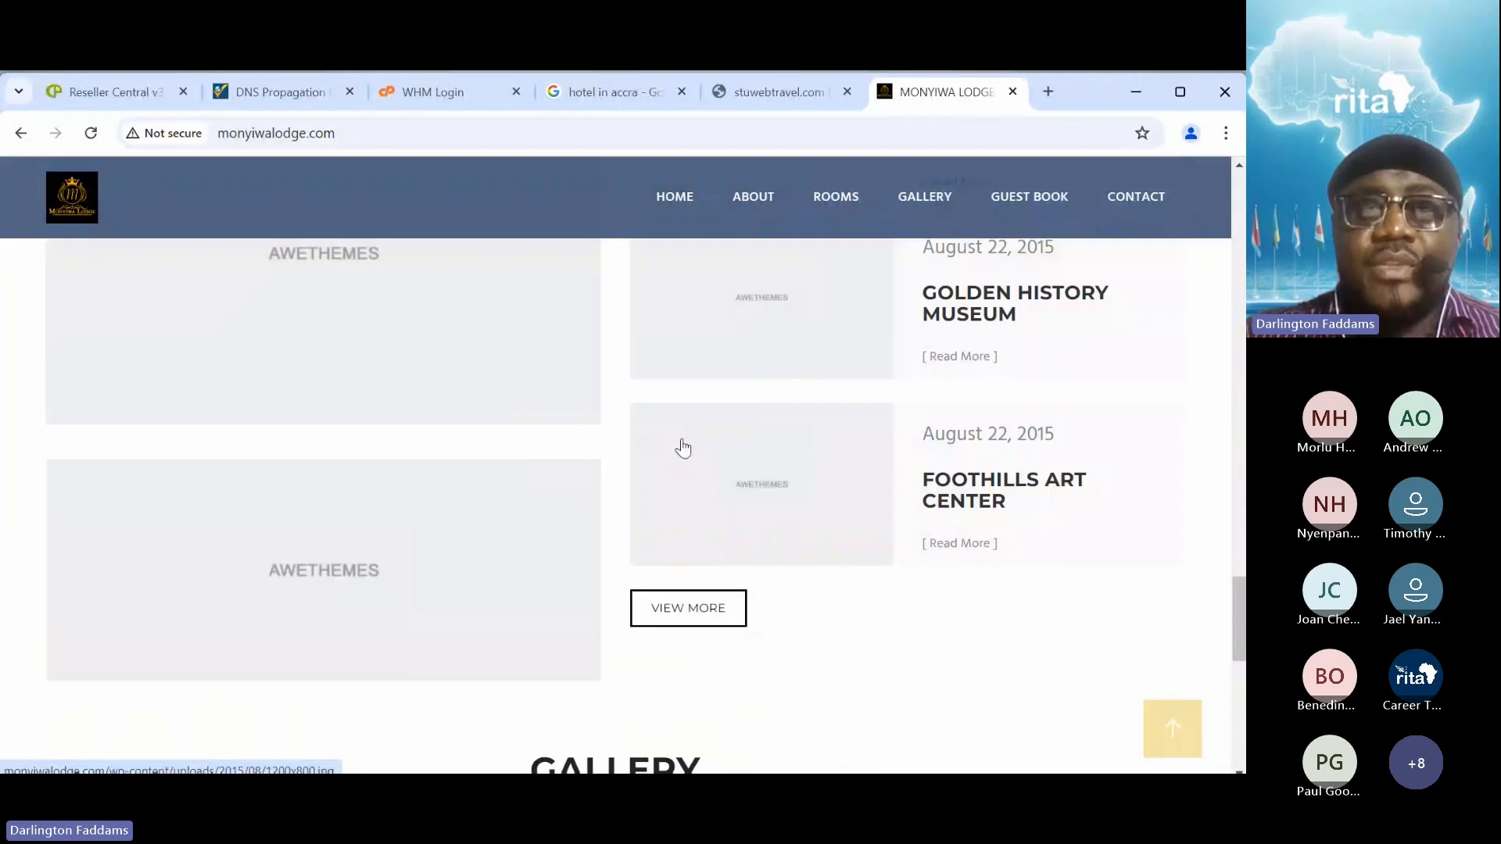
{"action": "scroll", "coordinate": [682, 448], "scroll_direction": "up", "scroll_amount": 20}
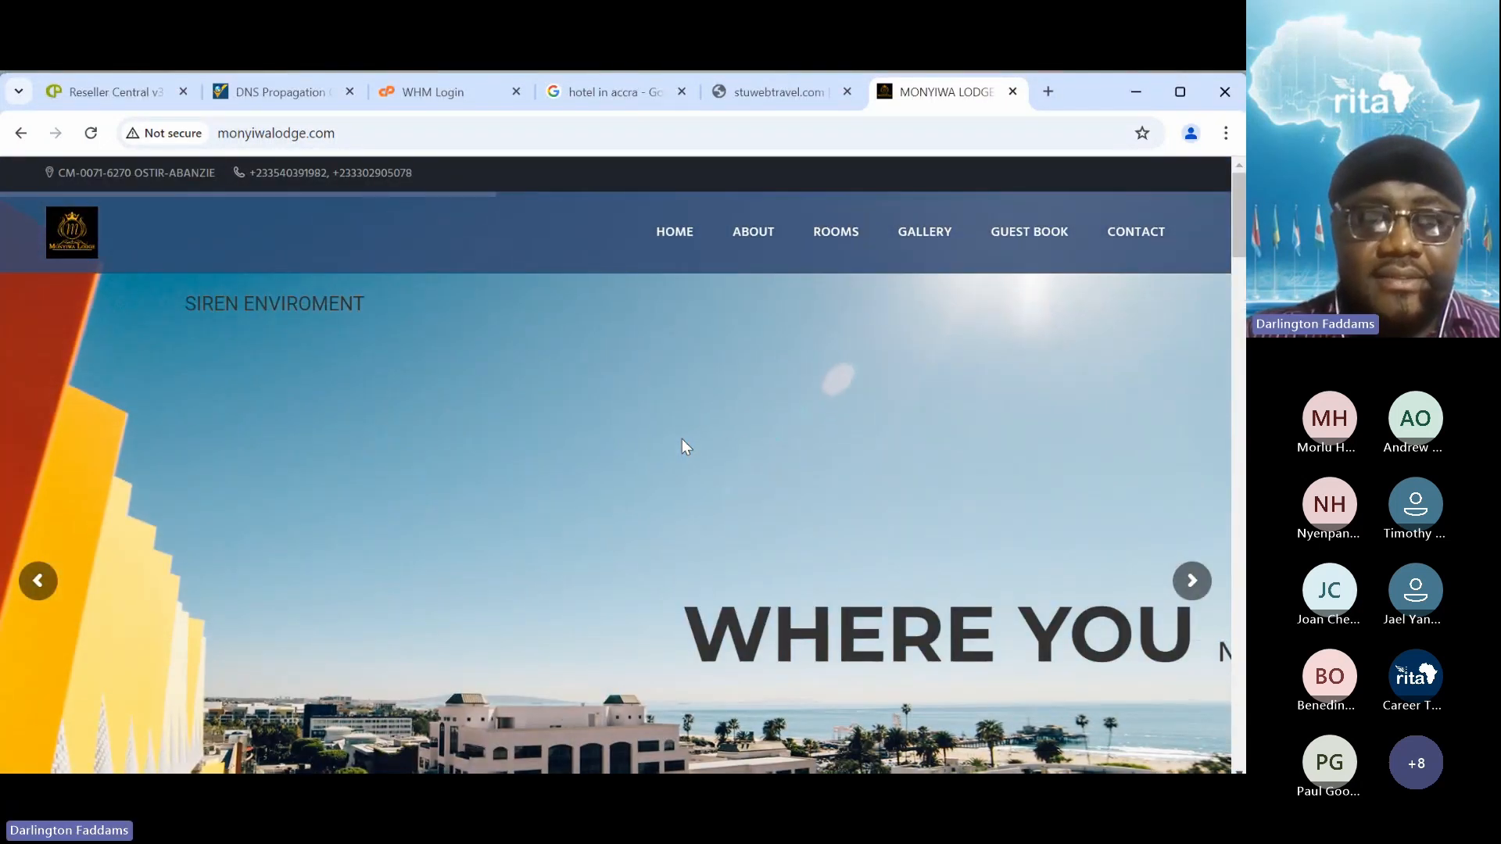
- Suspend the monyiwalodge.com account in Reseller Central with the reason timeout
{"action": "left_click", "coordinate": [121, 93]}
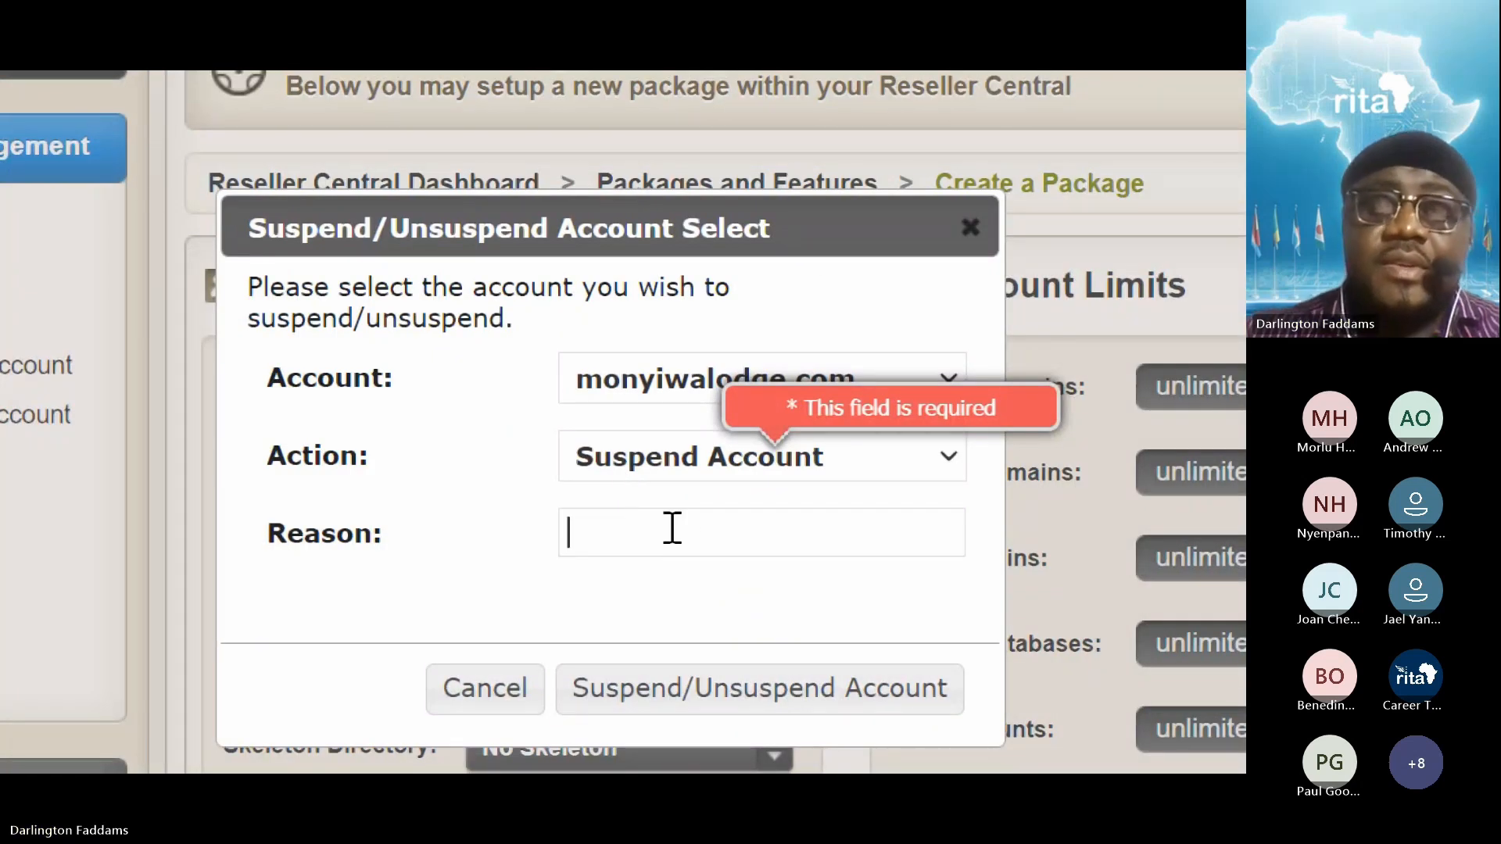
{"action": "type", "text": "timeout"}
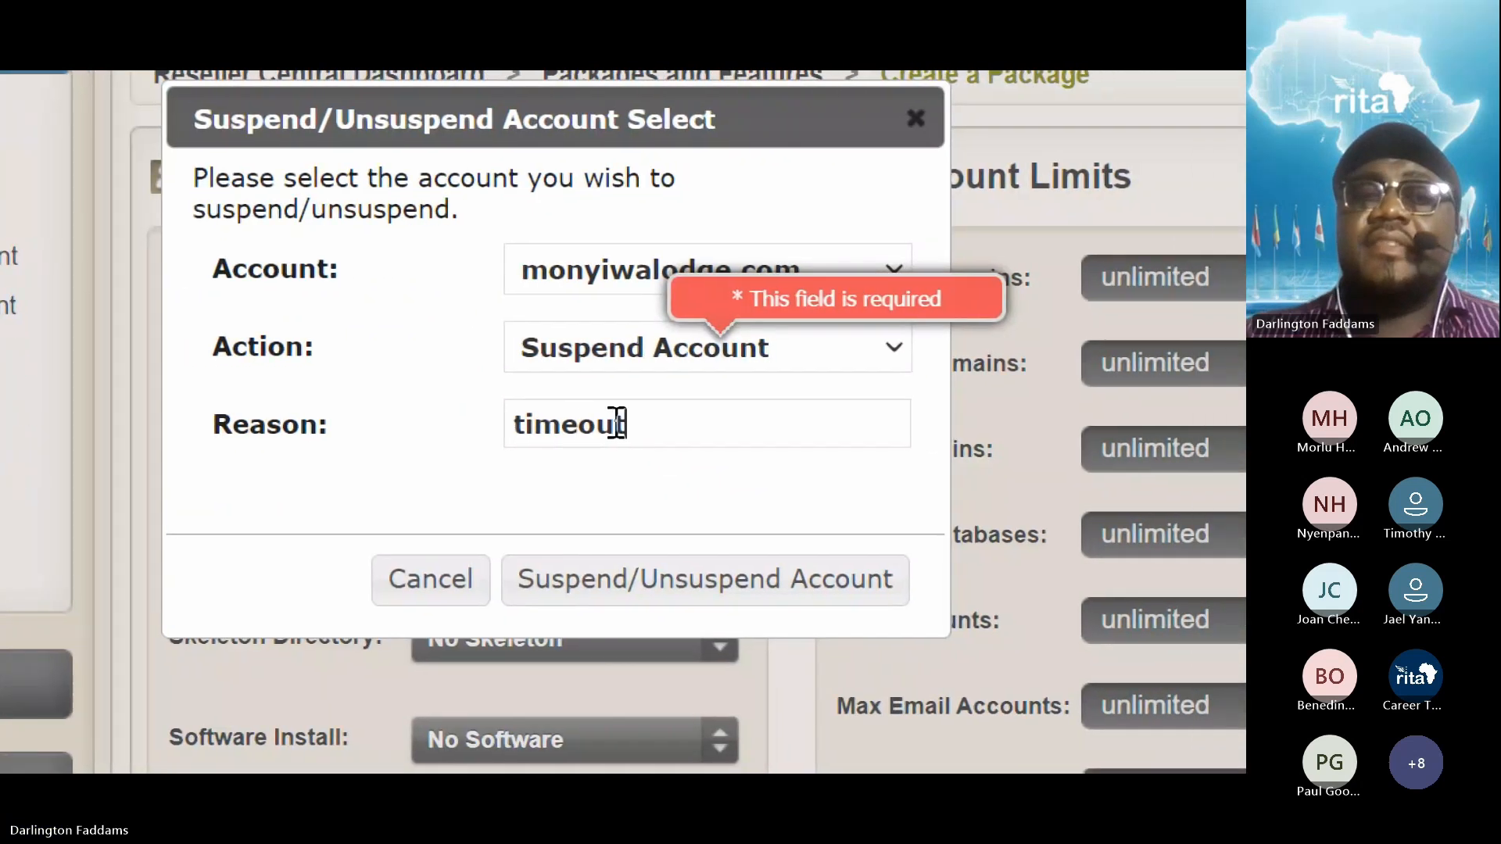
{"action": "left_click", "coordinate": [646, 347]}
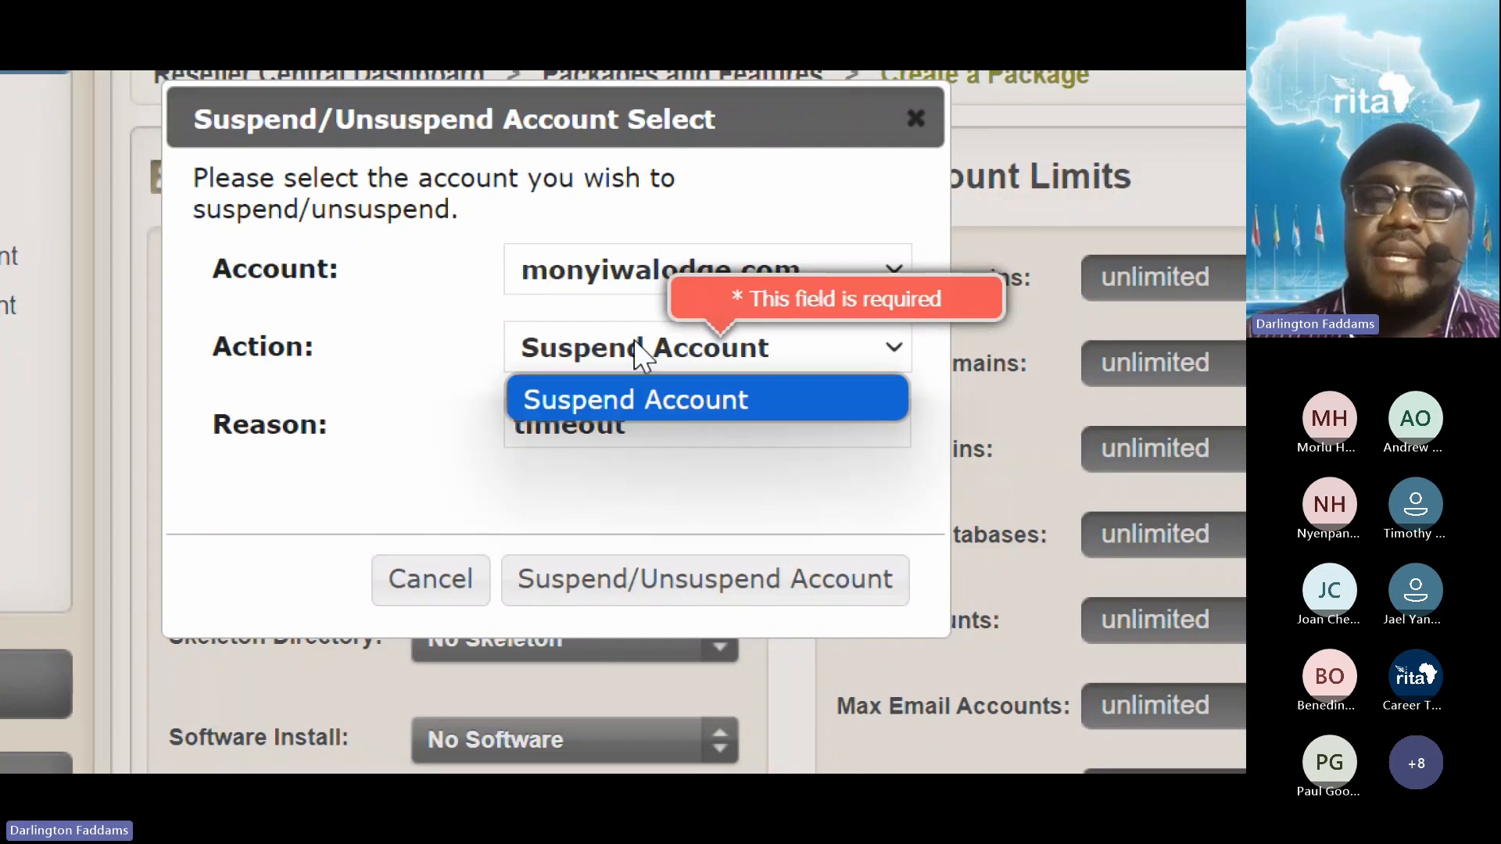
{"action": "left_click", "coordinate": [633, 410]}
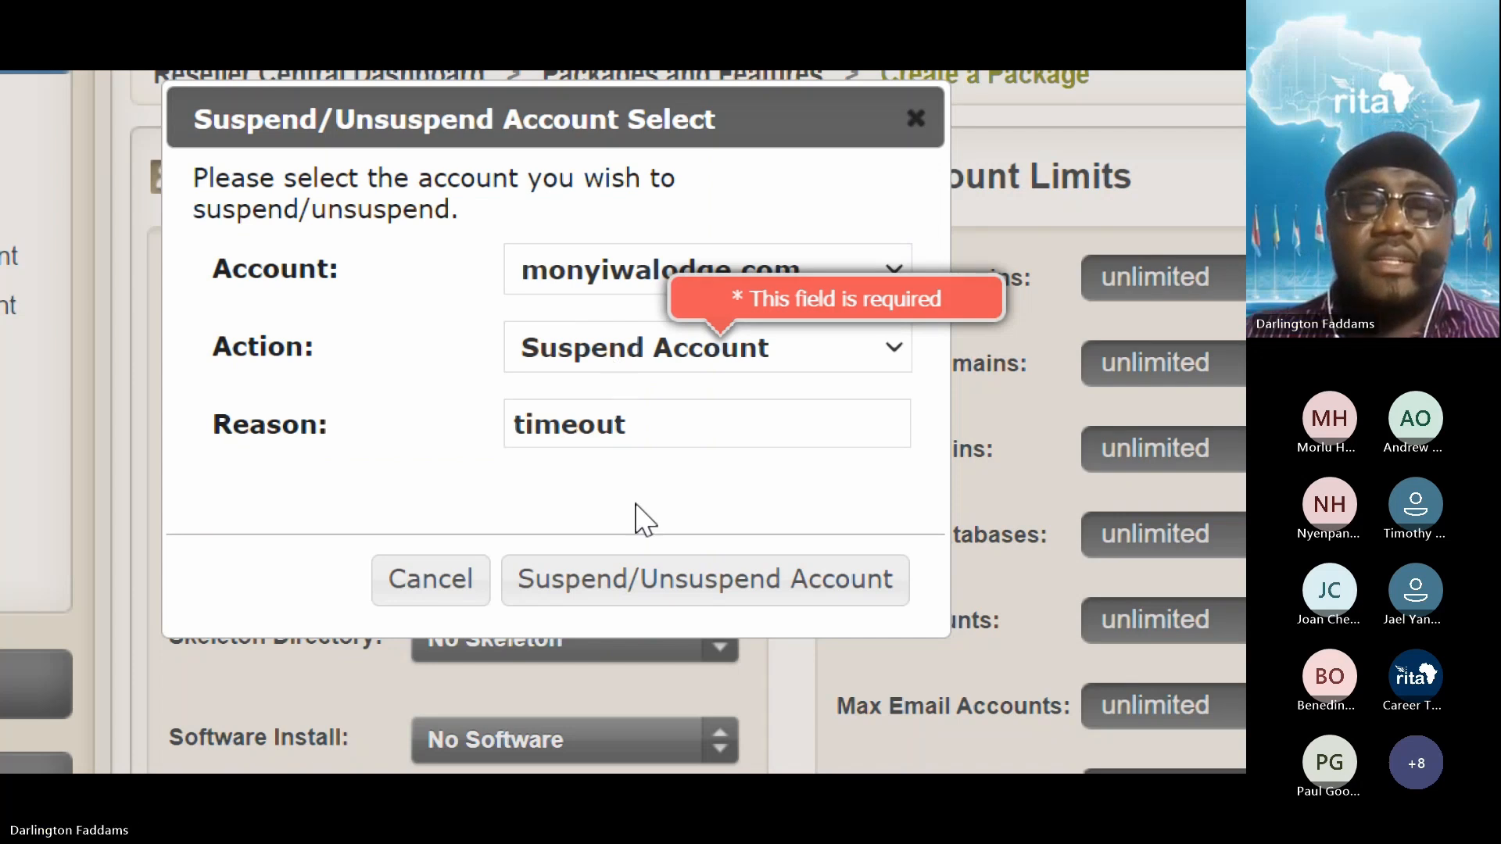
{"action": "left_click", "coordinate": [626, 588]}
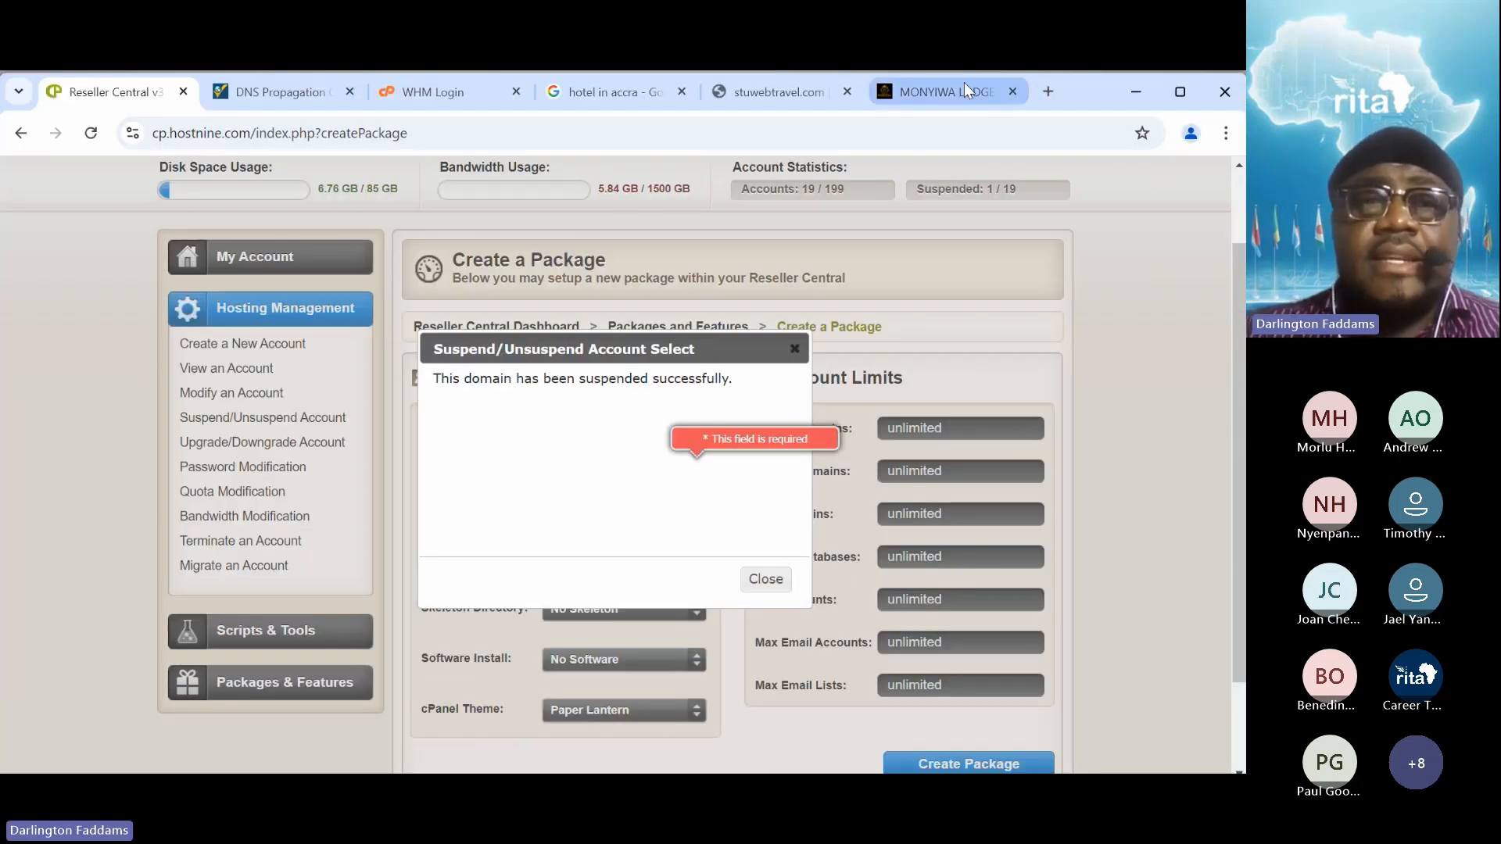
- Reload monyiwalodge.com and proceed past the privacy warning to check the suspended site
{"action": "left_click", "coordinate": [966, 90]}
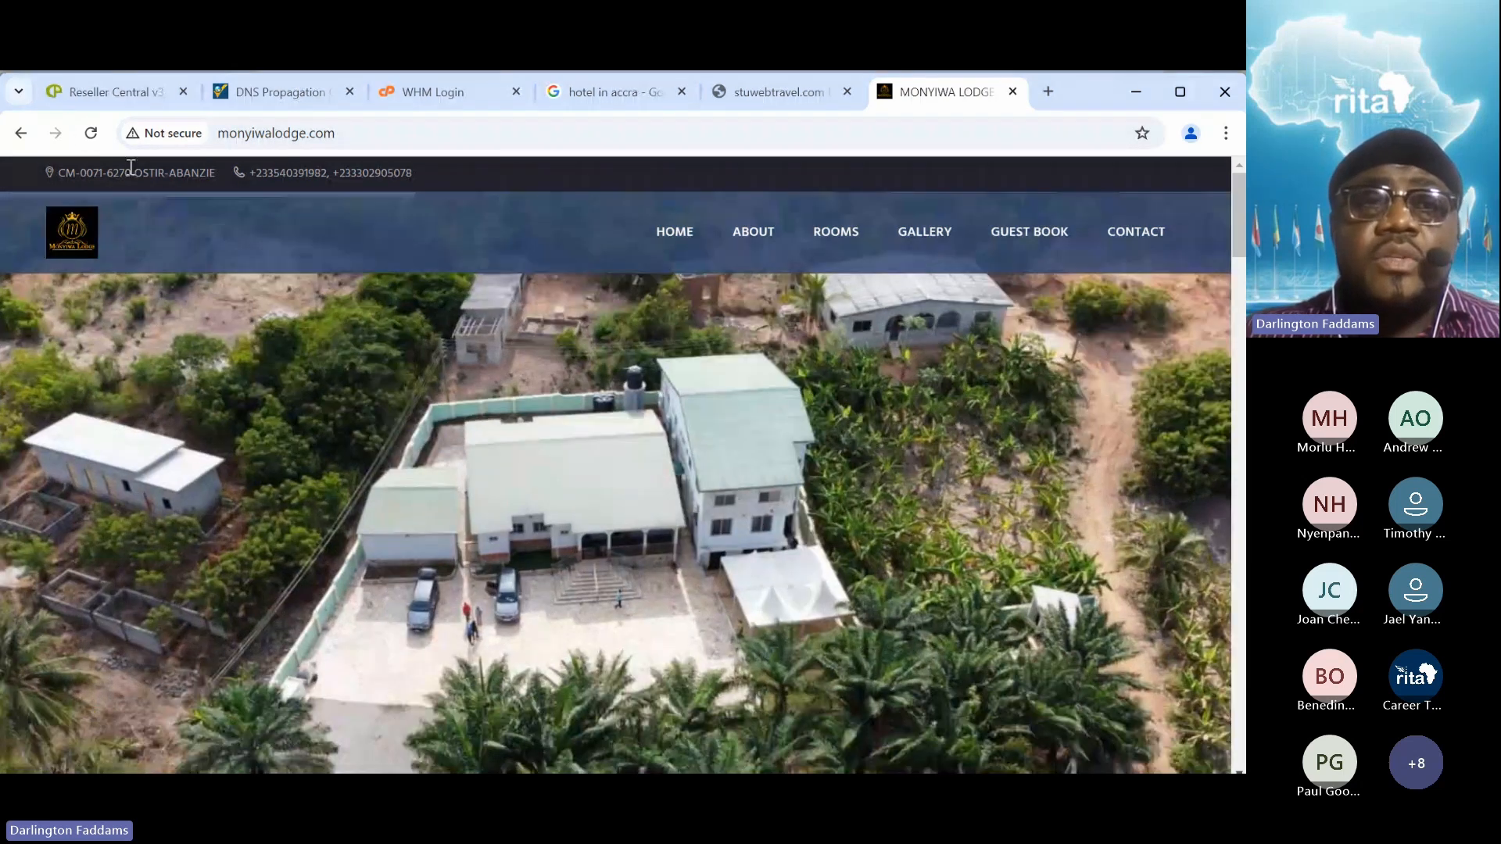
{"action": "left_click", "coordinate": [93, 142]}
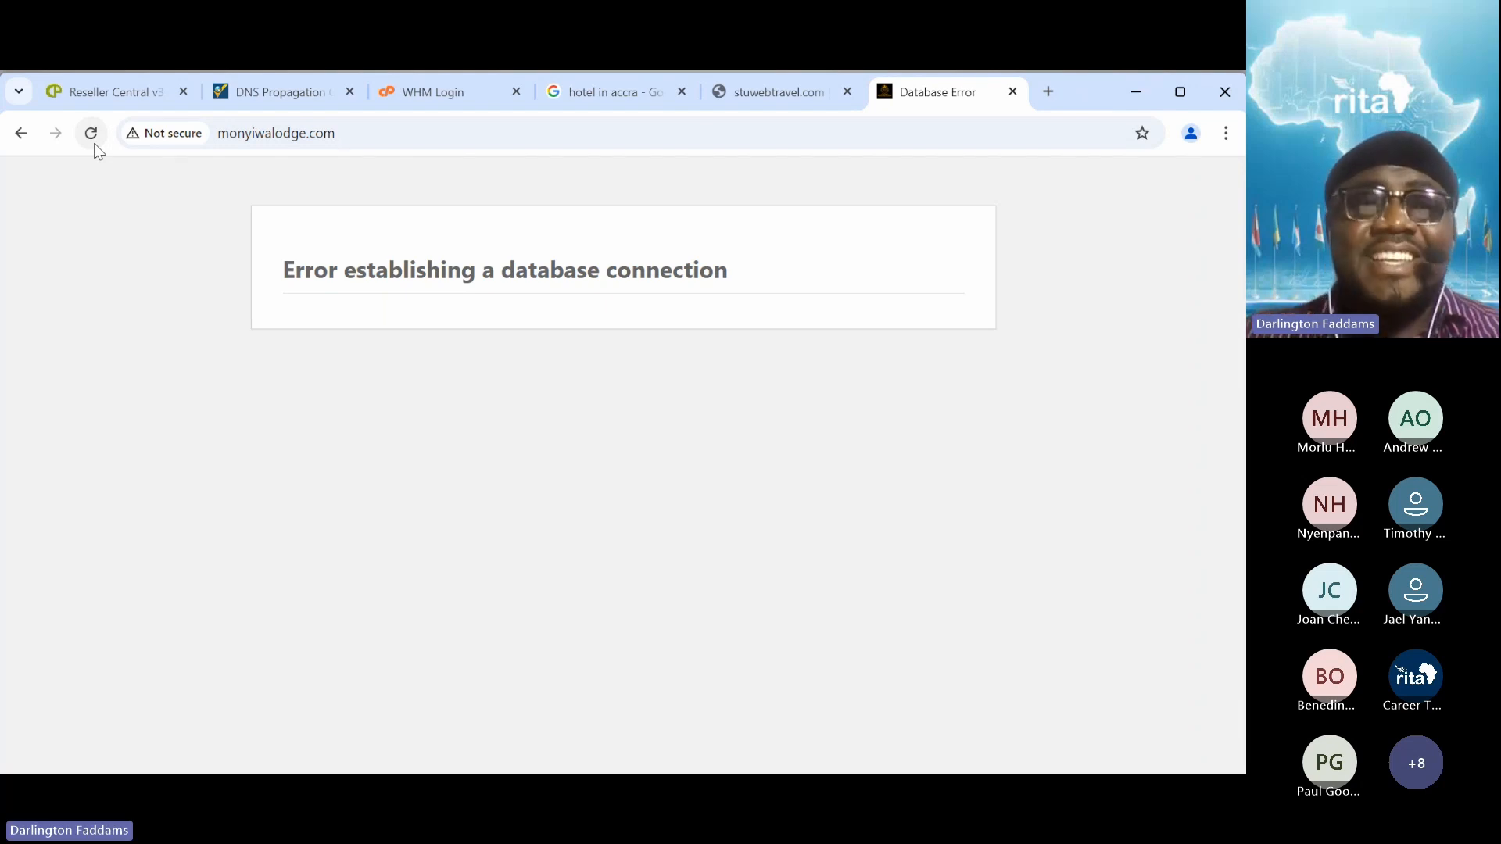
{"action": "left_click", "coordinate": [96, 145]}
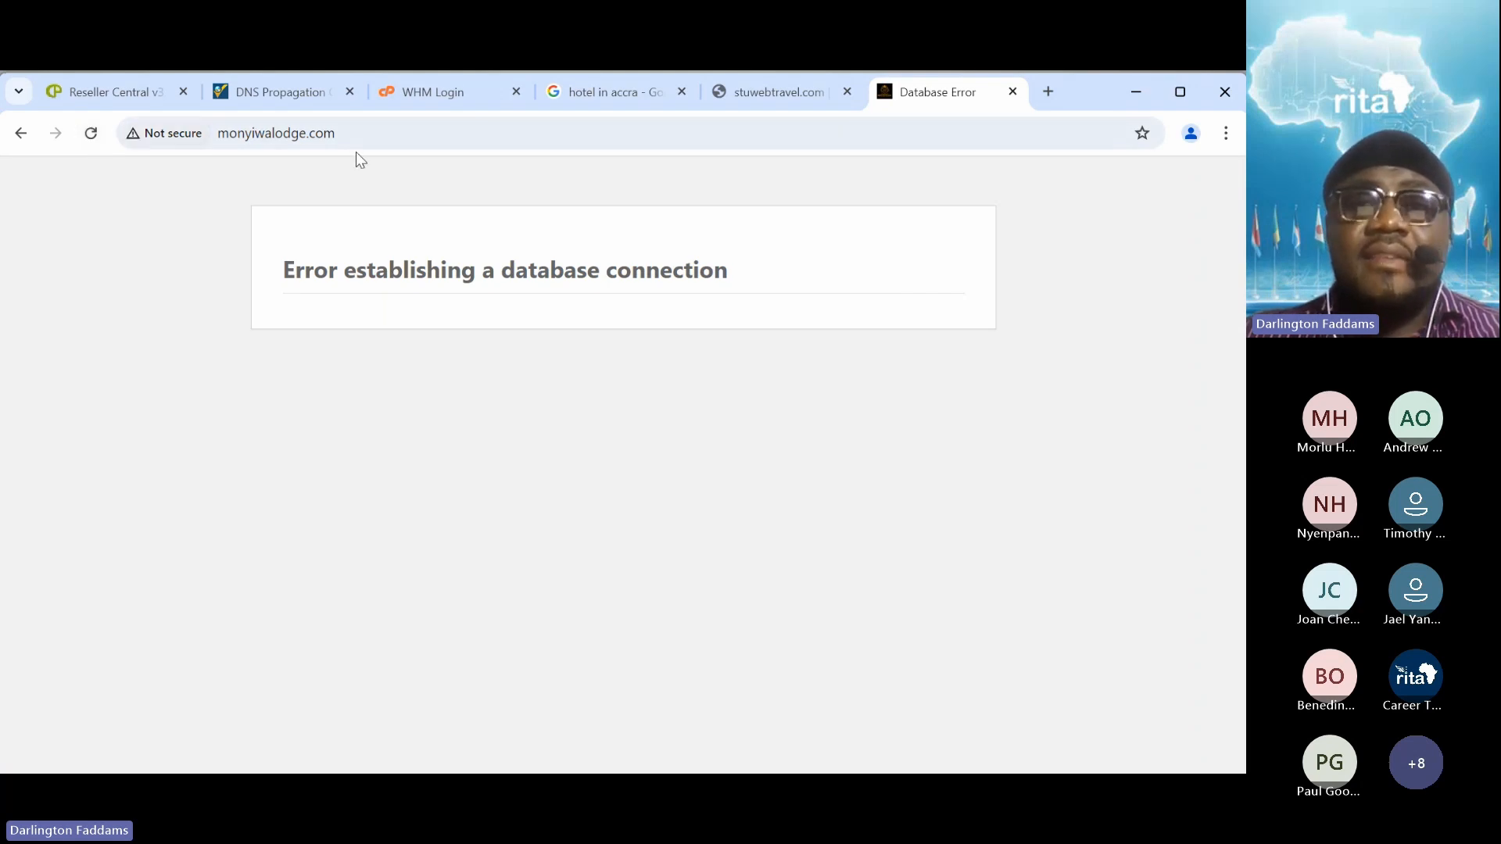
{"action": "left_click", "coordinate": [658, 141]}
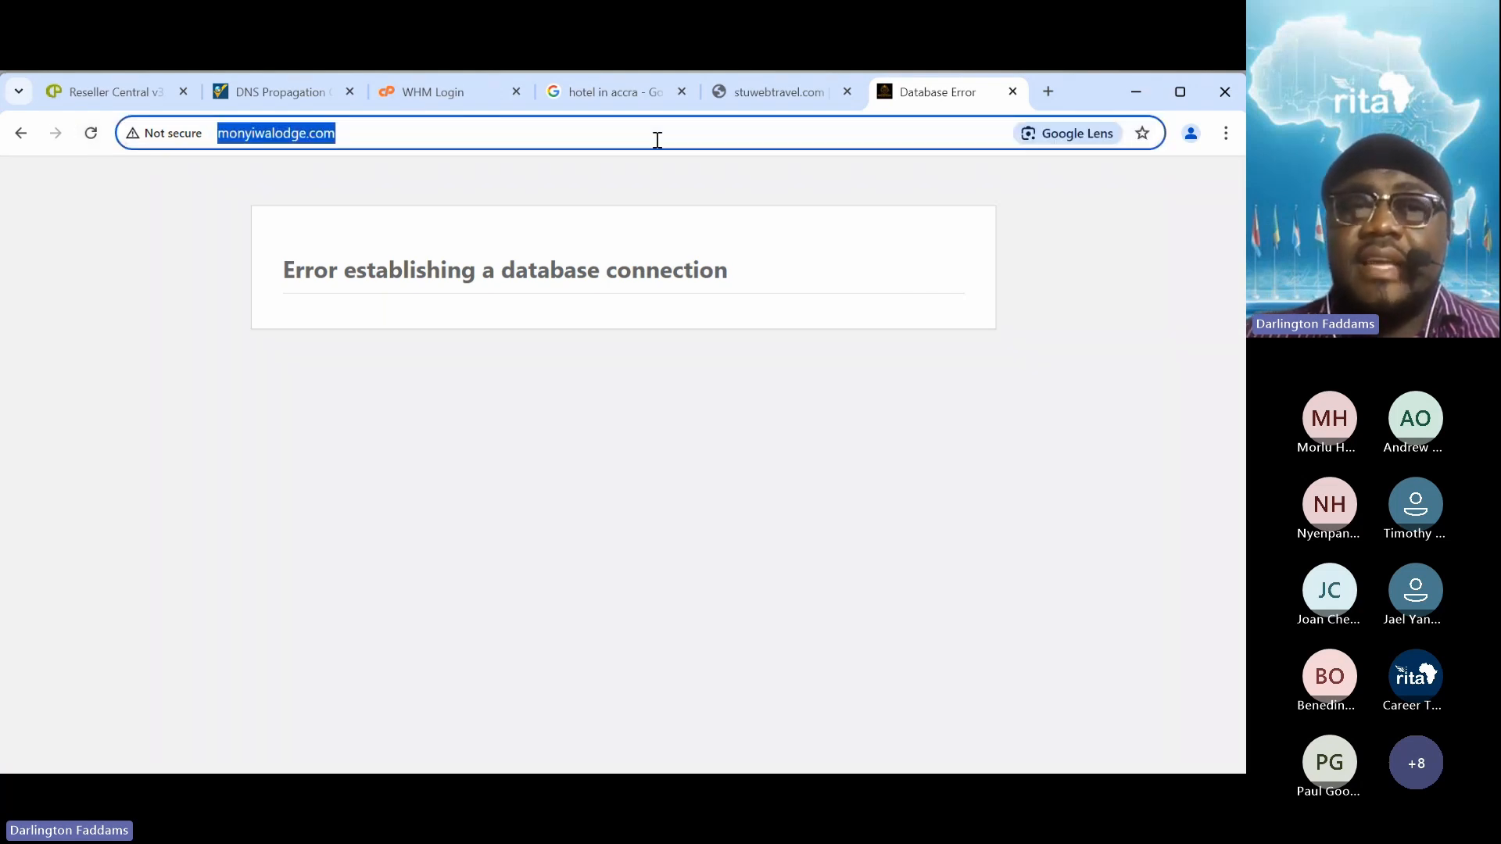
{"action": "key", "text": "Return"}
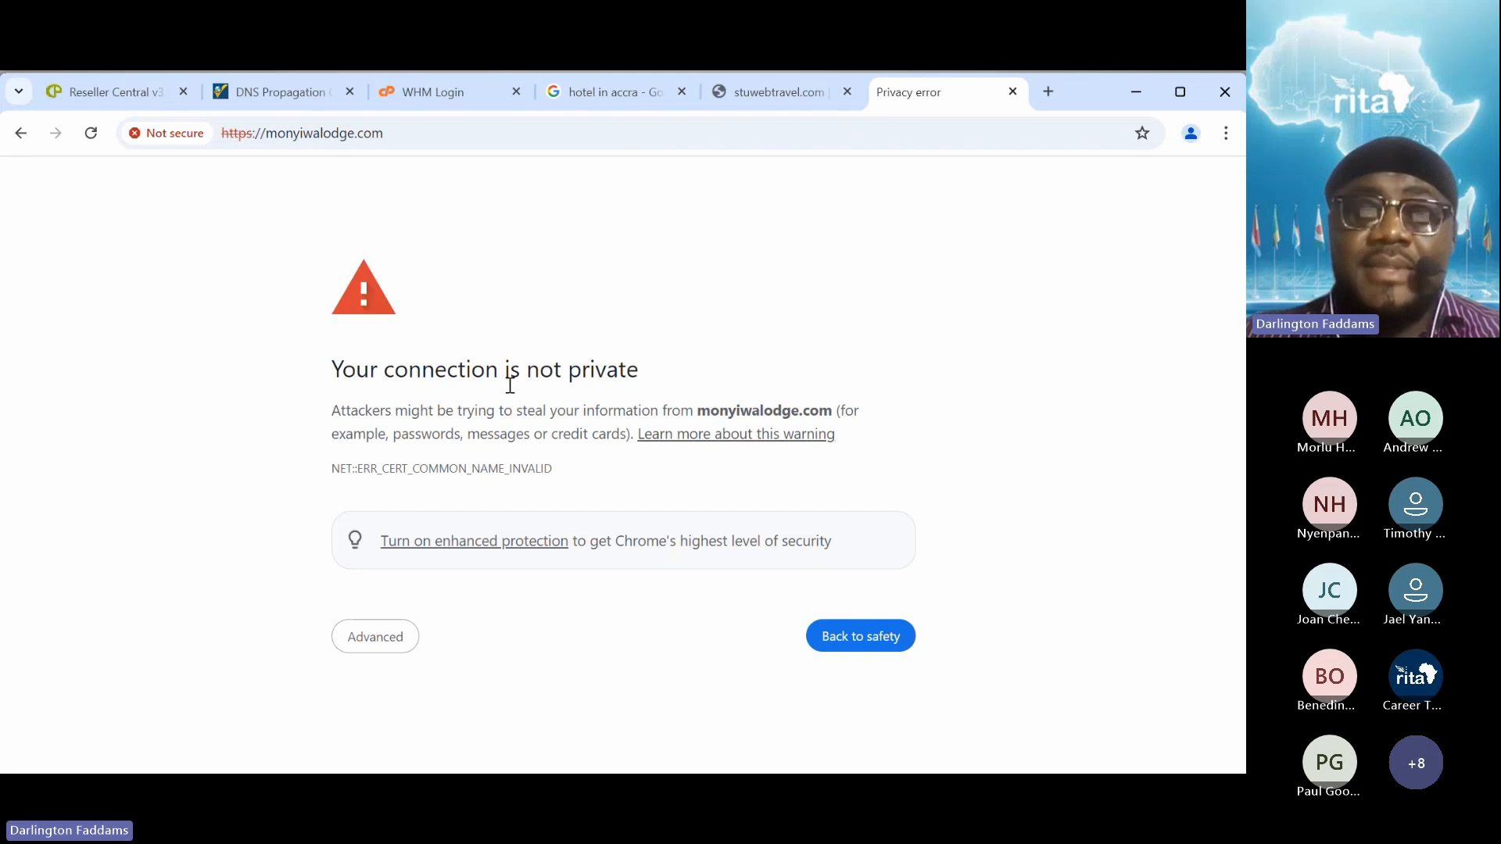
{"action": "left_click", "coordinate": [389, 643]}
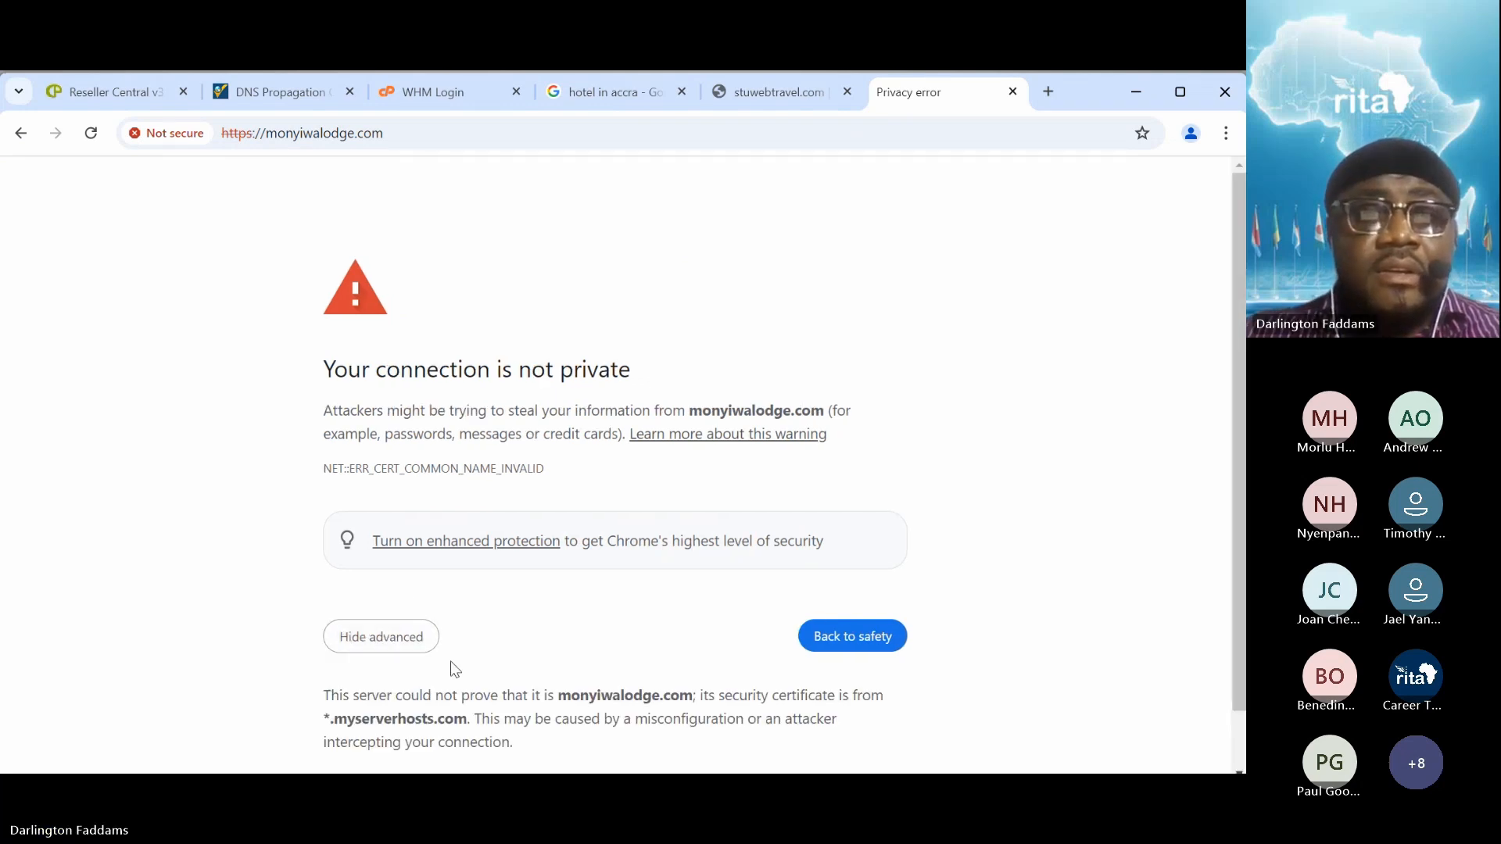
{"action": "scroll", "coordinate": [452, 665], "scroll_direction": "down", "scroll_amount": 1}
{"action": "left_click", "coordinate": [442, 733]}
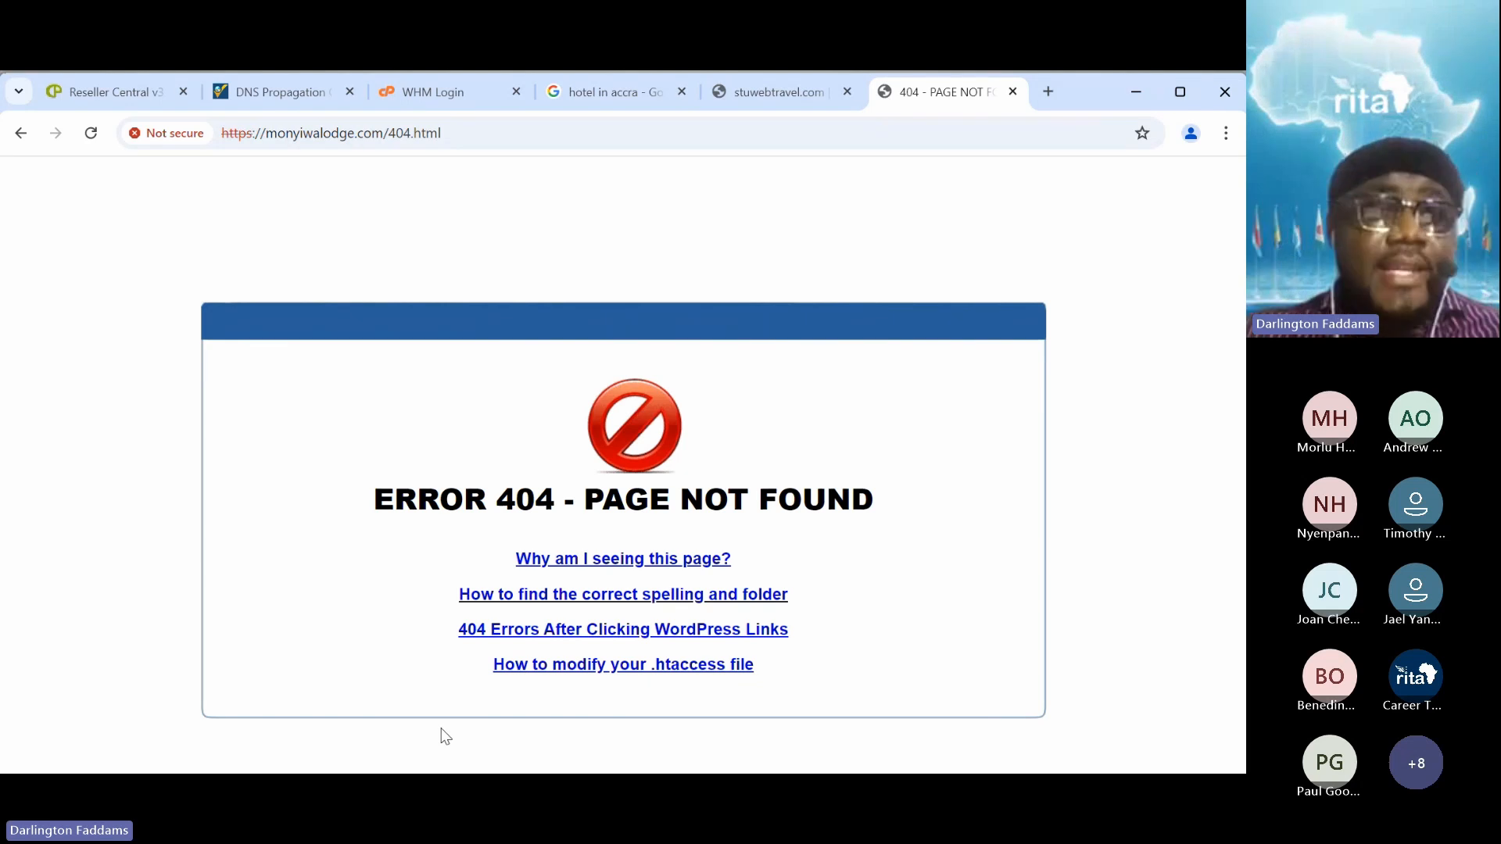
- Close the suspension confirmation dialog in Reseller Central
{"action": "left_click", "coordinate": [97, 95]}
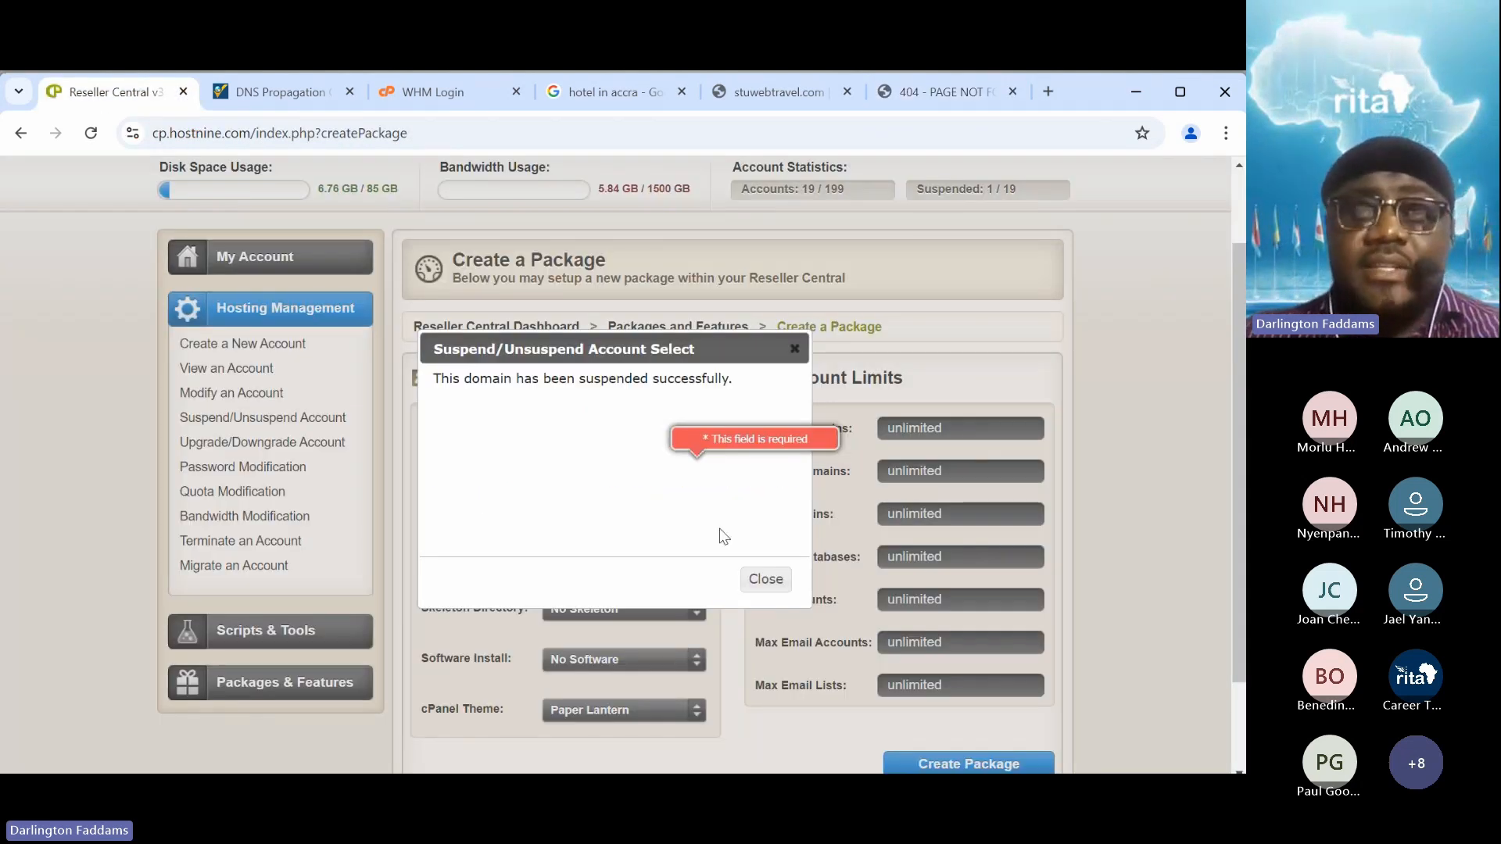
{"action": "left_click", "coordinate": [795, 349]}
{"action": "left_click", "coordinate": [918, 100]}
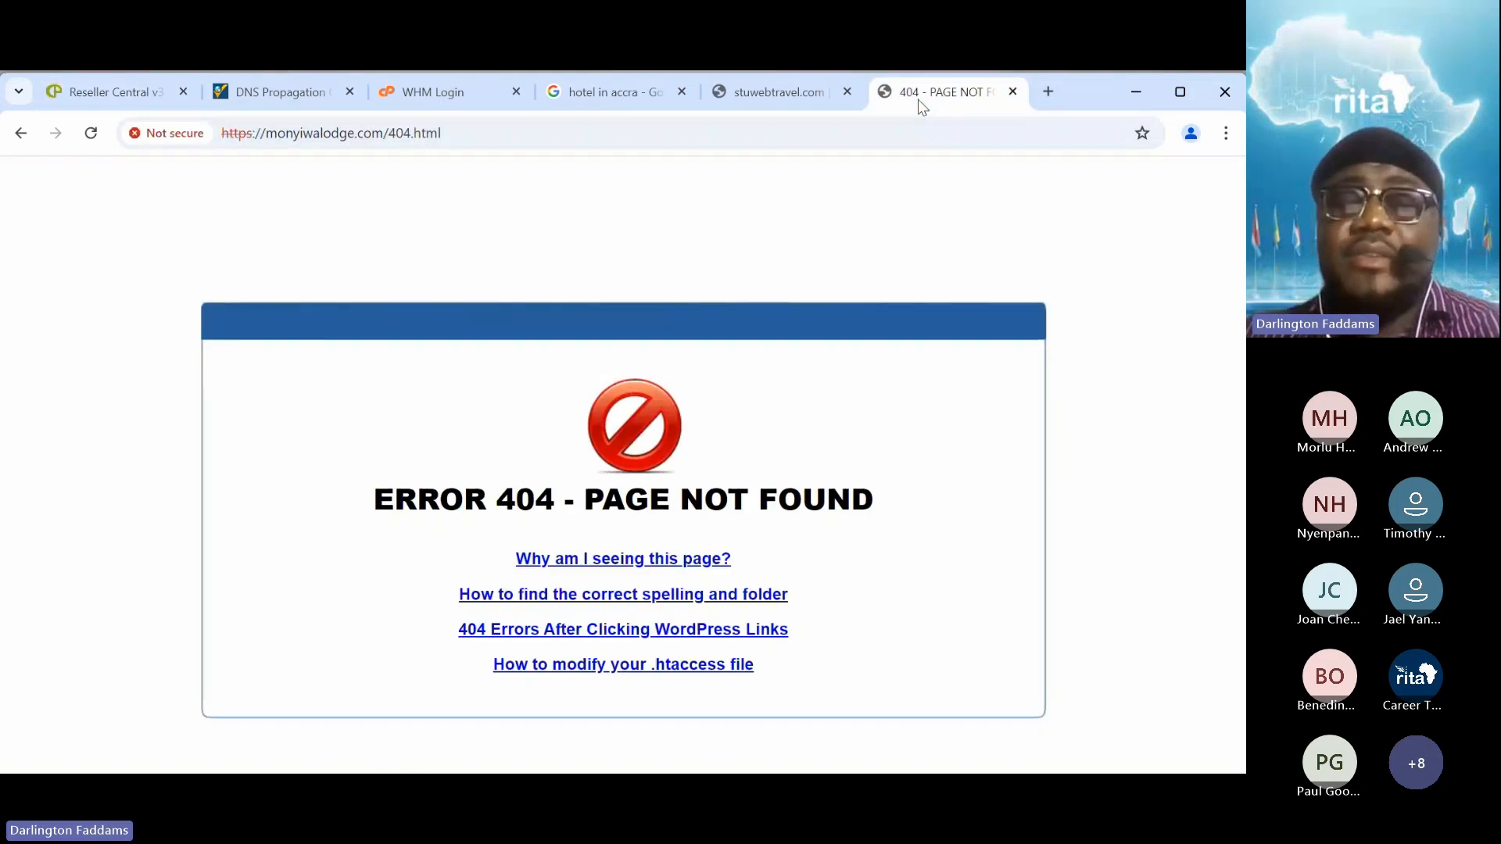
- Unsuspend the monyiwalodge.com account from Suspend/Unsuspend Account and close the confirmation
{"action": "left_click", "coordinate": [125, 94]}
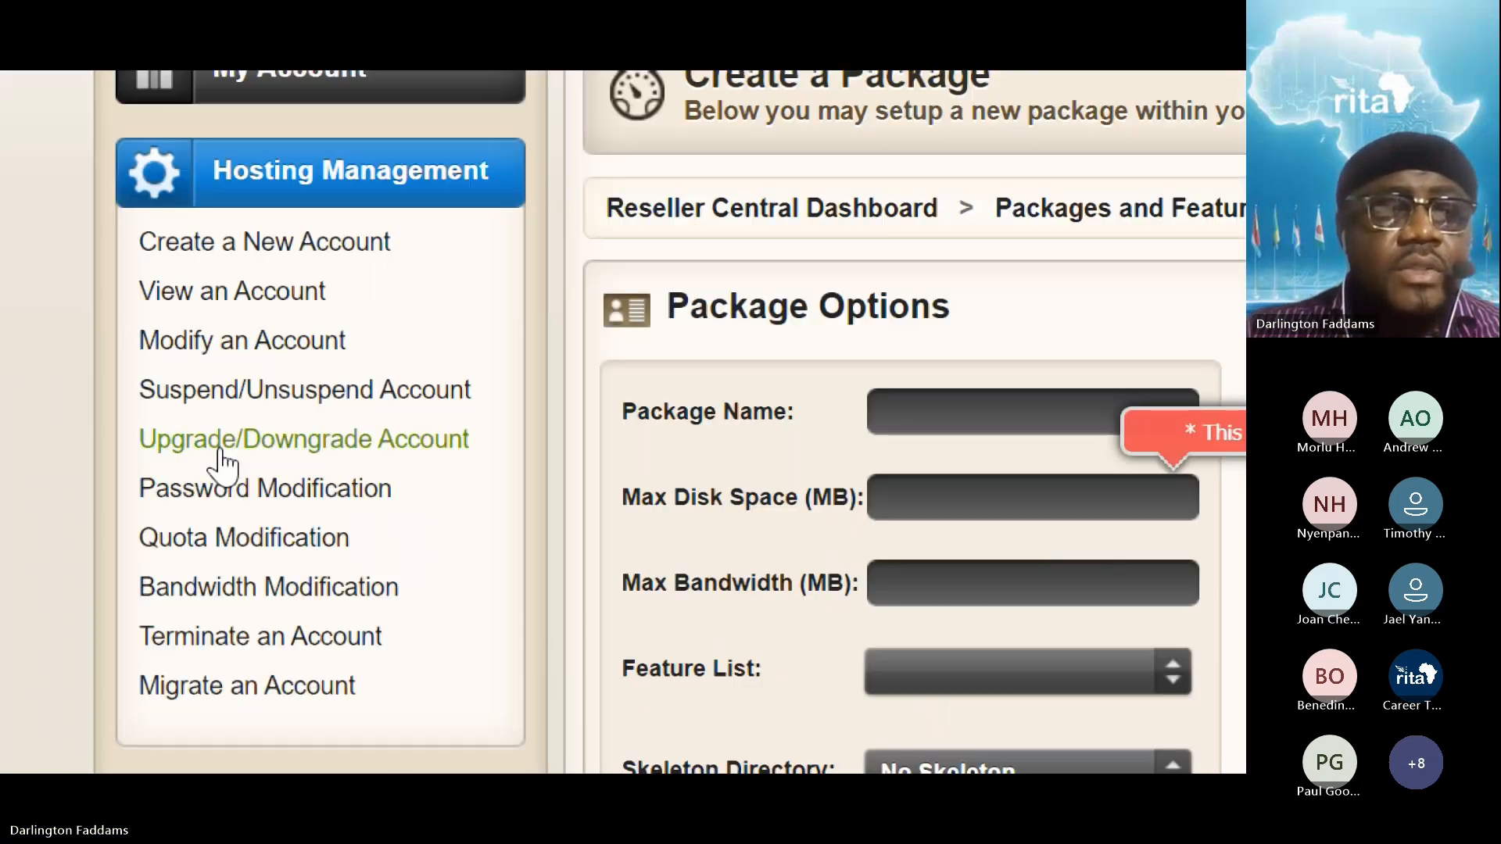
{"action": "left_click", "coordinate": [238, 393]}
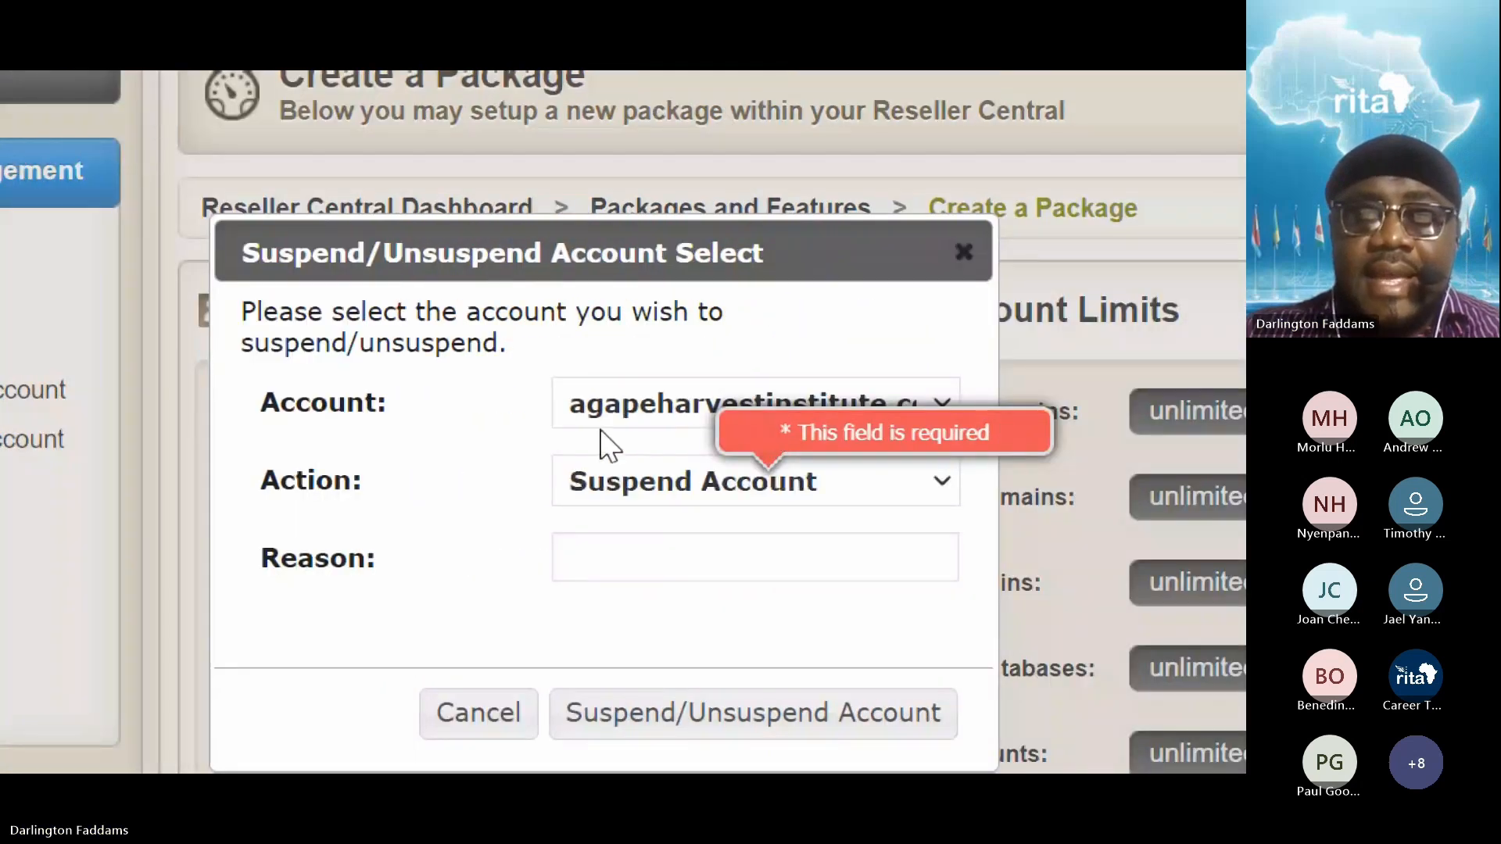
{"action": "left_click", "coordinate": [825, 414]}
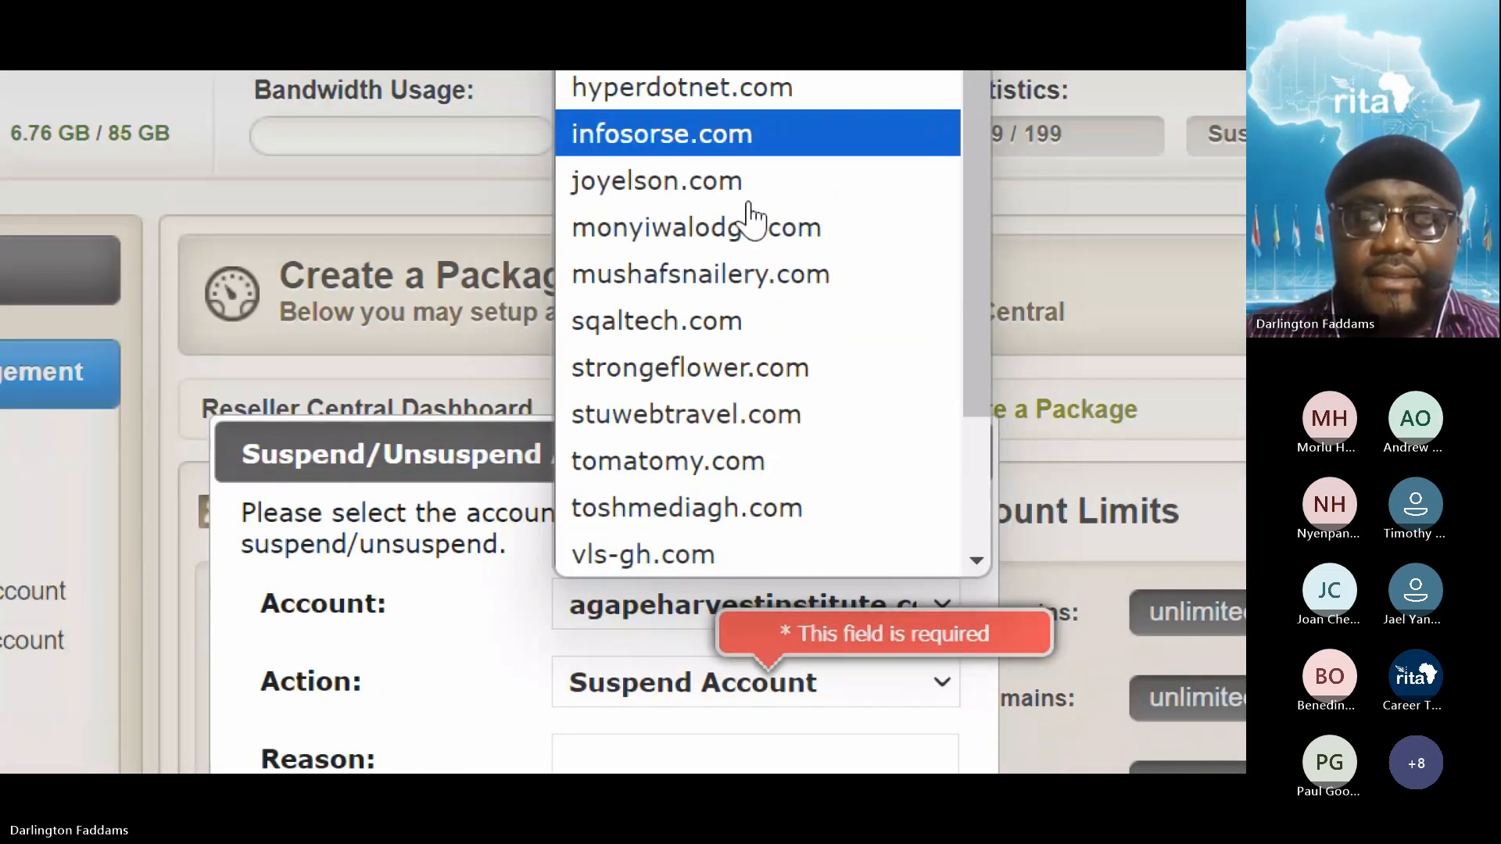
{"action": "left_click", "coordinate": [740, 228]}
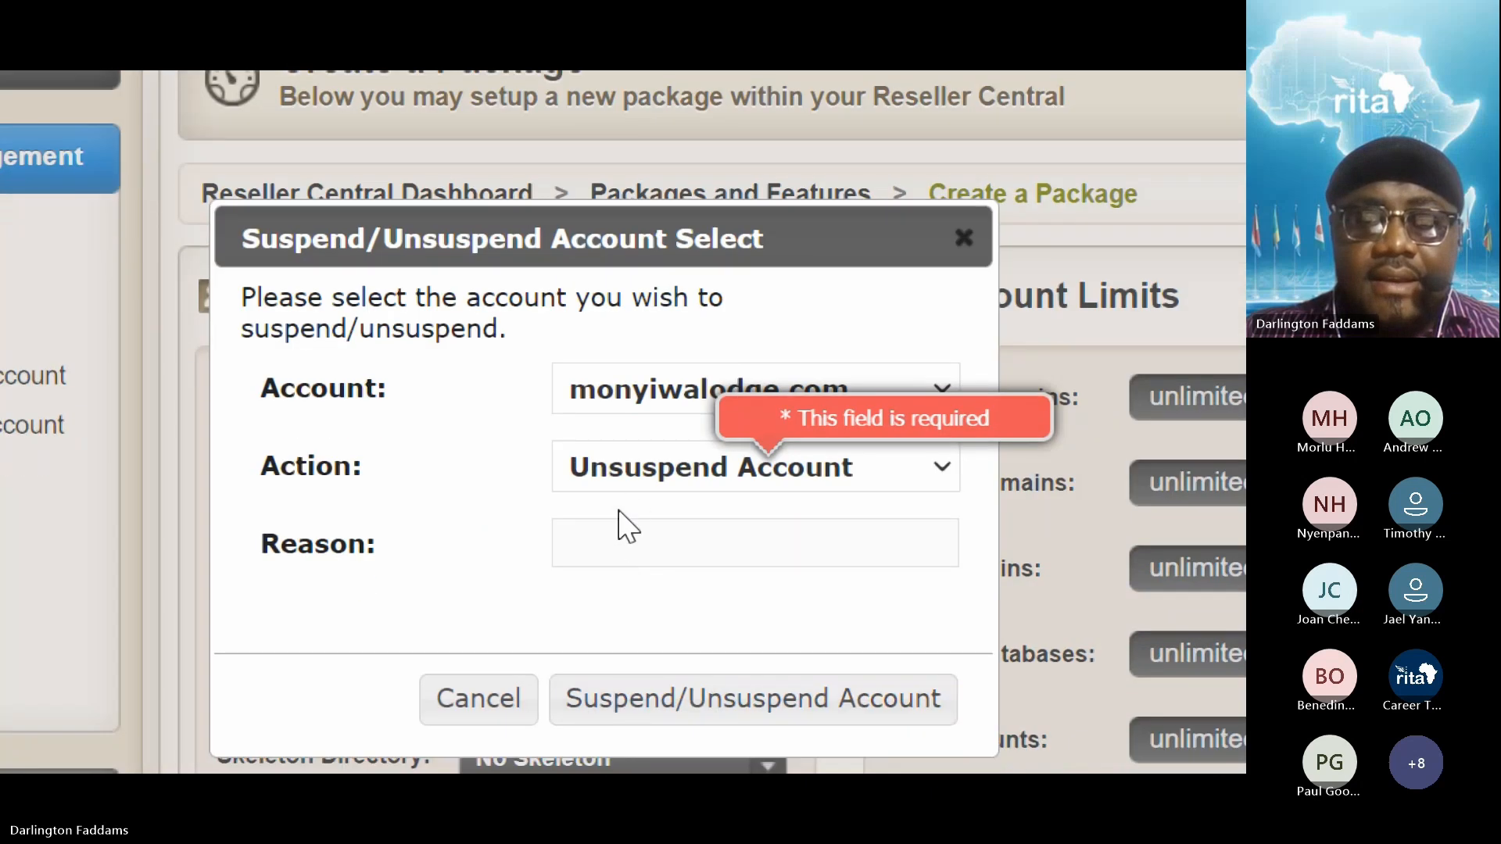
{"action": "left_click", "coordinate": [699, 704]}
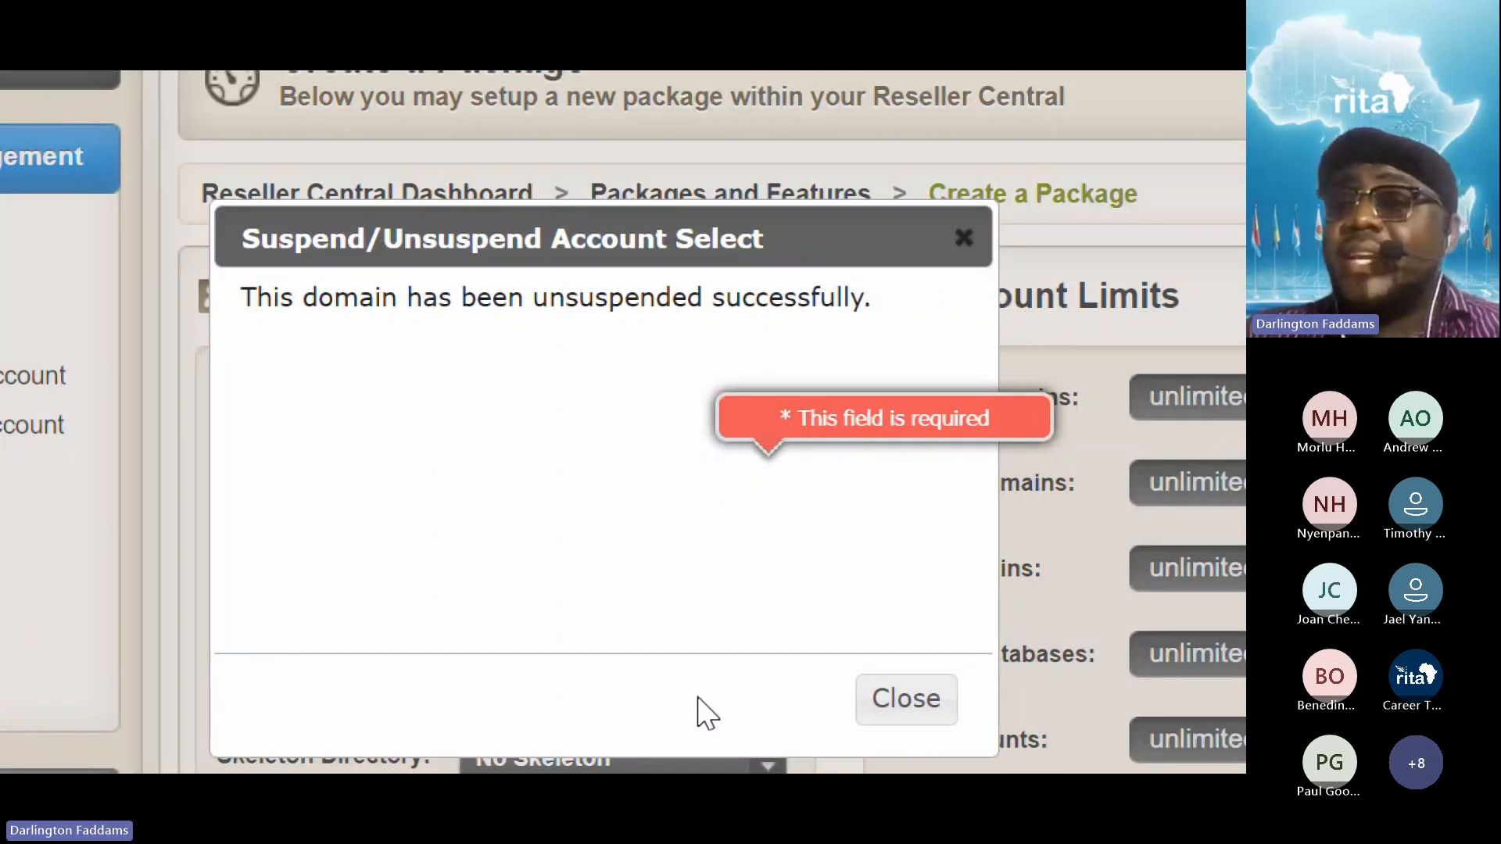
{"action": "left_click", "coordinate": [913, 713]}
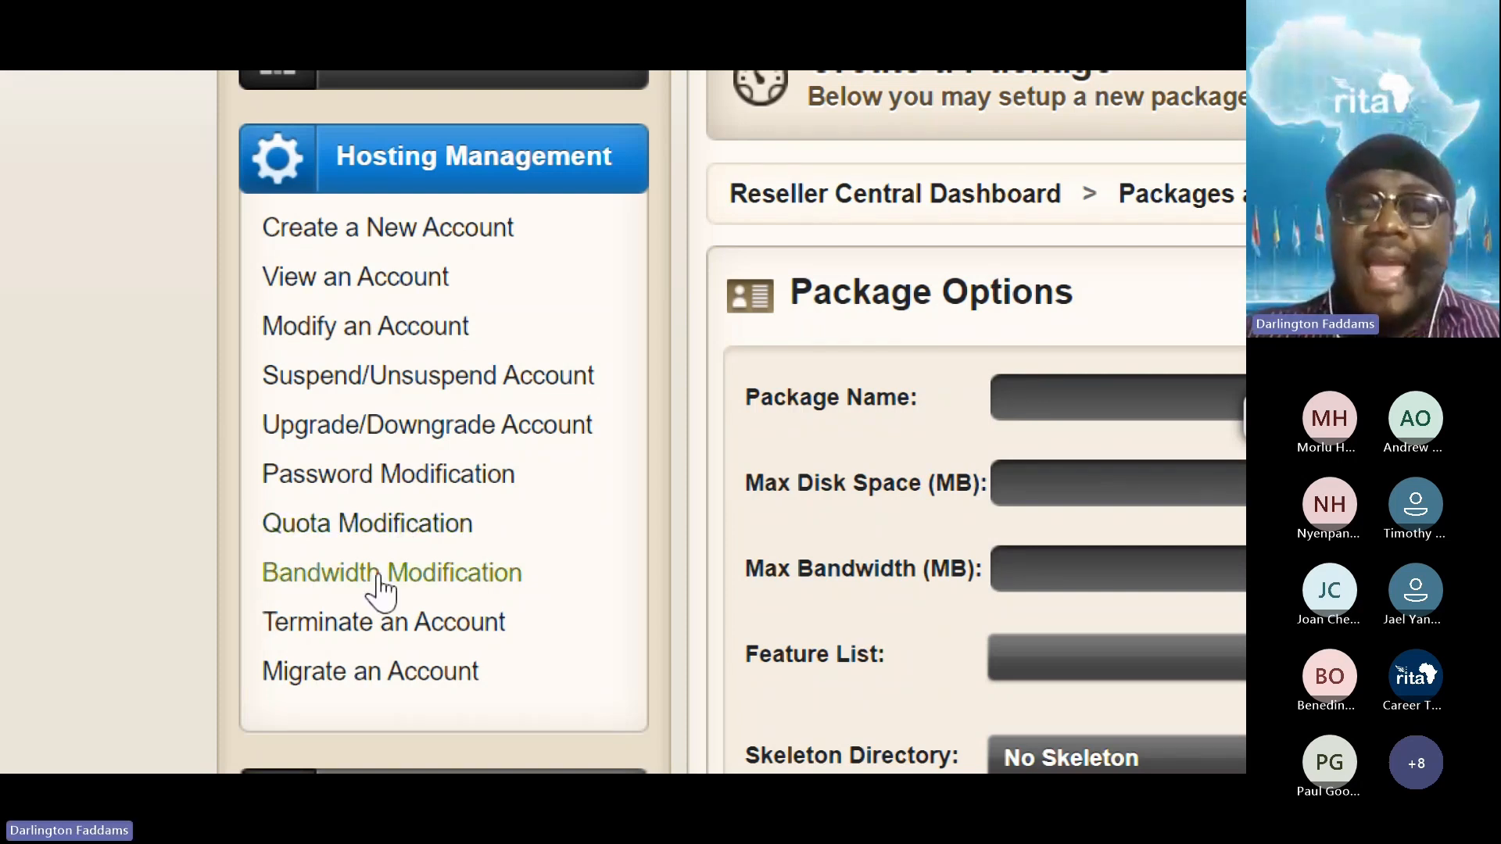
{"action": "scroll", "coordinate": [368, 635], "scroll_direction": "down", "scroll_amount": 1}
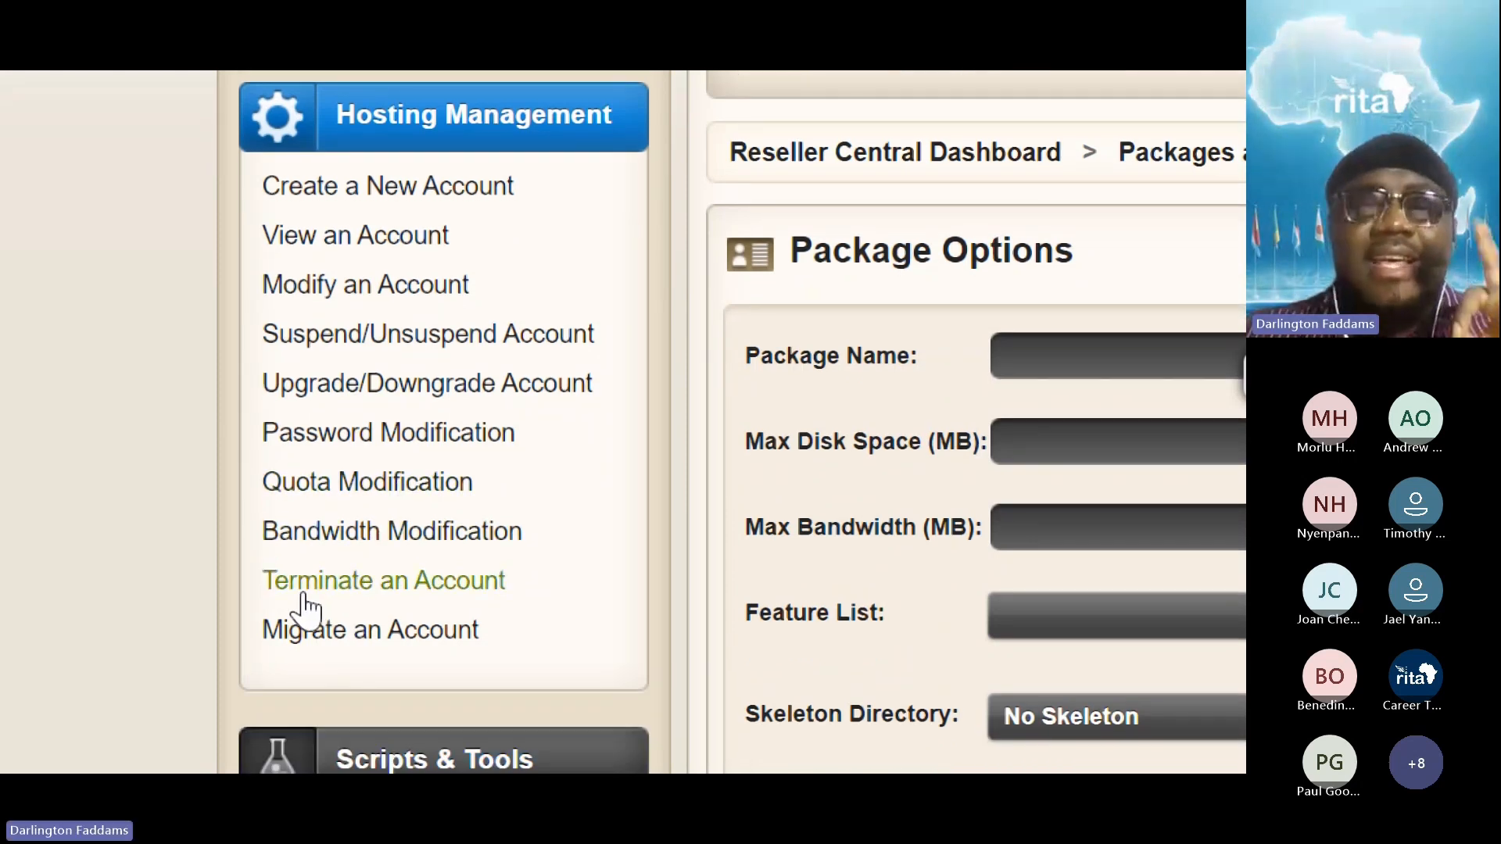
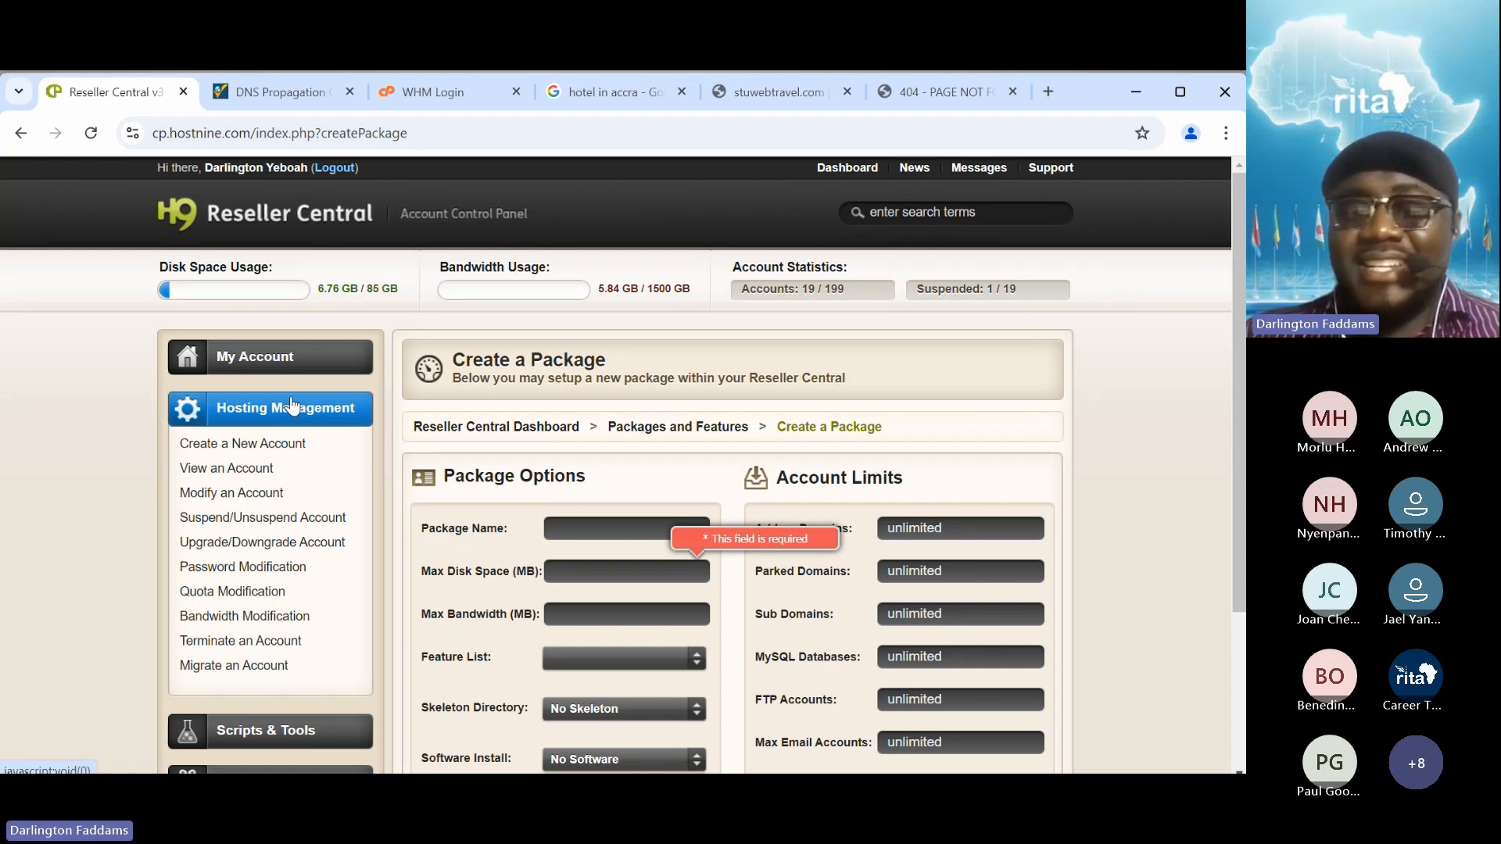
- Open the Create Account form and enter sealifeboat.com as the domain name
{"action": "left_click", "coordinate": [258, 443]}
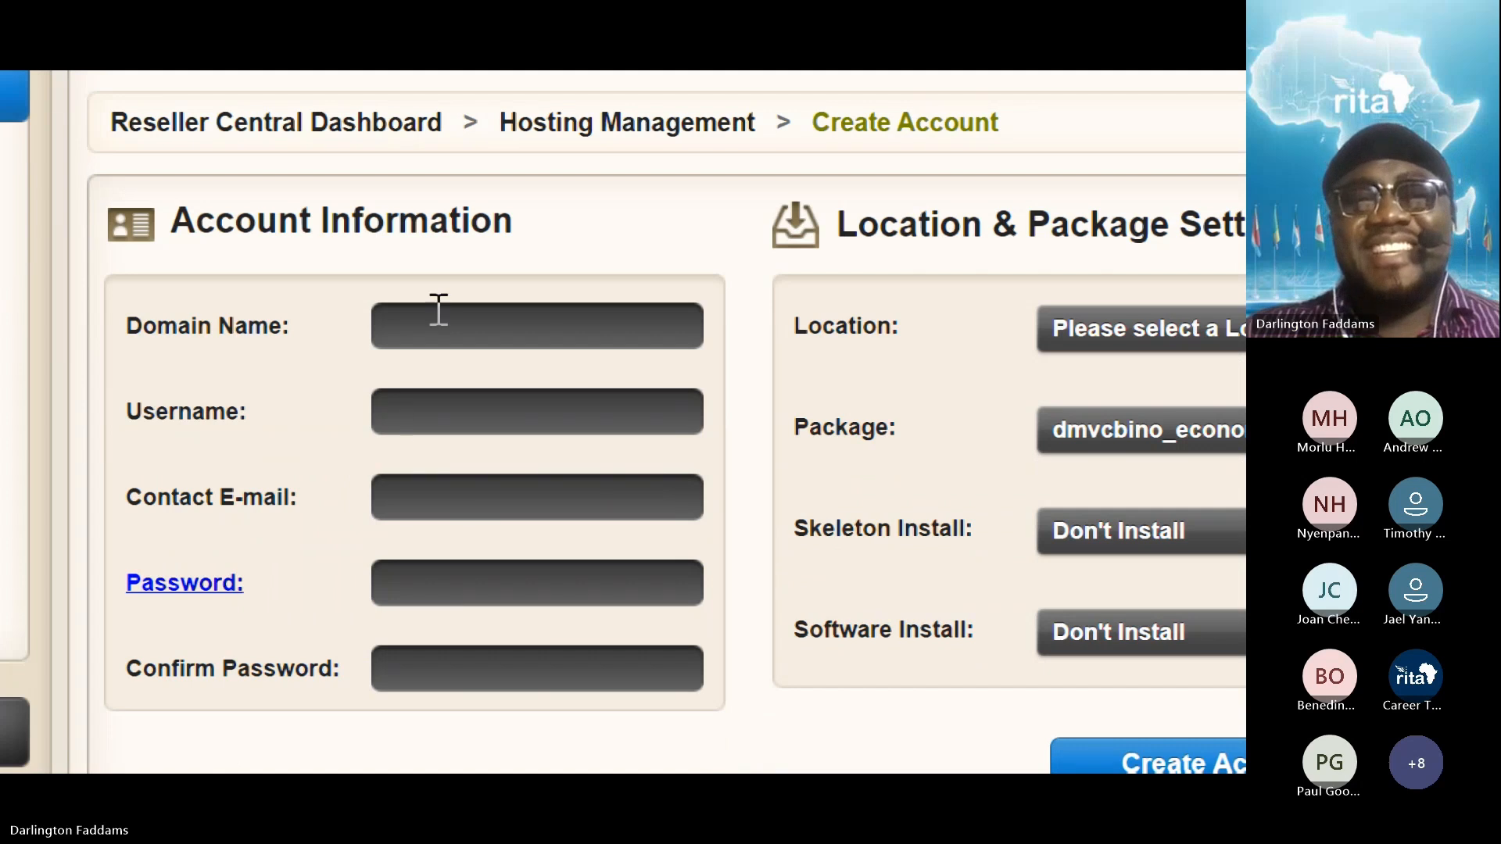
{"action": "left_click", "coordinate": [438, 310]}
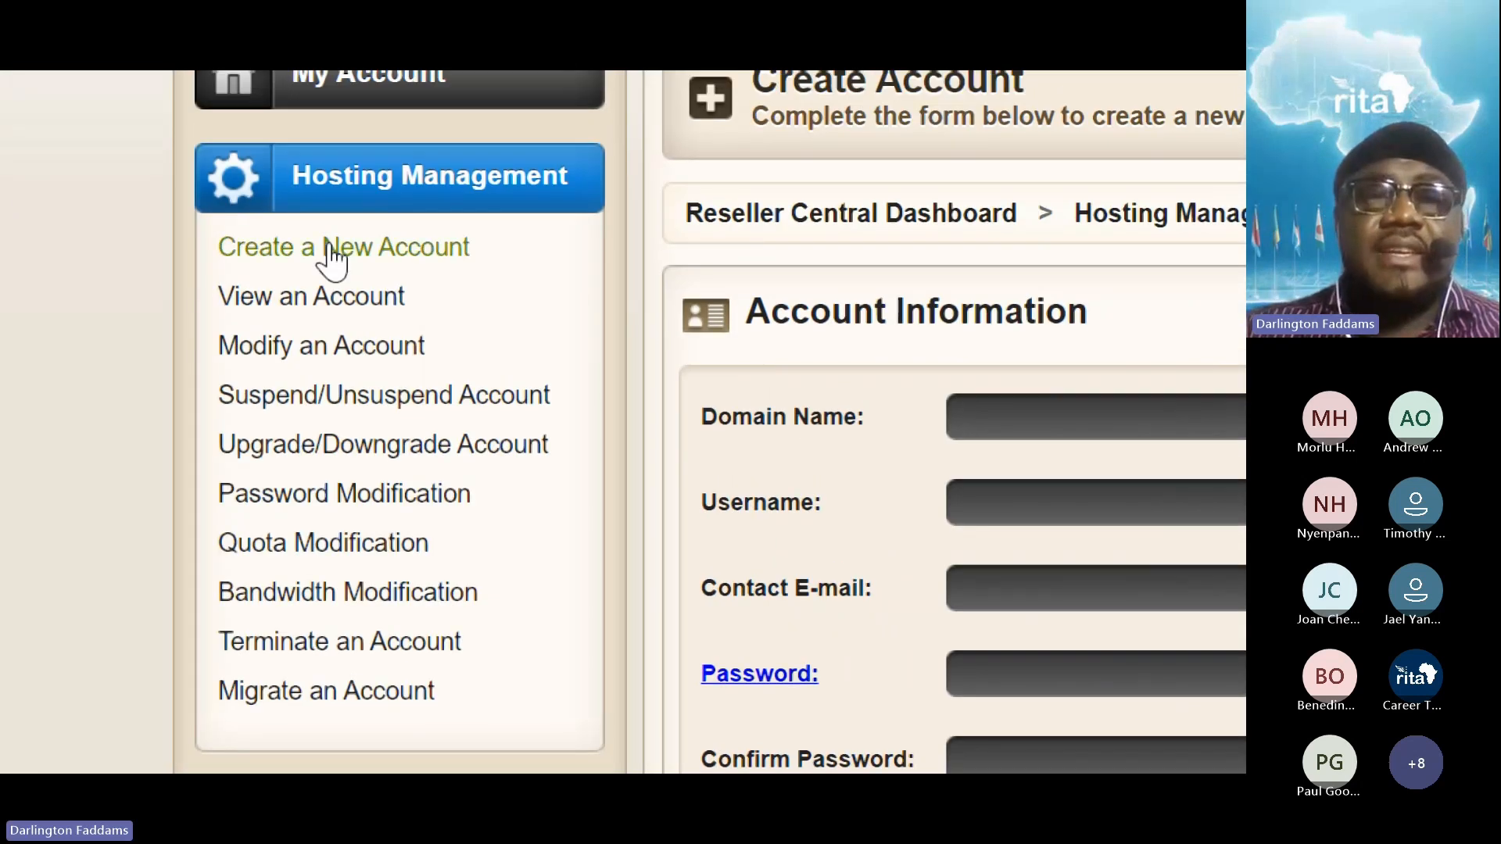
{"action": "left_click", "coordinate": [332, 247]}
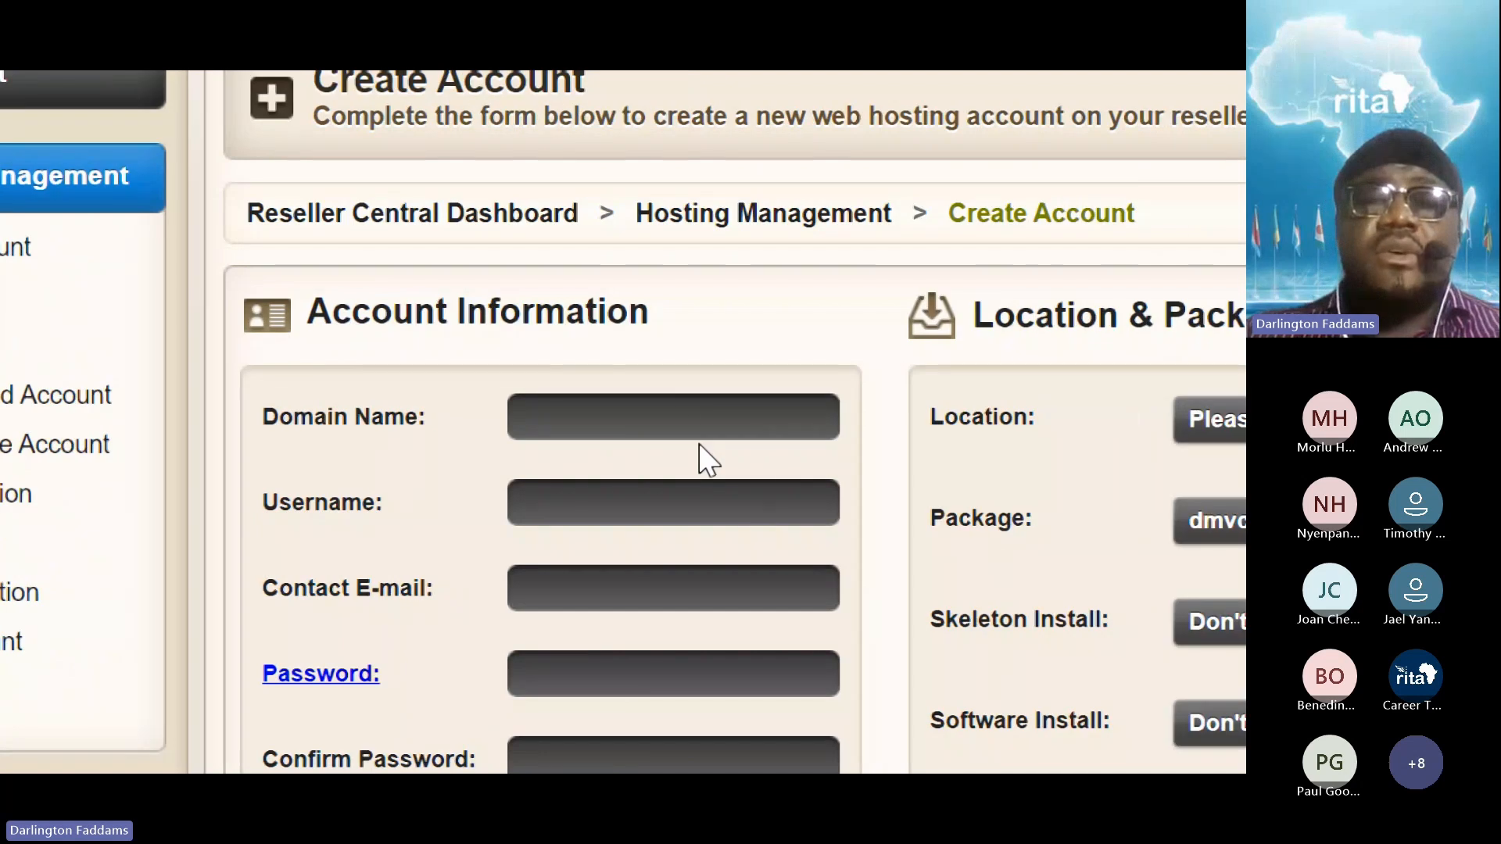
{"action": "left_click", "coordinate": [692, 414]}
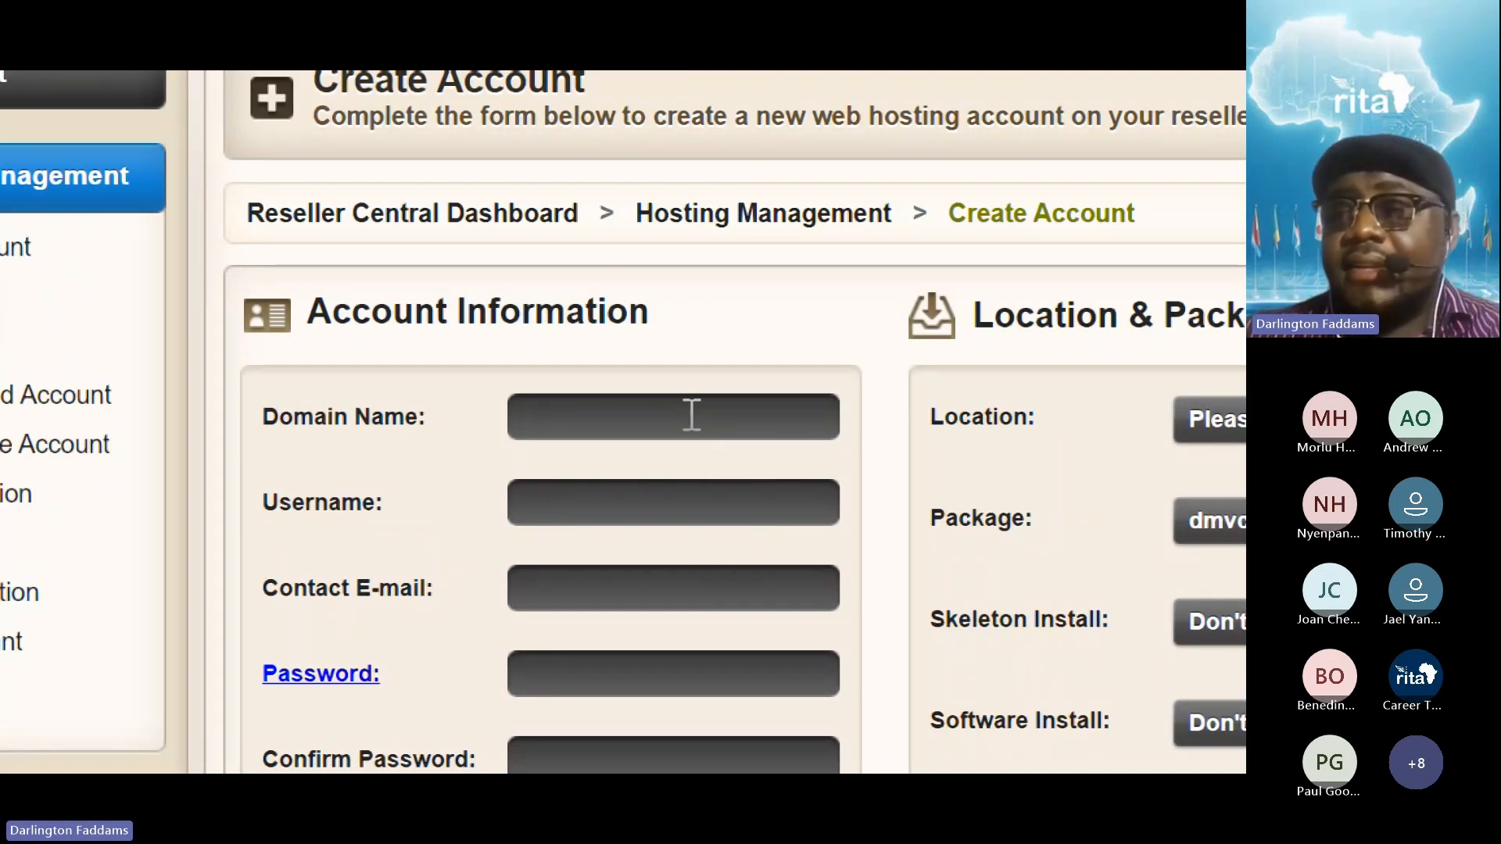
{"action": "type", "text": "seal"}
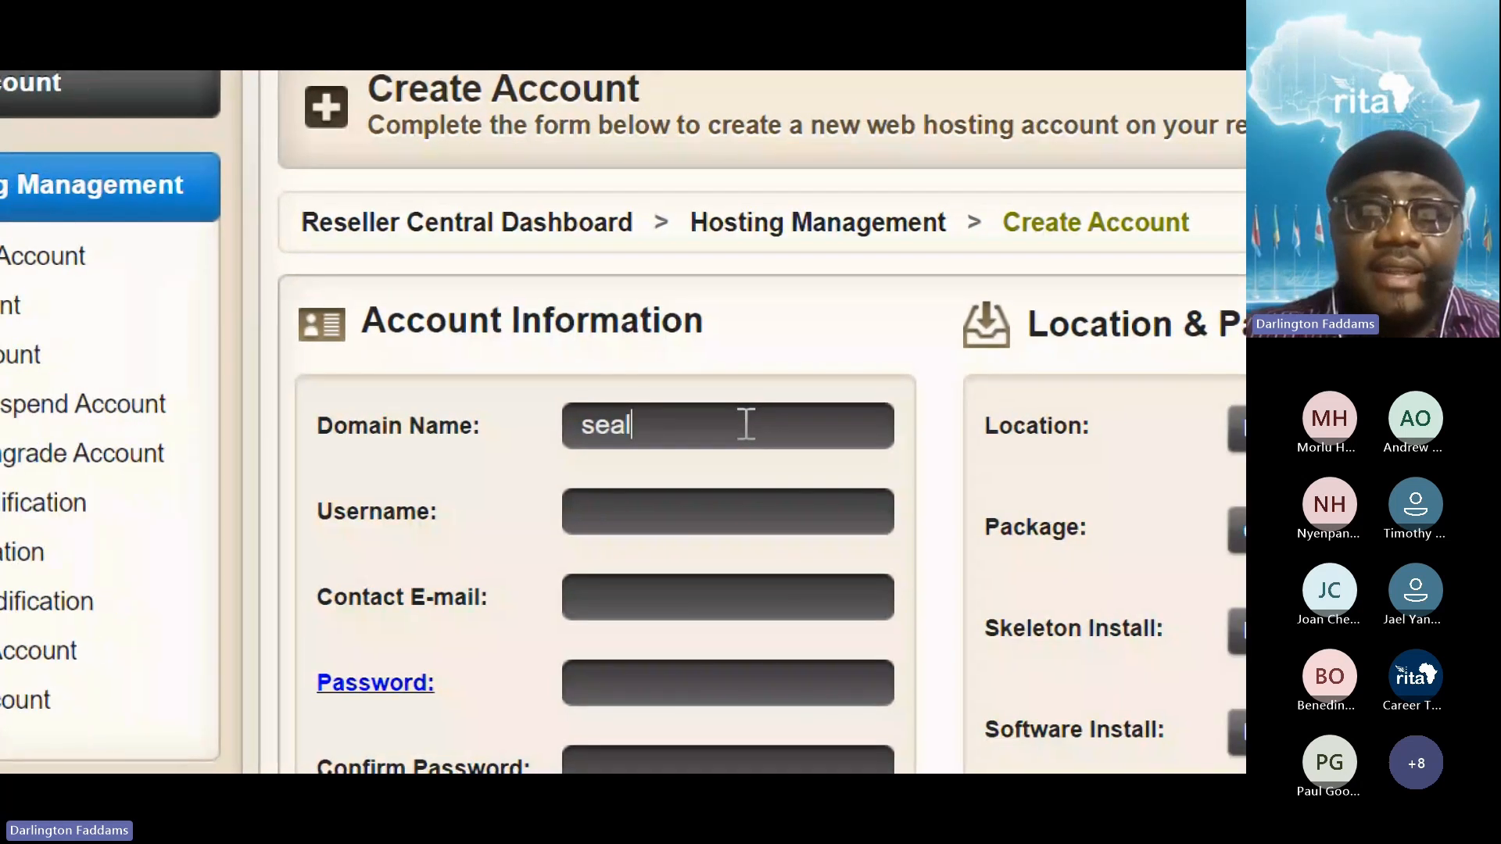
{"action": "type", "text": "ifeboat.c"}
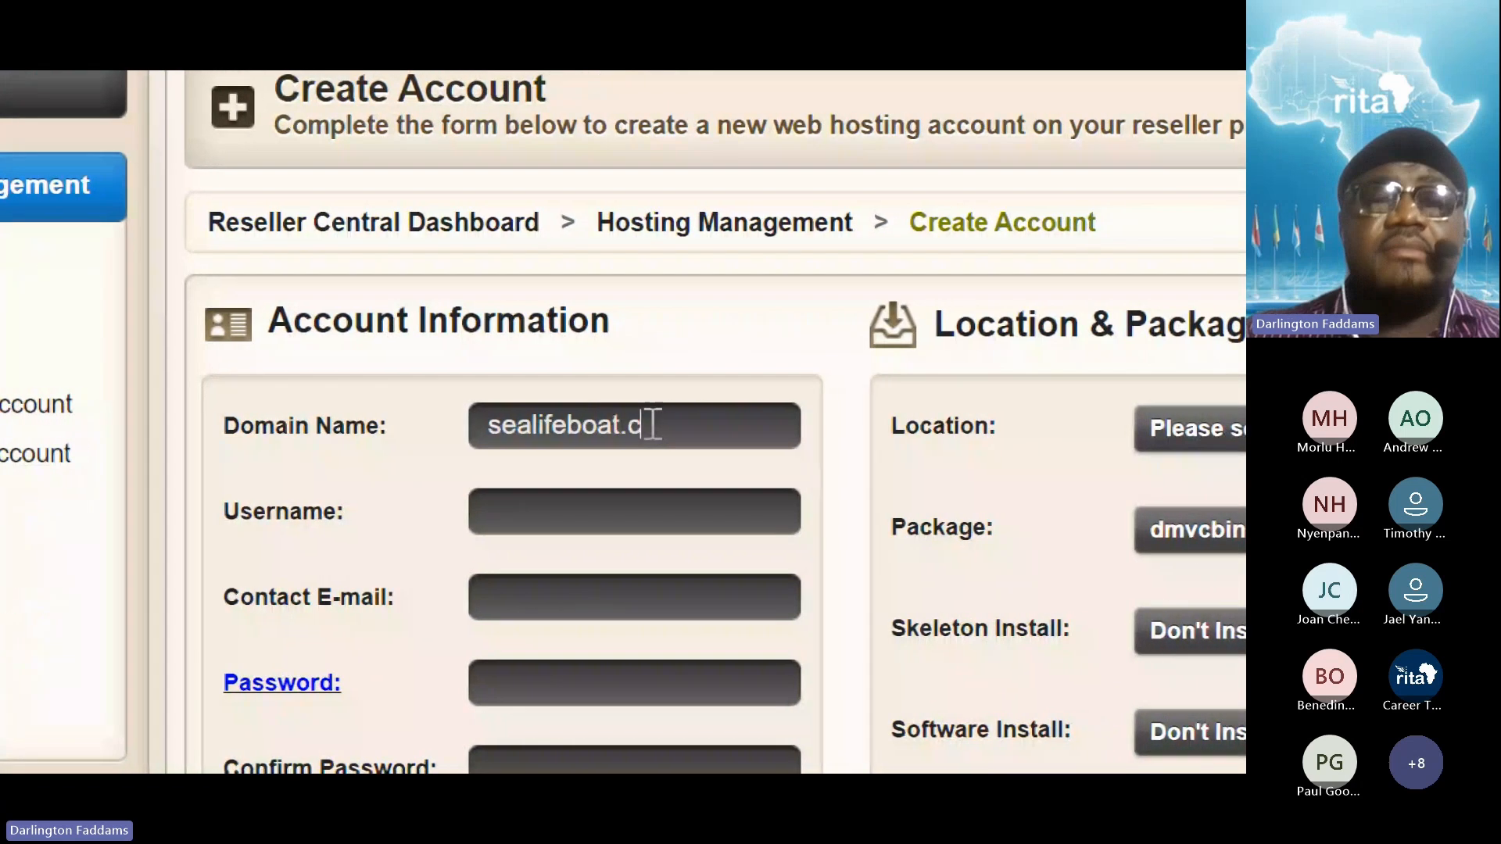
{"action": "type", "text": "om"}
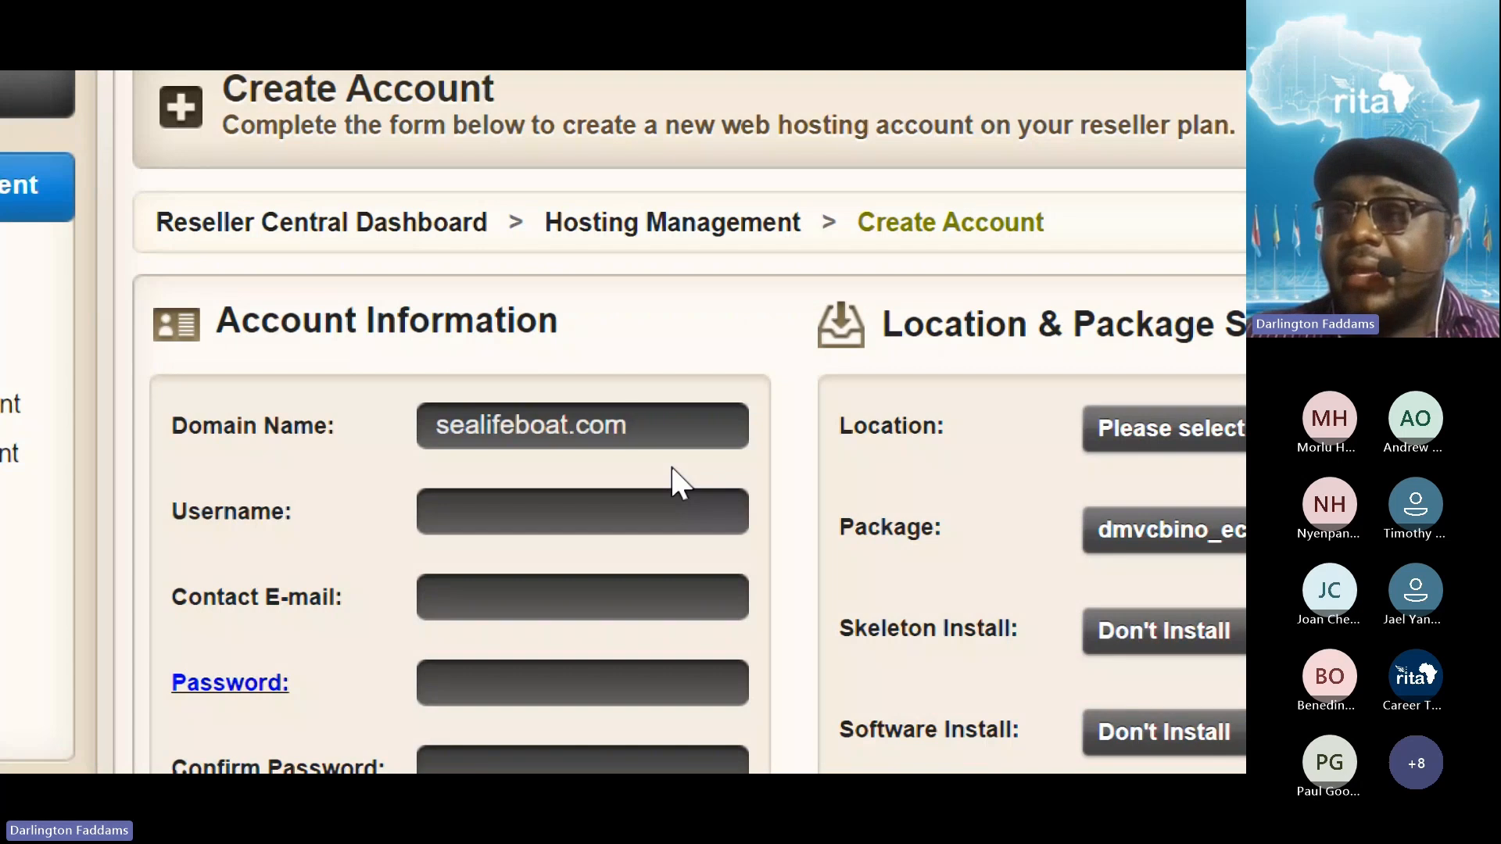
- Enter sealifeb as the new account's username
{"action": "left_click", "coordinate": [573, 503]}
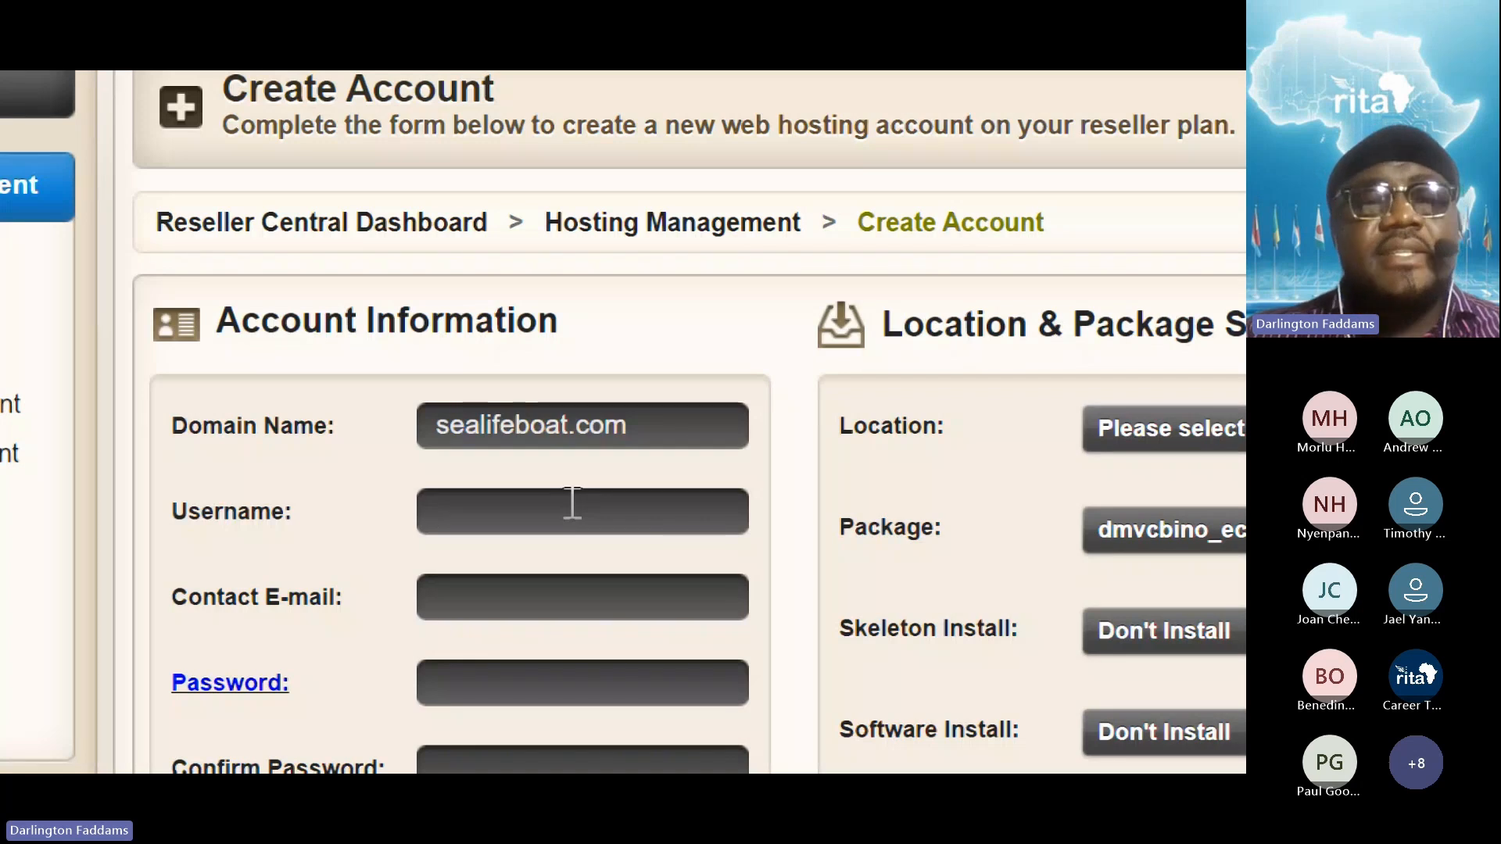
{"action": "left_click_drag", "start_coordinate": [644, 426], "coordinate": [369, 425]}
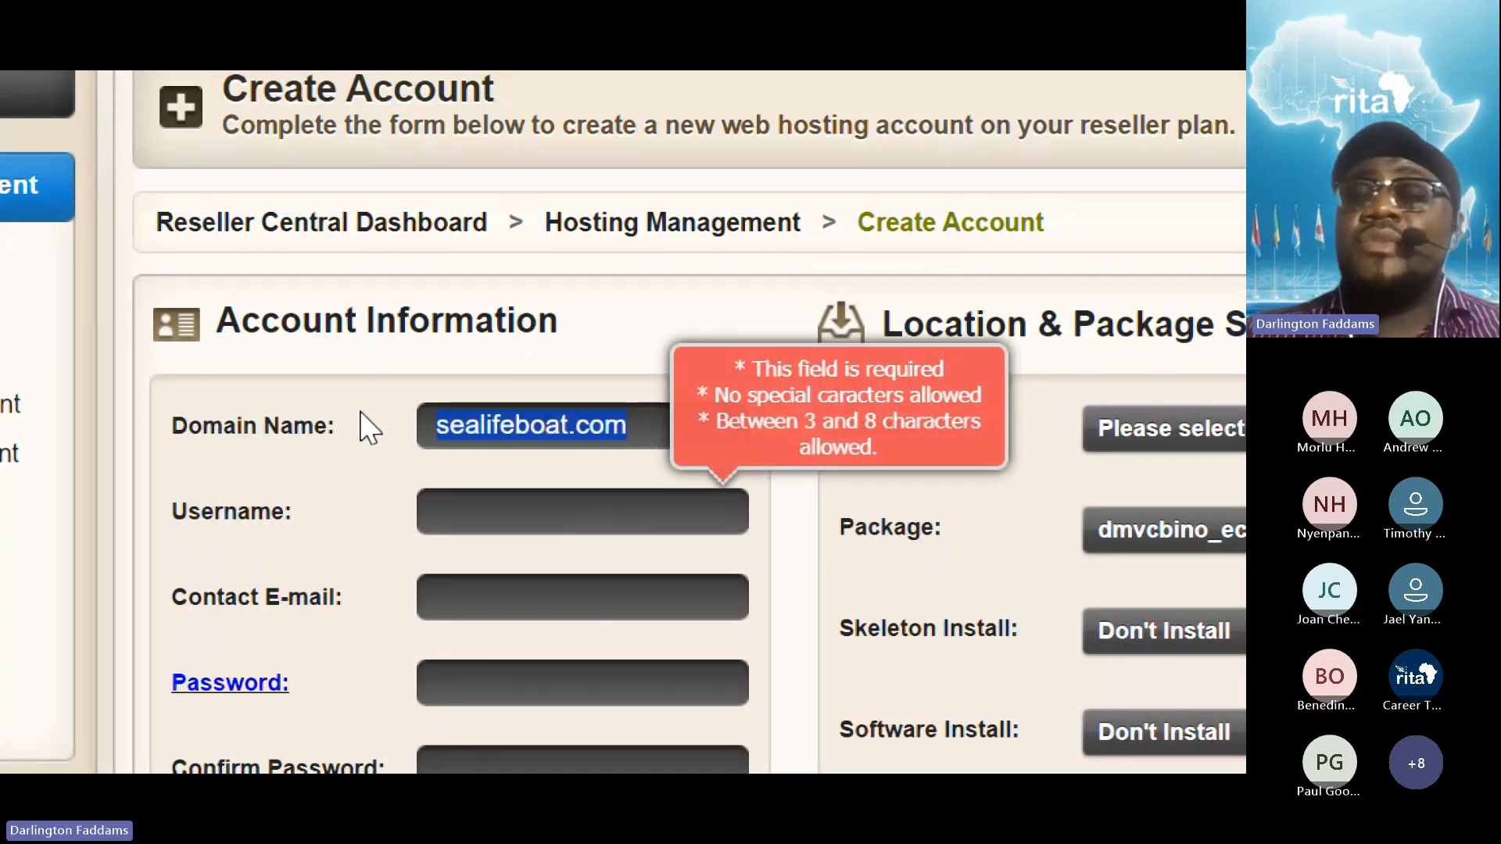
{"action": "left_click", "coordinate": [466, 504]}
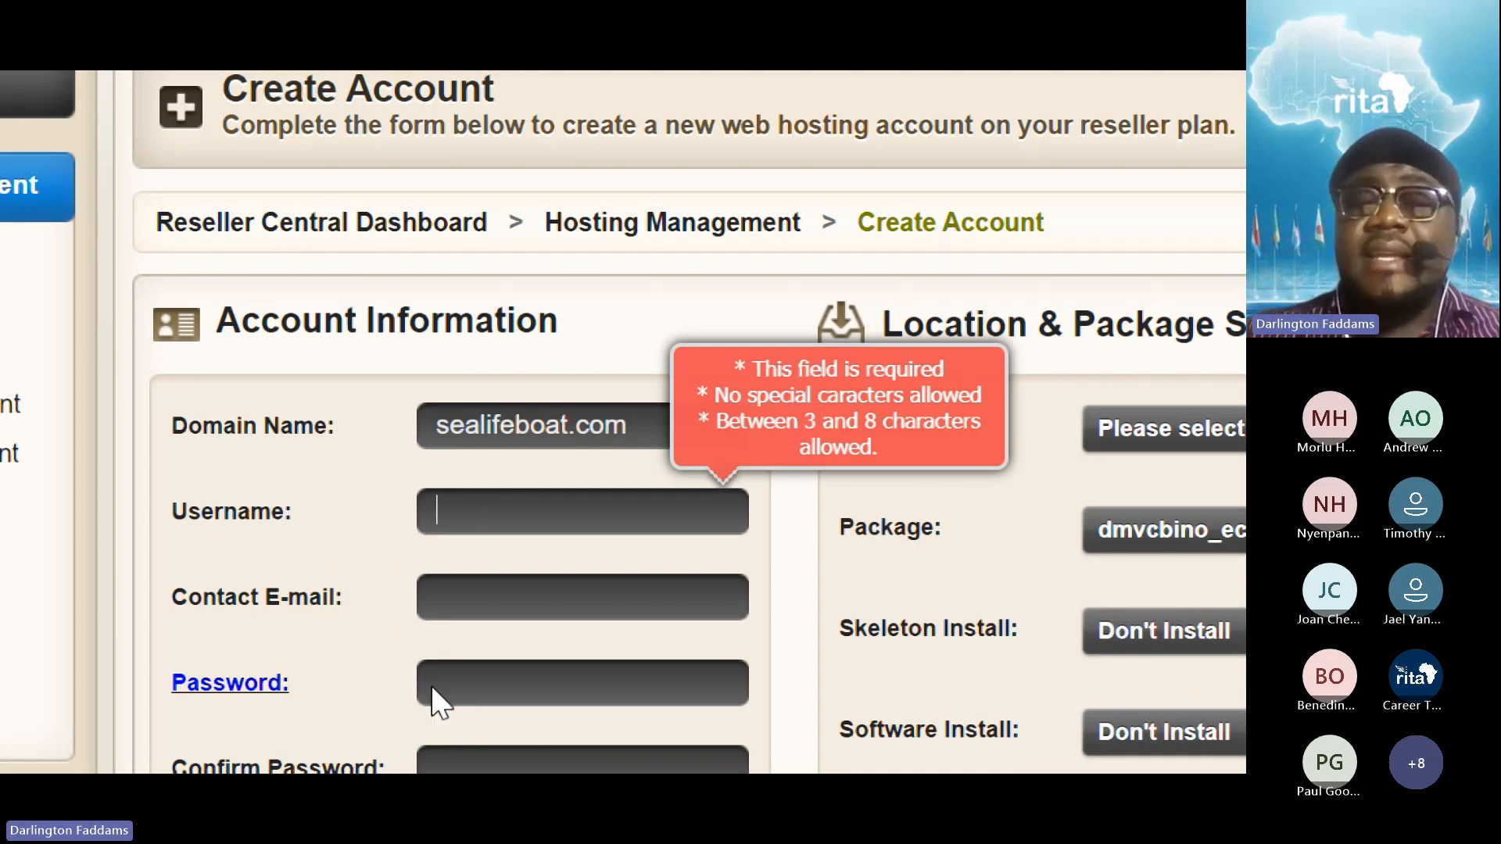
{"action": "left_click", "coordinate": [457, 693]}
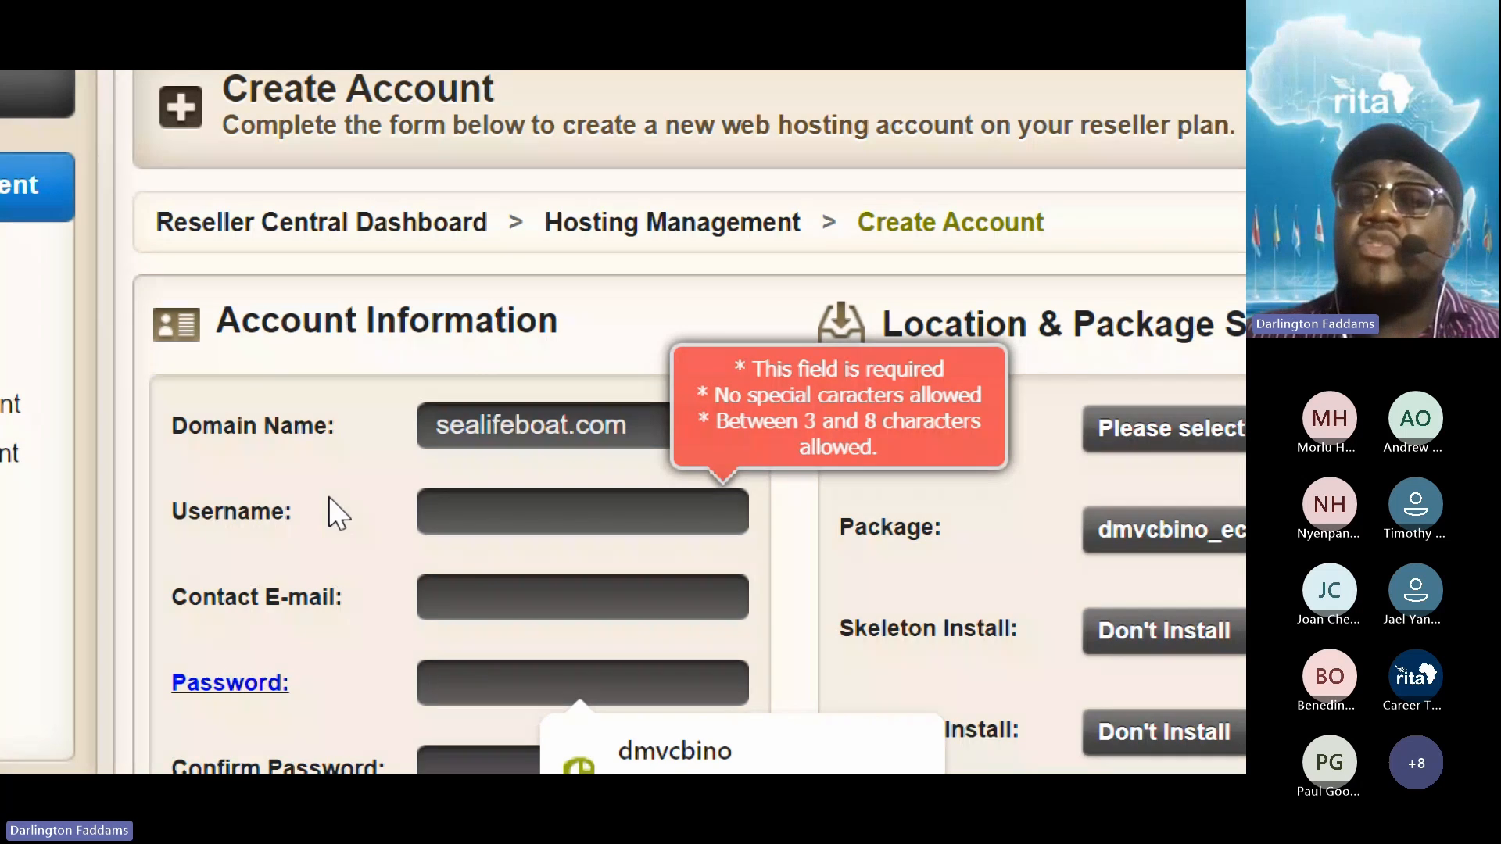
{"action": "left_click", "coordinate": [504, 510]}
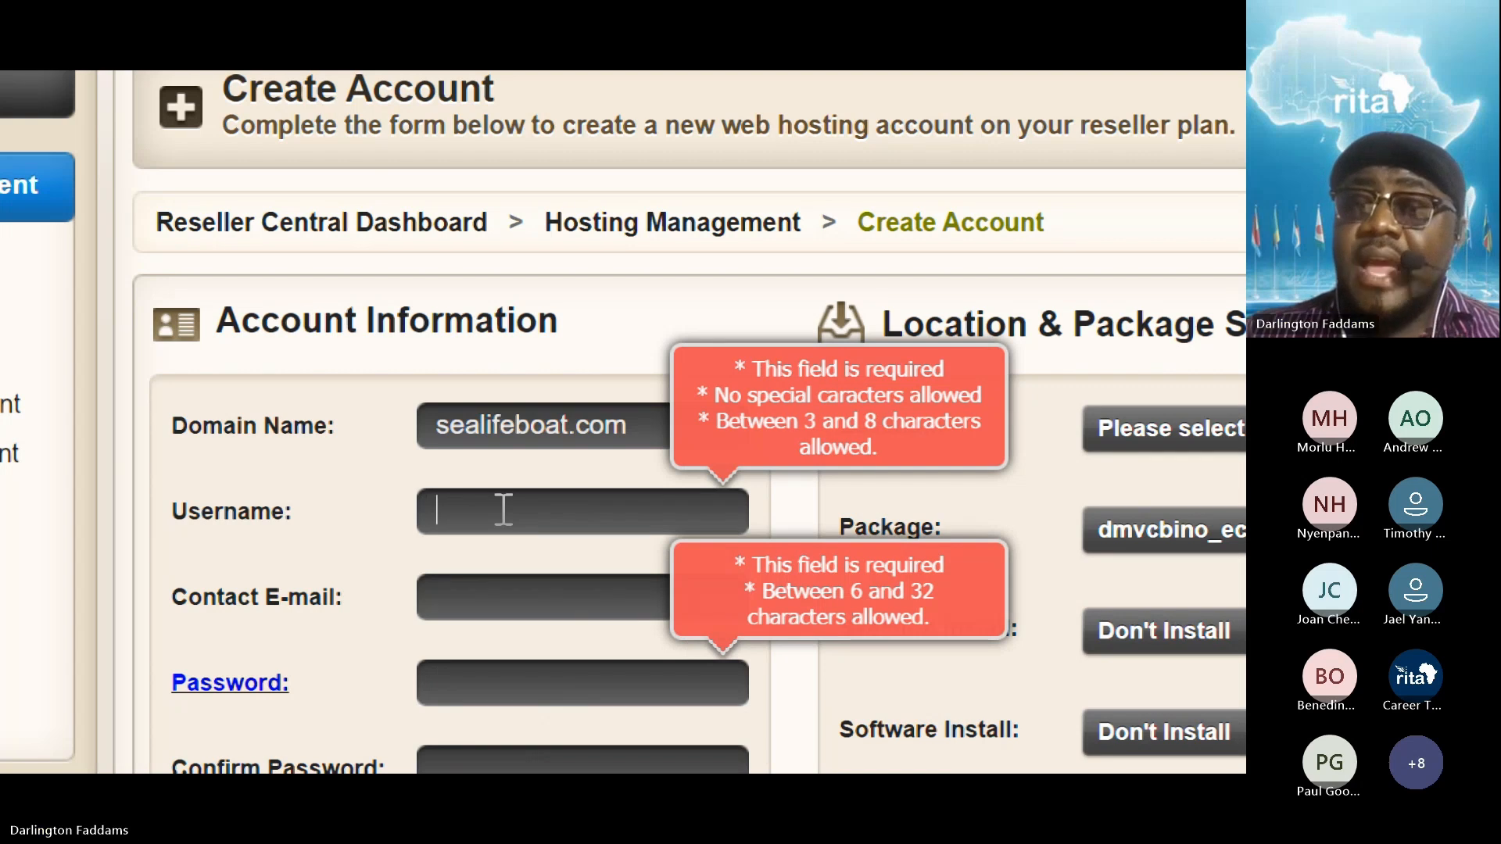
{"action": "scroll", "coordinate": [503, 510], "scroll_direction": "down", "scroll_amount": 2}
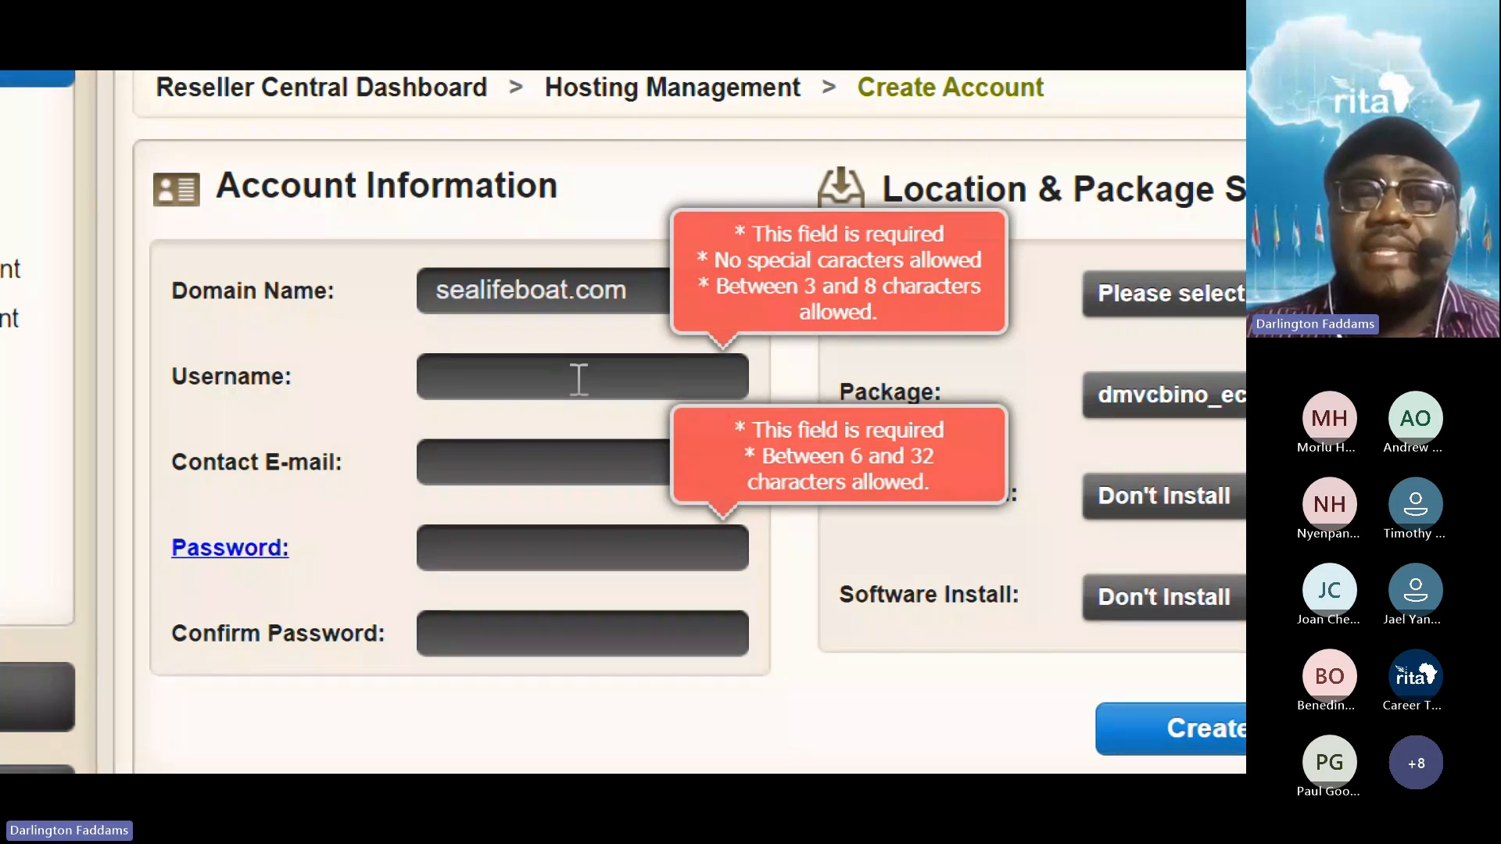
{"action": "type", "text": "sealife"}
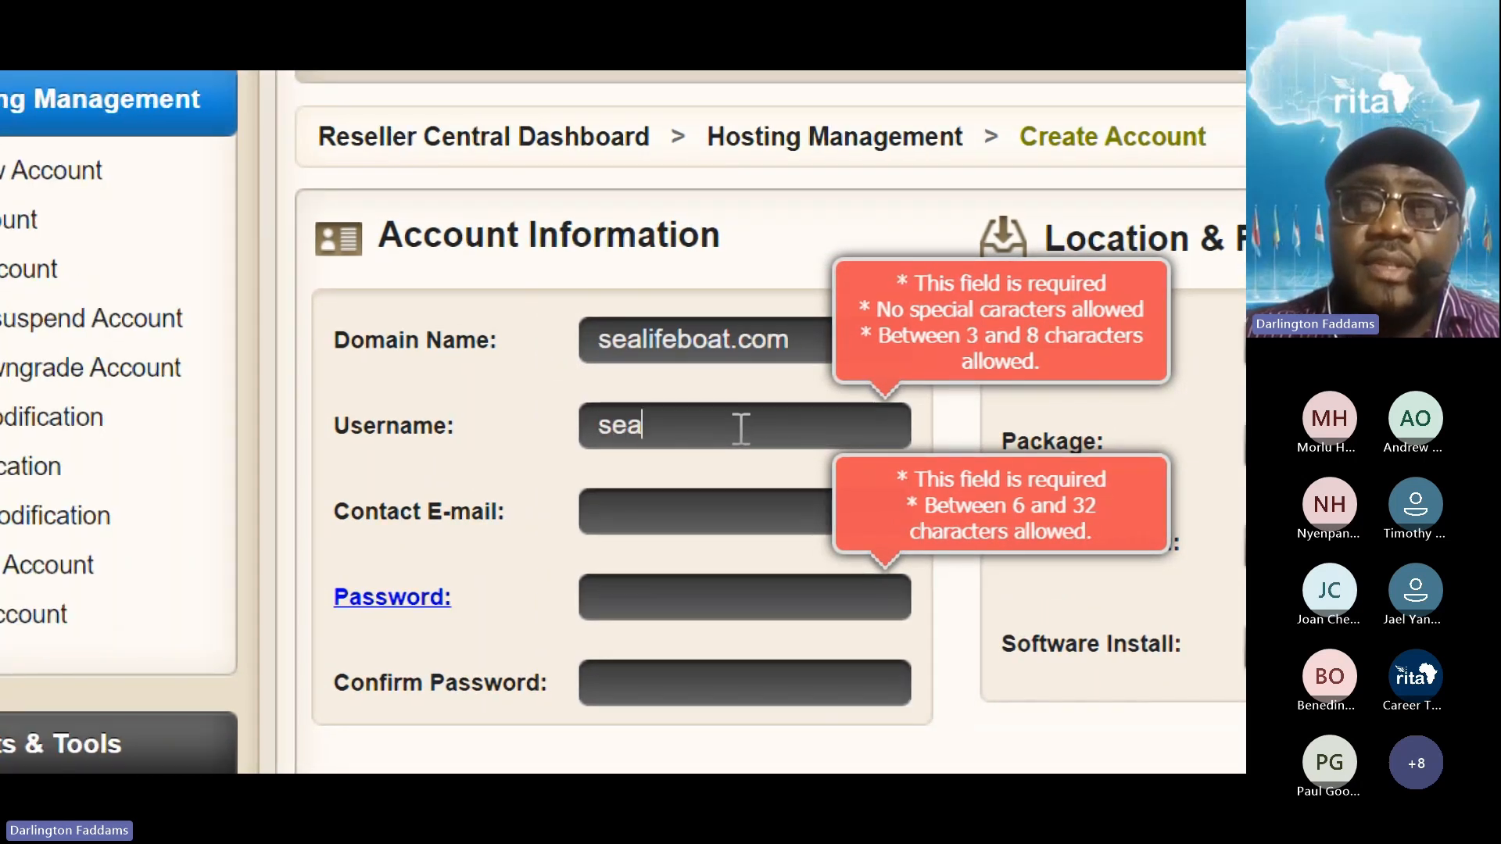
{"action": "type", "text": "b"}
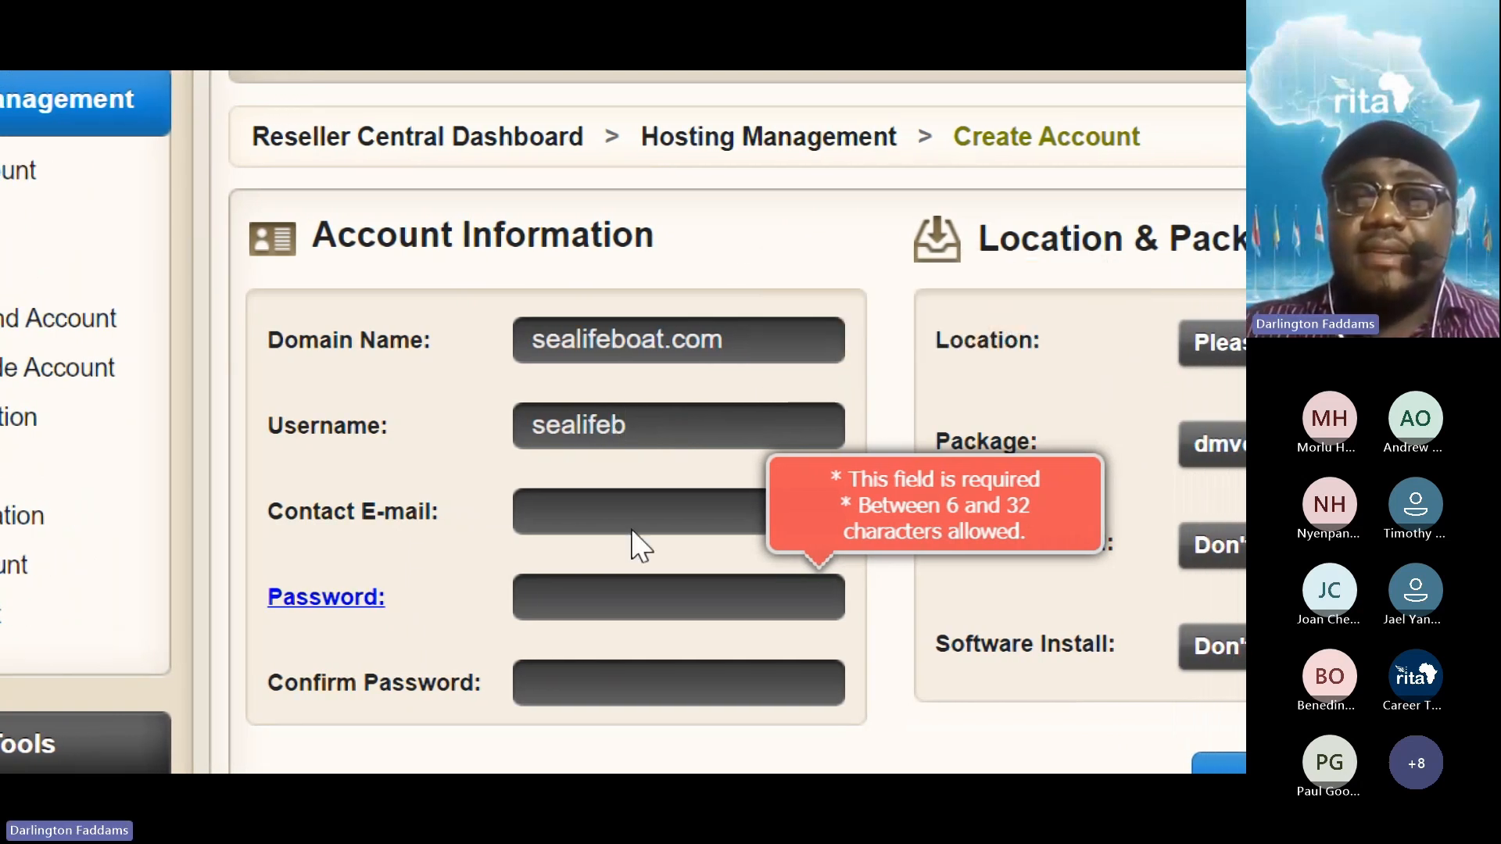
- Fill in the contact's e-mail address for the new account
{"action": "left_click", "coordinate": [595, 505]}
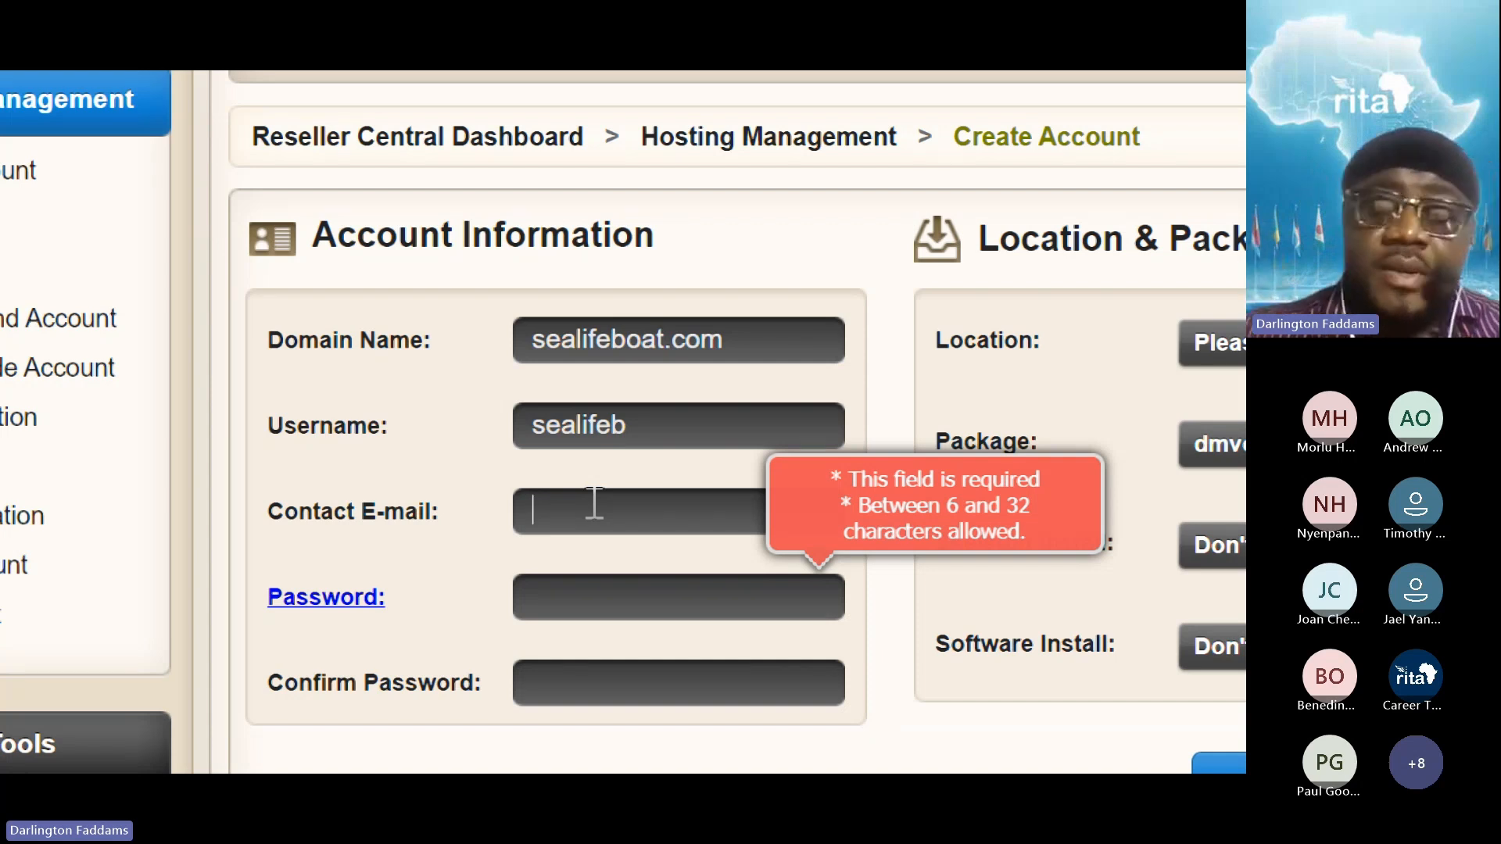
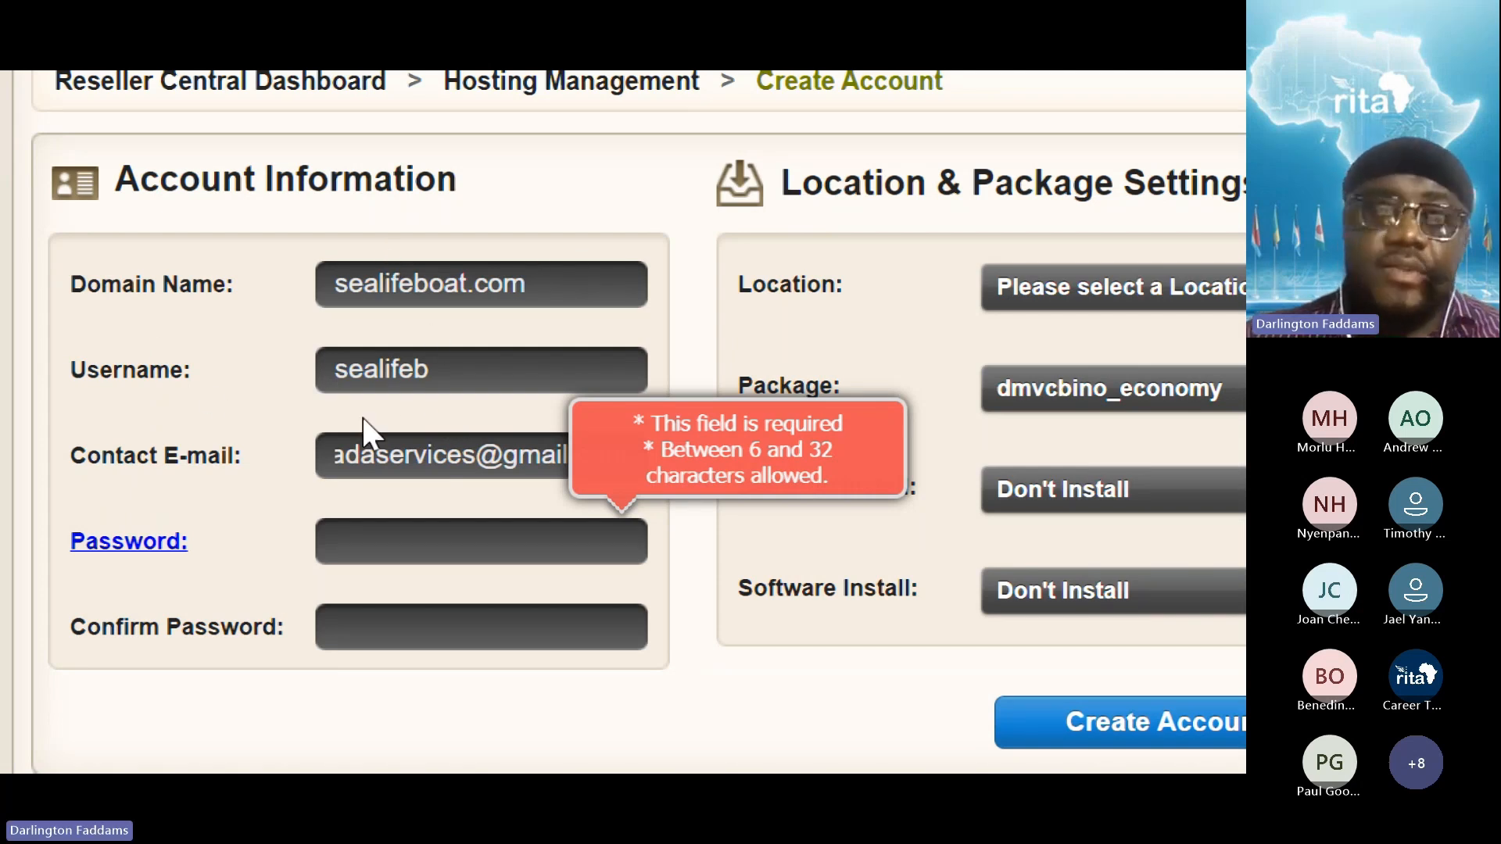
{"action": "left_click", "coordinate": [404, 456]}
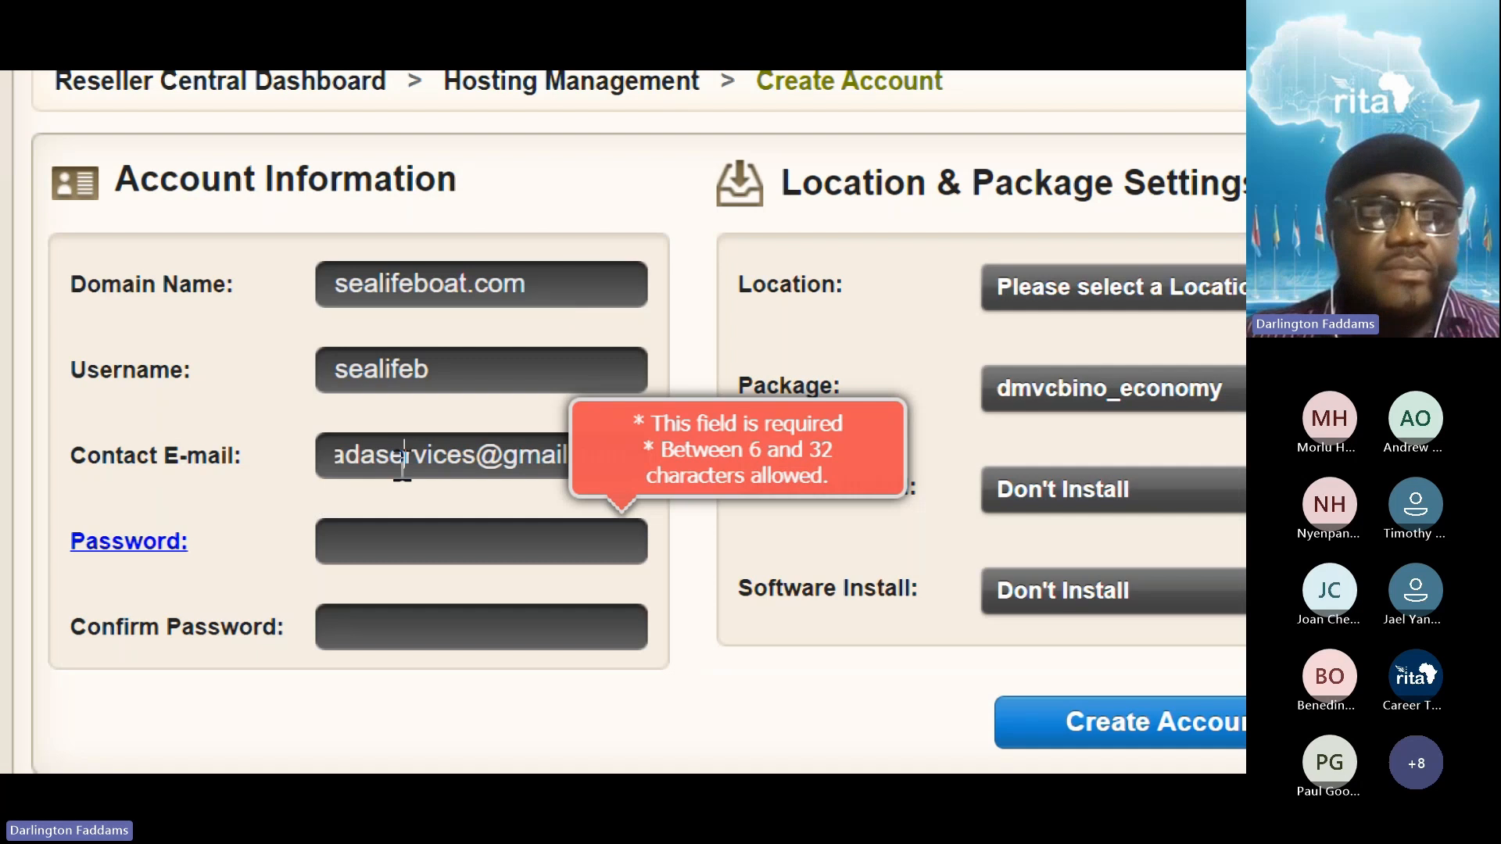
- Switch to Notepad, write a new account password there and select it for copying
{"action": "left_click", "coordinate": [380, 540]}
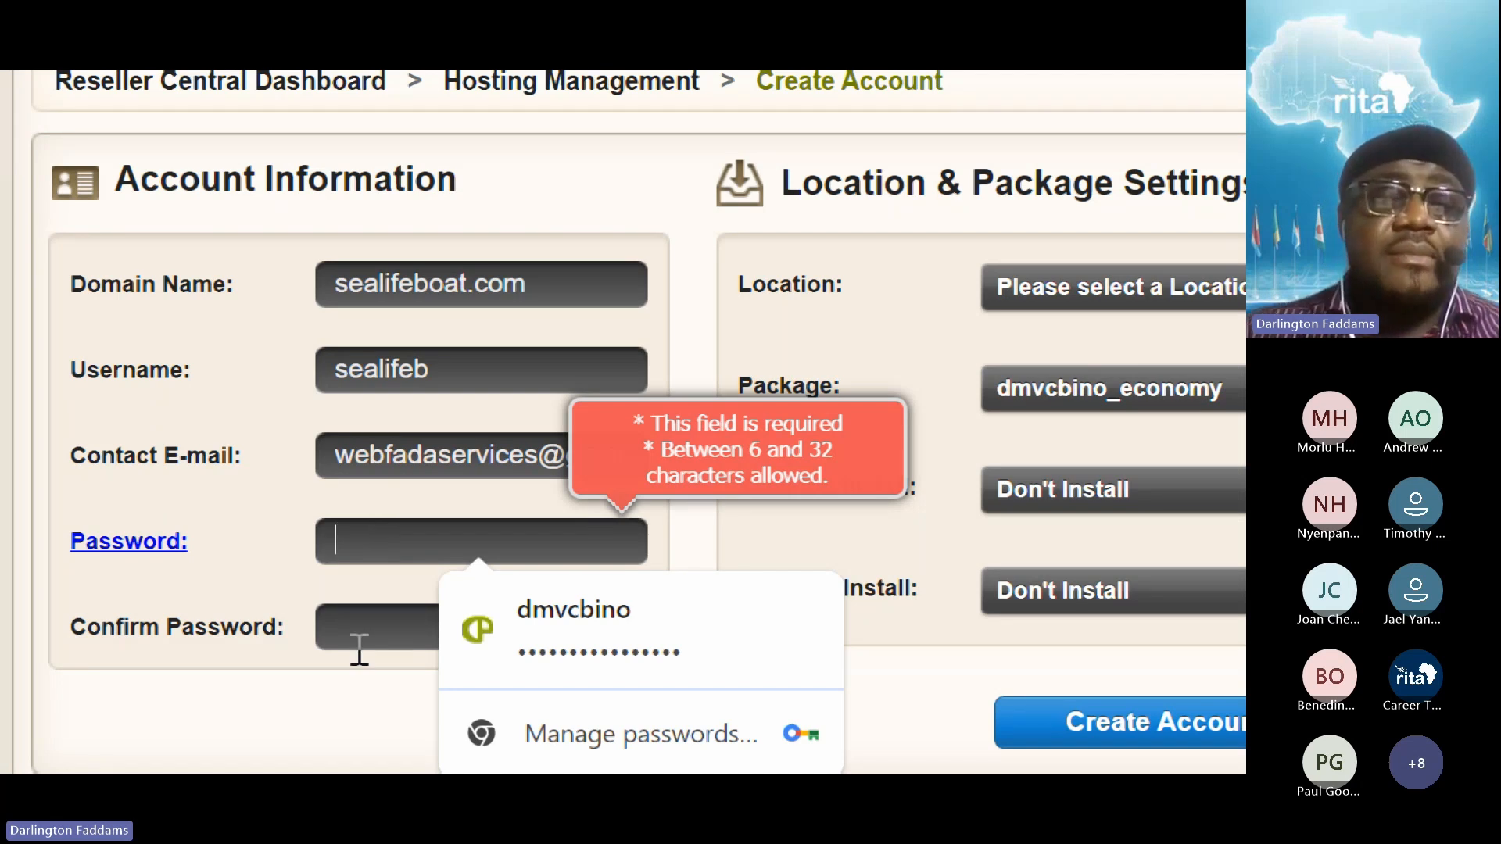
{"action": "scroll", "coordinate": [210, 614], "scroll_direction": "down", "scroll_amount": 3}
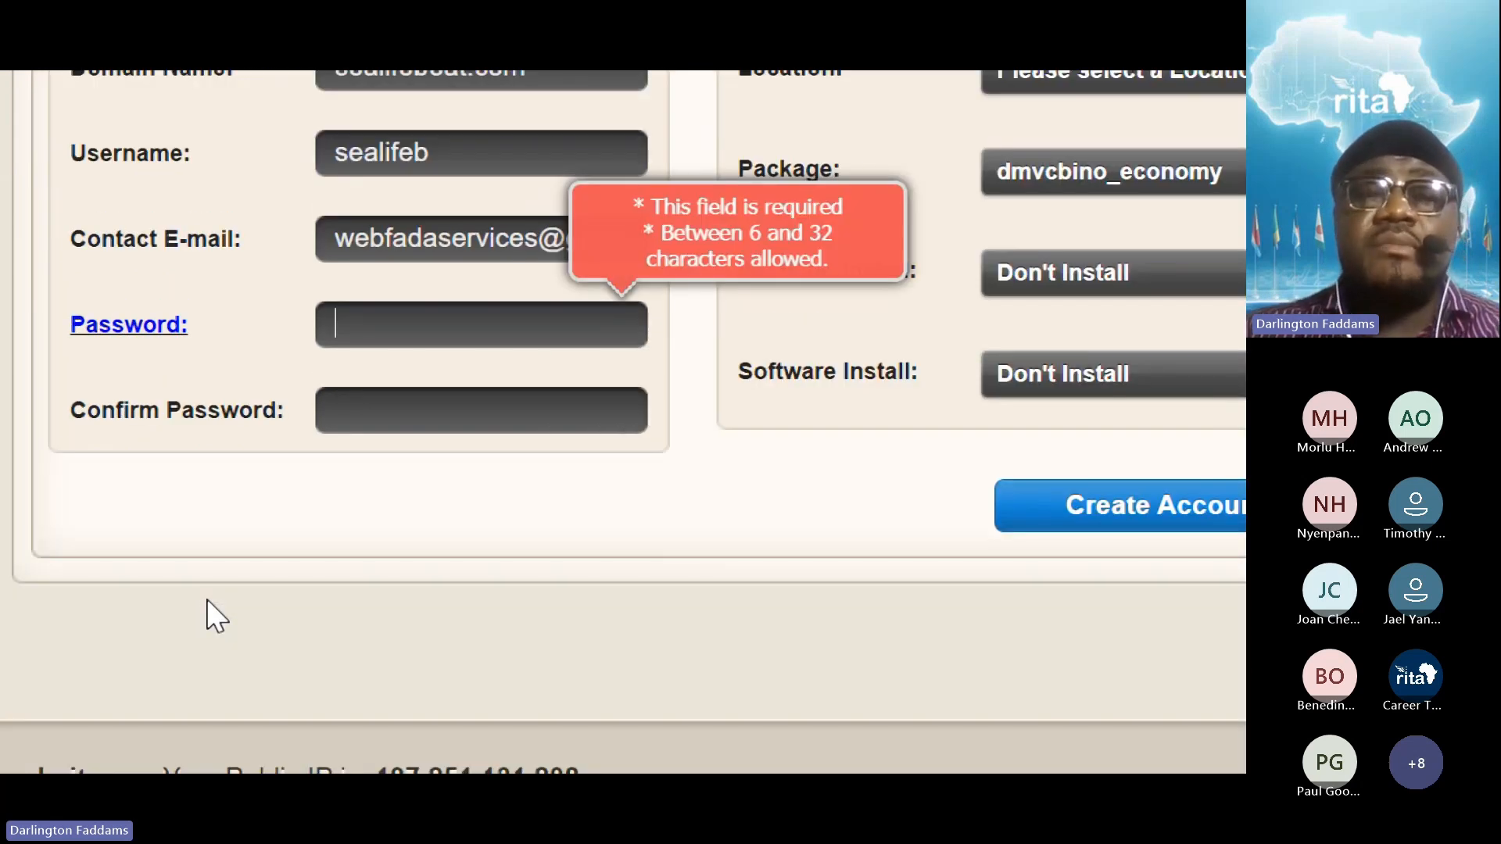
{"action": "scroll", "coordinate": [86, 274], "scroll_direction": "up", "scroll_amount": 2}
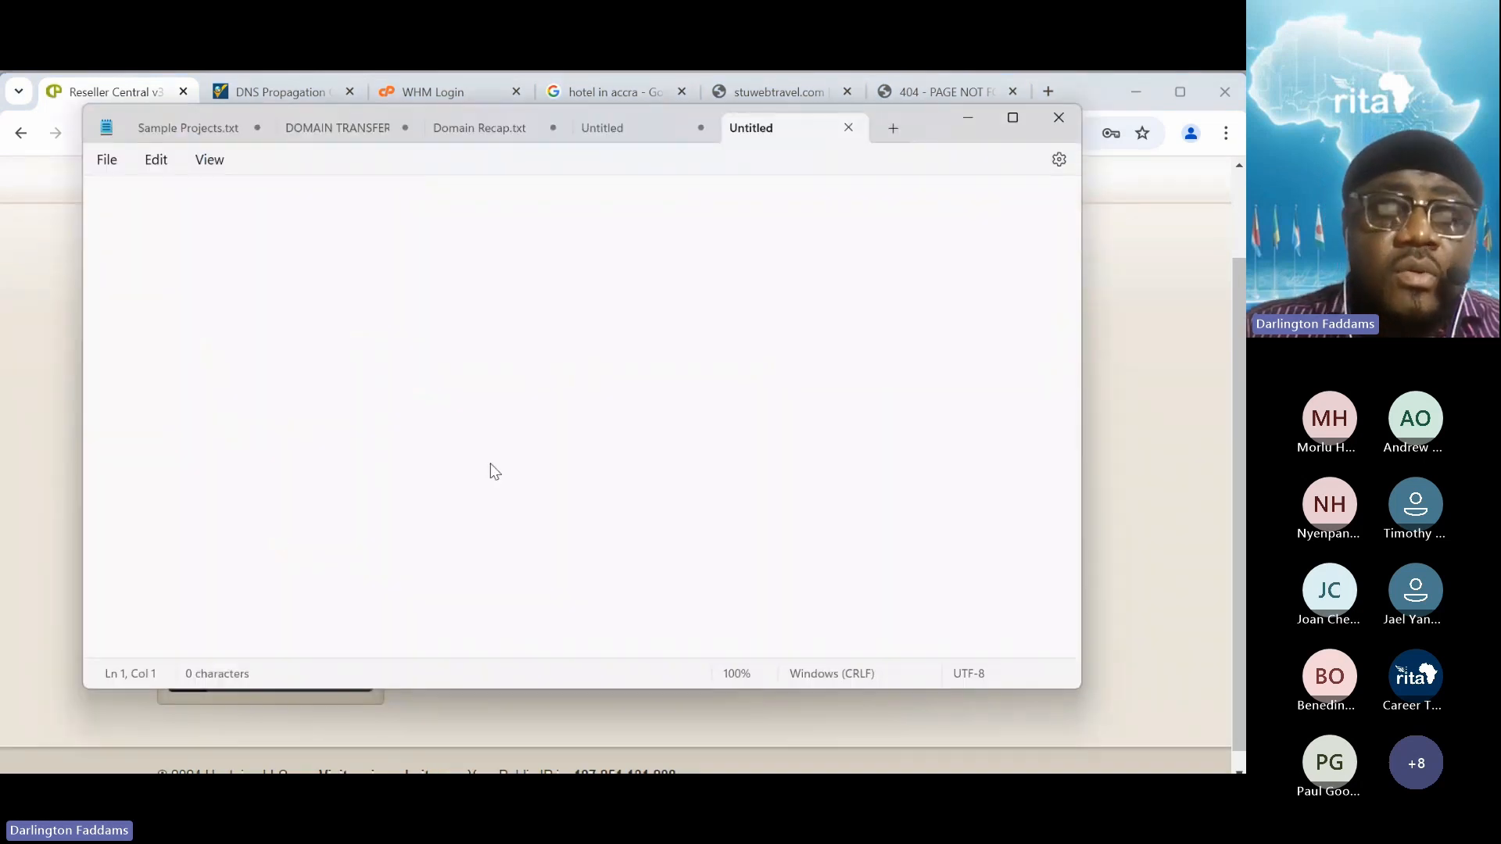
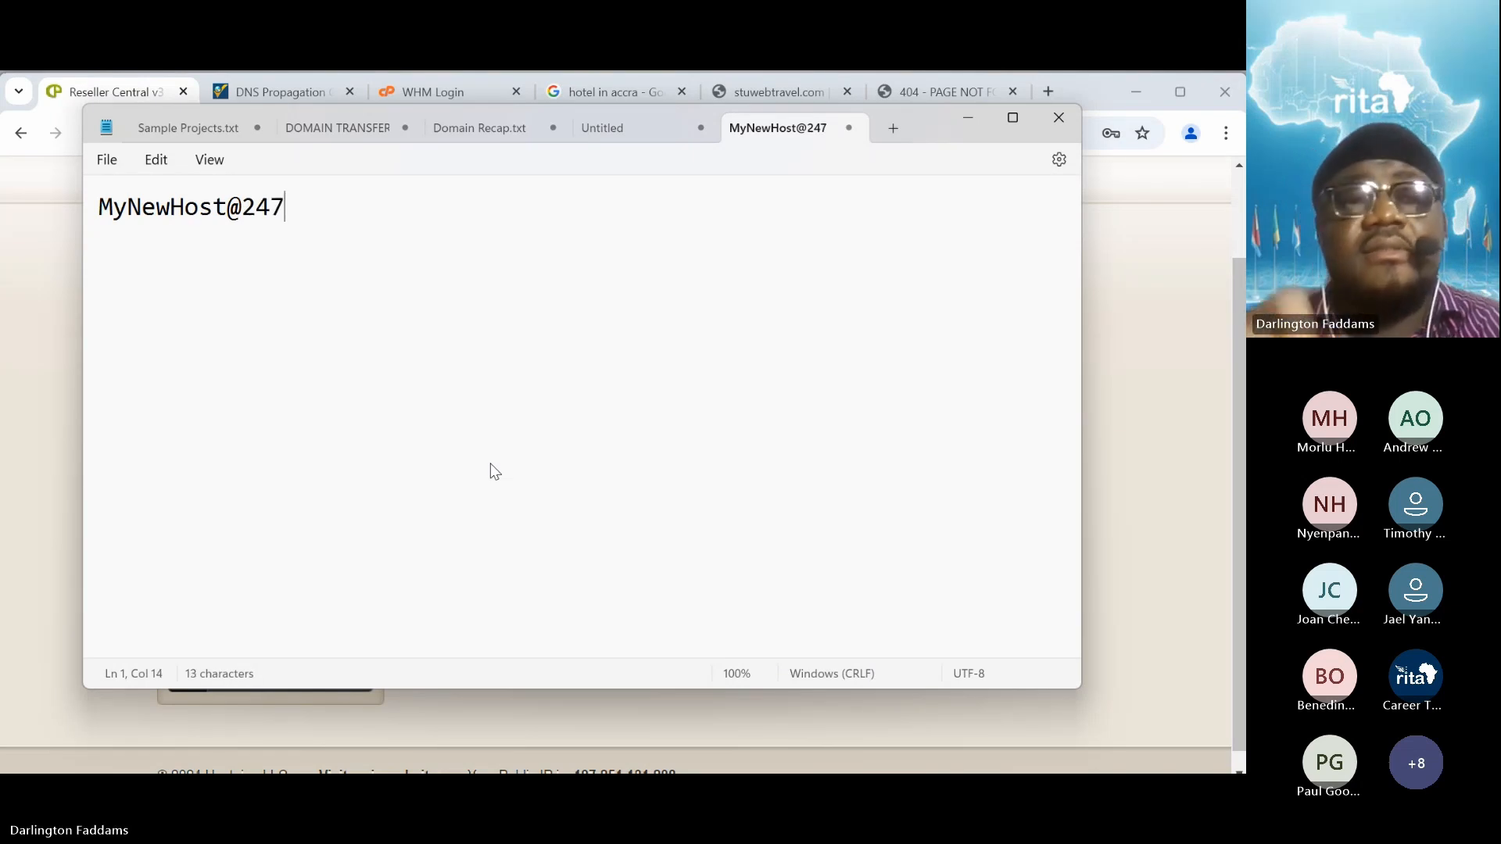
{"action": "key", "text": "ctrl+shift+Left"}
{"action": "key", "text": "ctrl+shift+Left"}
{"action": "key", "text": "ctrl+shift+Left"}
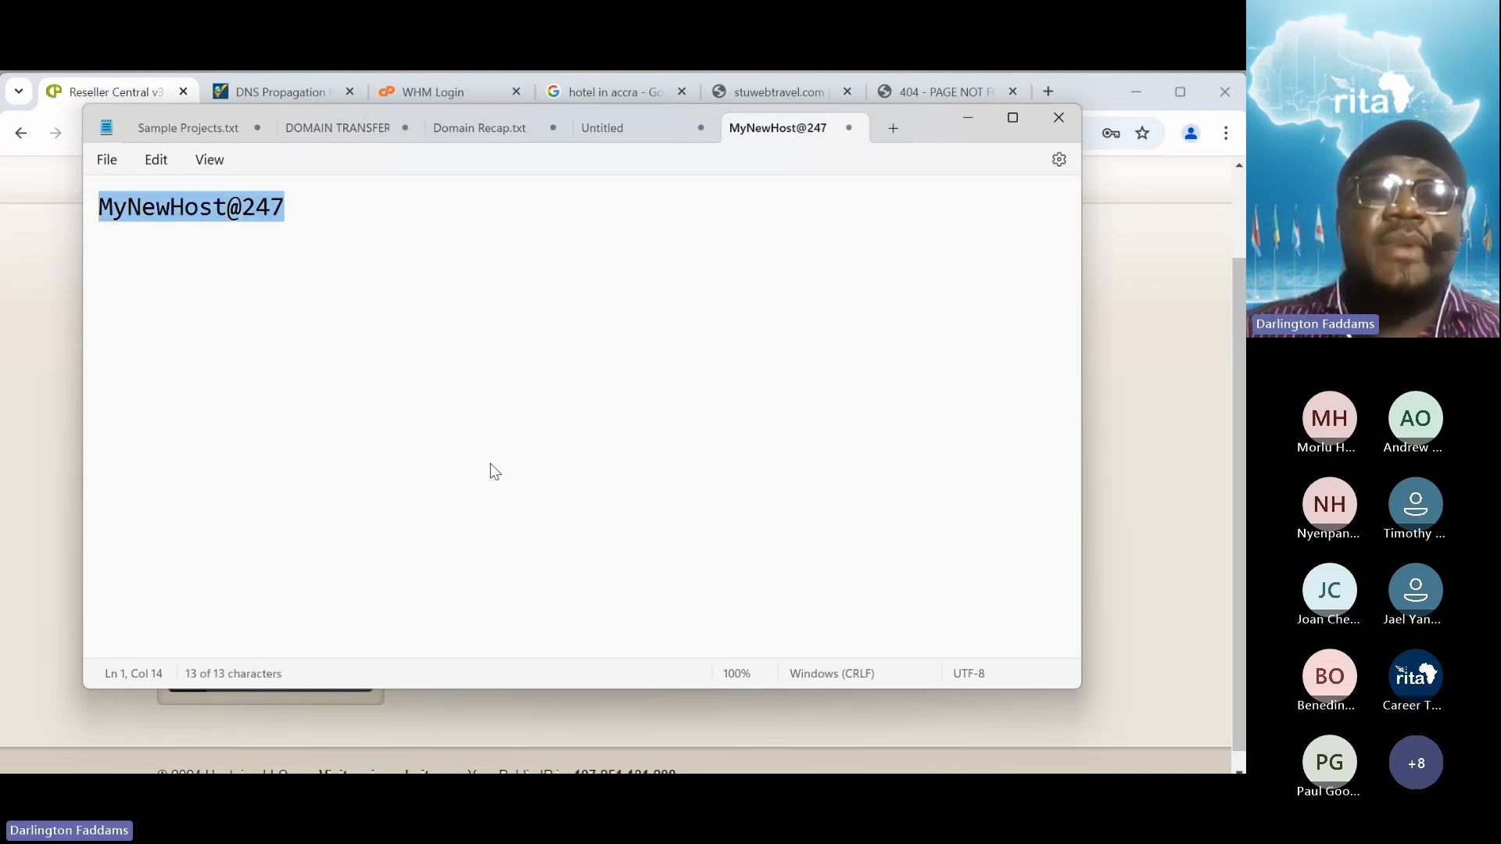
- Paste the account password into both the Password and Confirm Password fields
{"action": "left_click", "coordinate": [58, 410]}
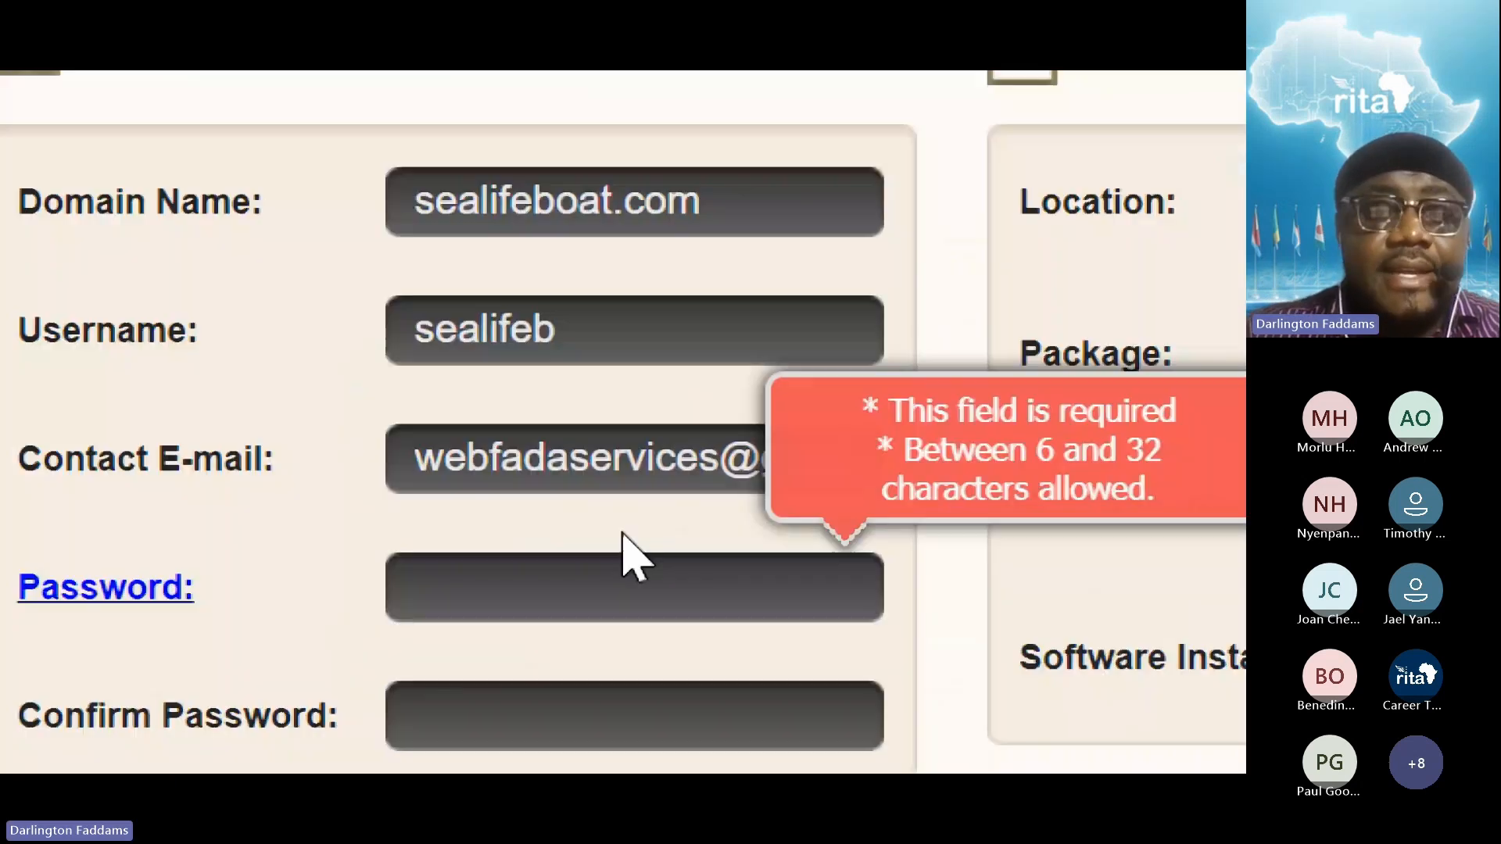
{"action": "left_click", "coordinate": [524, 588]}
{"action": "key", "text": "ctrl+v"}
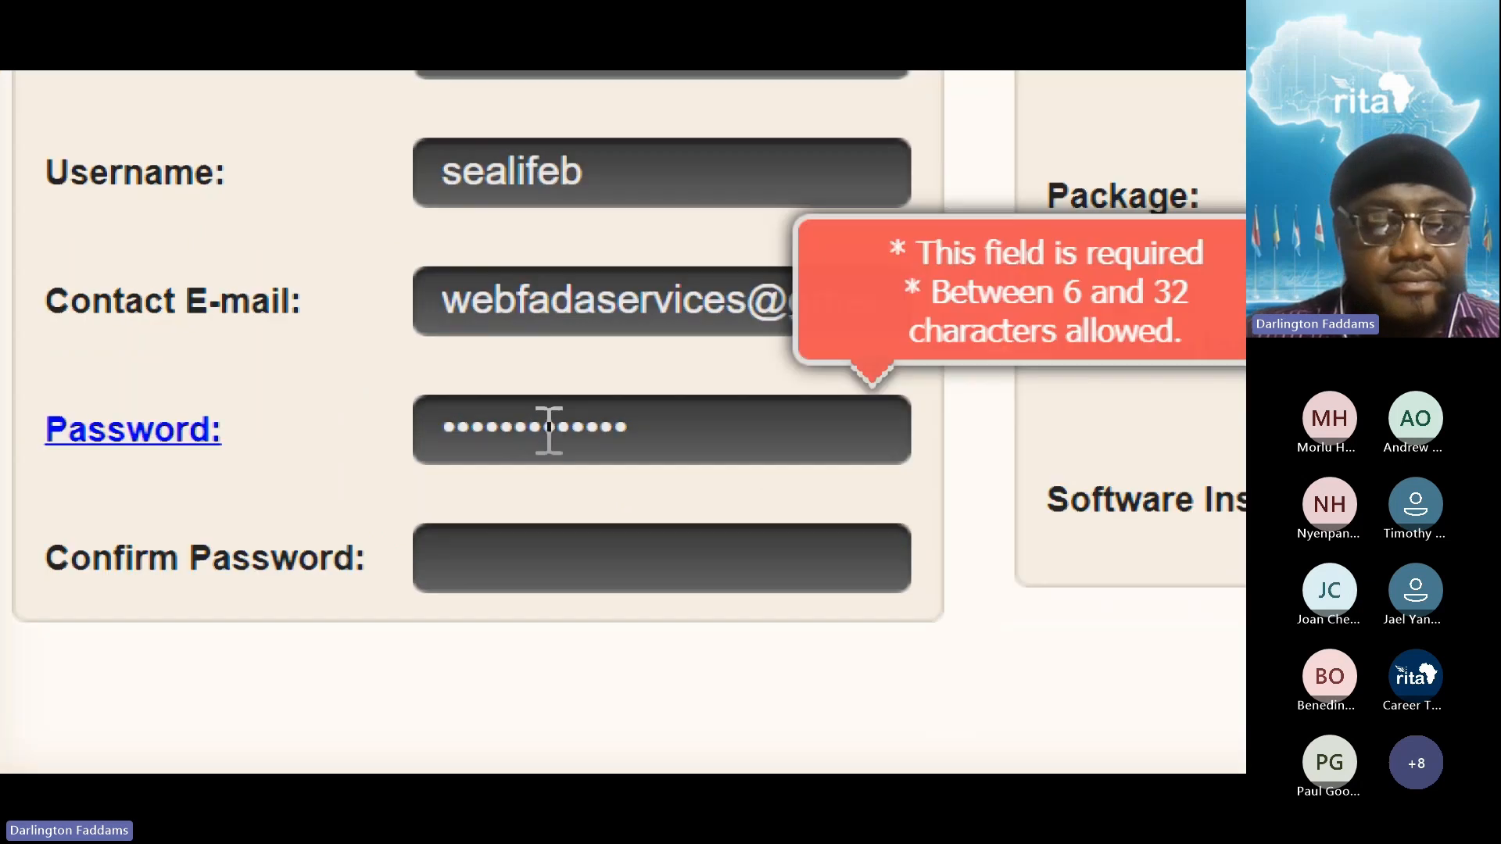
{"action": "key", "text": "super+minus"}
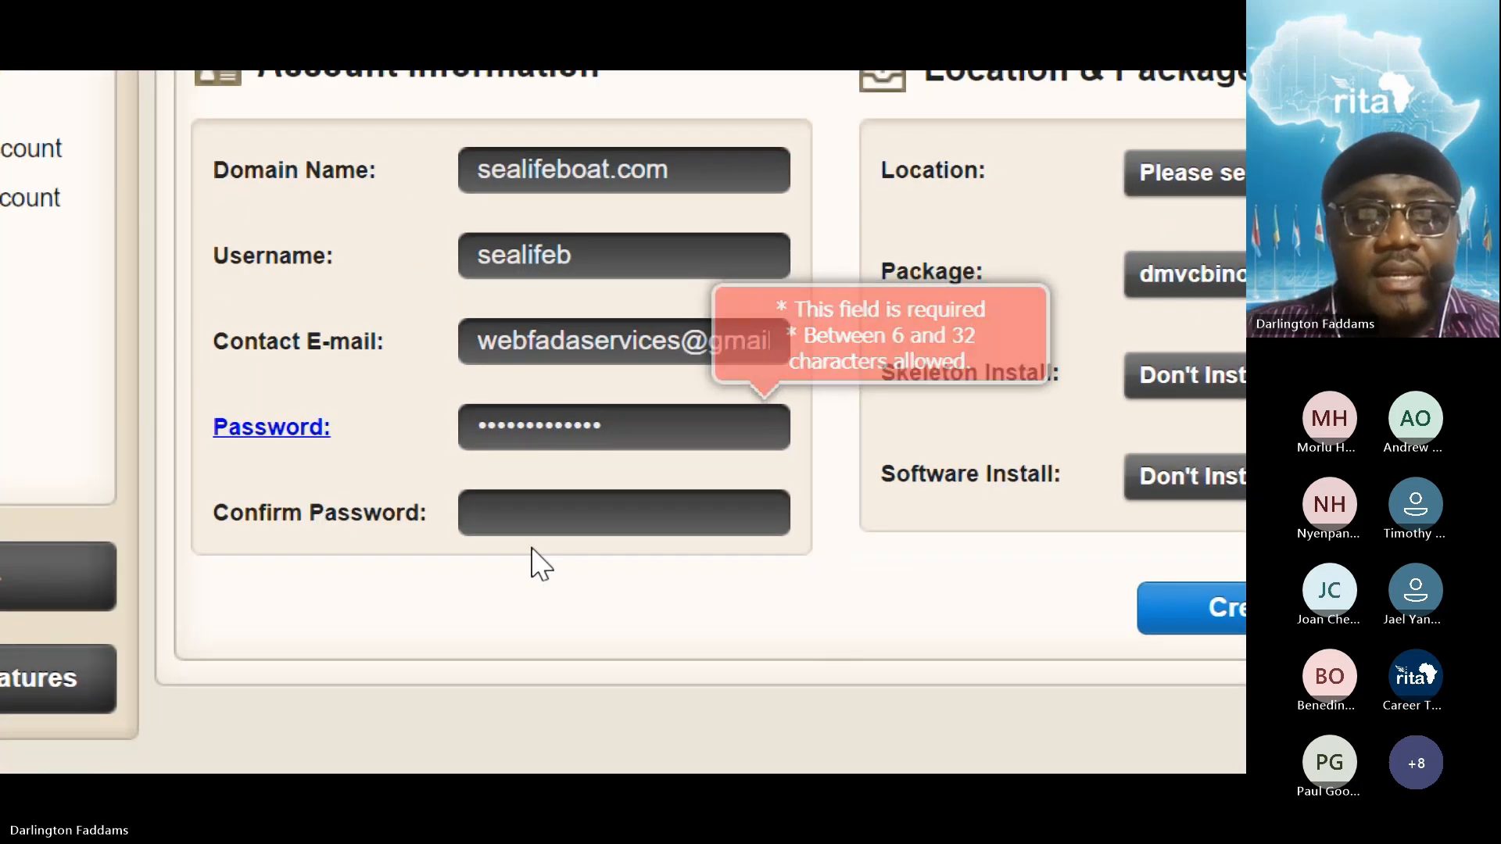
{"action": "left_click", "coordinate": [543, 513]}
{"action": "key", "text": "ctrl+v"}
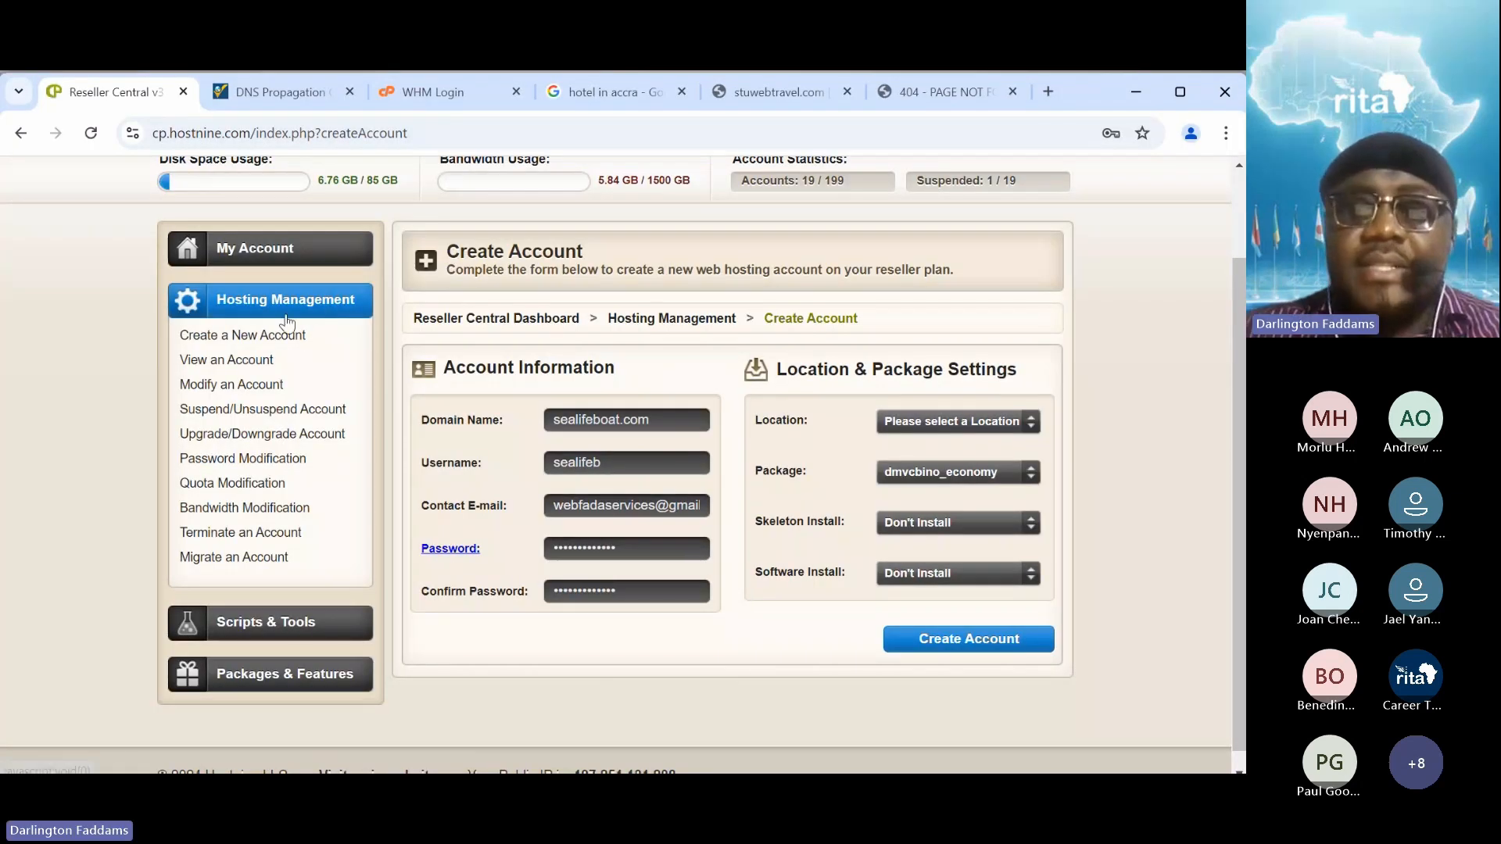
- Open the List Accounts page from My Account in a new tab
{"action": "left_click", "coordinate": [309, 249]}
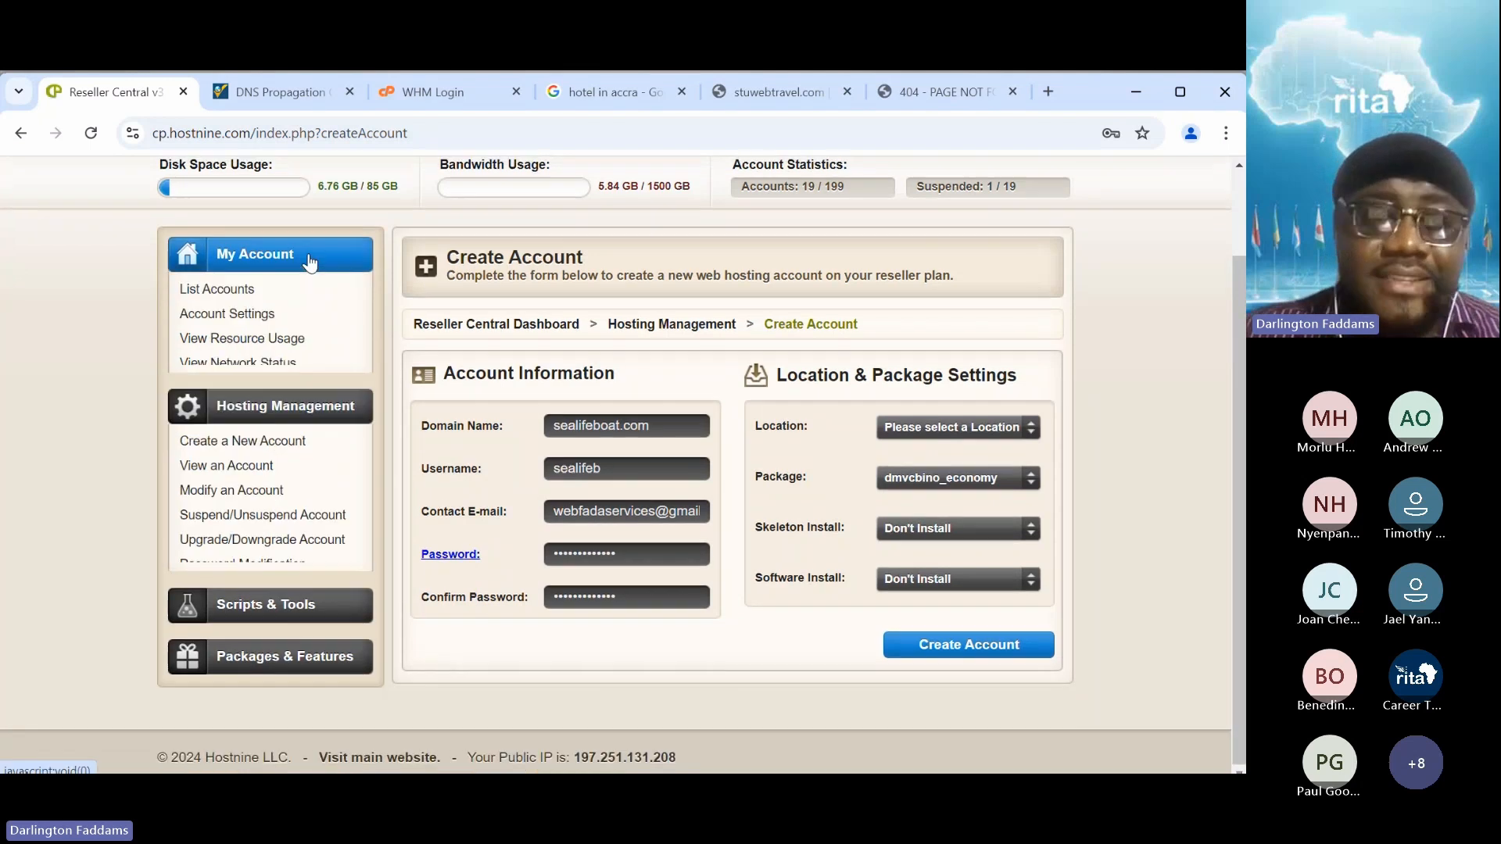
{"action": "right_click", "coordinate": [244, 293]}
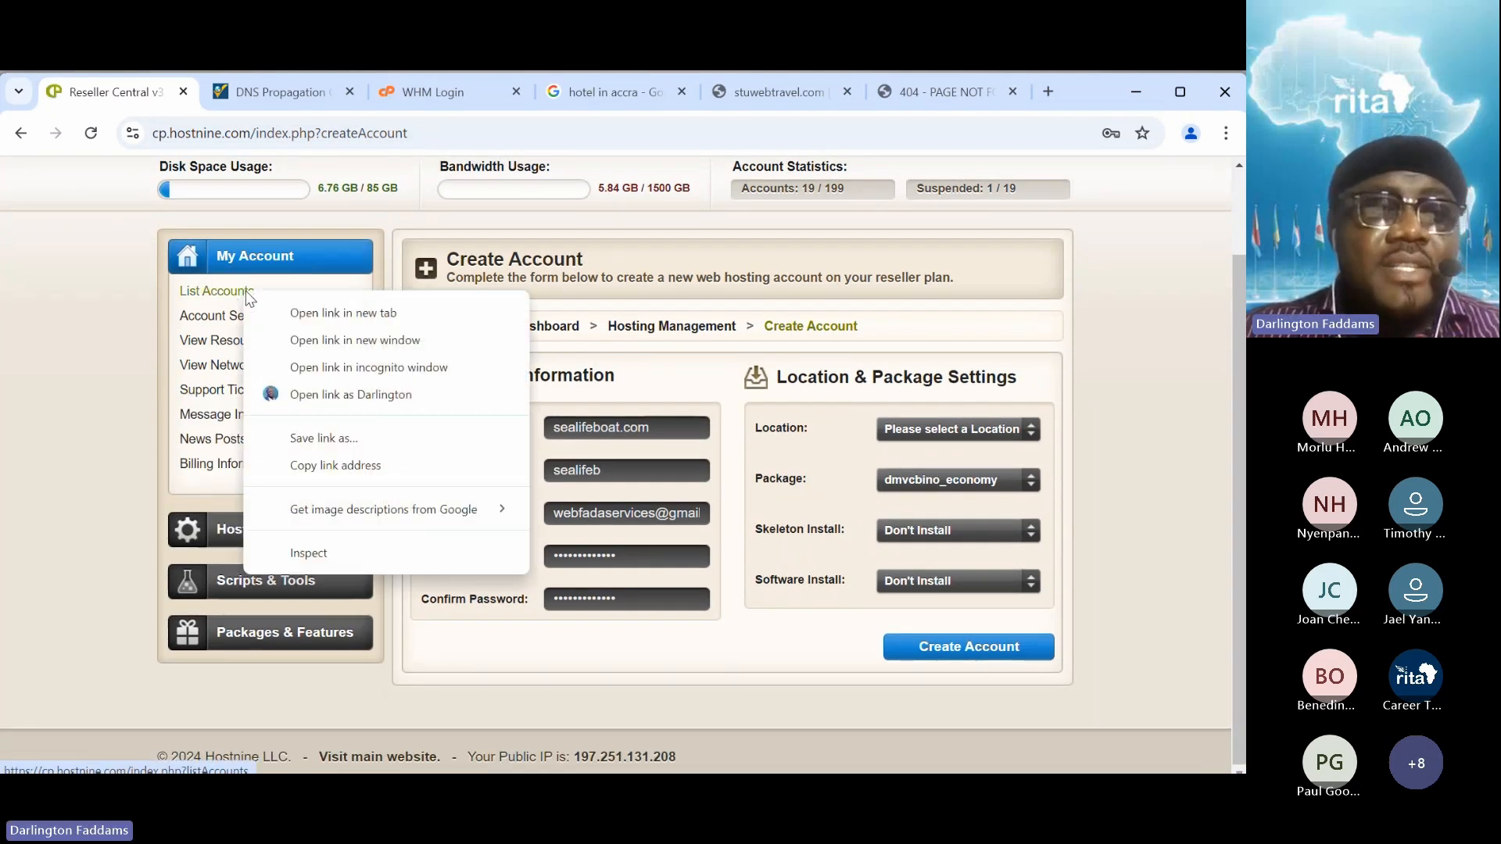
{"action": "left_click", "coordinate": [278, 312]}
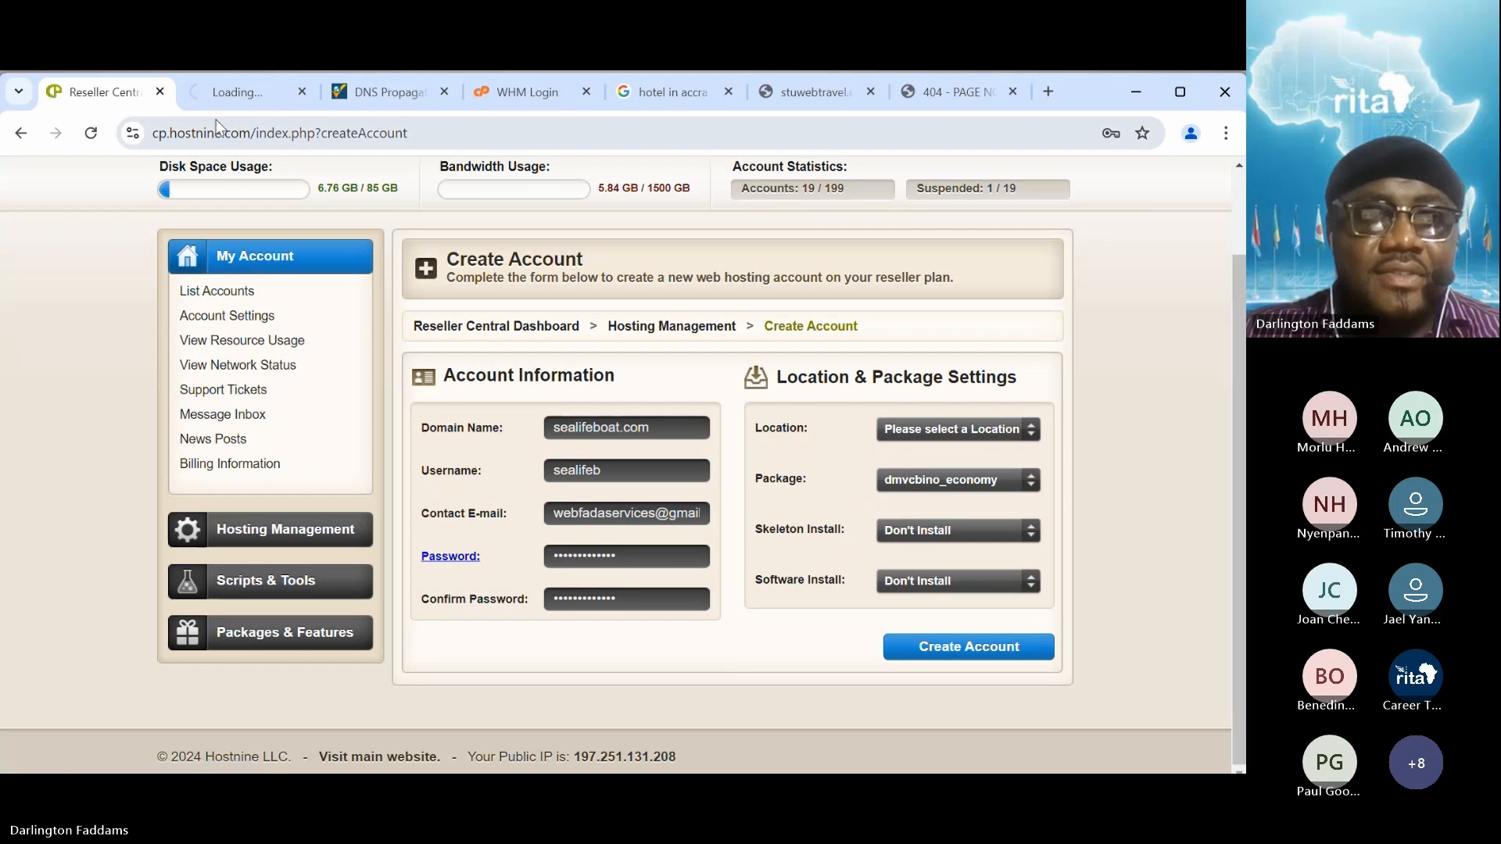
- Browse the list of existing hosting accounts with their servers and IP addresses
{"action": "left_click", "coordinate": [219, 99]}
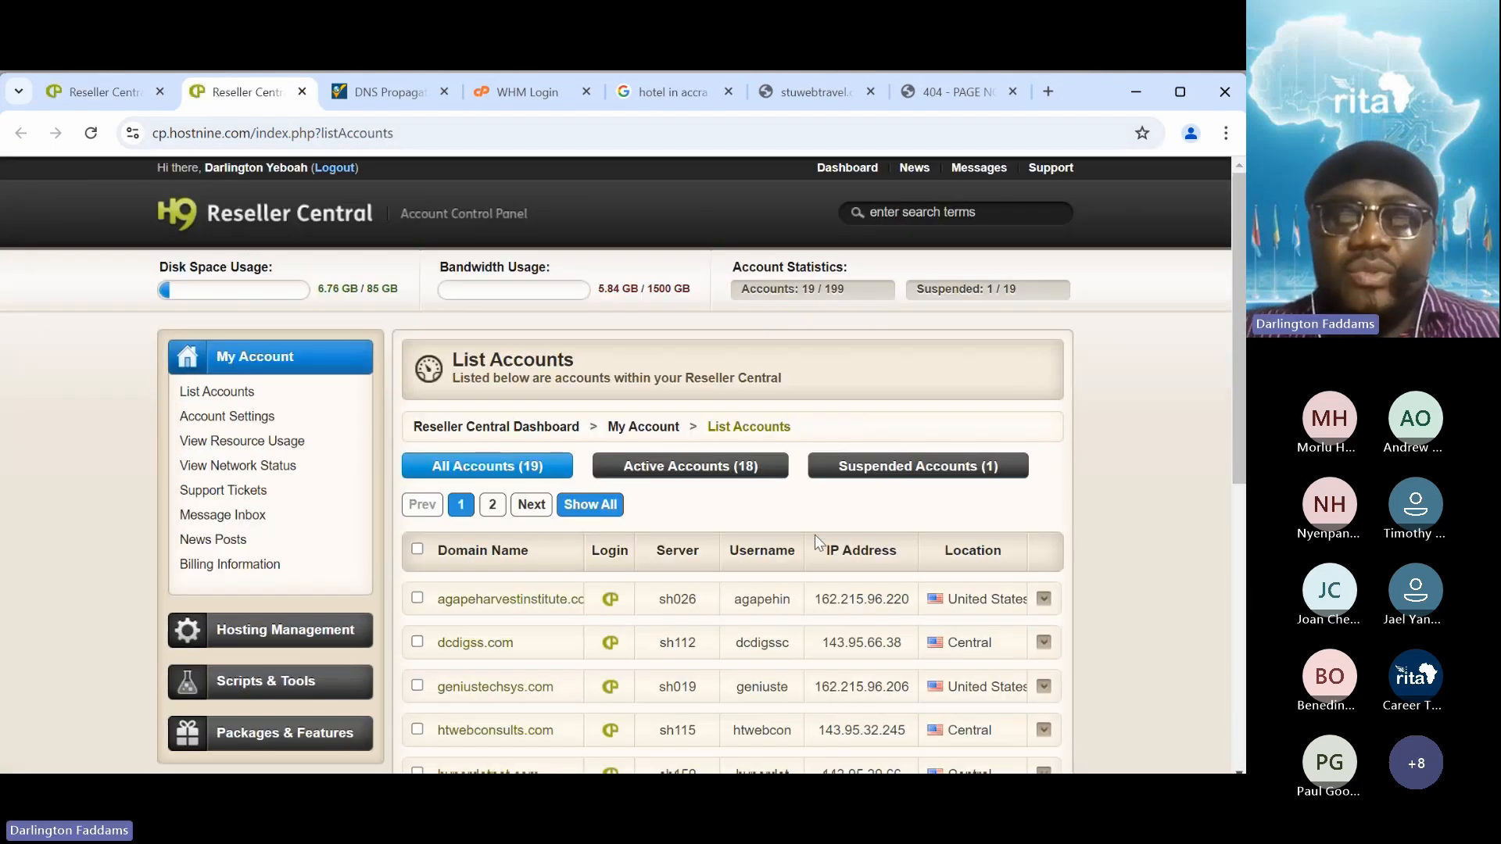
{"action": "scroll", "coordinate": [818, 540], "scroll_direction": "down", "scroll_amount": 3}
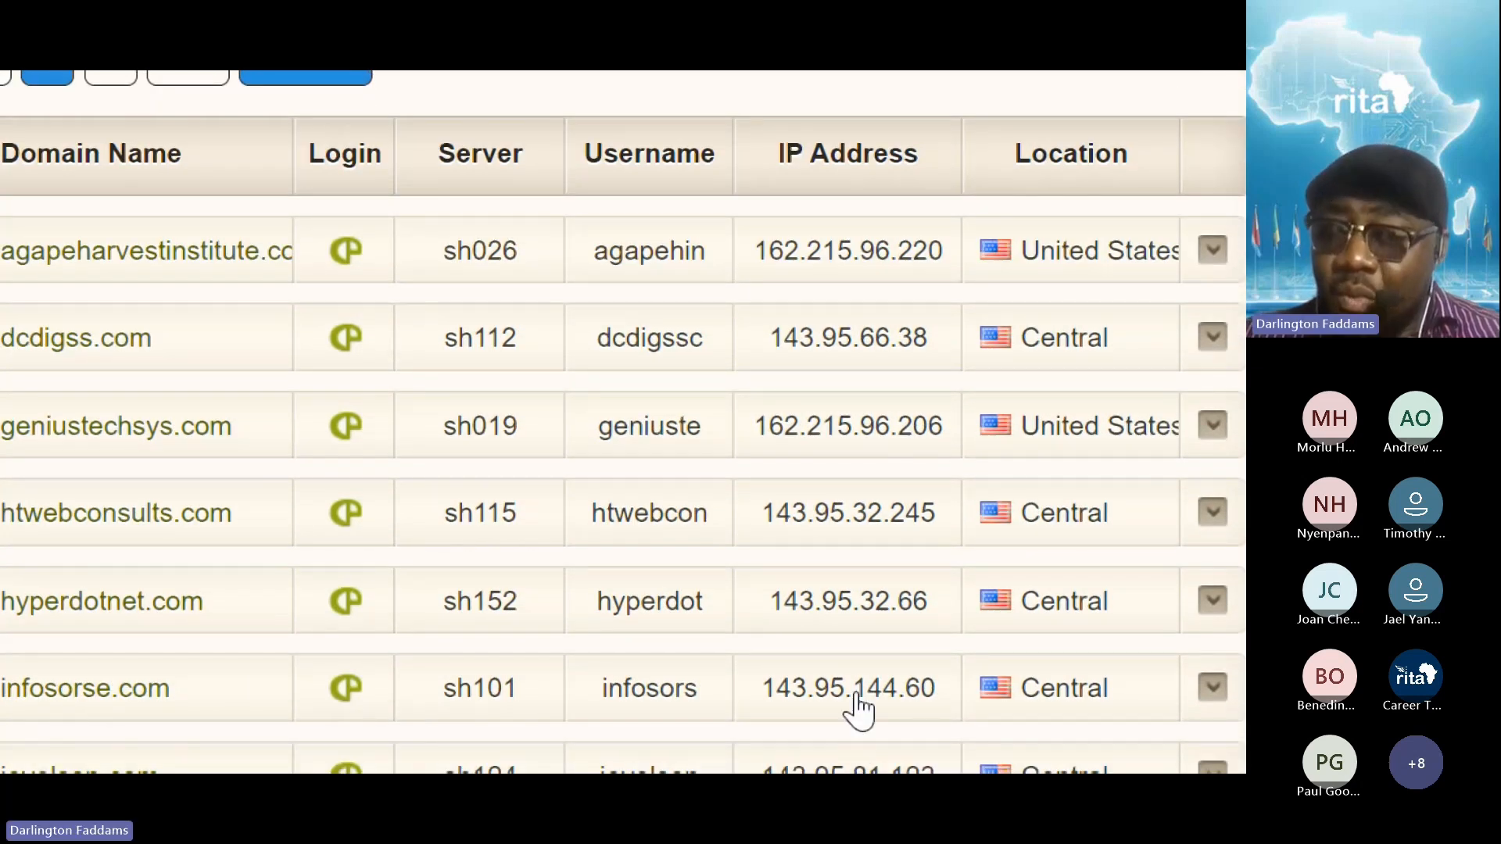
{"action": "scroll", "coordinate": [858, 707], "scroll_direction": "down", "scroll_amount": 2}
{"action": "scroll", "coordinate": [857, 704], "scroll_direction": "down", "scroll_amount": 5}
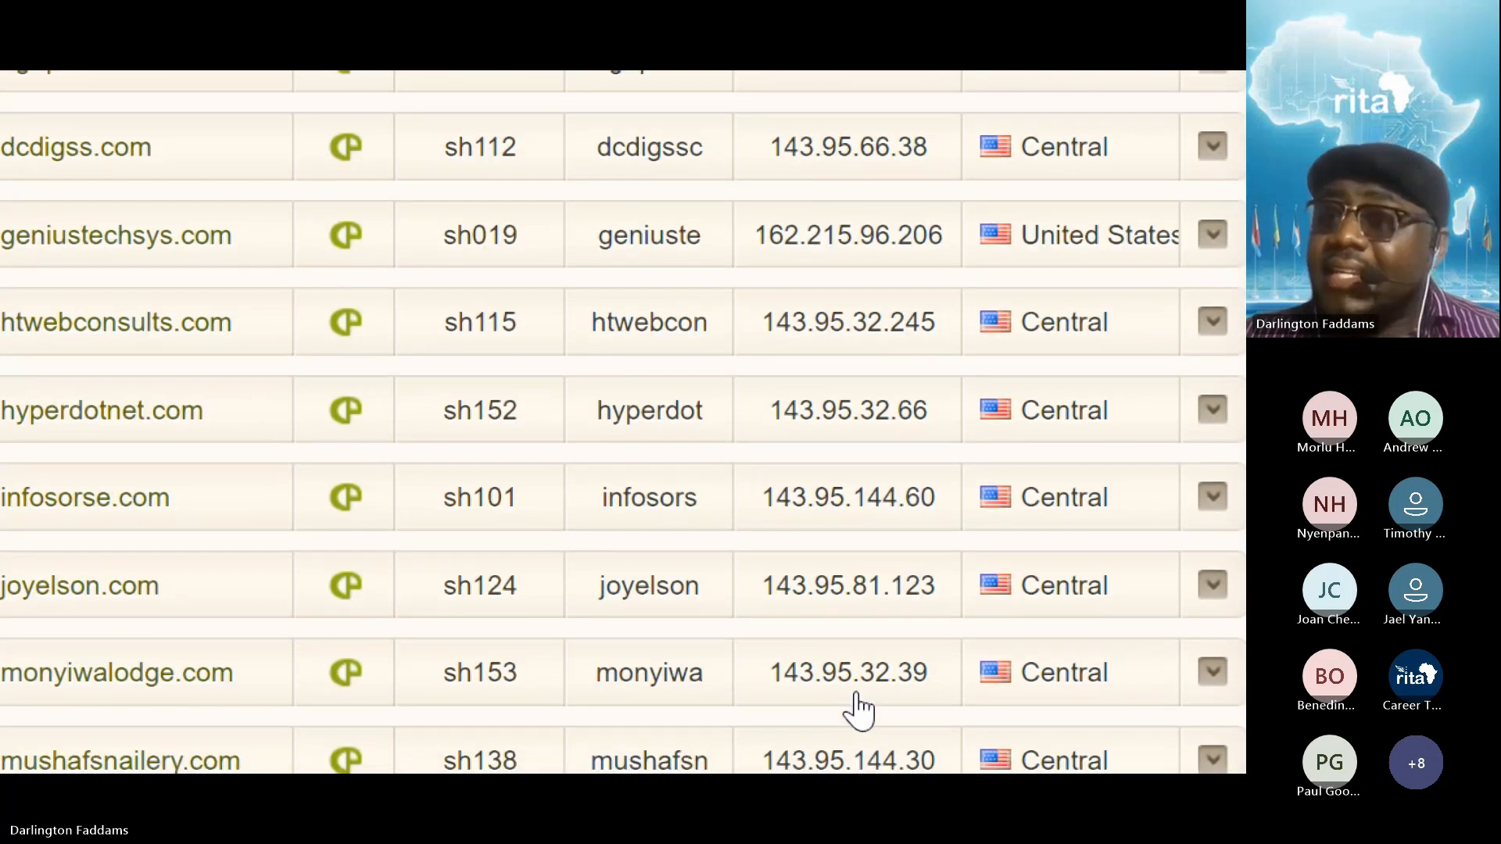
{"action": "scroll", "coordinate": [857, 707], "scroll_direction": "down", "scroll_amount": 2}
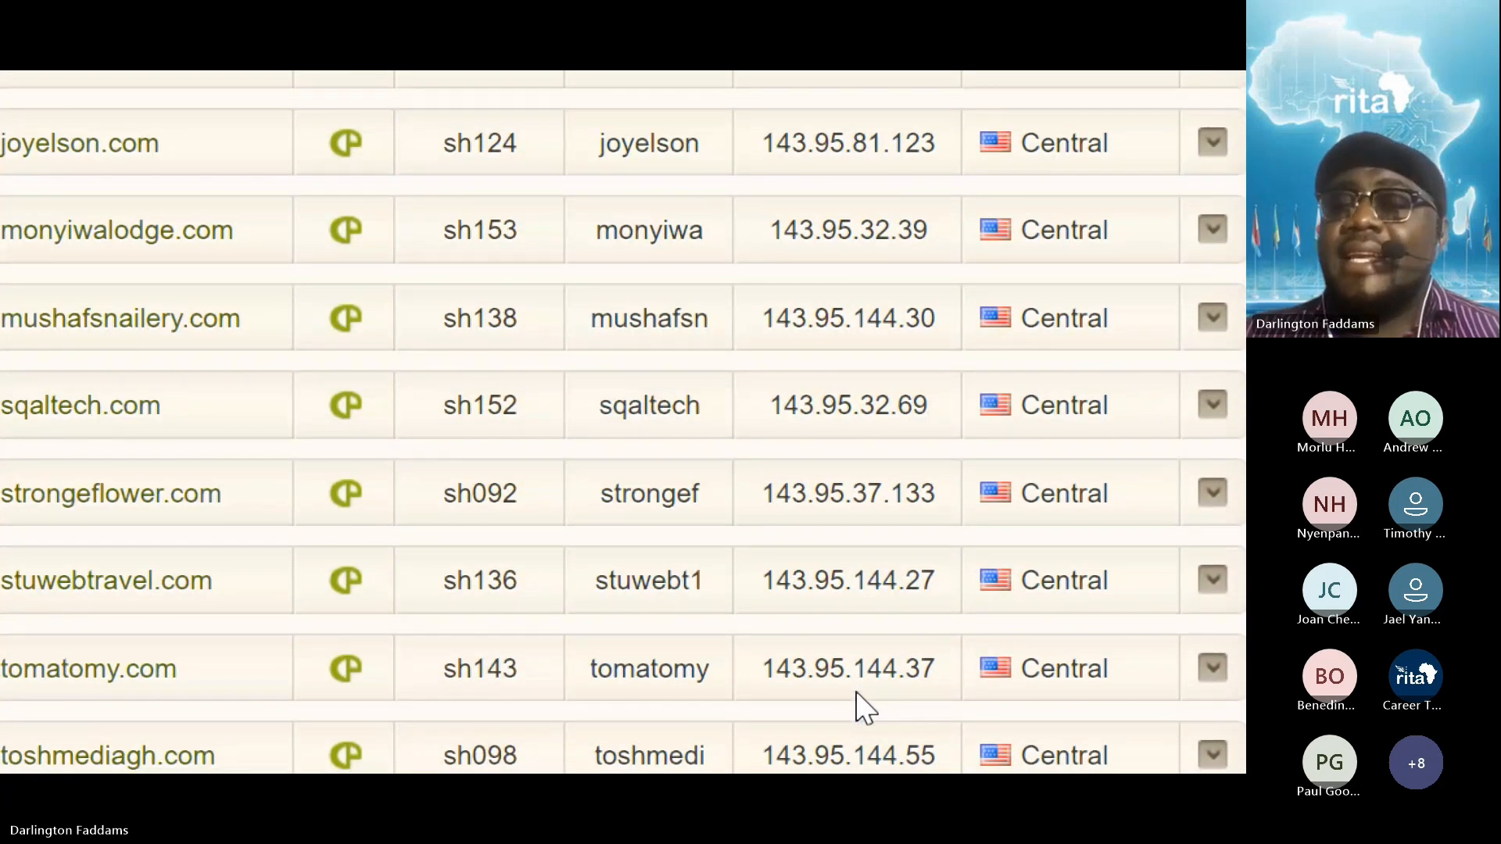
{"action": "scroll", "coordinate": [858, 708], "scroll_direction": "down", "scroll_amount": 1}
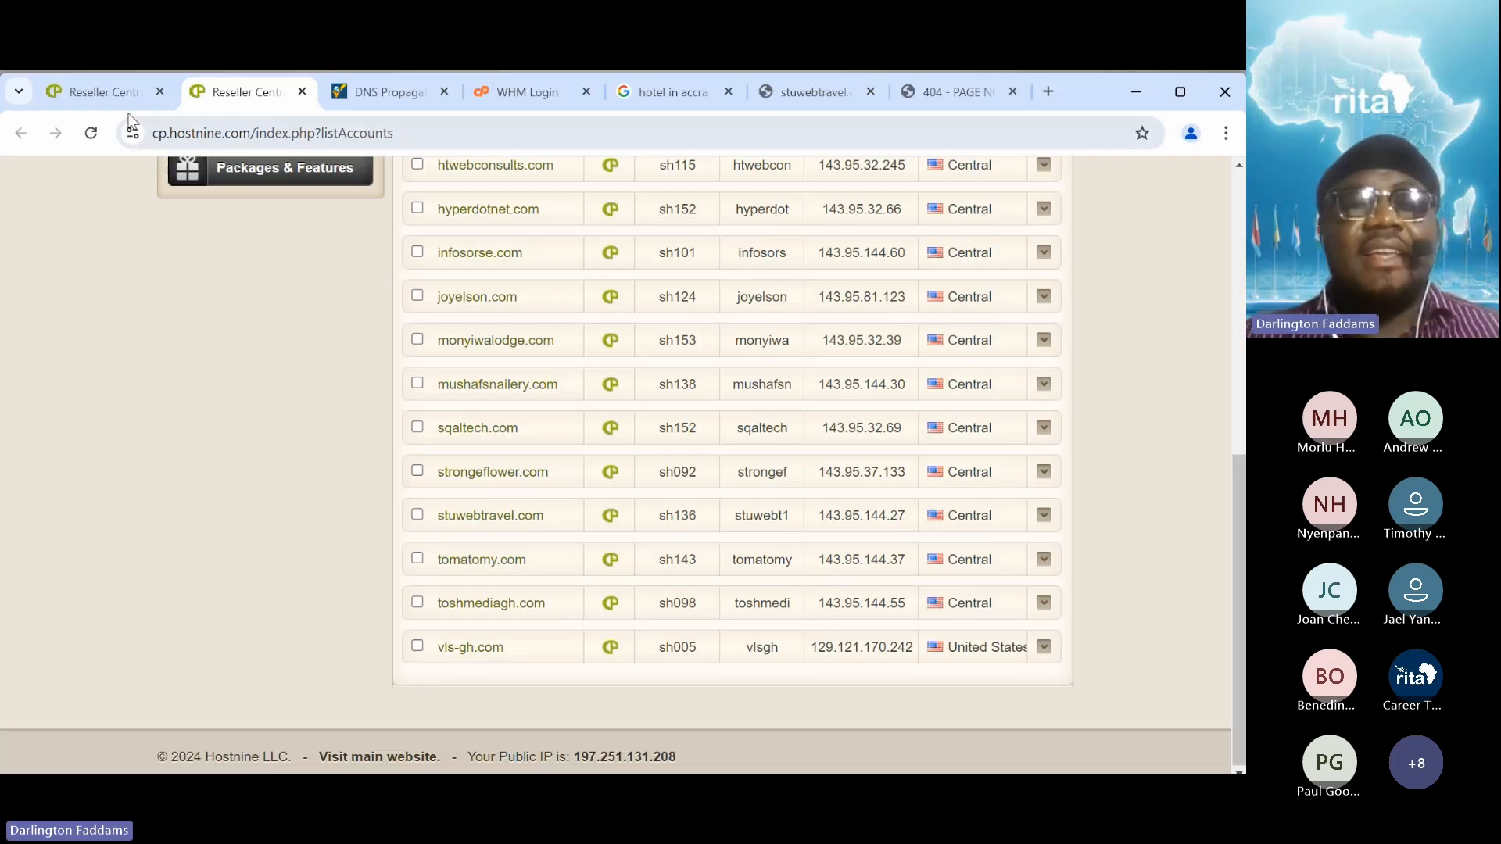
- Return to the Create Account form and set the new account's location to (US) Central
{"action": "left_click", "coordinate": [91, 96]}
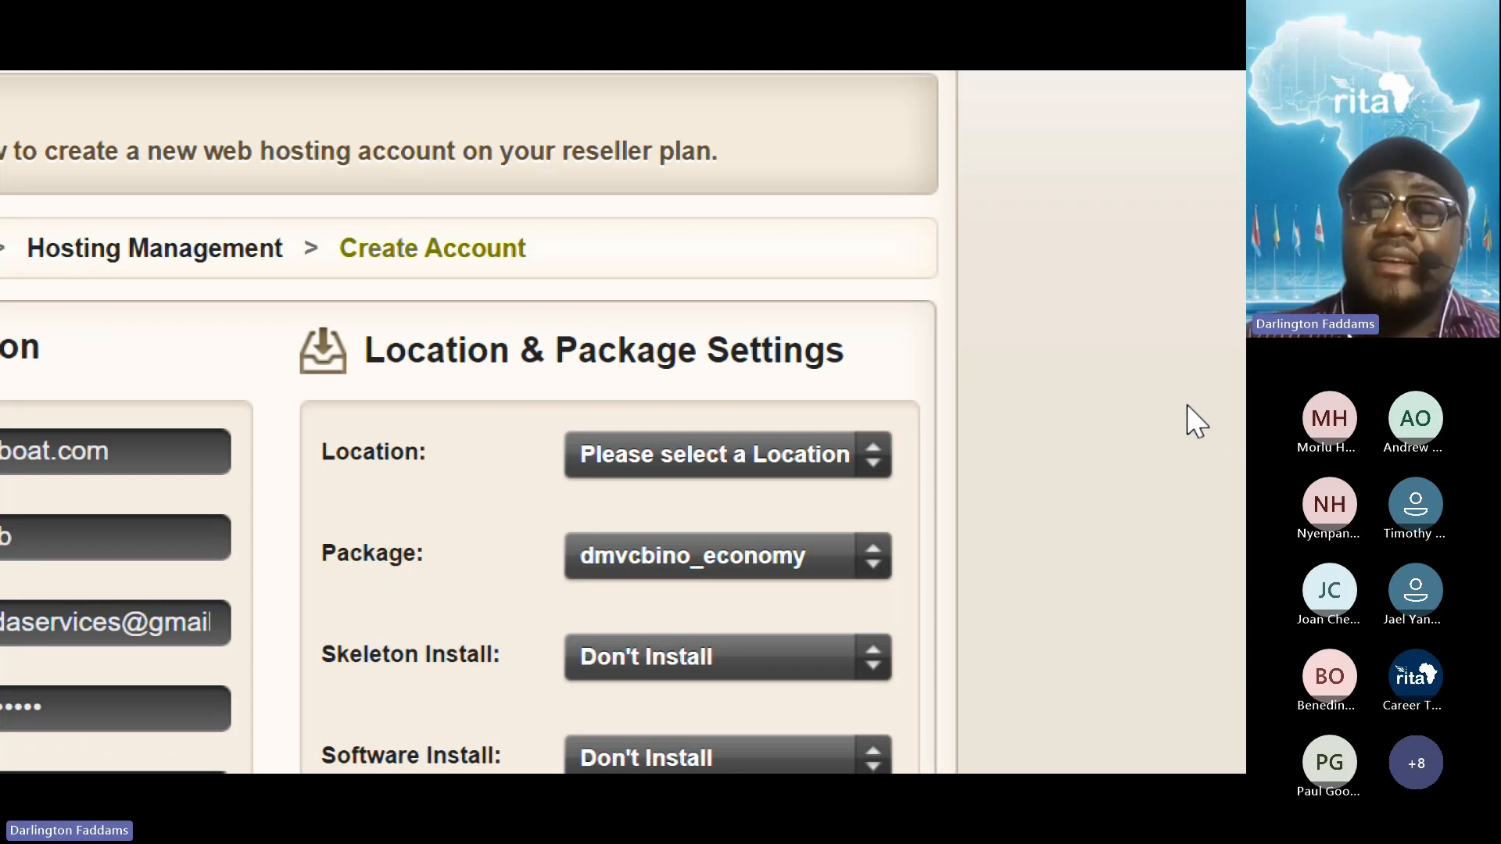
{"action": "left_click", "coordinate": [873, 443]}
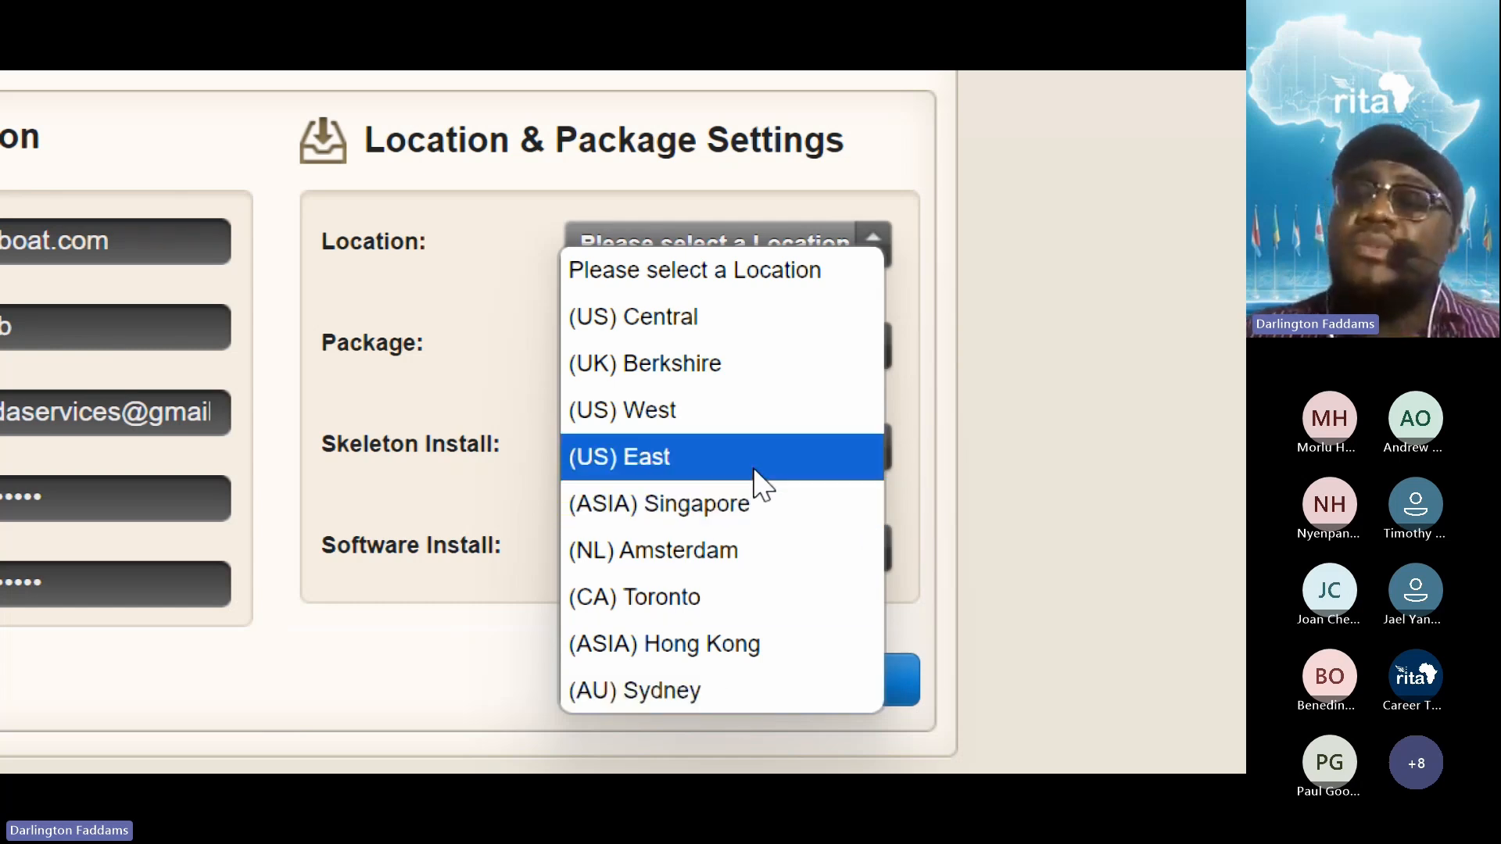
{"action": "left_click", "coordinate": [713, 337]}
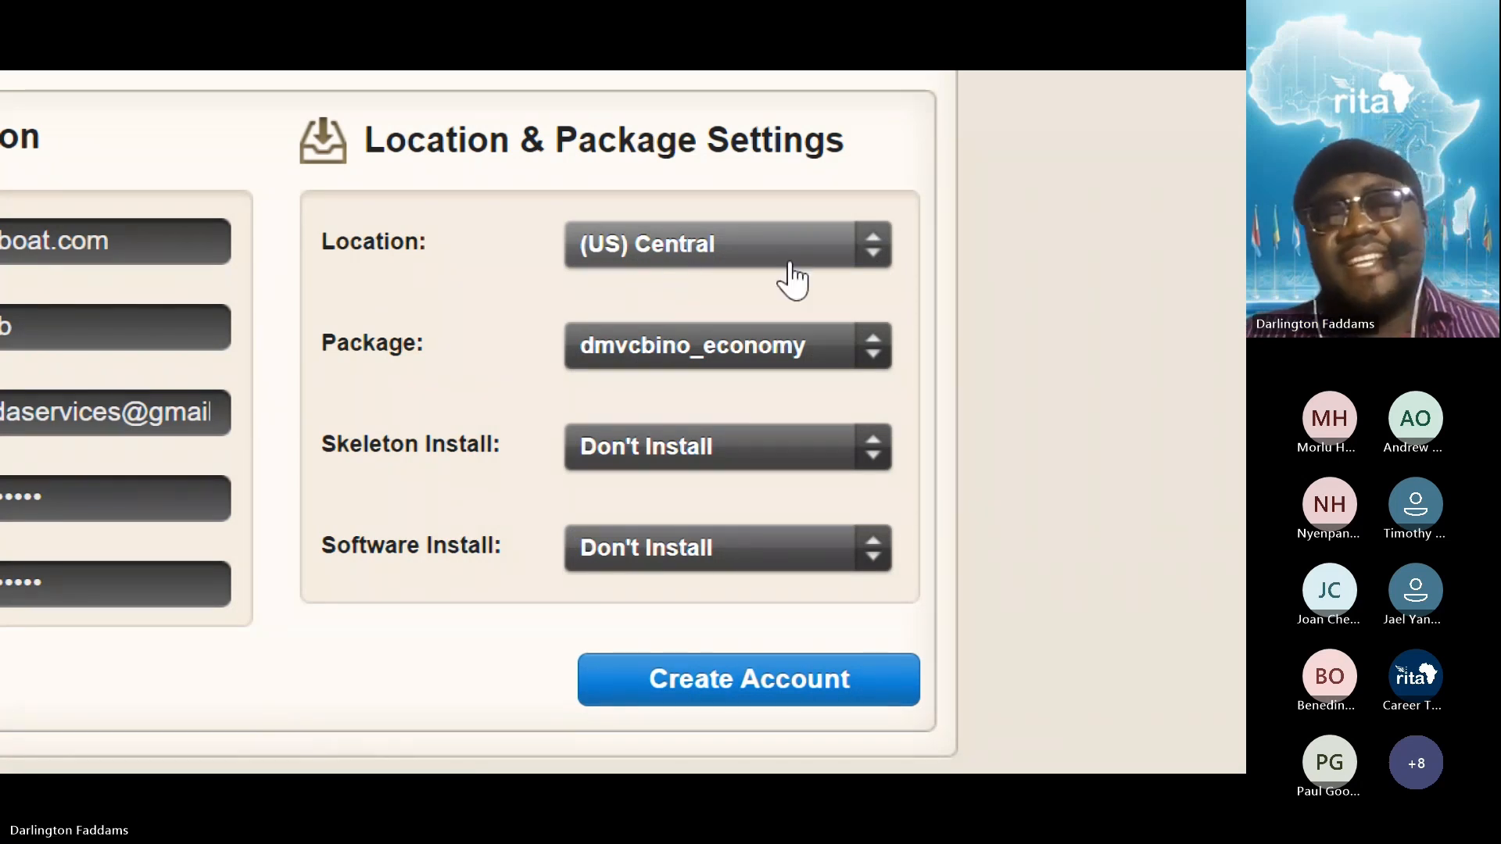
{"action": "left_click", "coordinate": [882, 244]}
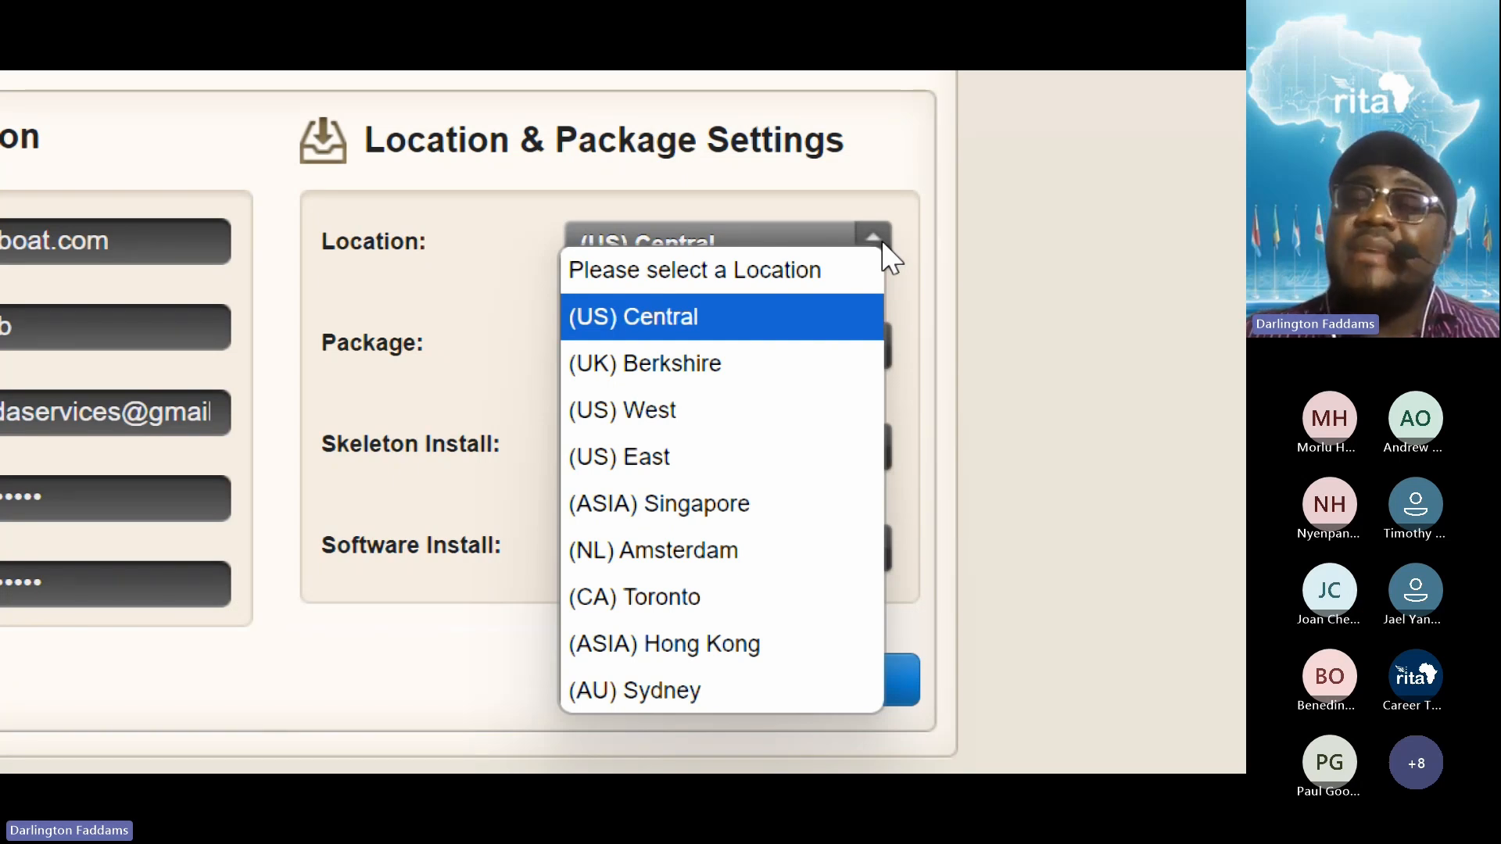
{"action": "left_click", "coordinate": [793, 305]}
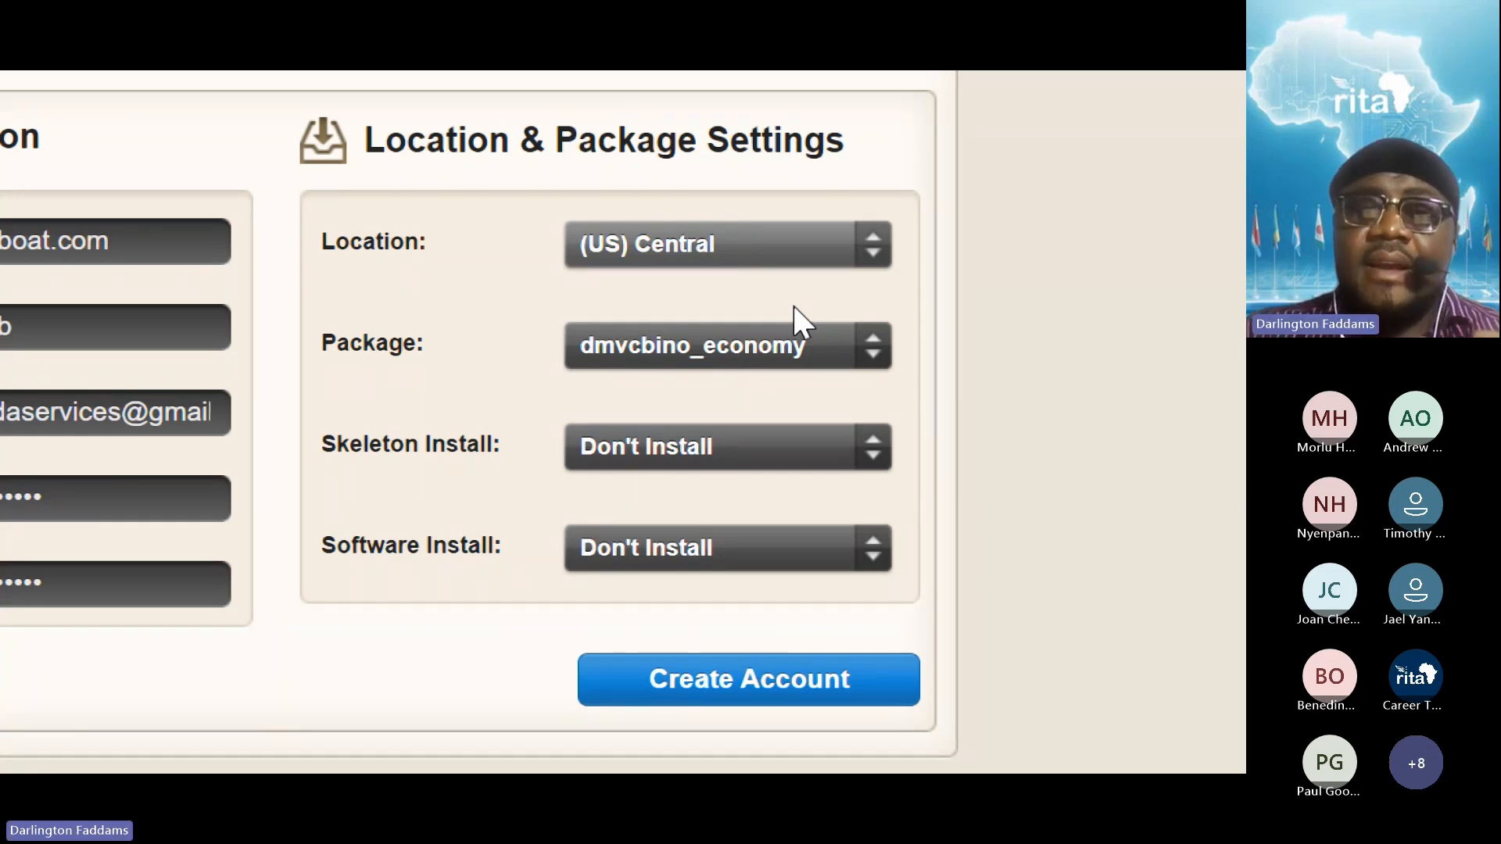
- Choose the dmvcbino_master5GB package and create the new hosting account
{"action": "left_click", "coordinate": [878, 332]}
{"action": "scroll", "coordinate": [891, 109], "scroll_direction": "up", "scroll_amount": 5}
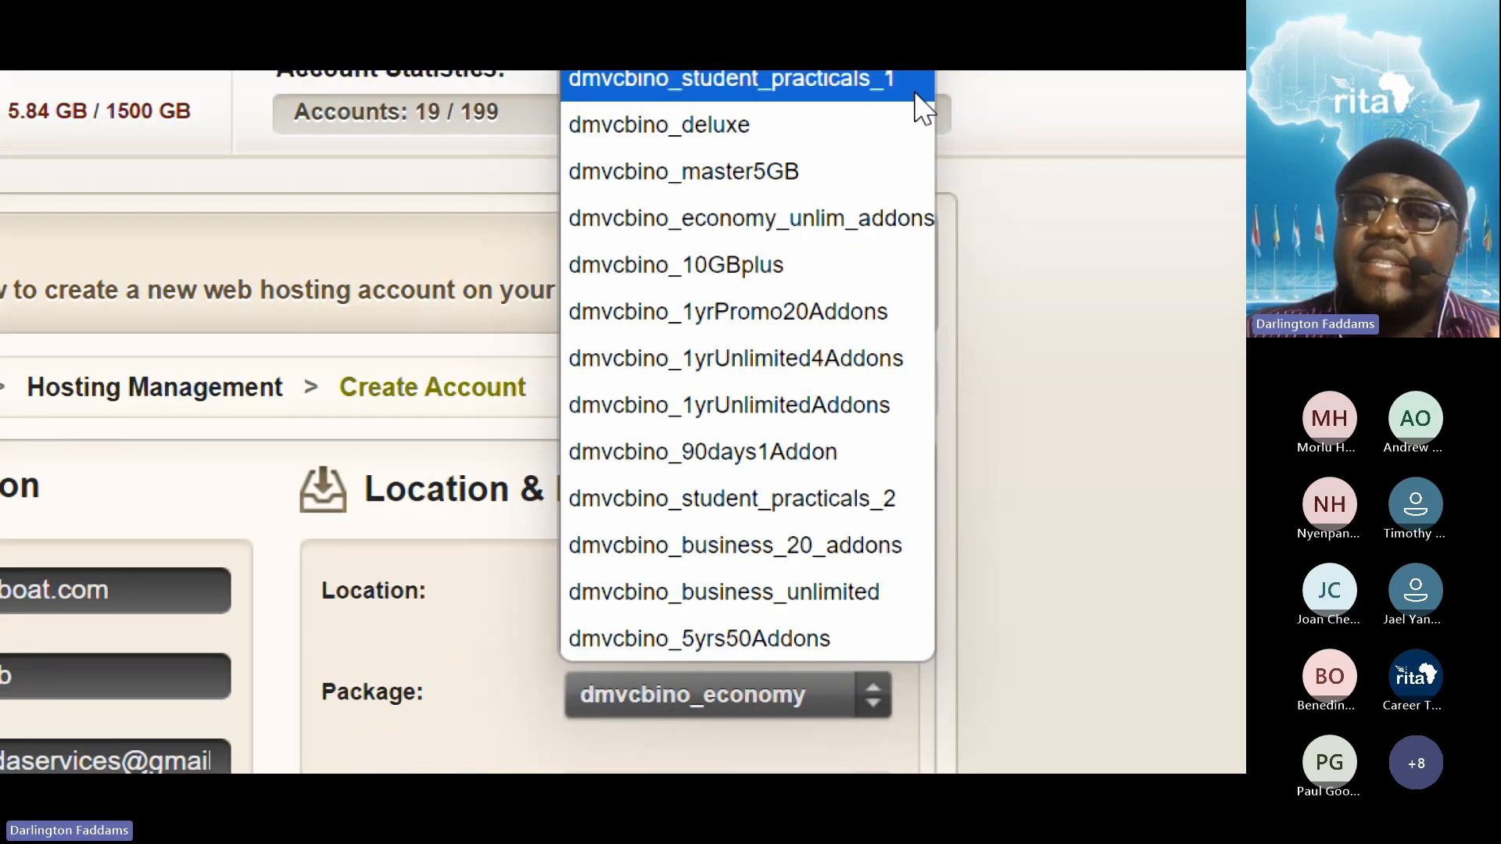
{"action": "scroll", "coordinate": [907, 86], "scroll_direction": "up", "scroll_amount": 5}
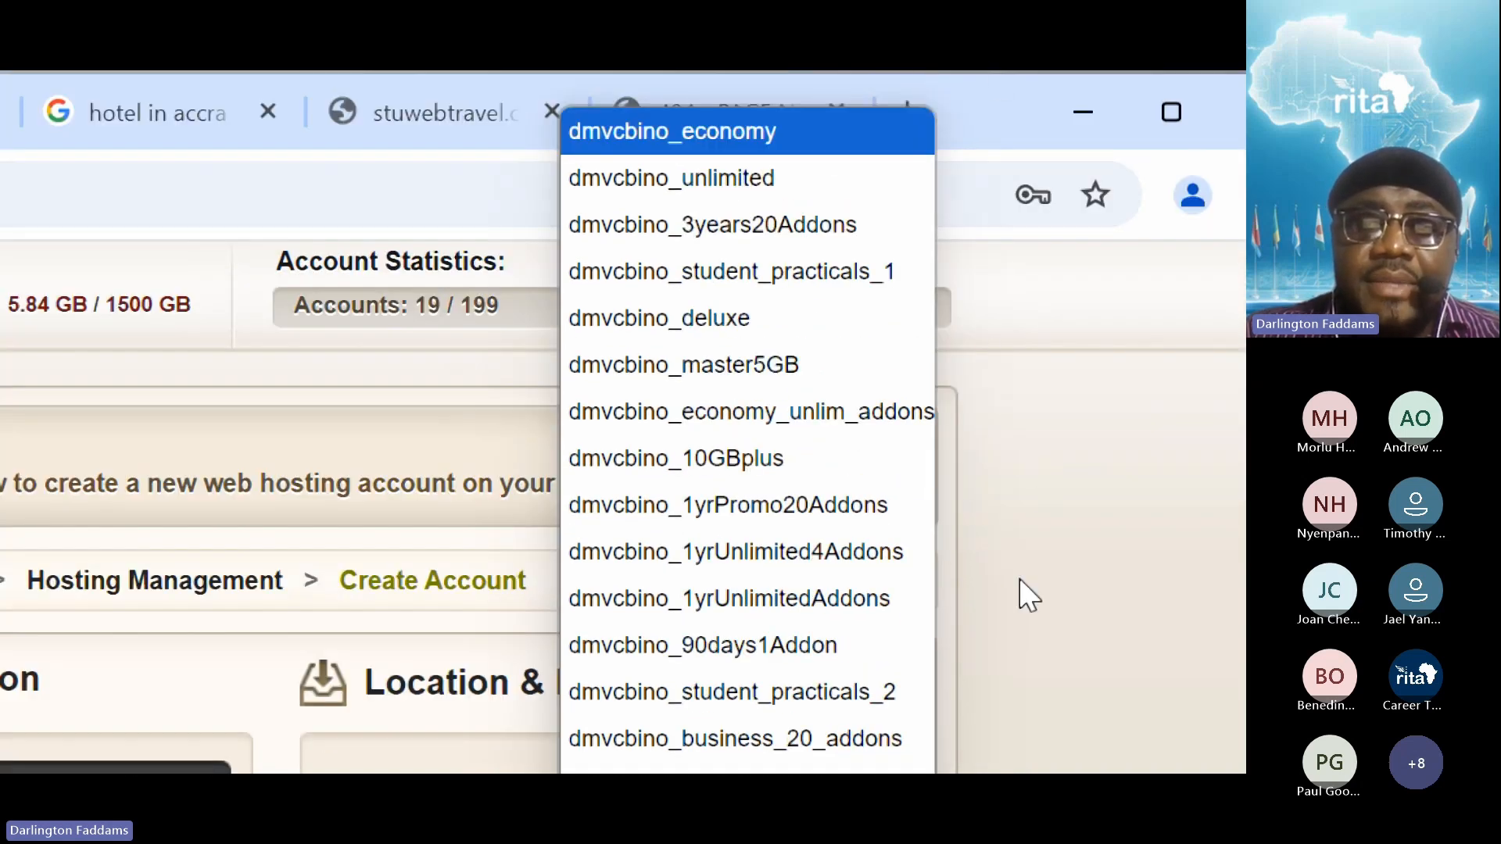
{"action": "left_click", "coordinate": [762, 380]}
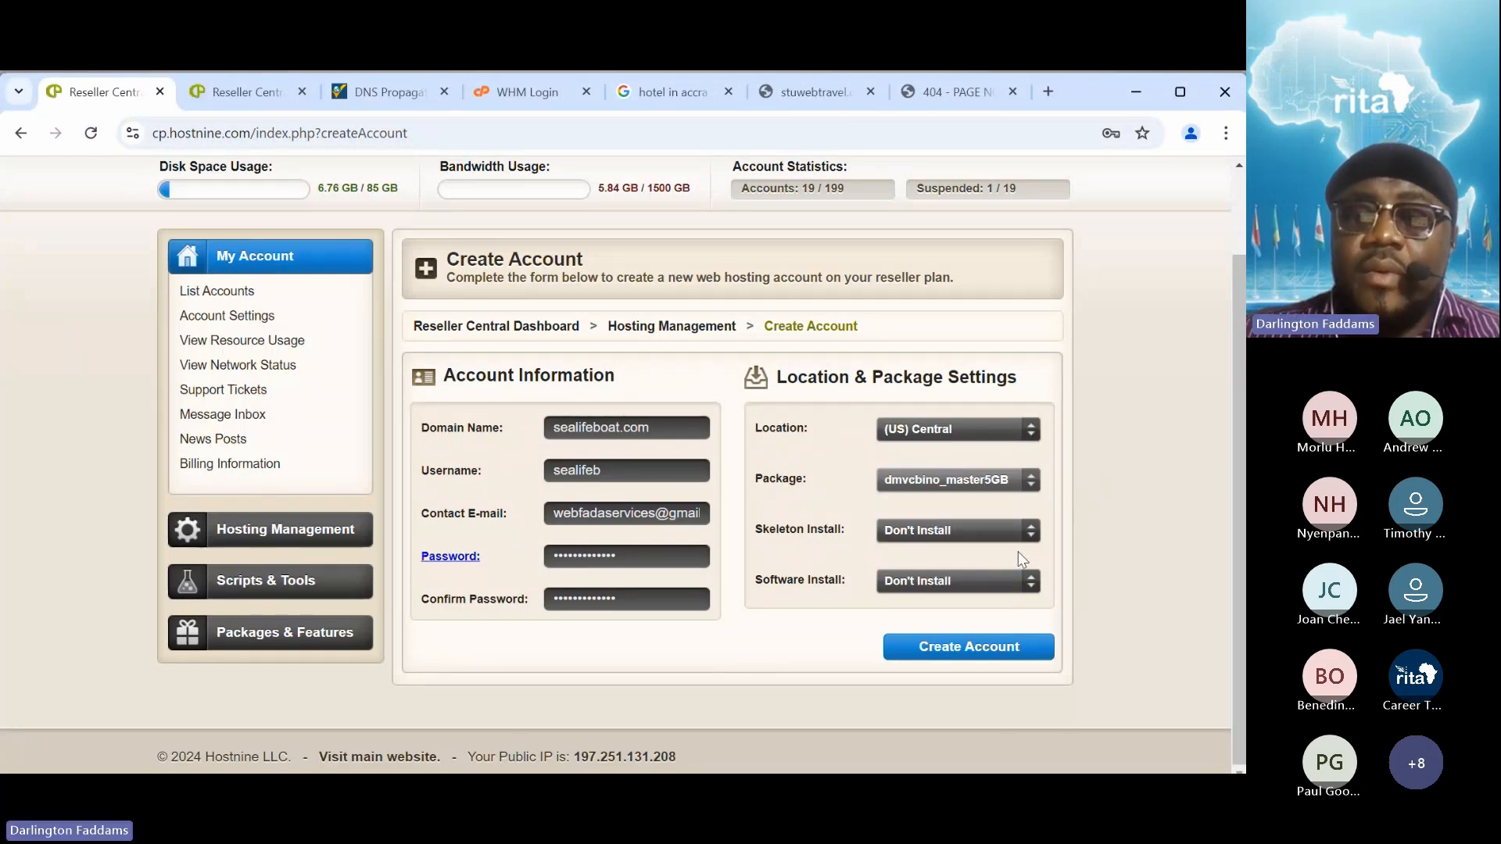
{"action": "left_click", "coordinate": [962, 664]}
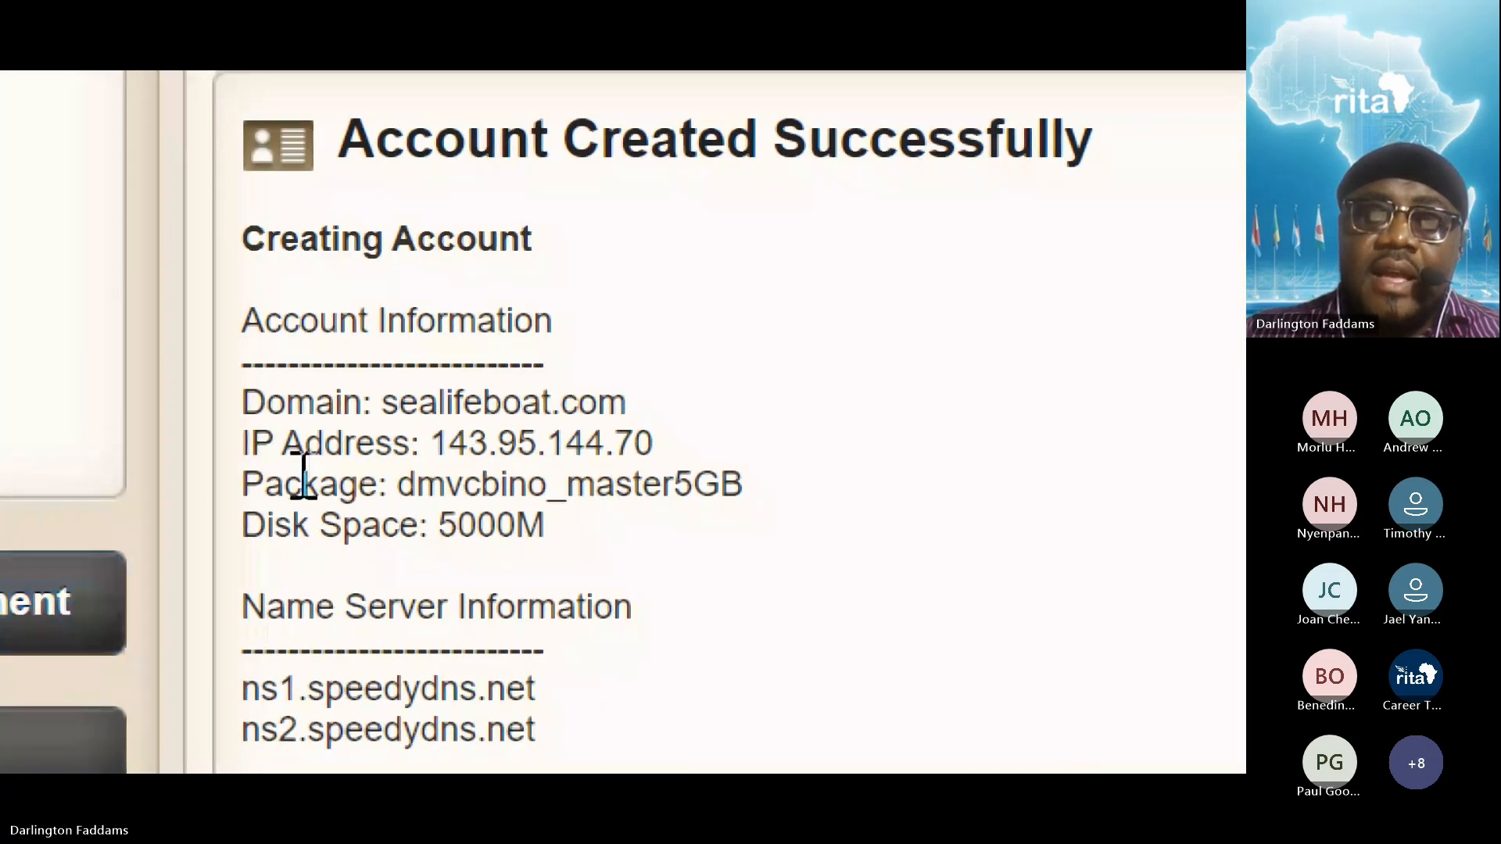
- Copy the account creation details and paste them into the Notepad tab in place of its text
{"action": "left_click_drag", "start_coordinate": [243, 313], "coordinate": [757, 491]}
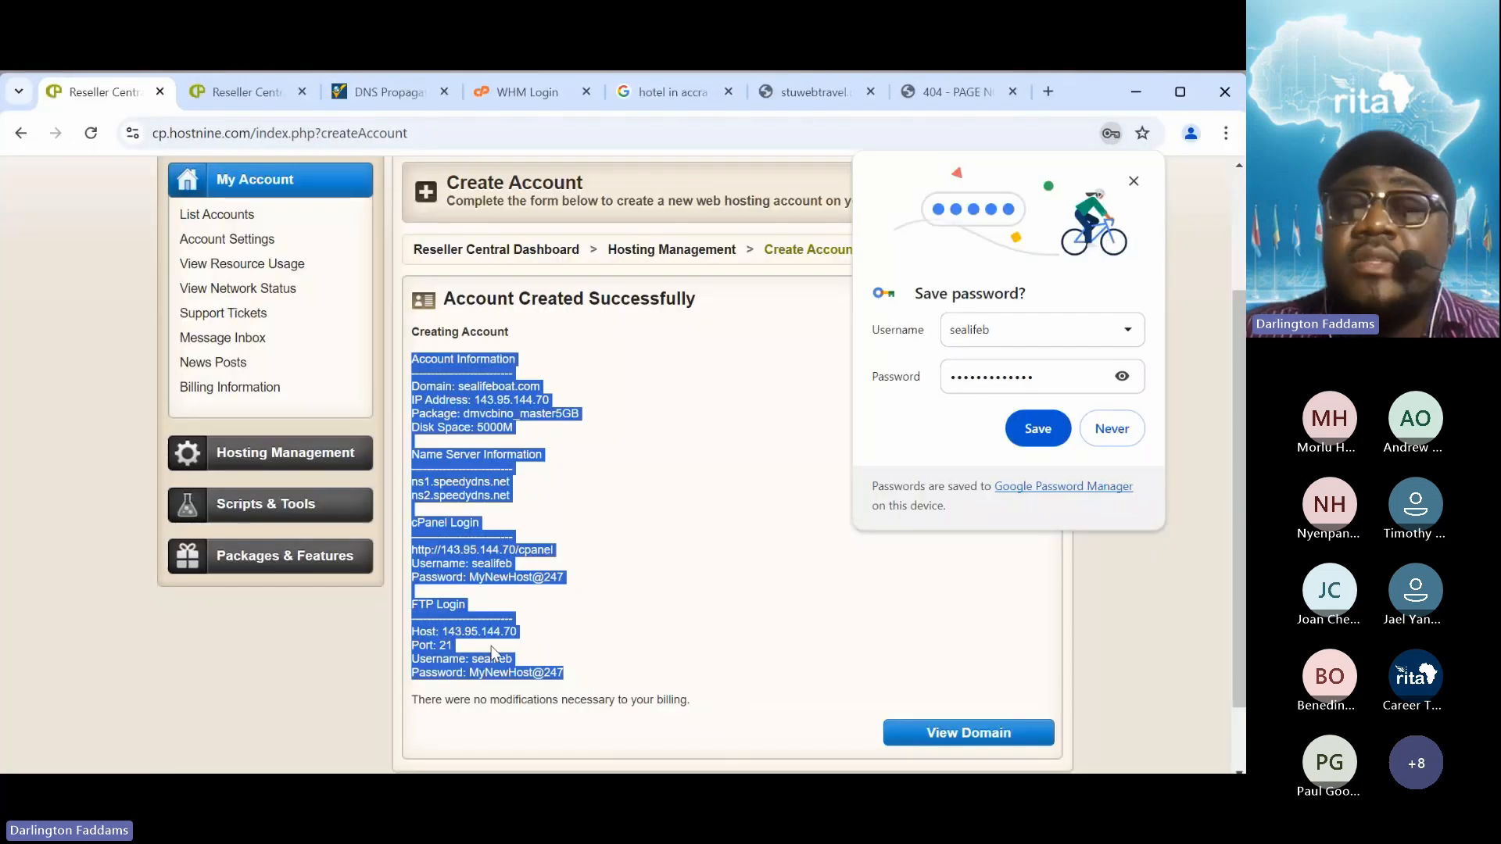
{"action": "key", "text": "super"}
{"action": "left_click", "coordinate": [637, 762]}
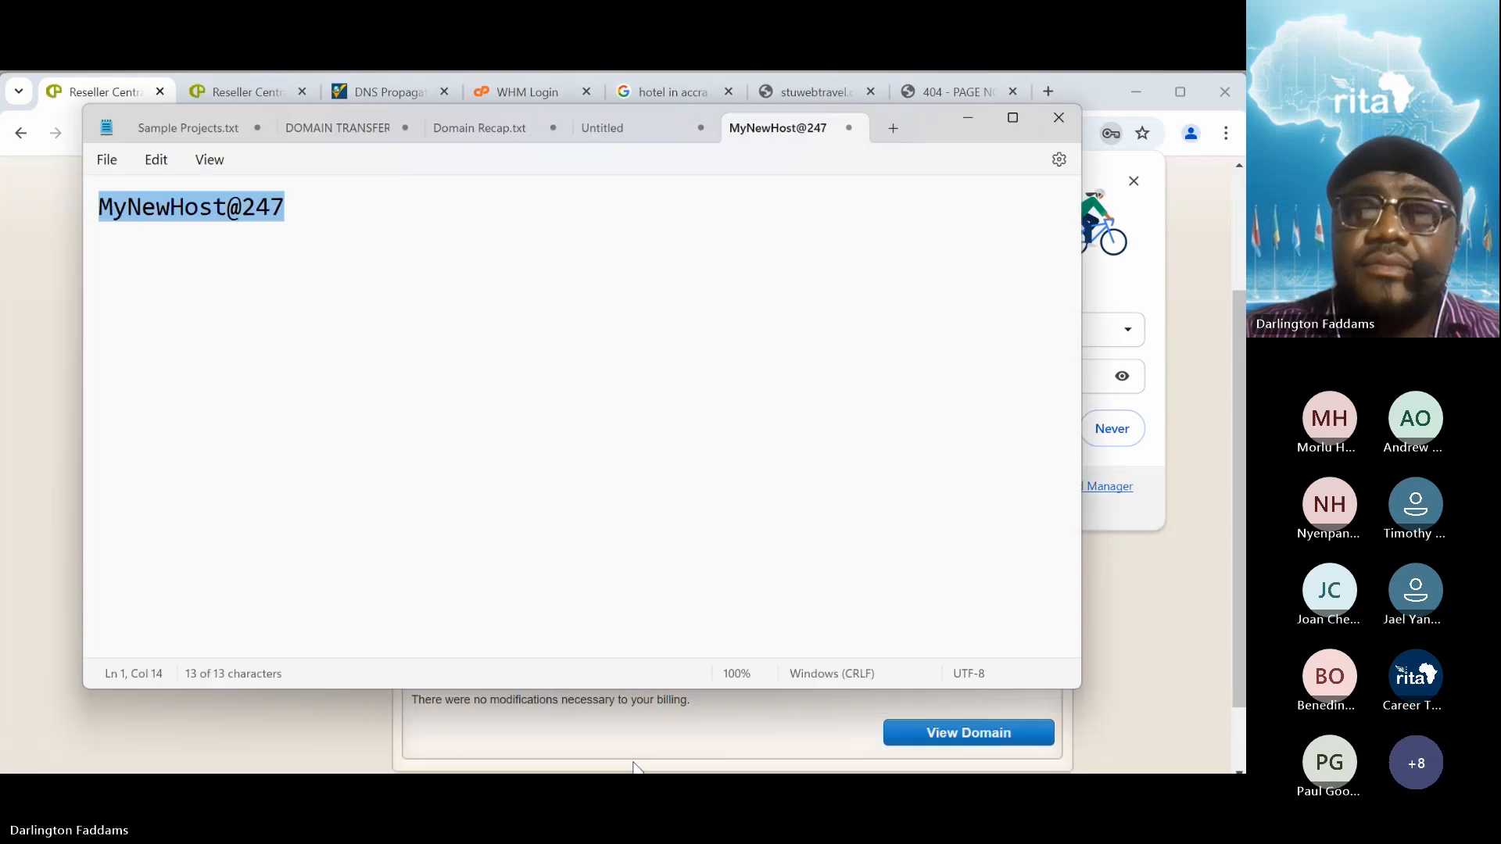
{"action": "key", "text": "ctrl+v"}
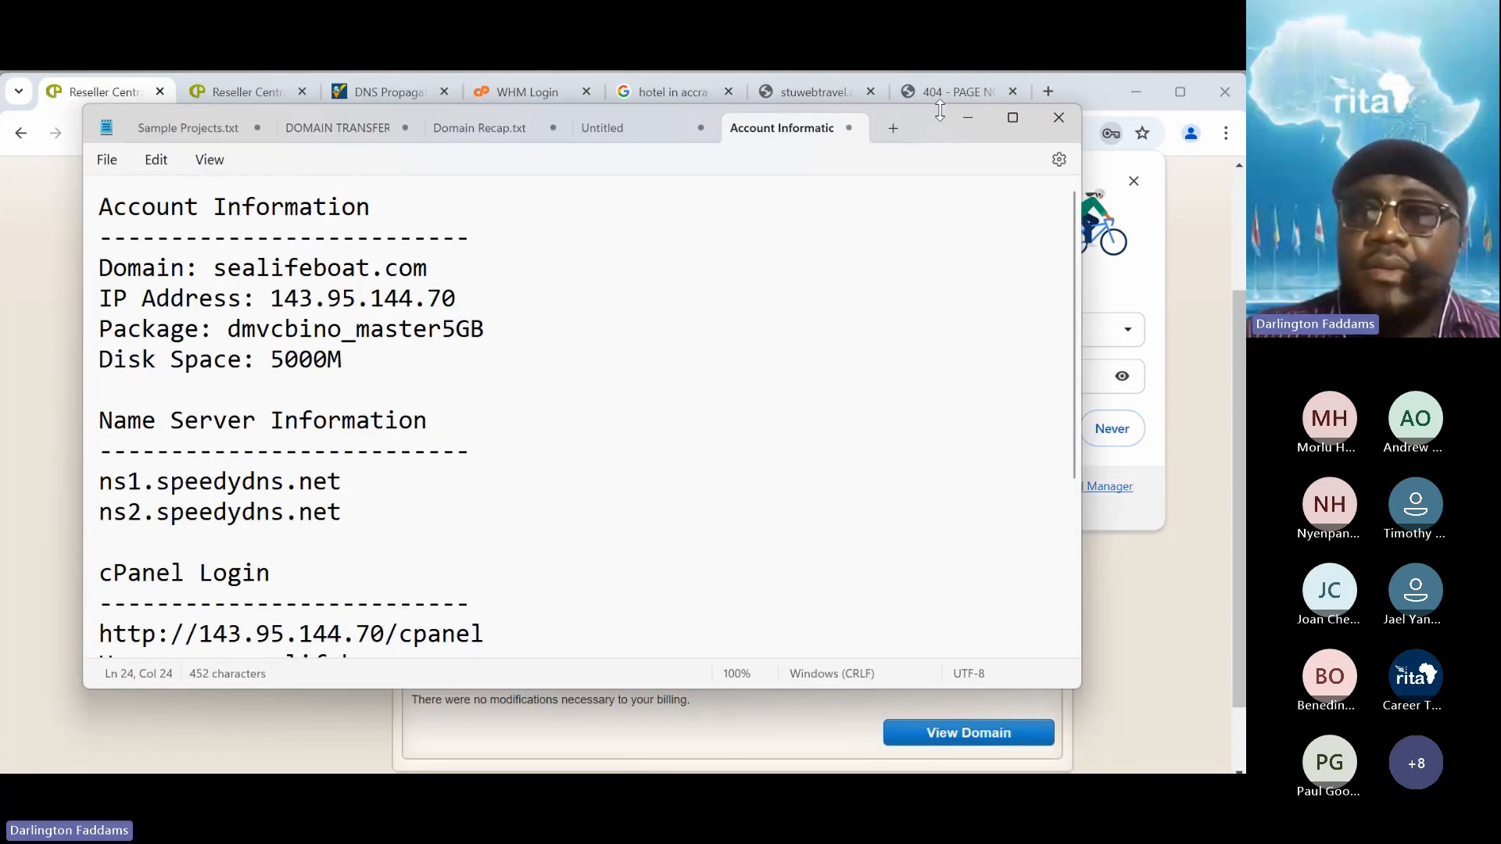
- Reposition the Notepad window and highlight the IP address, name servers and domain in the pasted details
{"action": "left_click_drag", "start_coordinate": [938, 102], "coordinate": [938, 72]}
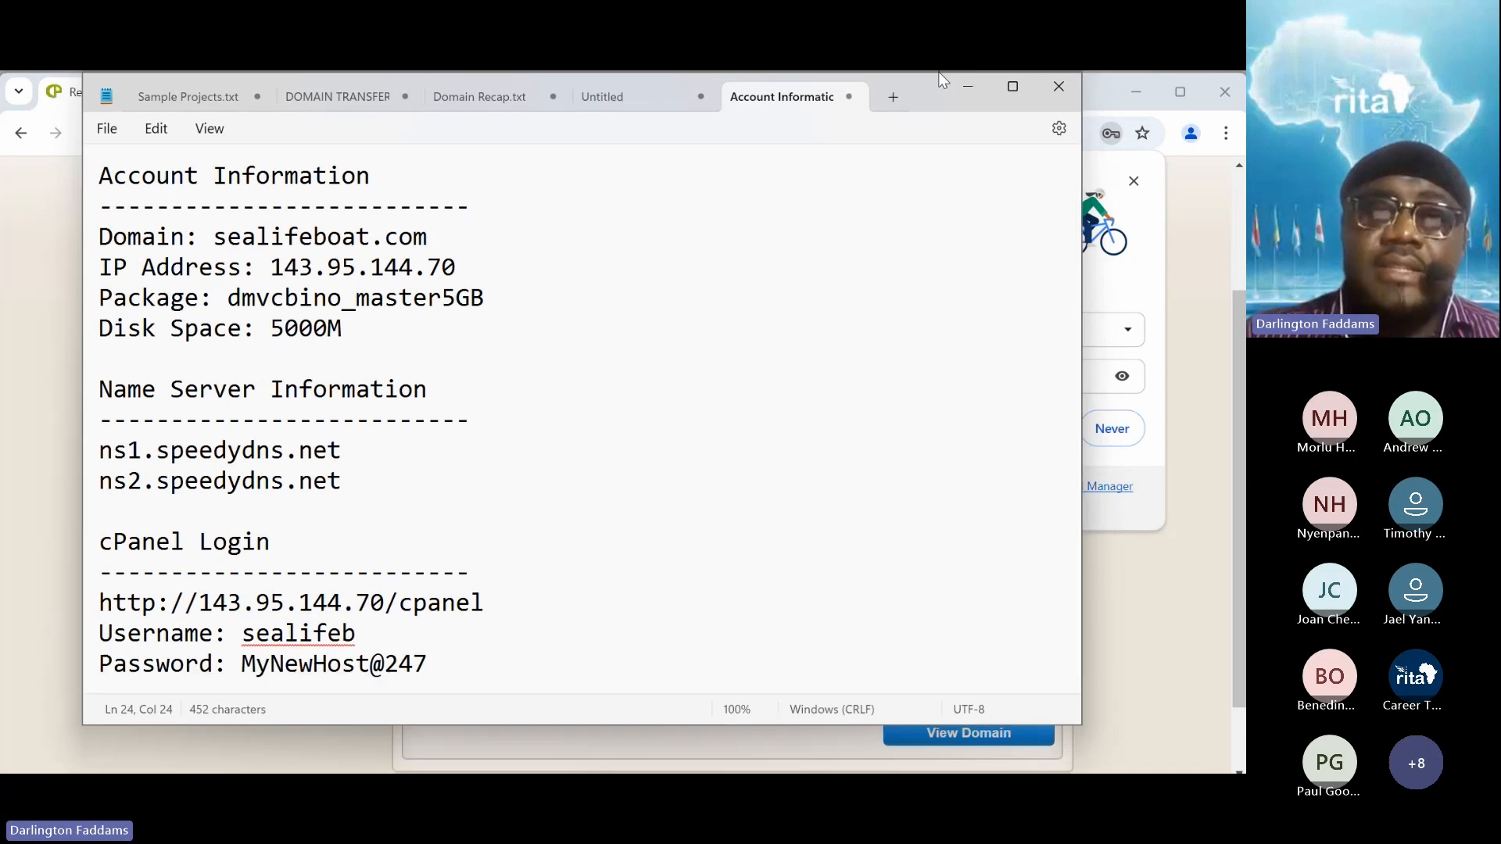
{"action": "left_click", "coordinate": [483, 341]}
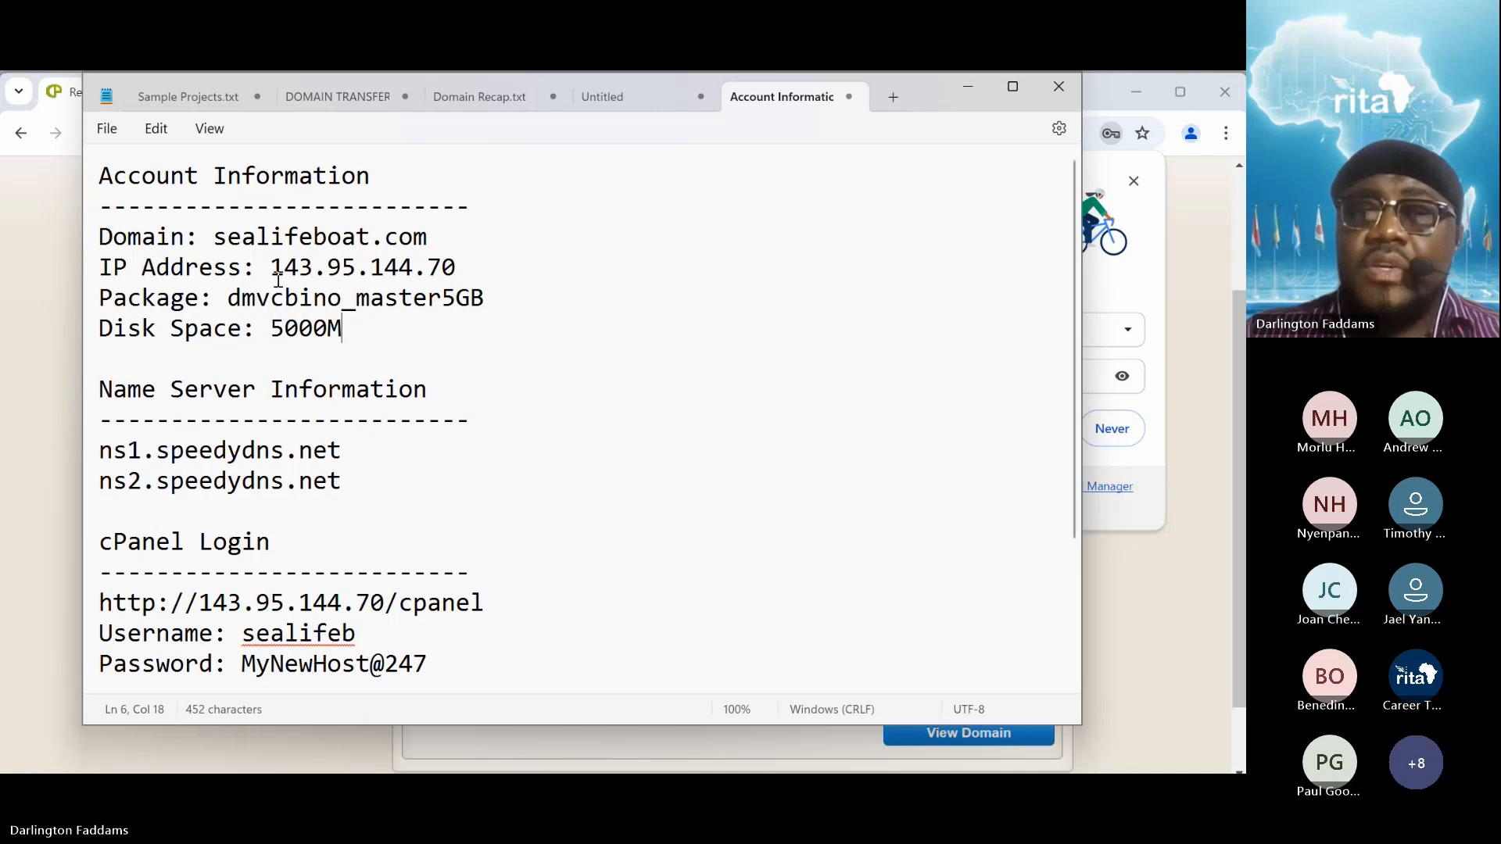
{"action": "left_click_drag", "start_coordinate": [271, 270], "coordinate": [468, 278]}
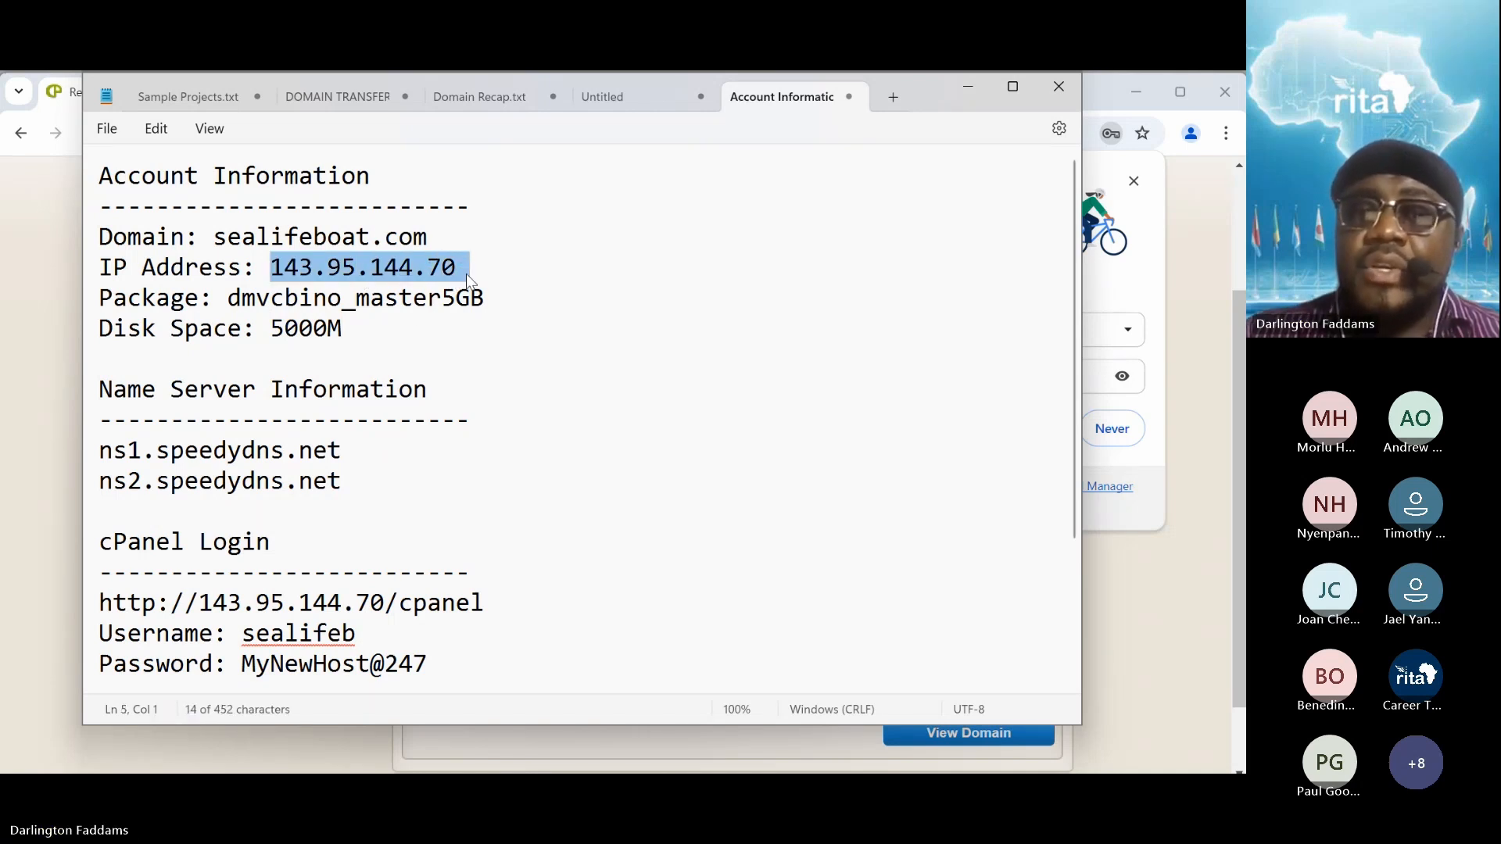
{"action": "left_click_drag", "start_coordinate": [344, 483], "coordinate": [89, 407]}
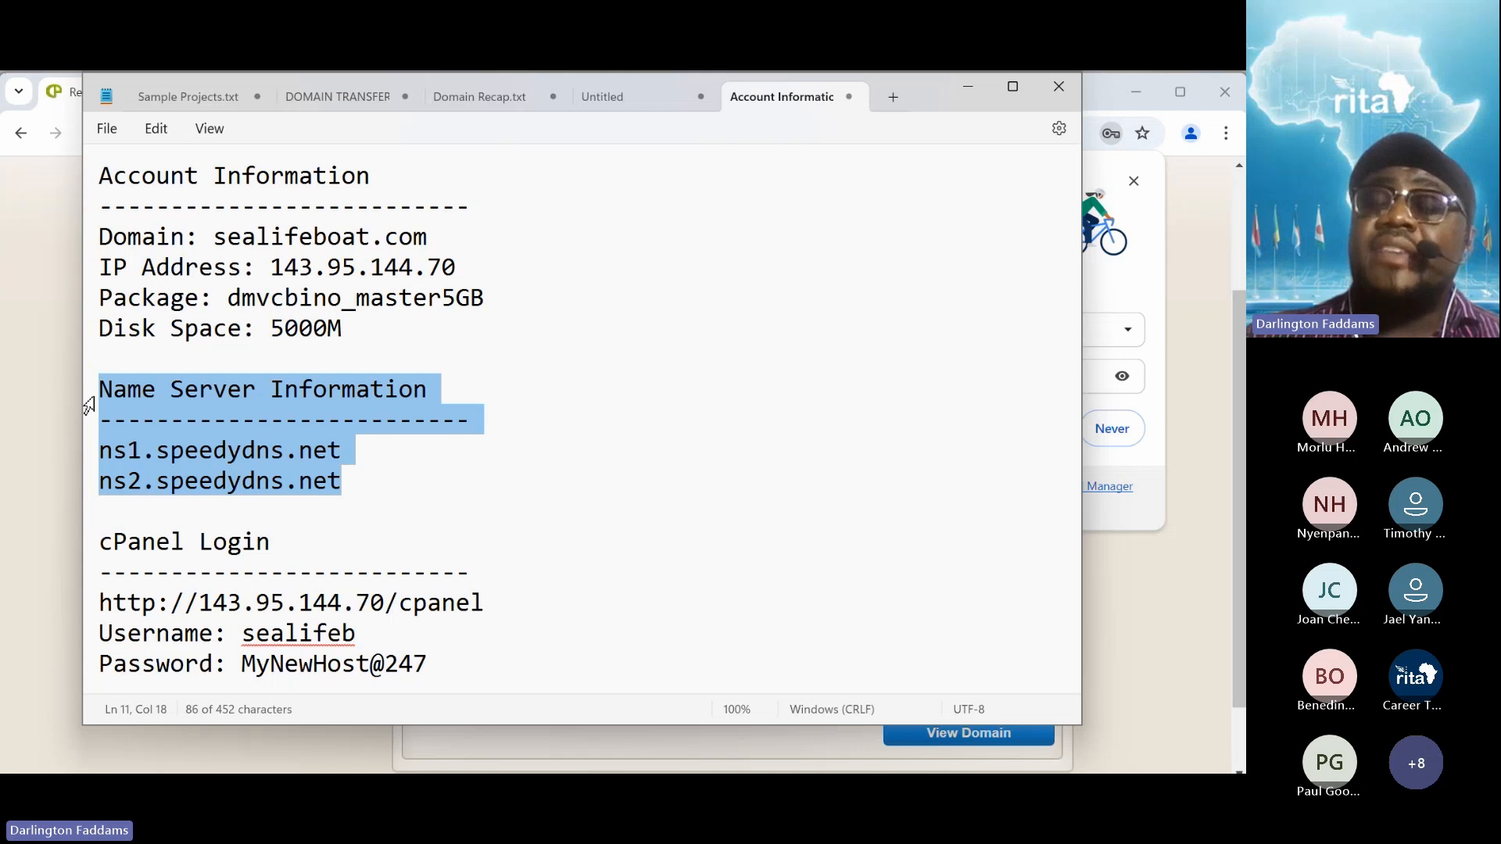
{"action": "left_click_drag", "start_coordinate": [213, 237], "coordinate": [428, 247]}
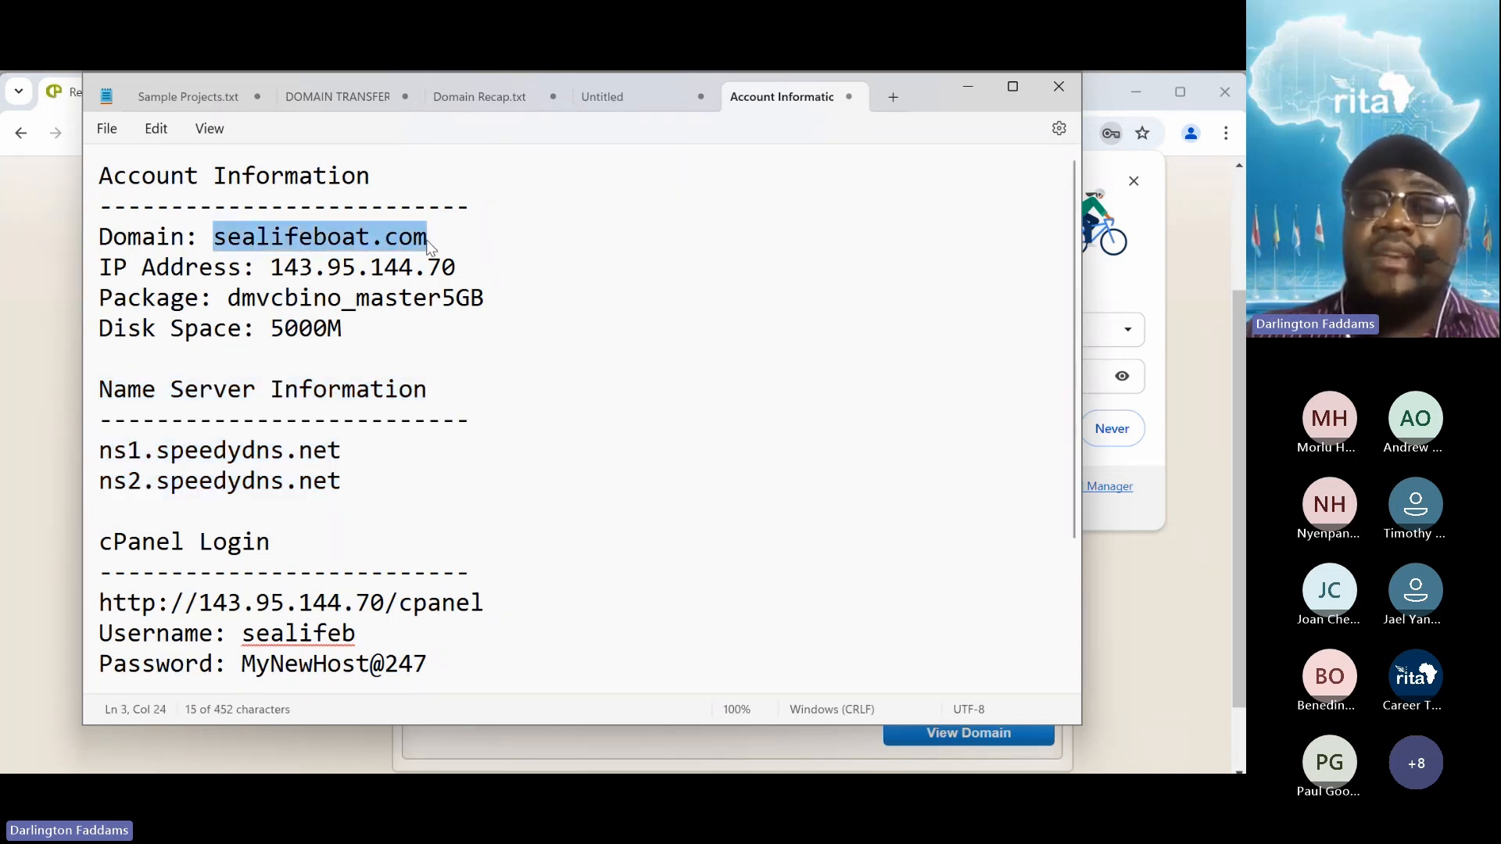
{"action": "left_click", "coordinate": [344, 482]}
{"action": "left_click_drag", "start_coordinate": [344, 482], "coordinate": [88, 461]}
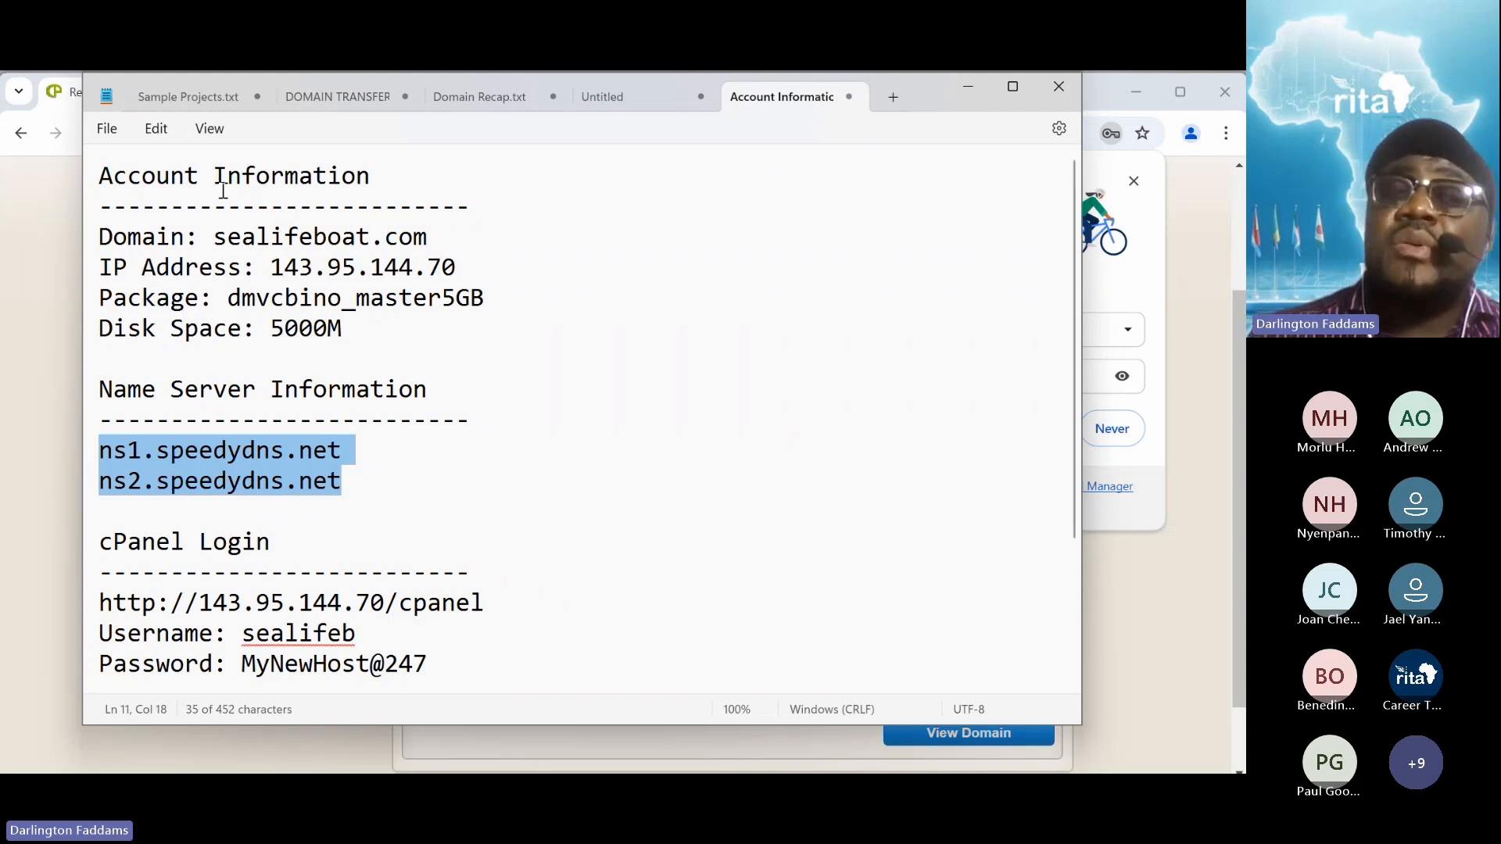
{"action": "left_click_drag", "start_coordinate": [213, 237], "coordinate": [479, 239]}
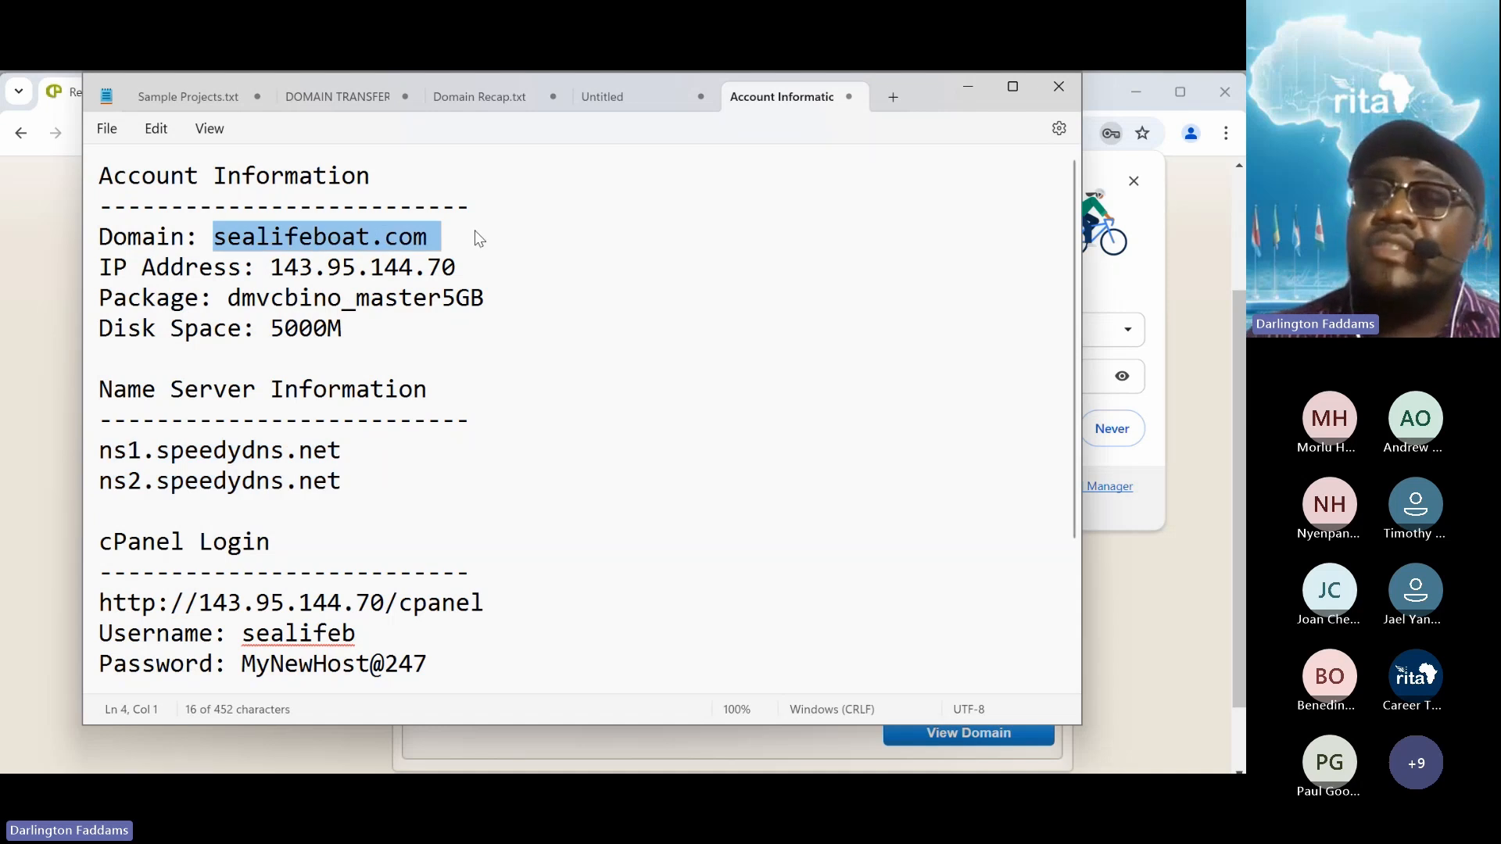
{"action": "left_click", "coordinate": [363, 470]}
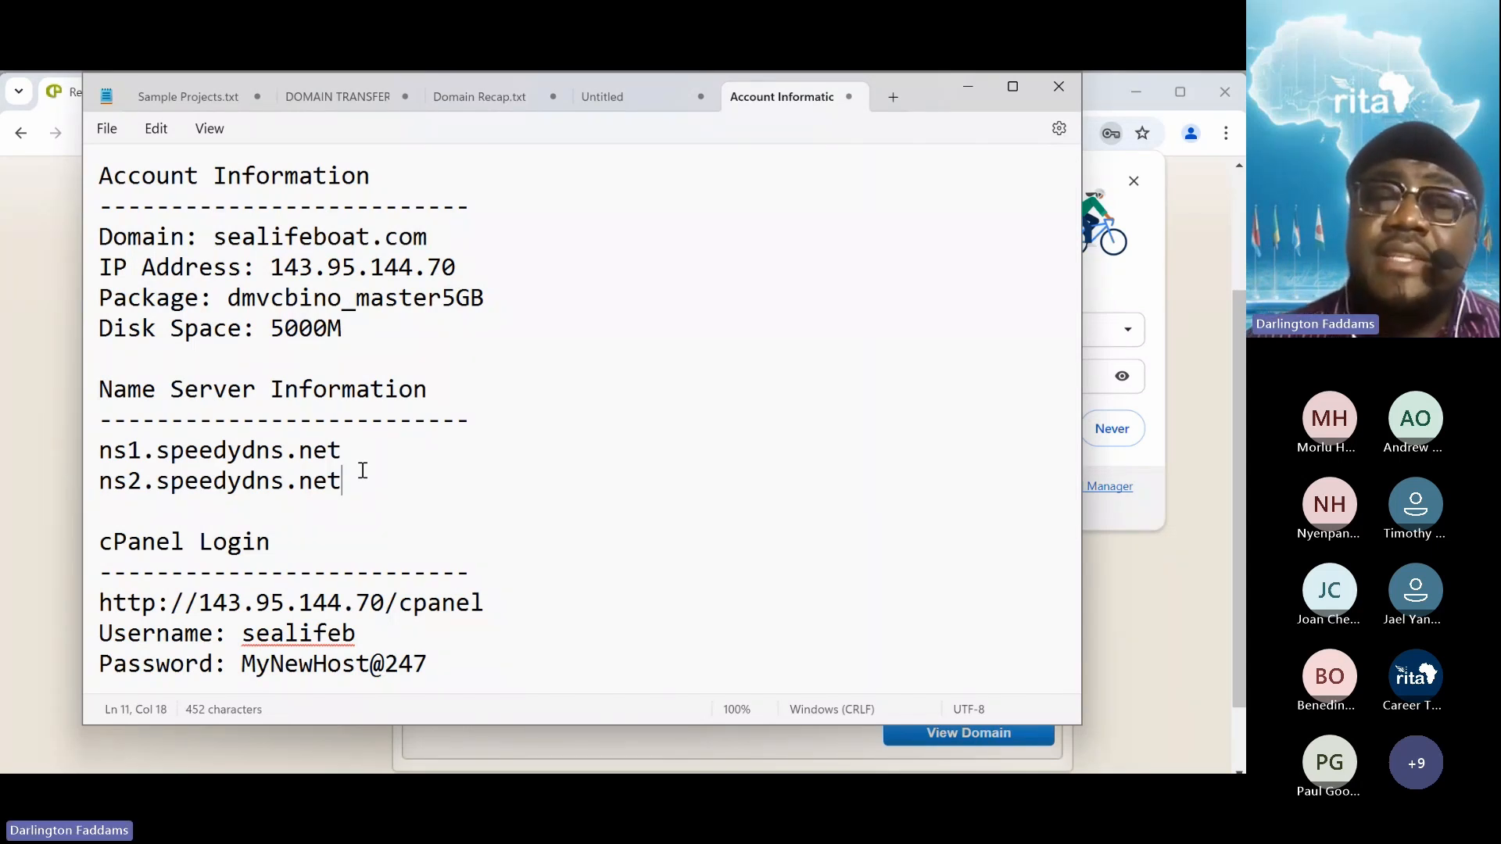
{"action": "left_click_drag", "start_coordinate": [363, 470], "coordinate": [88, 452]}
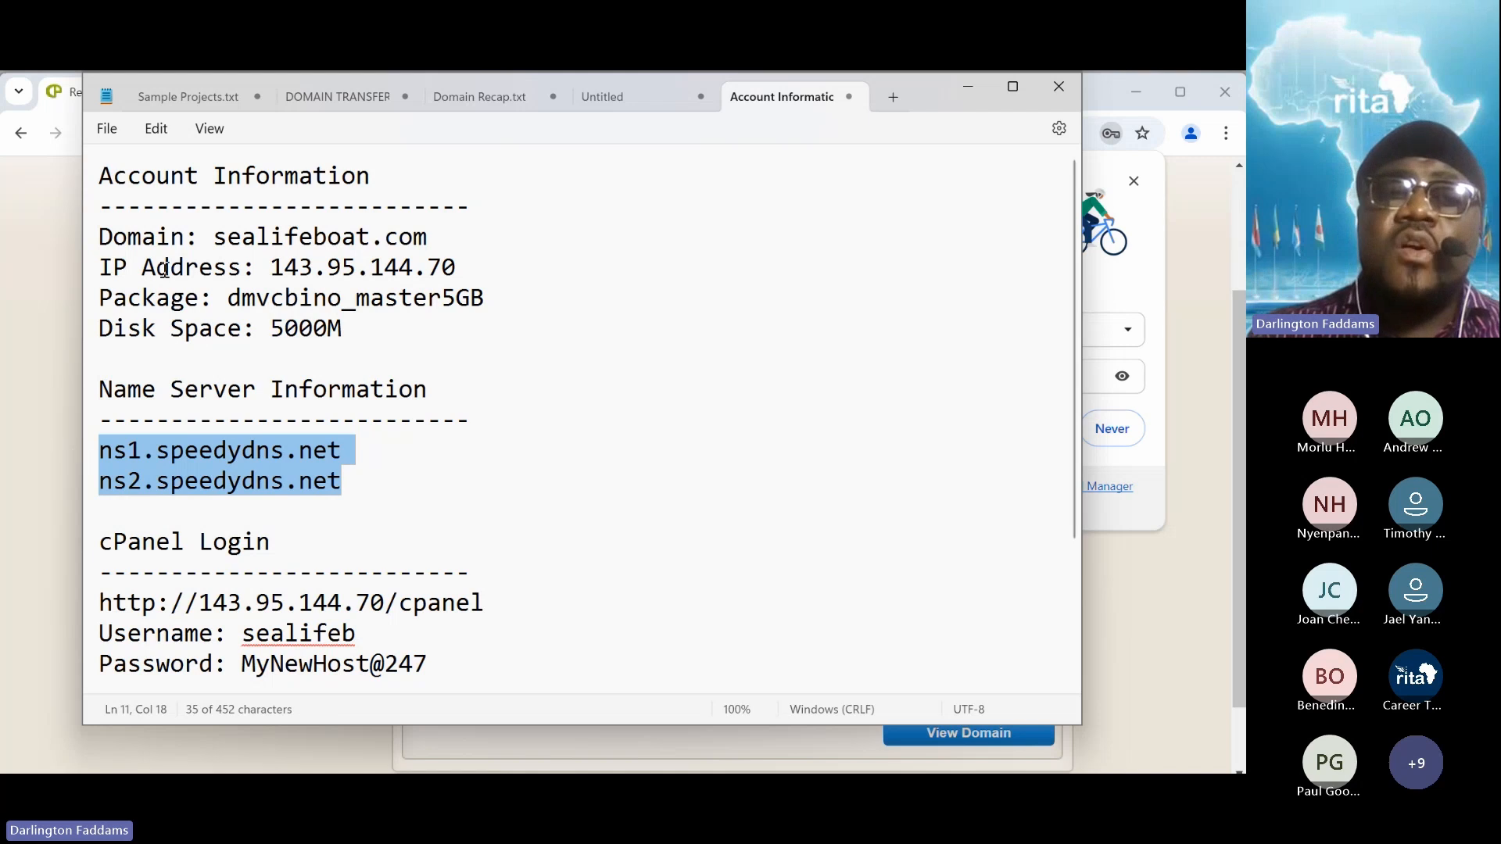
- Review the domain, IP address and name server entries by highlighting each one in turn
{"action": "left_click_drag", "start_coordinate": [213, 237], "coordinate": [493, 251]}
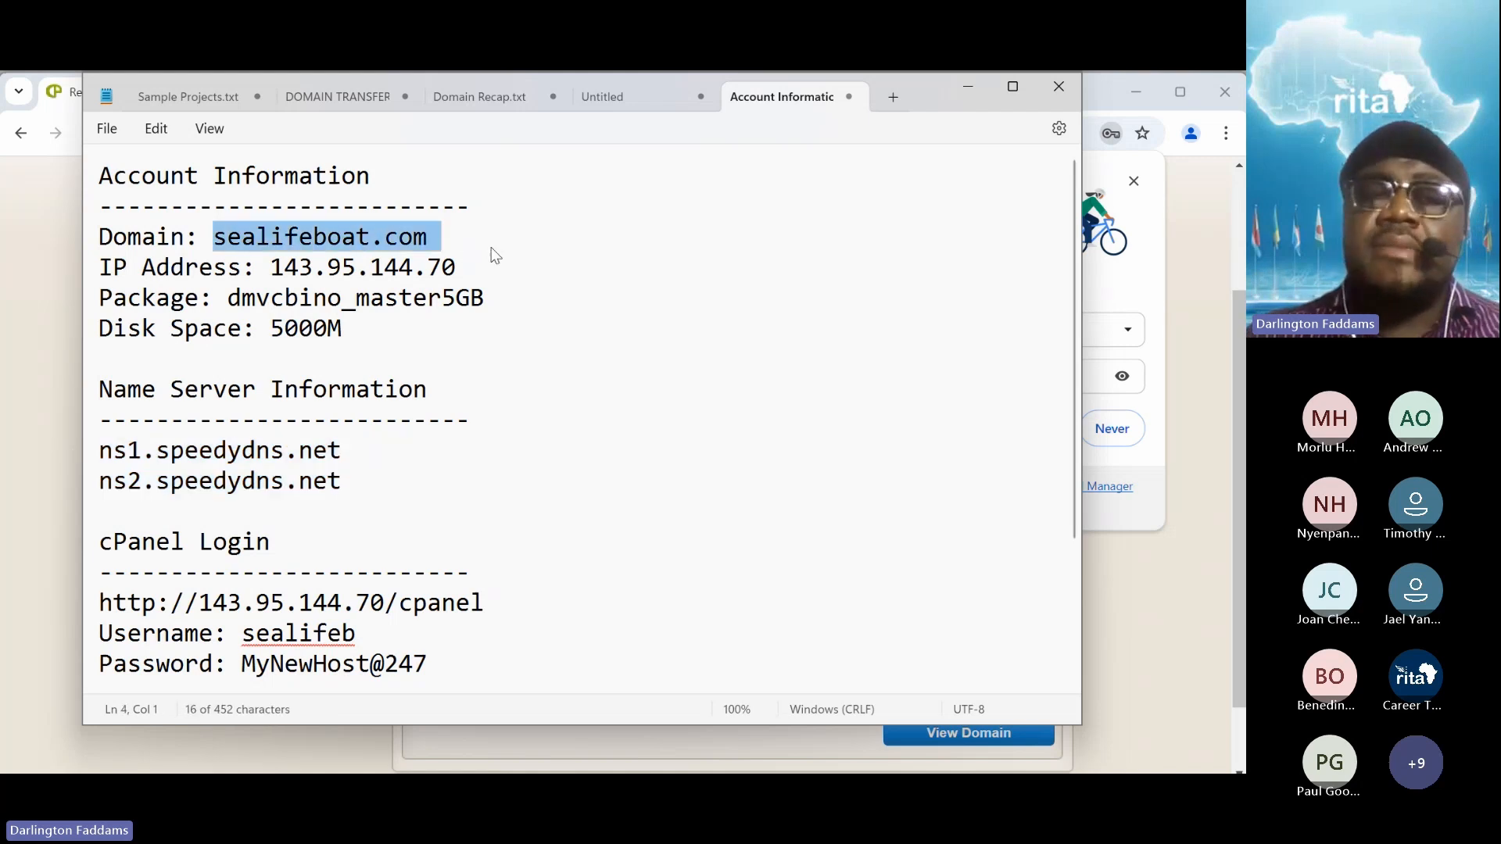
{"action": "left_click_drag", "start_coordinate": [423, 270], "coordinate": [503, 272]}
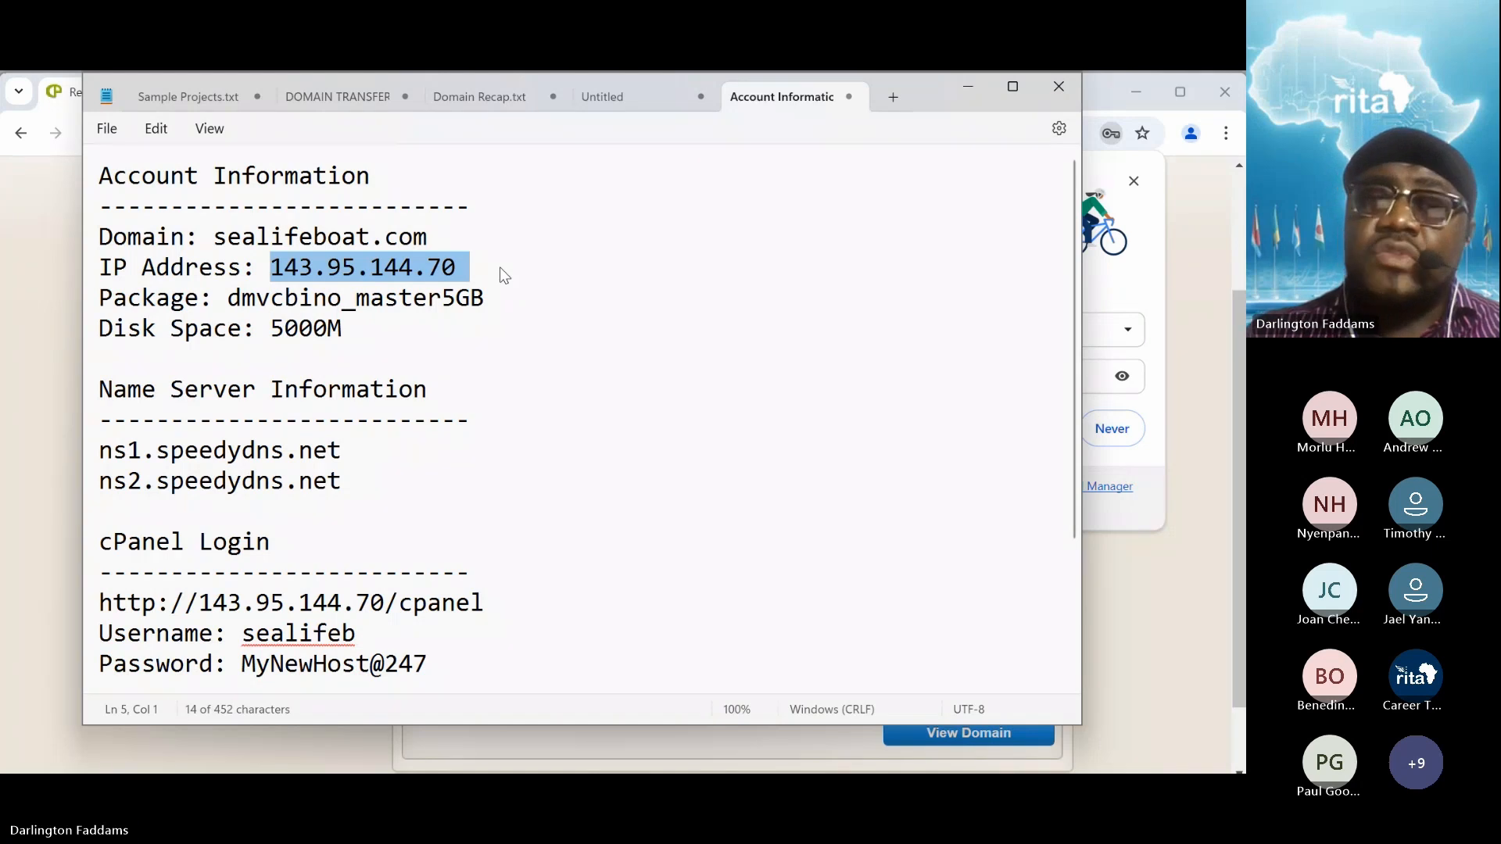
{"action": "left_click", "coordinate": [386, 270]}
{"action": "left_click_drag", "start_coordinate": [282, 269], "coordinate": [472, 279]}
{"action": "left_click", "coordinate": [473, 279]}
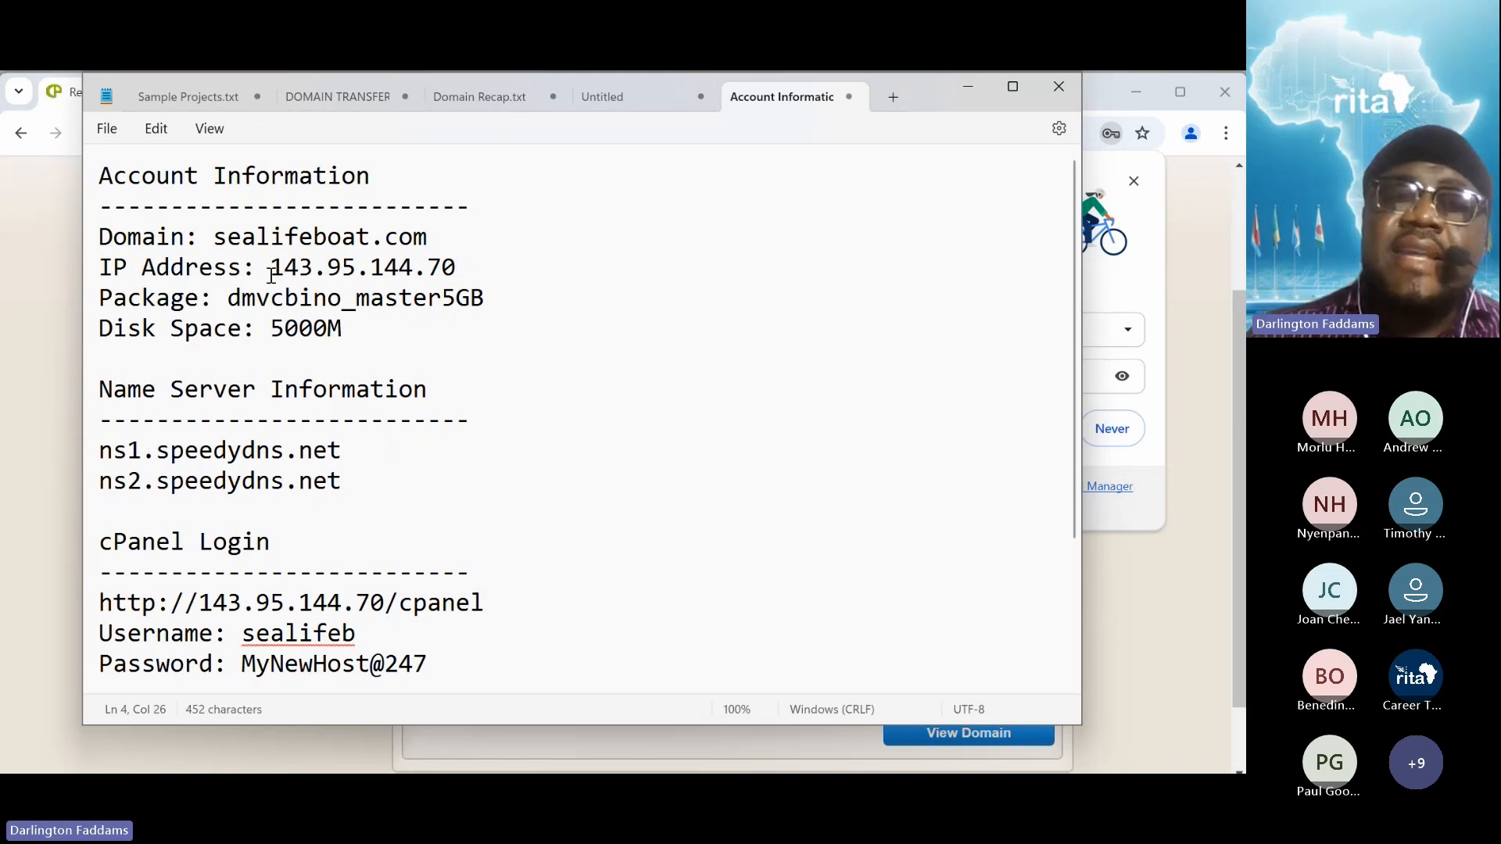
{"action": "left_click_drag", "start_coordinate": [271, 270], "coordinate": [462, 280]}
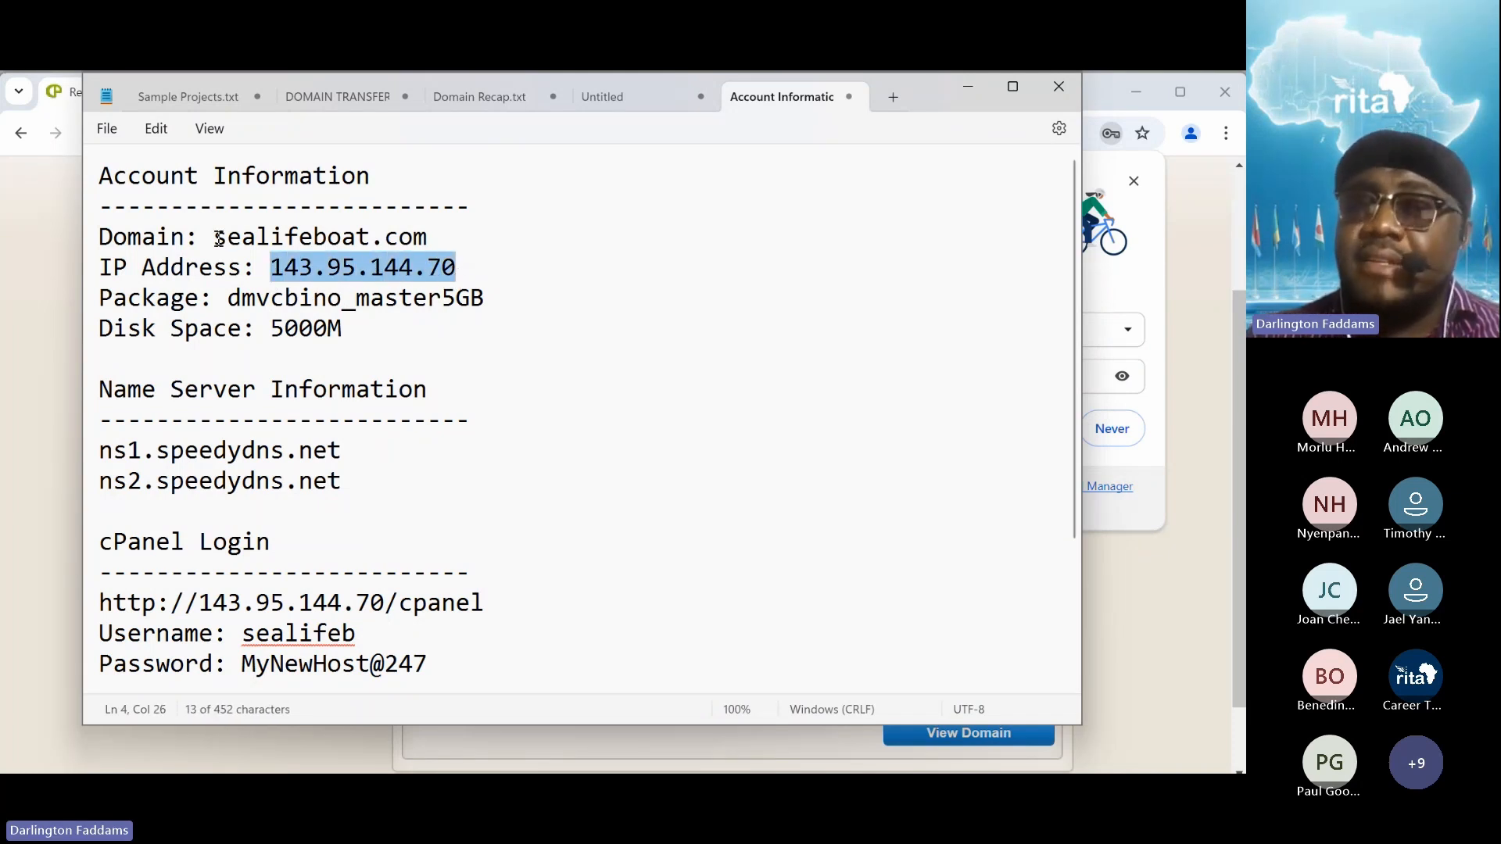
{"action": "left_click_drag", "start_coordinate": [214, 236], "coordinate": [430, 237]}
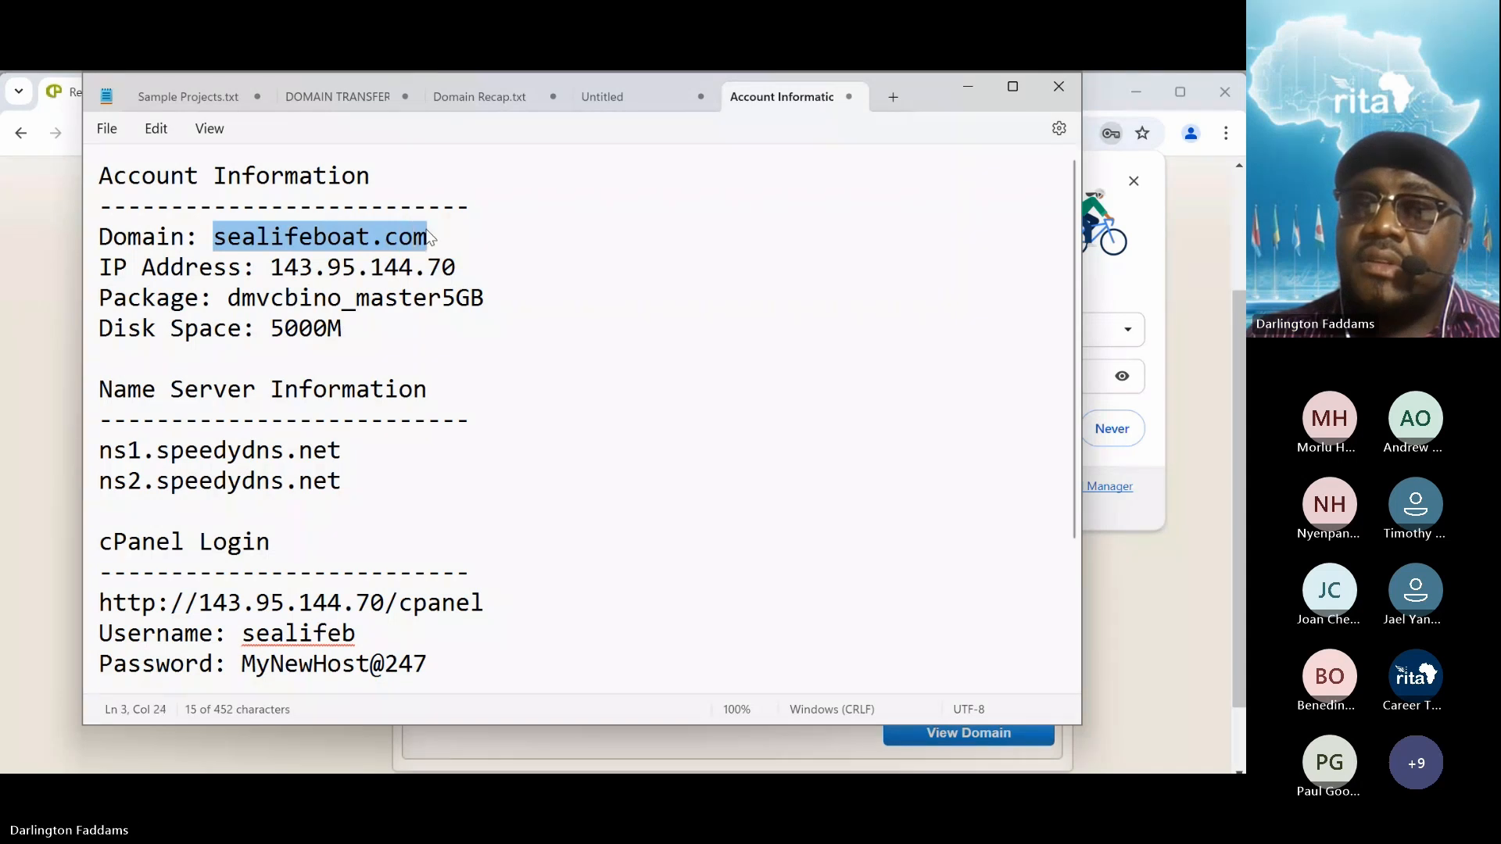
{"action": "left_click", "coordinate": [219, 242]}
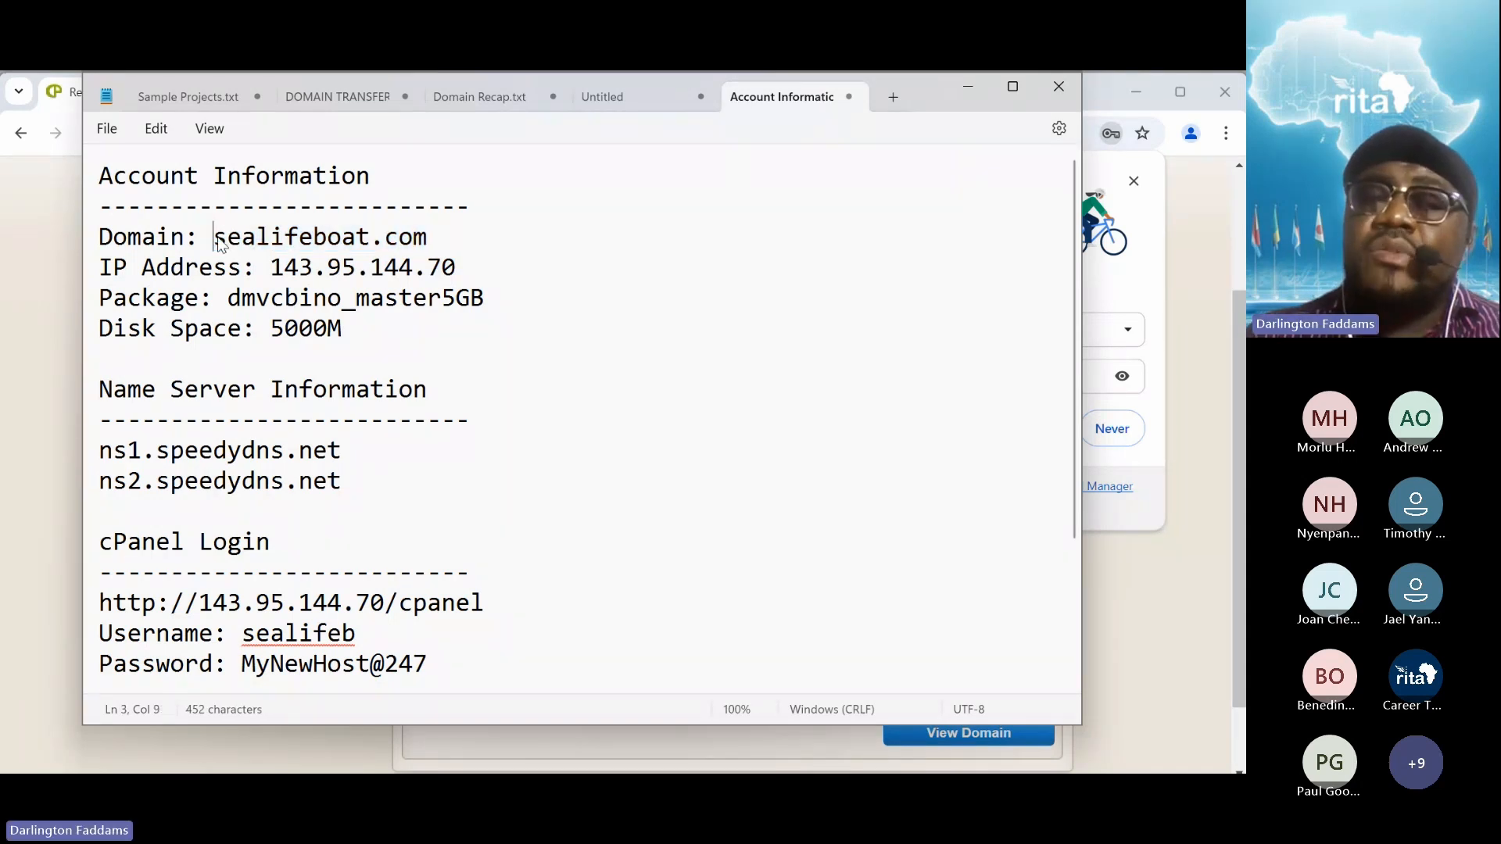
{"action": "left_click_drag", "start_coordinate": [219, 238], "coordinate": [434, 248]}
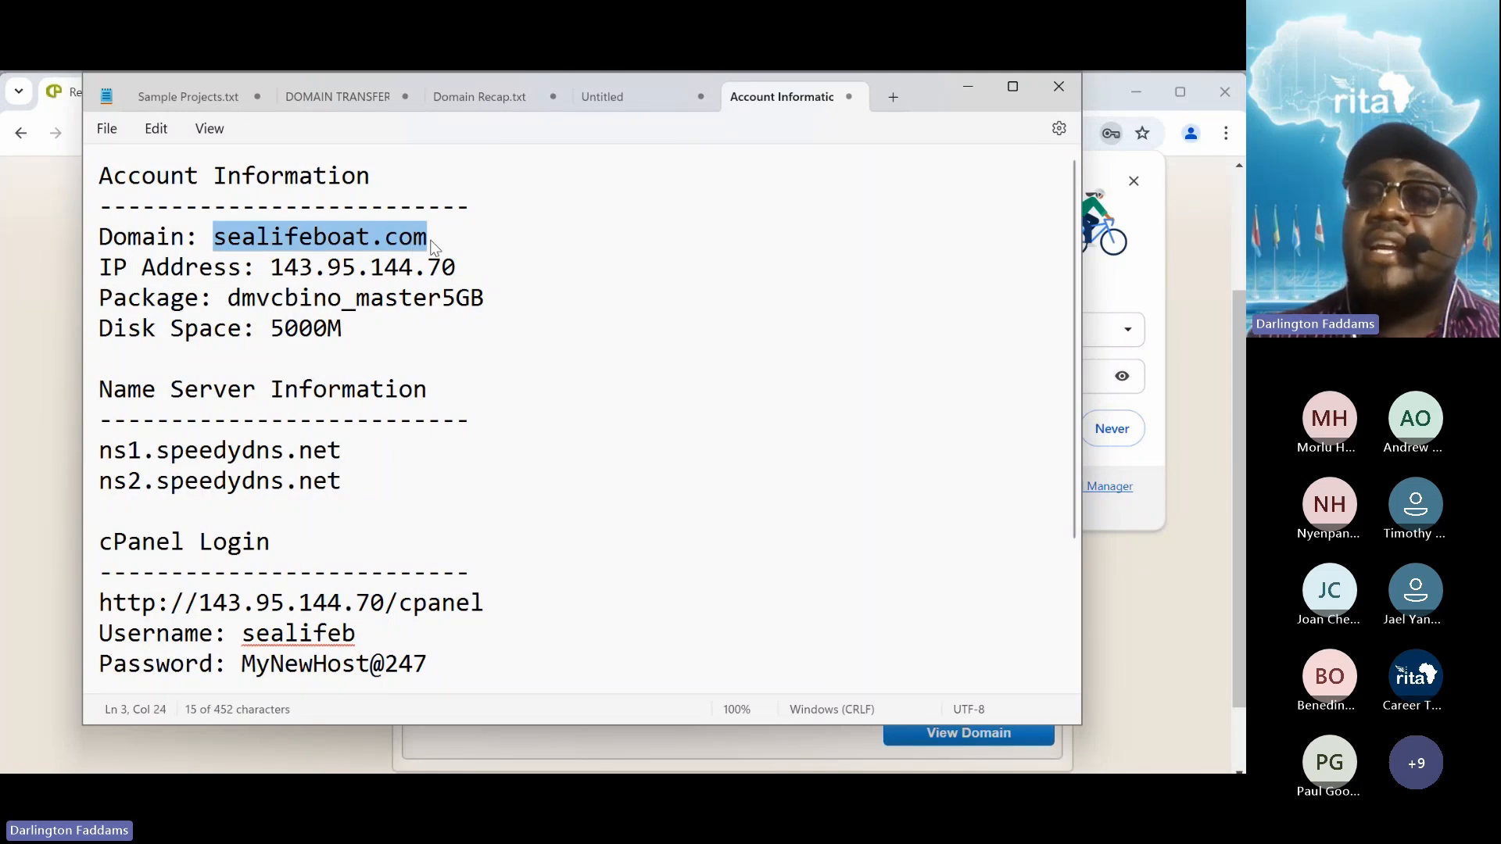
{"action": "left_click_drag", "start_coordinate": [368, 481], "coordinate": [105, 459]}
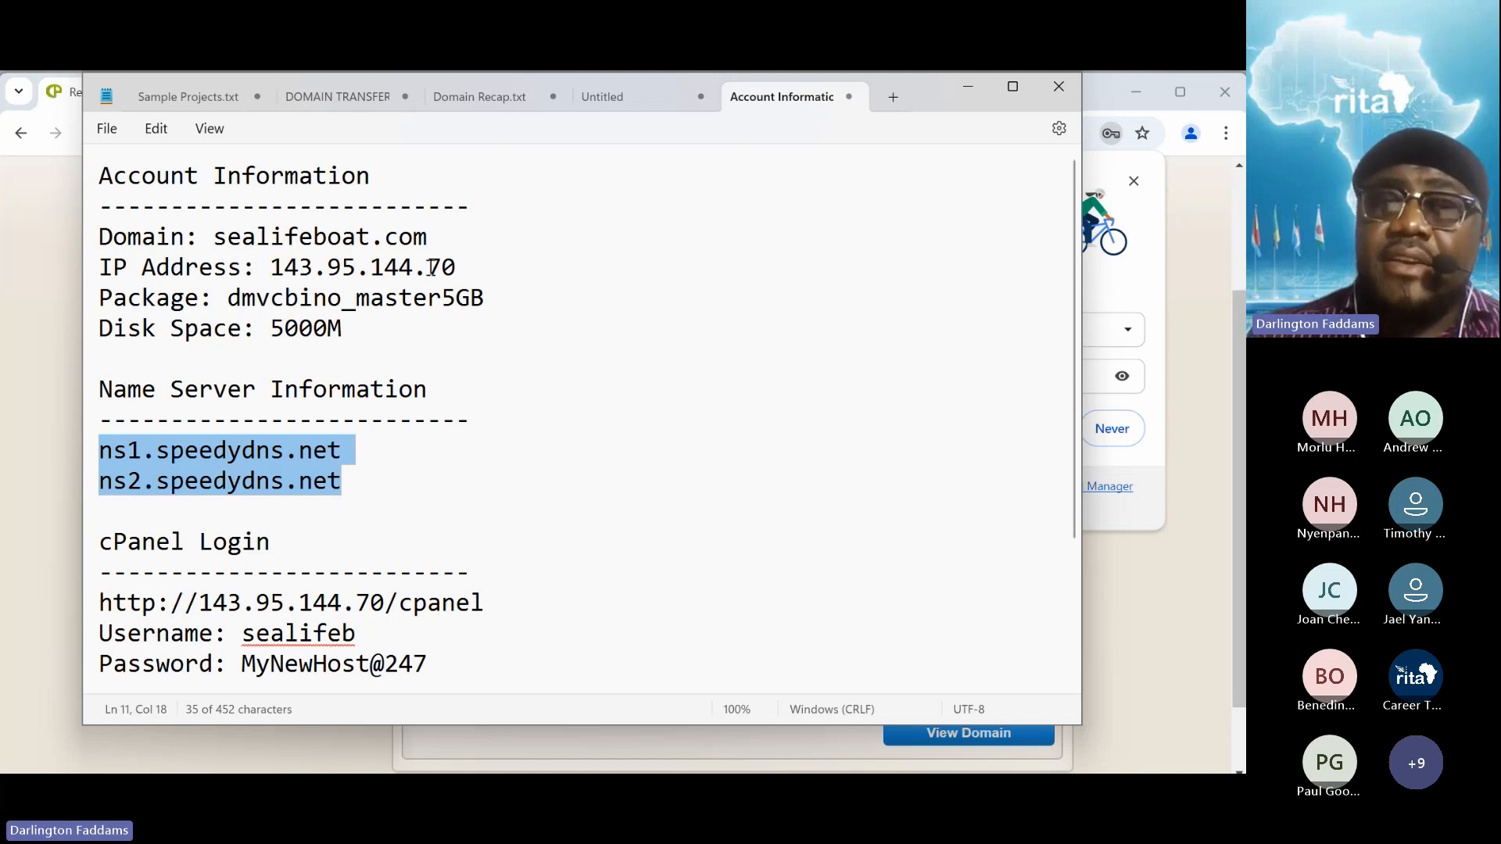
{"action": "left_click", "coordinate": [400, 483]}
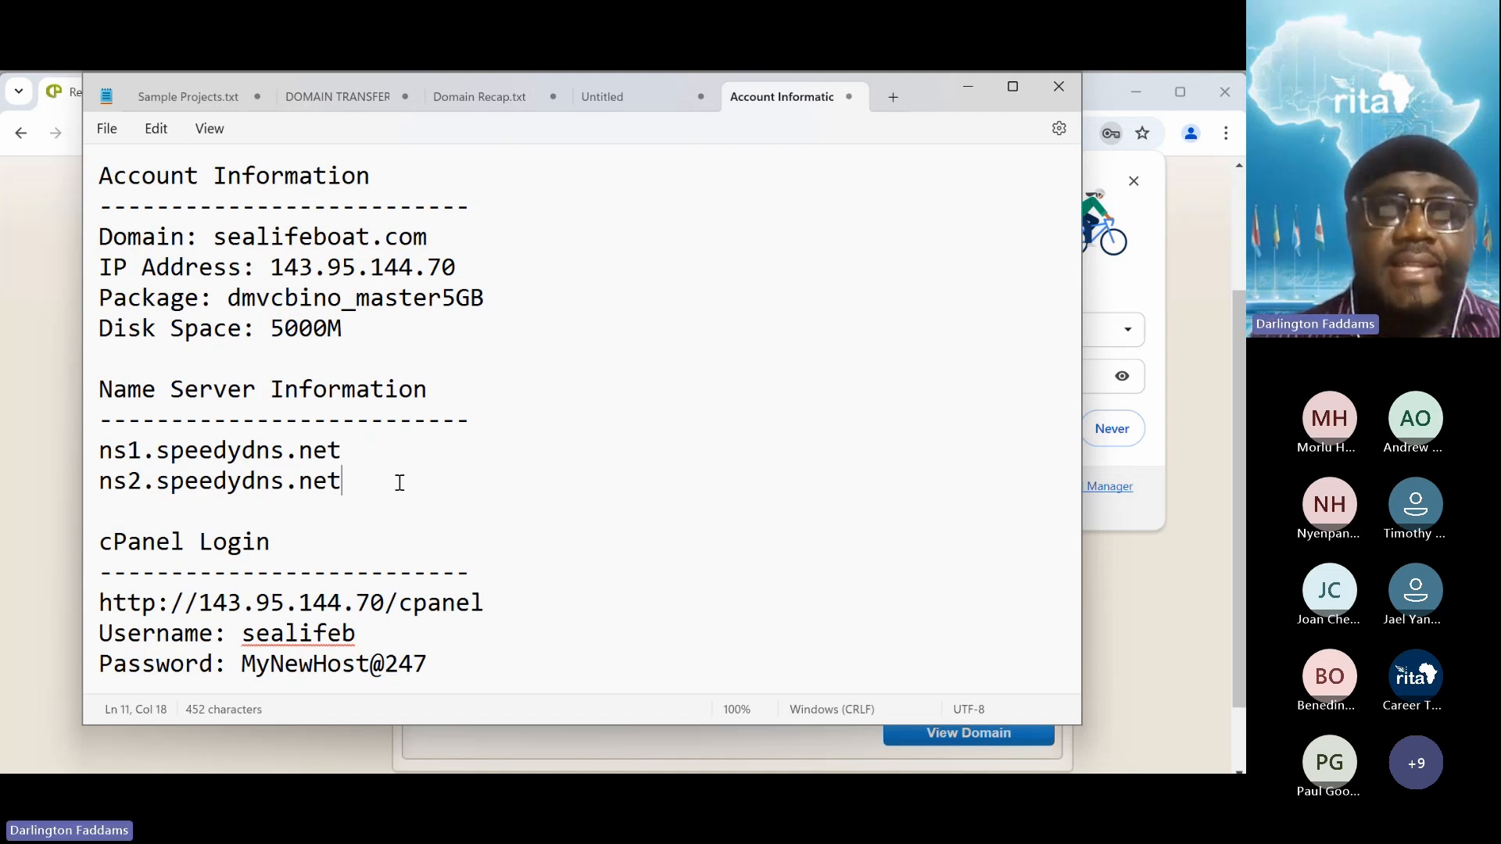
- Highlight the two name server lines in the account details repeatedly while explaining them
{"action": "left_click_drag", "start_coordinate": [358, 479], "coordinate": [73, 452]}
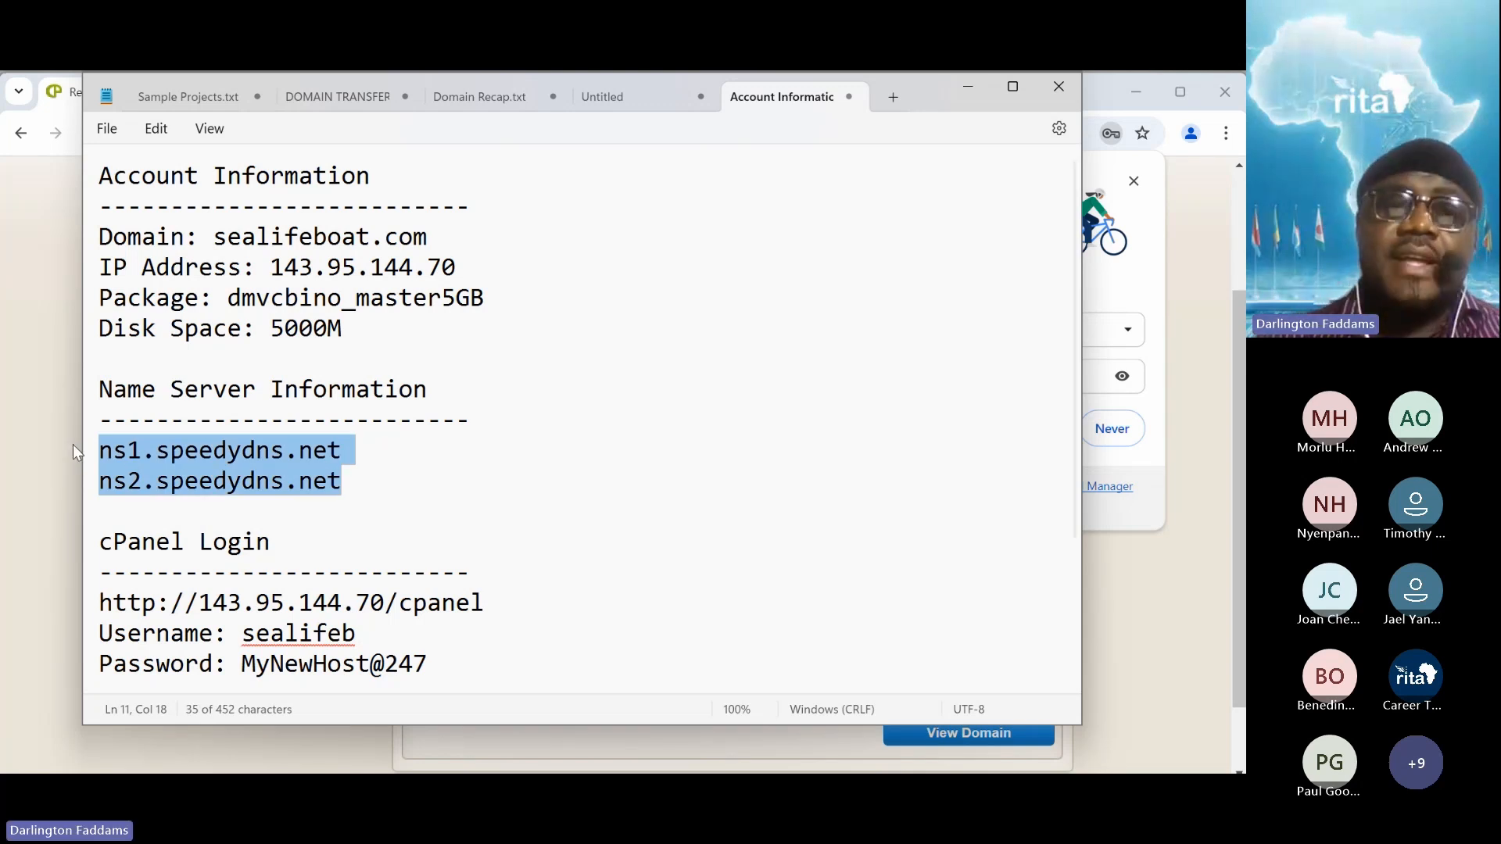
{"action": "left_click", "coordinate": [231, 481]}
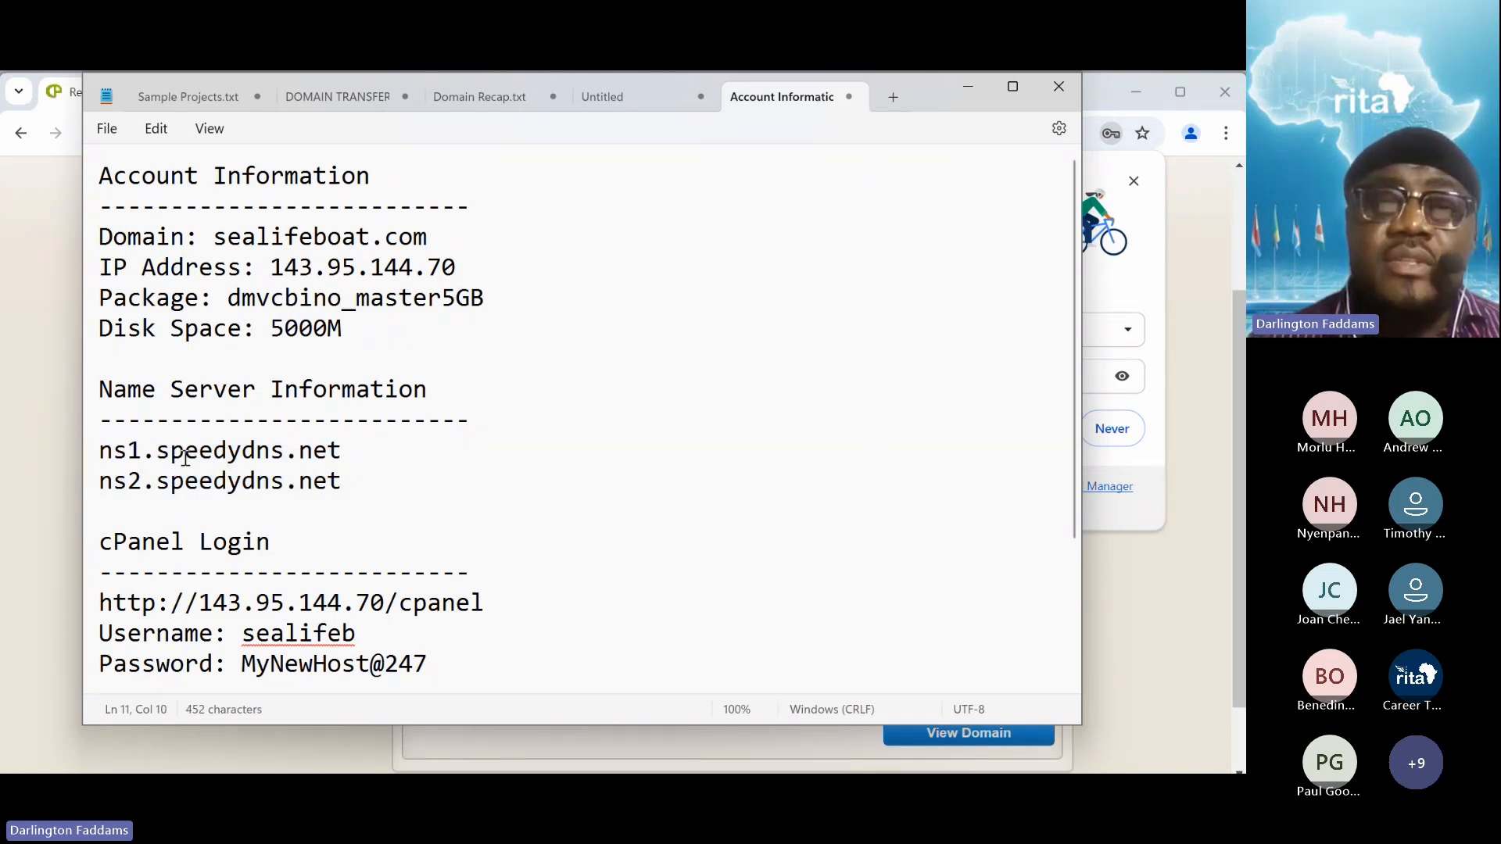
{"action": "left_click_drag", "start_coordinate": [362, 475], "coordinate": [80, 461]}
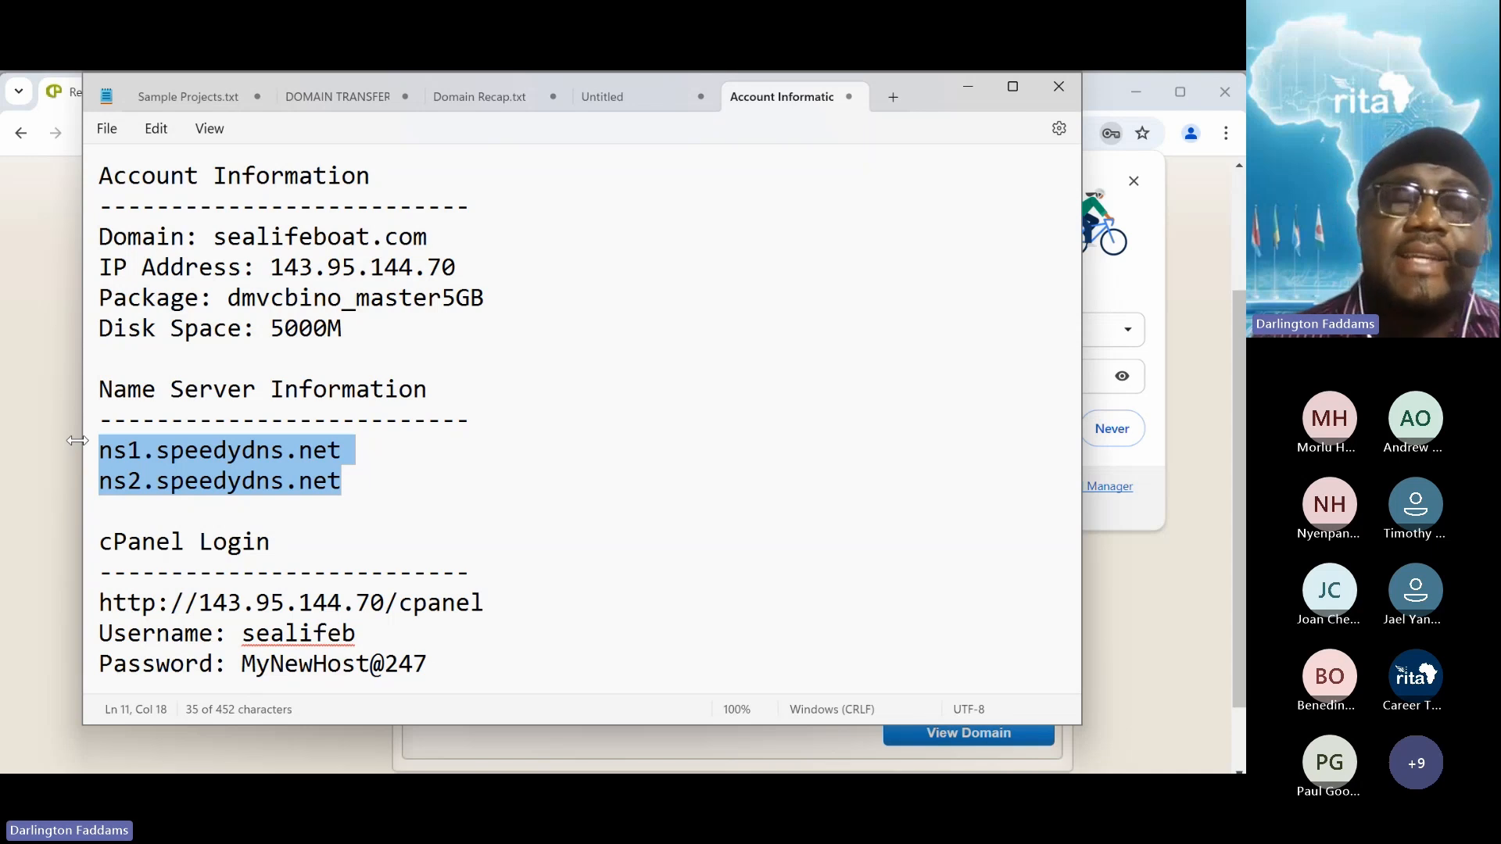
{"action": "left_click", "coordinate": [379, 502]}
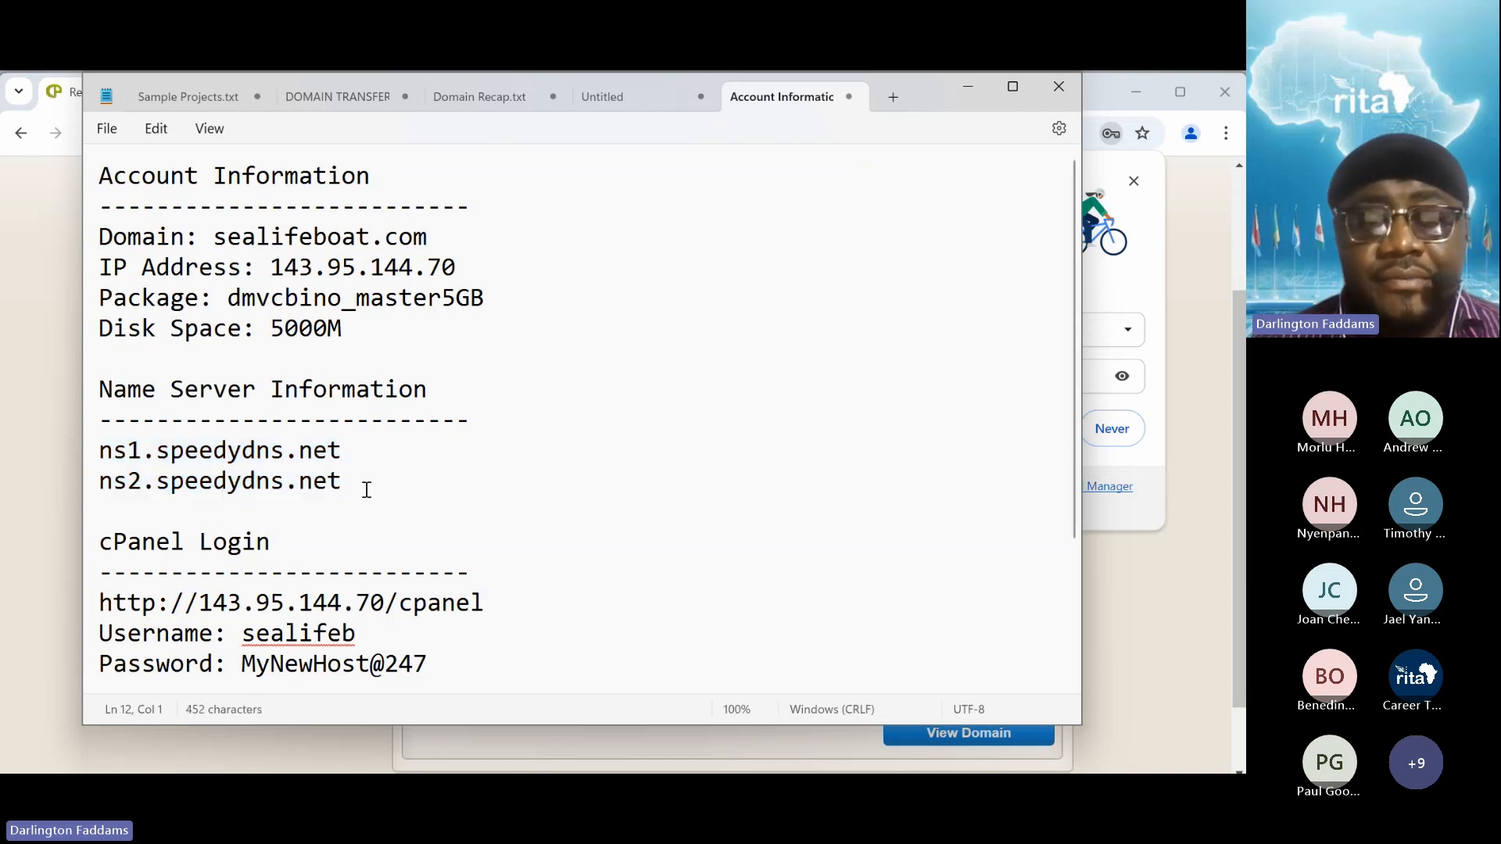
{"action": "left_click_drag", "start_coordinate": [351, 485], "coordinate": [77, 447]}
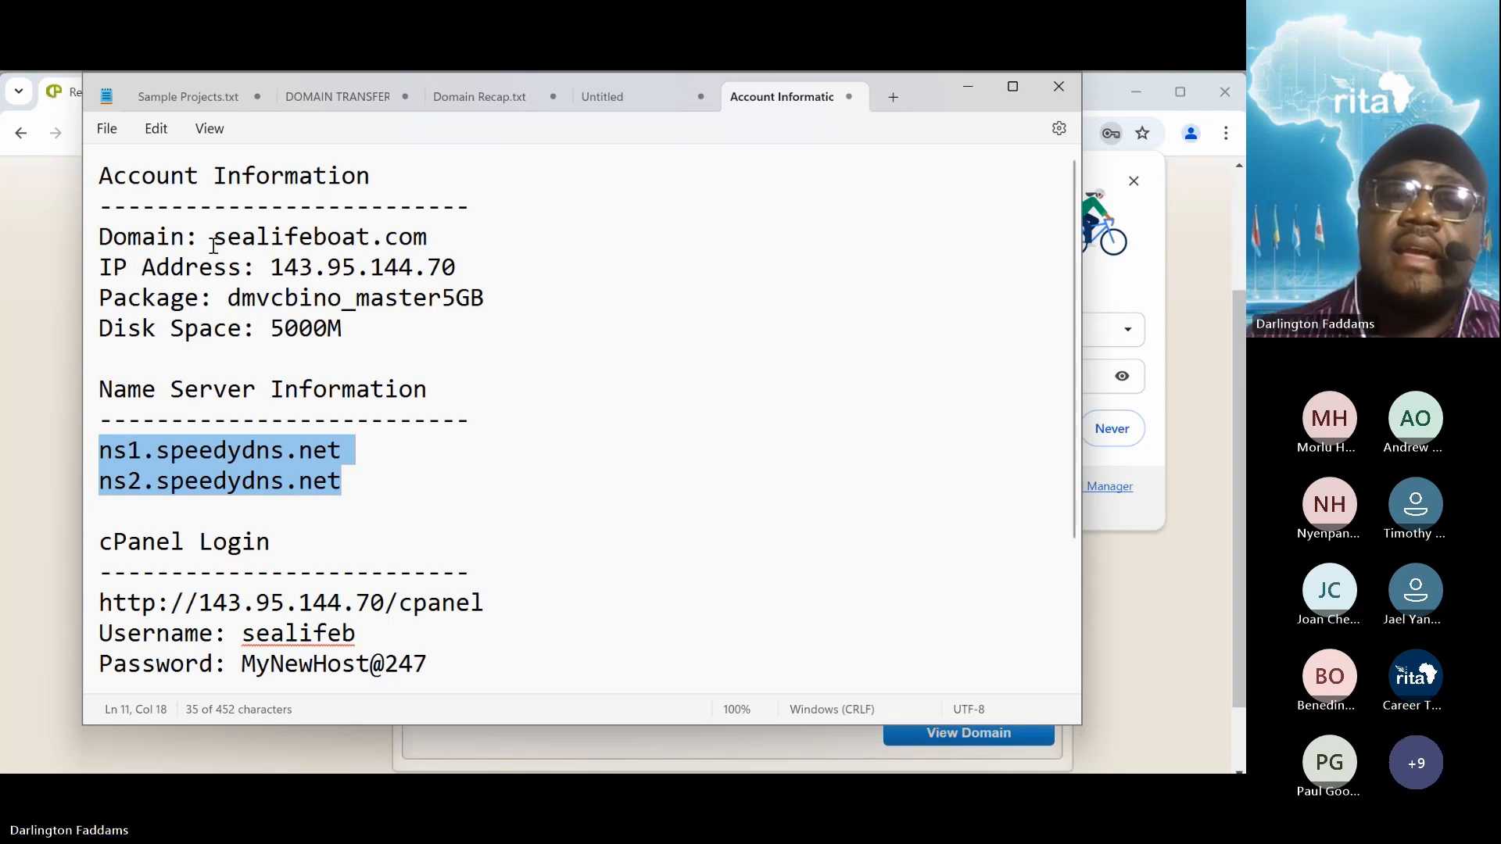
- Copy the domain from the account details and open sealifeboat.com in a new browser tab
{"action": "left_click_drag", "start_coordinate": [213, 239], "coordinate": [437, 241]}
{"action": "key", "text": "ctrl+c"}
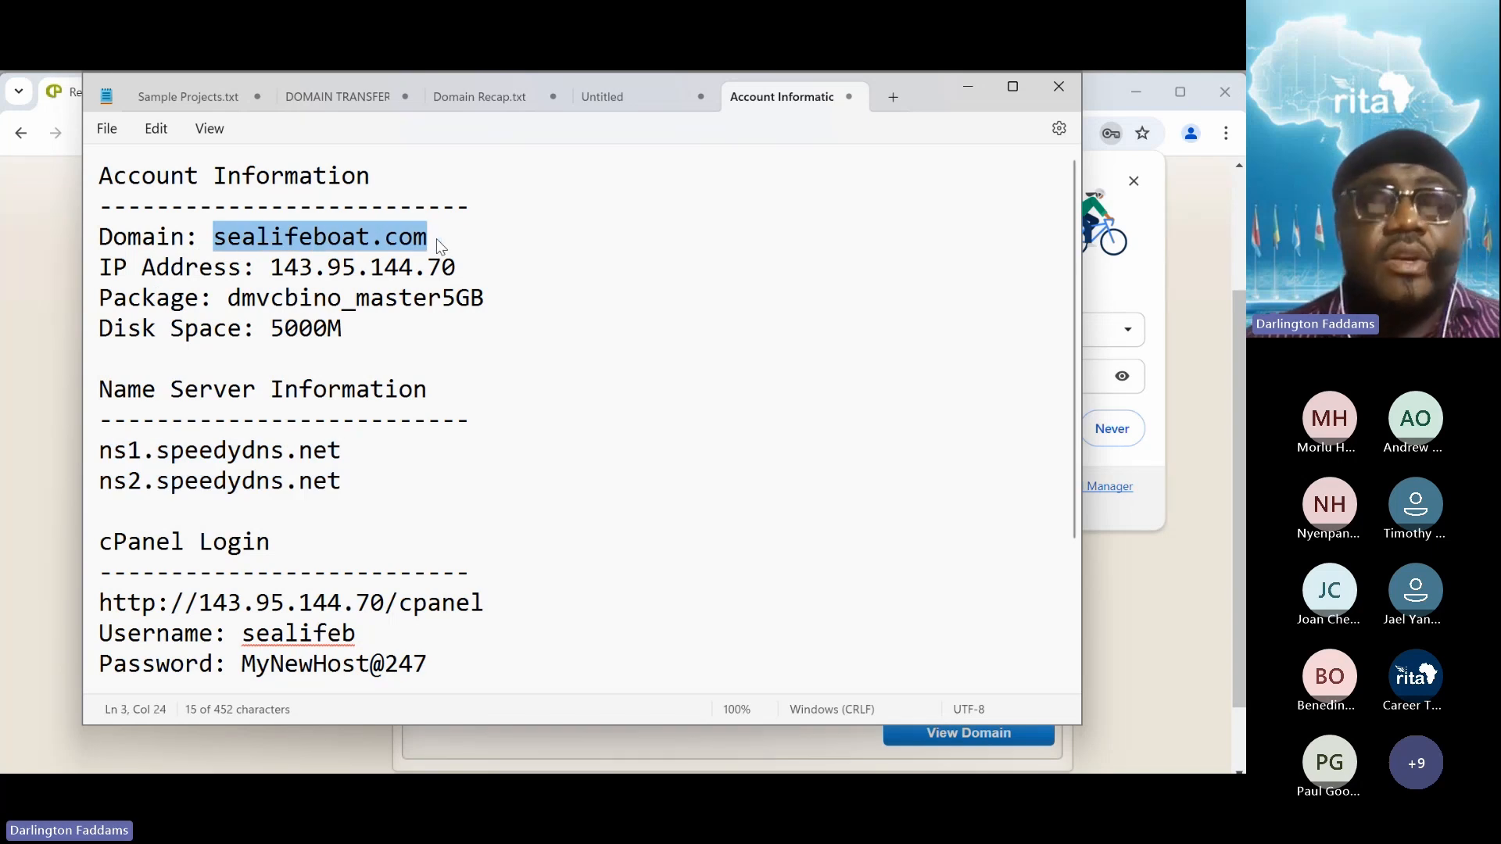
{"action": "left_click", "coordinate": [47, 277]}
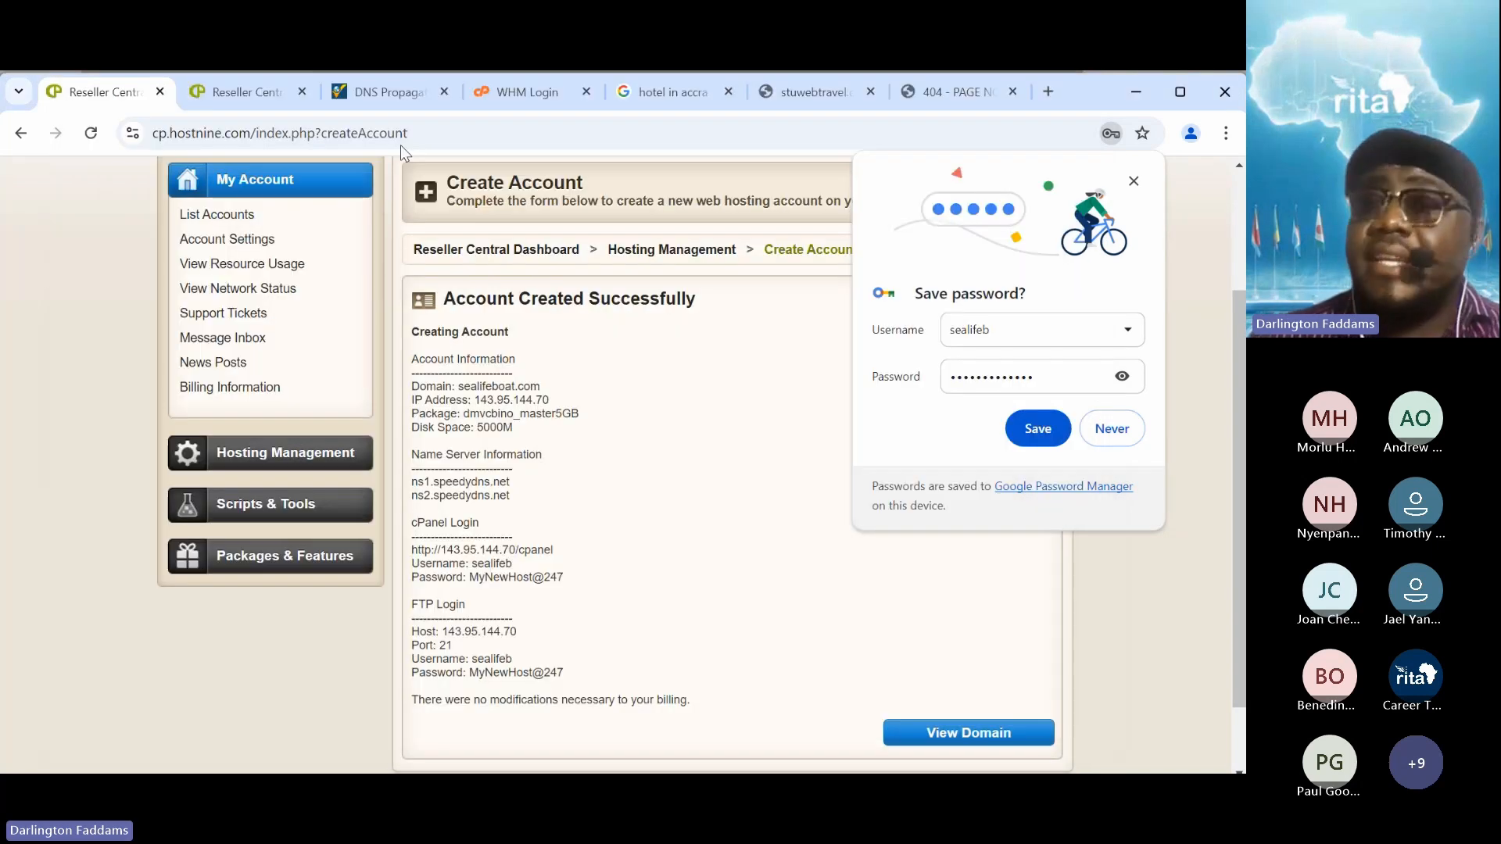
{"action": "left_click", "coordinate": [1048, 92]}
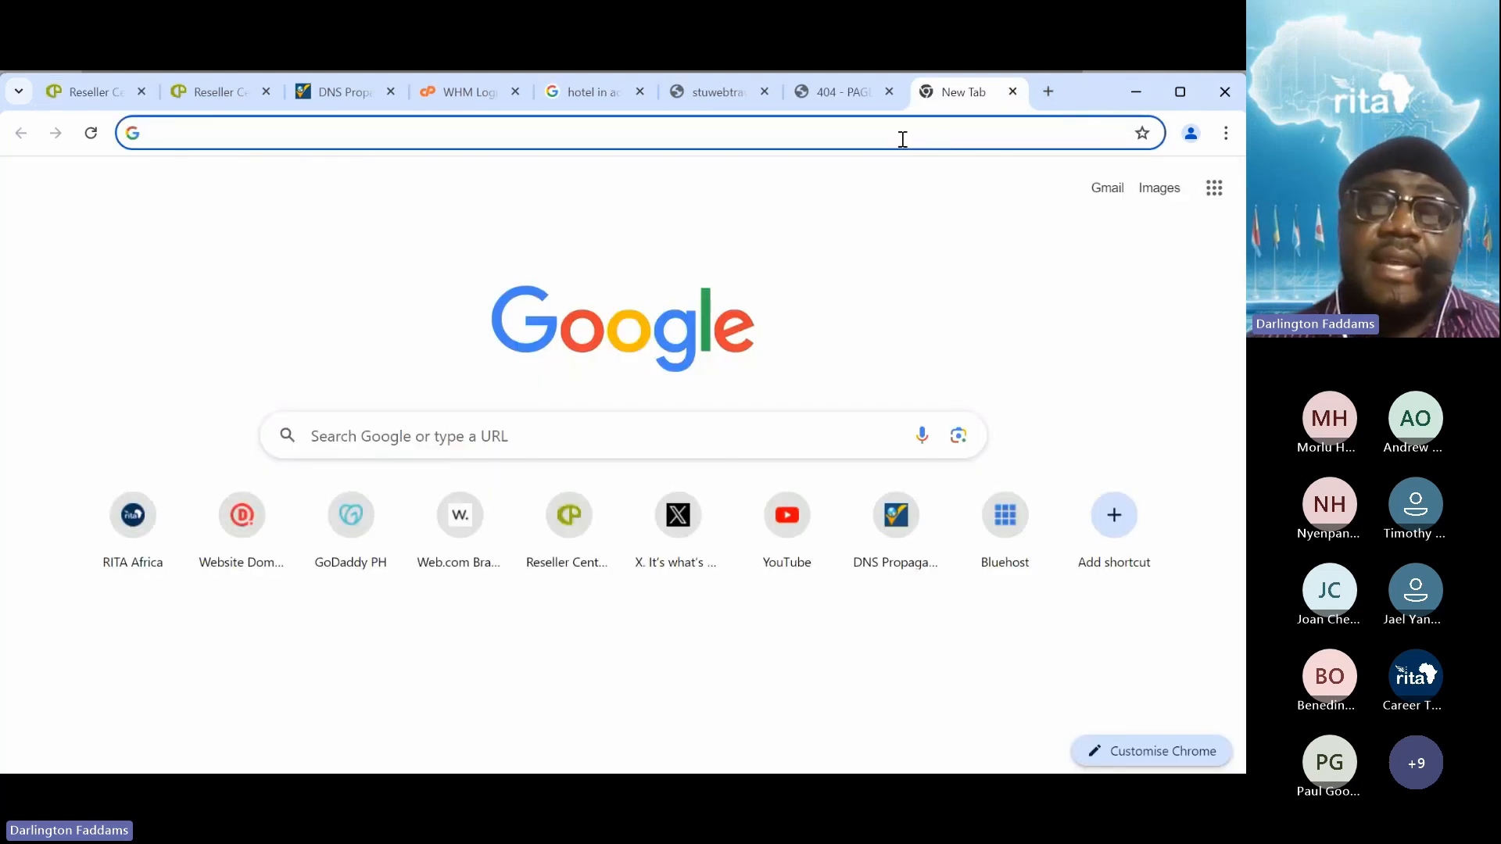
{"action": "key", "text": "ctrl+v"}
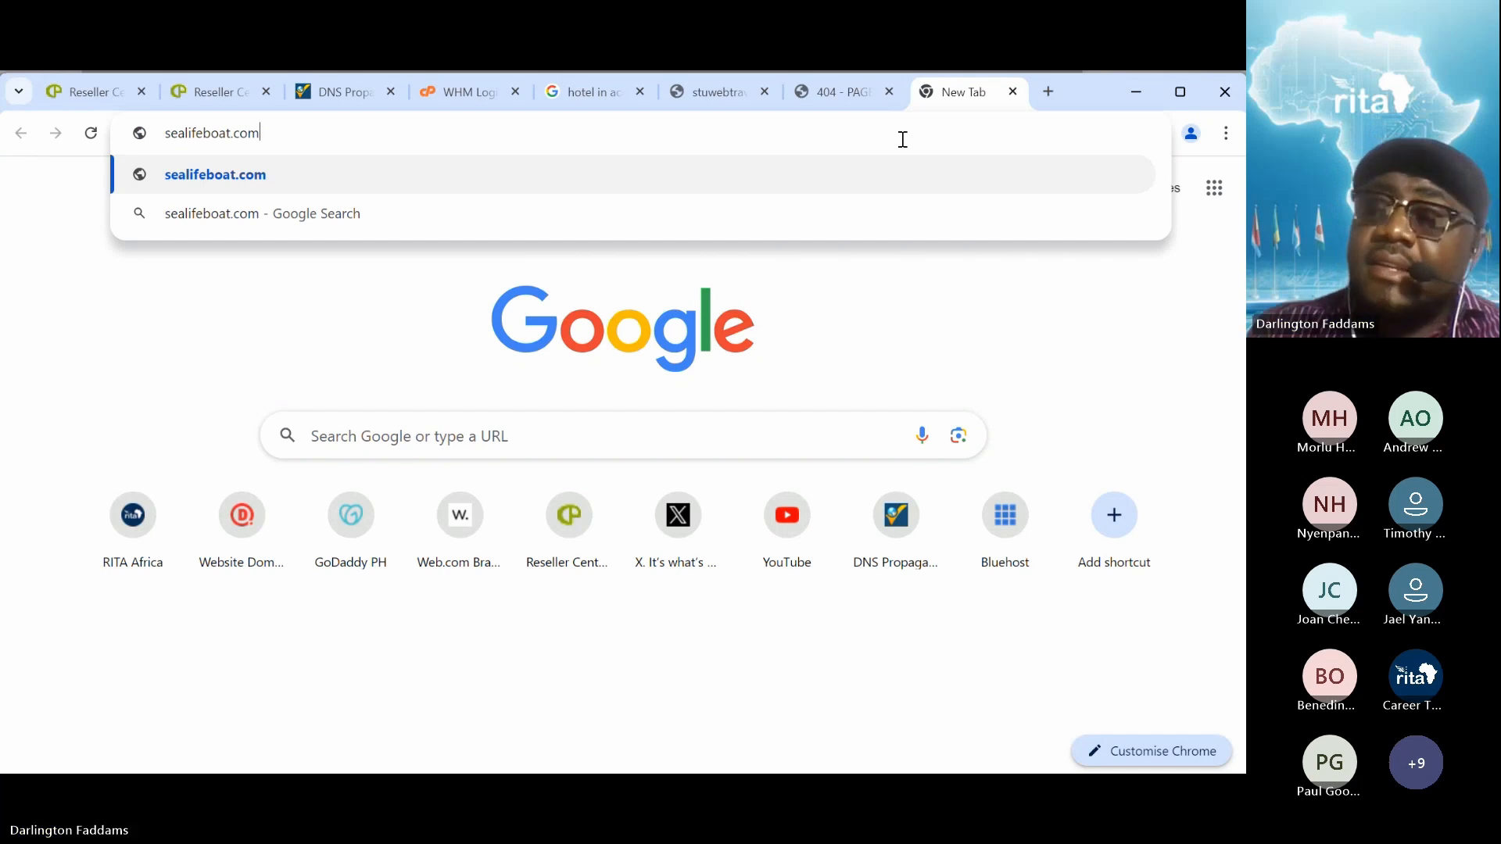
{"action": "key", "text": "Return"}
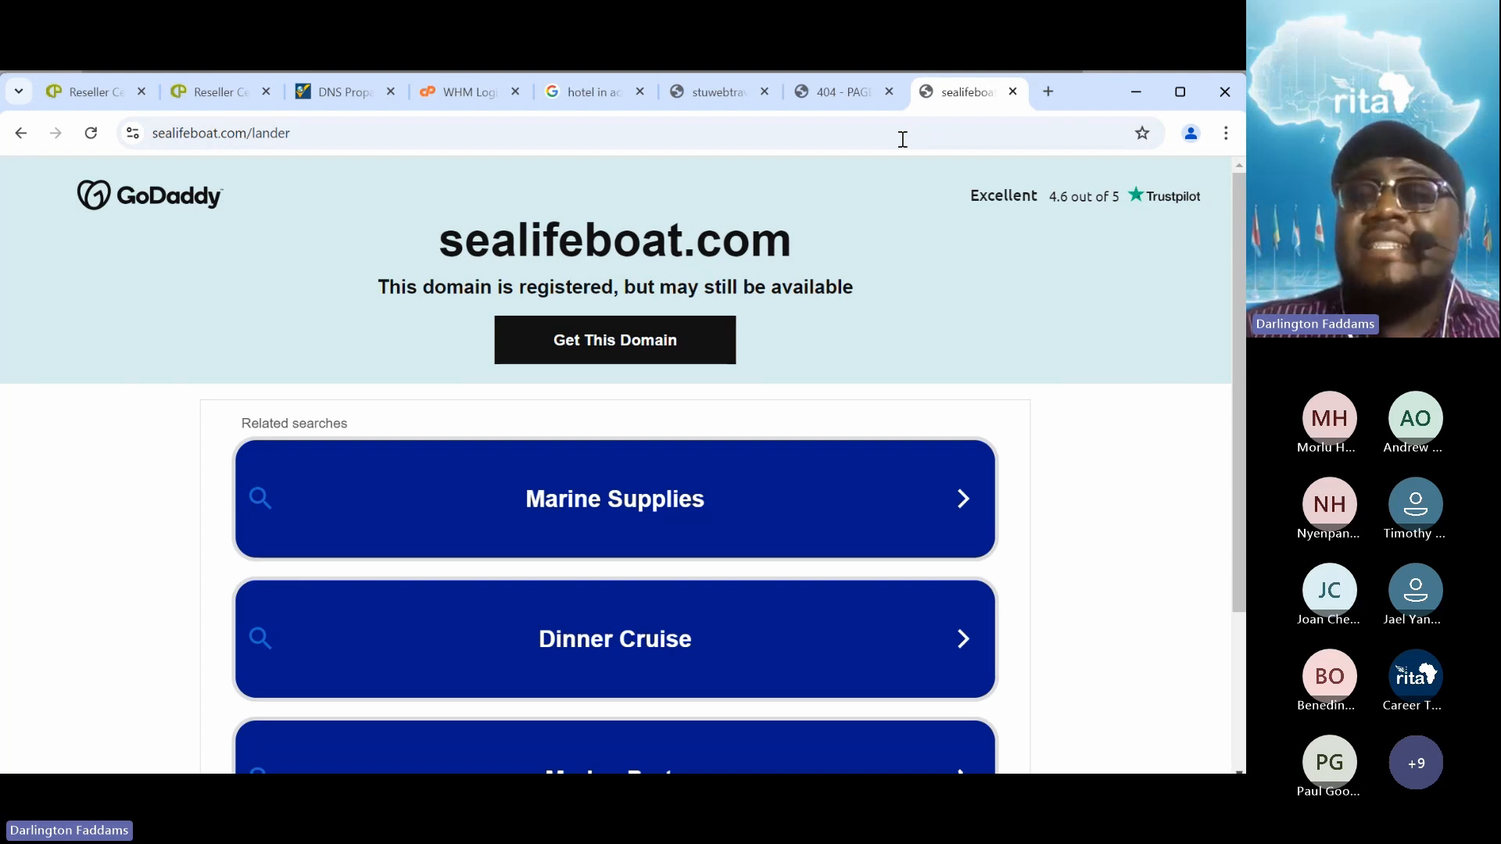
- Scroll through the sealifeboat.com landing page and highlight the domain heading
{"action": "scroll", "coordinate": [558, 381], "scroll_direction": "down", "scroll_amount": 3}
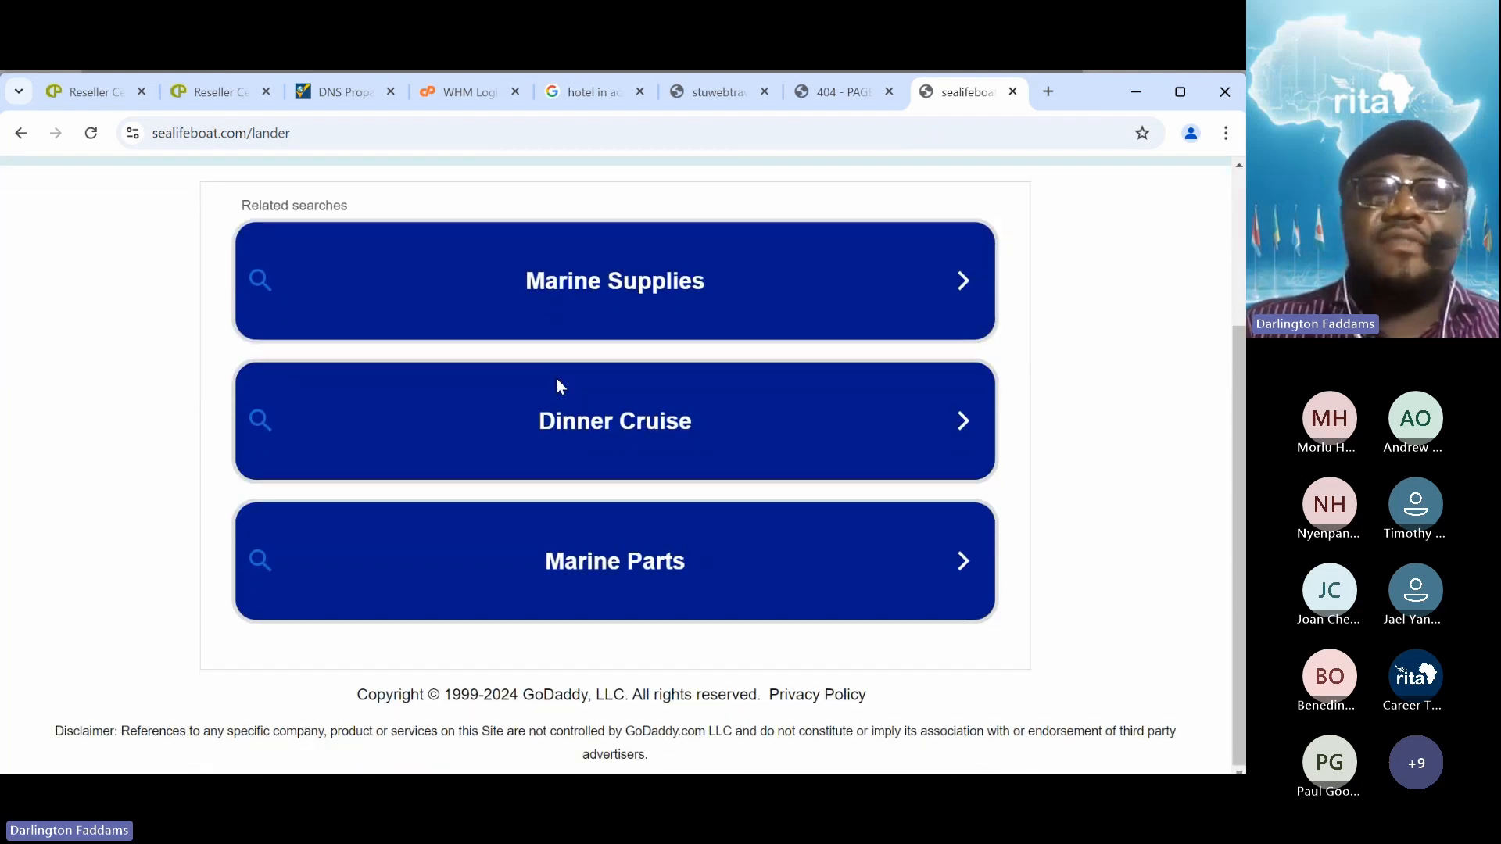
{"action": "scroll", "coordinate": [557, 380], "scroll_direction": "up", "scroll_amount": 3}
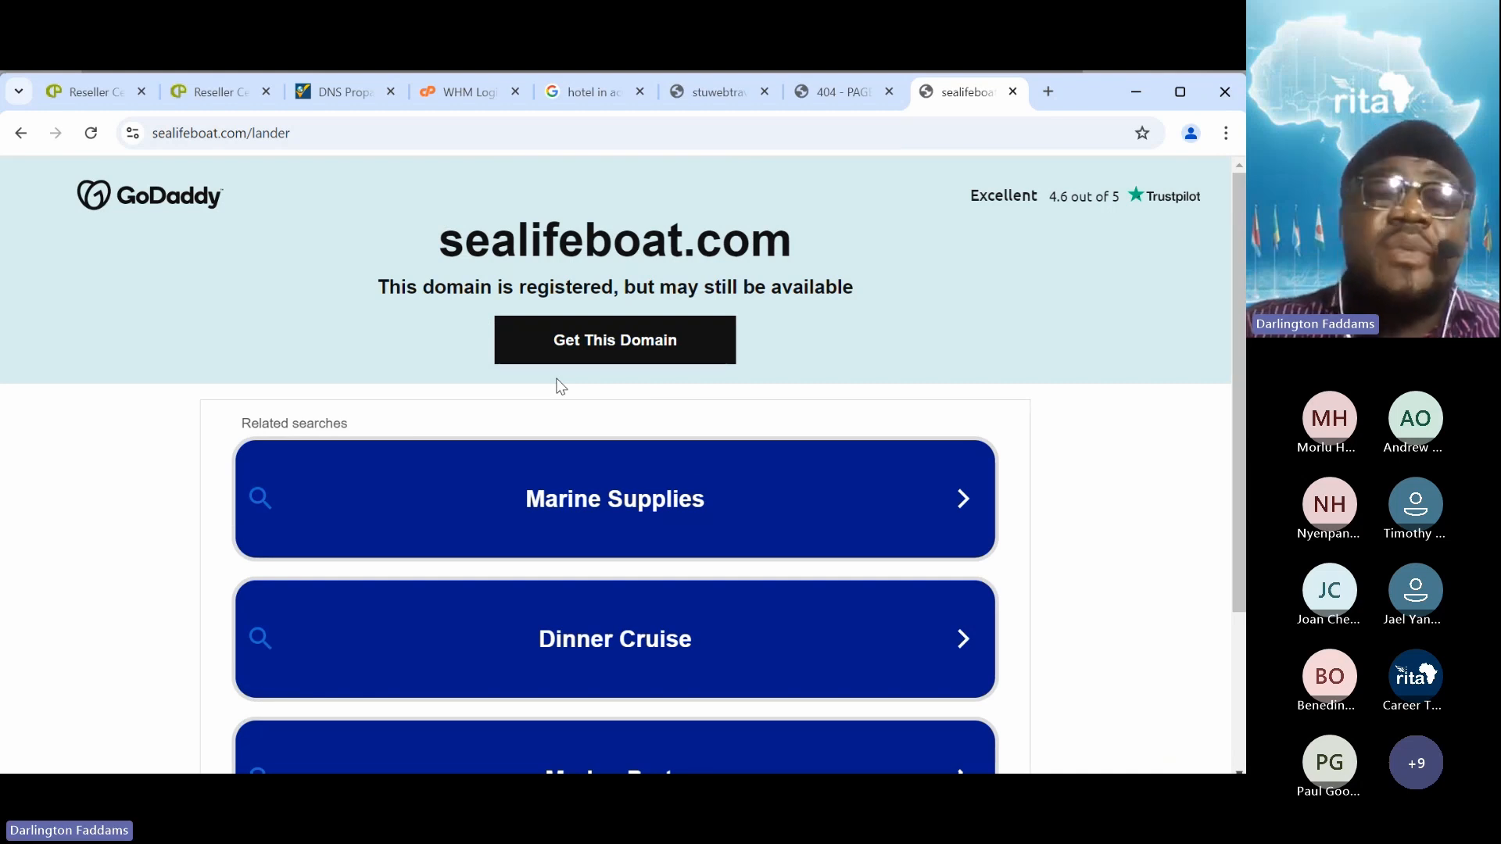
{"action": "scroll", "coordinate": [523, 359], "scroll_direction": "down", "scroll_amount": 3}
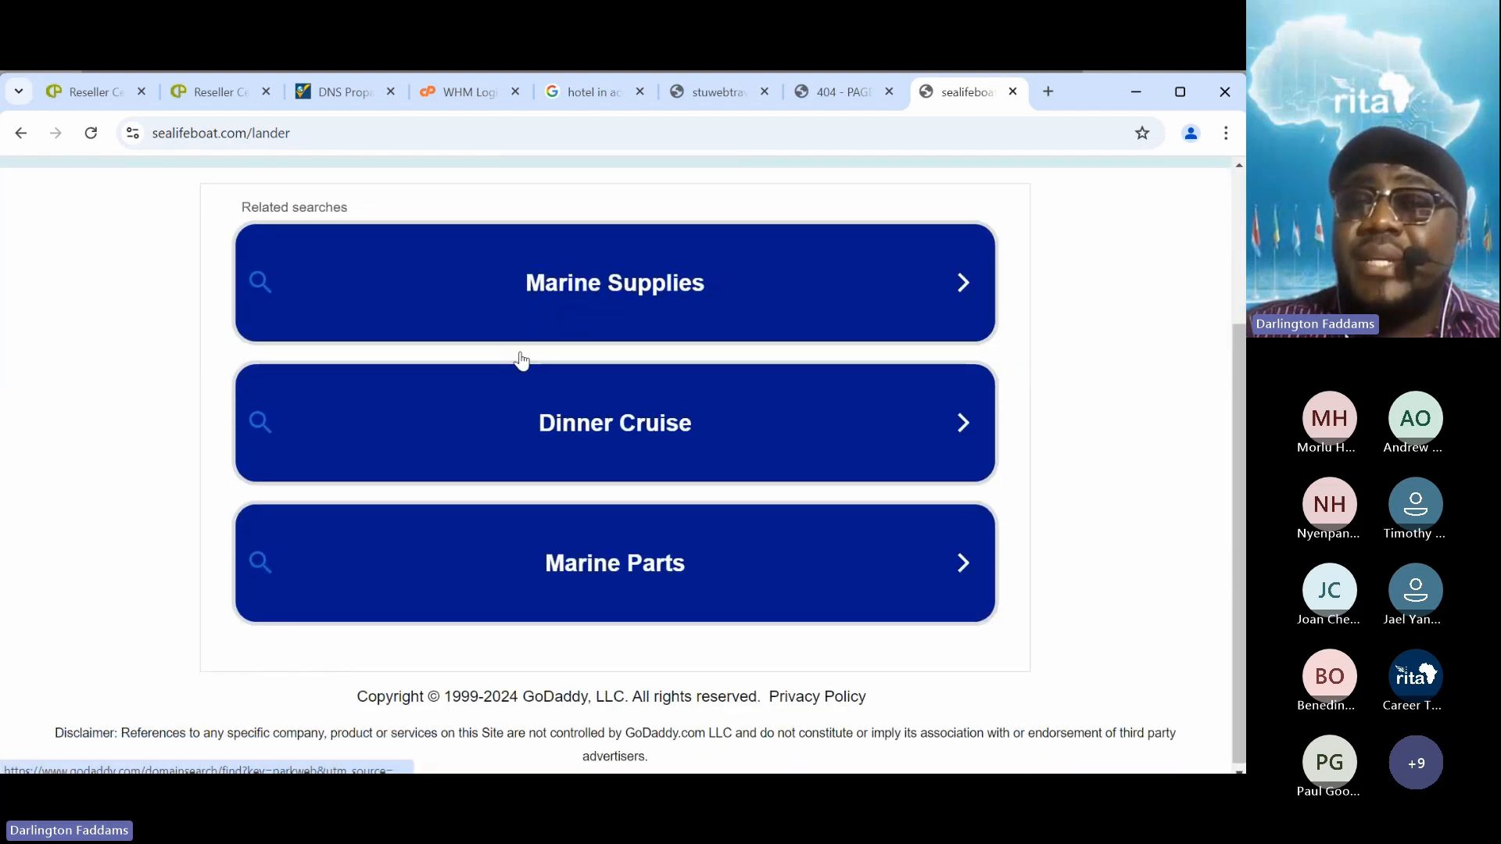
{"action": "scroll", "coordinate": [522, 360], "scroll_direction": "up", "scroll_amount": 3}
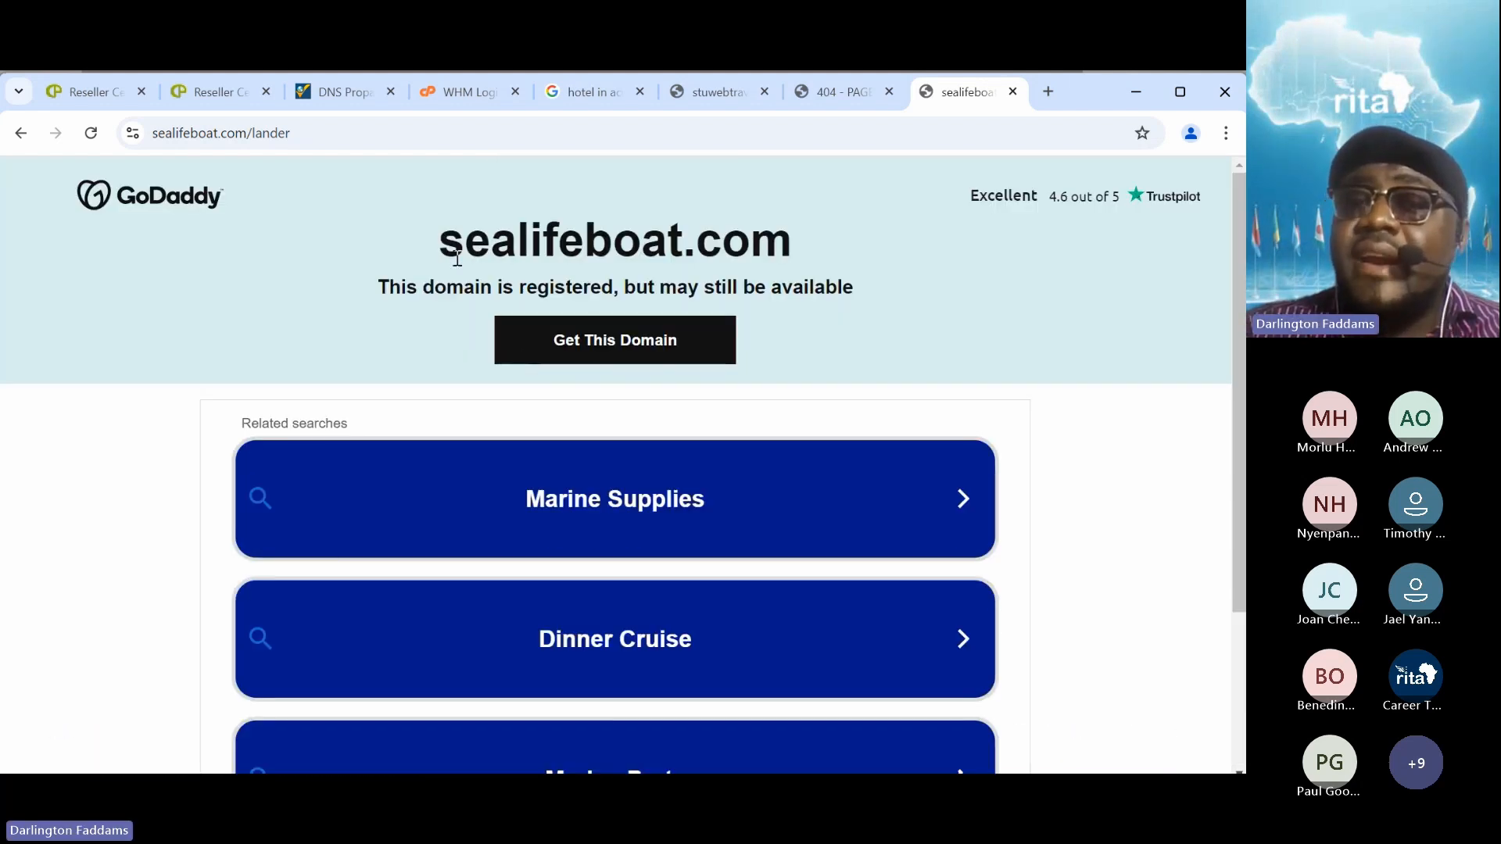
{"action": "left_click_drag", "start_coordinate": [442, 244], "coordinate": [782, 242]}
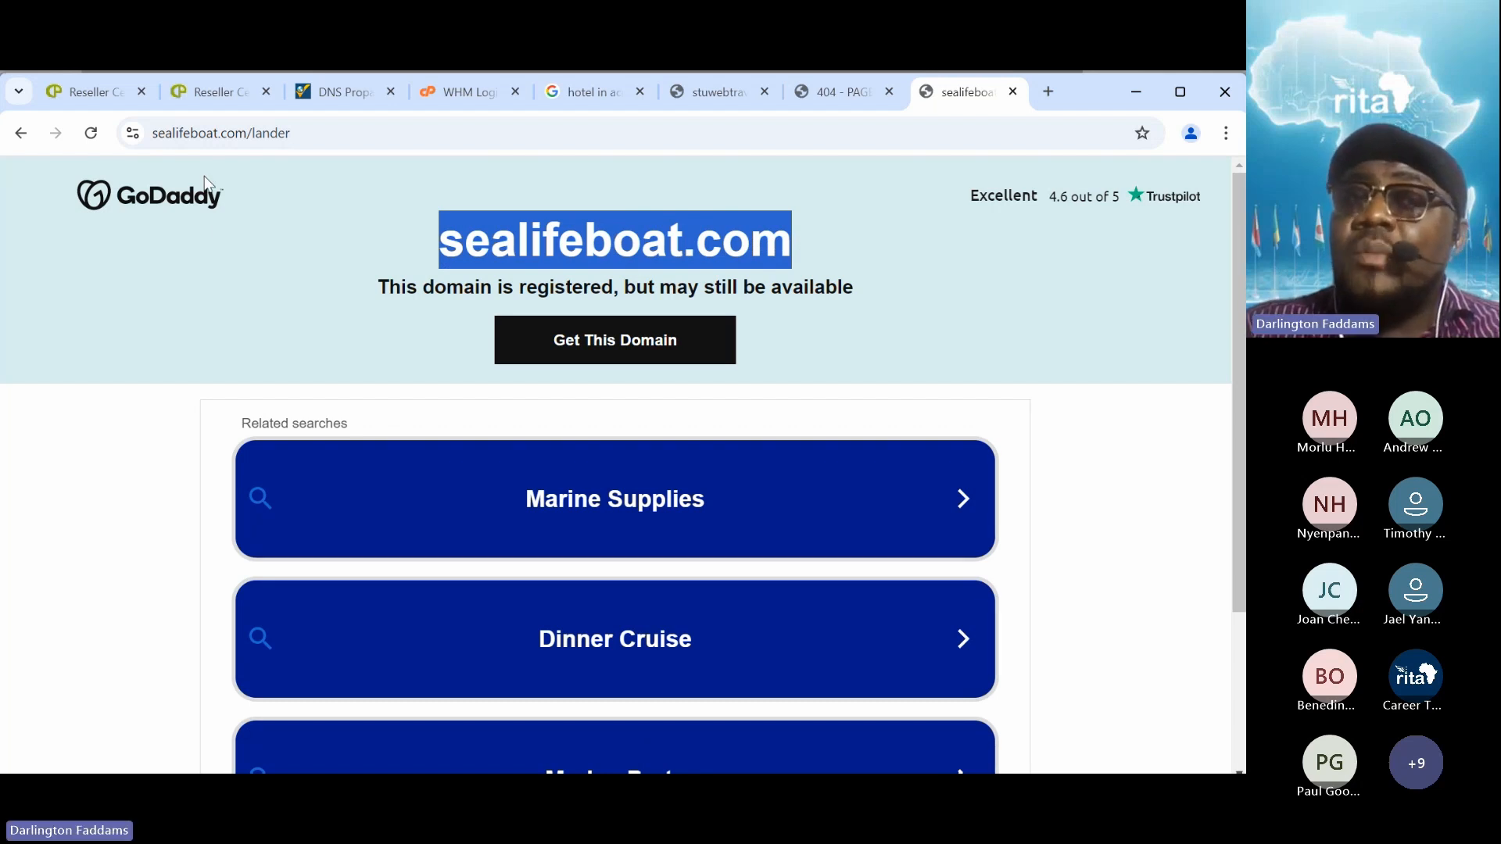
- Open the site's connection security details and view its SSL certificate
{"action": "left_click", "coordinate": [180, 134]}
{"action": "double_click", "coordinate": [181, 135]}
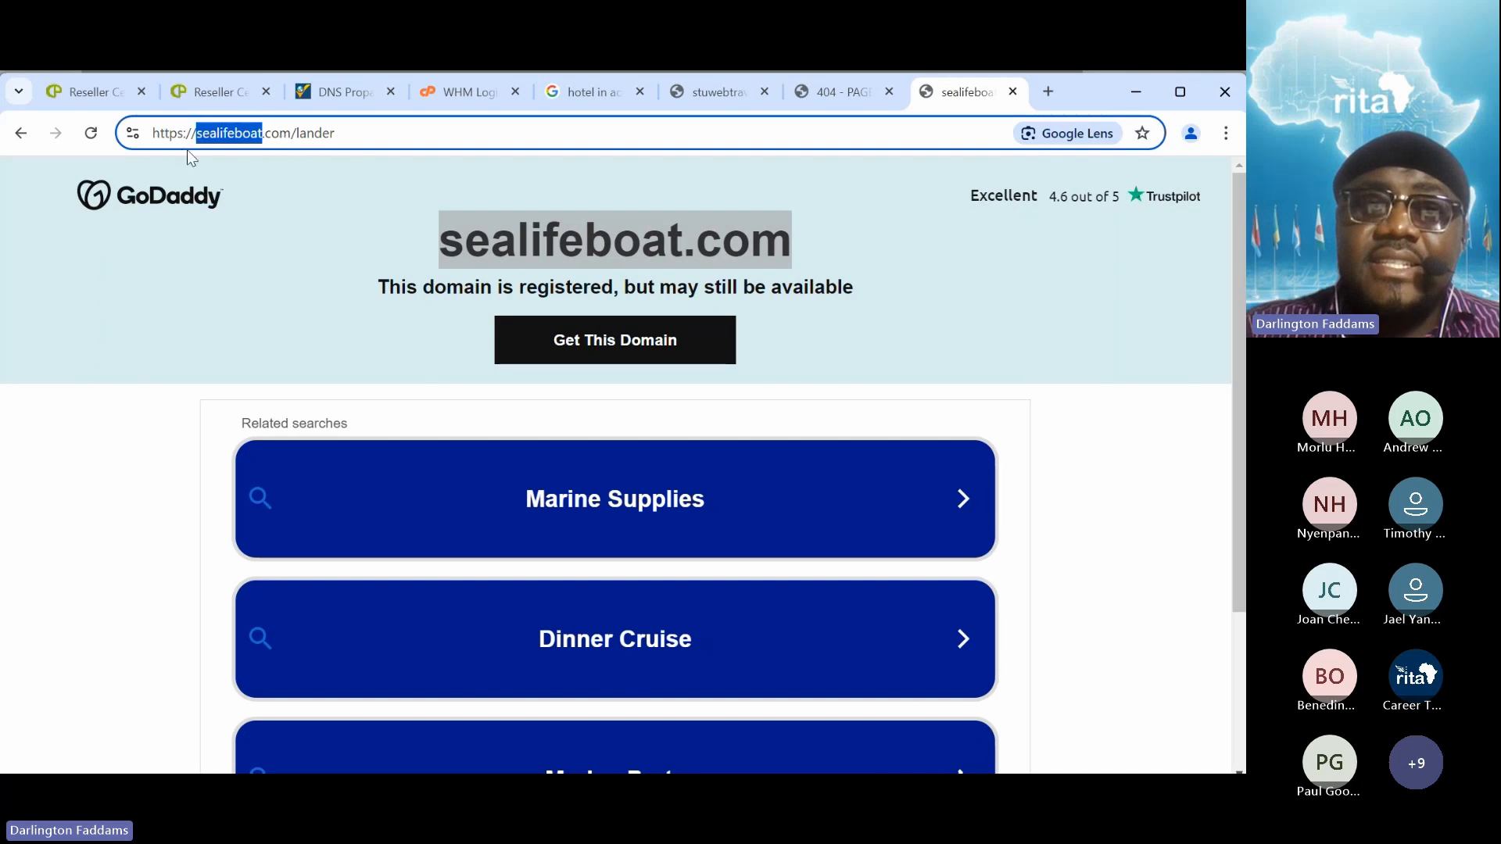
{"action": "left_click", "coordinate": [134, 135]}
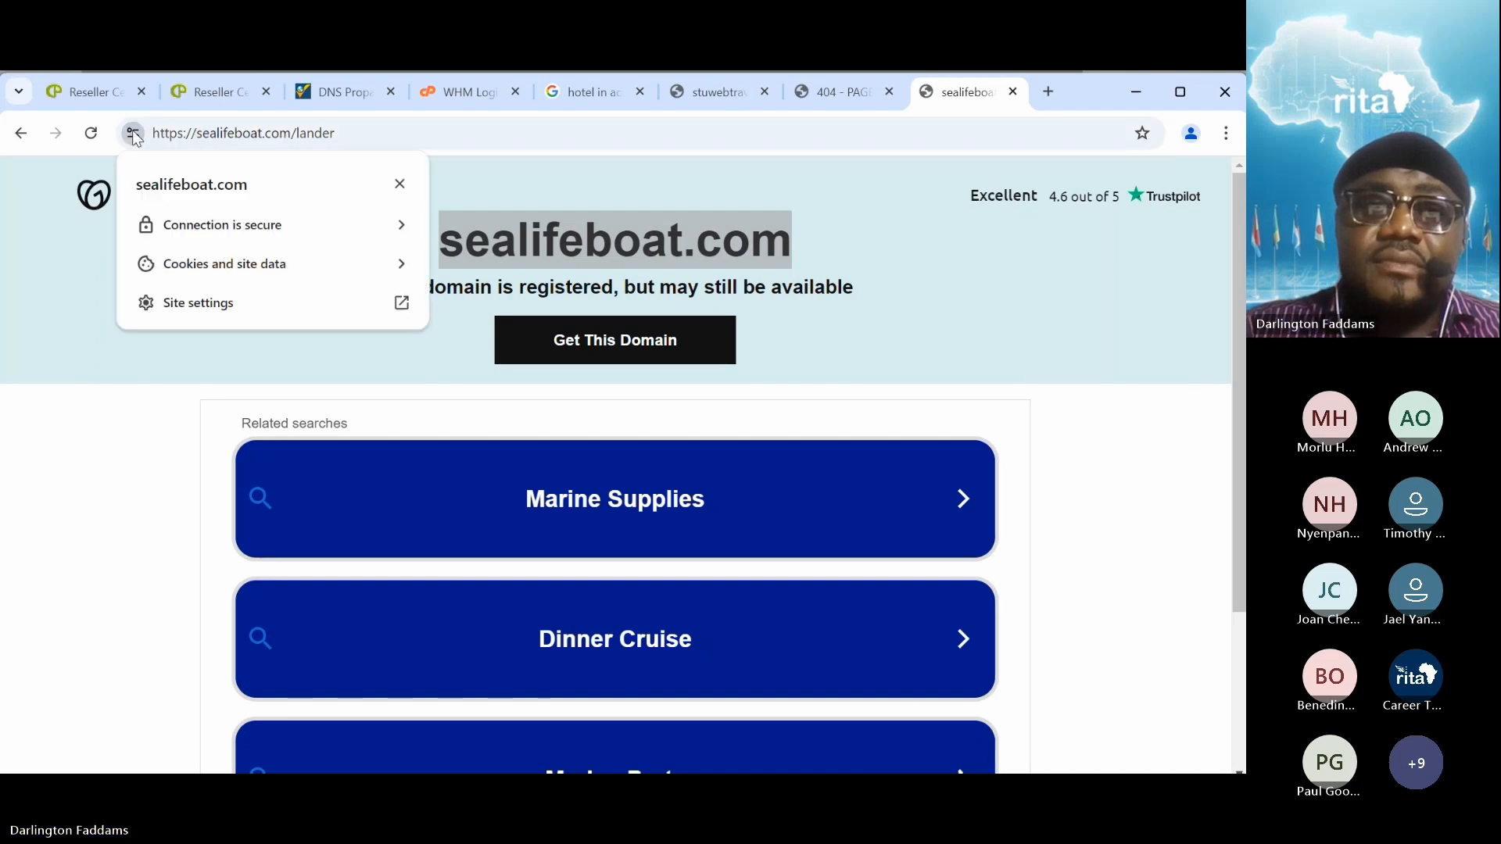
{"action": "left_click", "coordinate": [57, 373]}
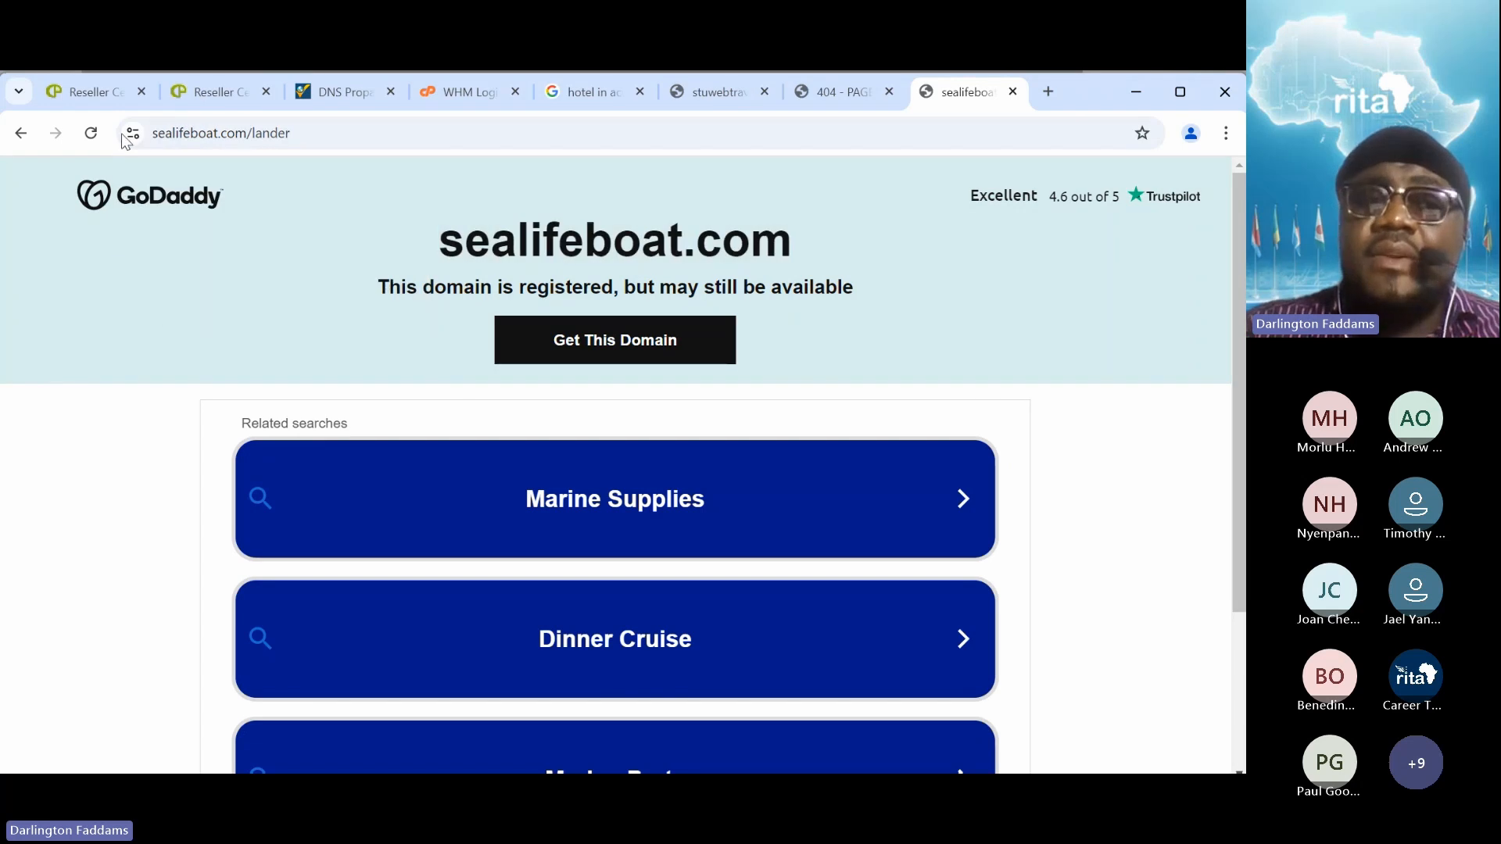
{"action": "left_click", "coordinate": [125, 135]}
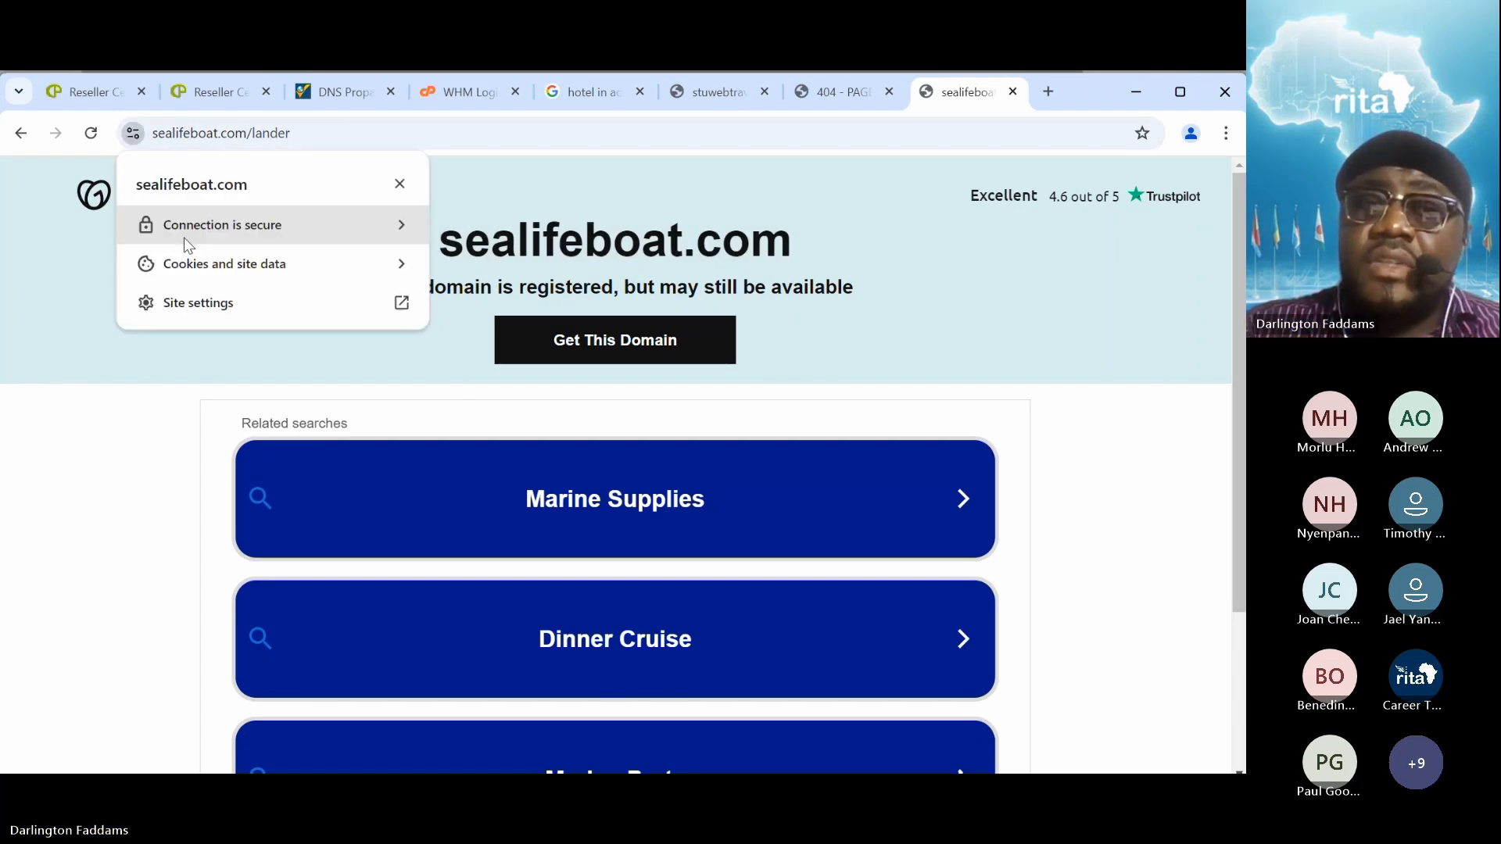
{"action": "left_click", "coordinate": [299, 221]}
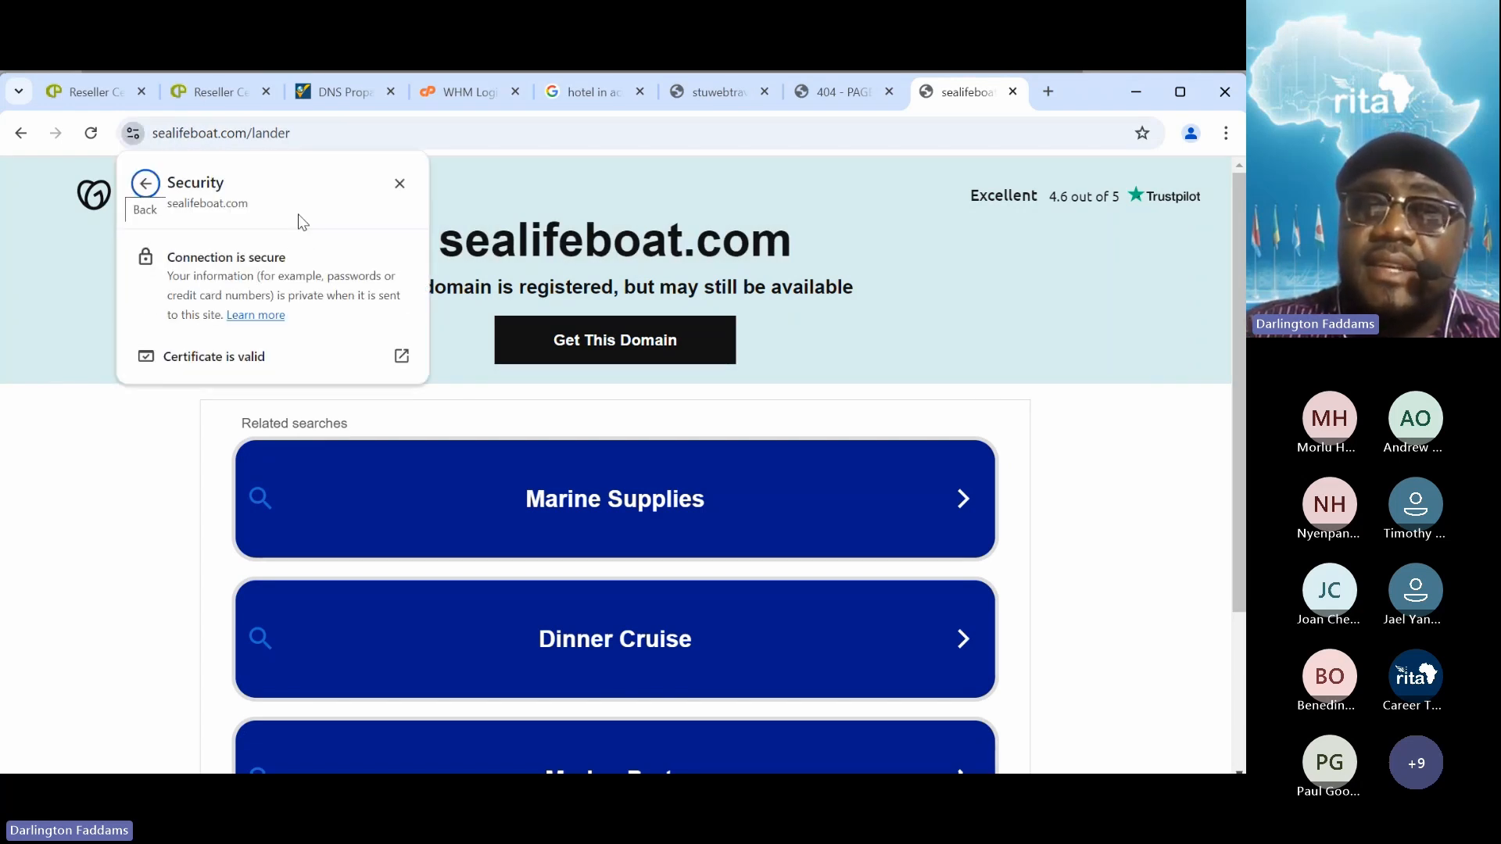
{"action": "left_click", "coordinate": [202, 361]}
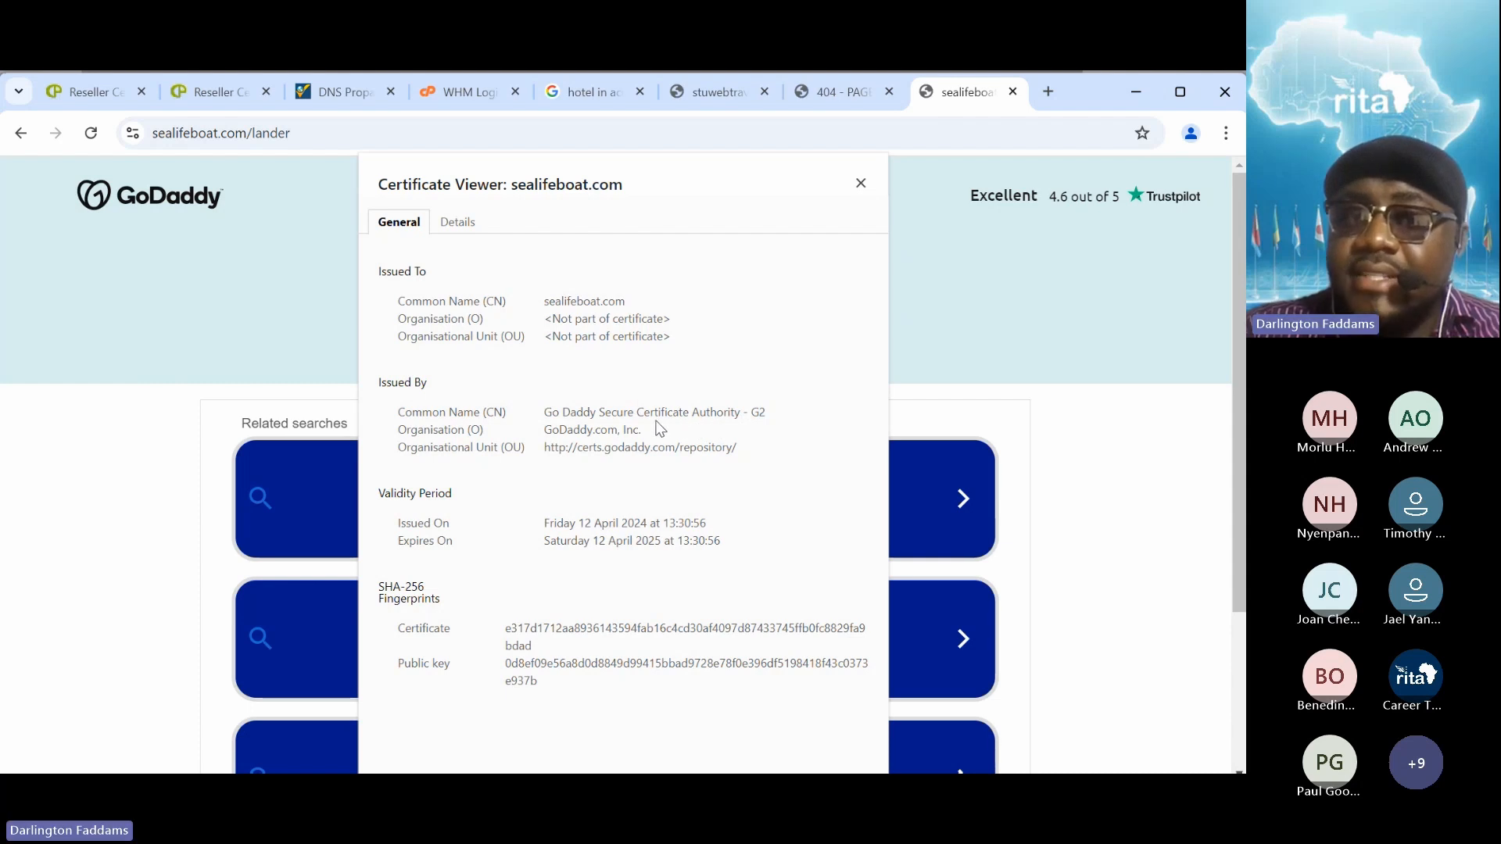
- Inspect the certificate's issuer, validity period and detailed fields, then close the certificate viewer
{"action": "key", "text": "super+plus"}
{"action": "key", "text": "super+plus"}
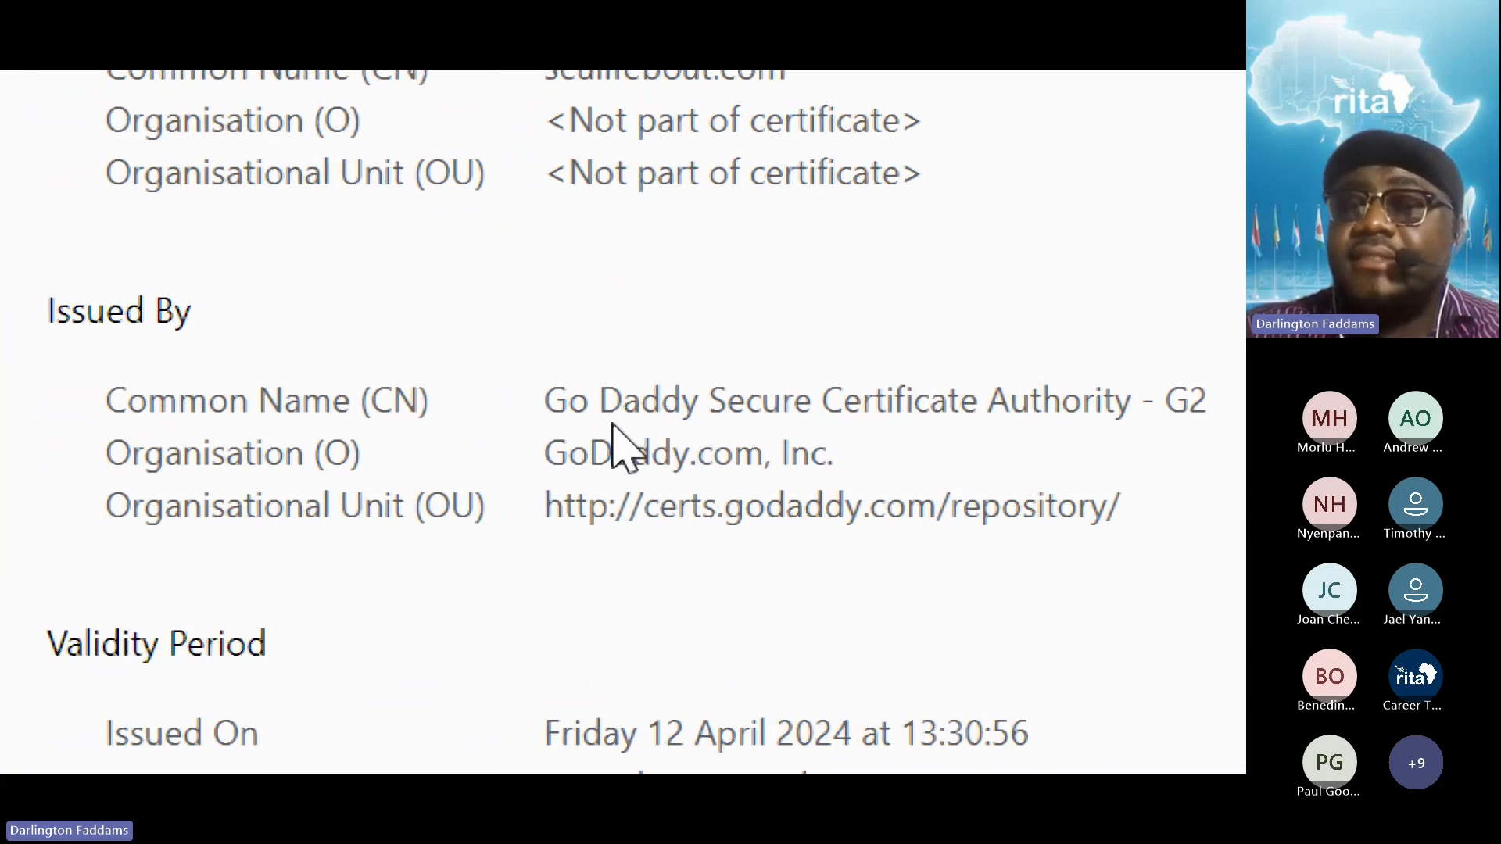
{"action": "key", "text": "super+Escape"}
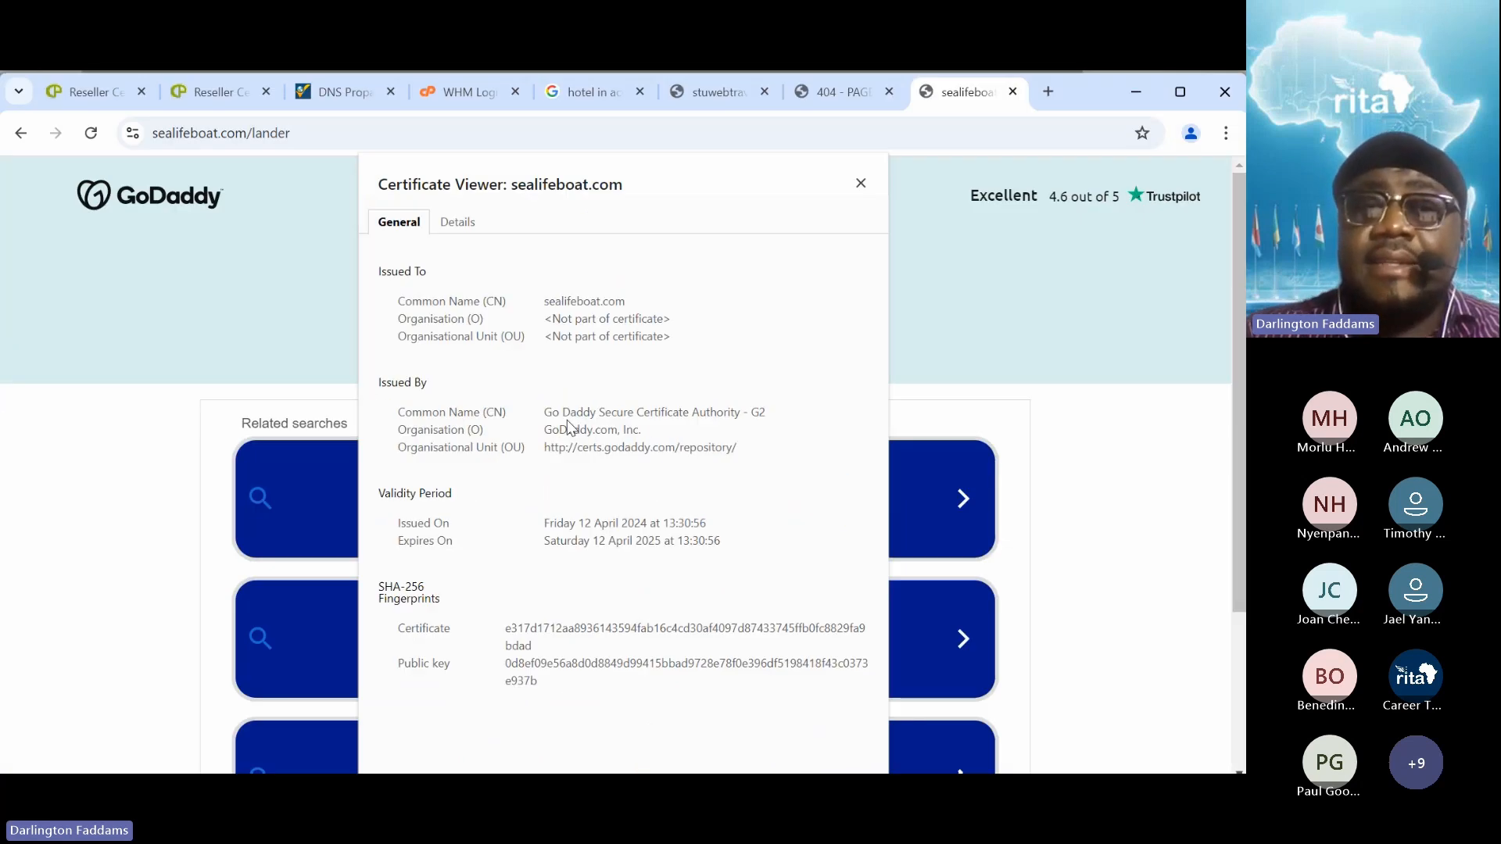
{"action": "left_click", "coordinate": [457, 222]}
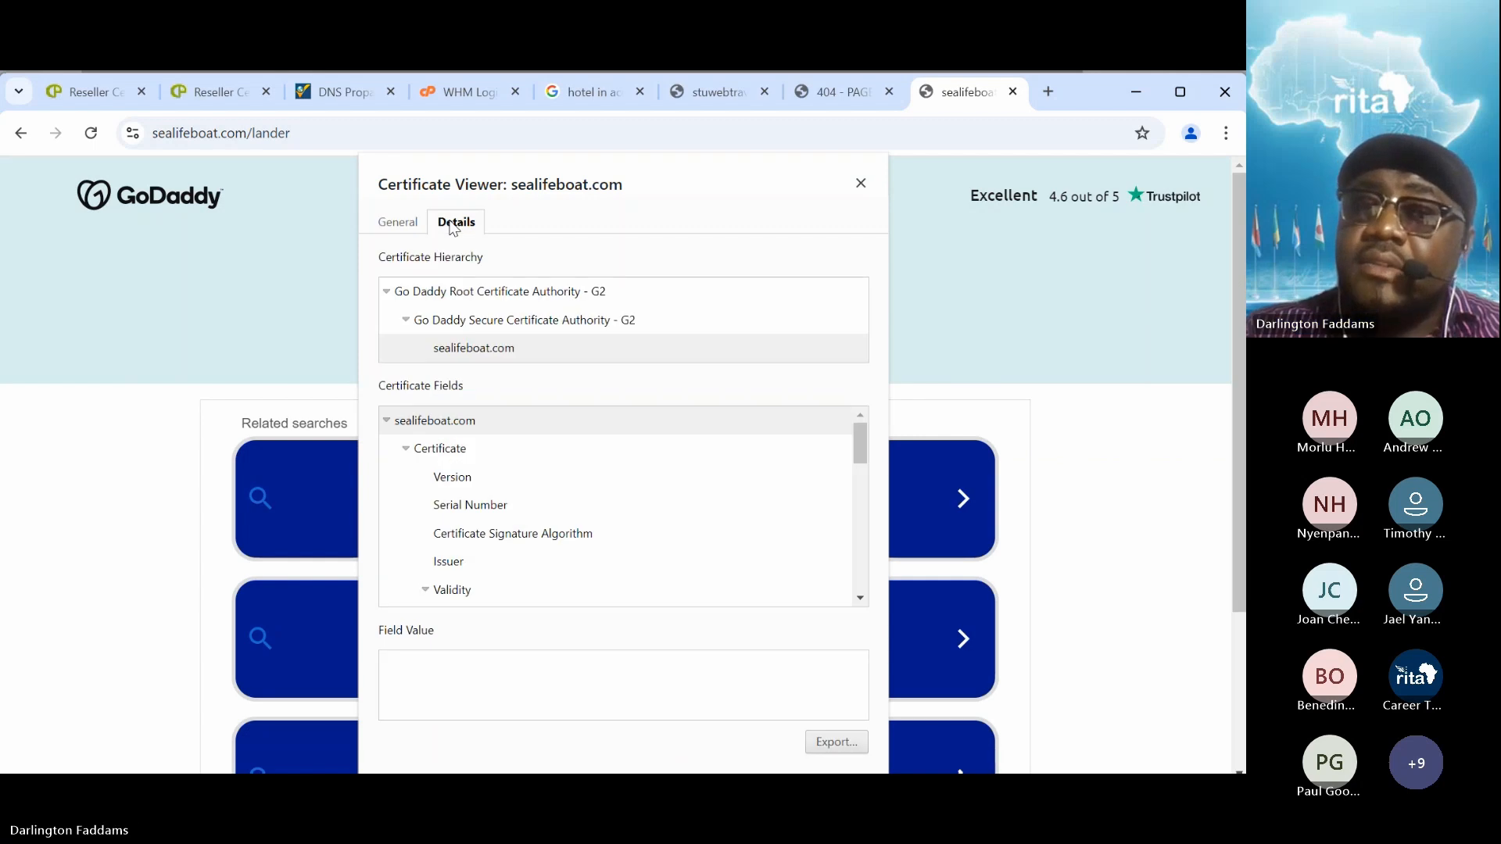
{"action": "scroll", "coordinate": [466, 516], "scroll_direction": "down", "scroll_amount": 5}
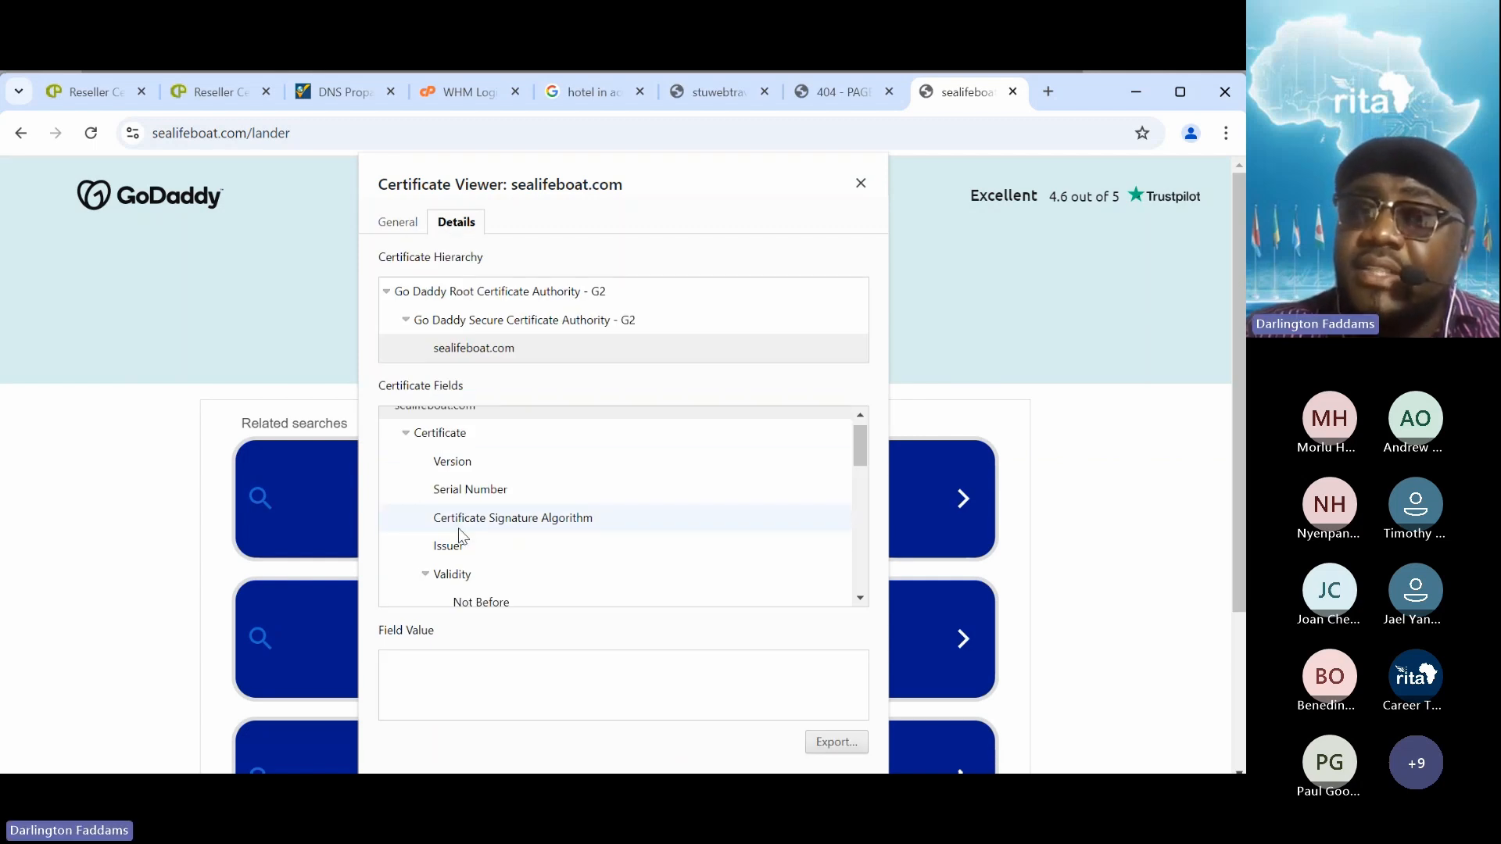
{"action": "scroll", "coordinate": [461, 536], "scroll_direction": "down", "scroll_amount": 3}
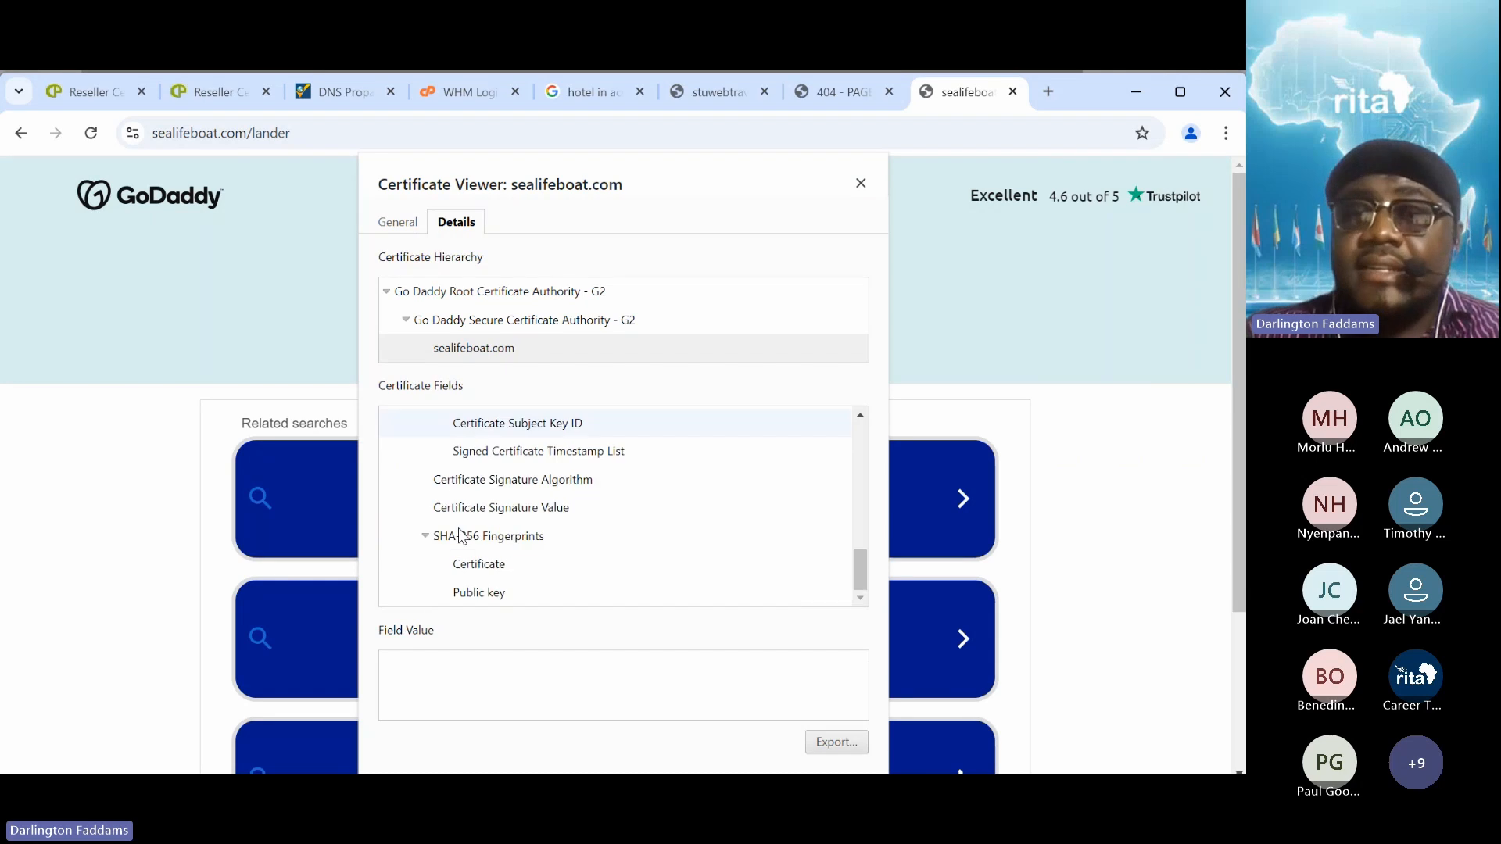
{"action": "scroll", "coordinate": [461, 536], "scroll_direction": "up", "scroll_amount": 4}
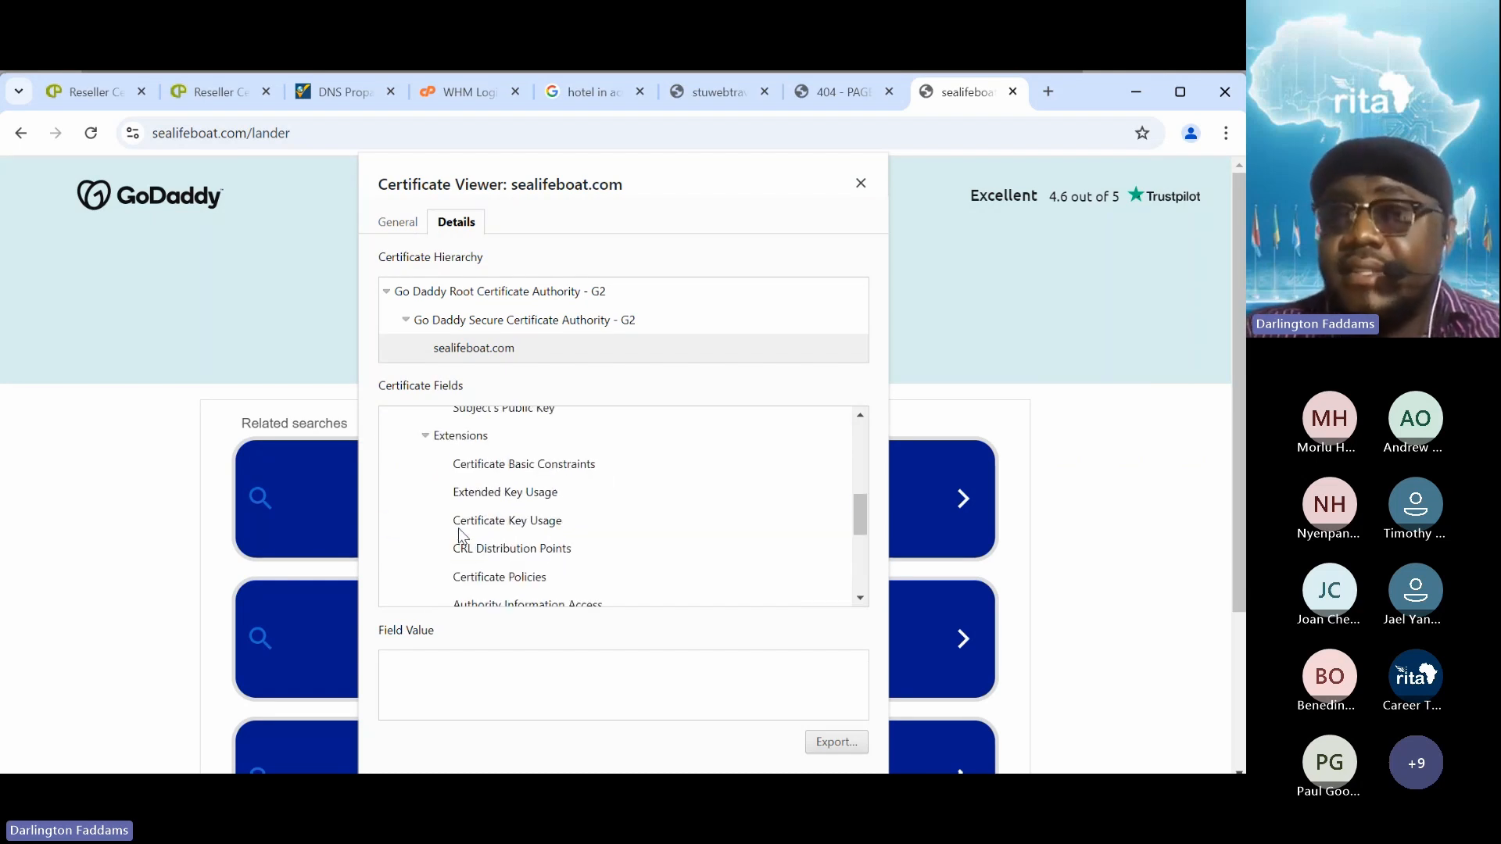
{"action": "left_click", "coordinate": [401, 223]}
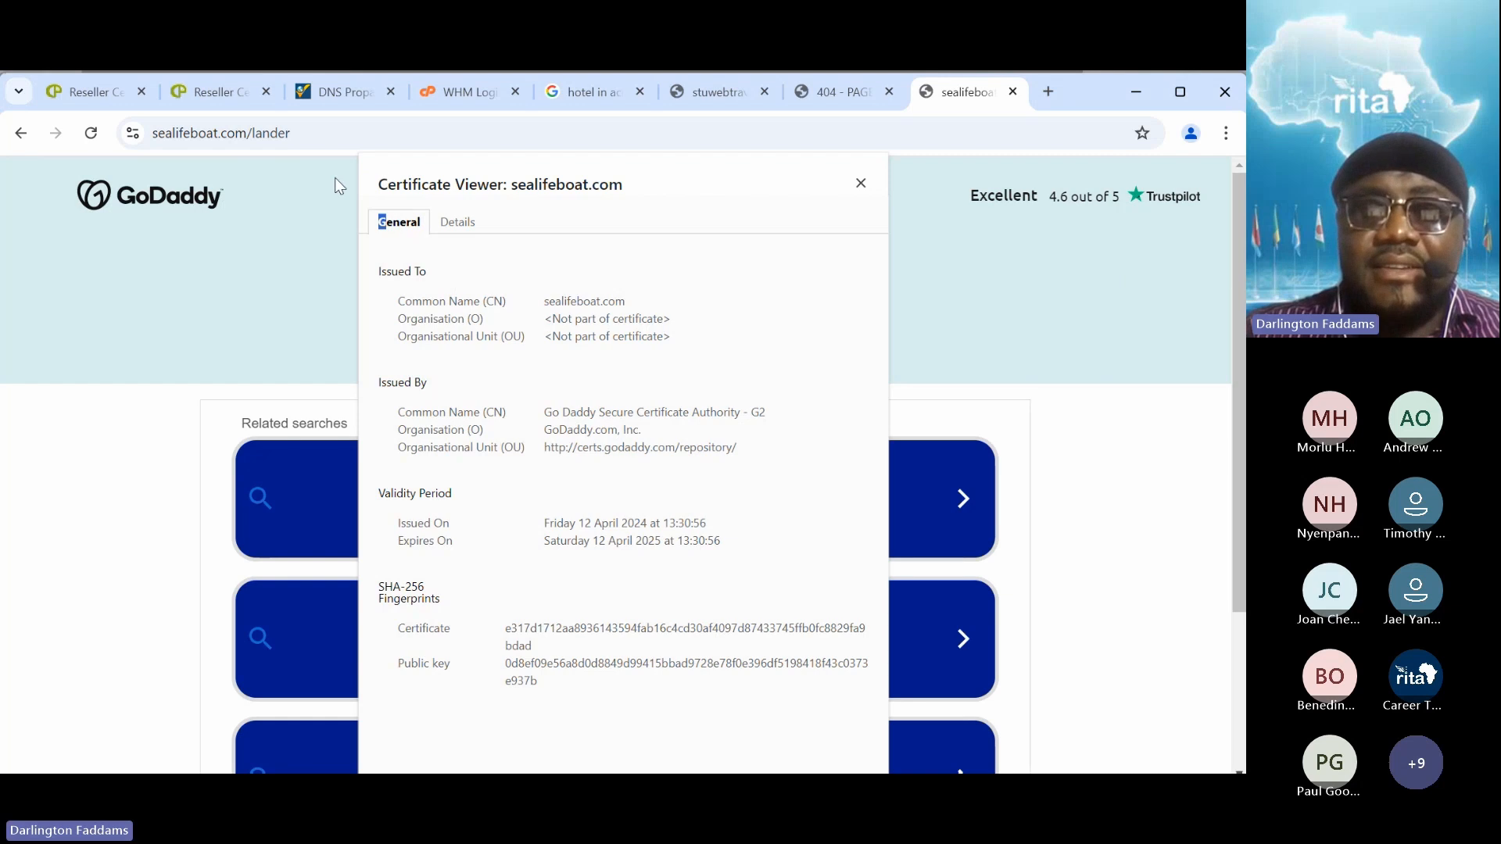
{"action": "left_click", "coordinate": [861, 185]}
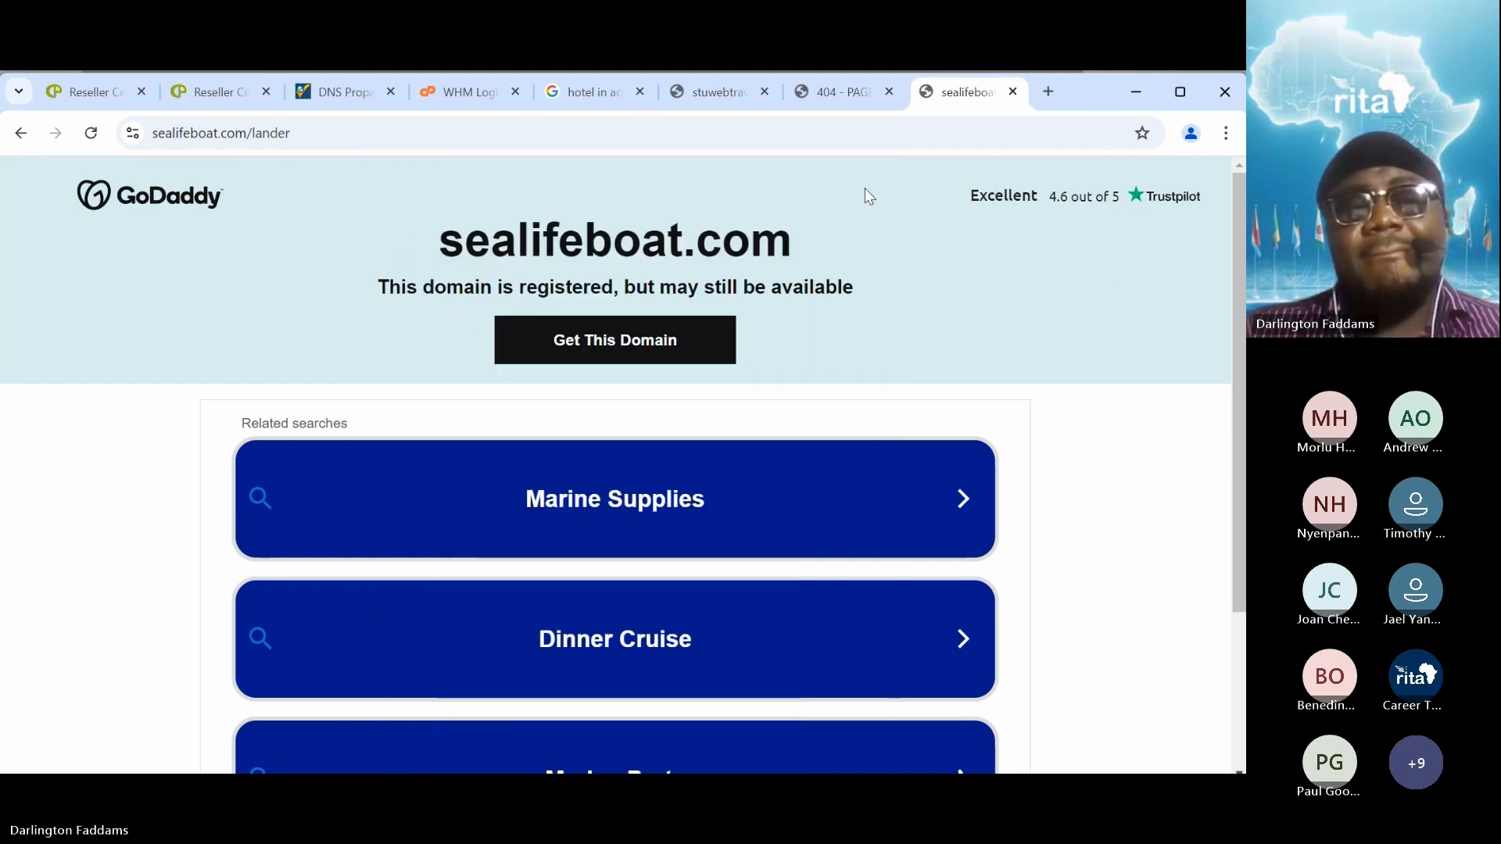
- Try to remove /lander from the address and reload the domain's root page
{"action": "left_click_drag", "start_coordinate": [249, 140], "coordinate": [643, 203]}
{"action": "key", "text": "BackSpace"}
{"action": "key", "text": "Return"}
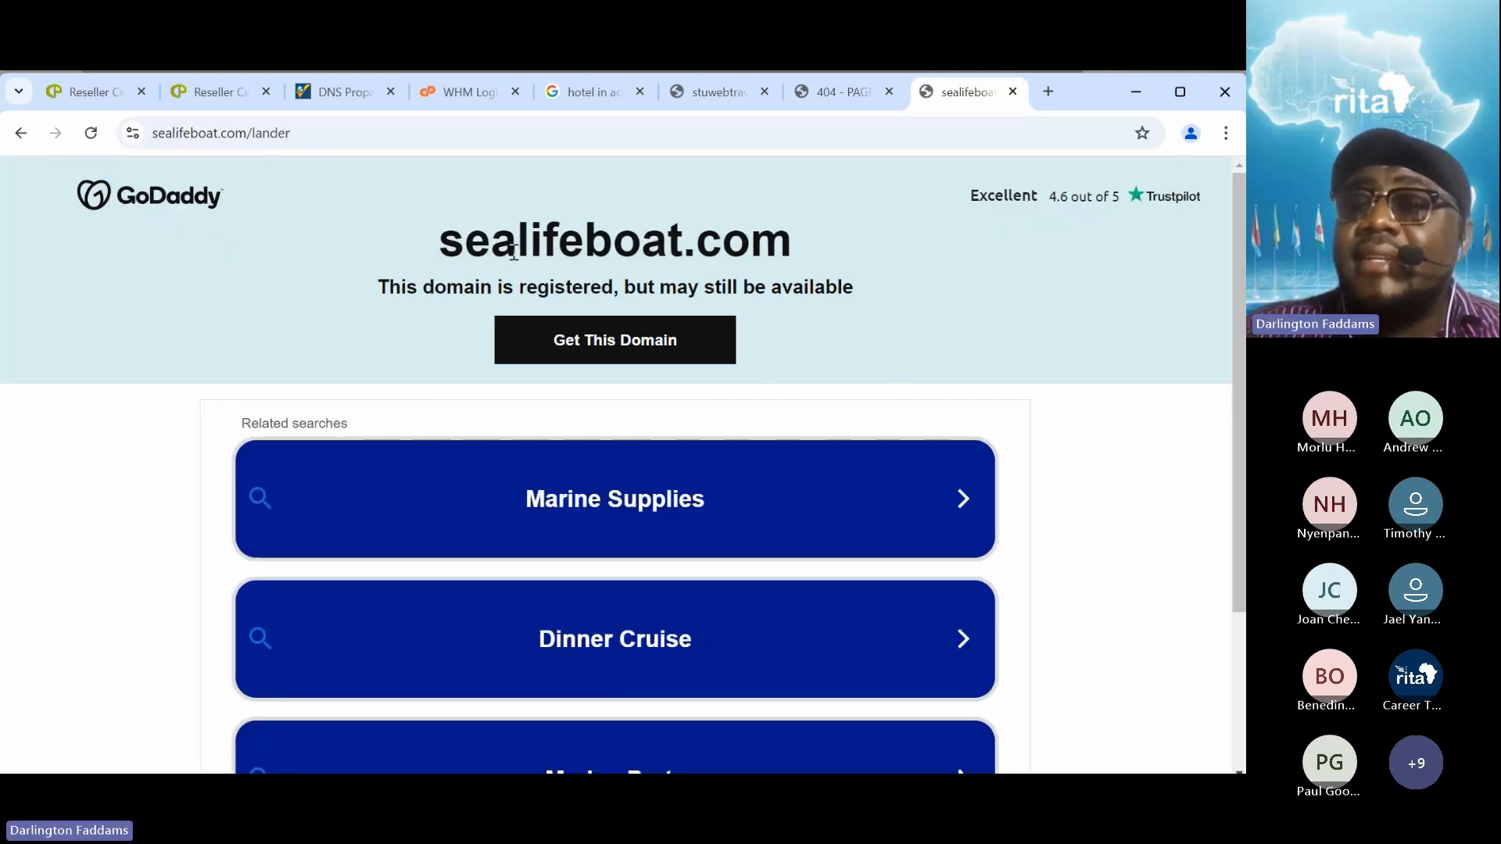
{"action": "left_click", "coordinate": [254, 134]}
{"action": "left_click_drag", "start_coordinate": [255, 134], "coordinate": [691, 151]}
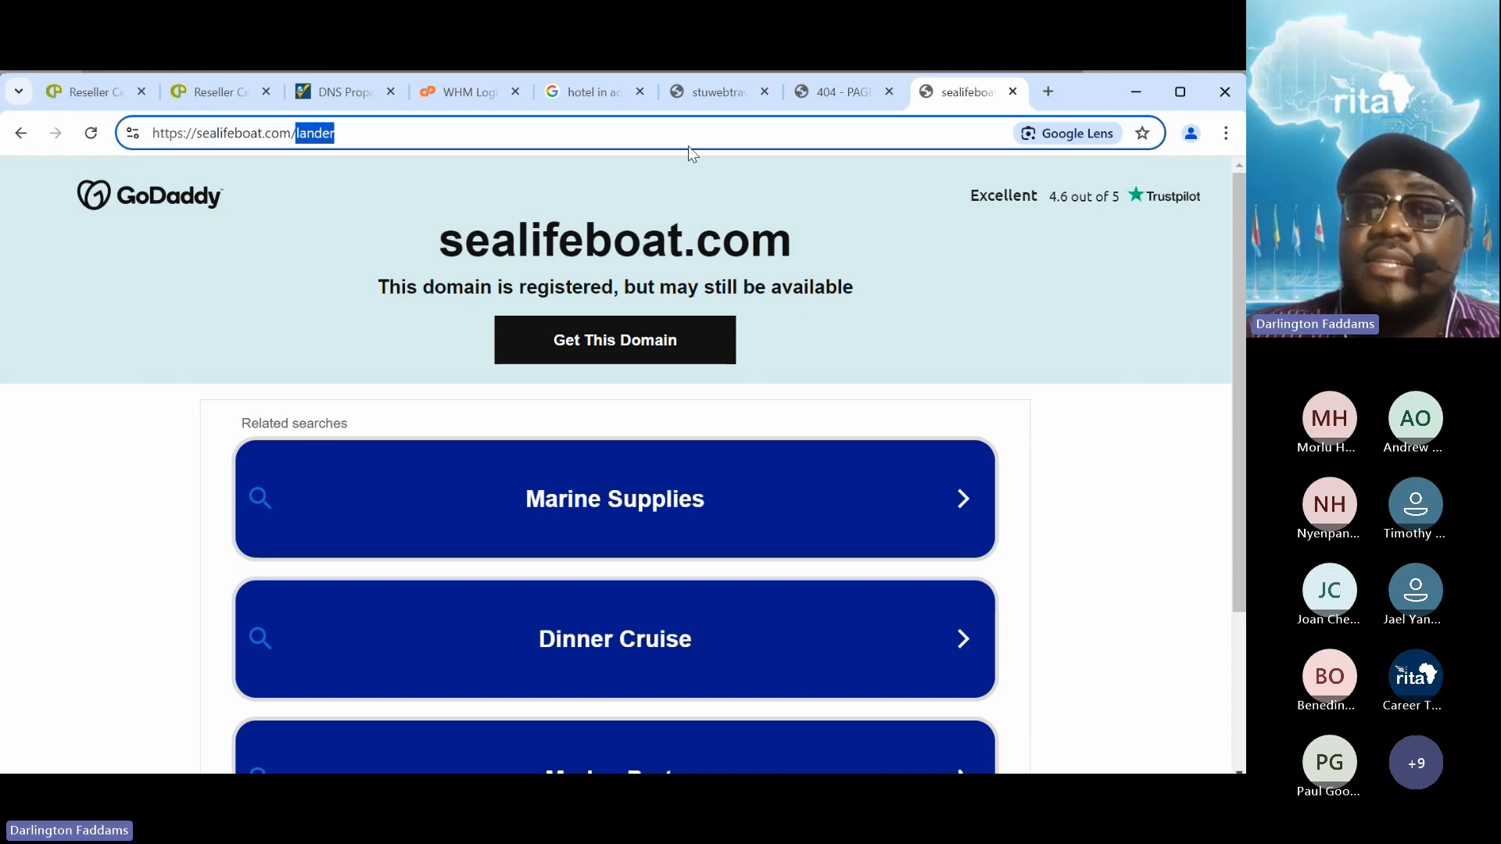
{"action": "key", "text": "BackSpace"}
{"action": "key", "text": "Return"}
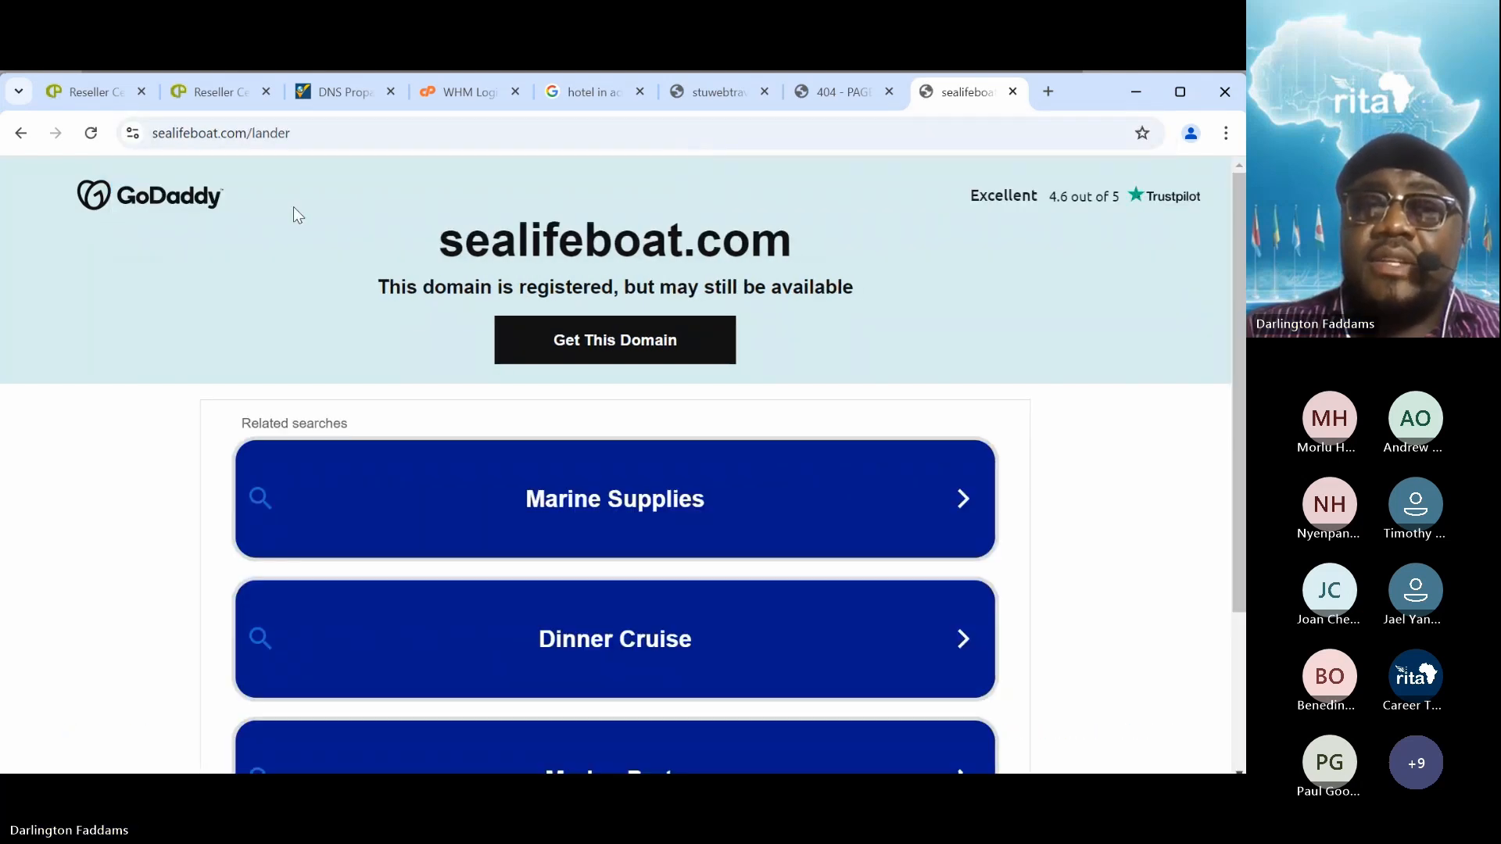
{"action": "left_click_drag", "start_coordinate": [249, 135], "coordinate": [663, 107]}
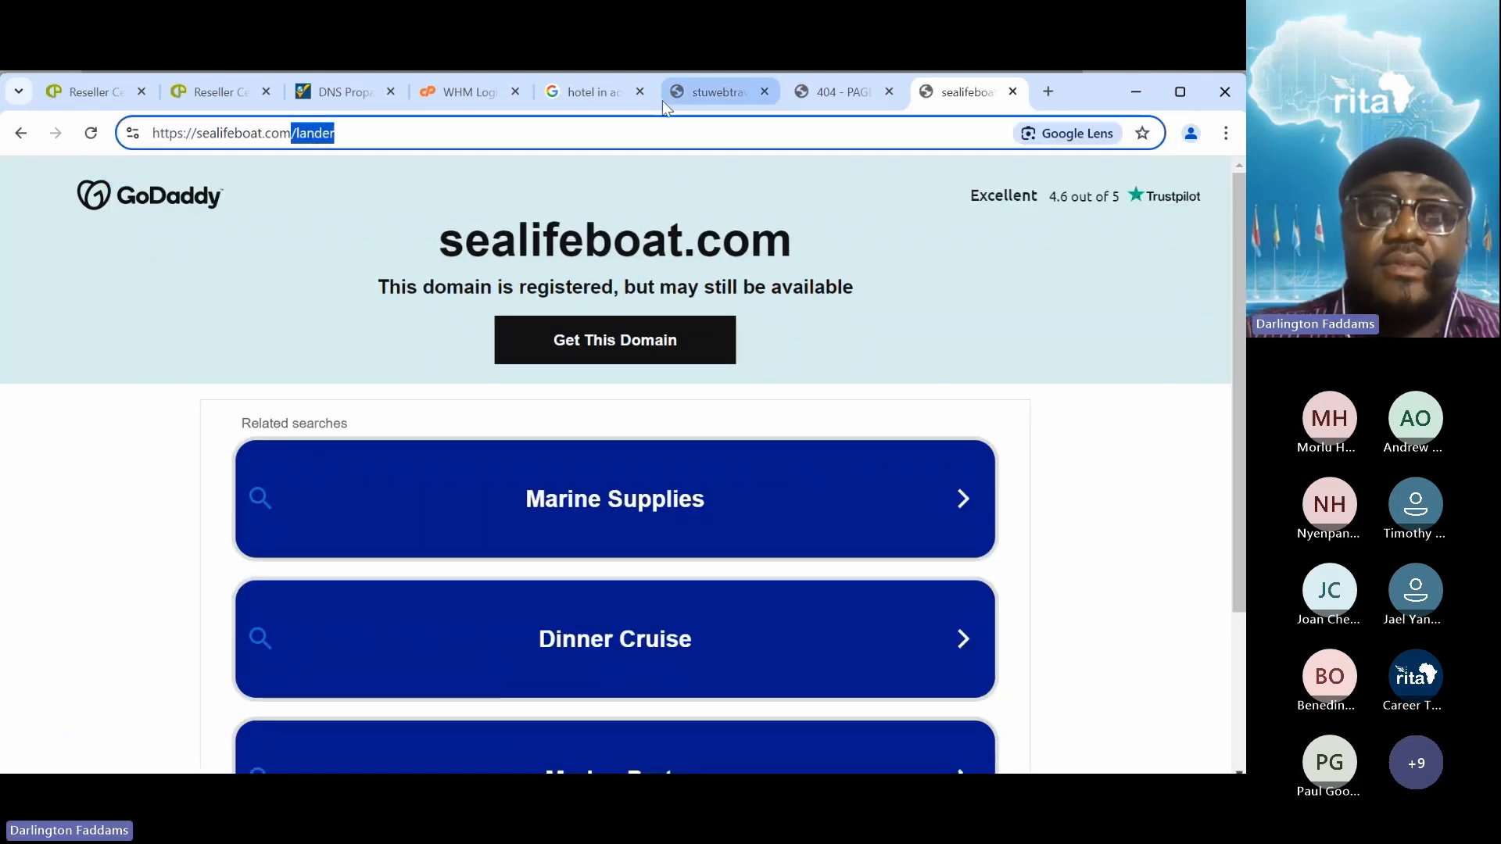
{"action": "key", "text": "BackSpace"}
{"action": "key", "text": "Return"}
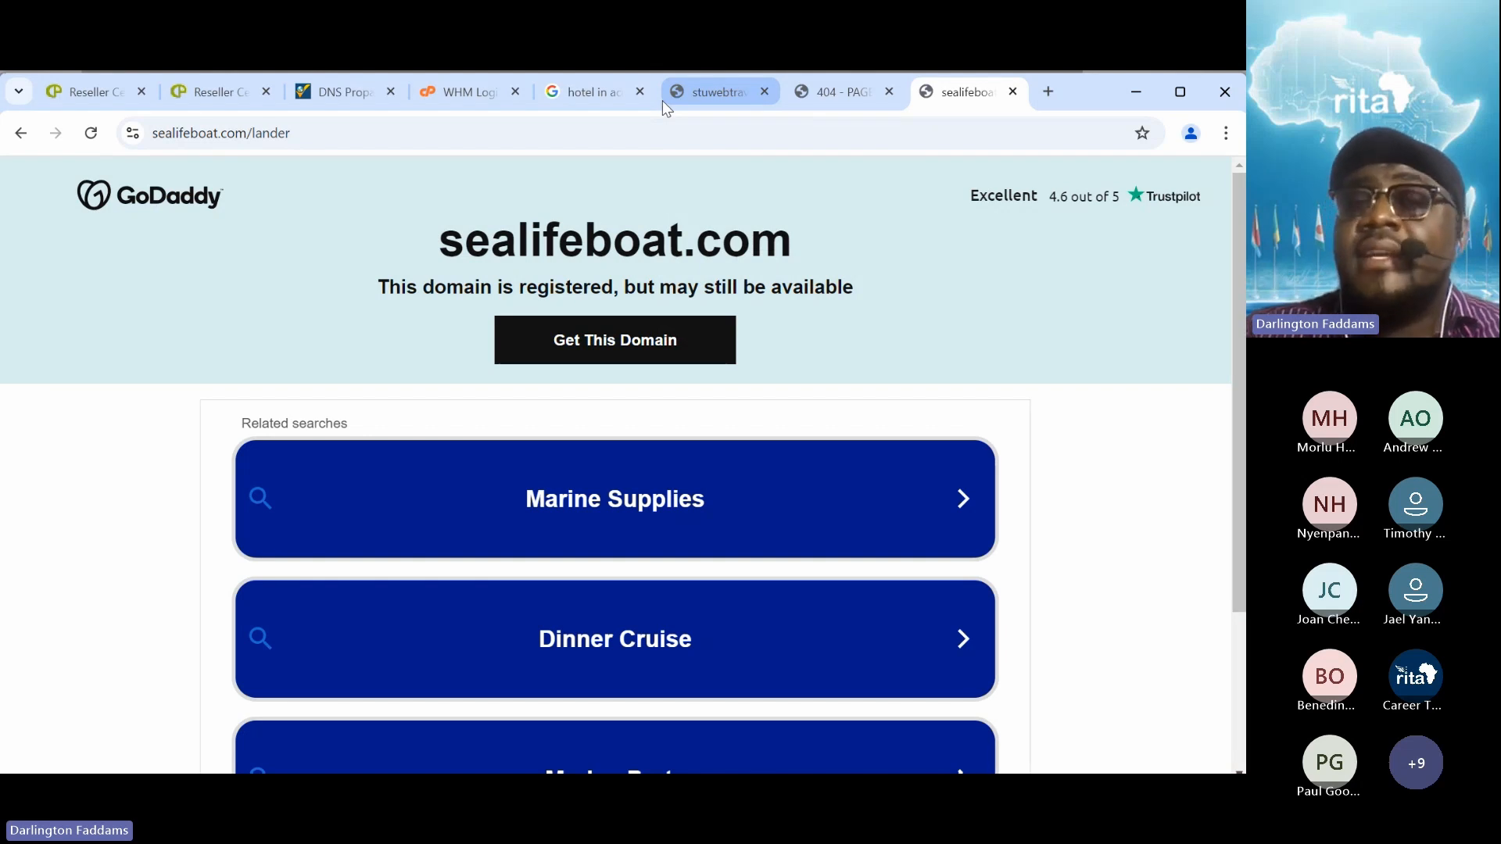
{"action": "left_click", "coordinate": [253, 139]}
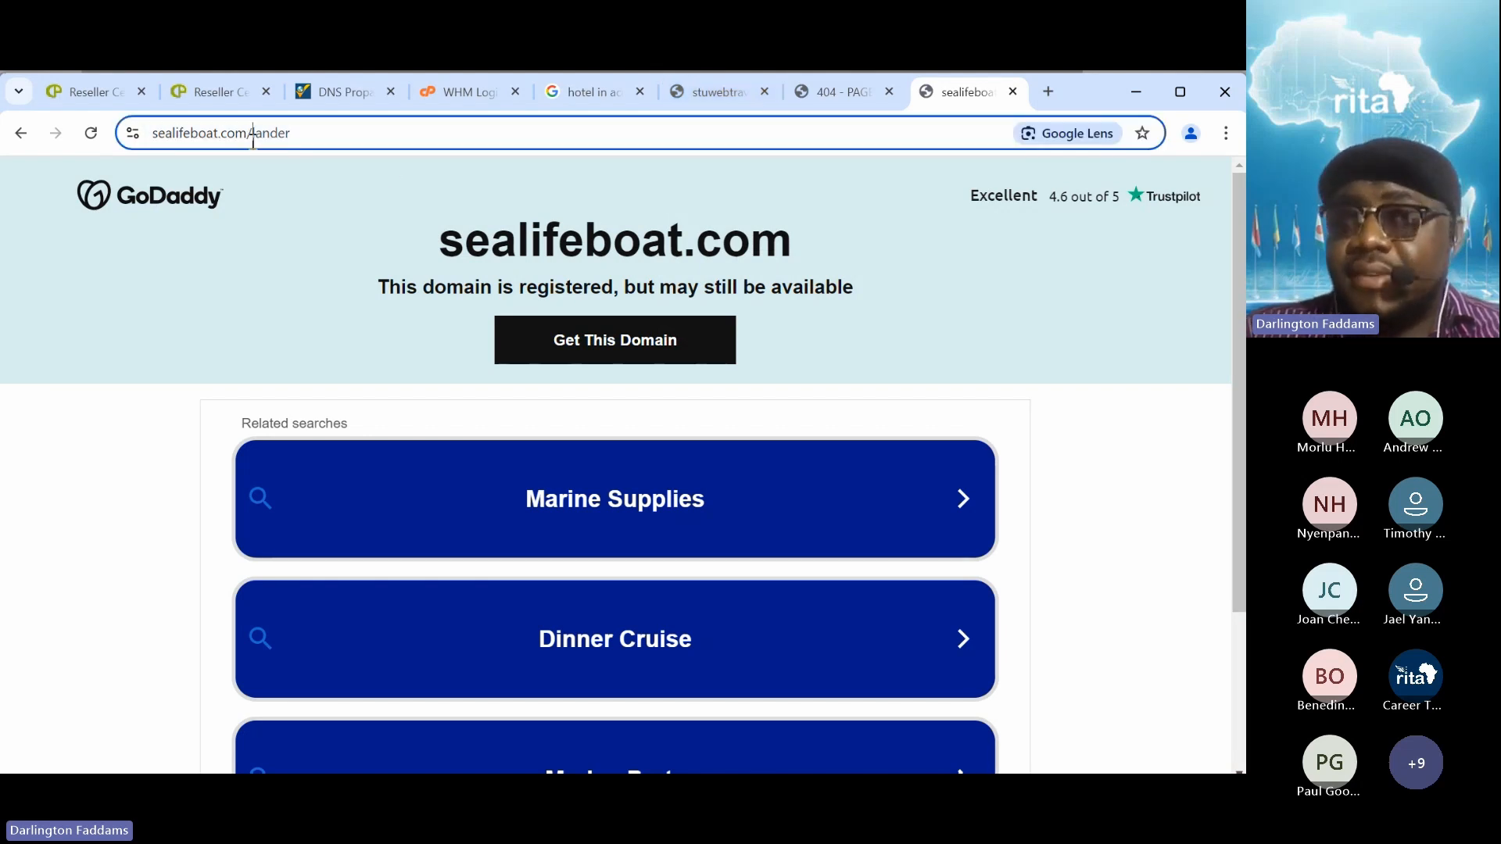
{"action": "left_click_drag", "start_coordinate": [253, 139], "coordinate": [463, 150]}
{"action": "key", "text": "BackSpace"}
{"action": "key", "text": "Return"}
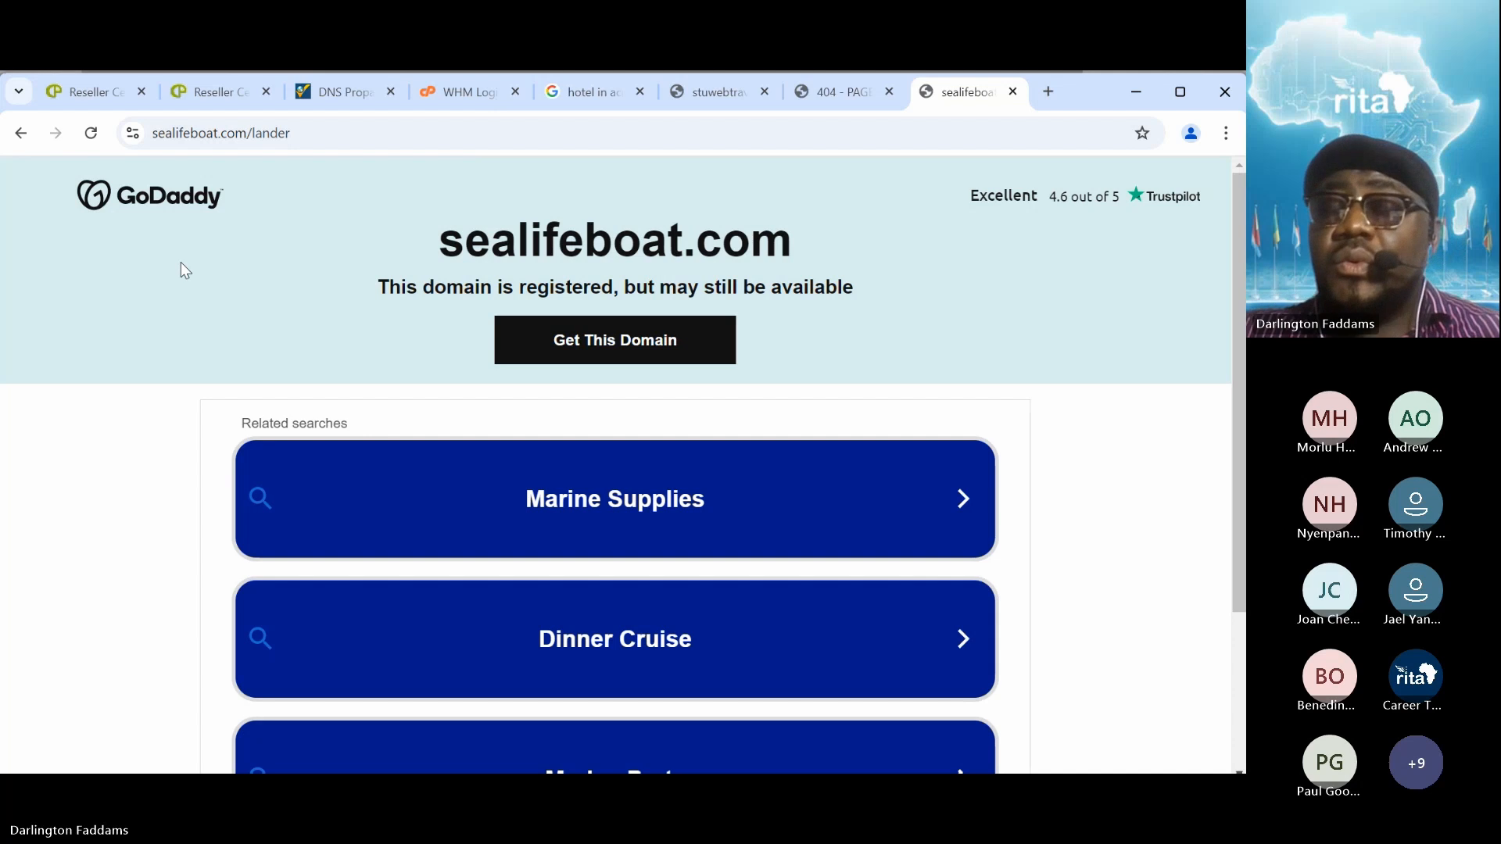
- Switch from the account details window to the WHM presentation slide
{"action": "key", "text": "alt+Tab"}
{"action": "key", "text": "alt+Tab"}
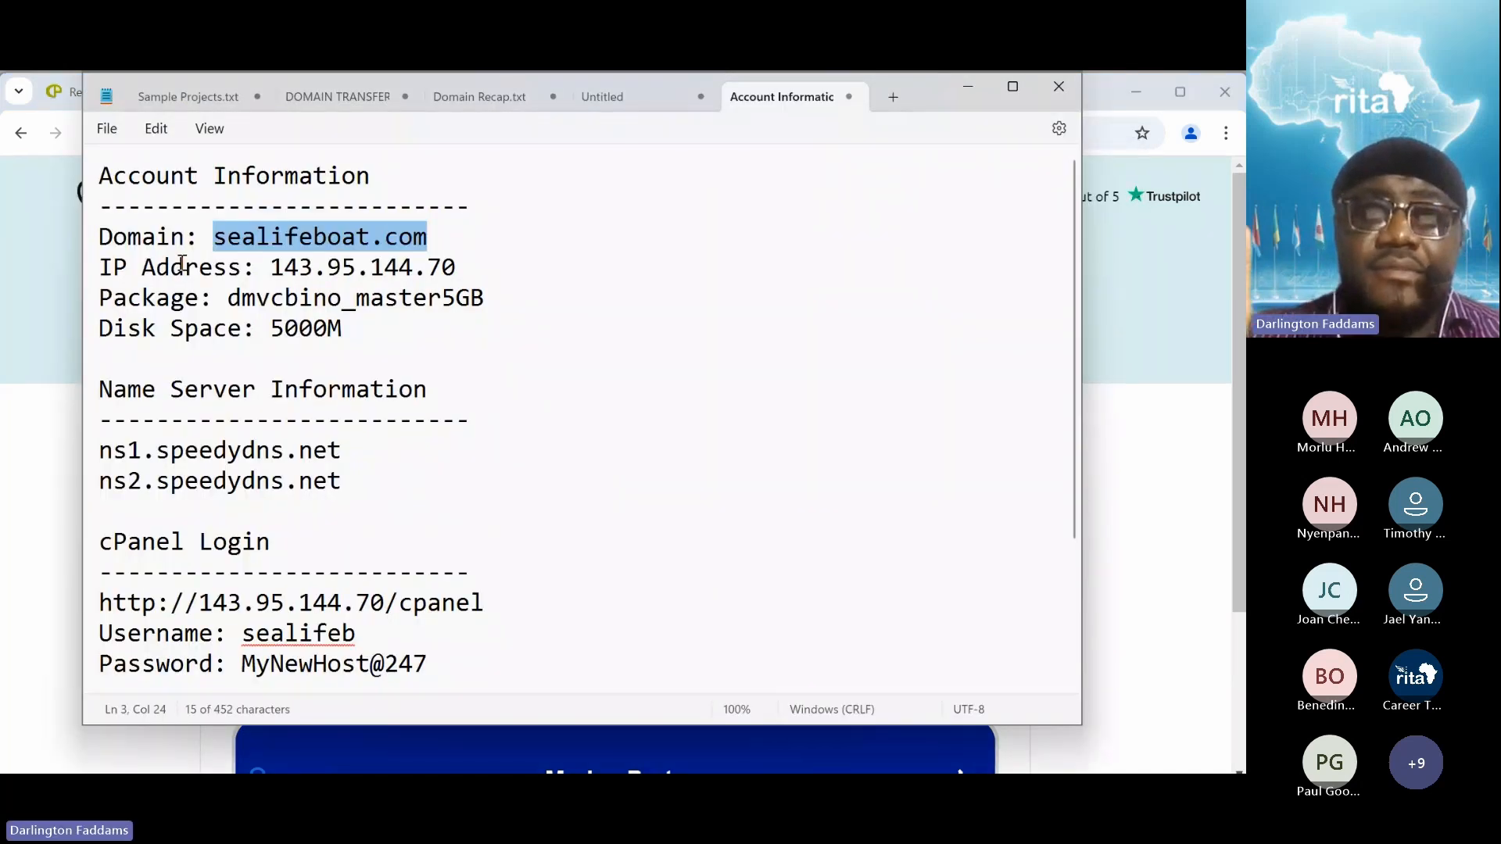
{"action": "key", "text": "alt+Tab"}
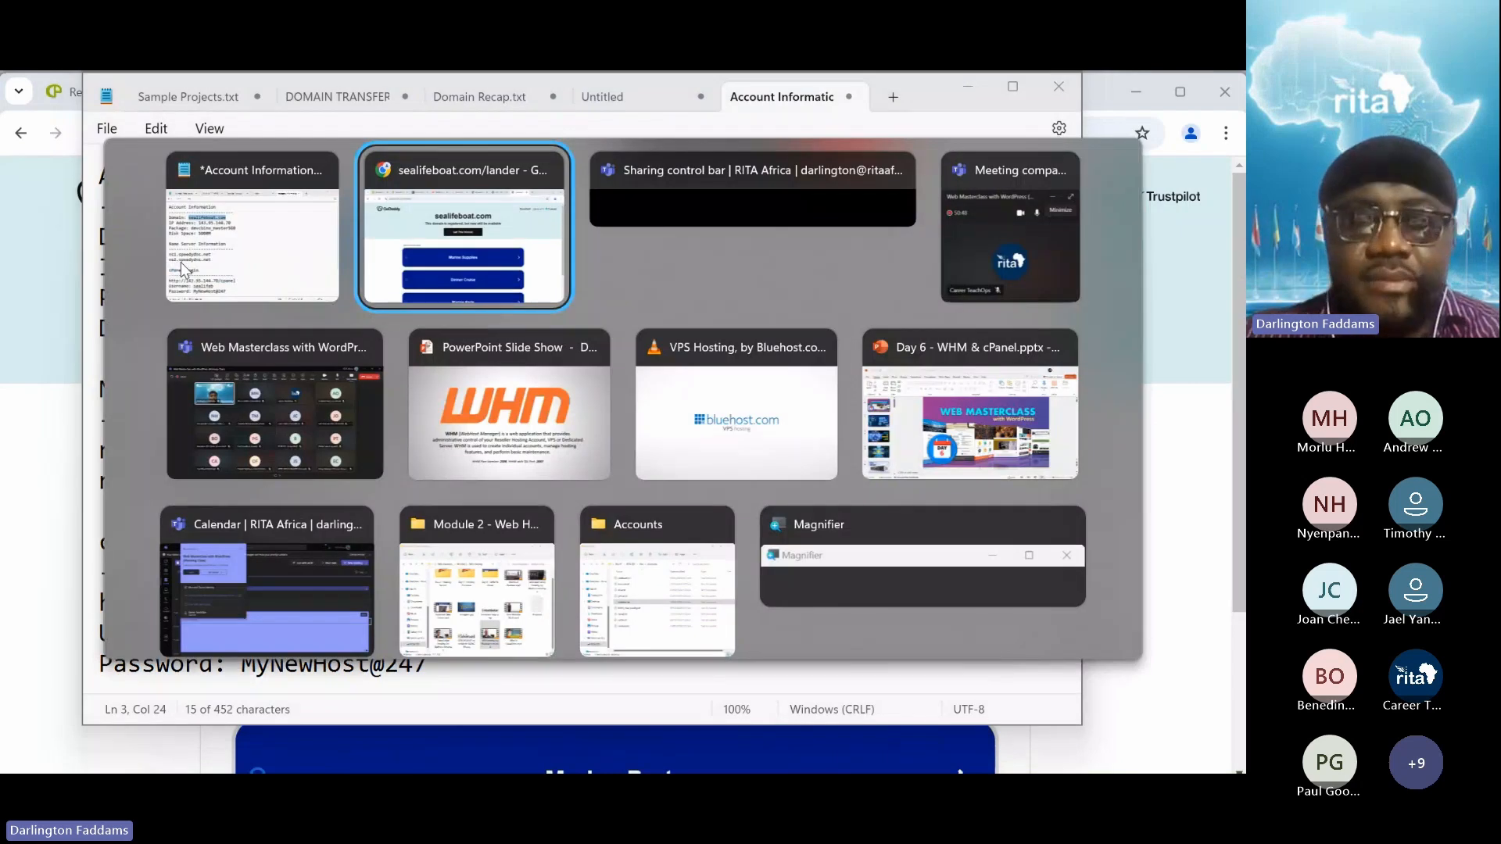
{"action": "key", "text": "alt+Tab"}
{"action": "key", "text": "alt+Tab"}
{"action": "key", "text": "alt+Tab"}
{"action": "key", "text": "alt+Tab"}
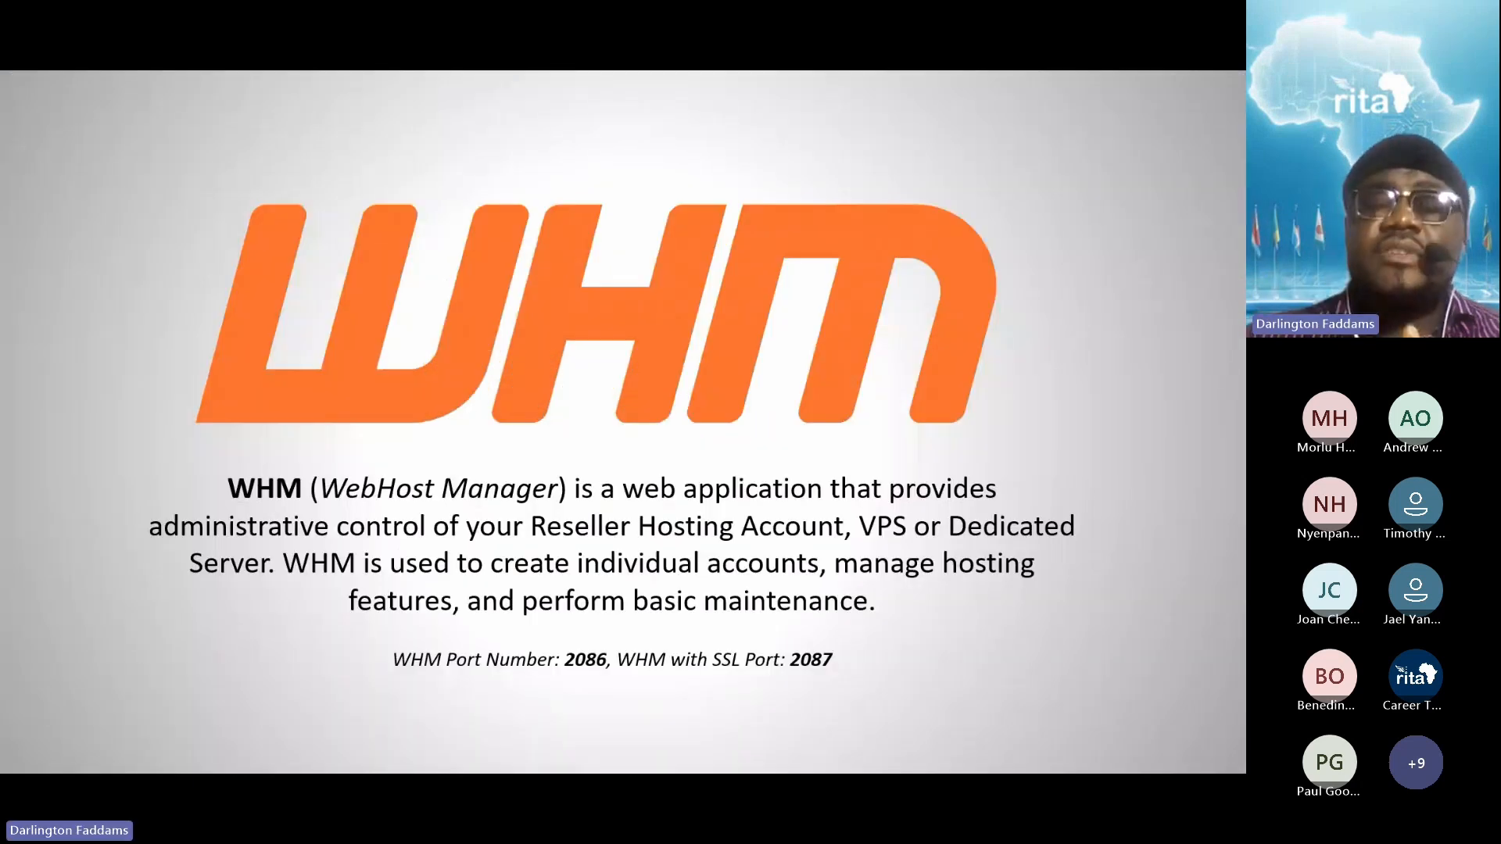
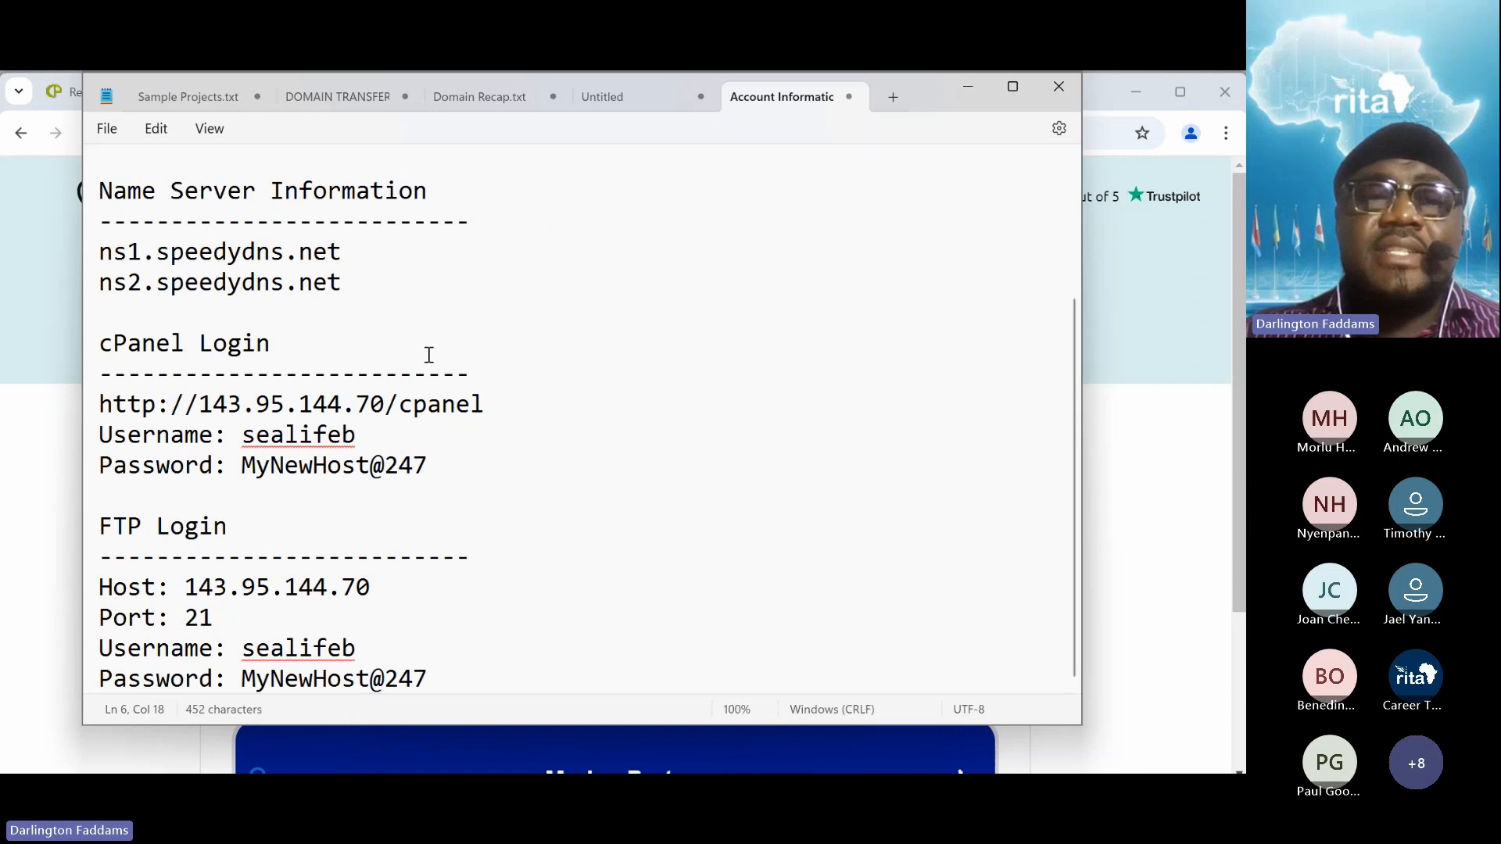
- Copy the server IP address from the account information notes
{"action": "scroll", "coordinate": [493, 452], "scroll_direction": "up", "scroll_amount": 2}
{"action": "scroll", "coordinate": [494, 457], "scroll_direction": "up", "scroll_amount": 1}
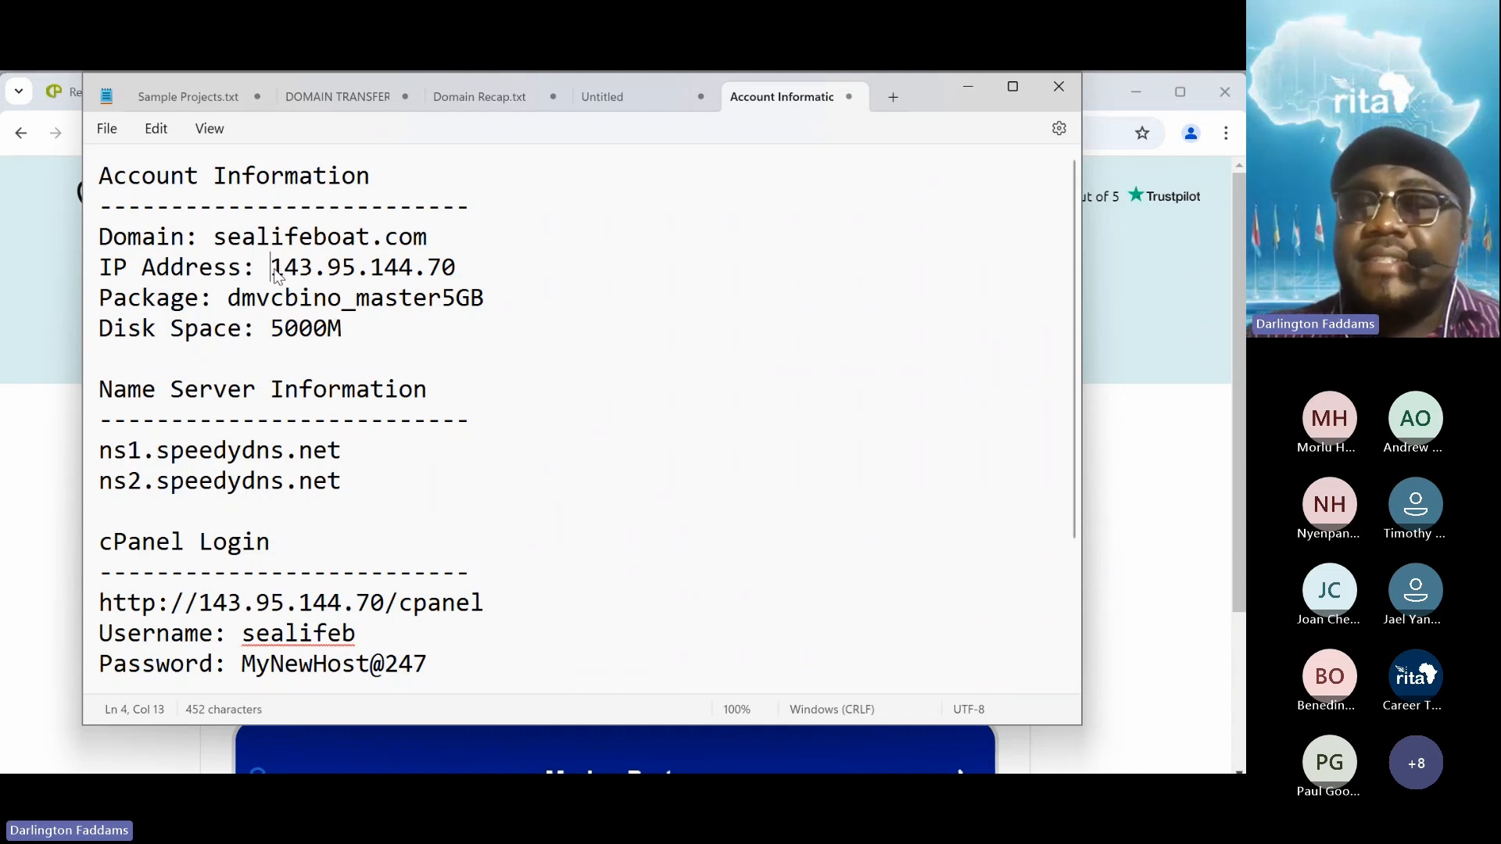
{"action": "left_click_drag", "start_coordinate": [271, 268], "coordinate": [460, 275]}
{"action": "key", "text": "ctrl+c"}
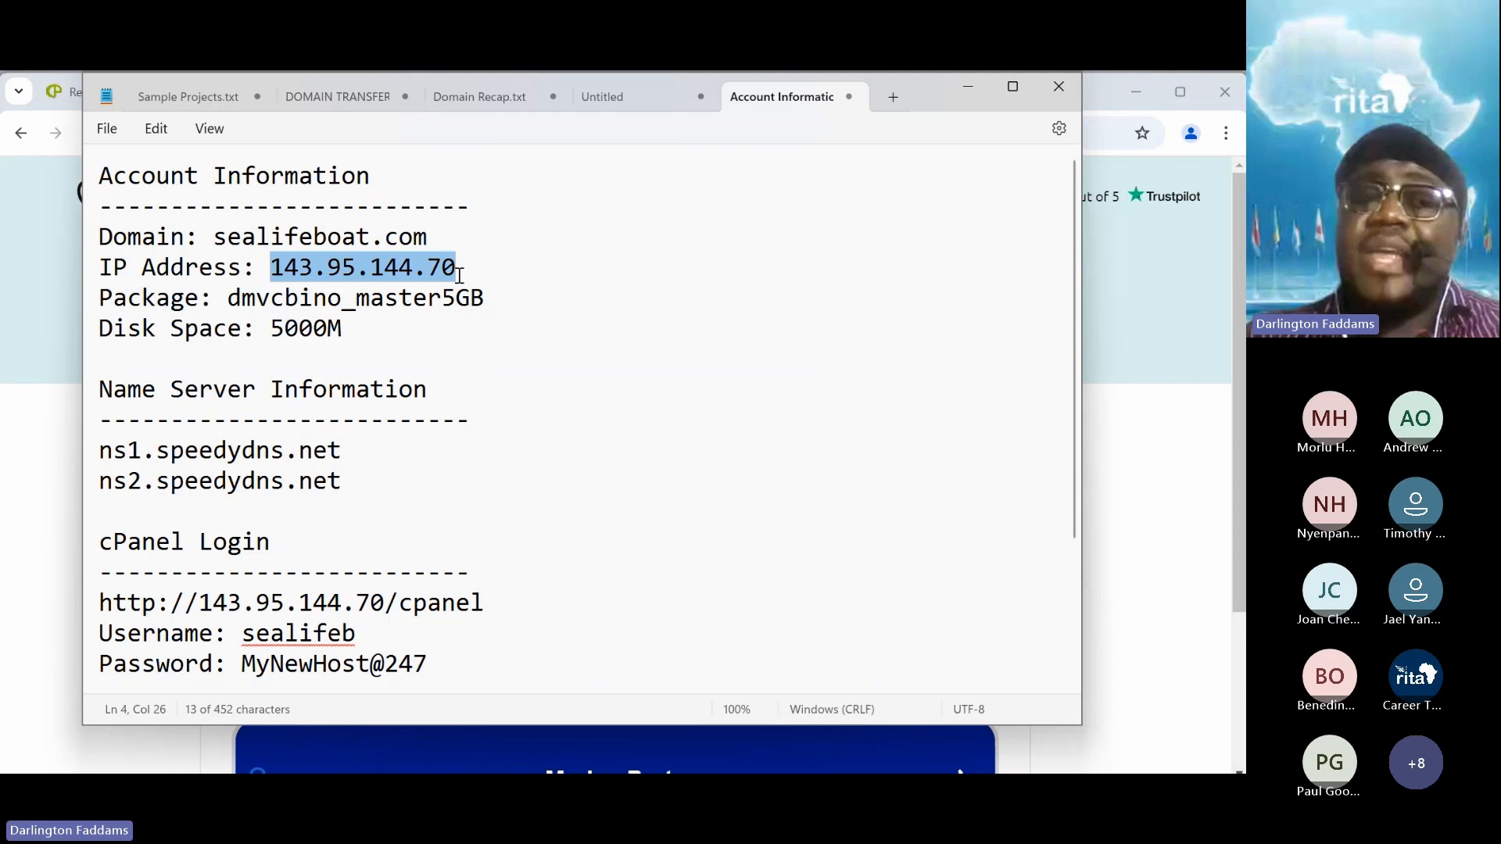
- Open a new browser tab and go to 143.95.144.70:2082
{"action": "left_click", "coordinate": [1147, 308]}
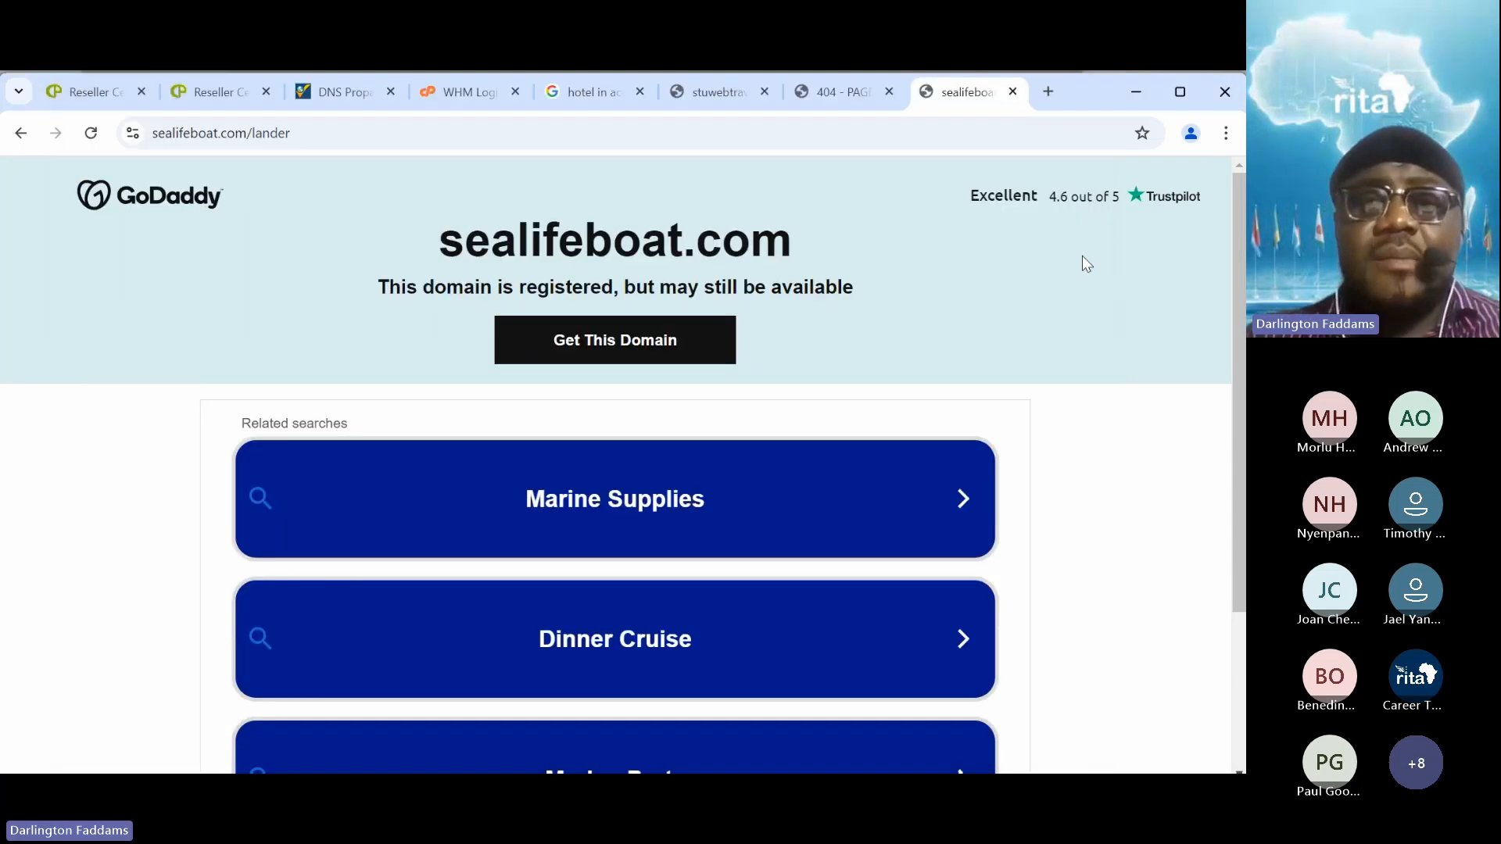
{"action": "left_click", "coordinate": [1046, 98]}
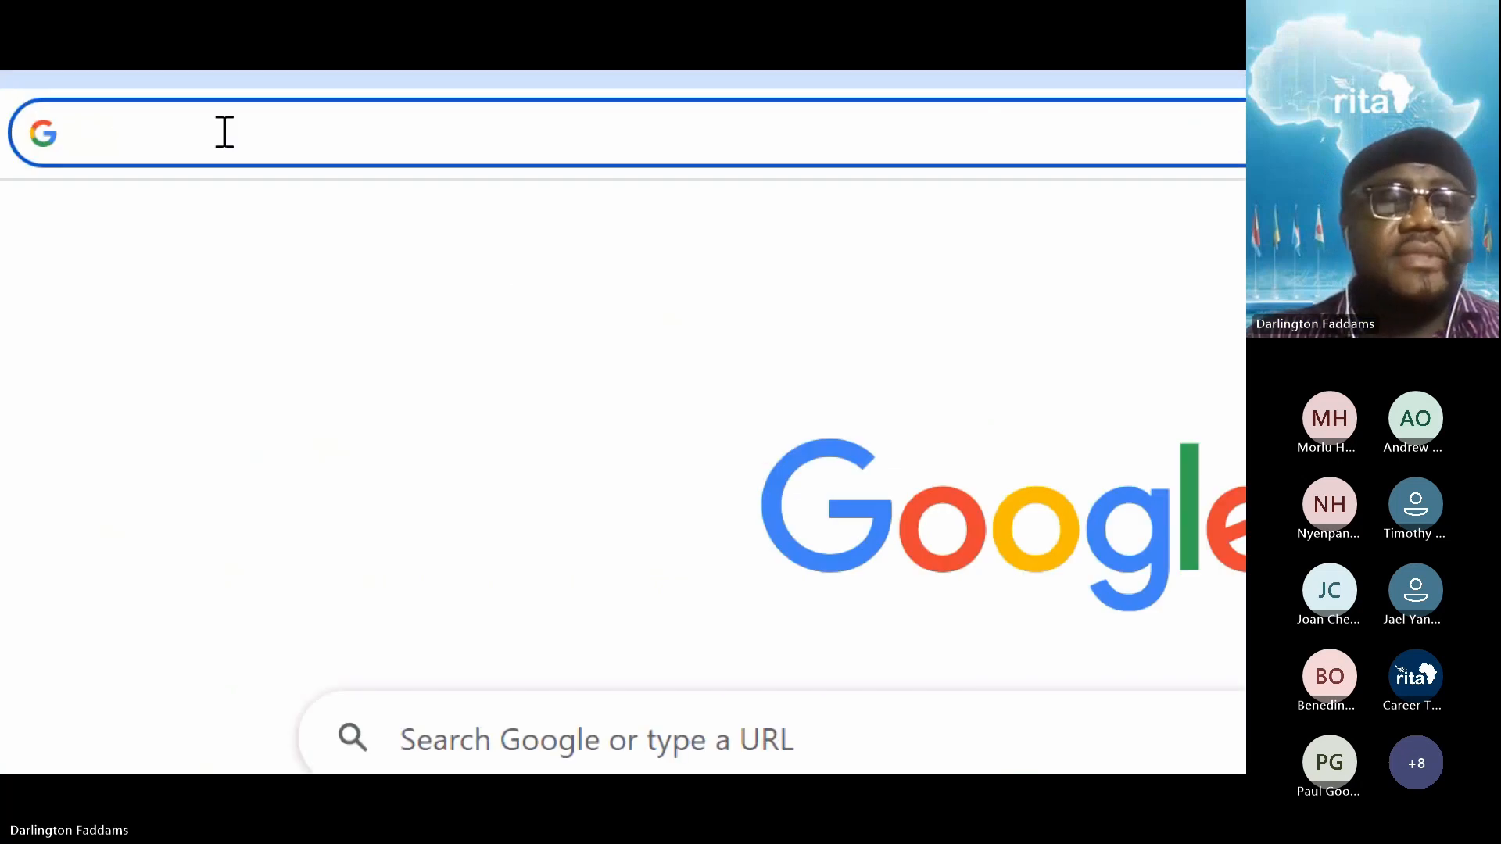
{"action": "key", "text": "ctrl+v"}
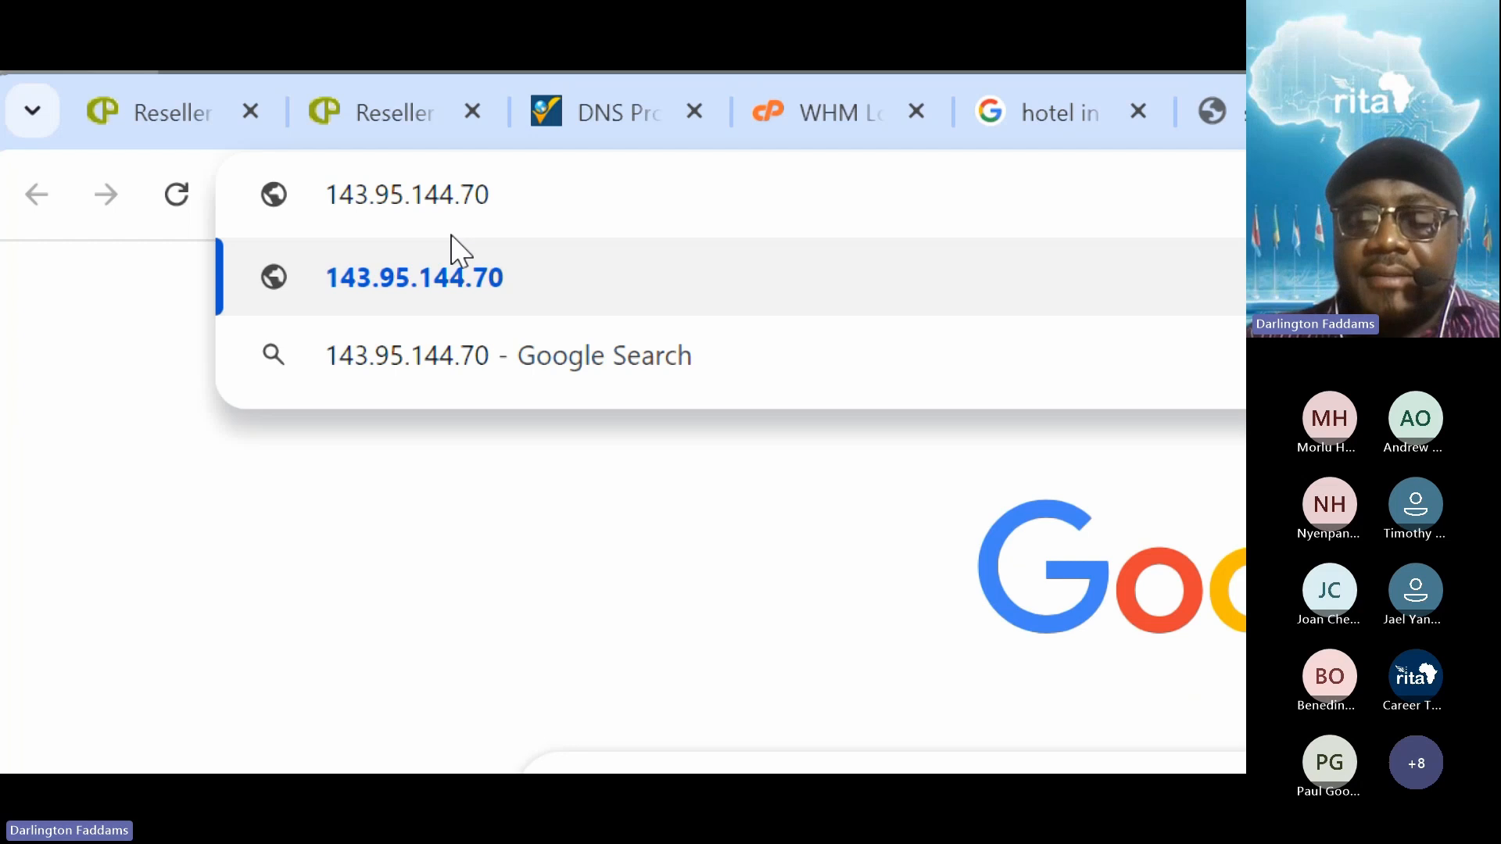
{"action": "type", "text": ":"}
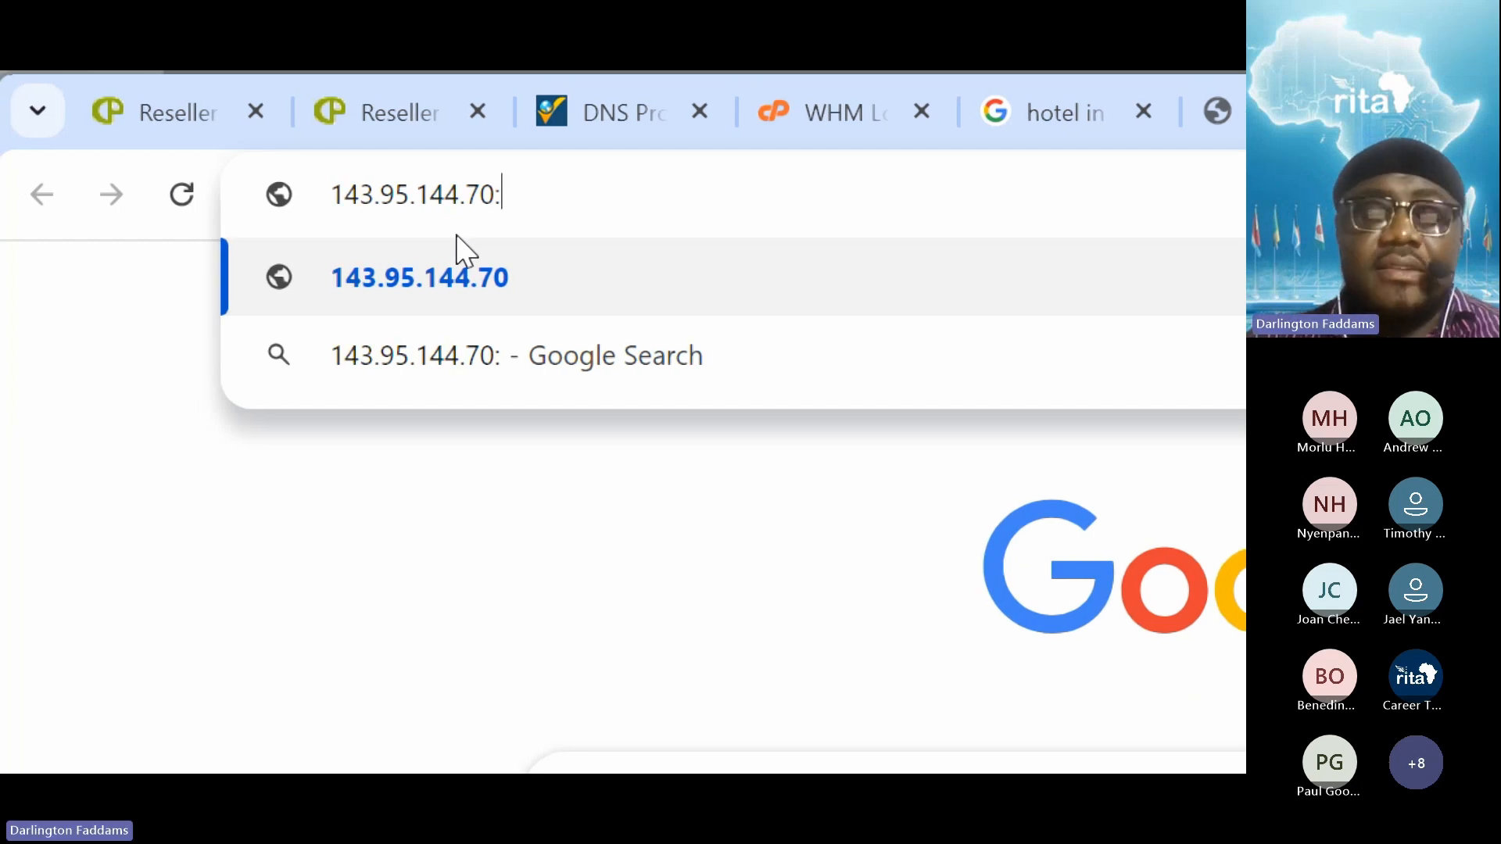
{"action": "type", "text": "2"}
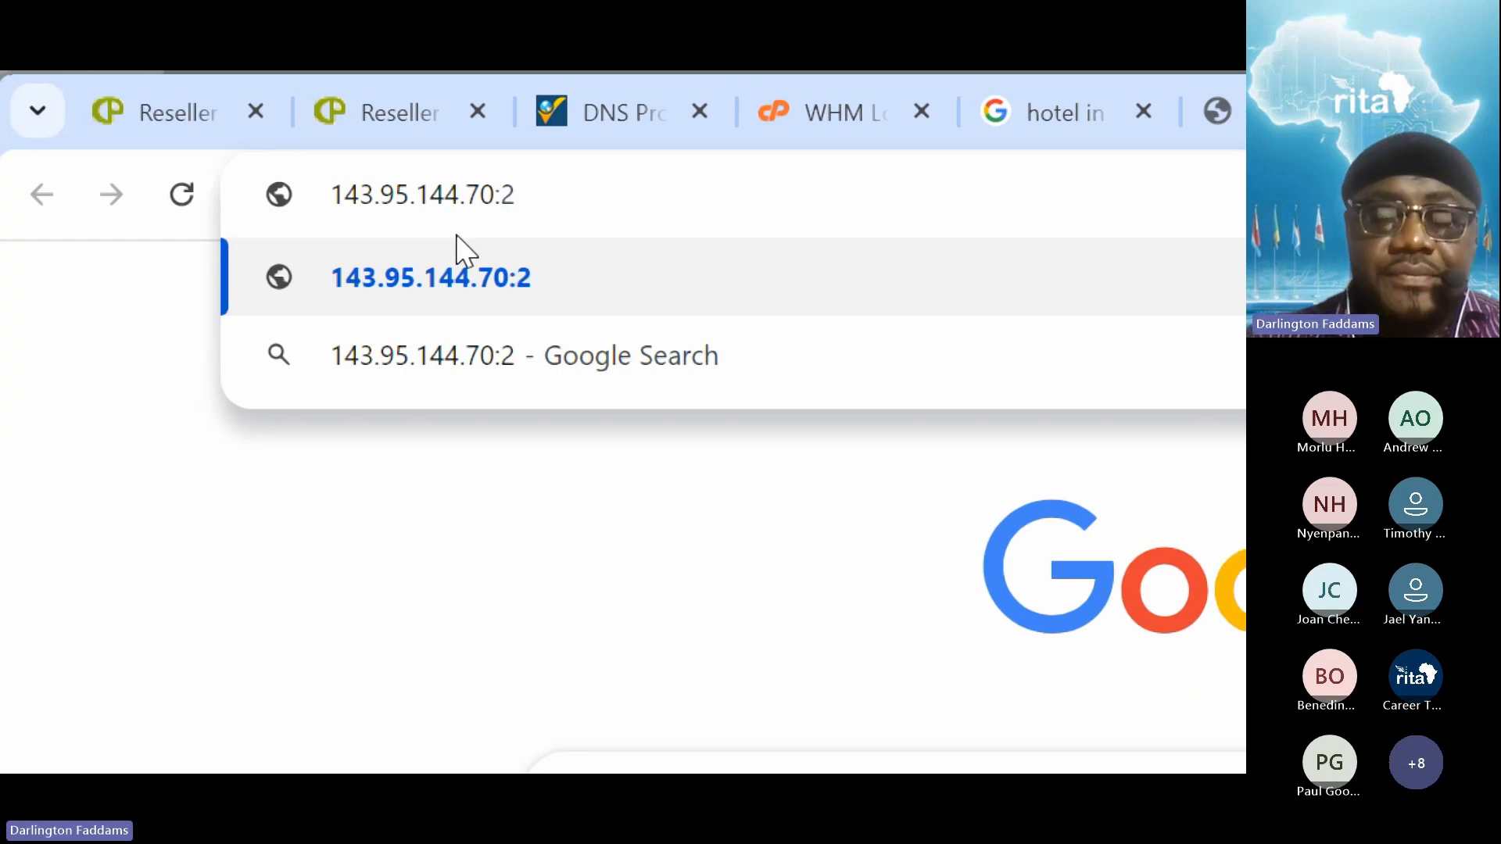
{"action": "type", "text": "0"}
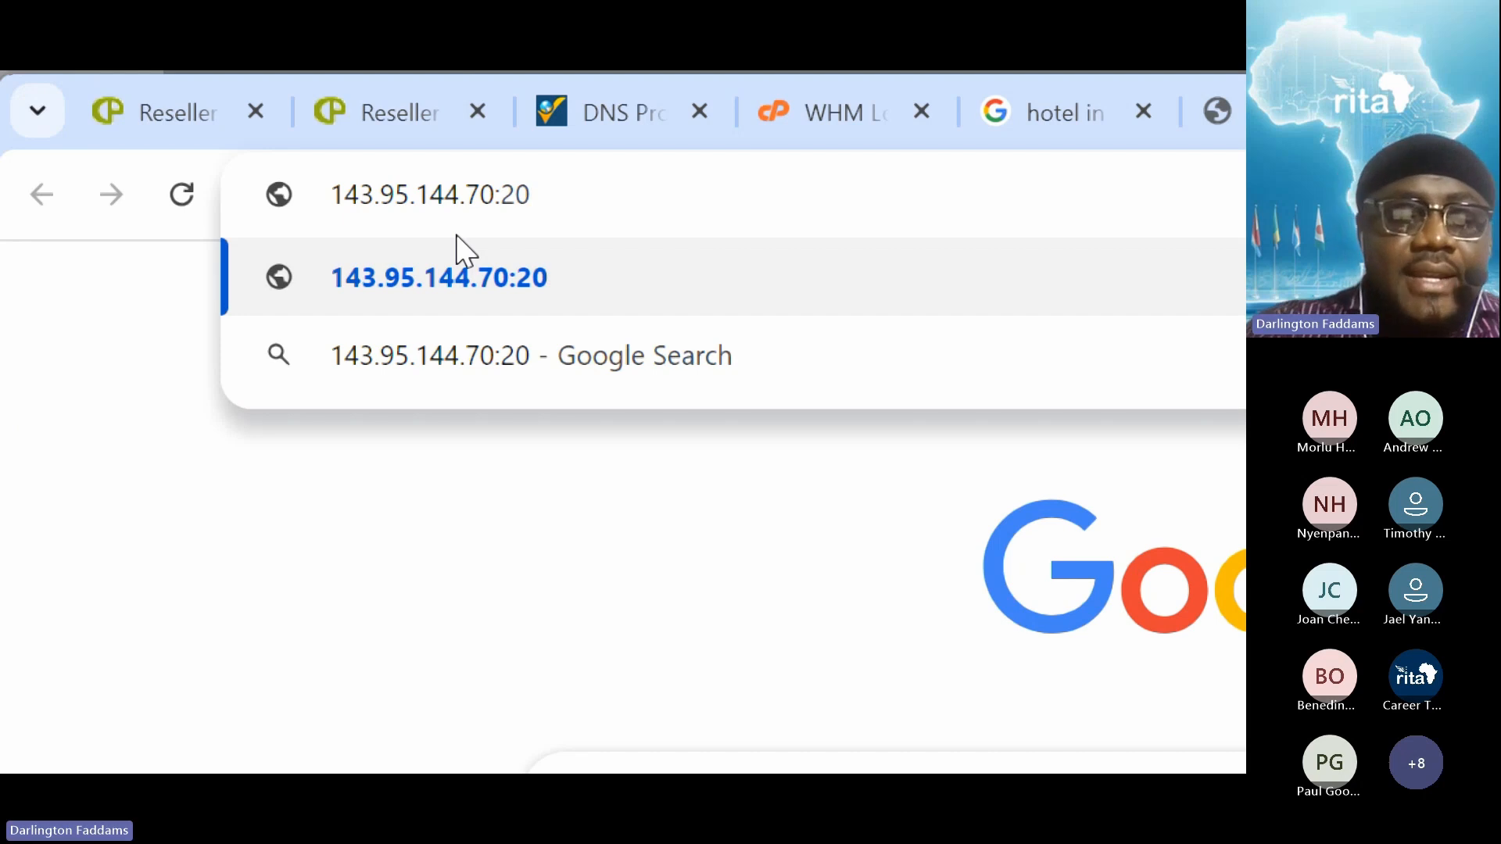
{"action": "type", "text": "82"}
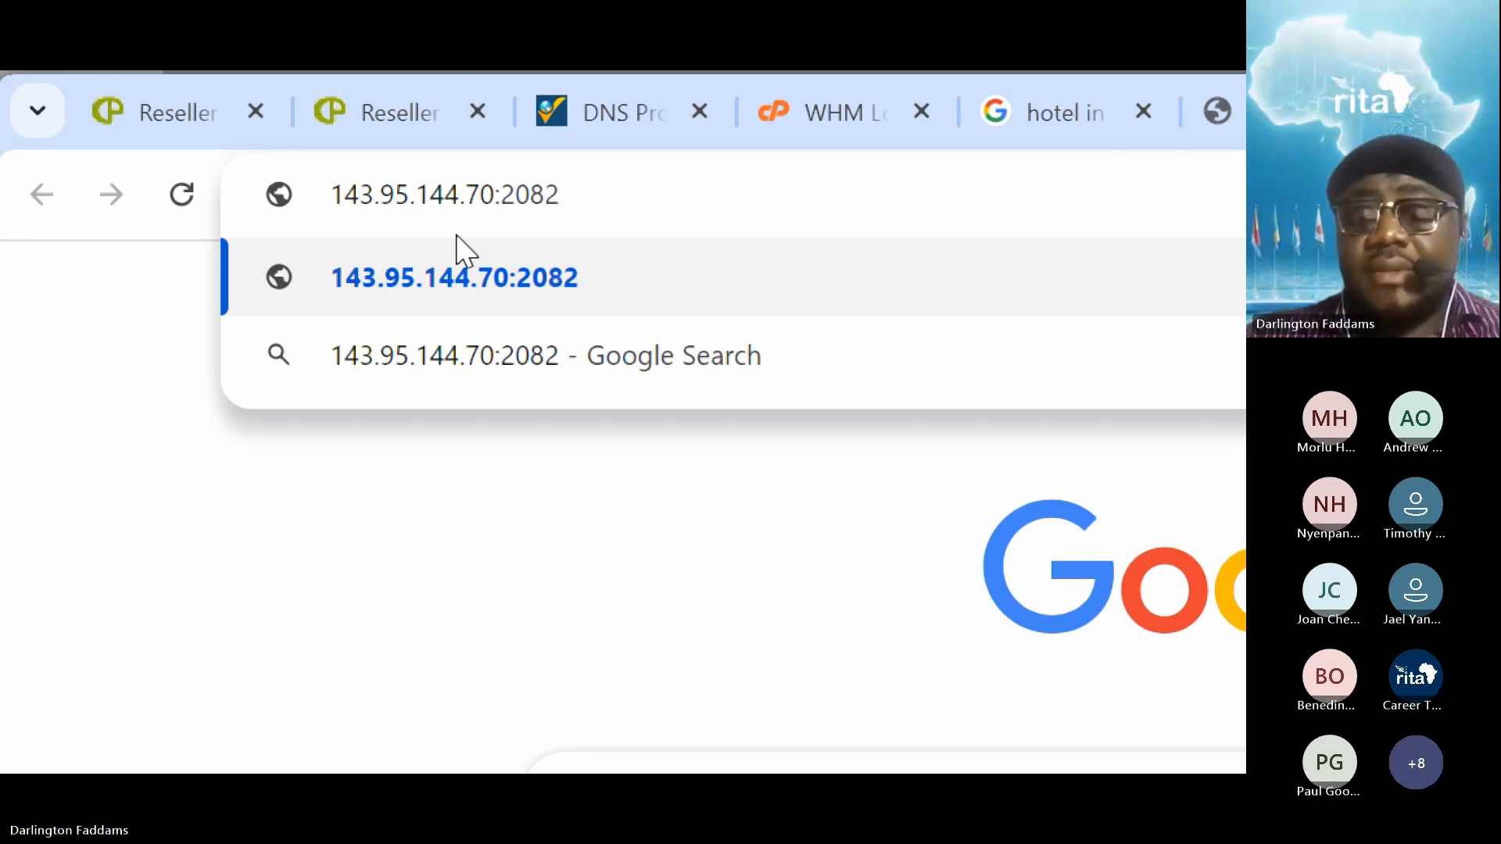
{"action": "key", "text": "Return"}
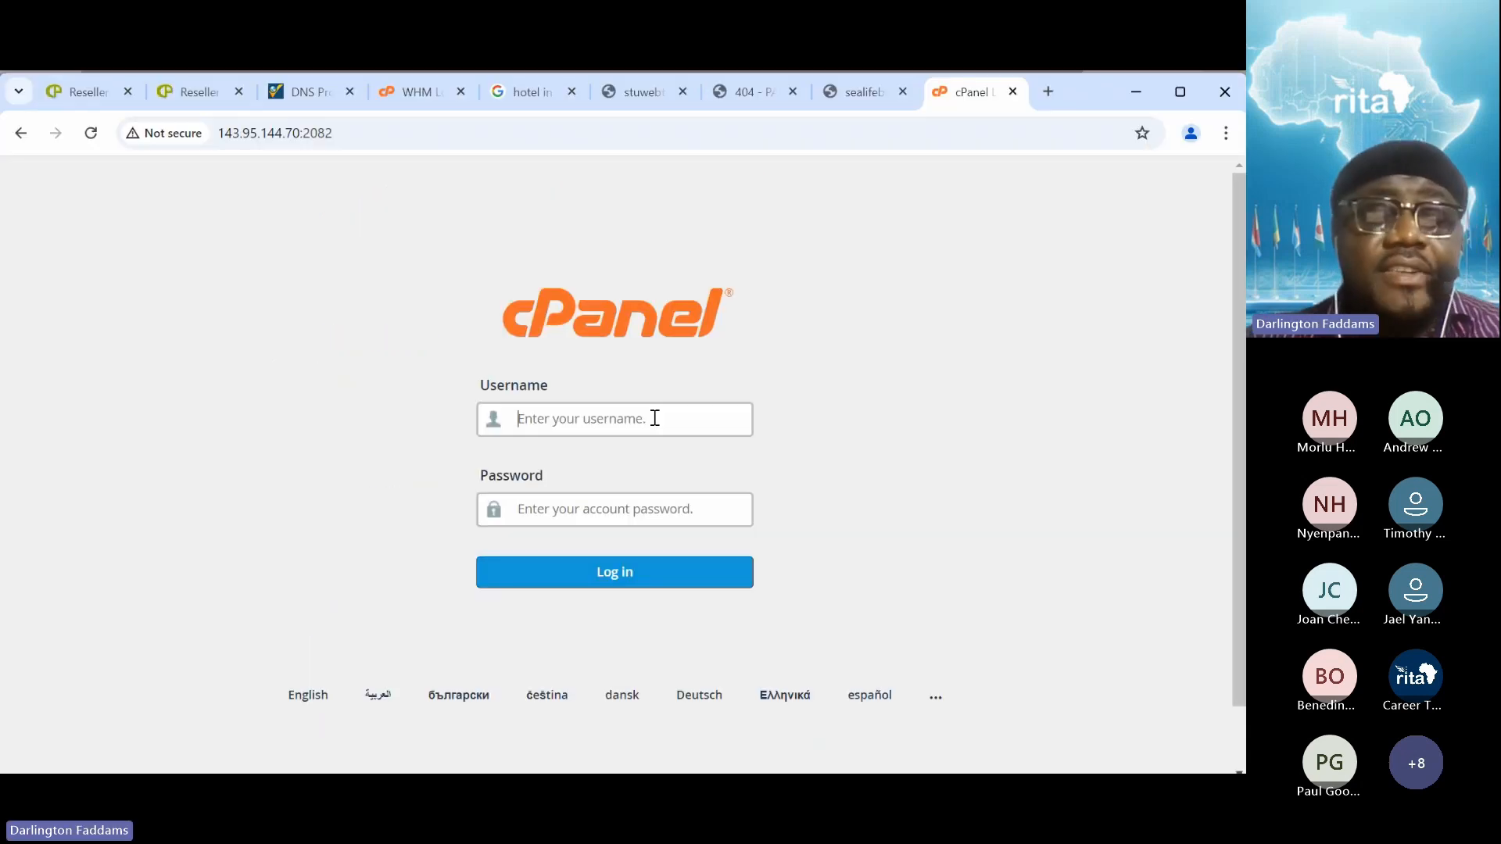
- Copy the cPanel account username from the notes and paste it into the login's username field
{"action": "key", "text": "alt+Tab"}
{"action": "scroll", "coordinate": [378, 502], "scroll_direction": "down", "scroll_amount": 3}
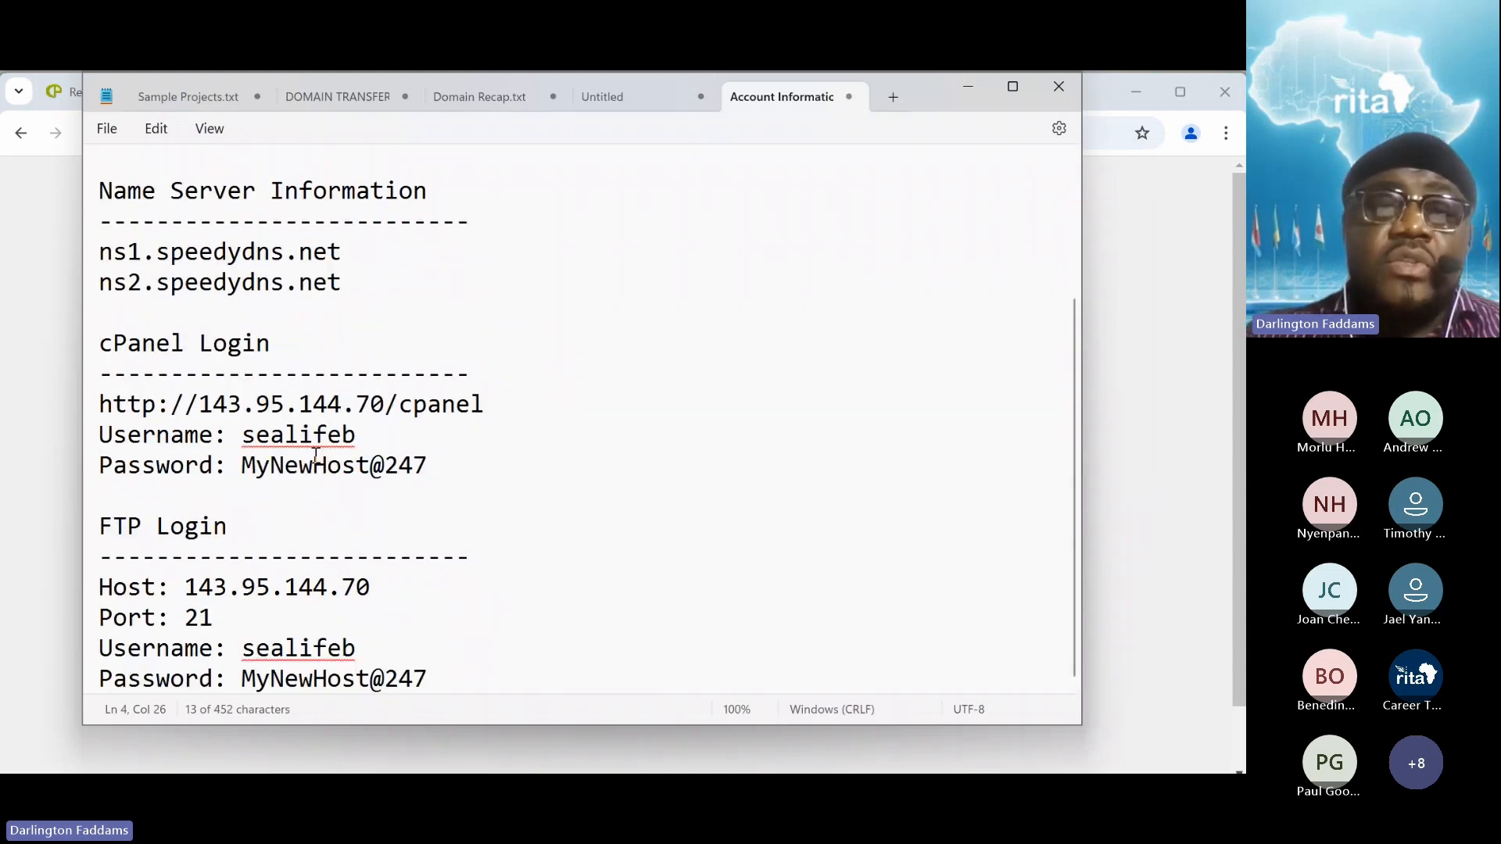
{"action": "double_click", "coordinate": [299, 445]}
{"action": "key", "text": "ctrl+c"}
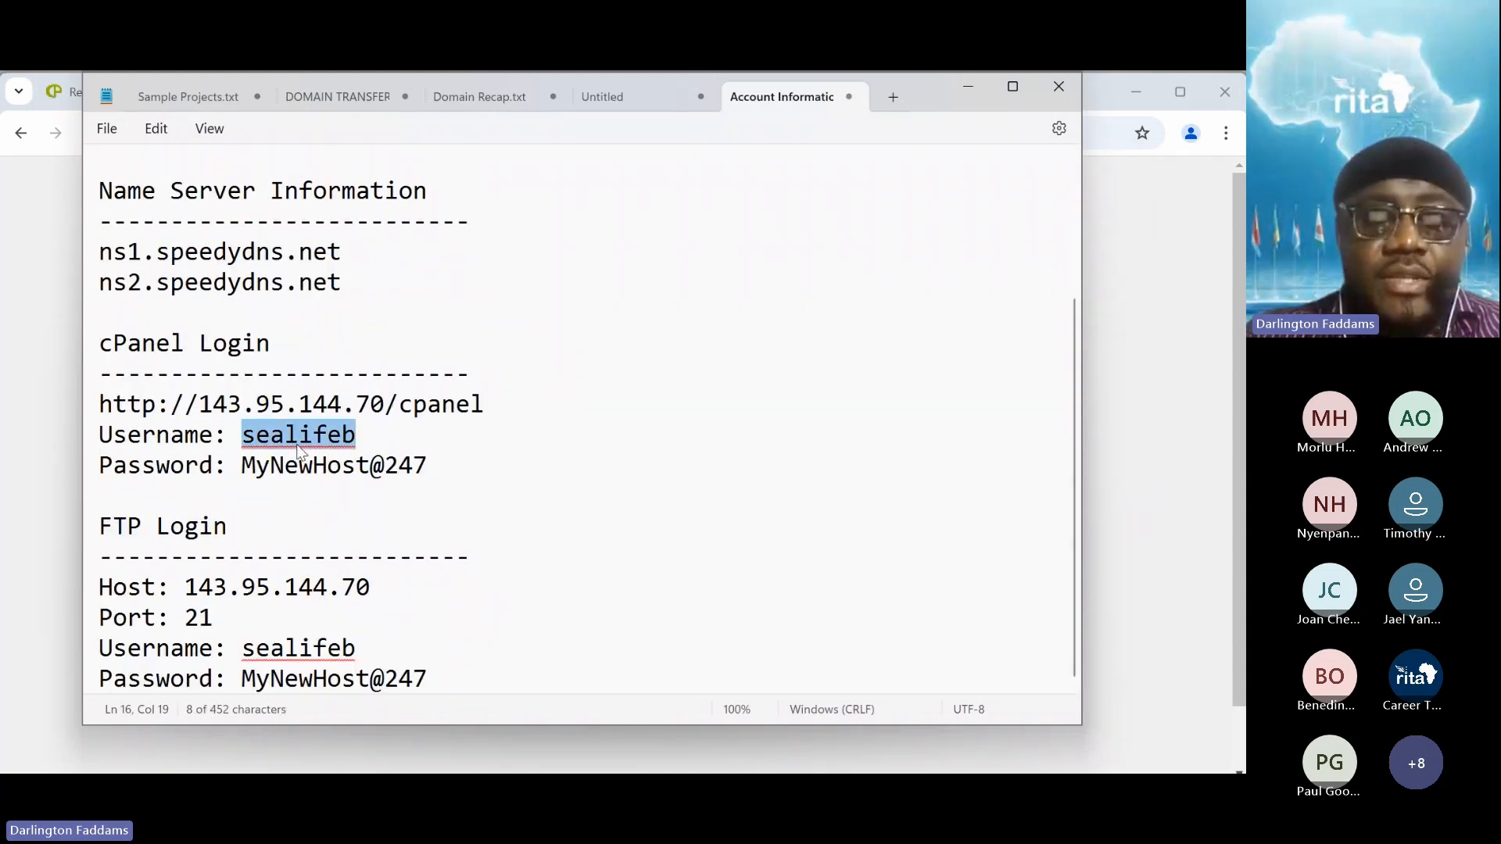
{"action": "left_click", "coordinate": [1150, 324]}
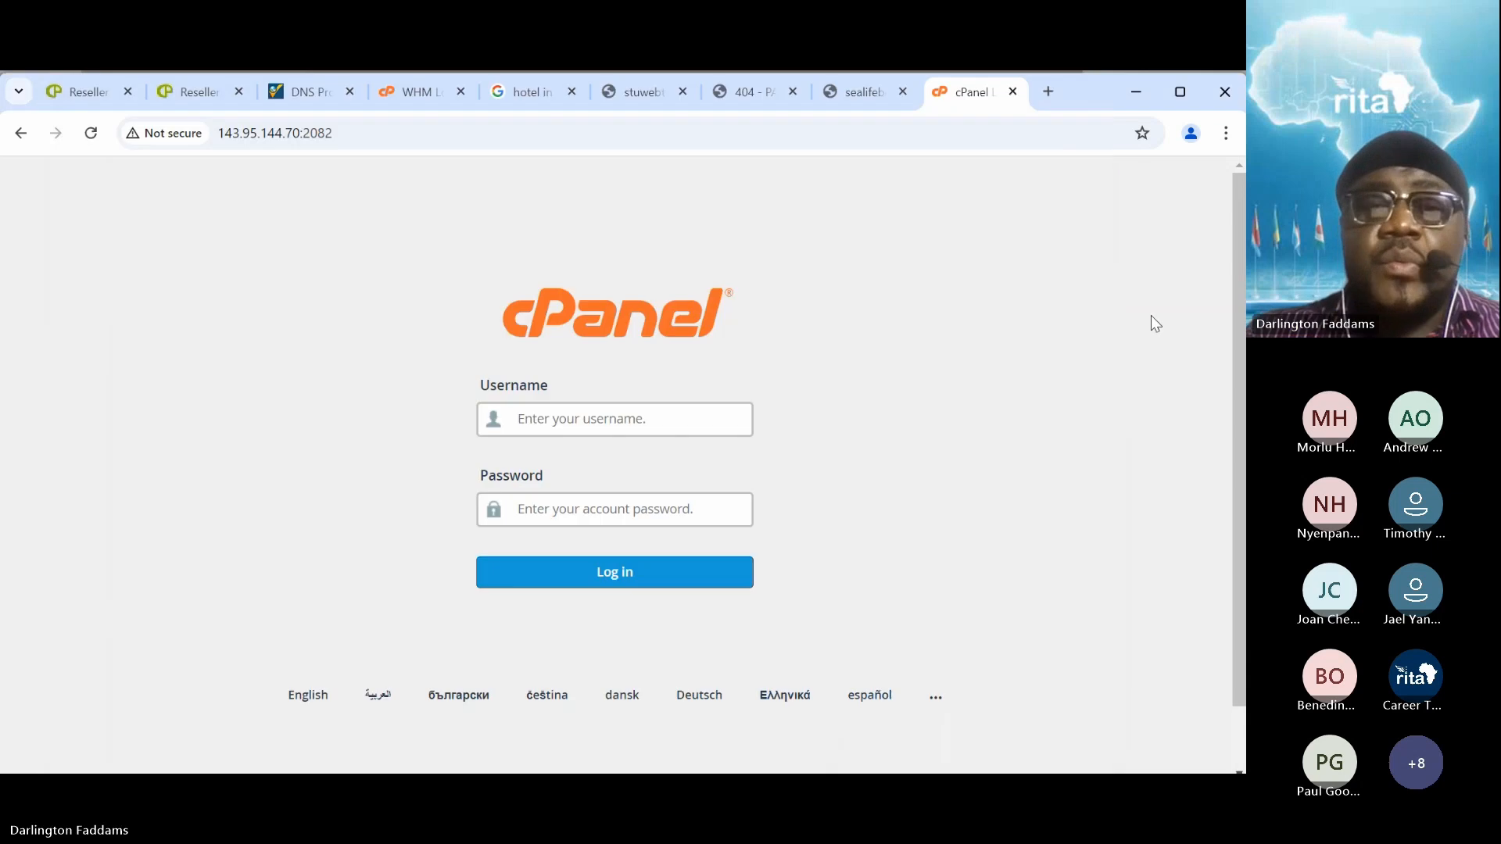
{"action": "left_click", "coordinate": [670, 426]}
{"action": "key", "text": "ctrl+v"}
- Copy the cPanel account password from the notes, paste it into the password field and log in
{"action": "key", "text": "alt+Tab"}
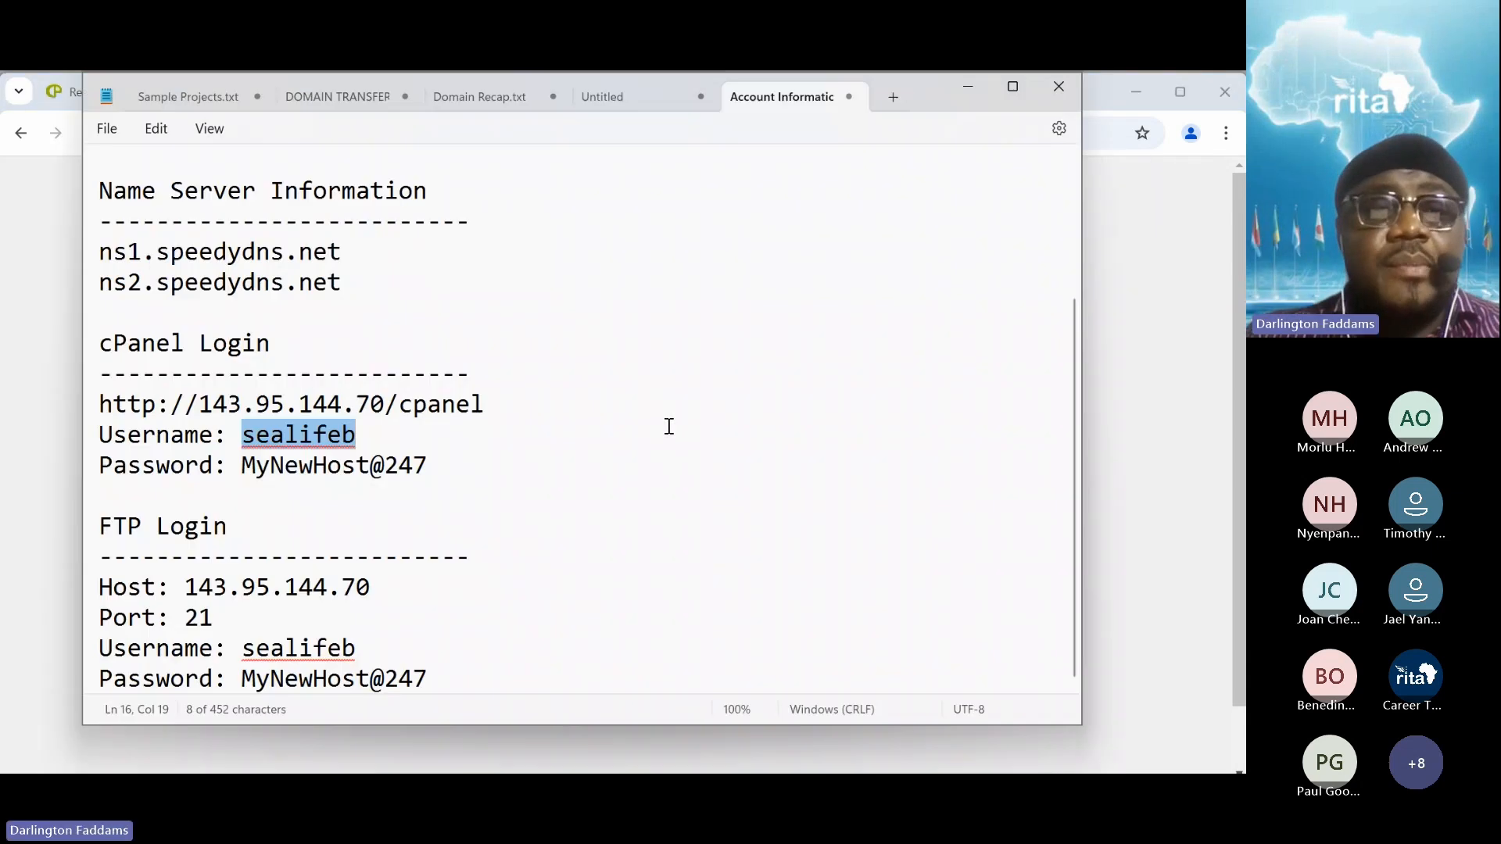
{"action": "left_click_drag", "start_coordinate": [448, 469], "coordinate": [246, 473]}
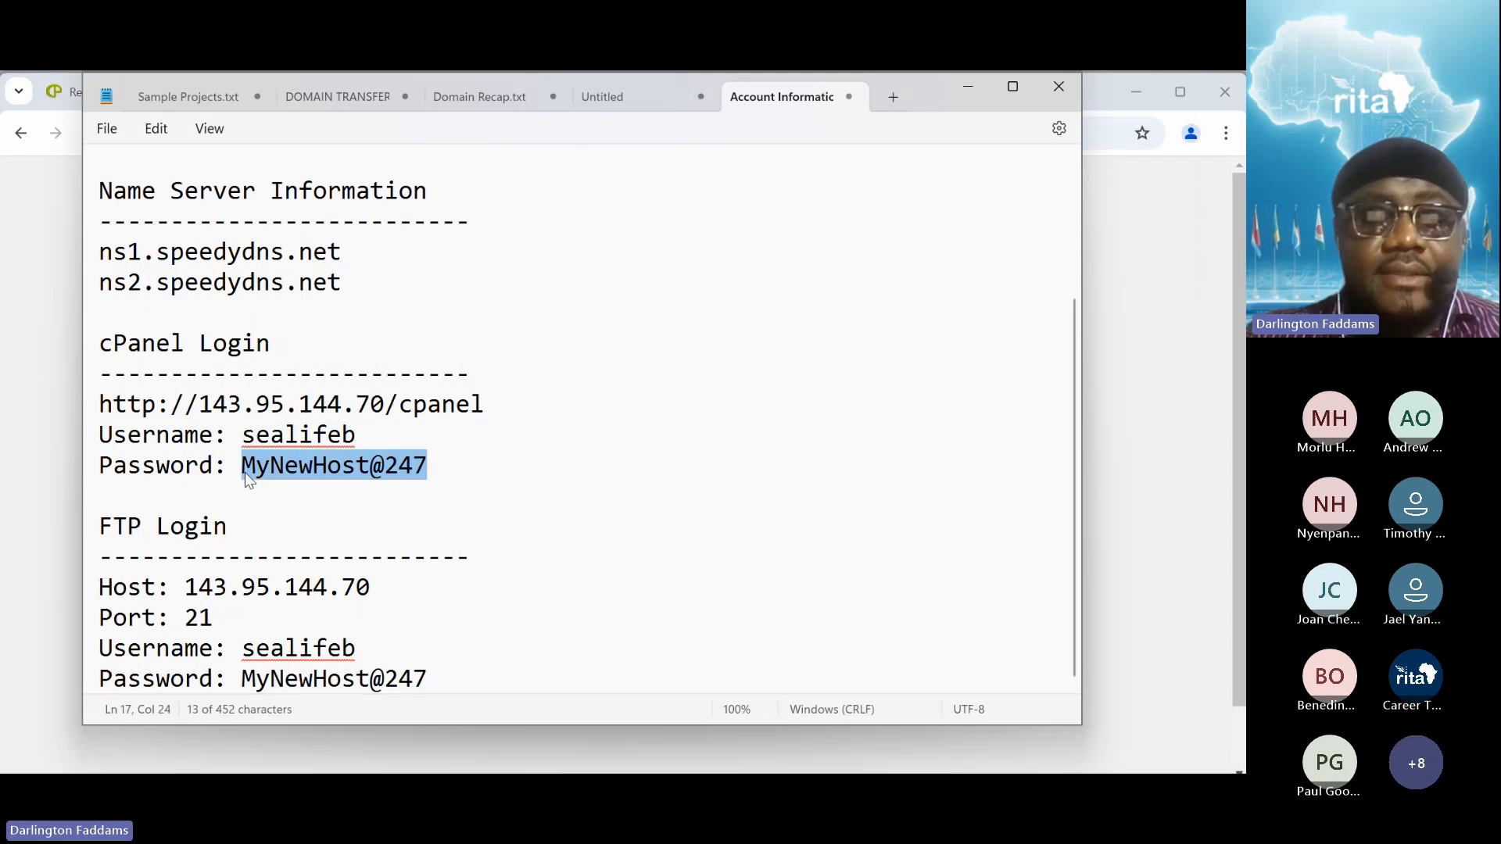
{"action": "left_click", "coordinate": [1185, 283]}
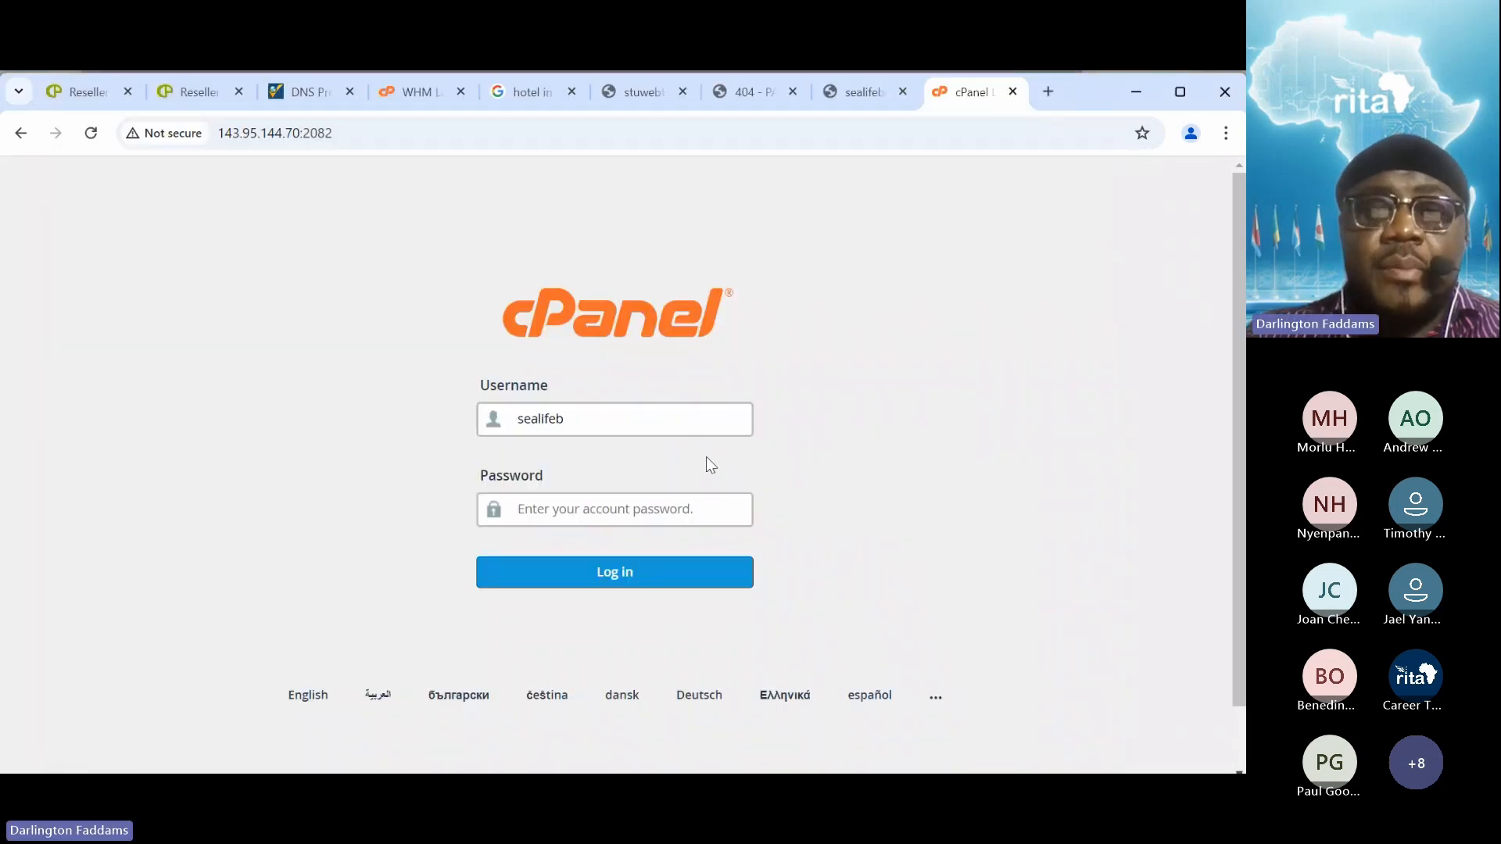
{"action": "left_click", "coordinate": [623, 508]}
{"action": "key", "text": "ctrl+v"}
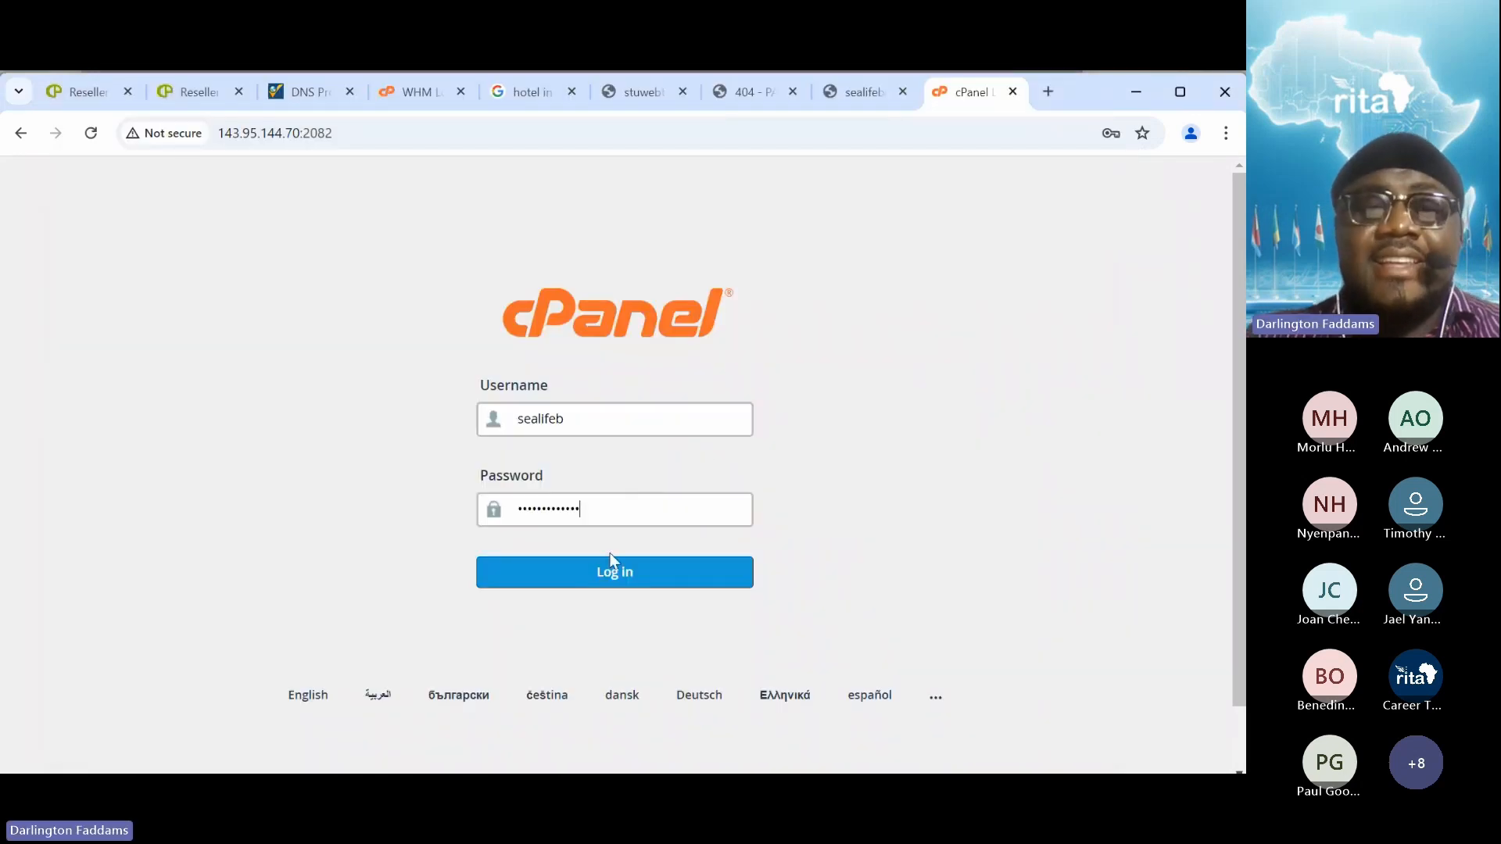
{"action": "left_click", "coordinate": [611, 571]}
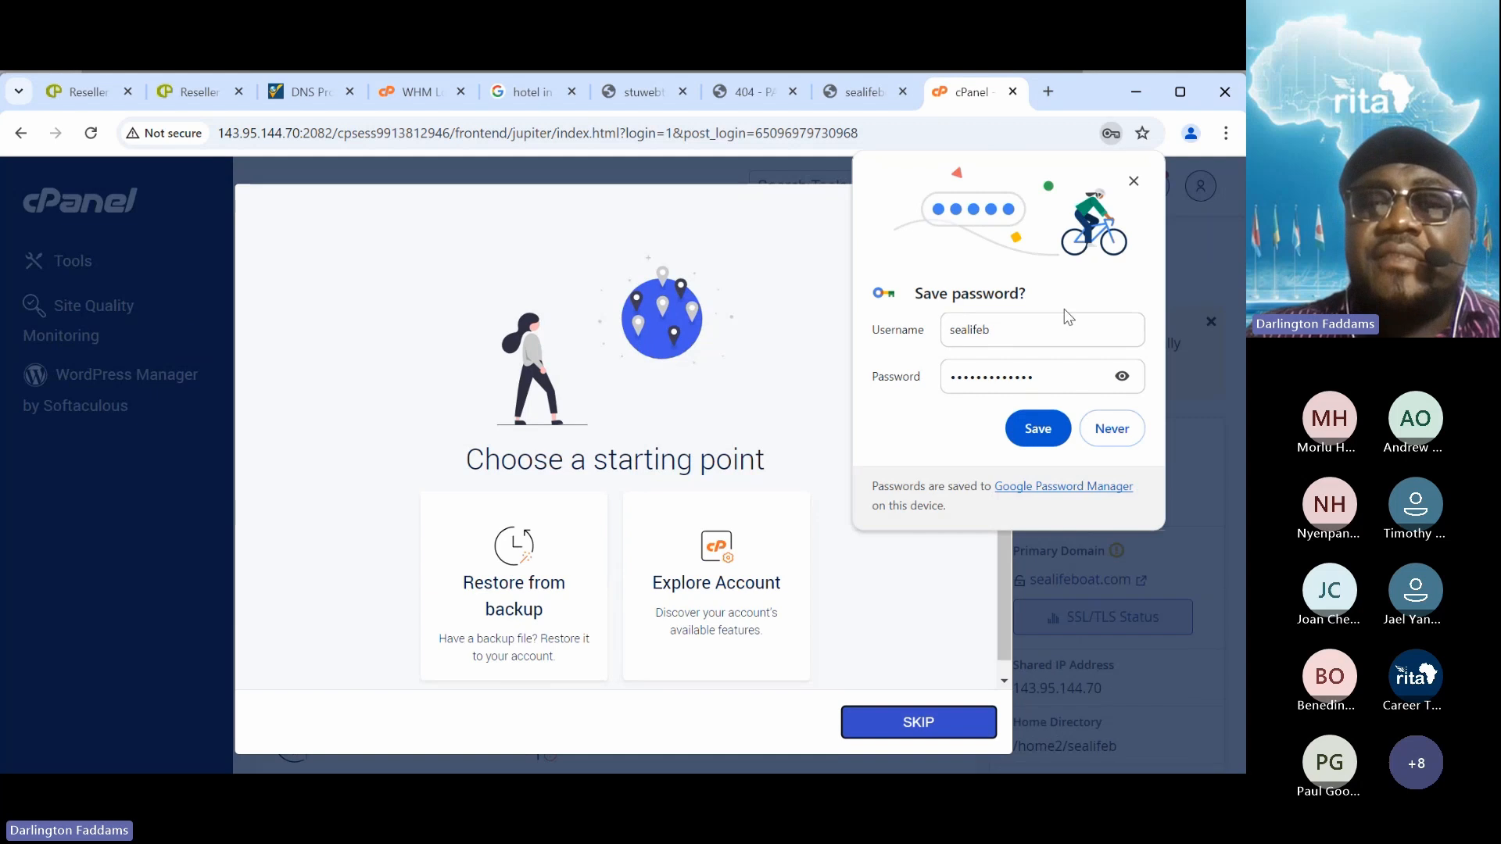
- Dismiss the save-password prompt and the starting-point dialog, and switch the browser to full screen
{"action": "left_click", "coordinate": [1134, 181]}
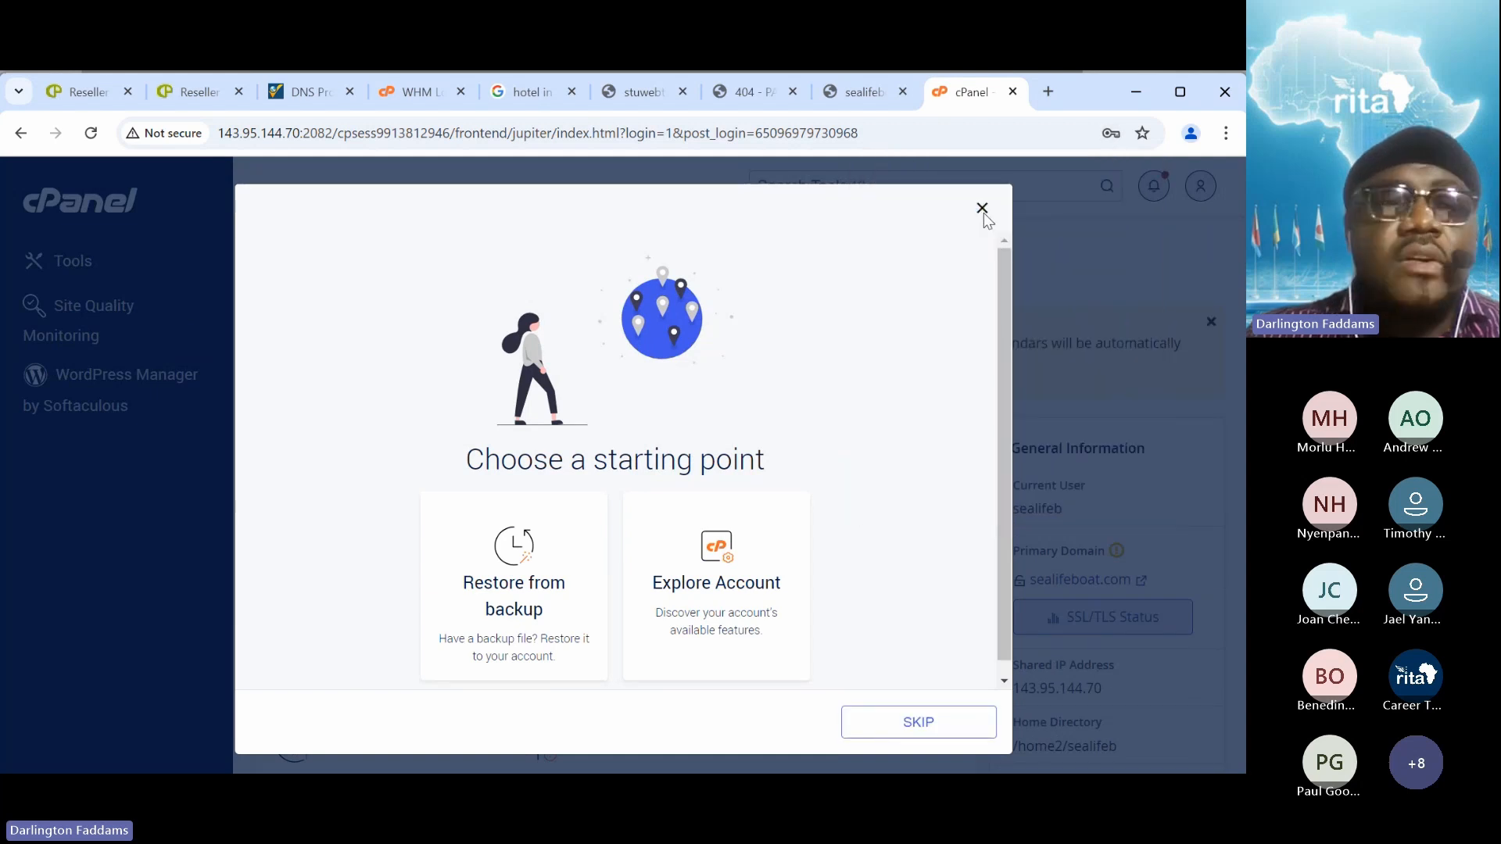
{"action": "left_click", "coordinate": [983, 211]}
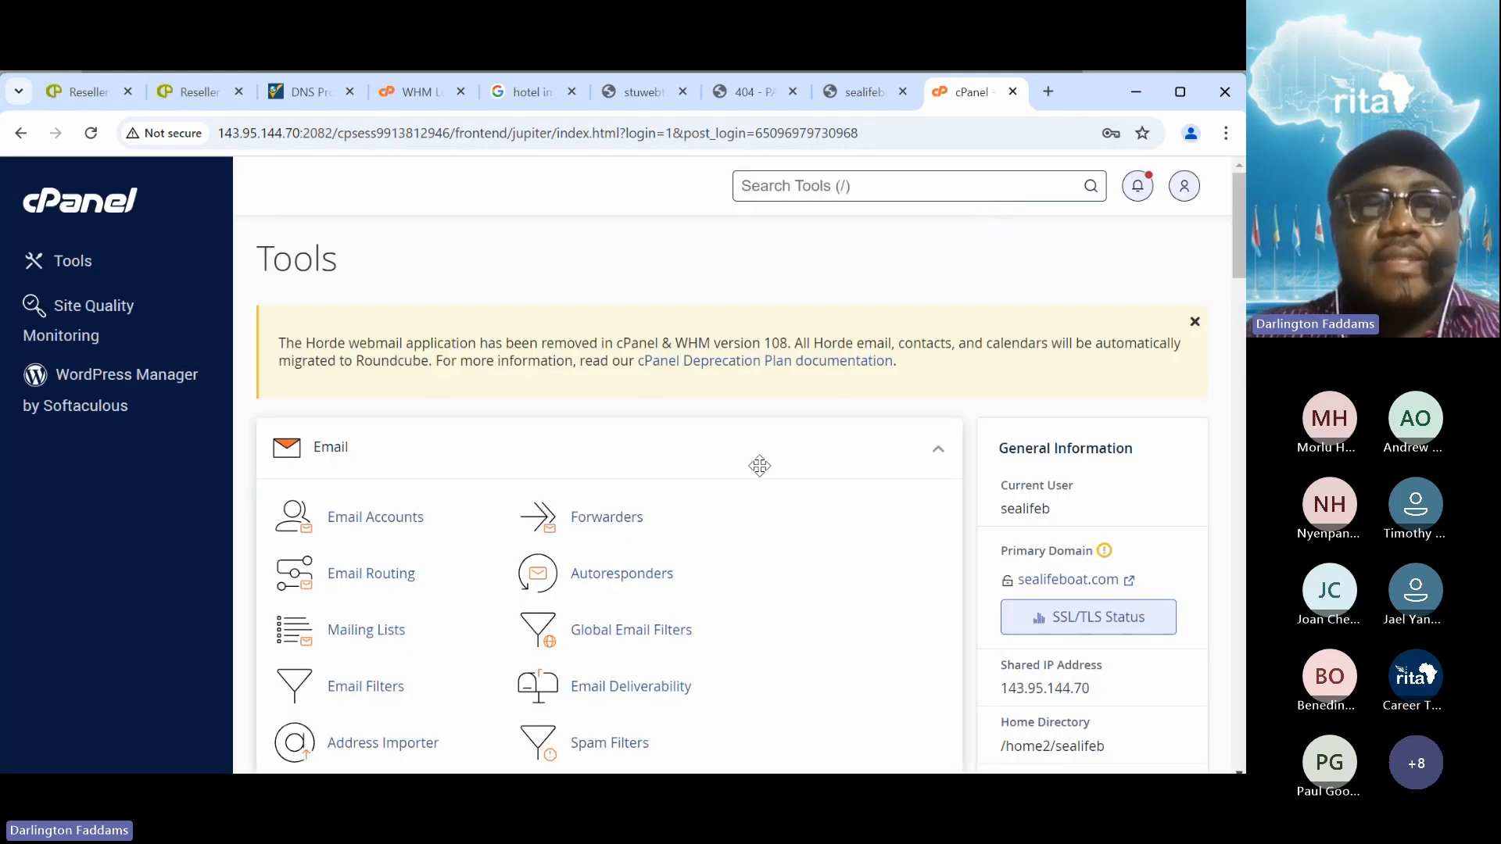
{"action": "left_click", "coordinate": [1226, 135]}
{"action": "left_click", "coordinate": [1217, 490]}
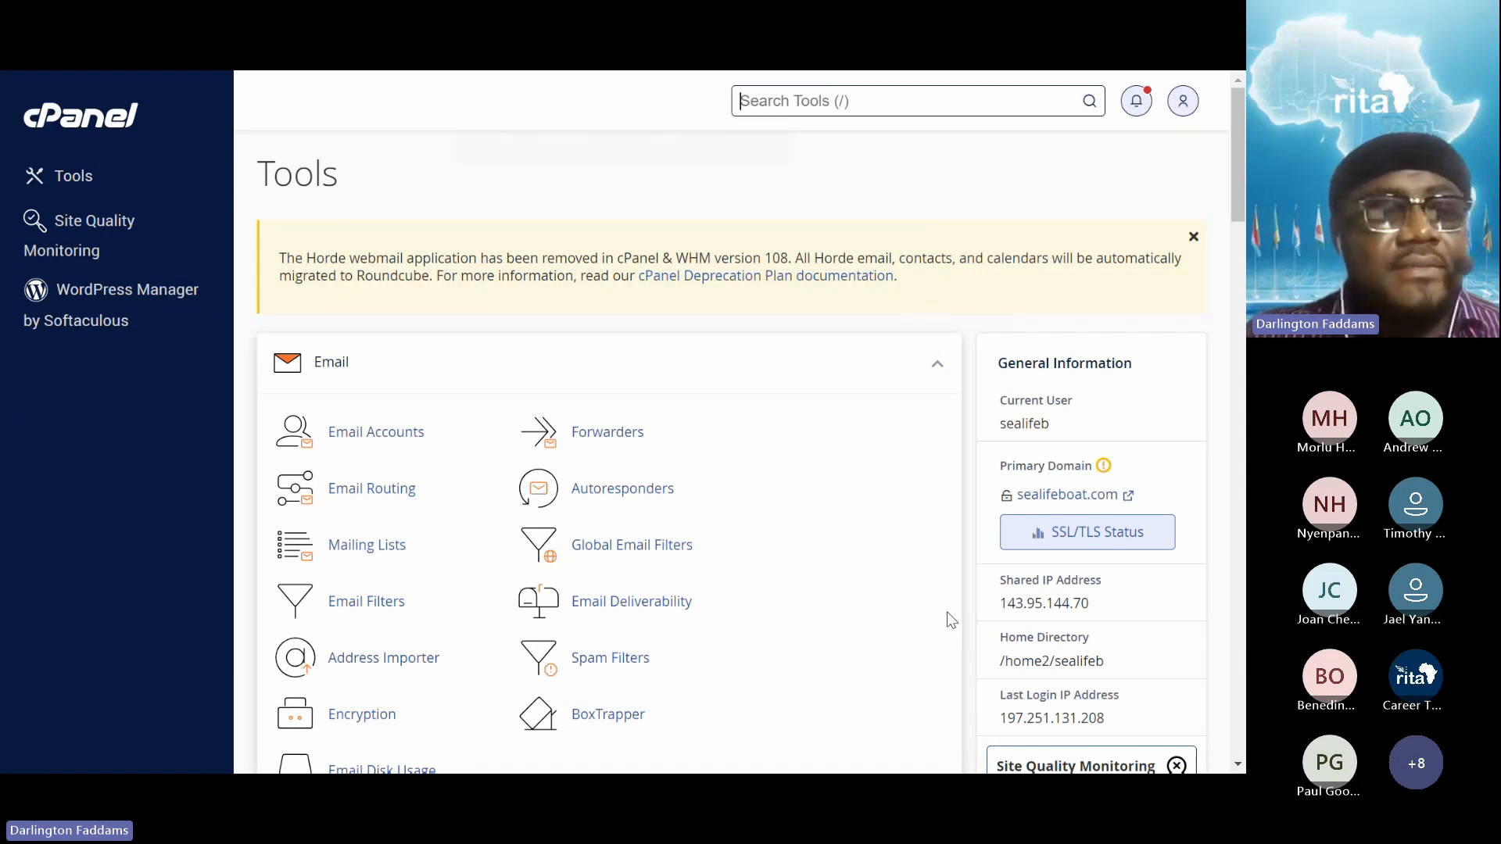
{"action": "key", "text": "super+plus"}
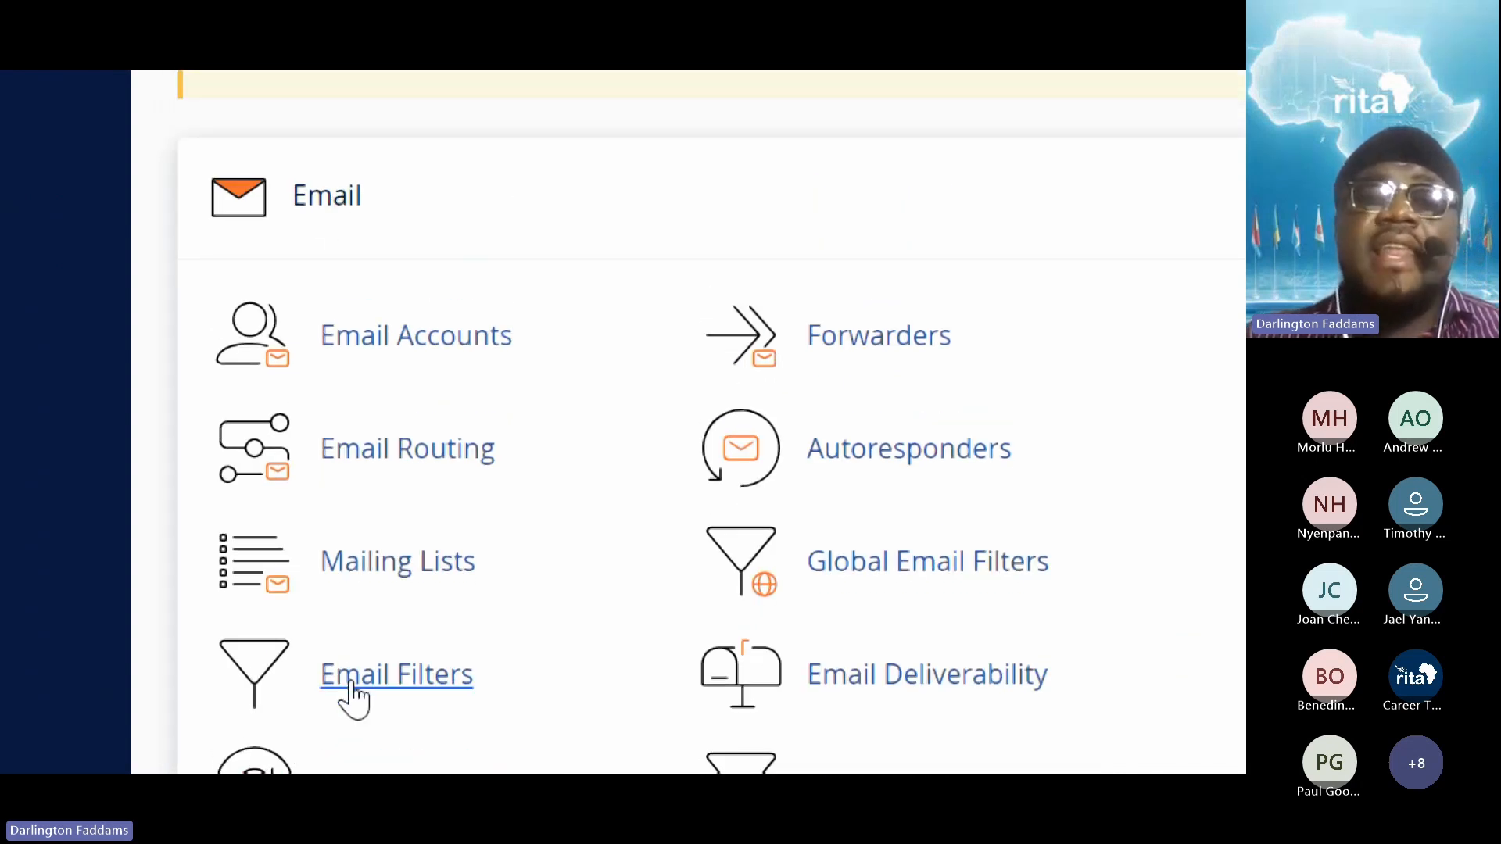
- Browse the cPanel tools in the Files and Databases sections
{"action": "scroll", "coordinate": [532, 580], "scroll_direction": "down", "scroll_amount": 5}
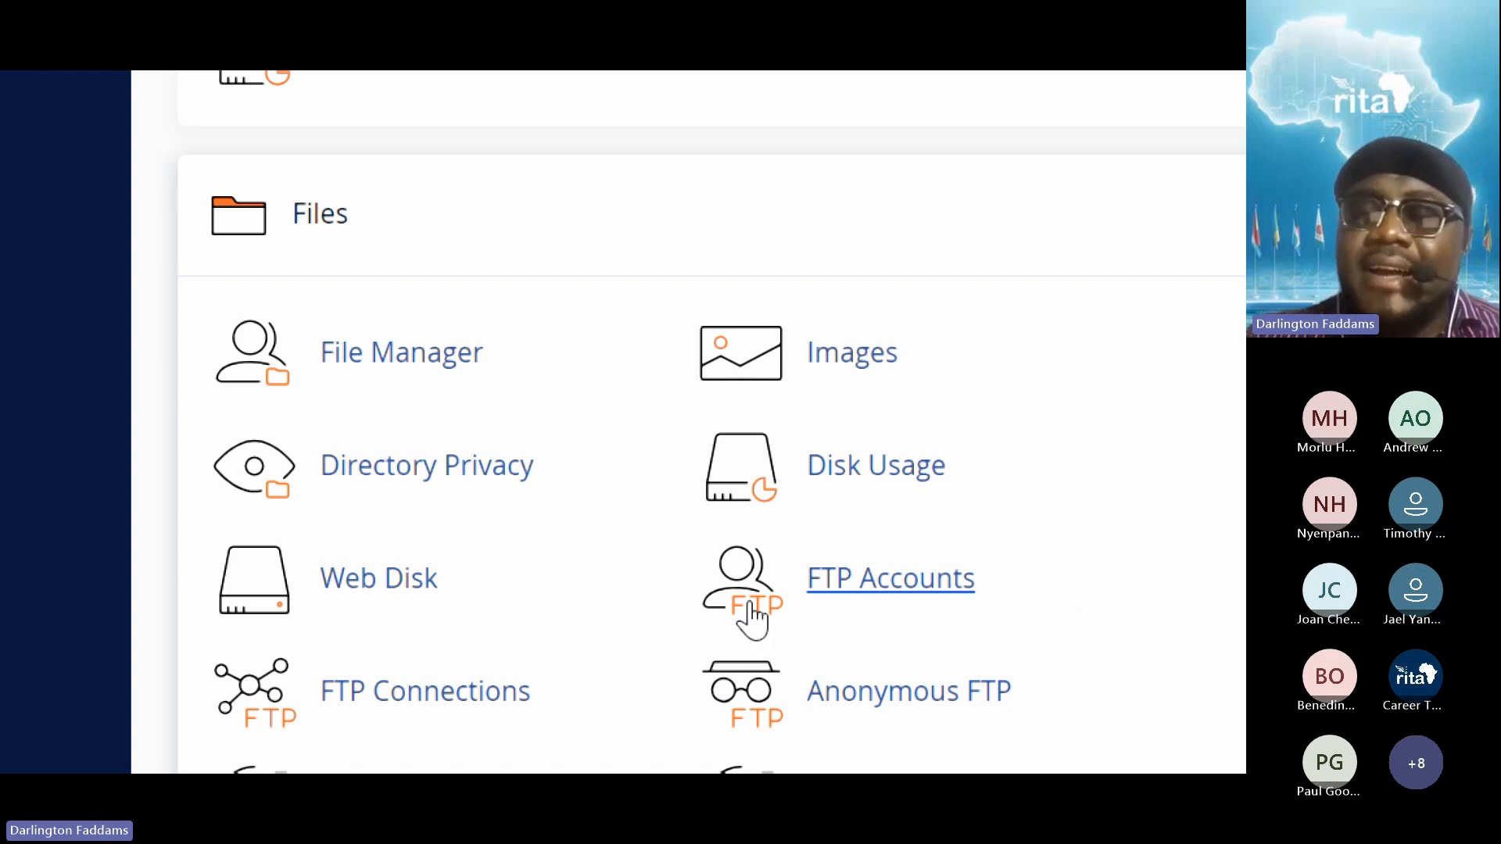
{"action": "scroll", "coordinate": [998, 626], "scroll_direction": "down", "scroll_amount": 5}
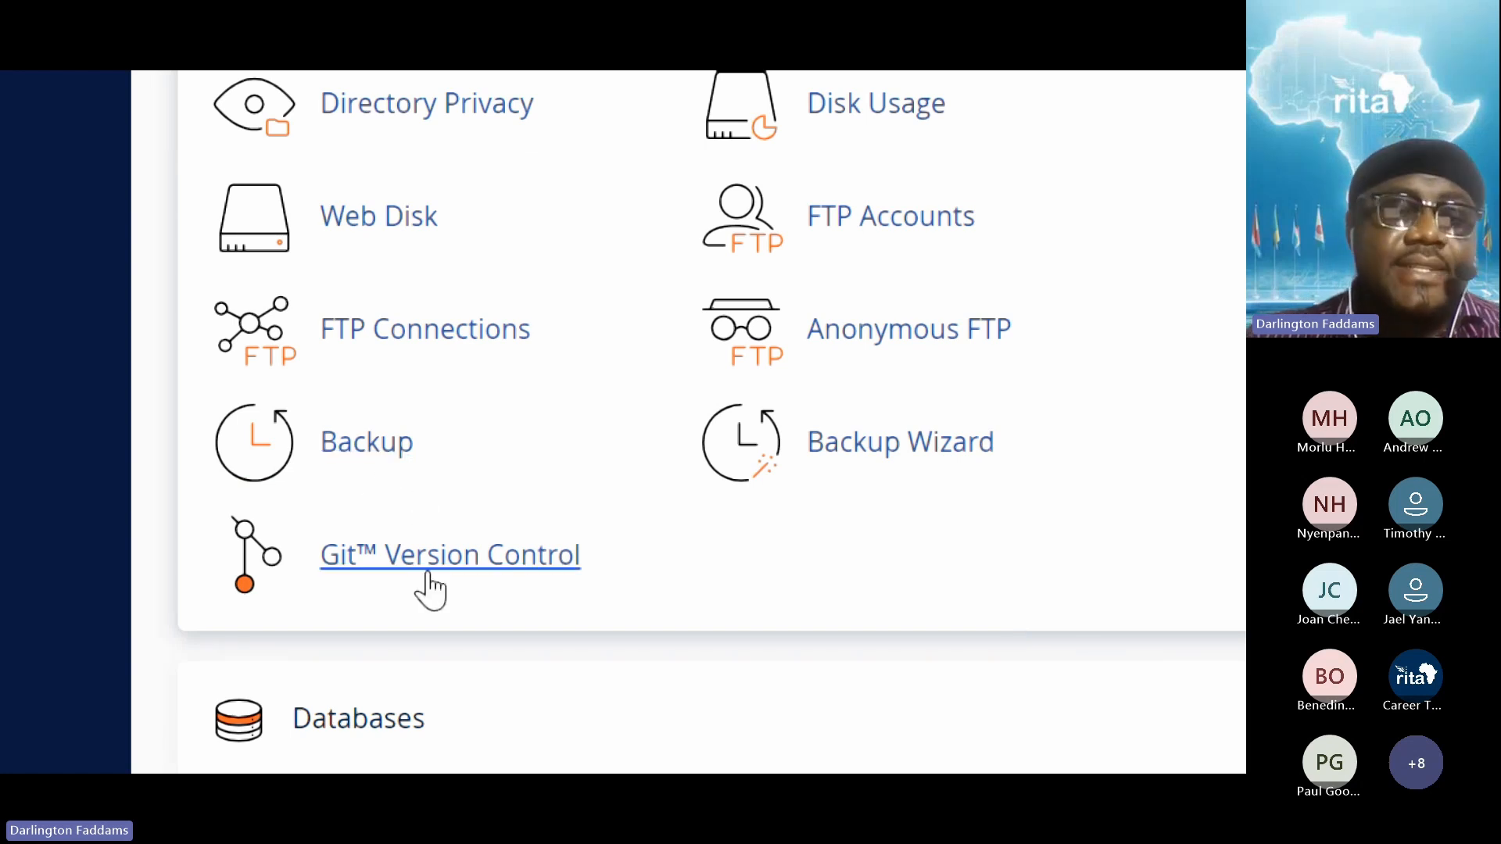
{"action": "scroll", "coordinate": [436, 151], "scroll_direction": "up", "scroll_amount": 5}
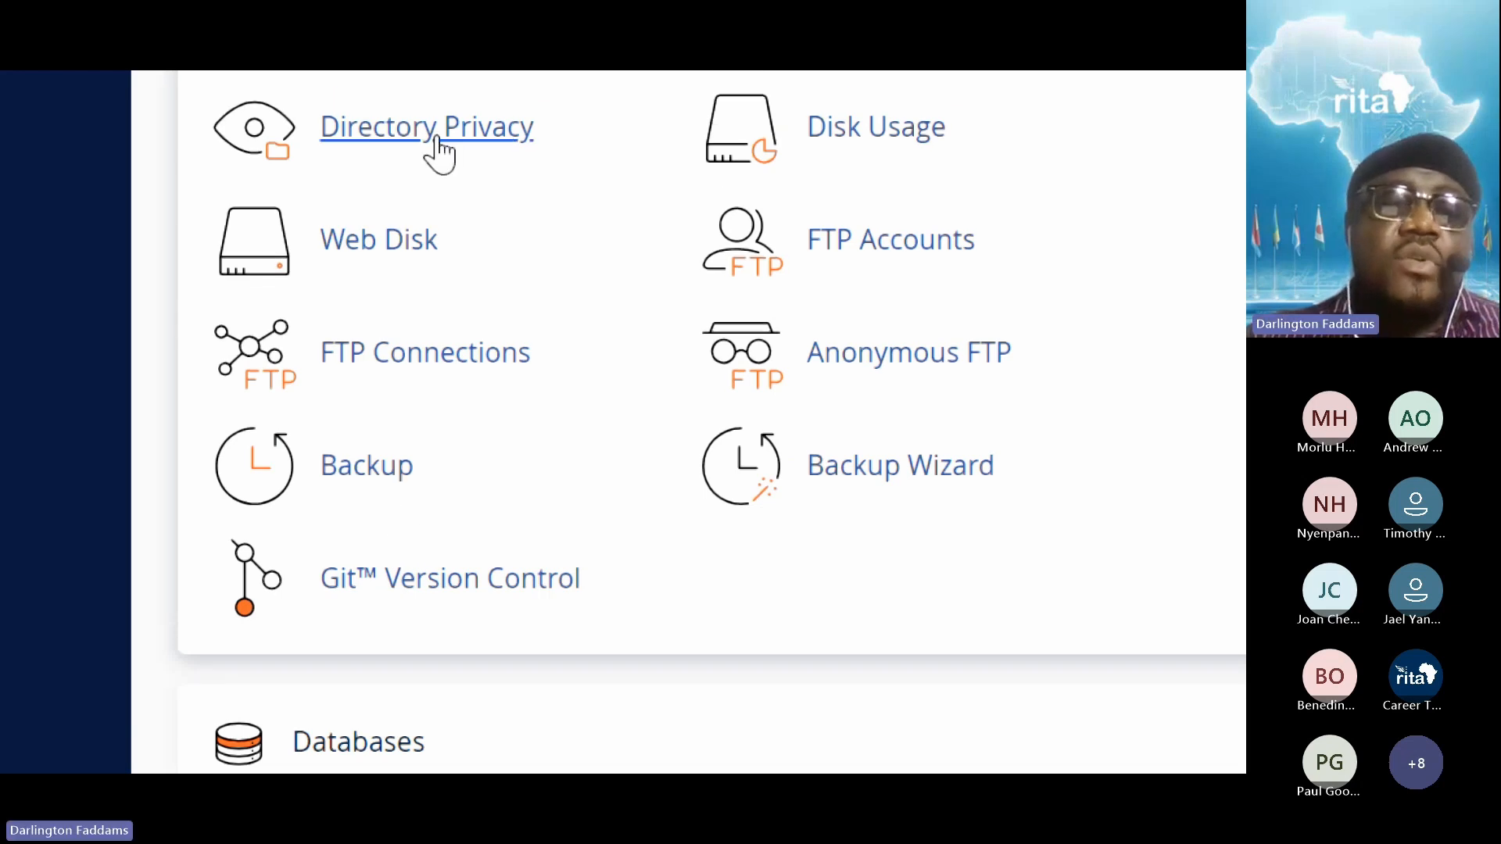
{"action": "scroll", "coordinate": [391, 427], "scroll_direction": "down", "scroll_amount": 3}
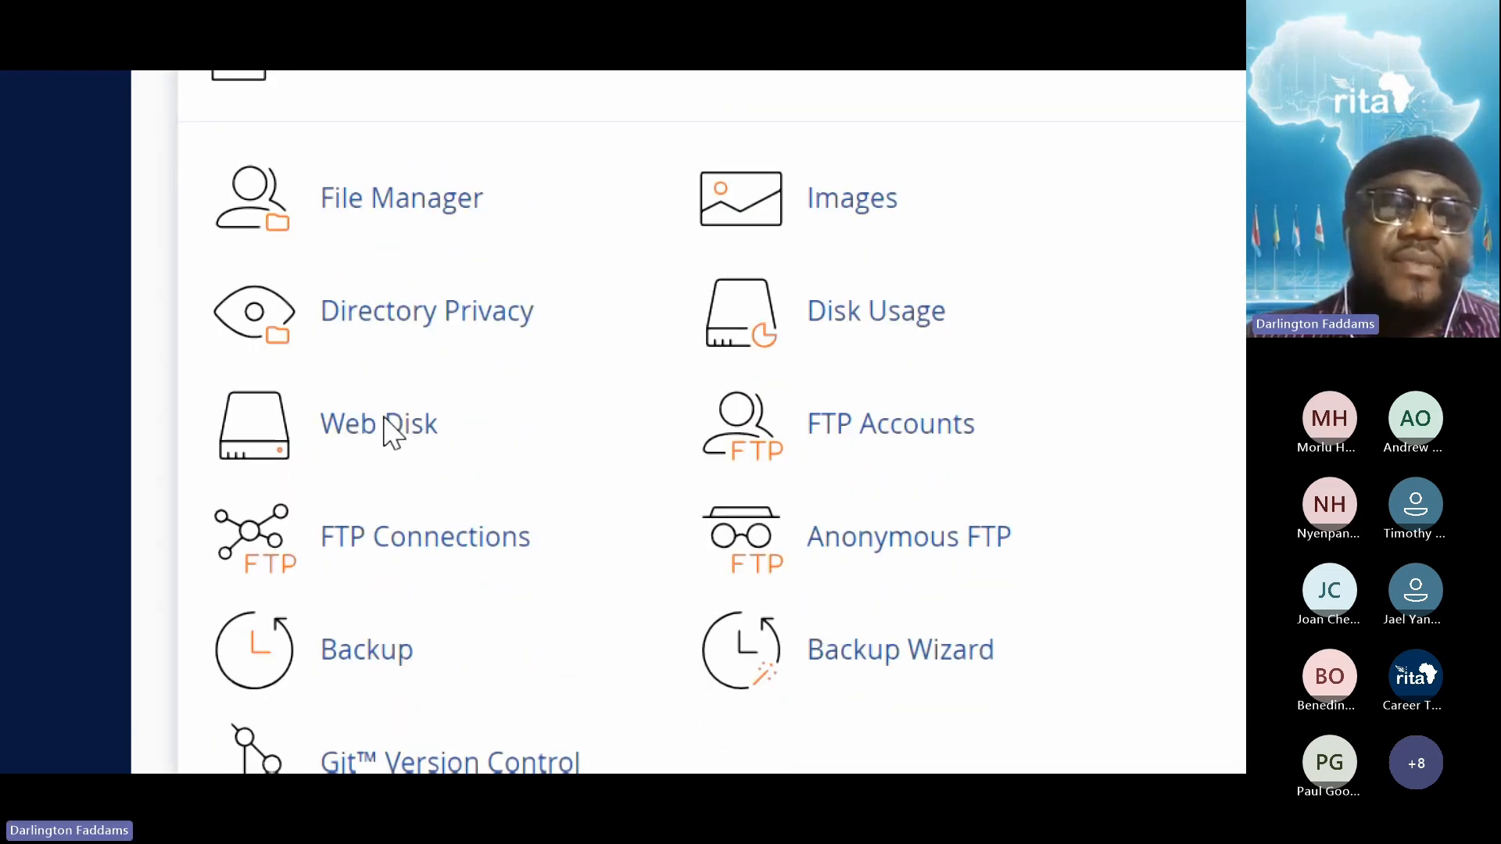
{"action": "scroll", "coordinate": [386, 433], "scroll_direction": "up", "scroll_amount": 1}
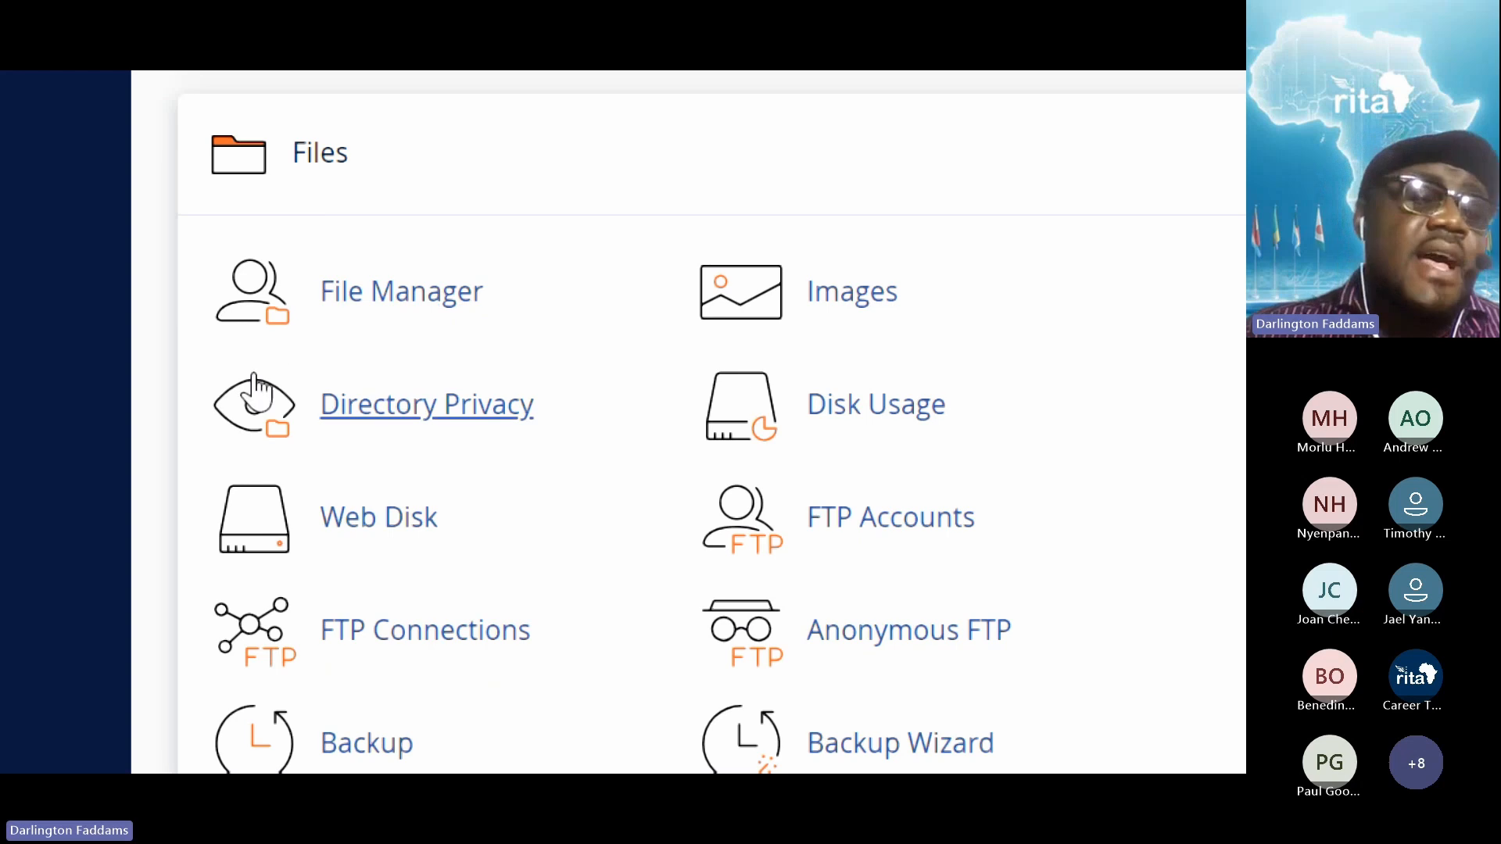
{"action": "scroll", "coordinate": [507, 142], "scroll_direction": "up", "scroll_amount": 1}
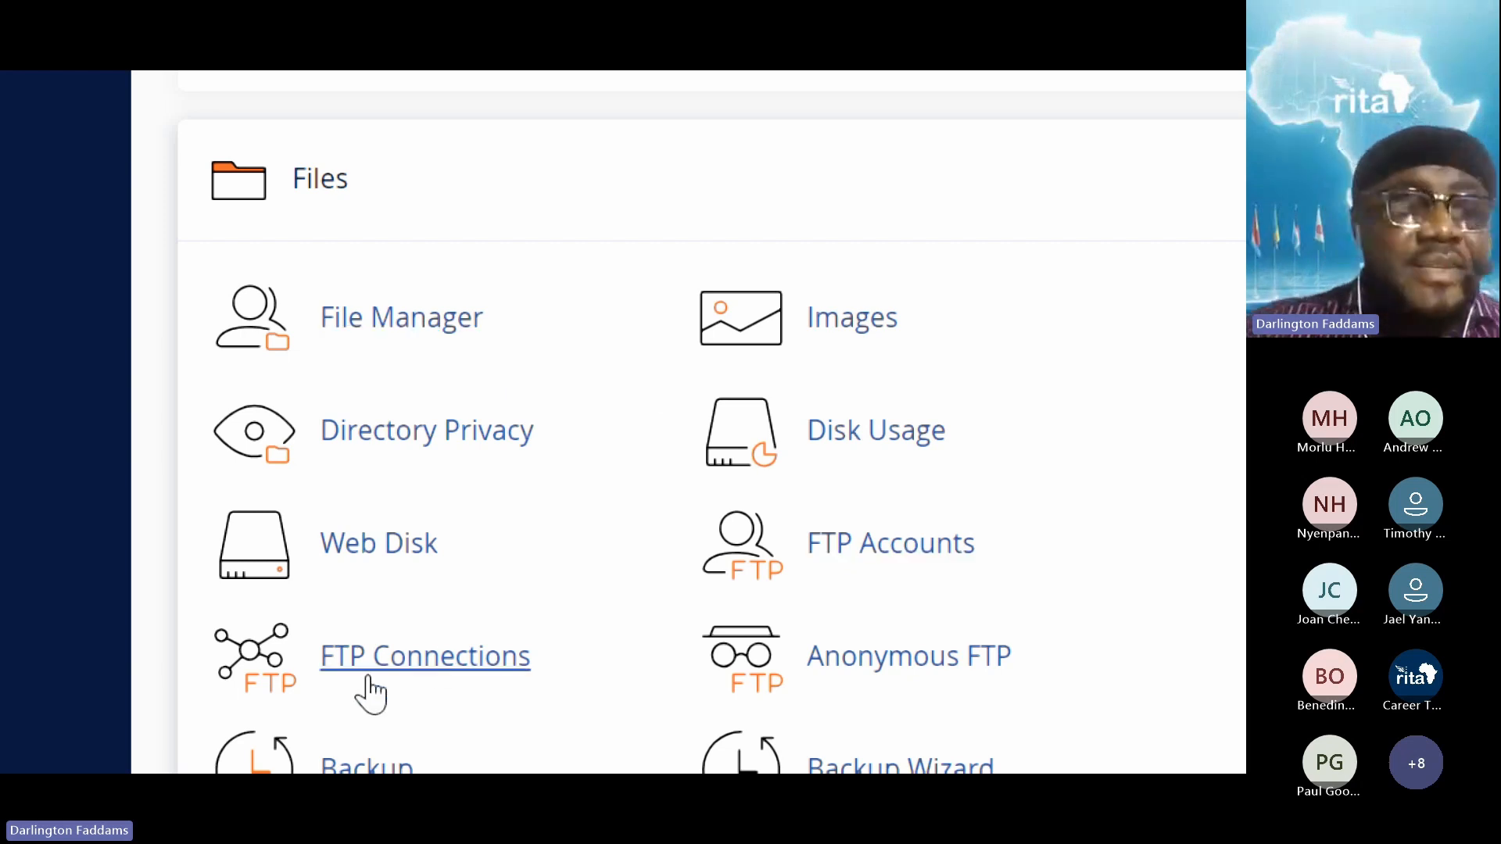
{"action": "scroll", "coordinate": [372, 696], "scroll_direction": "down", "scroll_amount": 5}
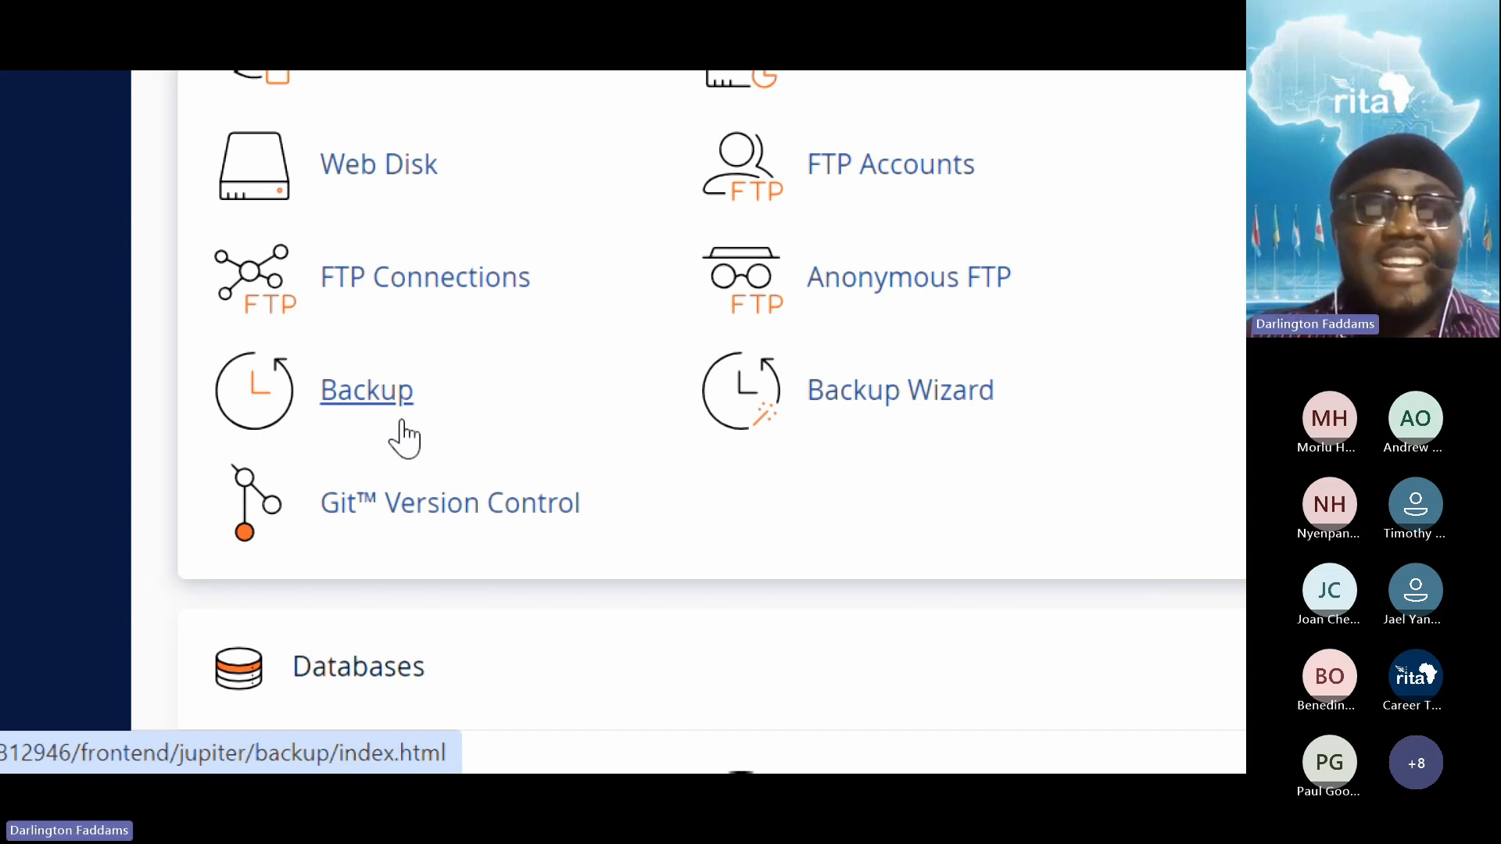
{"action": "scroll", "coordinate": [553, 607], "scroll_direction": "down", "scroll_amount": 5}
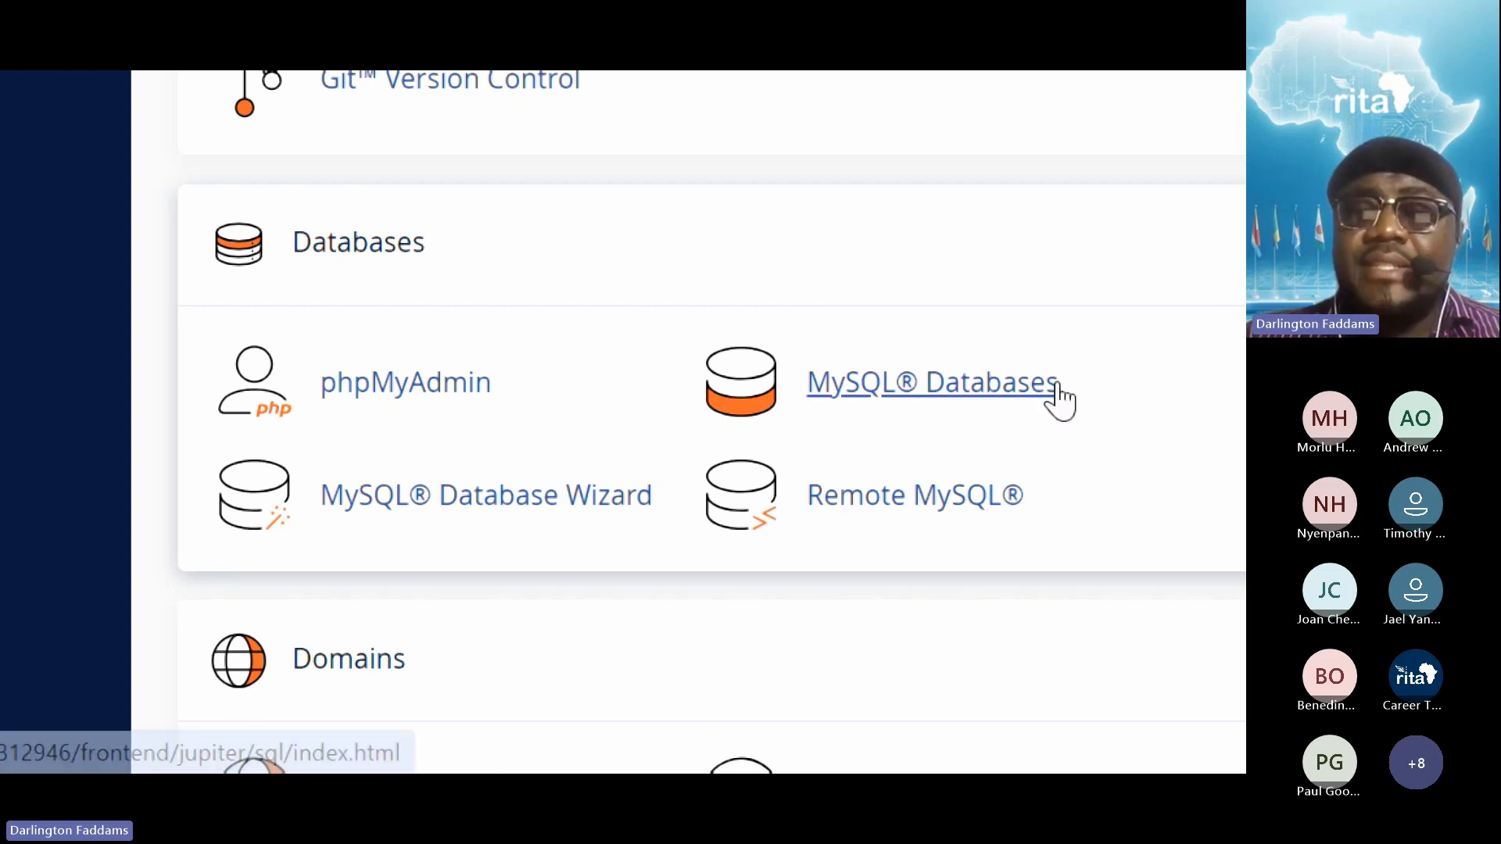
- Open MySQL Databases and enter adminDB as the new database name
{"action": "left_click", "coordinate": [847, 394]}
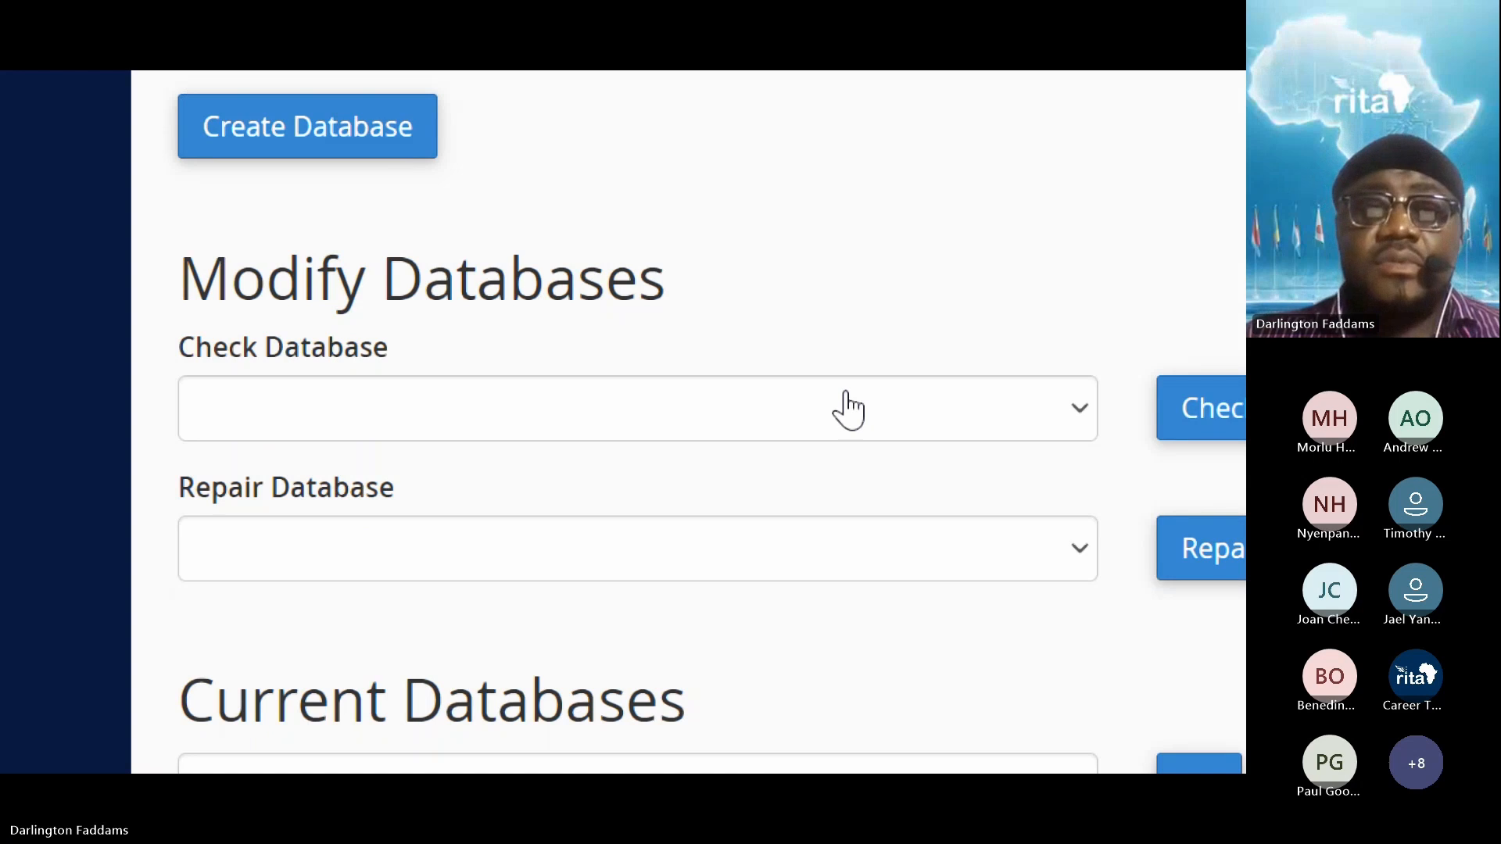
{"action": "scroll", "coordinate": [848, 408], "scroll_direction": "up", "scroll_amount": 2}
{"action": "scroll", "coordinate": [779, 135], "scroll_direction": "up", "scroll_amount": 3}
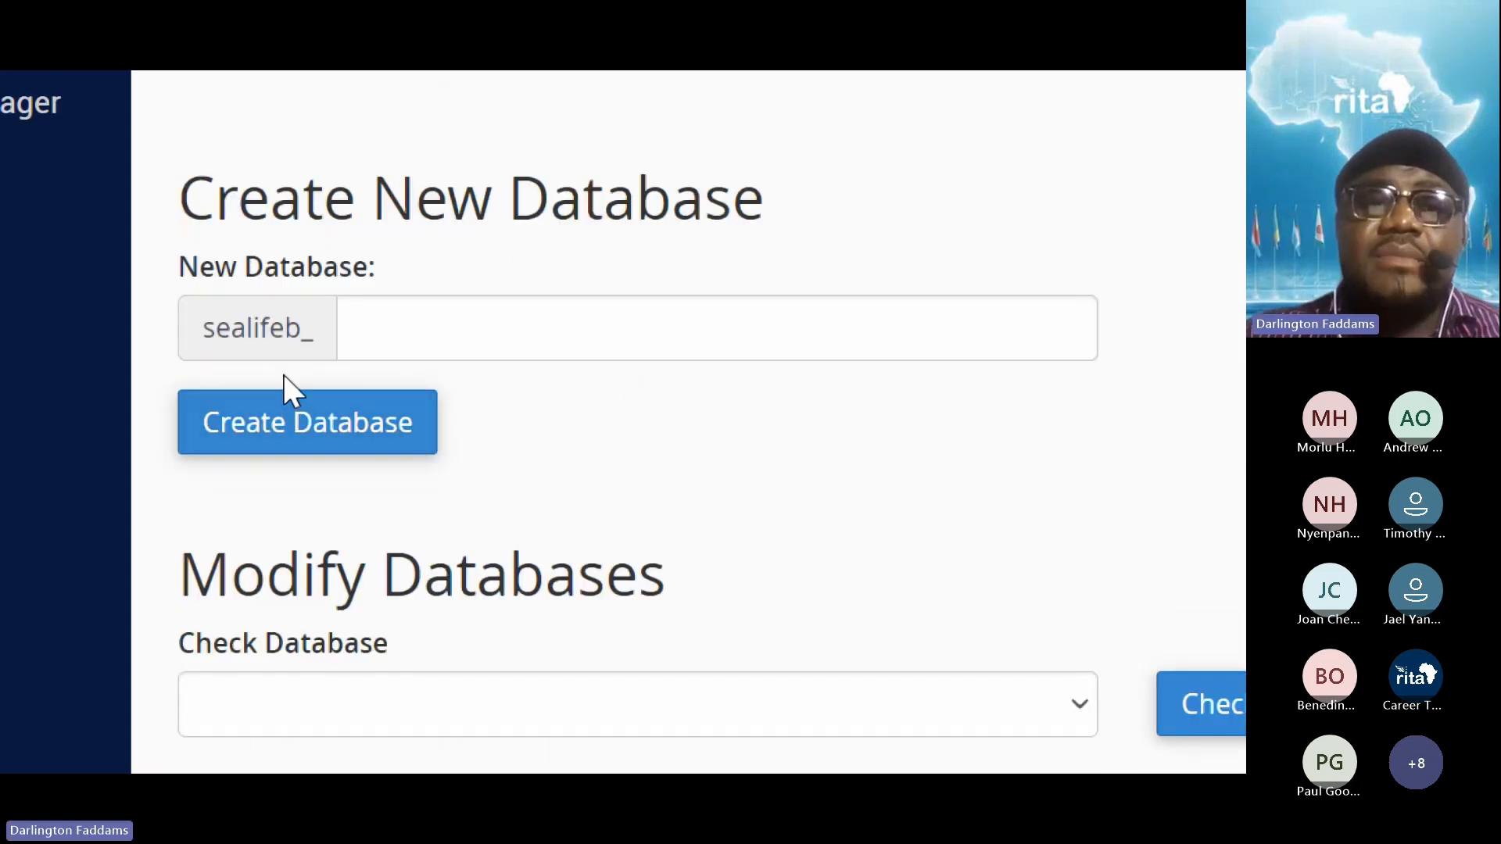
{"action": "left_click", "coordinate": [358, 332]}
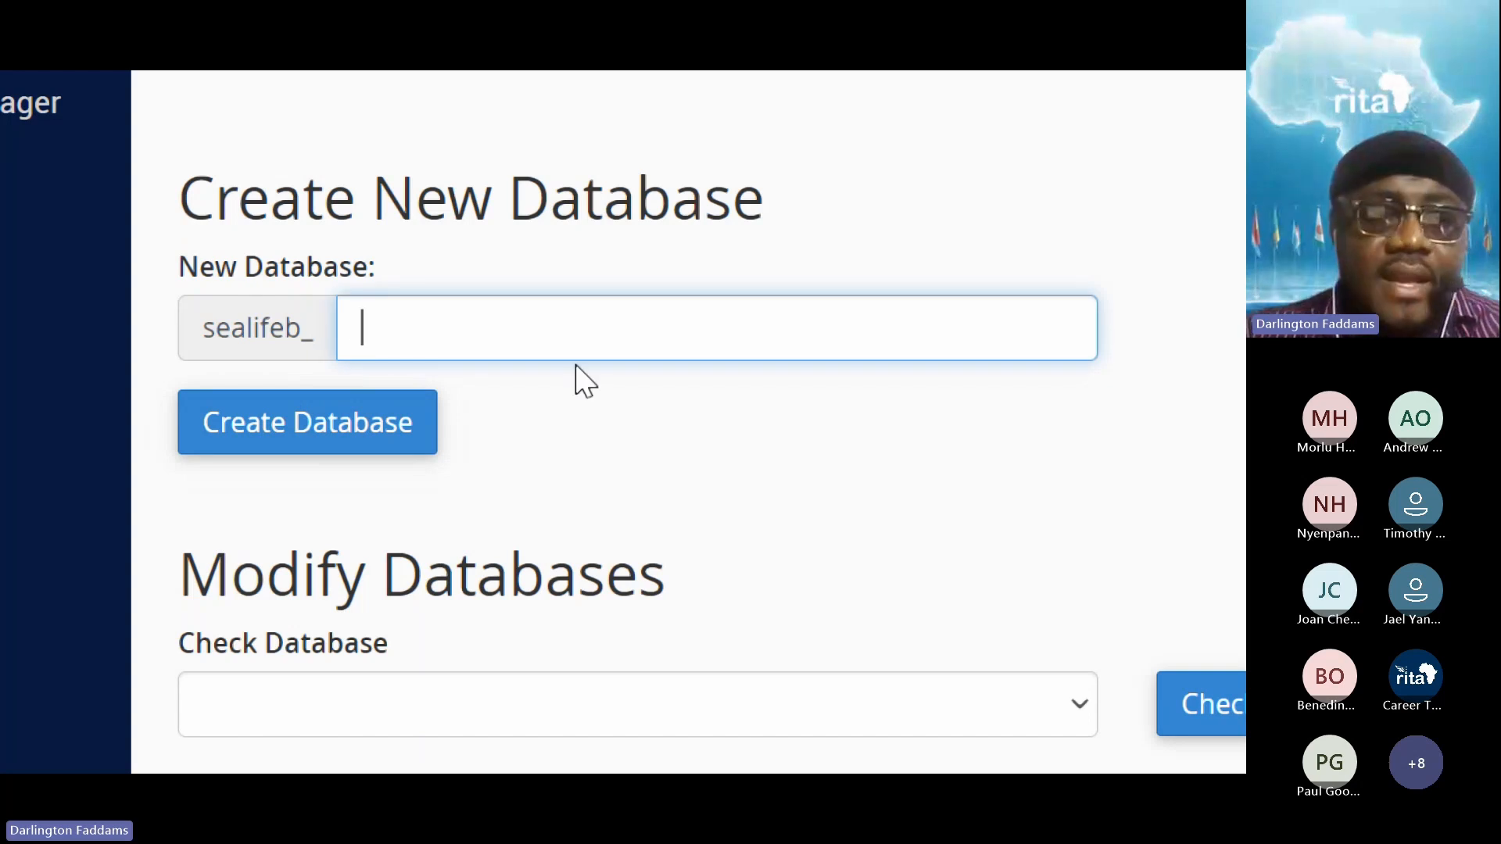
{"action": "type", "text": "adminDB"}
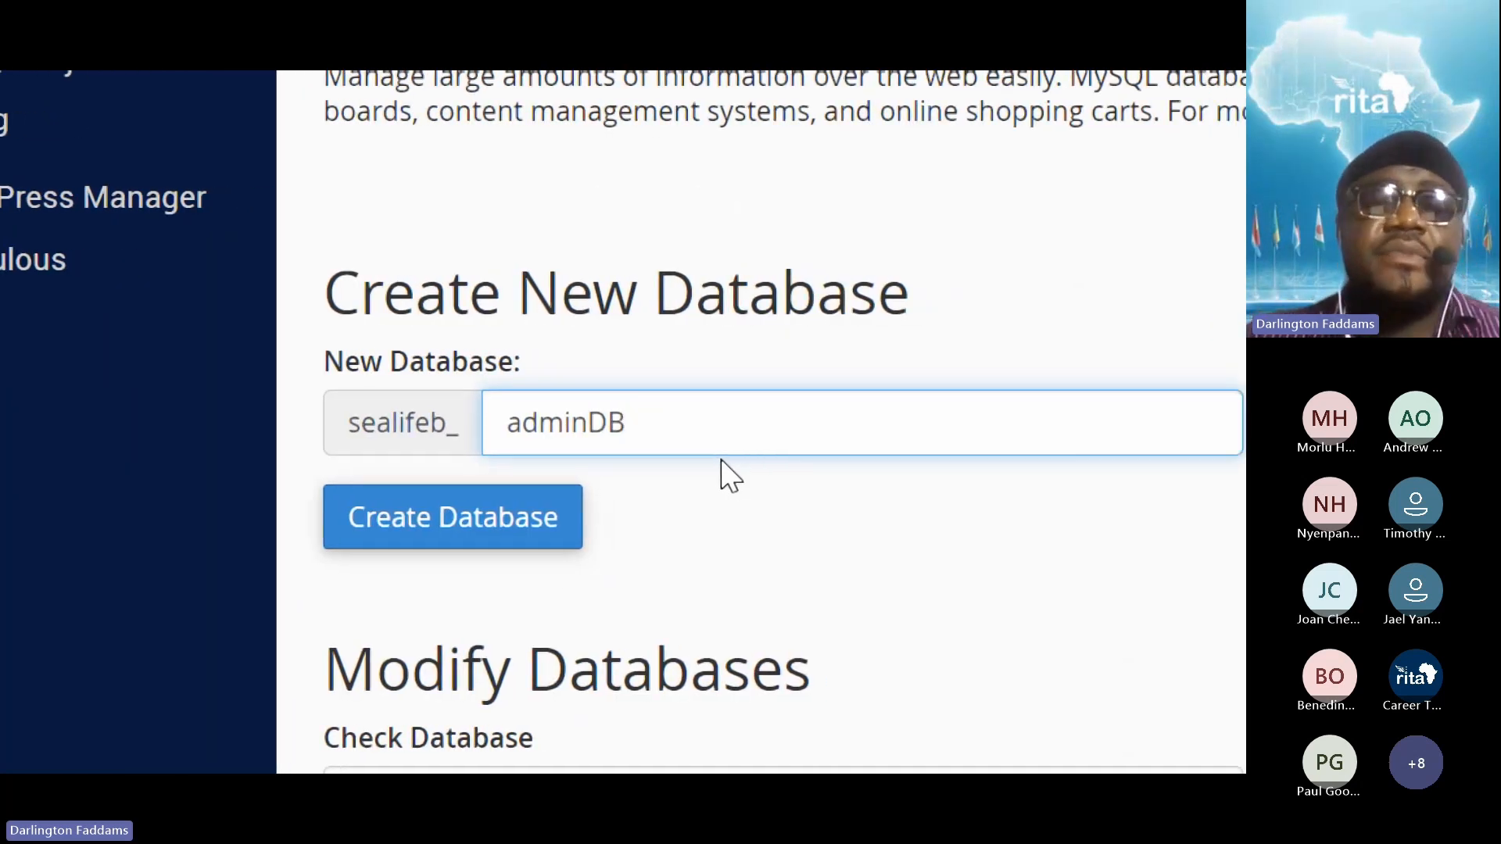
{"action": "left_click_drag", "start_coordinate": [630, 422], "coordinate": [321, 433]}
{"action": "left_click", "coordinate": [704, 358]}
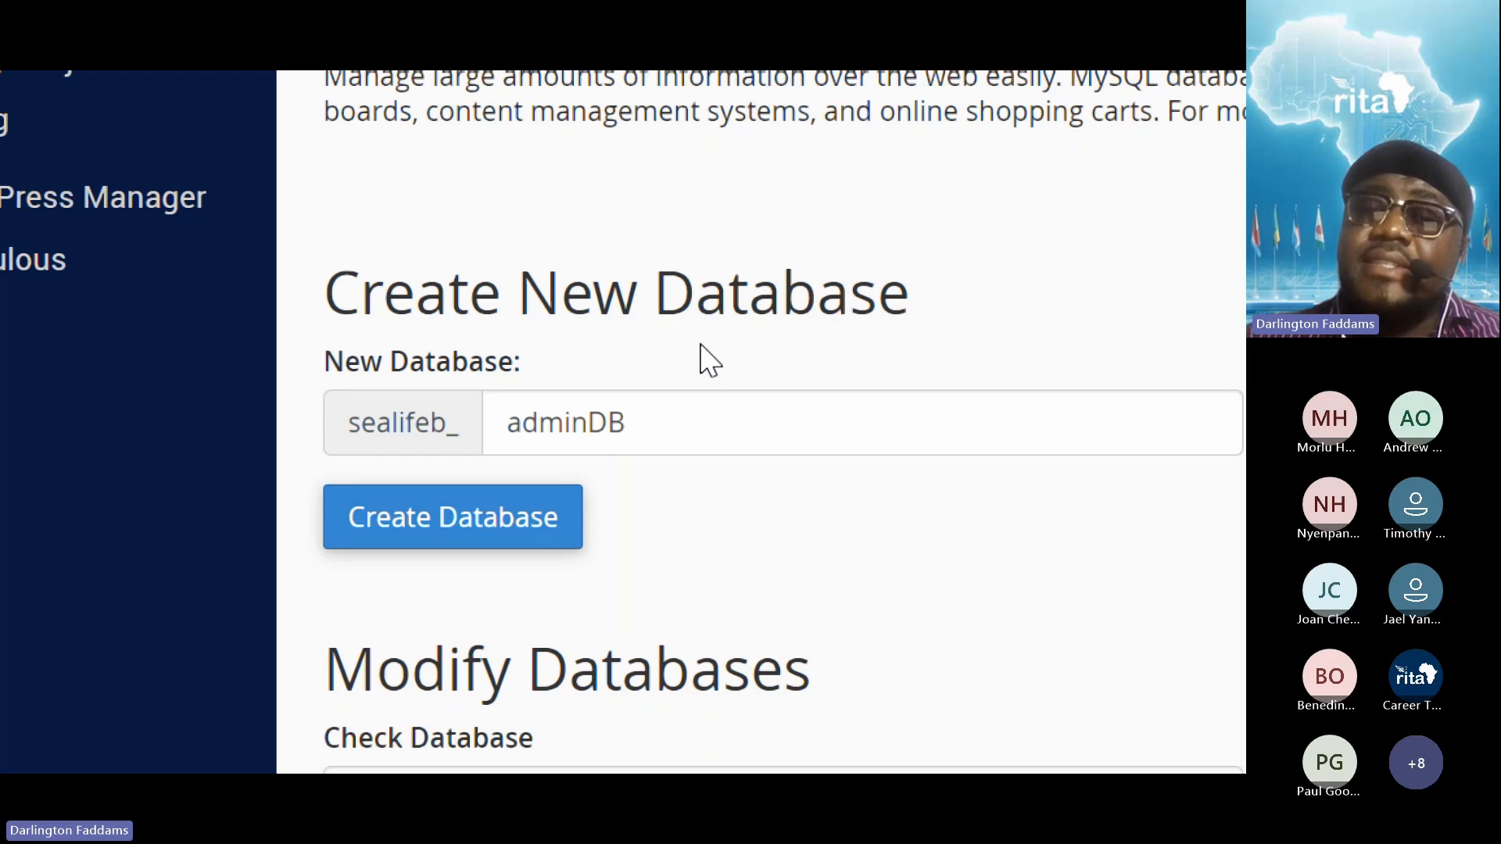
- Generate a strong password for a new MySQL user, confirm it has been copied, and apply it to the password fields
{"action": "scroll", "coordinate": [701, 347], "scroll_direction": "down", "scroll_amount": 10}
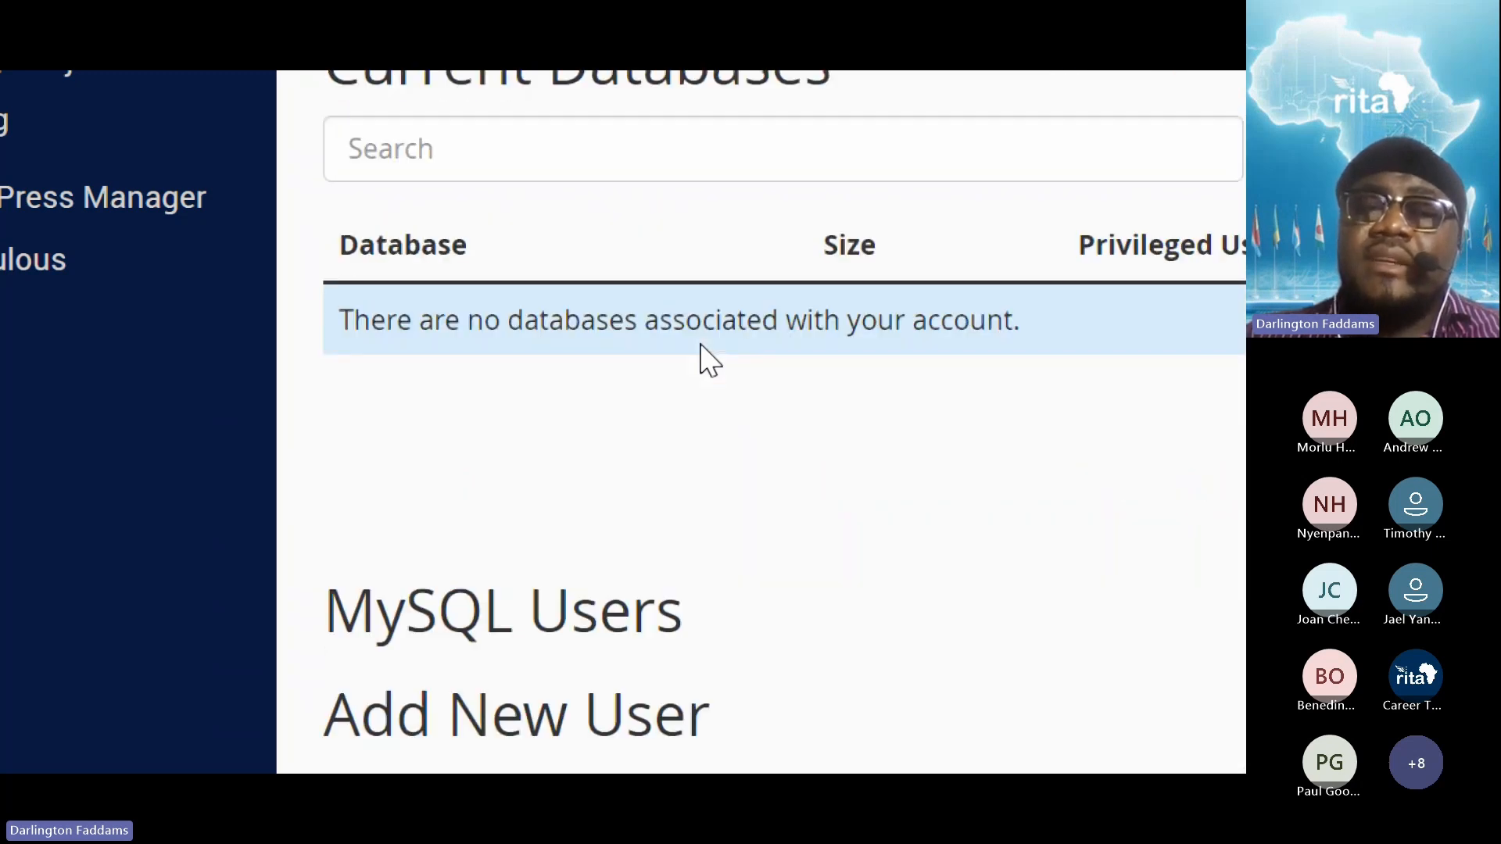
{"action": "scroll", "coordinate": [702, 360], "scroll_direction": "down", "scroll_amount": 5}
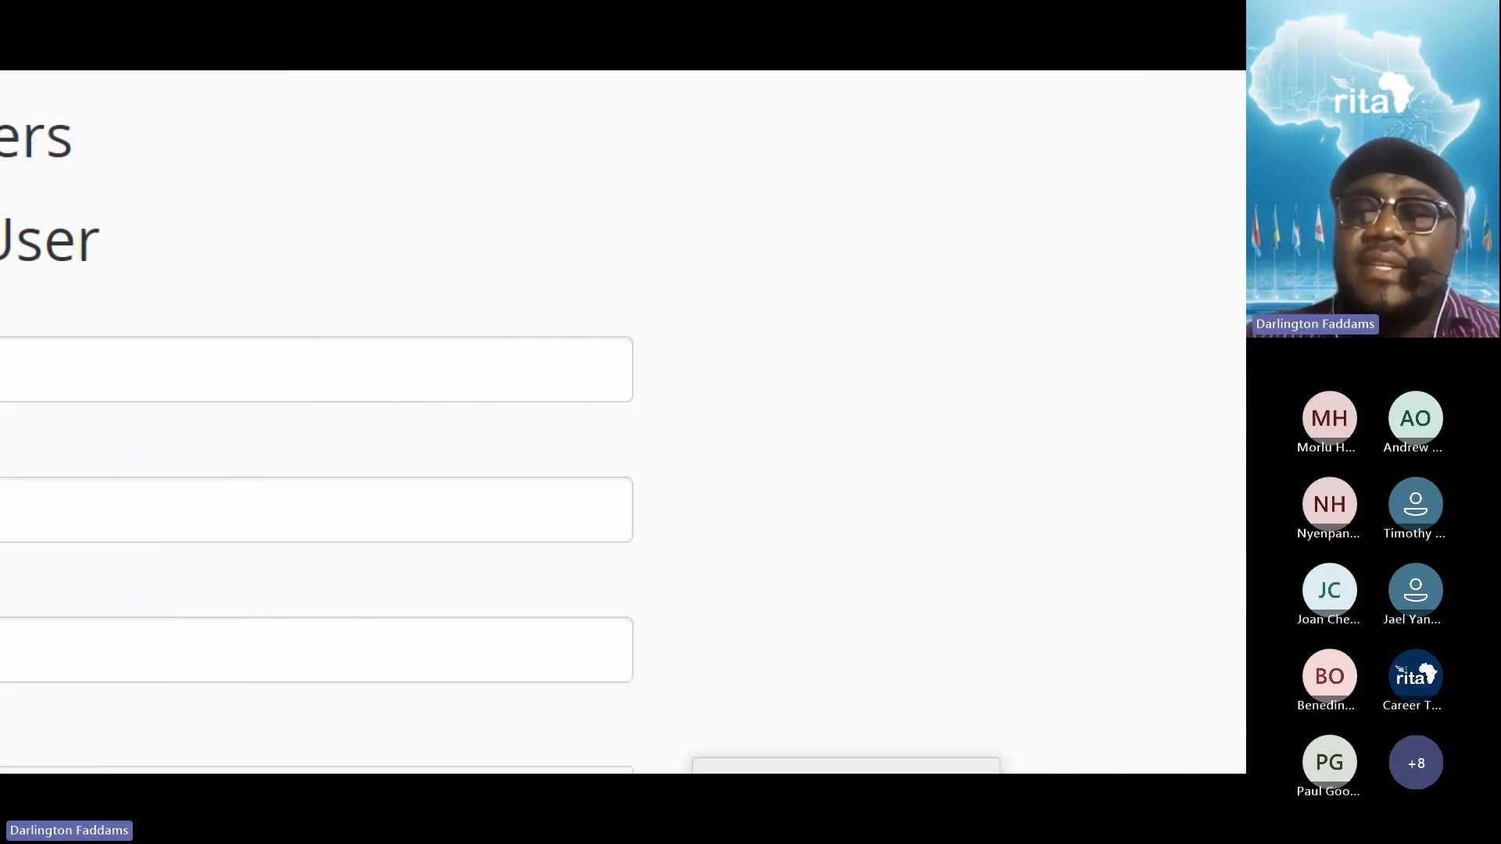
{"action": "left_click", "coordinate": [724, 625]}
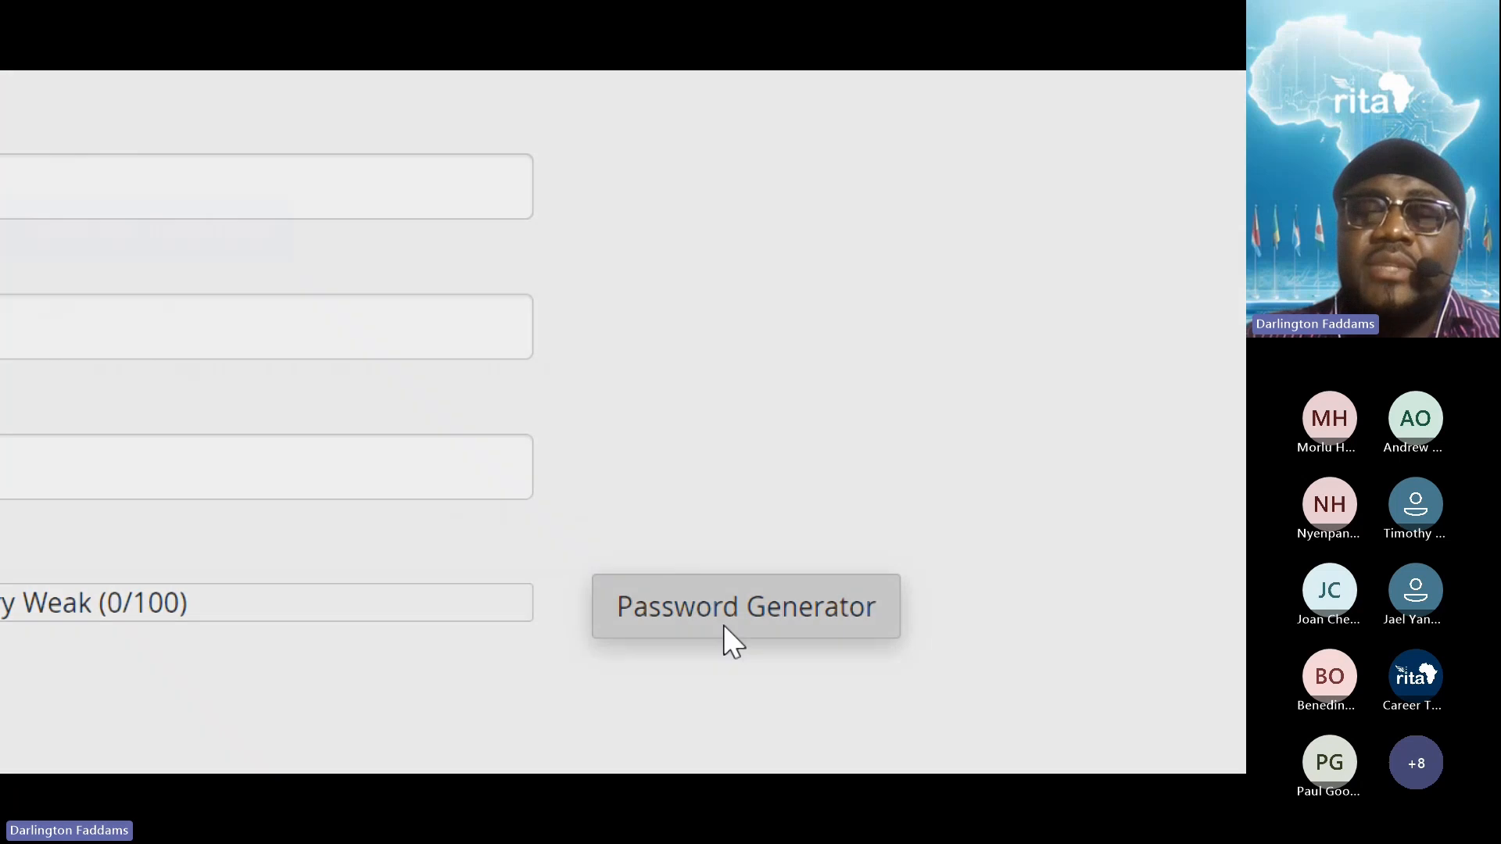
{"action": "left_click", "coordinate": [389, 403]}
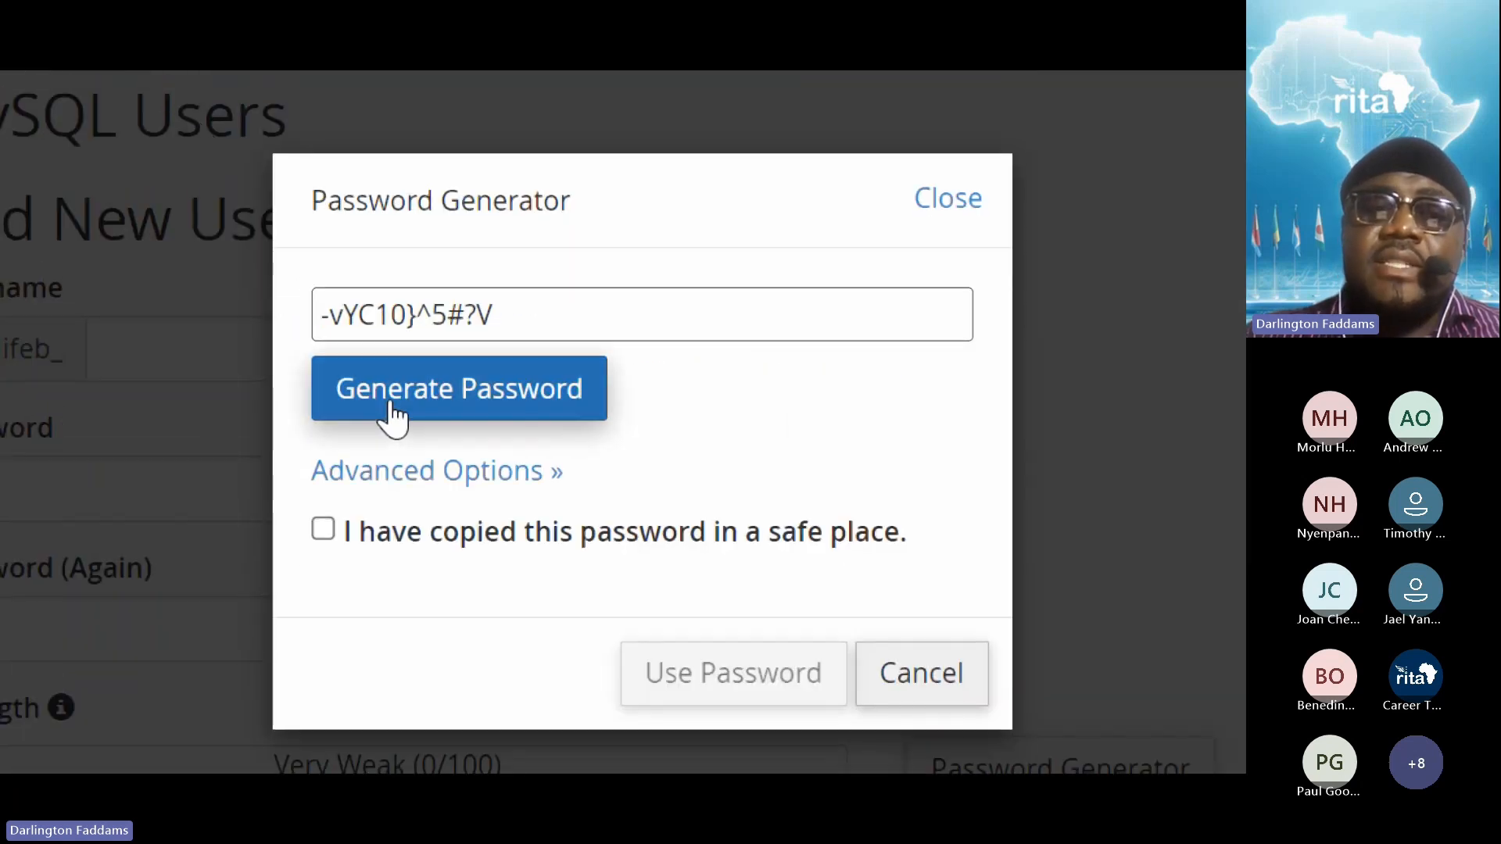
{"action": "left_click", "coordinate": [390, 403]}
{"action": "left_click", "coordinate": [390, 403]}
{"action": "left_click", "coordinate": [389, 403]}
{"action": "left_click", "coordinate": [390, 403]}
{"action": "left_click", "coordinate": [389, 404]}
{"action": "left_click", "coordinate": [389, 403]}
{"action": "left_click", "coordinate": [389, 403]}
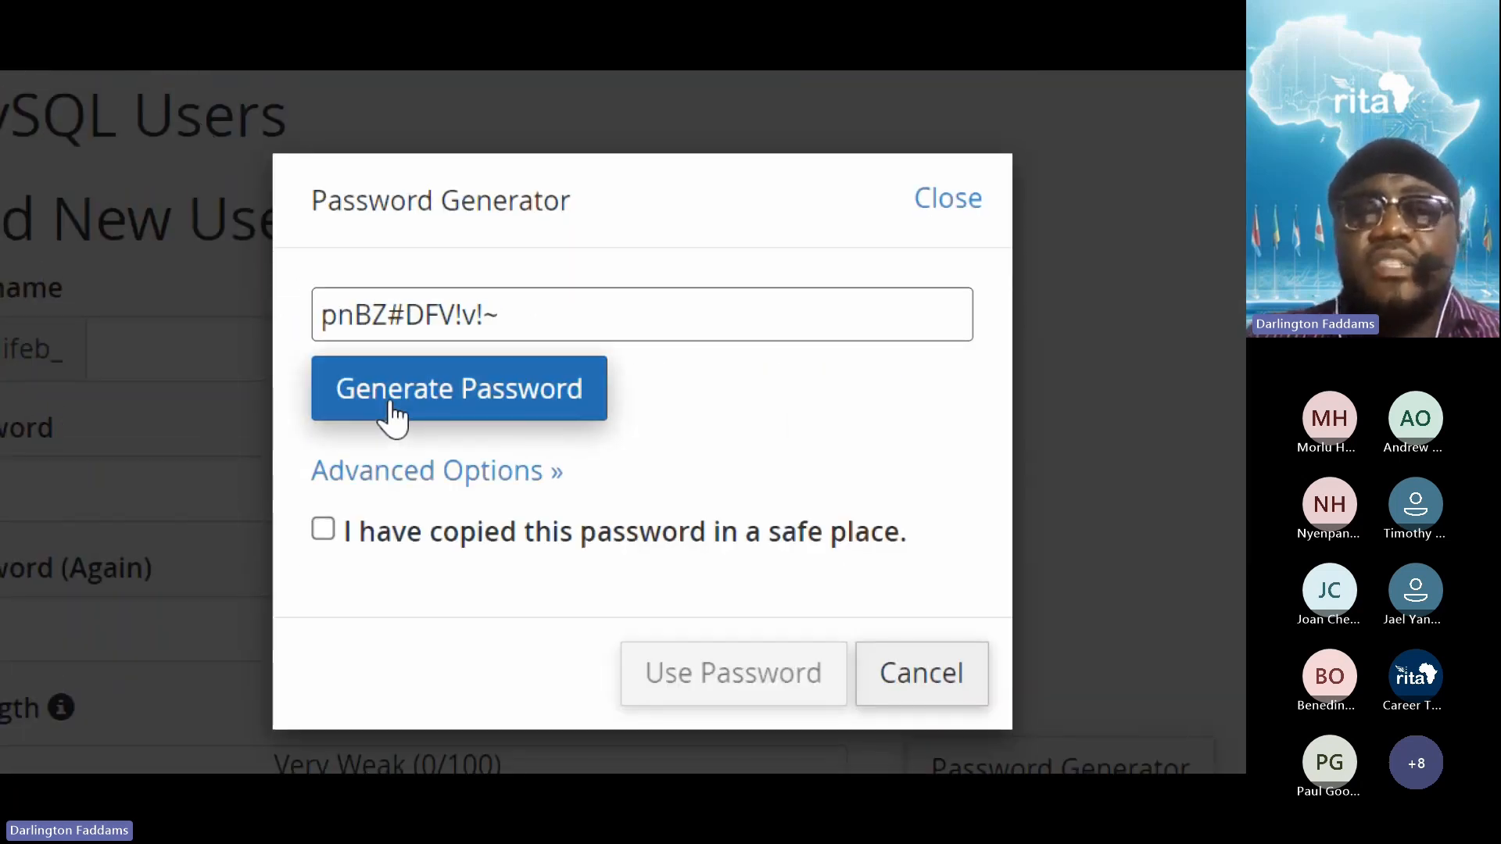
{"action": "left_click", "coordinate": [390, 404]}
{"action": "left_click", "coordinate": [390, 403]}
{"action": "left_click", "coordinate": [393, 414]}
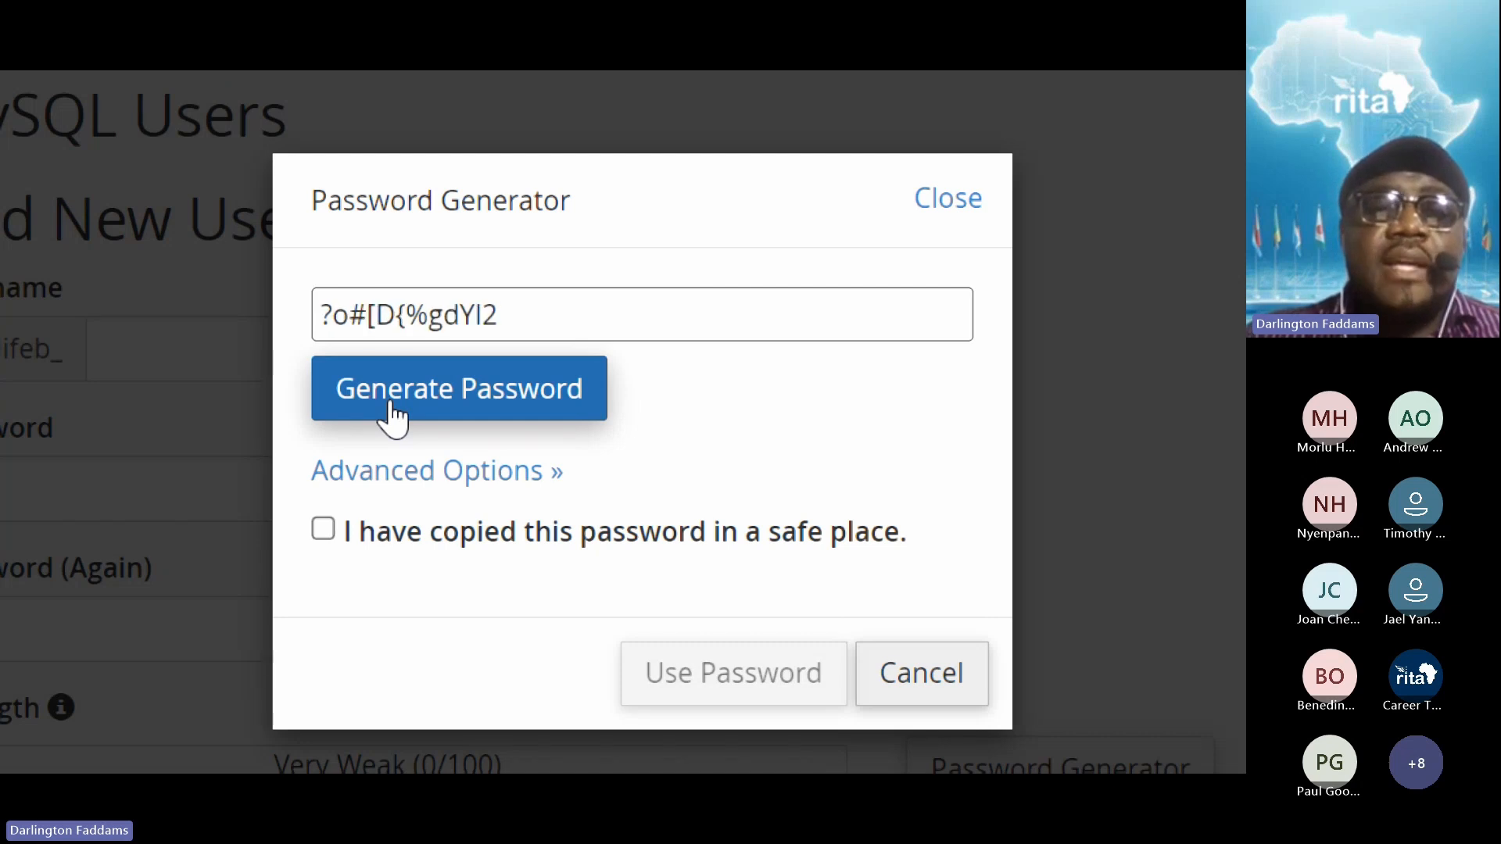
{"action": "left_click", "coordinate": [393, 414]}
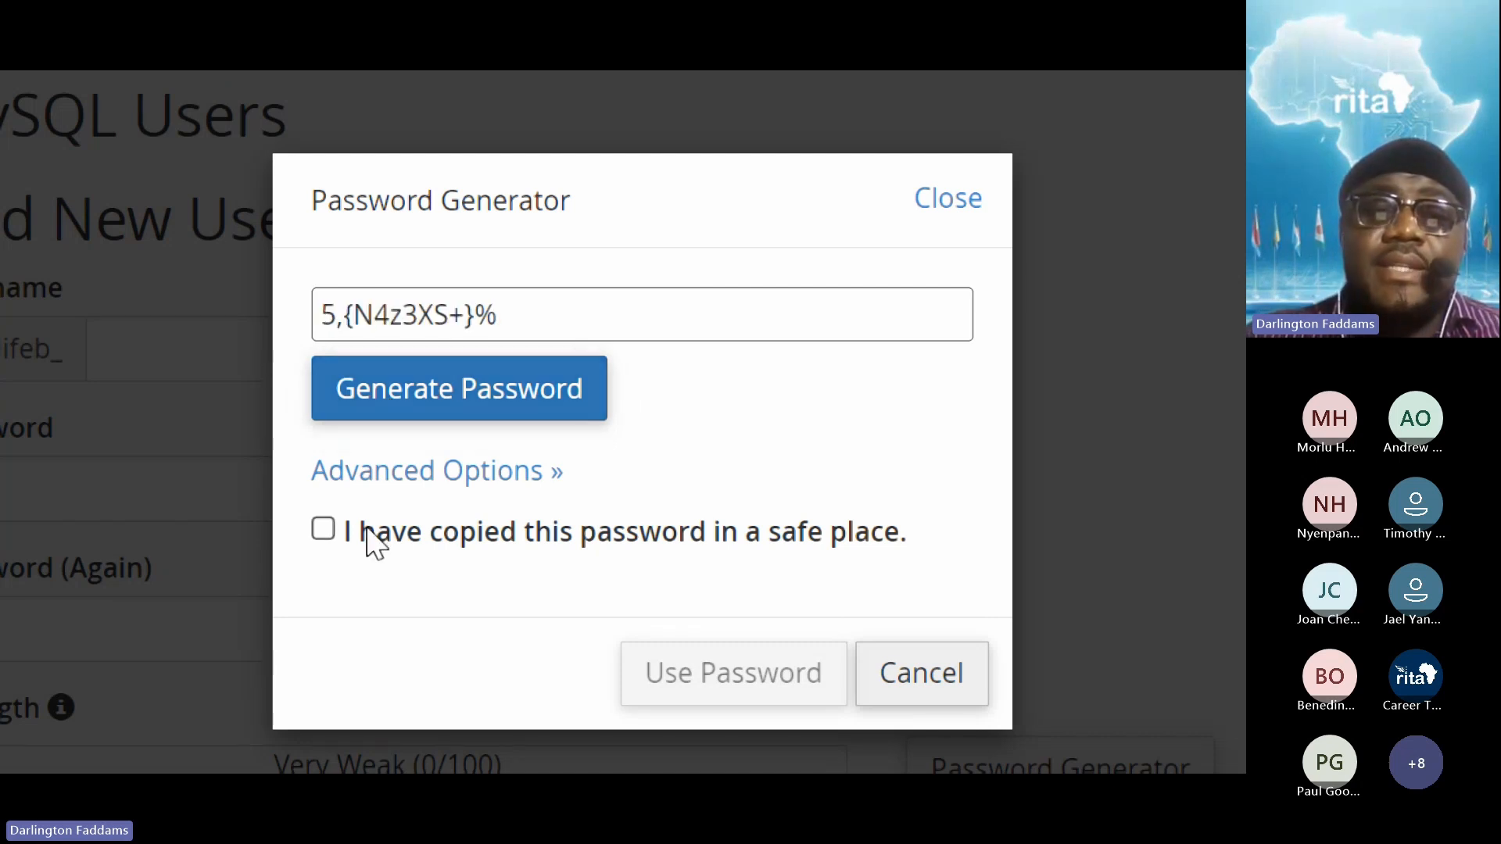
{"action": "left_click", "coordinate": [335, 535]}
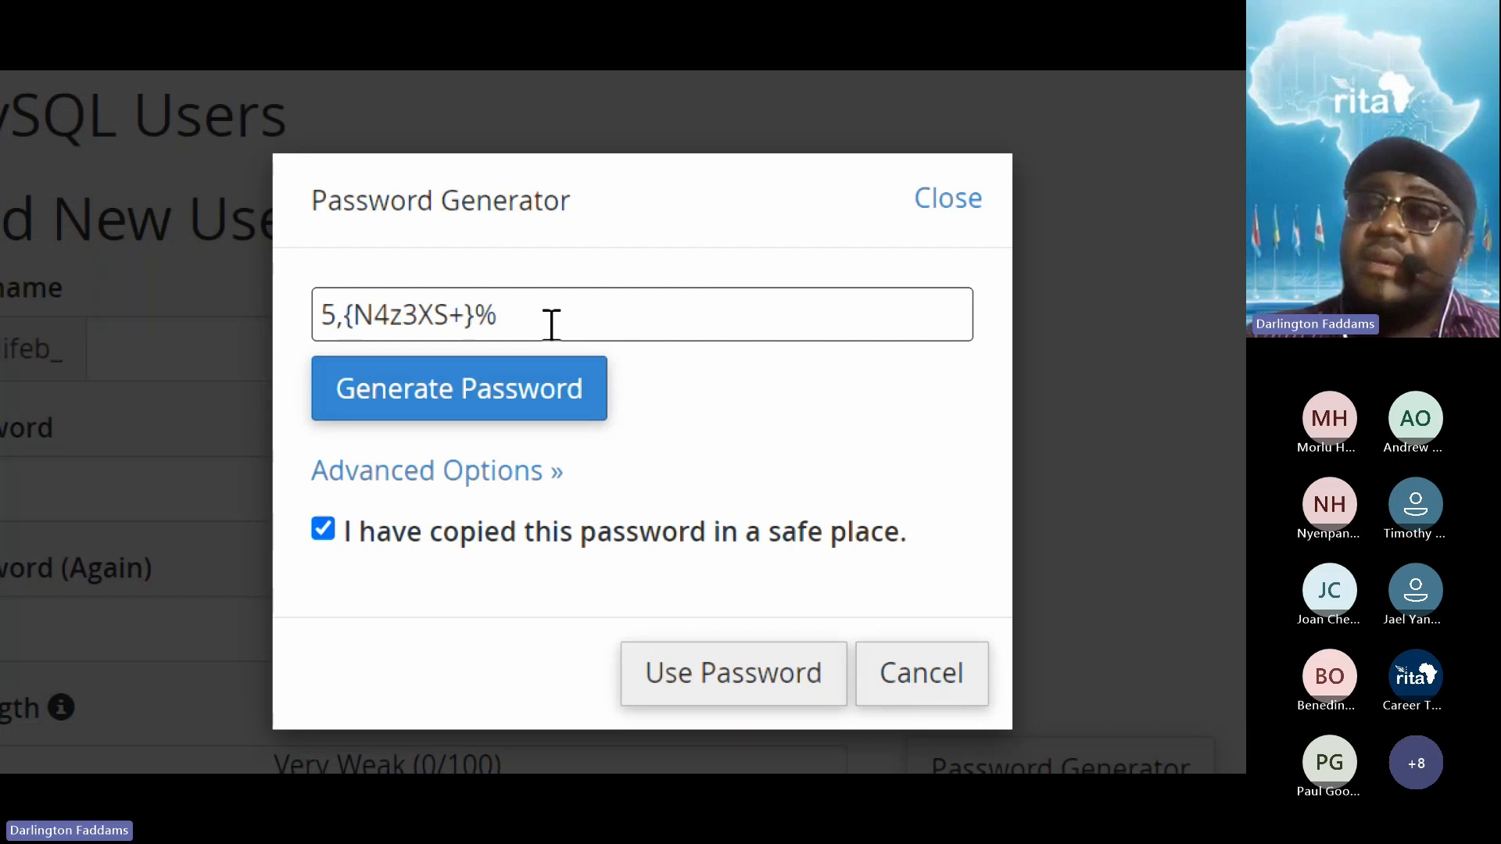
{"action": "left_click", "coordinate": [669, 666]}
- Scroll through the MySQL Databases page to review the new user form and current databases and users
{"action": "scroll", "coordinate": [33, 596], "scroll_direction": "down", "scroll_amount": 2}
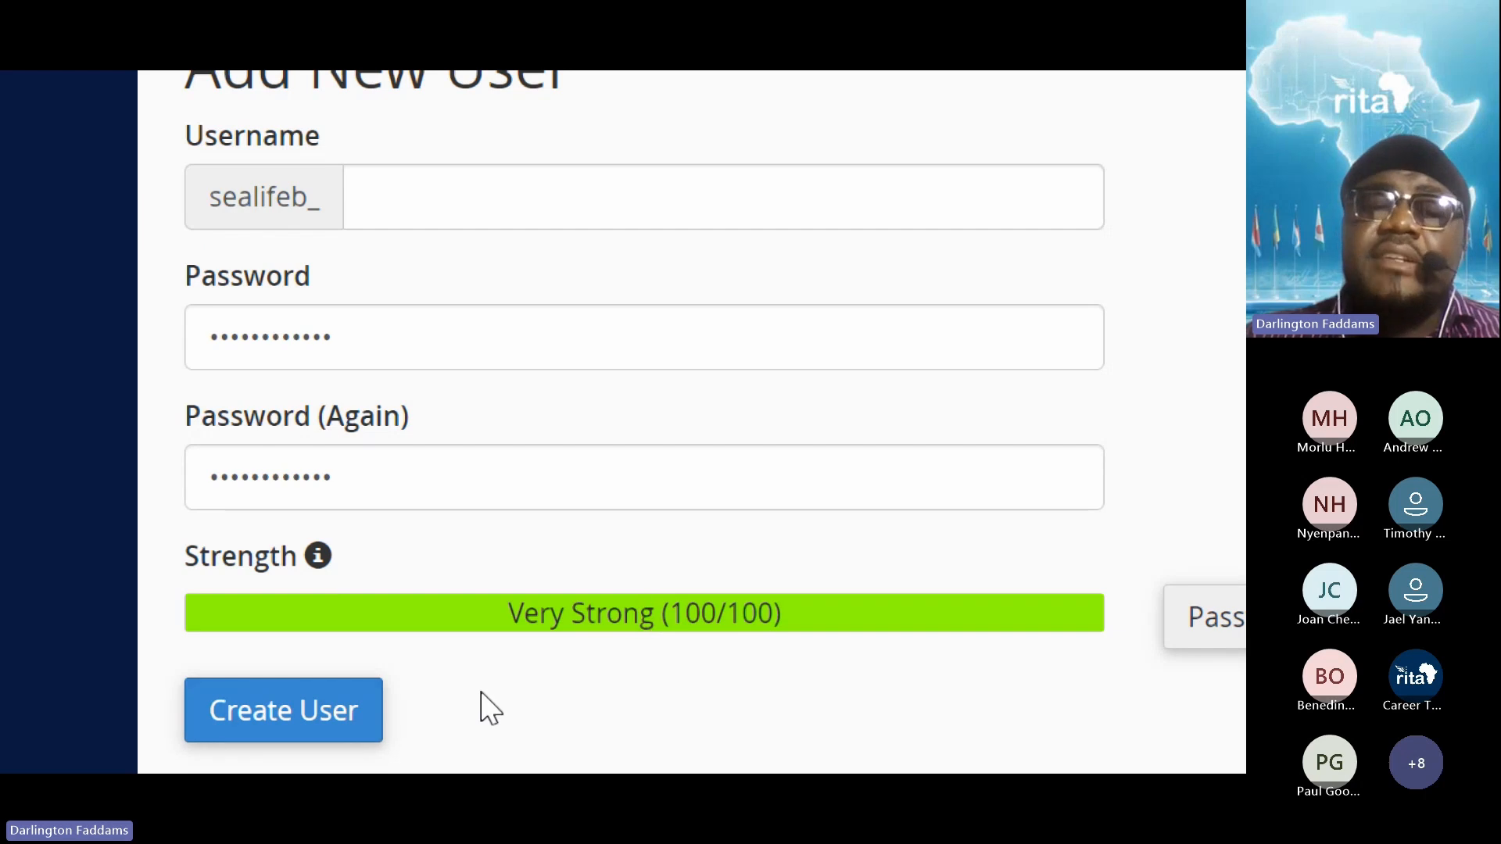
{"action": "scroll", "coordinate": [483, 707], "scroll_direction": "down", "scroll_amount": 3}
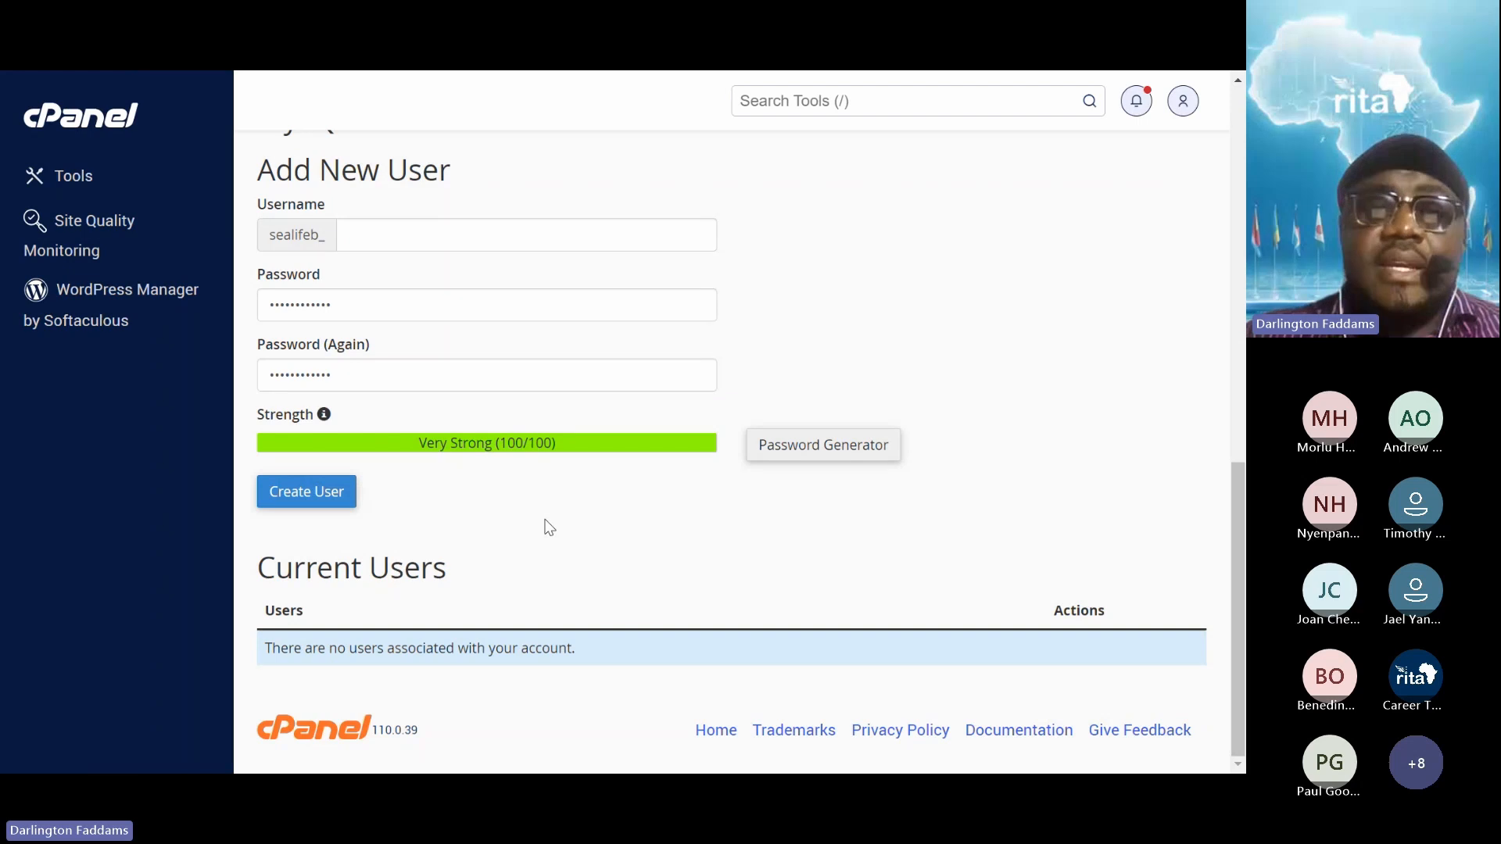
{"action": "scroll", "coordinate": [548, 528], "scroll_direction": "up", "scroll_amount": 6}
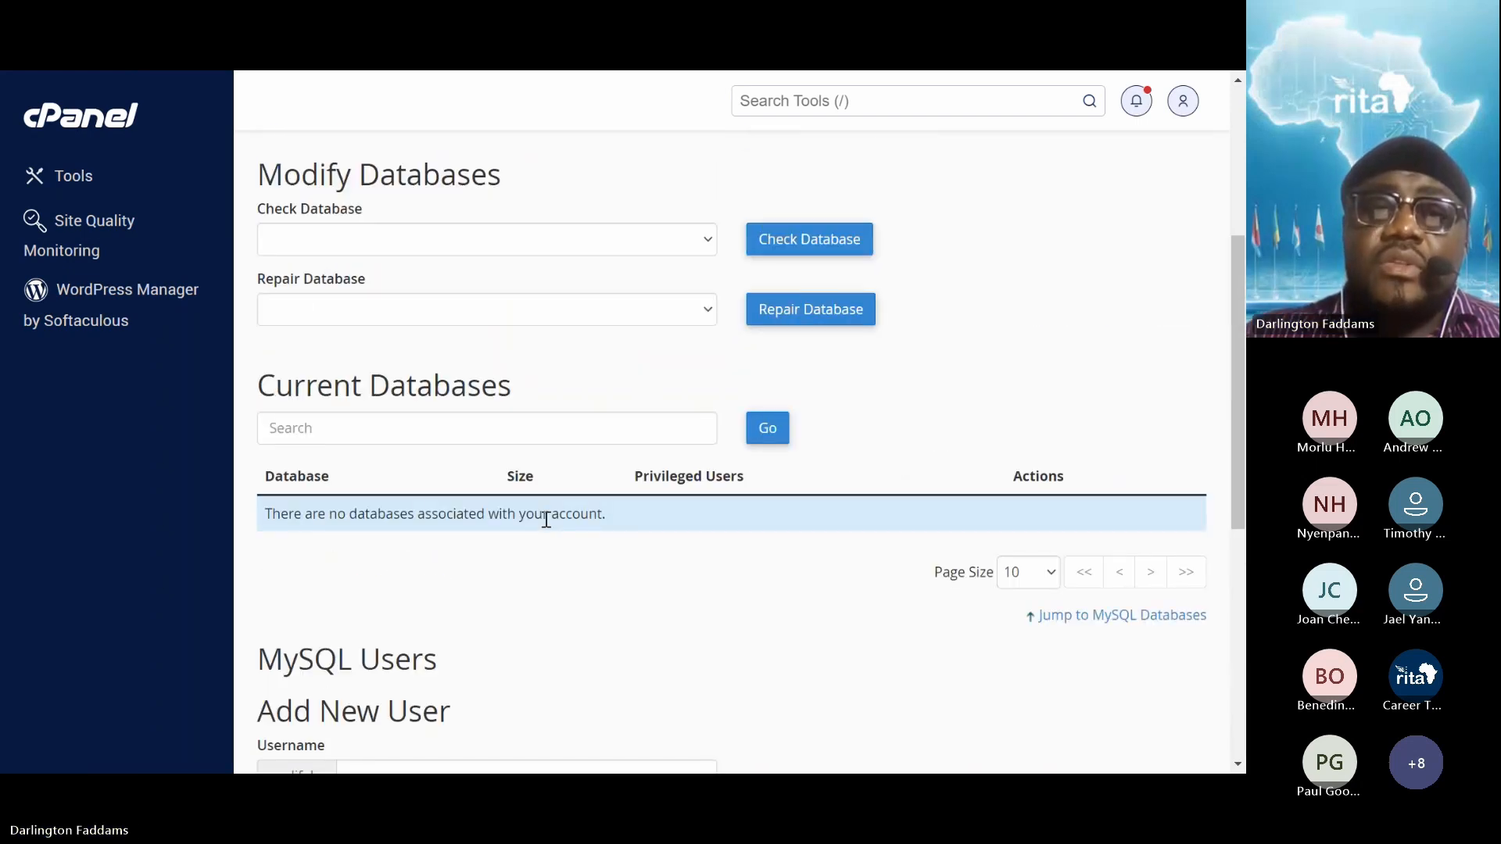
{"action": "scroll", "coordinate": [546, 520], "scroll_direction": "down", "scroll_amount": 6}
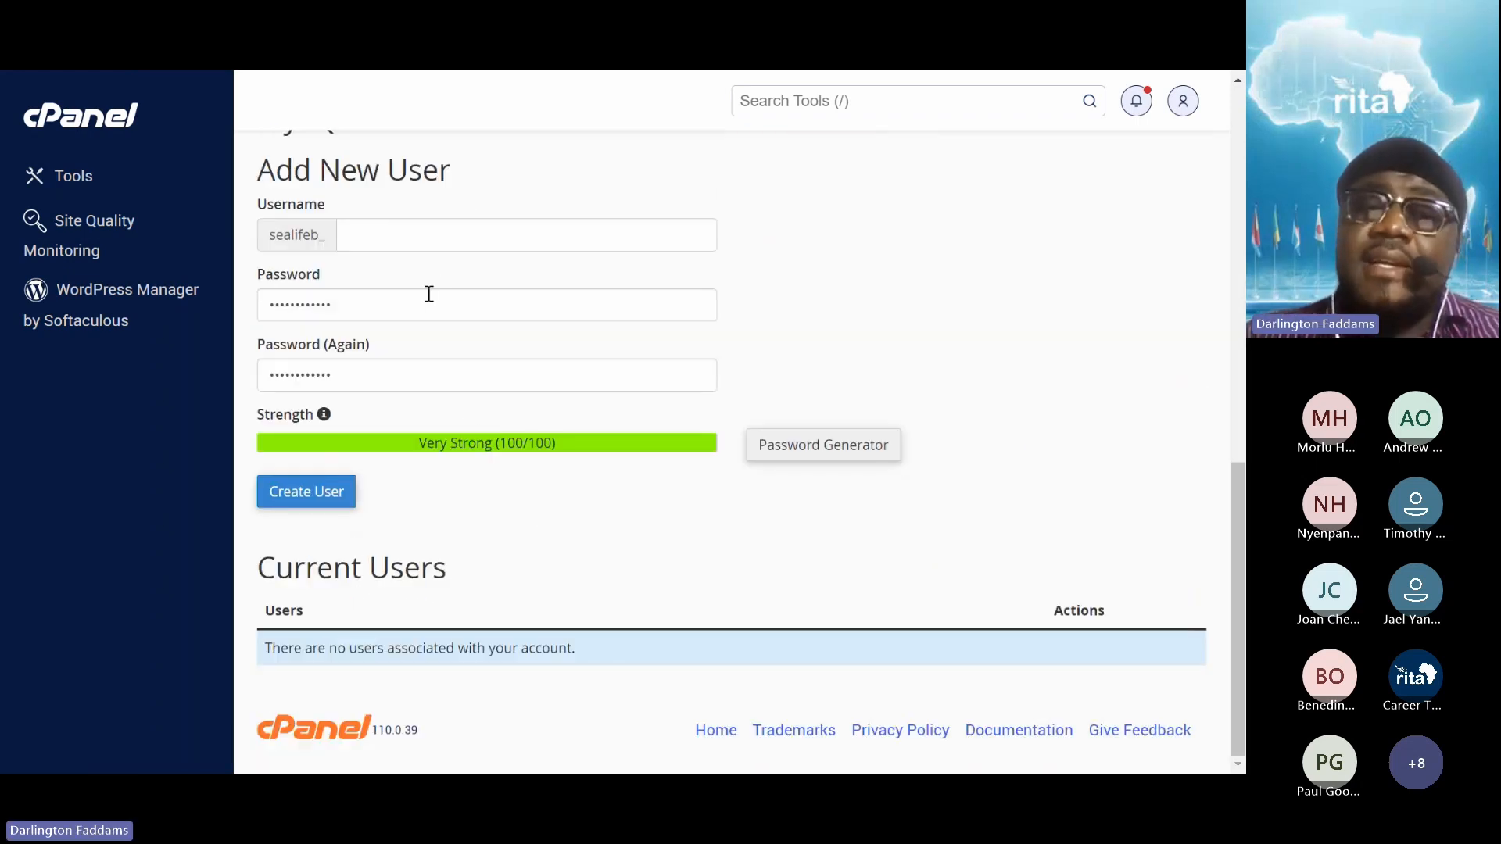
{"action": "scroll", "coordinate": [471, 482], "scroll_direction": "up", "scroll_amount": 1}
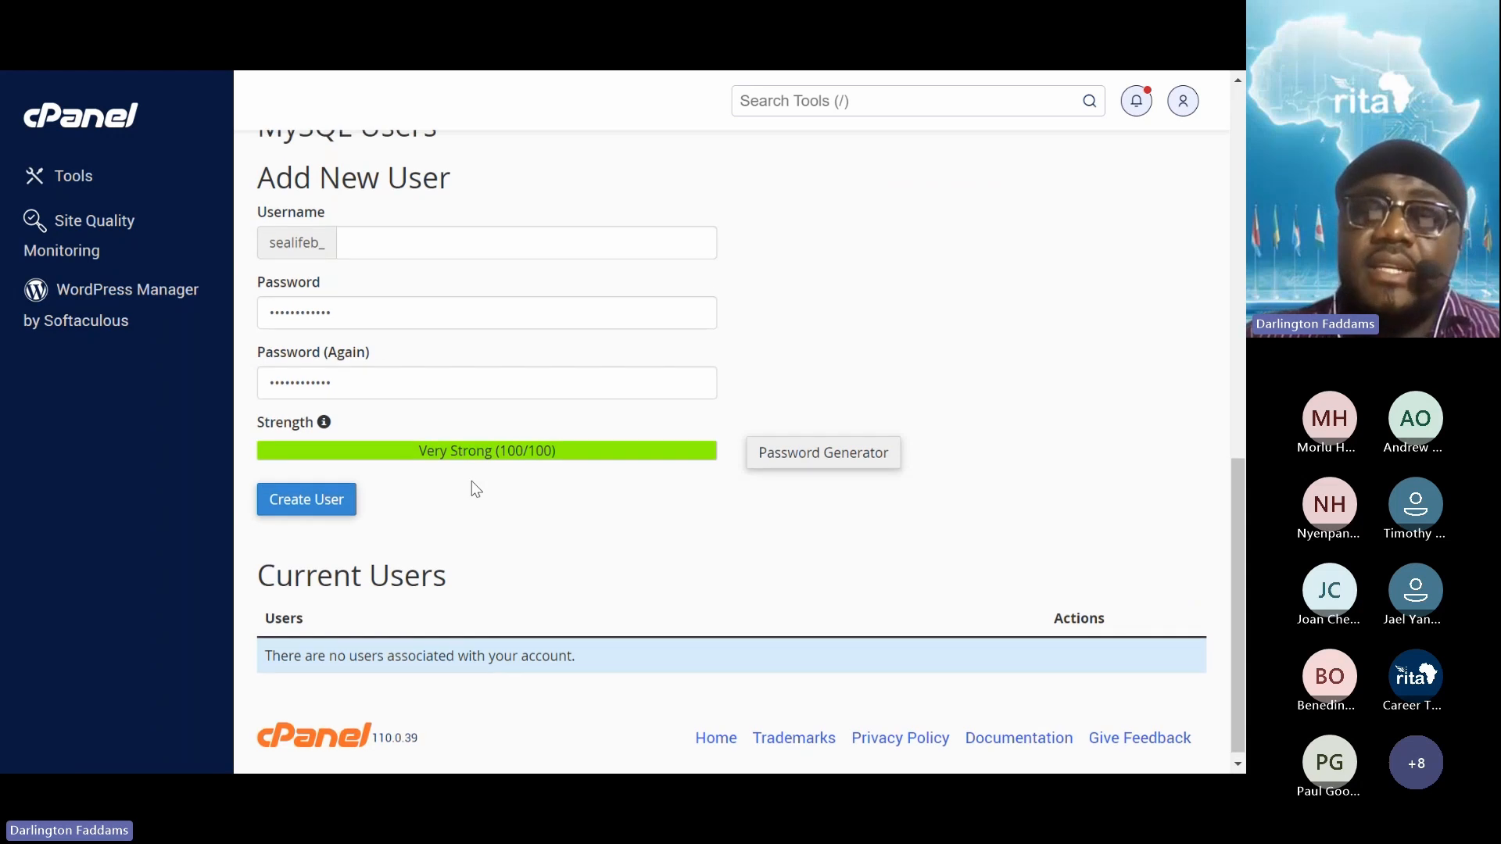
{"action": "scroll", "coordinate": [405, 651], "scroll_direction": "down", "scroll_amount": 1}
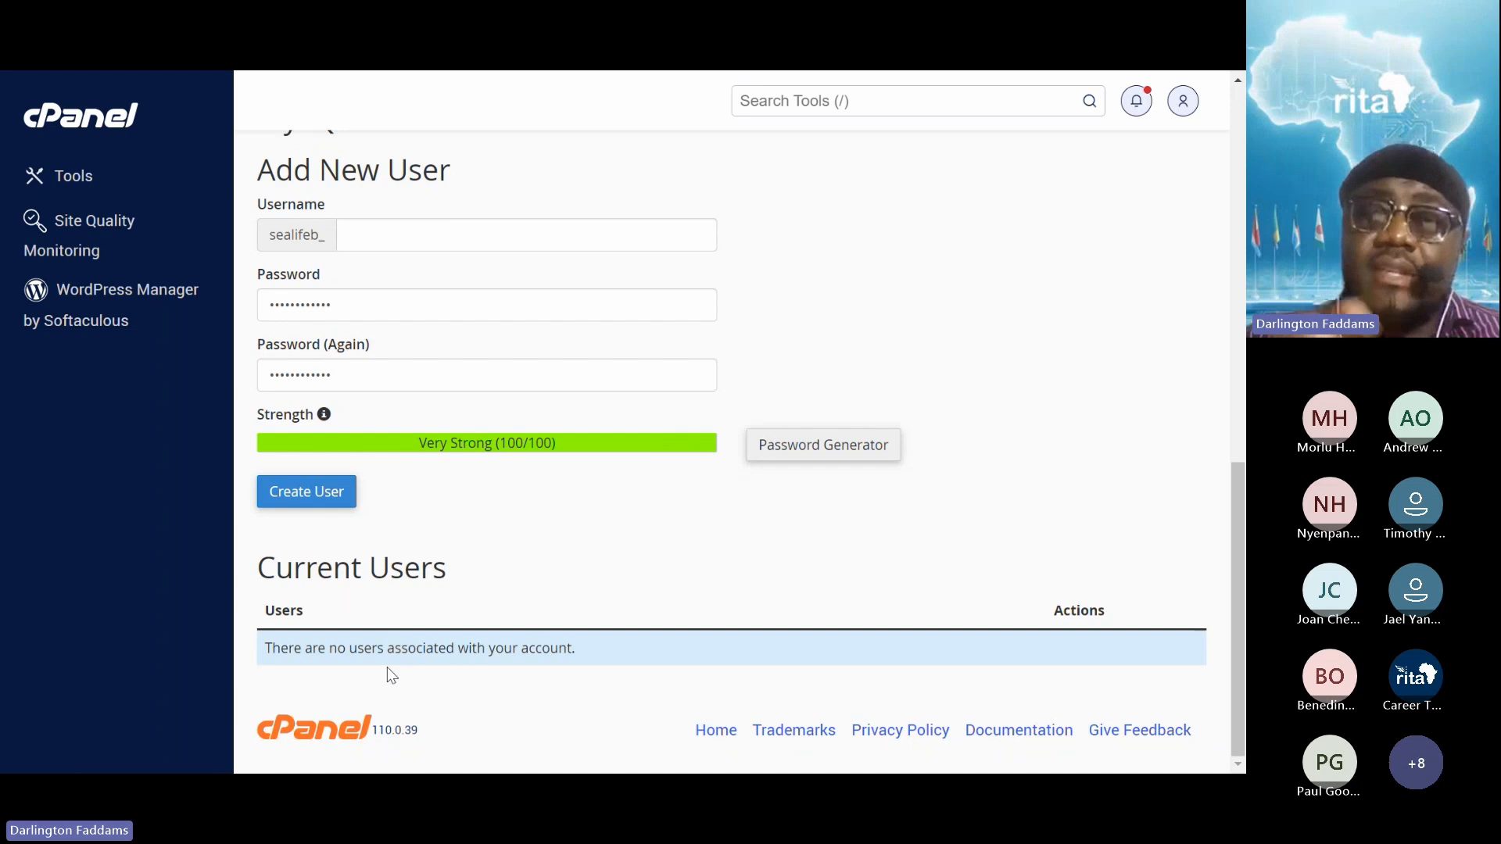
{"action": "scroll", "coordinate": [391, 676], "scroll_direction": "up", "scroll_amount": 12}
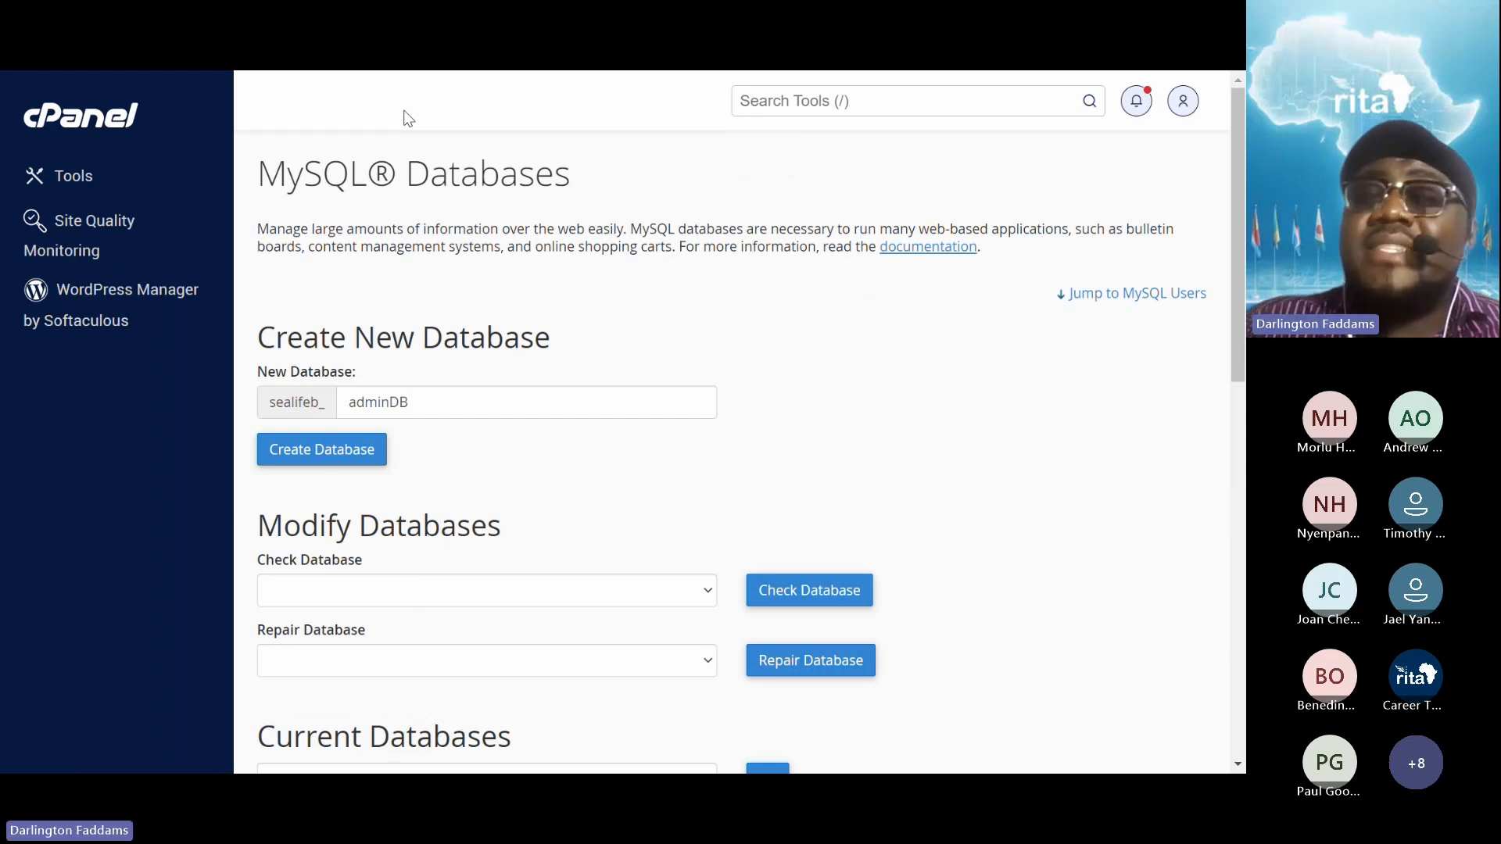
- Return to the cPanel home page and locate the Databases section
{"action": "left_click", "coordinate": [129, 129]}
{"action": "scroll", "coordinate": [503, 446], "scroll_direction": "down", "scroll_amount": 8}
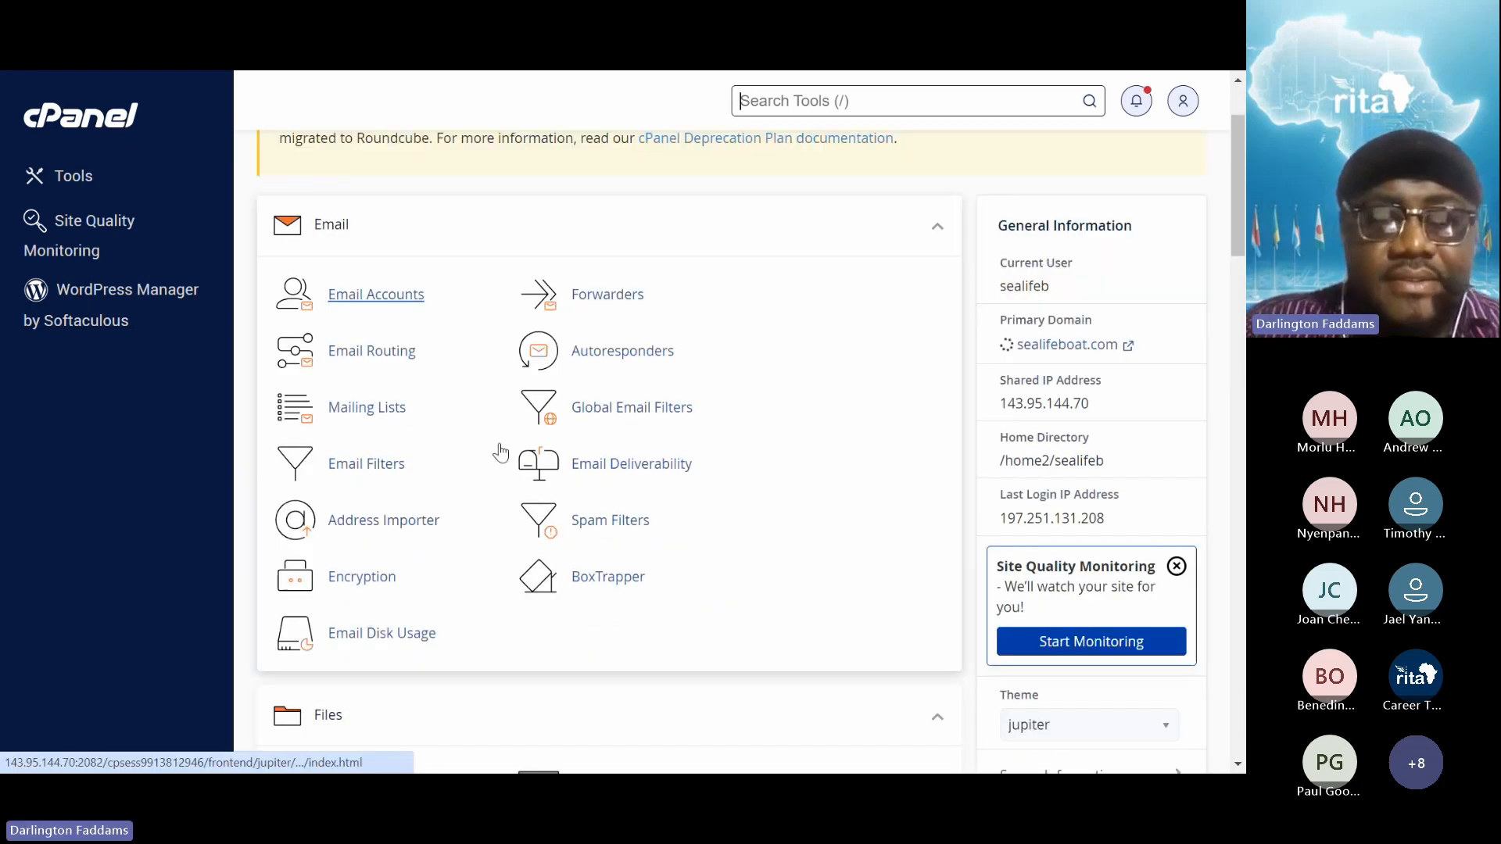
{"action": "scroll", "coordinate": [499, 449], "scroll_direction": "down", "scroll_amount": 3}
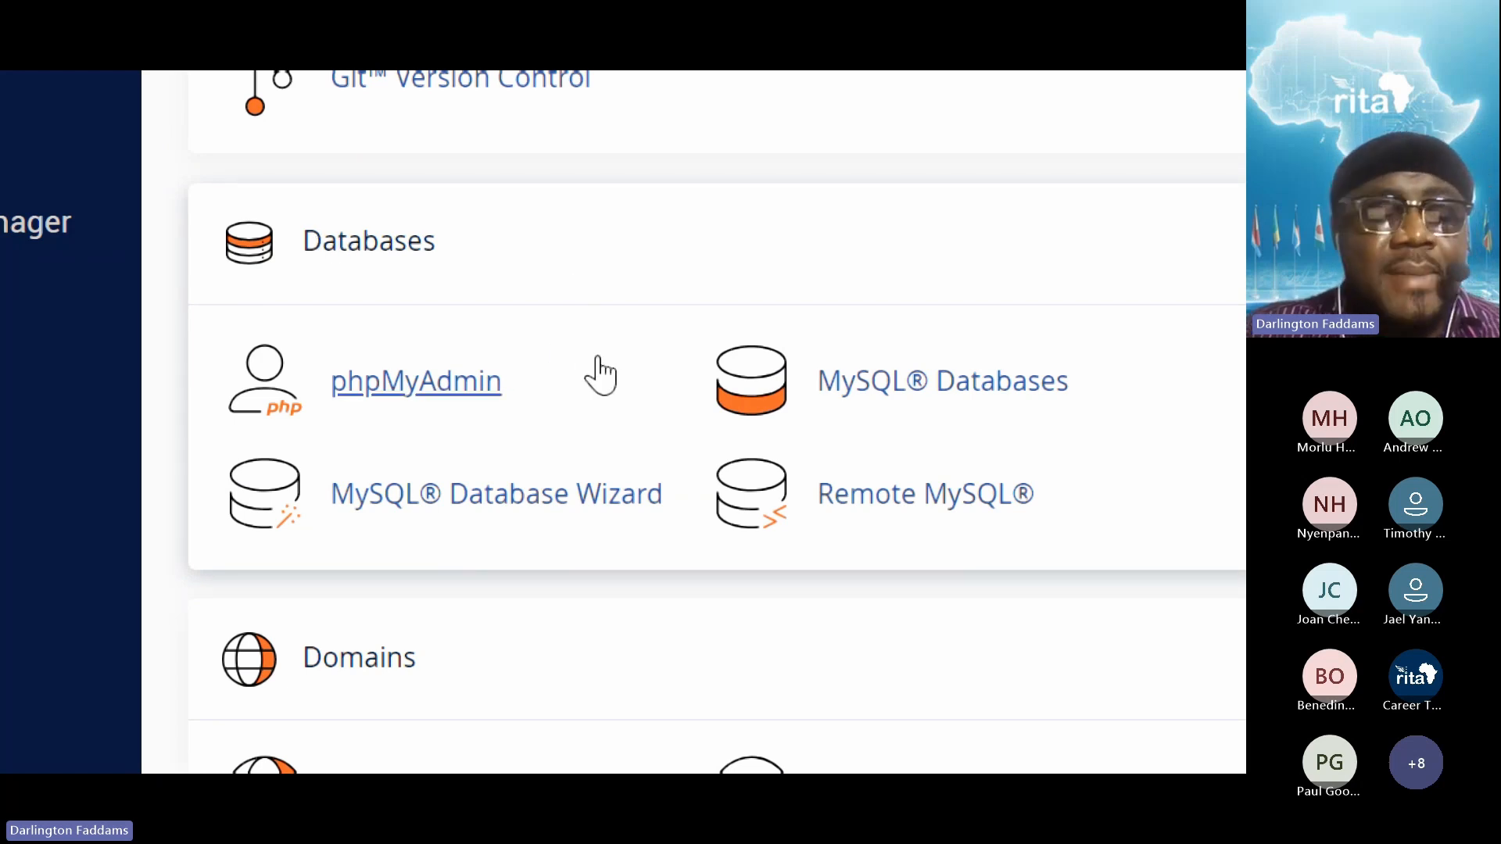
{"action": "type", "text": "2"}
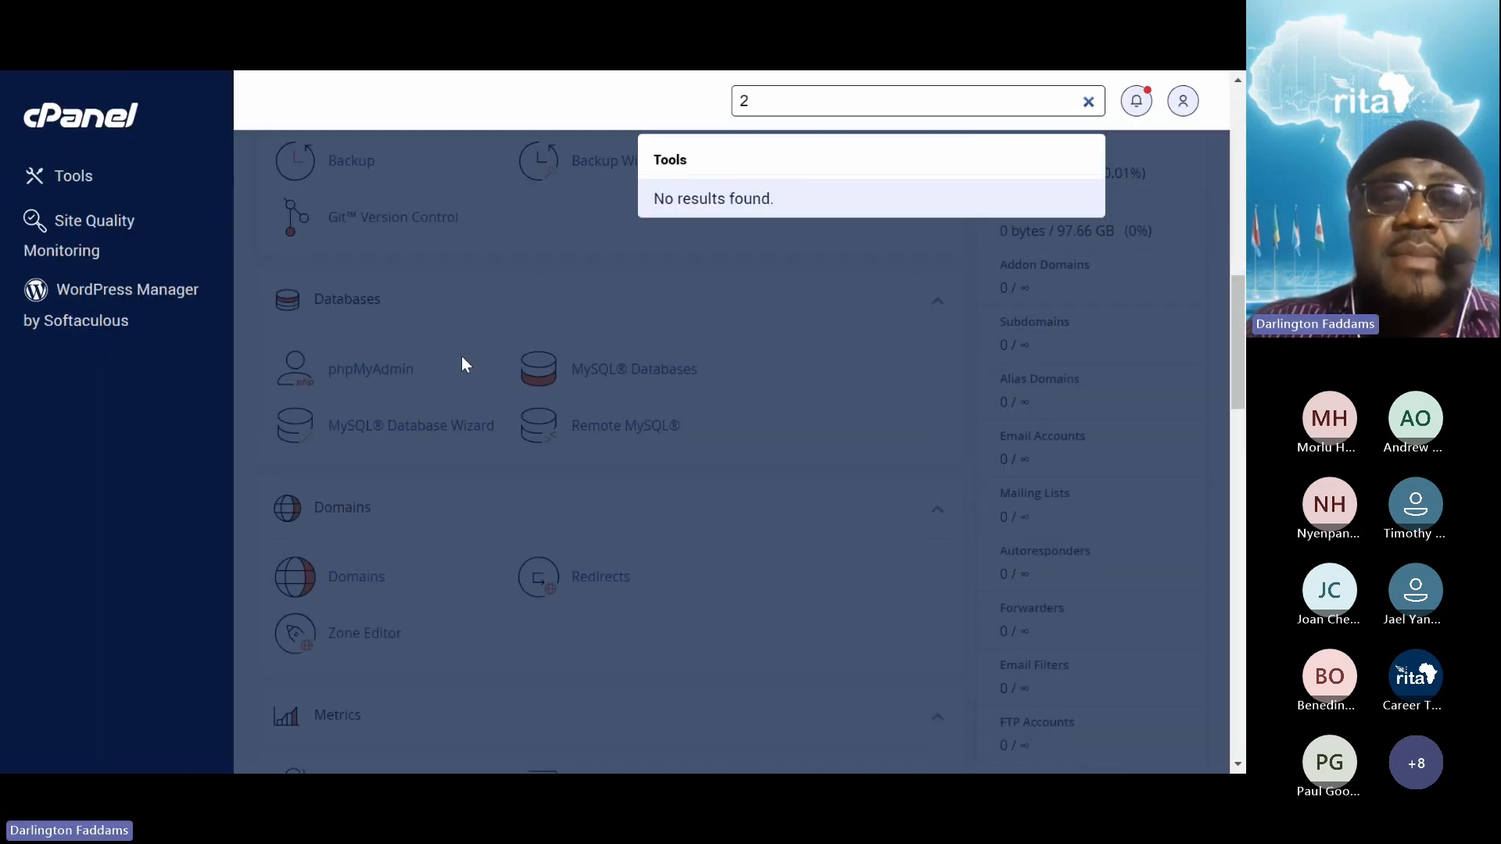
{"action": "left_click", "coordinate": [425, 342]}
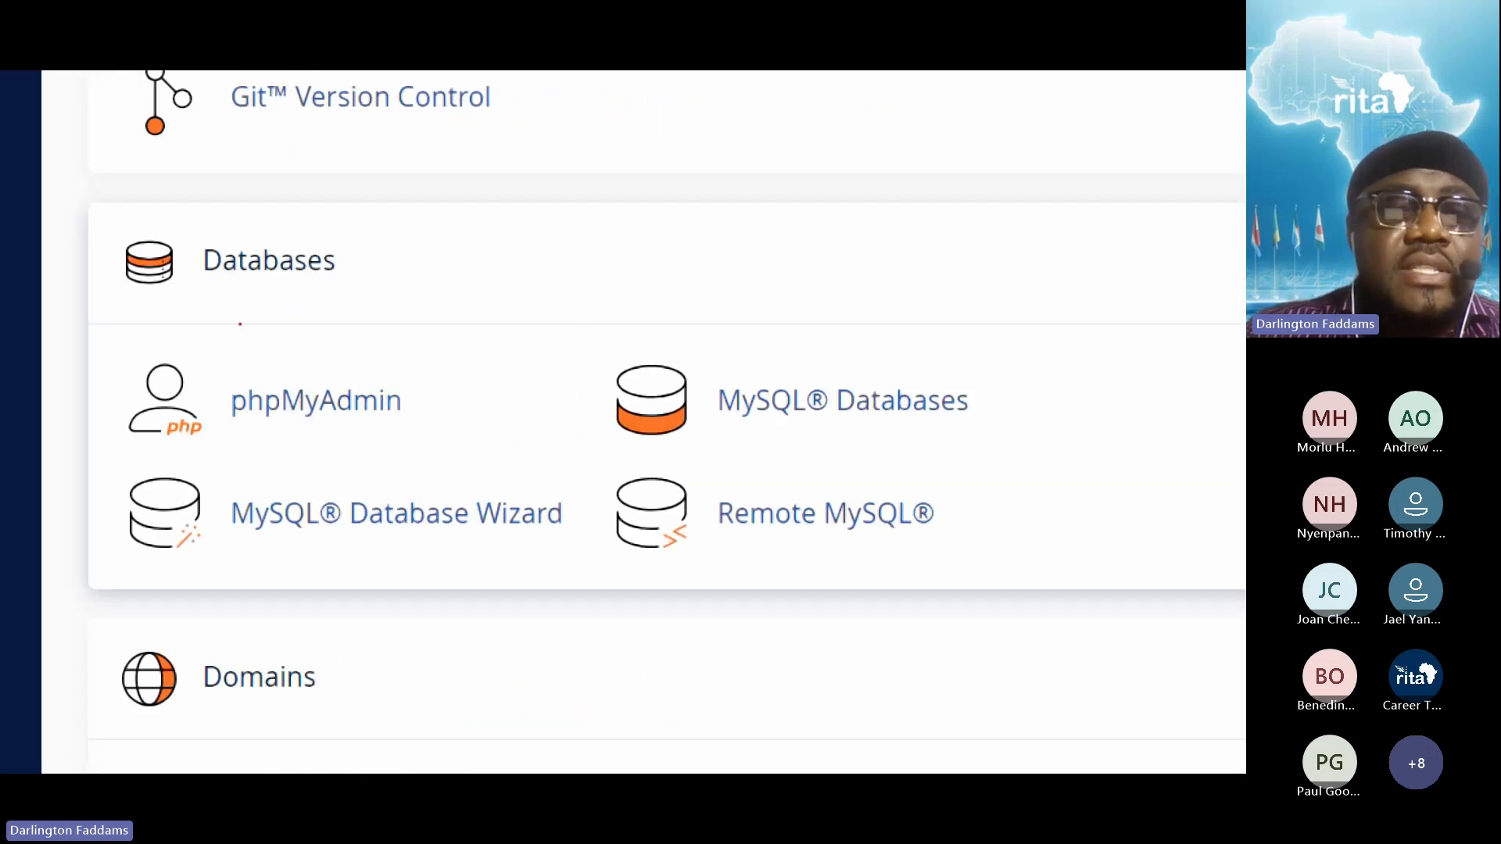
{"action": "left_click_drag", "start_coordinate": [112, 338], "coordinate": [446, 459]}
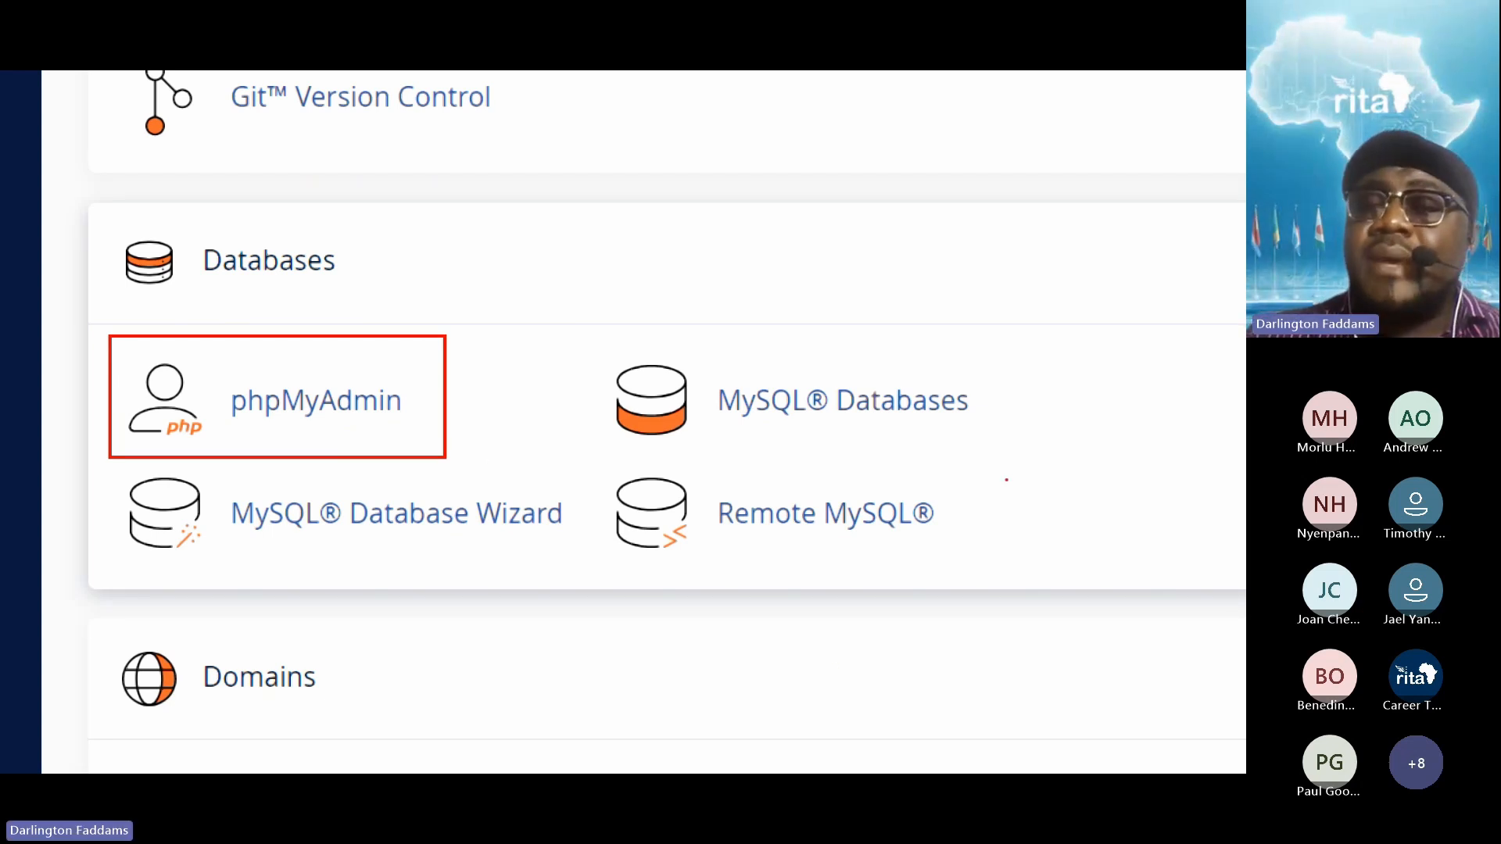
{"action": "left_click_drag", "start_coordinate": [972, 423], "coordinate": [1081, 341]}
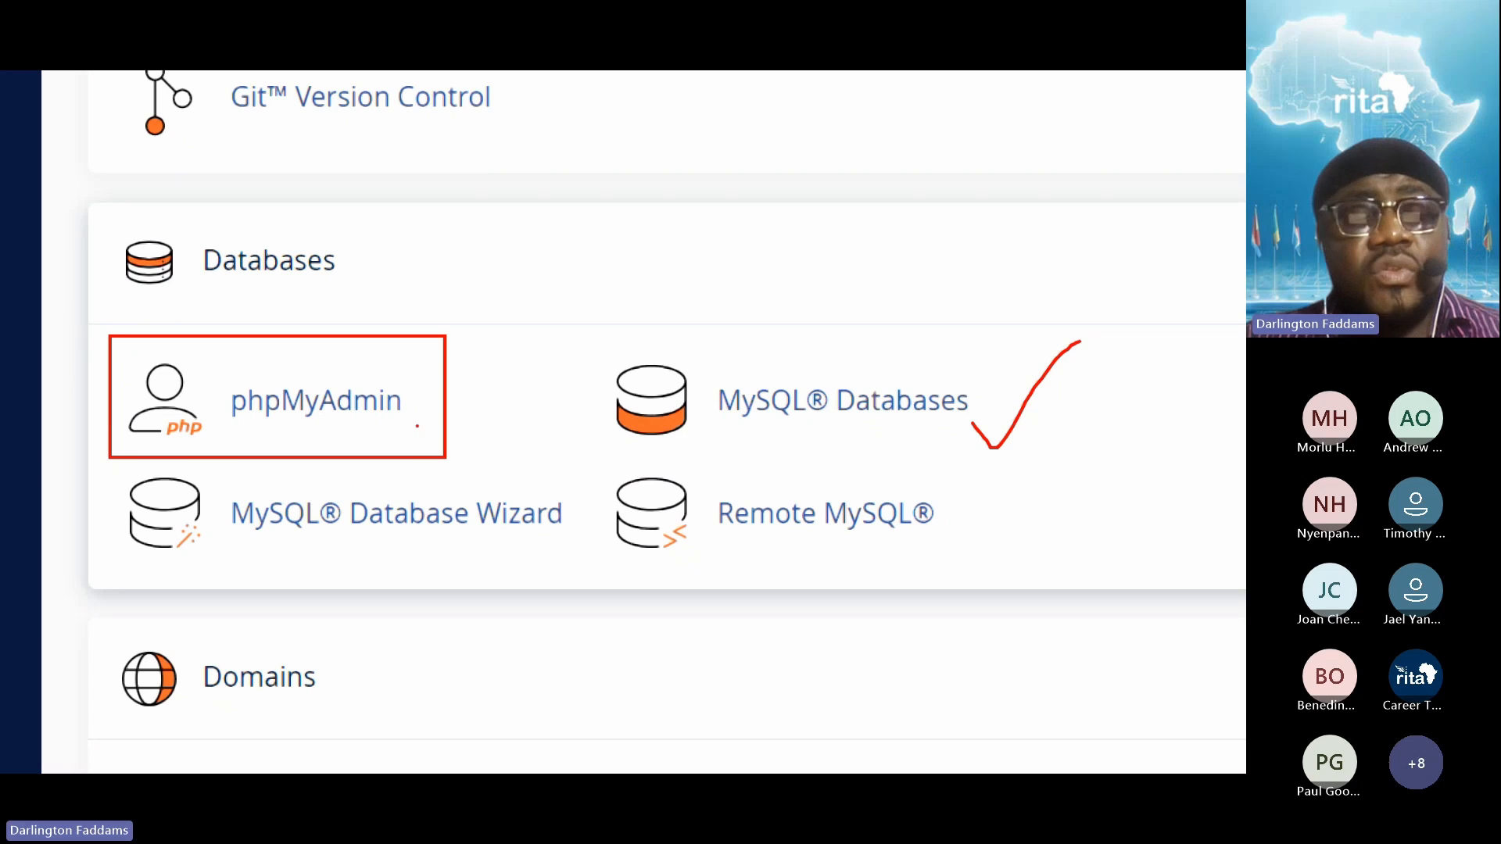
{"action": "key", "text": "Escape"}
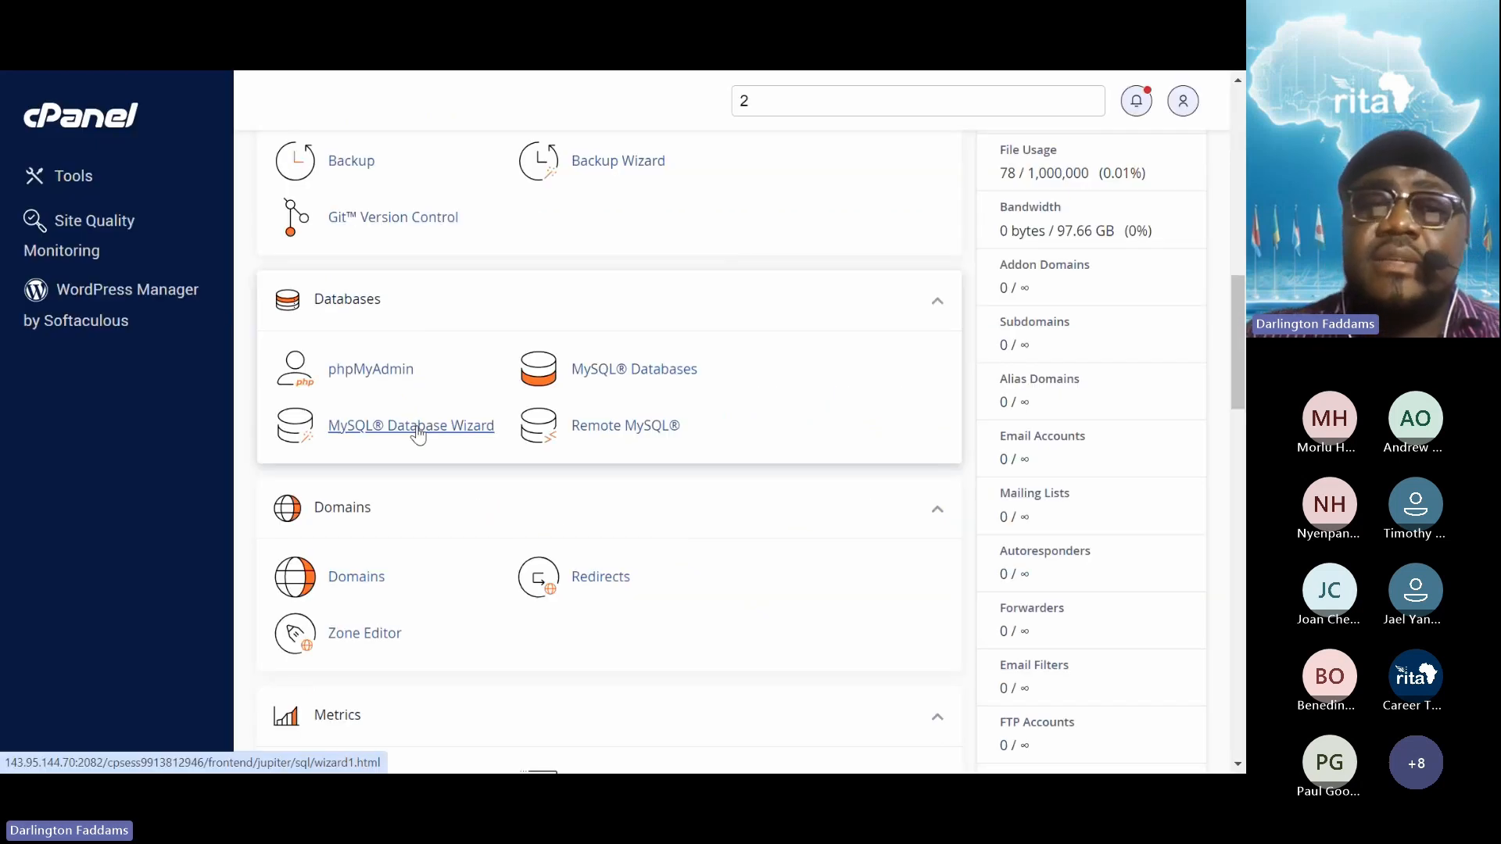
- Open phpMyAdmin and view its Databases list
{"action": "left_click", "coordinate": [400, 377]}
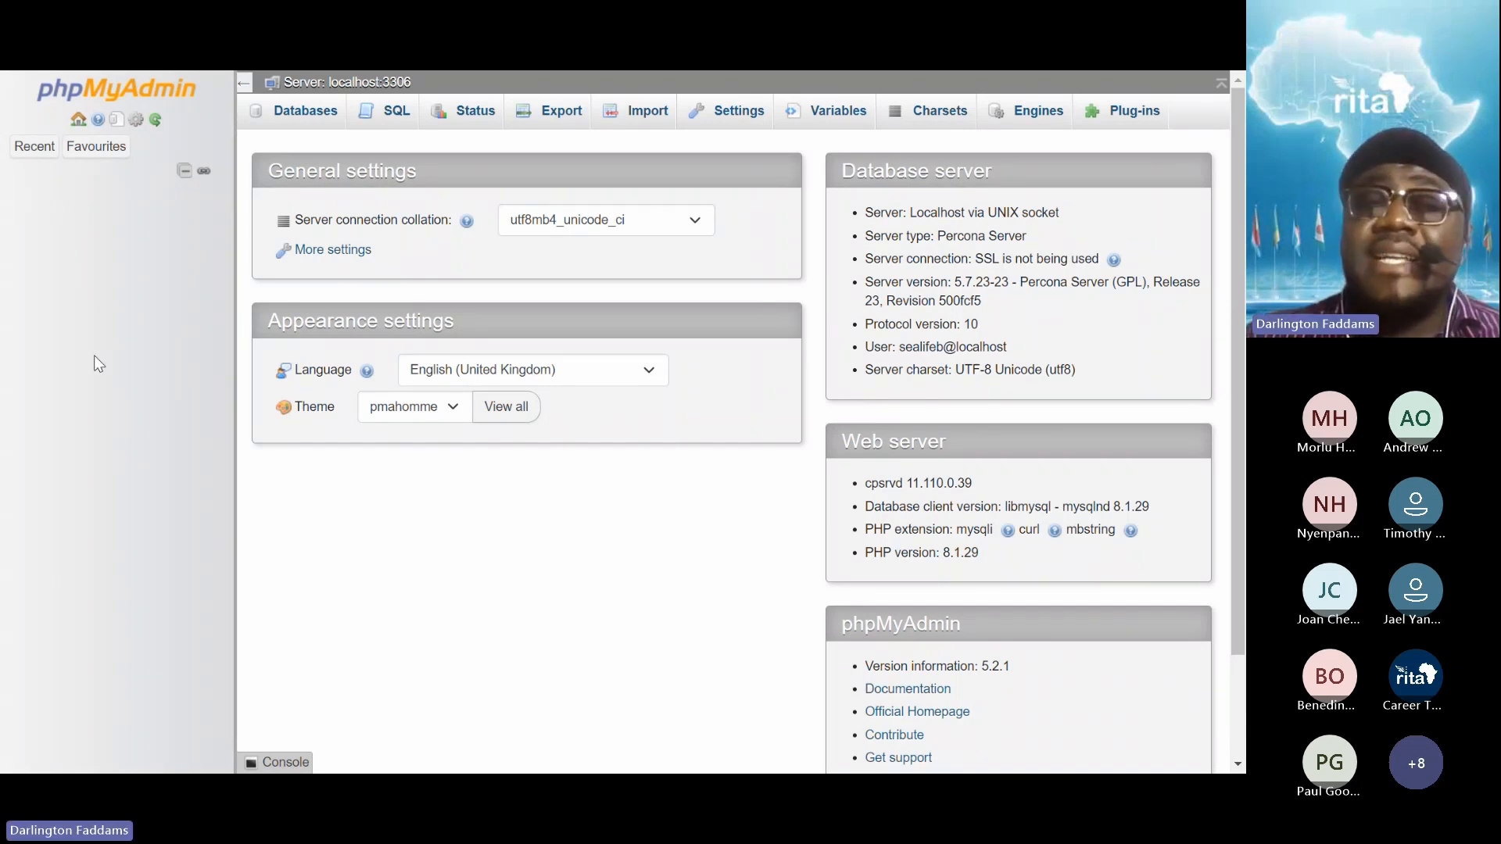
{"action": "left_click", "coordinate": [301, 124]}
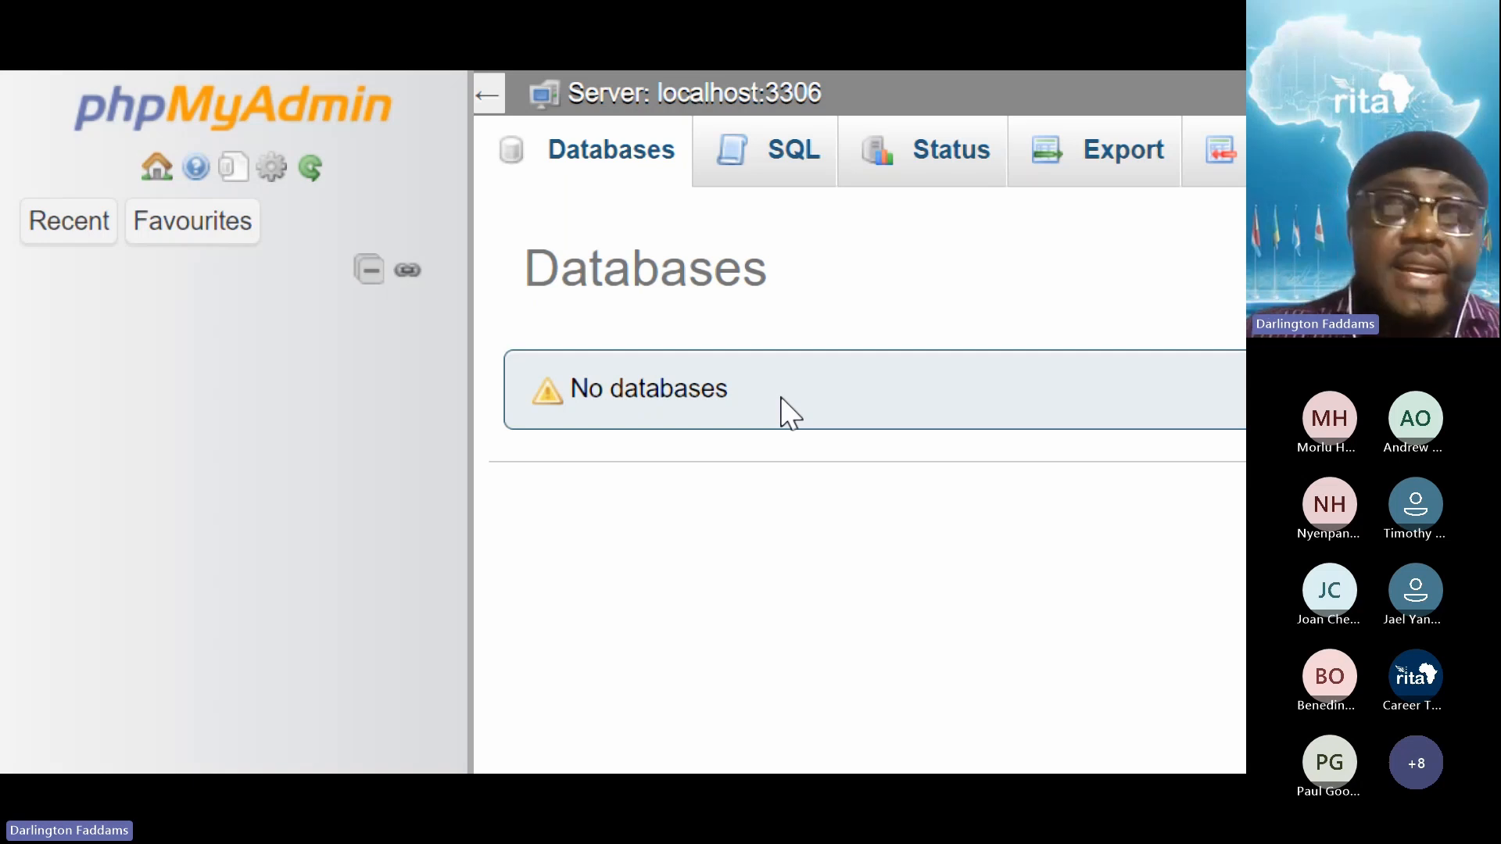
{"action": "key", "text": "super+minus"}
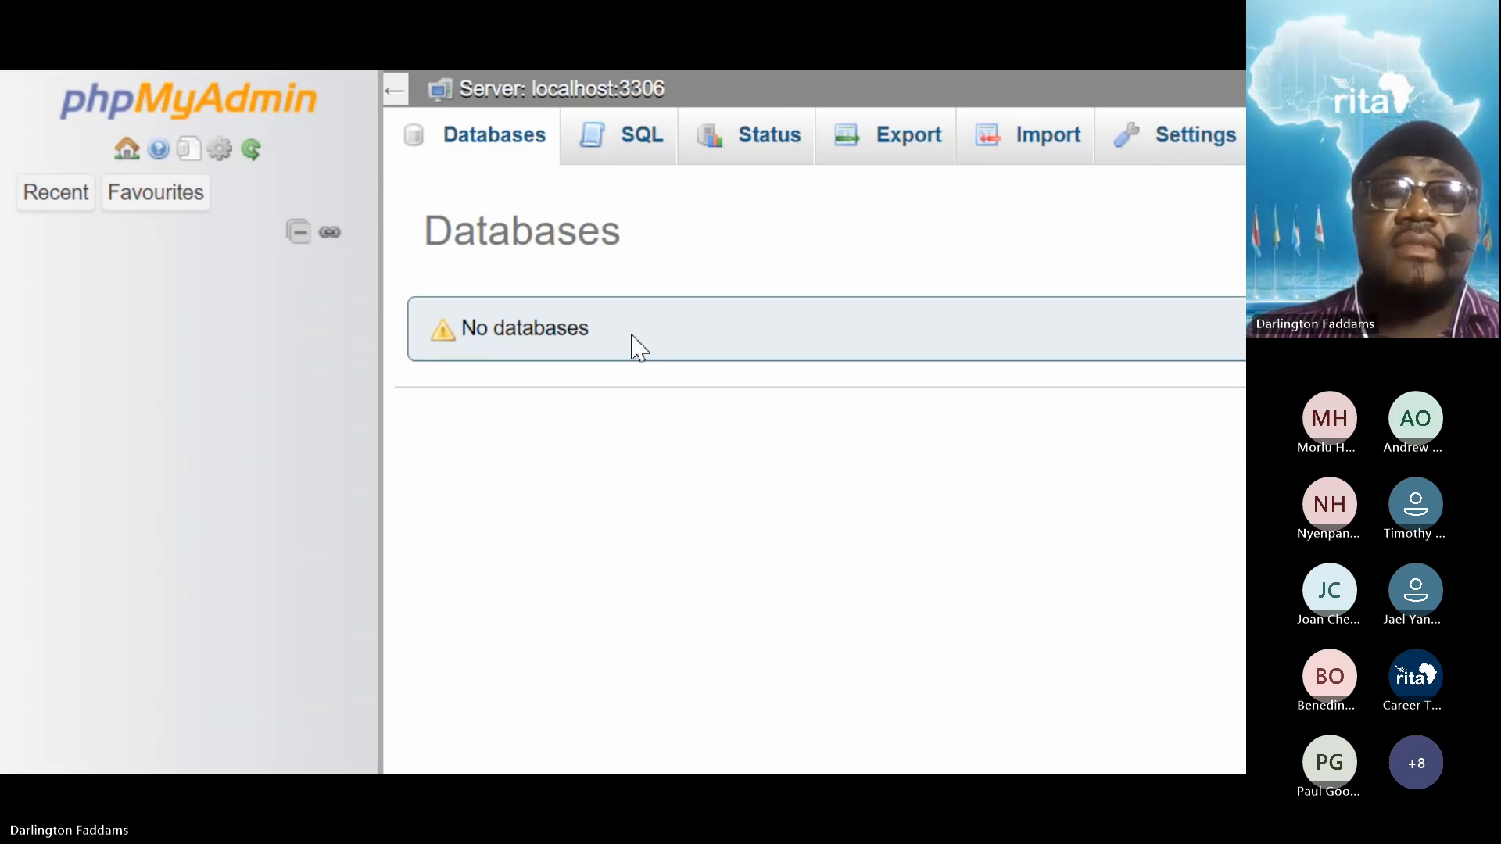
{"action": "key", "text": "super+minus"}
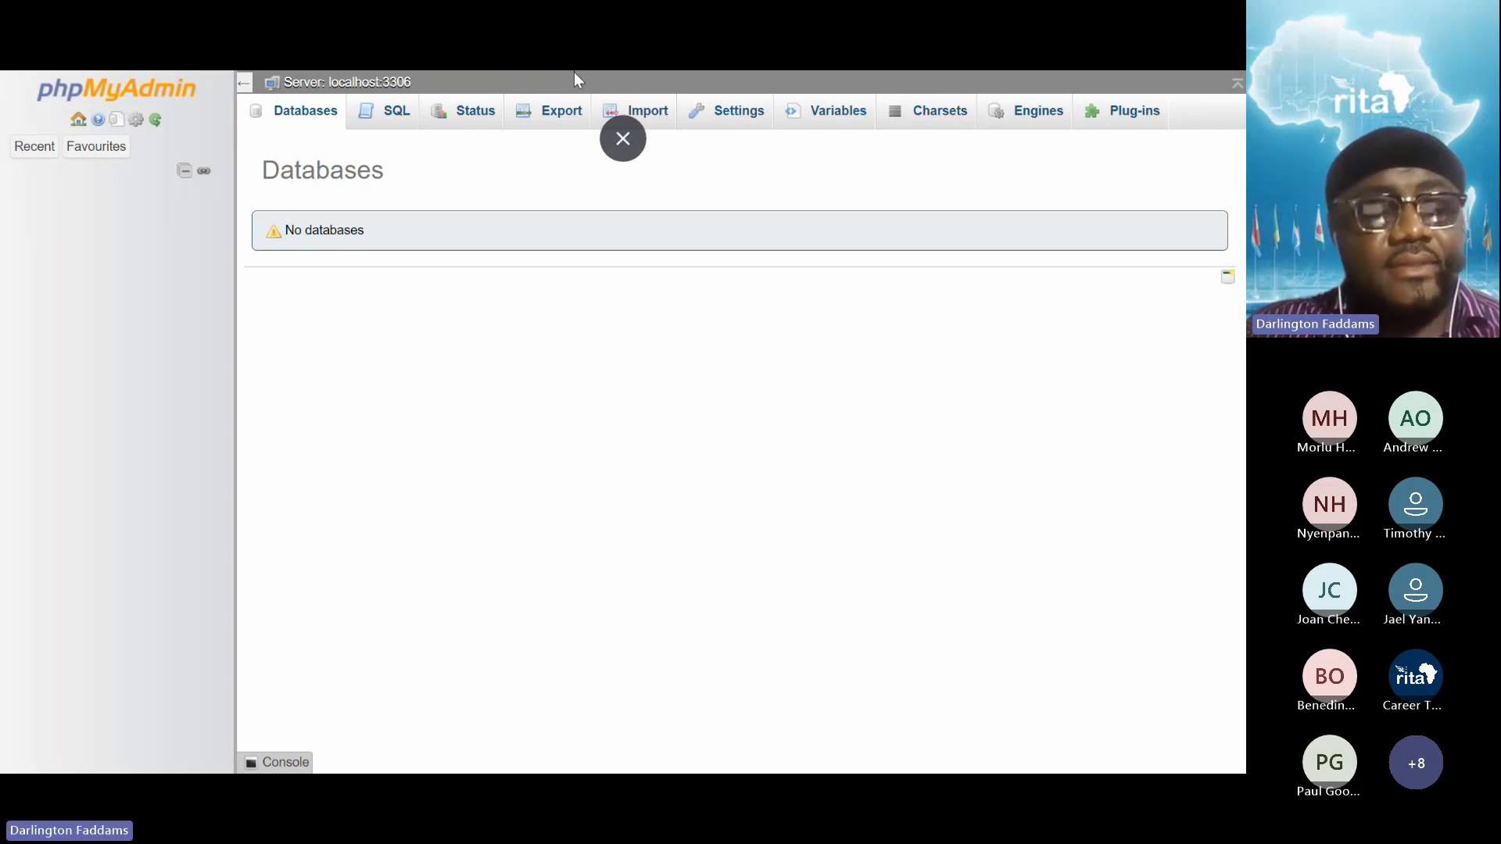
- Switch back to the cPanel tab and open the Domains page
{"action": "key", "text": "ctrl+shift+Tab"}
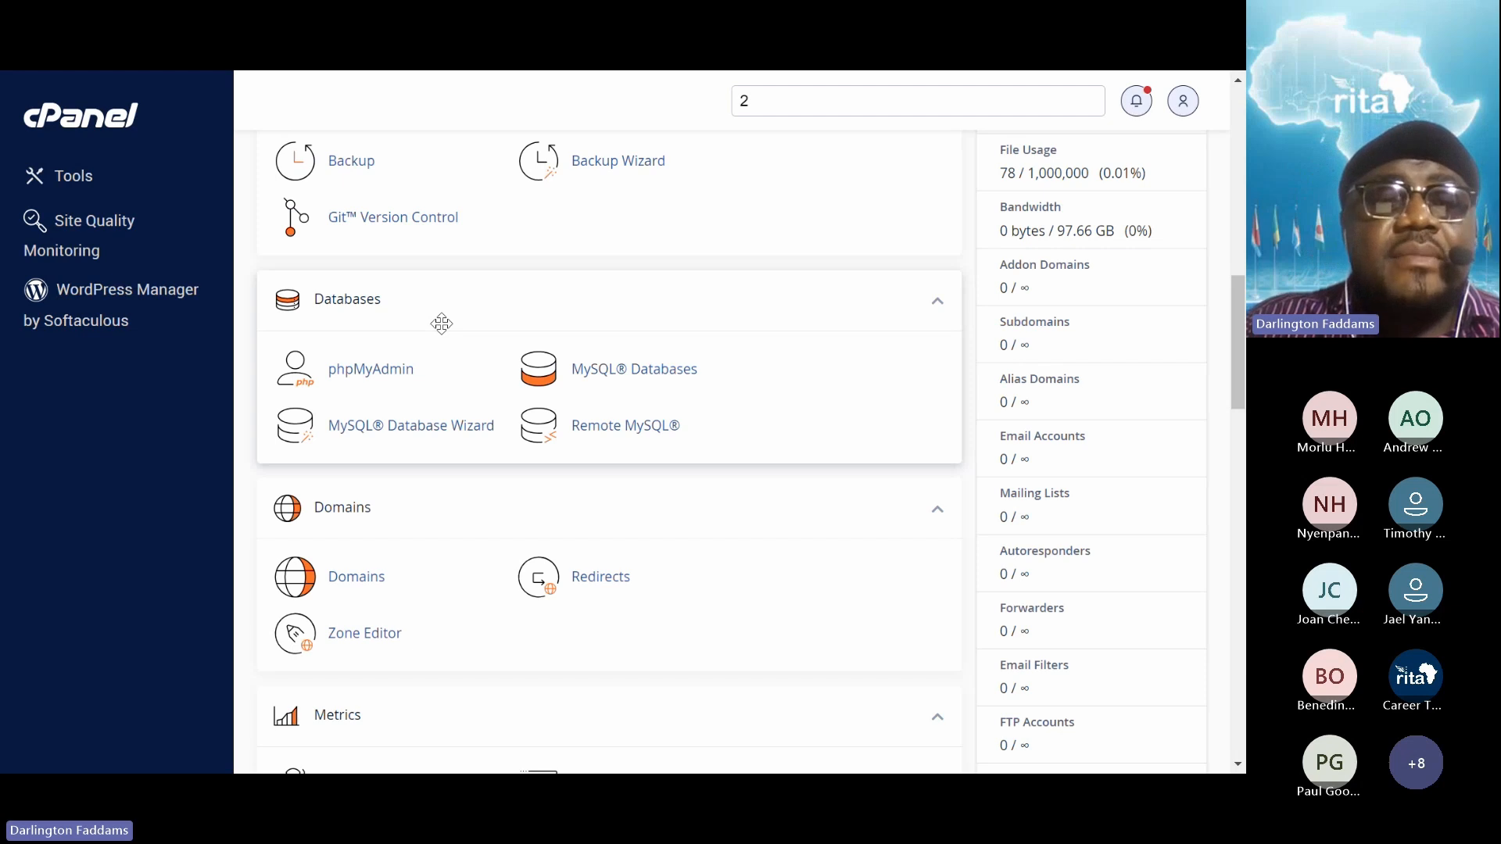
{"action": "scroll", "coordinate": [439, 321], "scroll_direction": "down", "scroll_amount": 3}
{"action": "key", "text": "super+plus"}
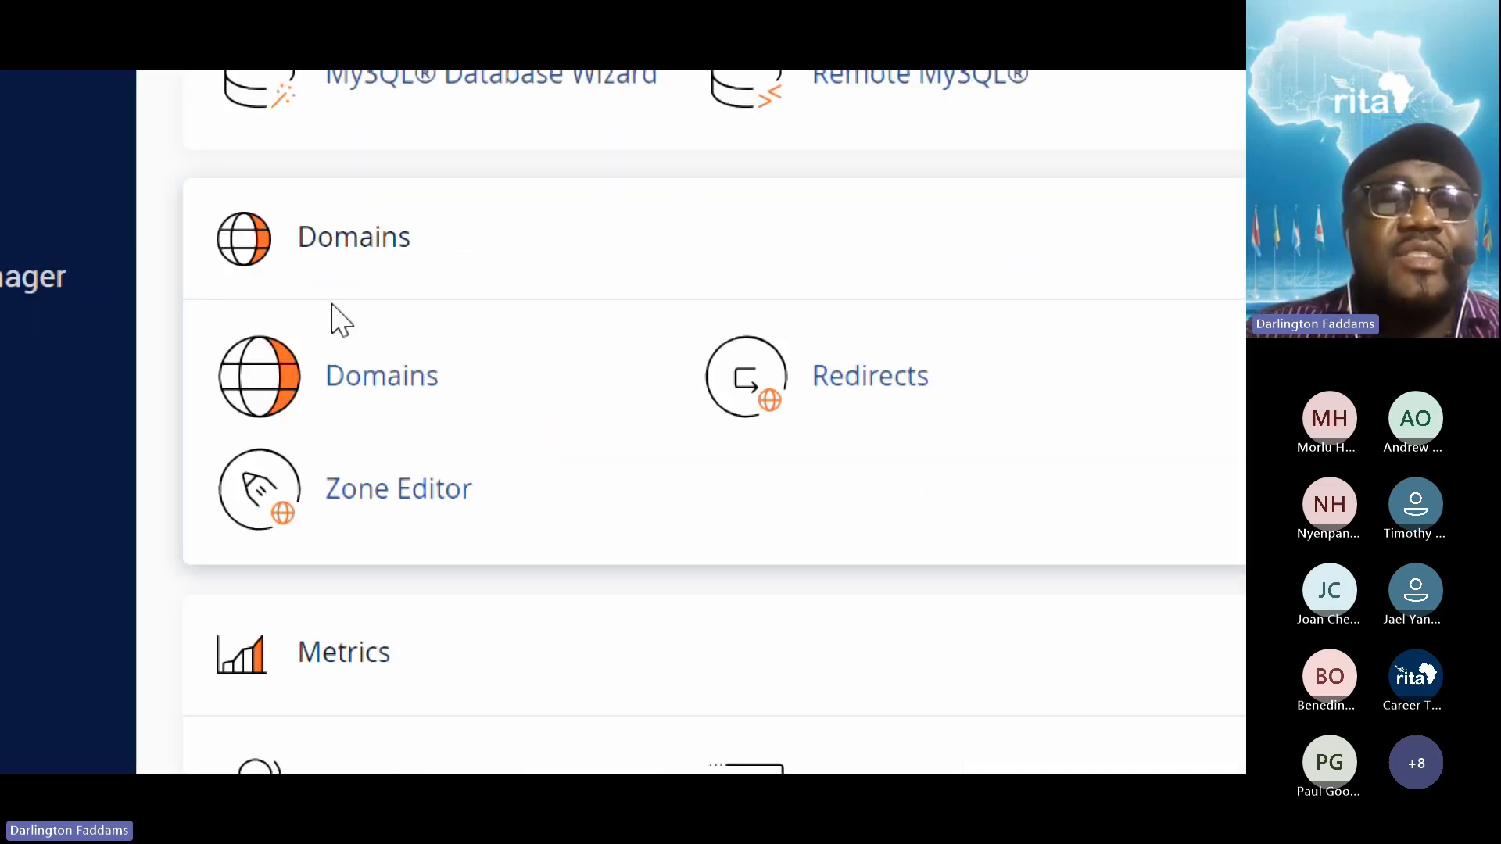
{"action": "left_click", "coordinate": [398, 389]}
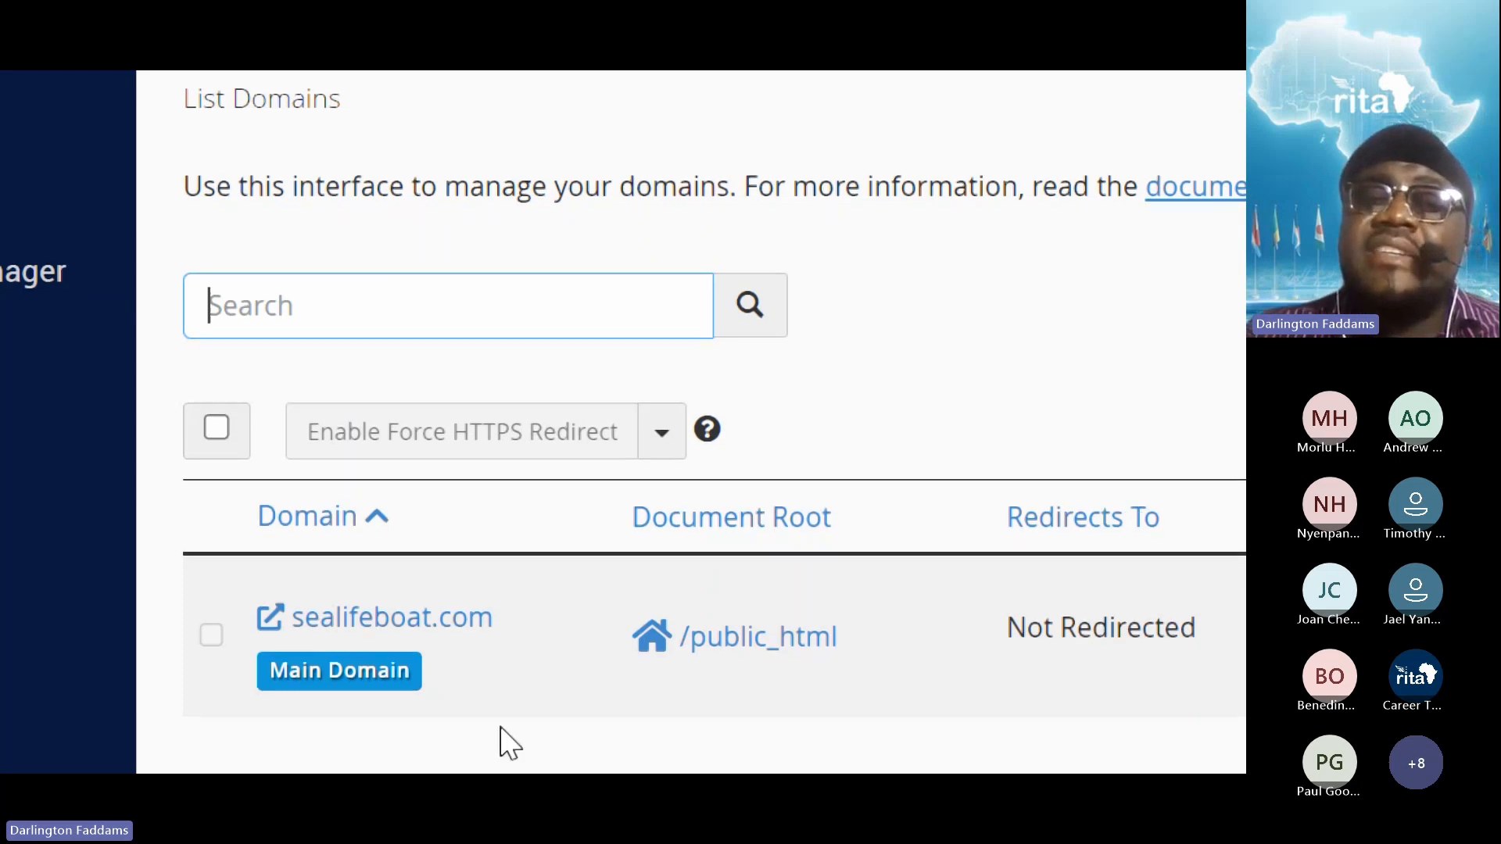
{"action": "scroll", "coordinate": [1009, 673], "scroll_direction": "down", "scroll_amount": 1}
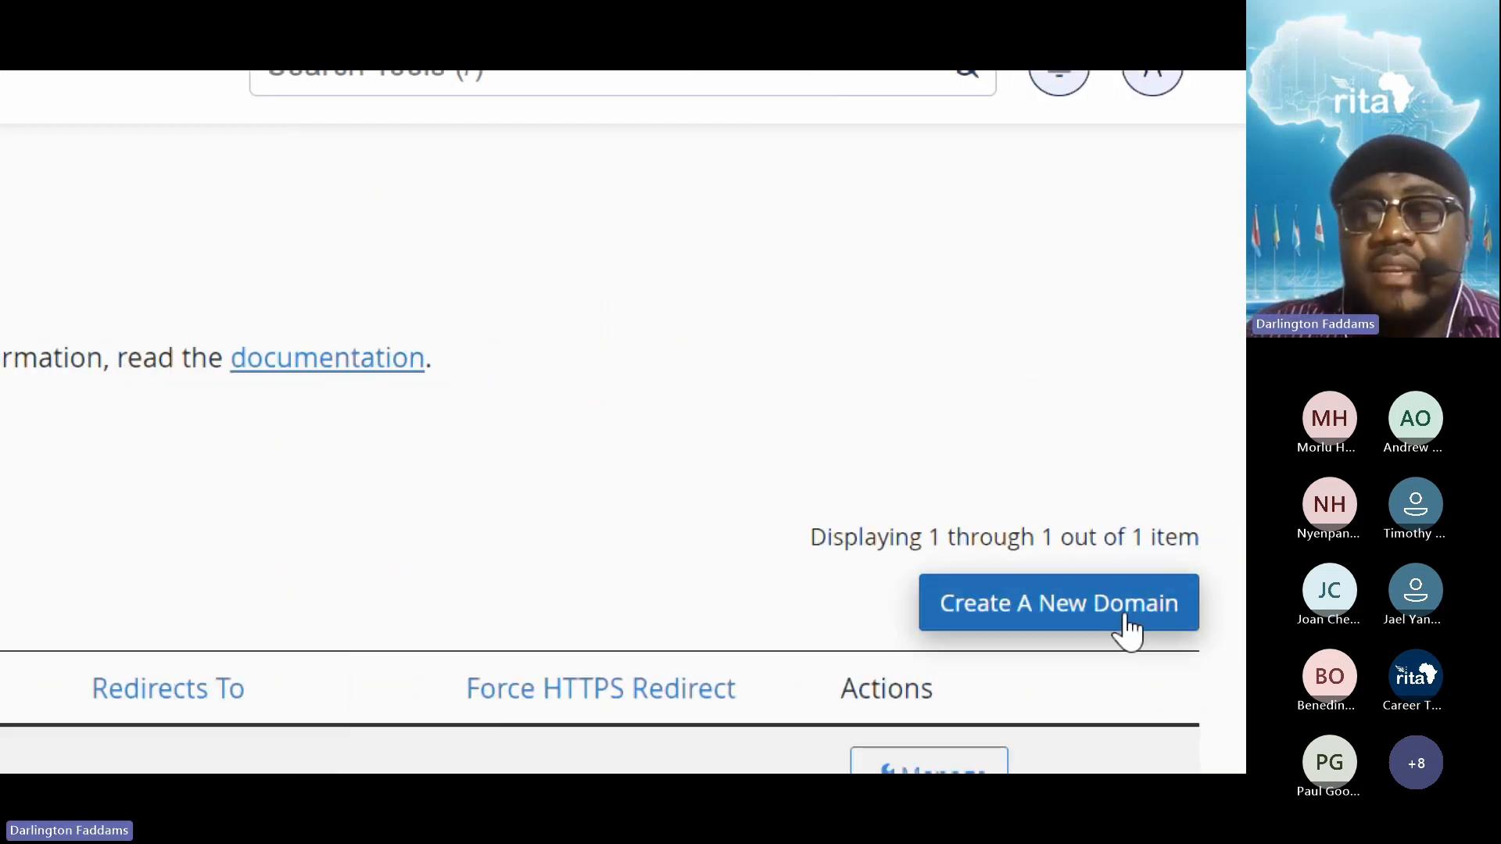
- Start creating a new domain and enter blog.sealifeboat.com as the domain name
{"action": "left_click", "coordinate": [1131, 625]}
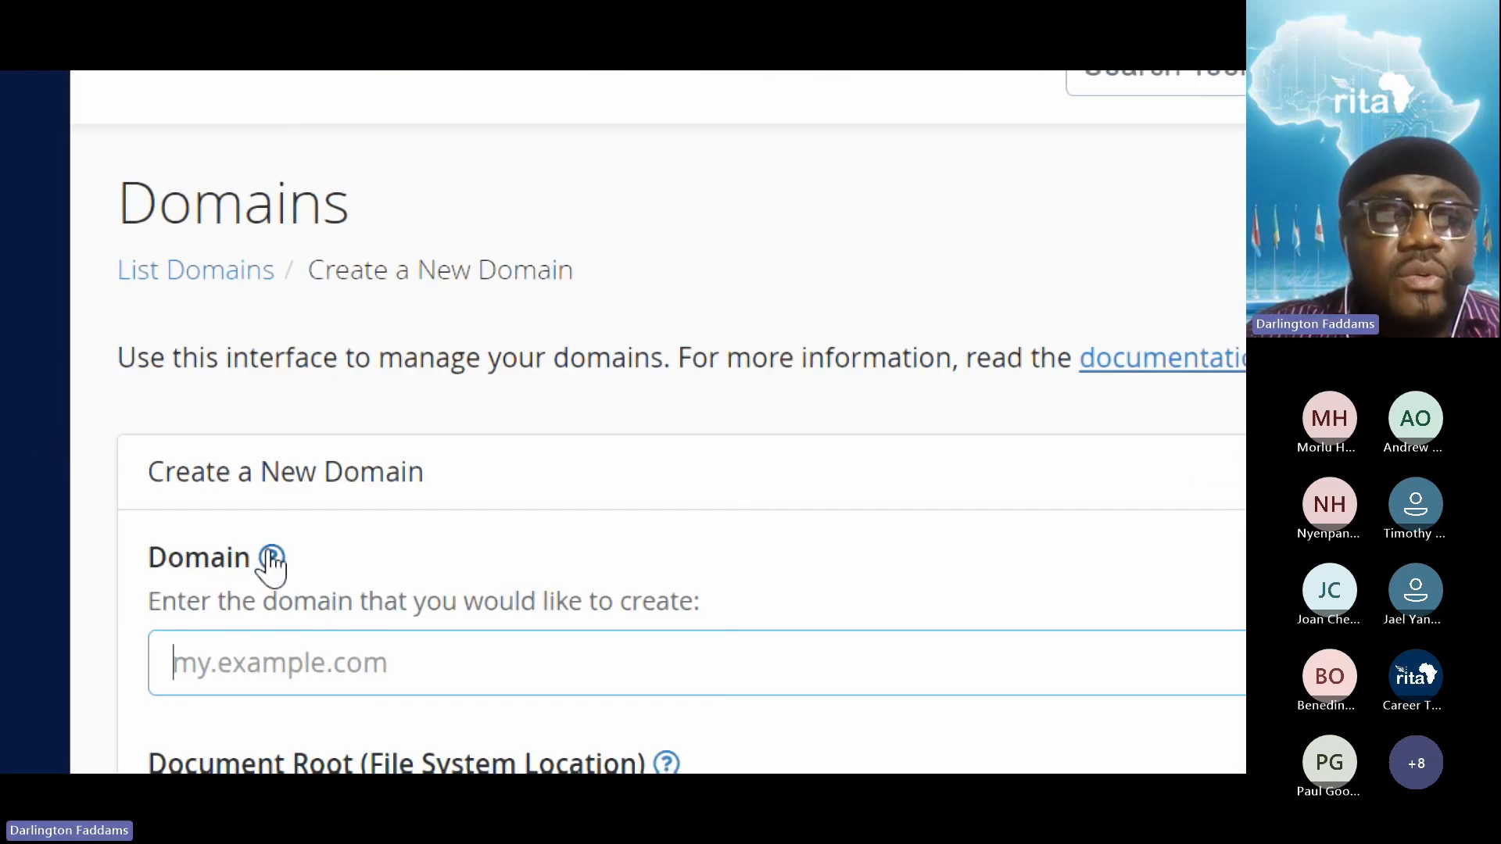
{"action": "scroll", "coordinate": [368, 747], "scroll_direction": "down", "scroll_amount": 3}
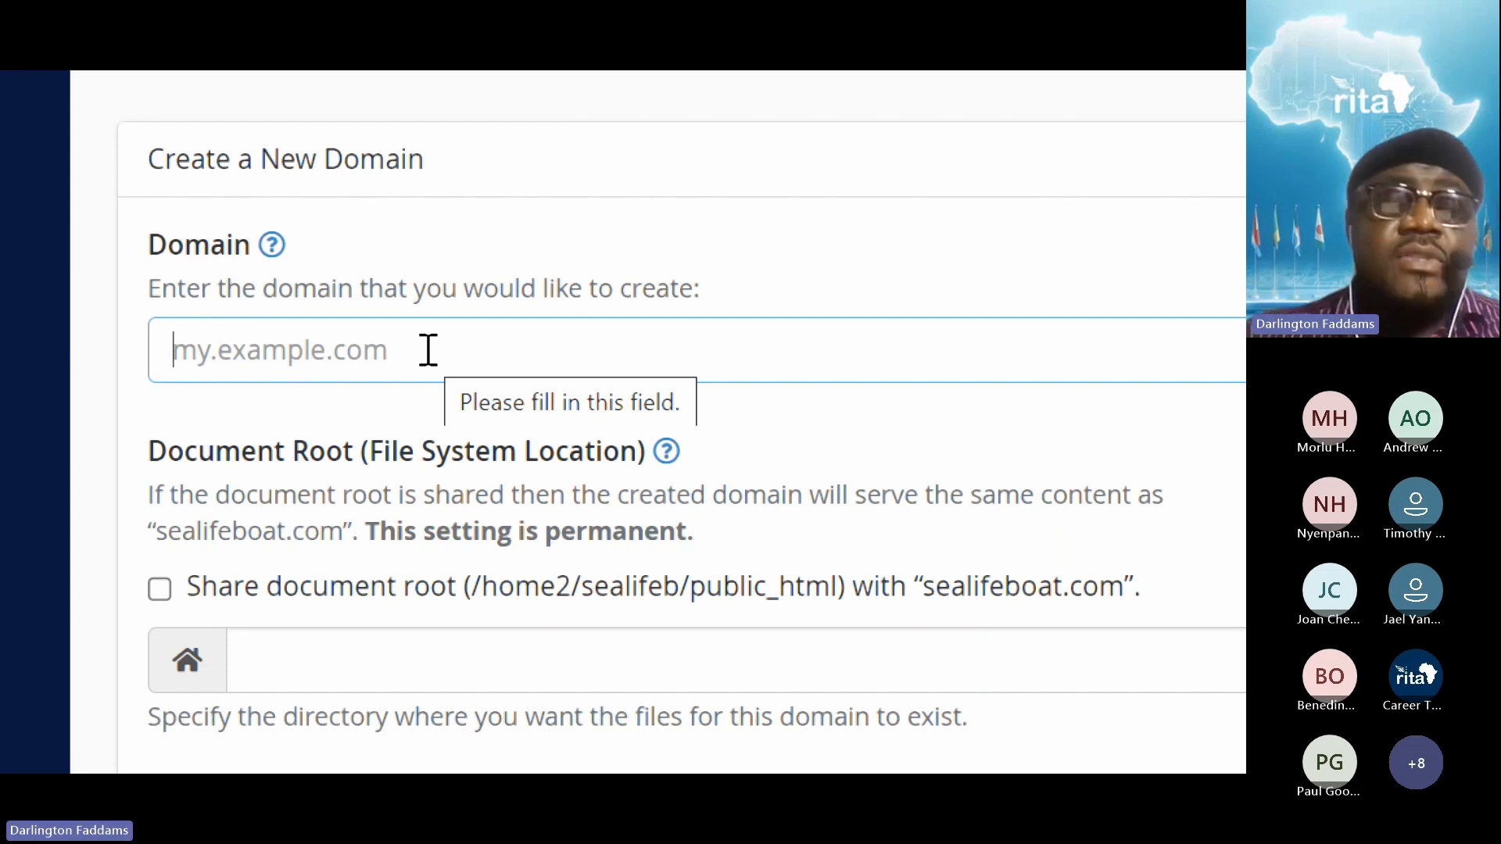
{"action": "type", "text": "blog."}
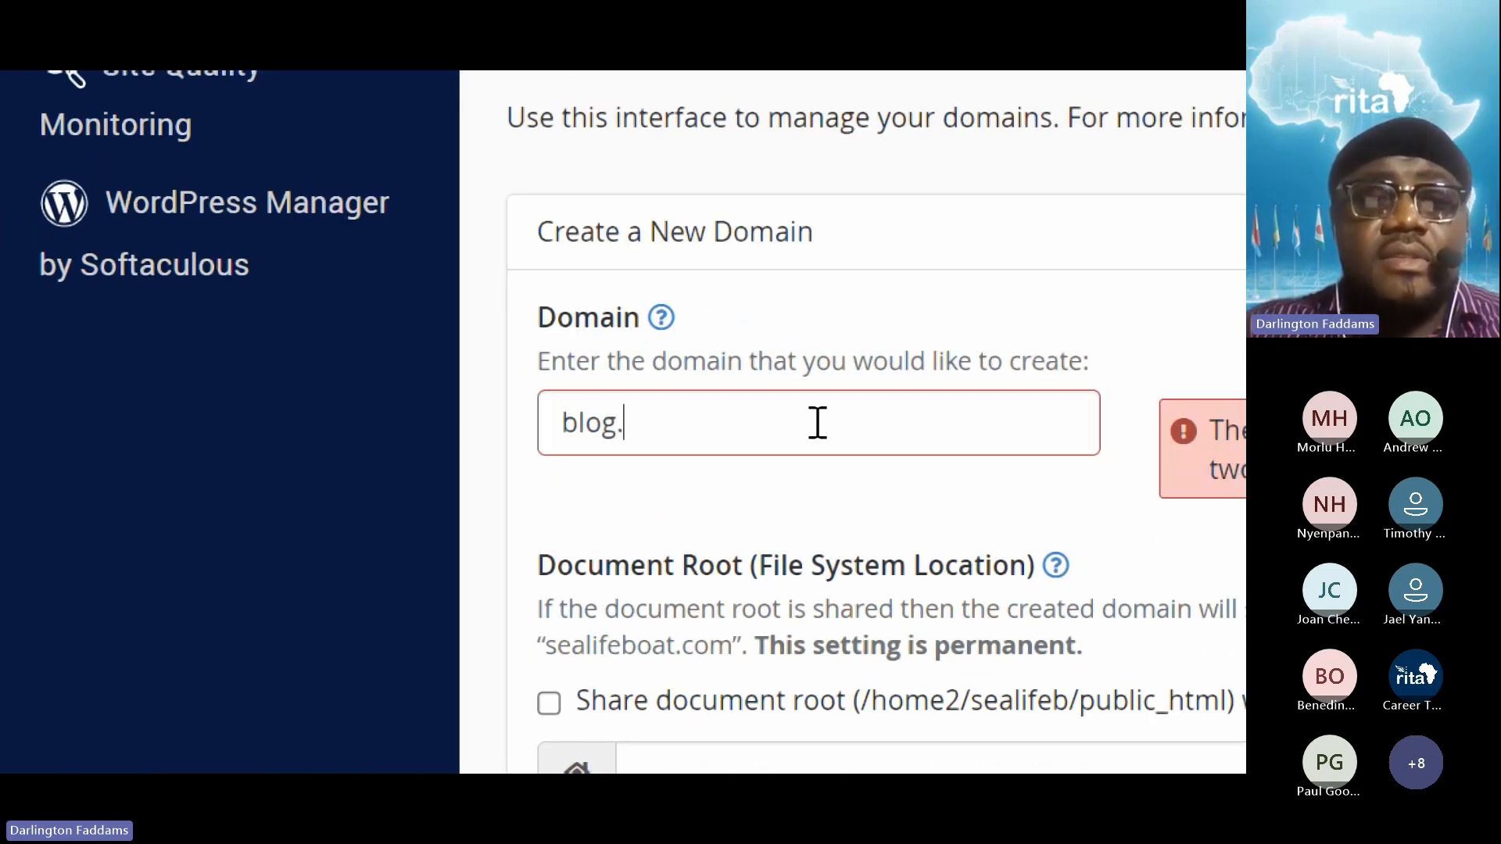
{"action": "type", "text": "sealifeboa"}
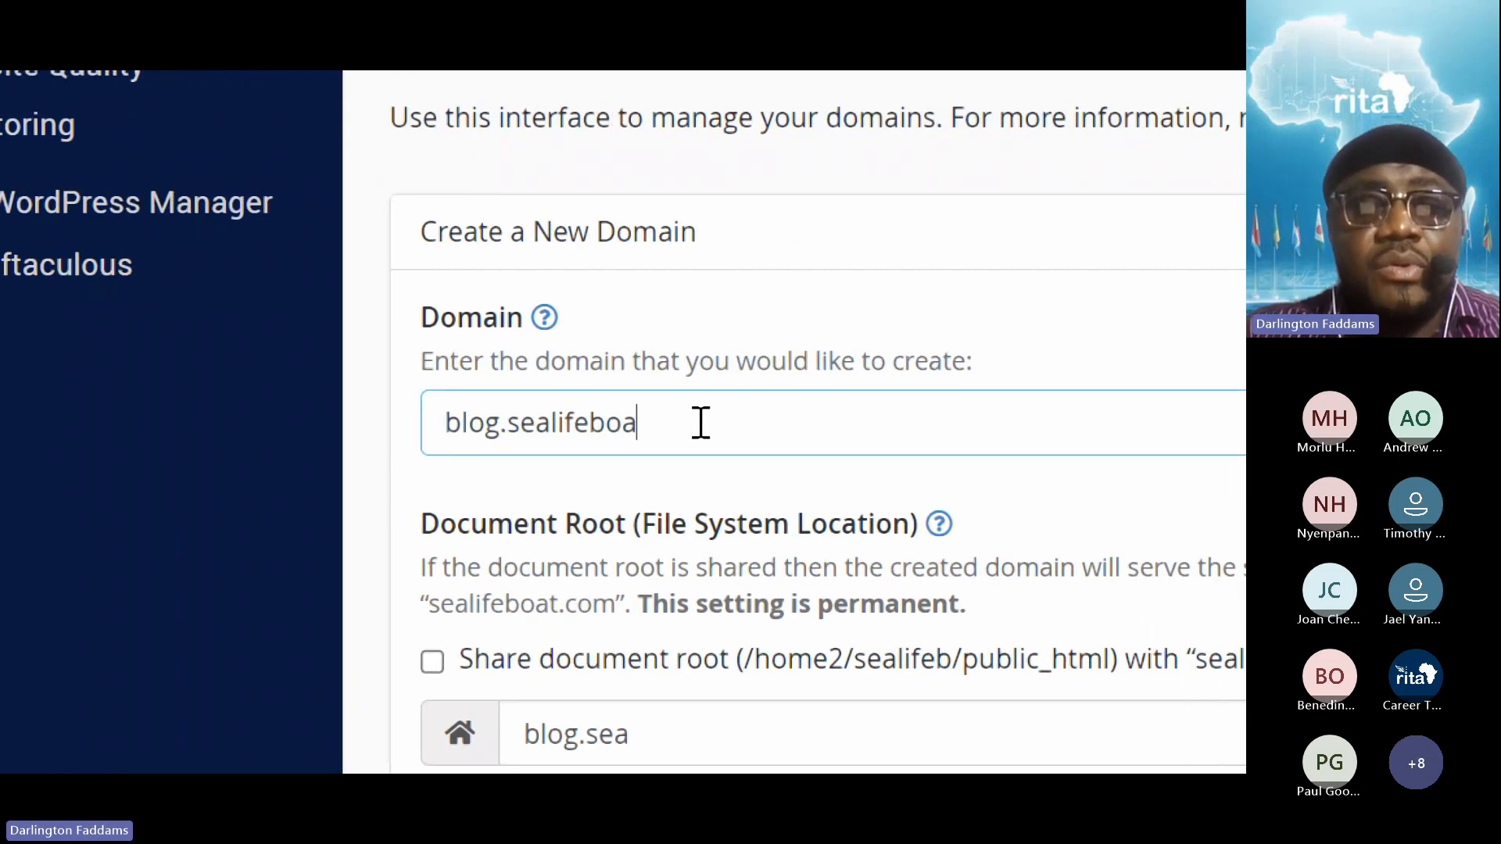
{"action": "type", "text": "t.com"}
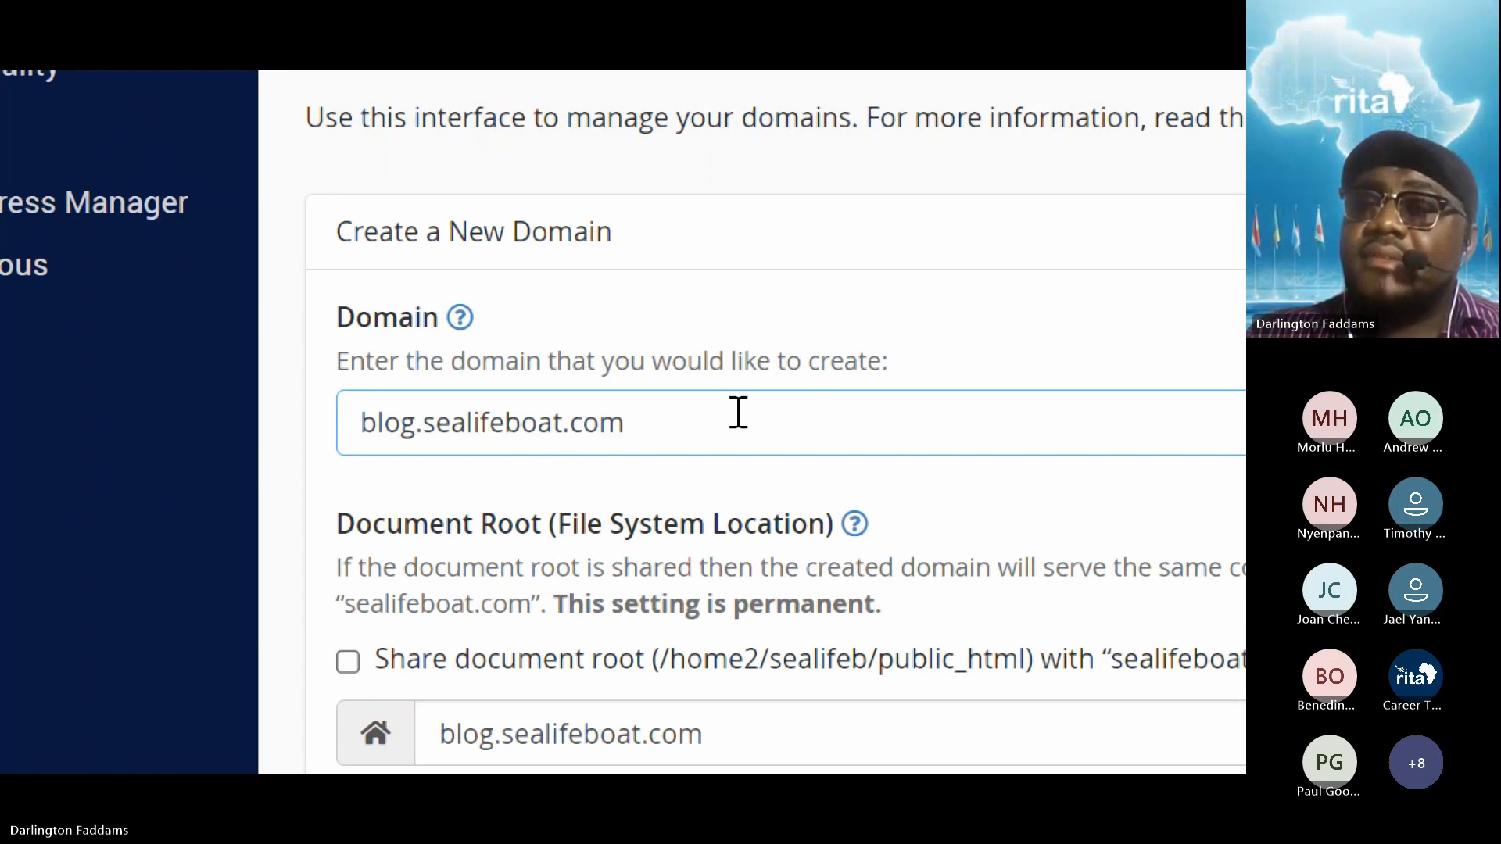
{"action": "left_click", "coordinate": [694, 384]}
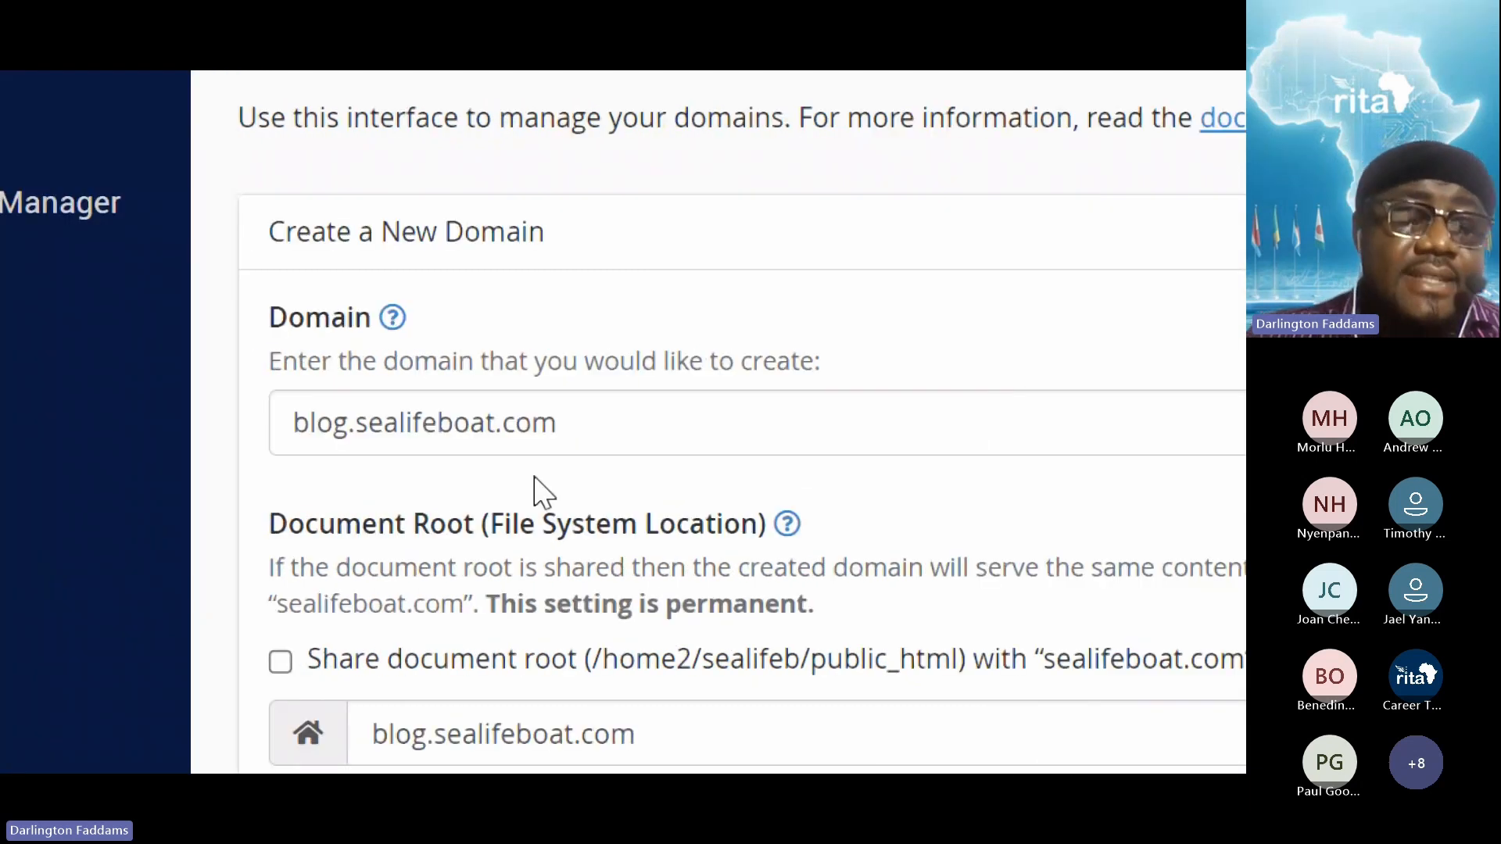
- Select the document root path, then return to the domain list without submitting the new domain
{"action": "key", "text": "super+minus"}
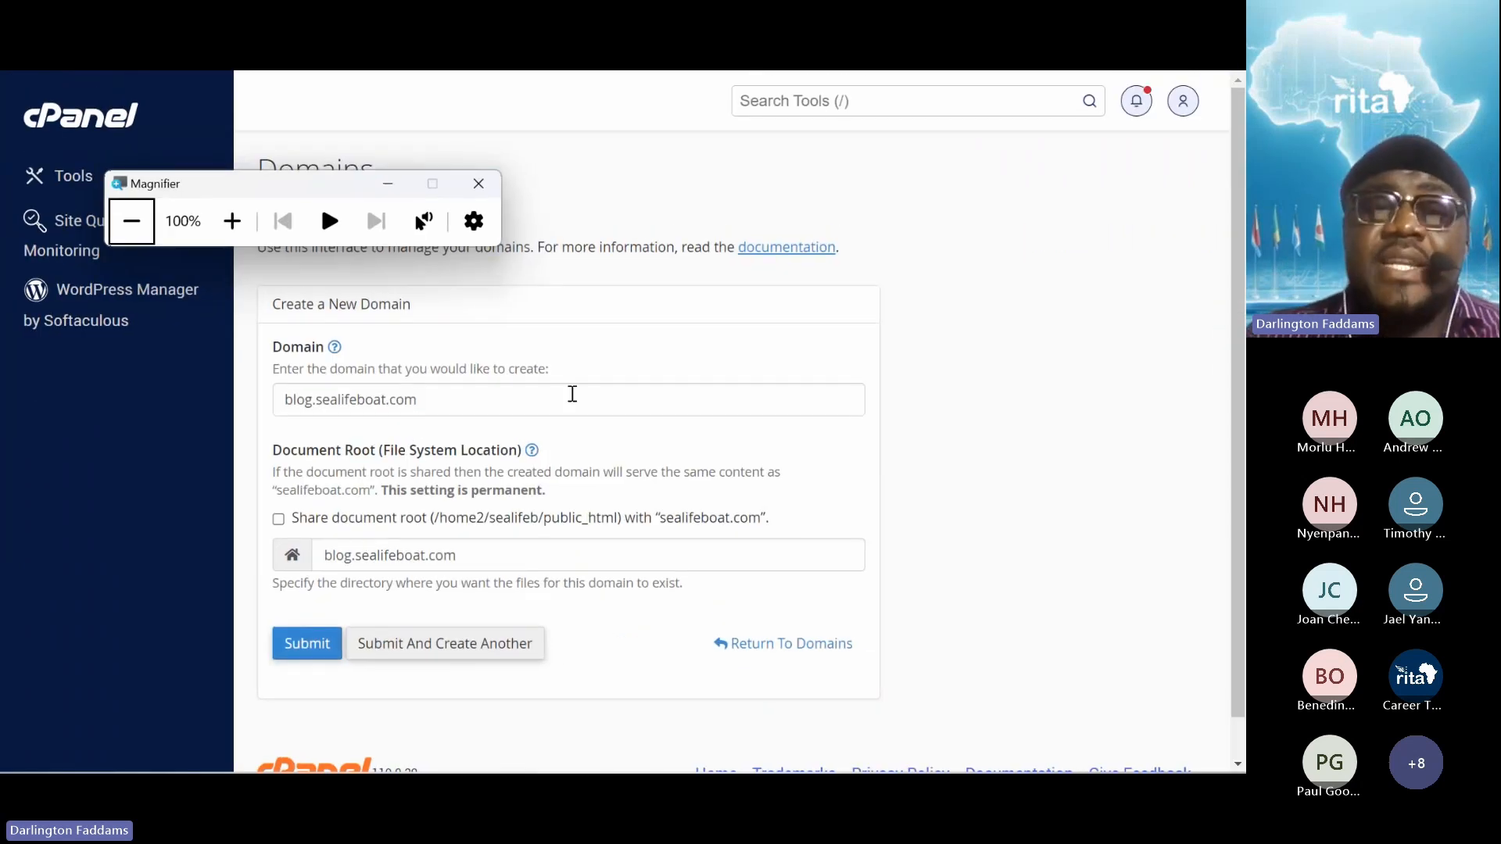
{"action": "left_click", "coordinate": [389, 185]}
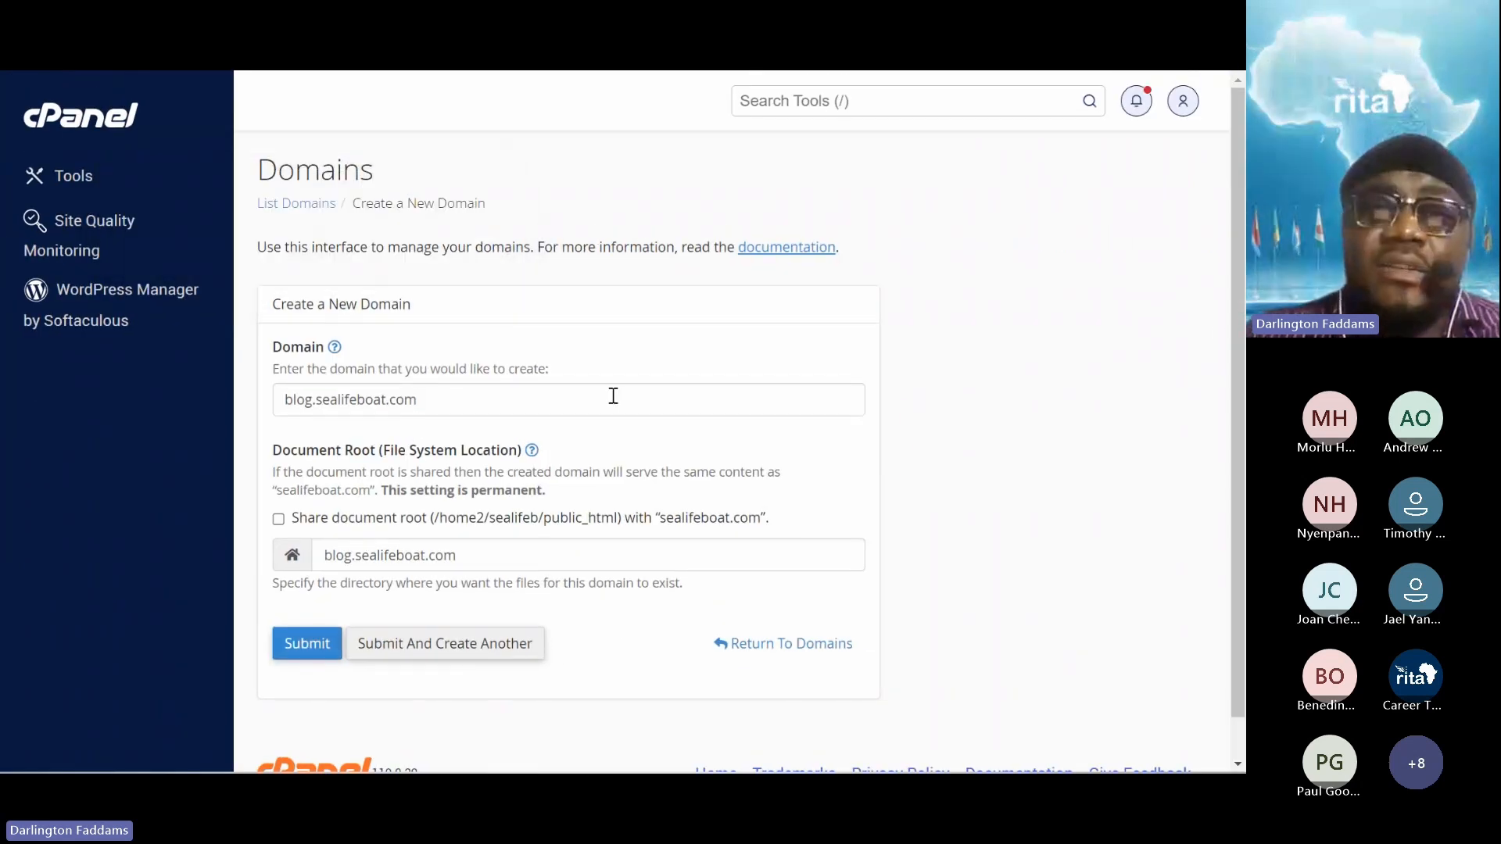
{"action": "scroll", "coordinate": [613, 396], "scroll_direction": "down", "scroll_amount": 1}
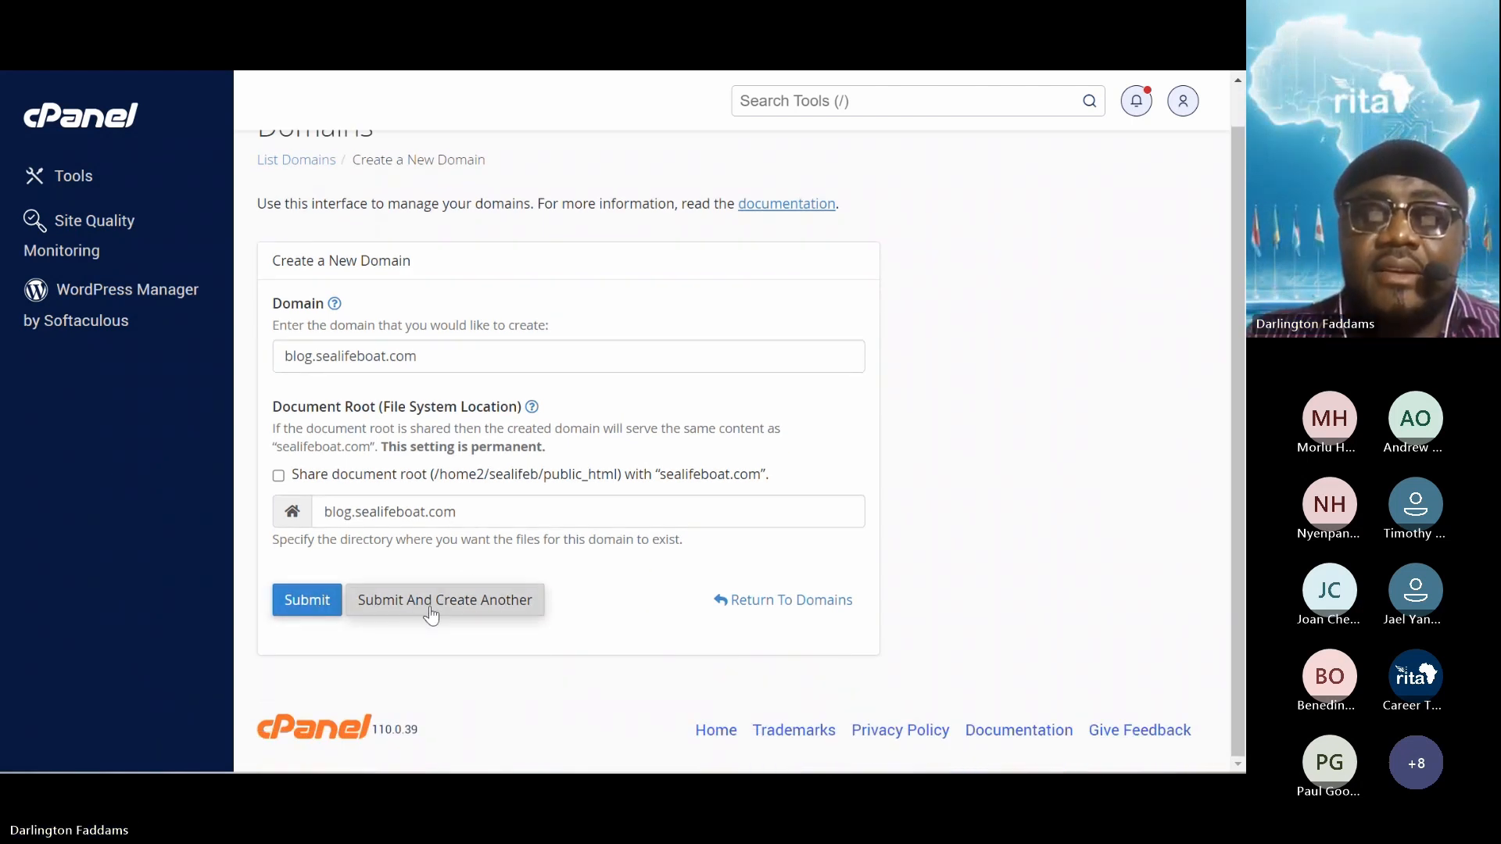
{"action": "left_click_drag", "start_coordinate": [463, 516], "coordinate": [292, 524]}
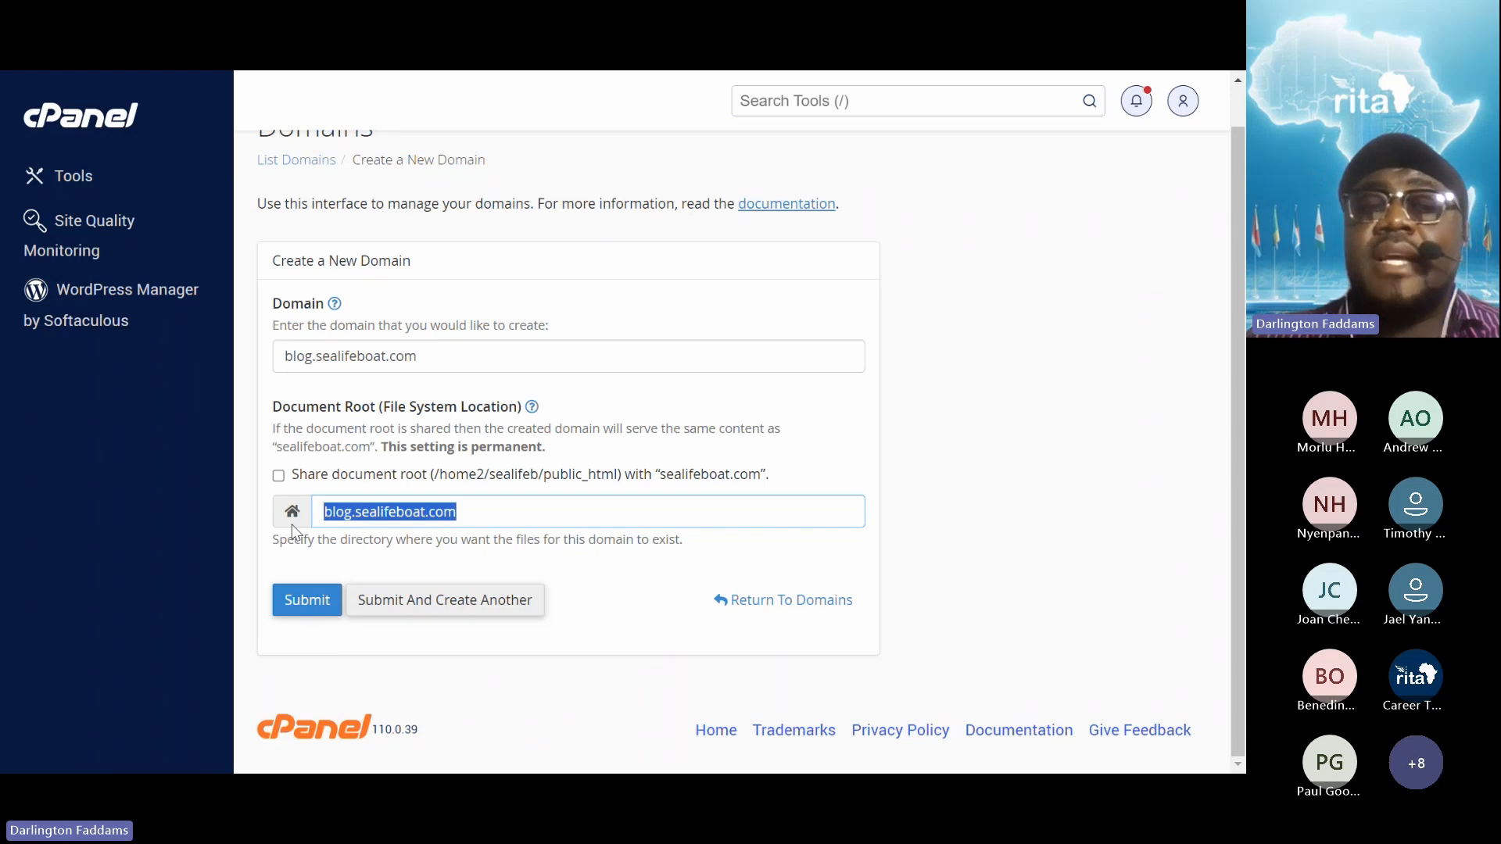
{"action": "scroll", "coordinate": [472, 380], "scroll_direction": "up", "scroll_amount": 1}
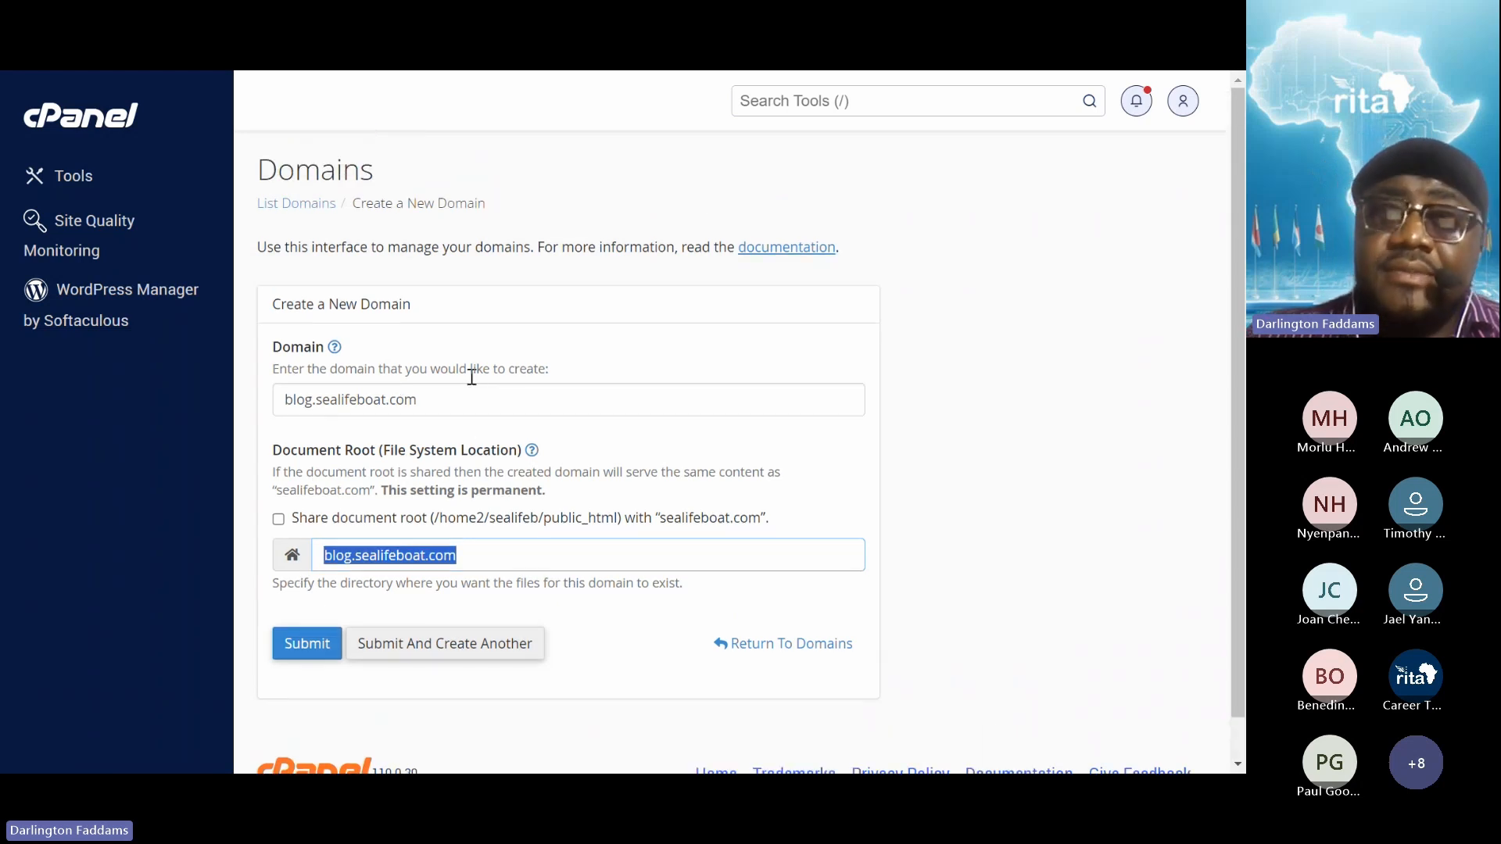
{"action": "left_click", "coordinate": [304, 204]}
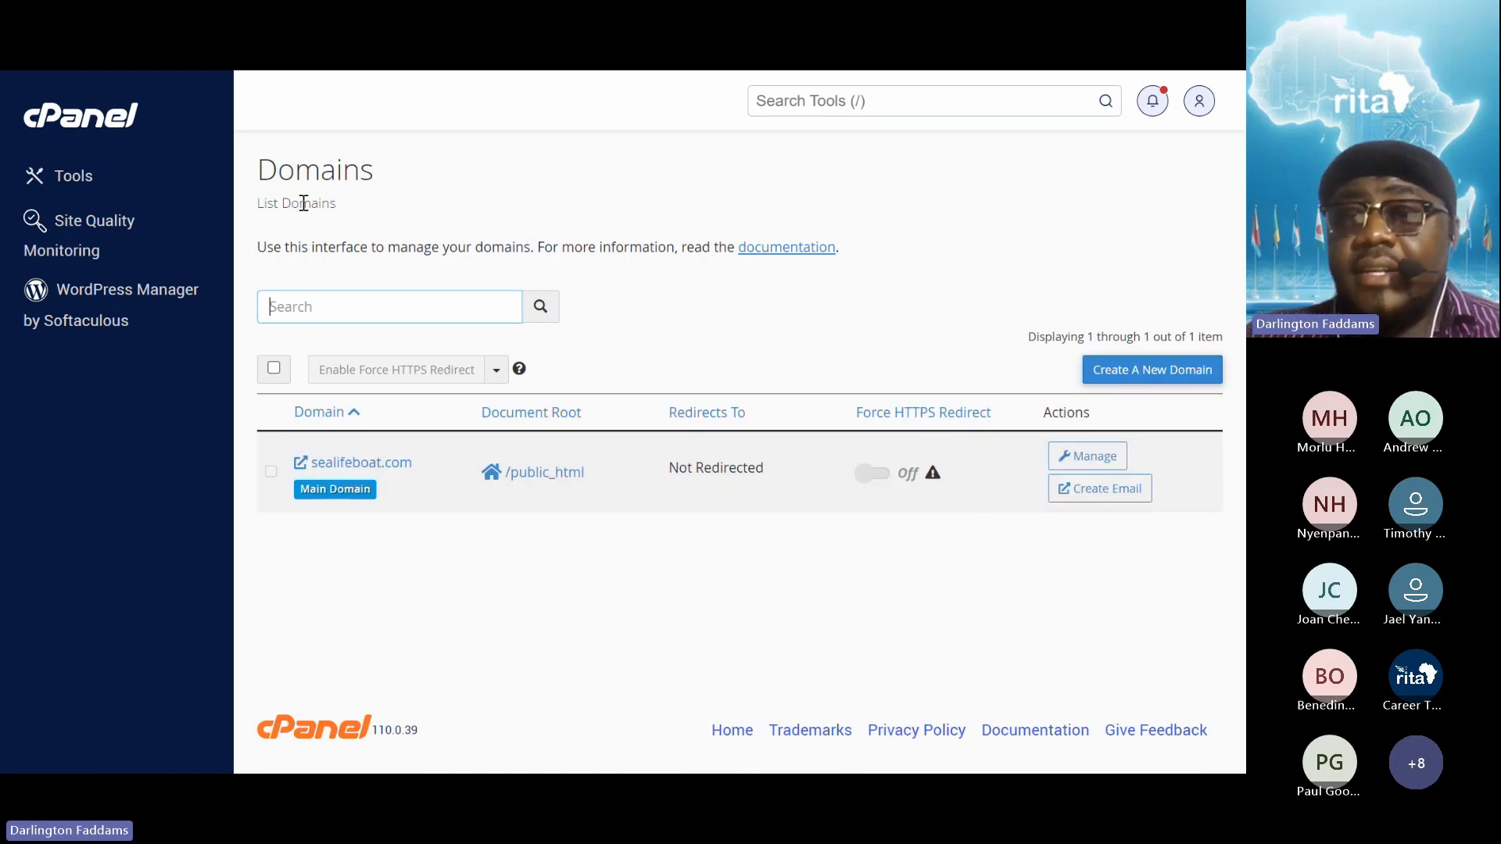
- Return to the cPanel home page and browse the Metrics, Security, Software, Advanced, Preferences and Softaculous tool sections
{"action": "left_click", "coordinate": [116, 119]}
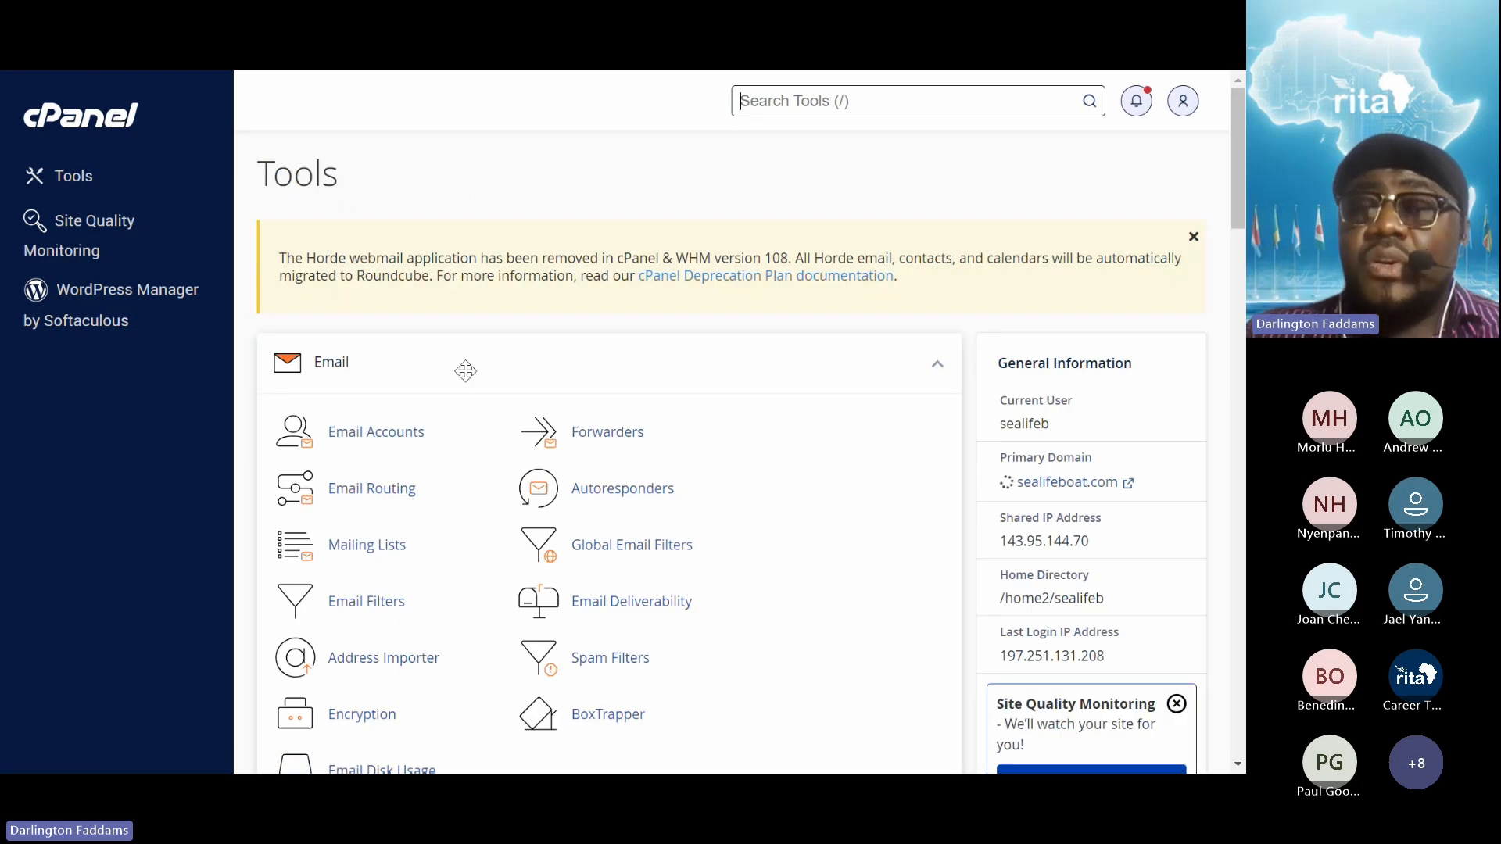
{"action": "scroll", "coordinate": [466, 371], "scroll_direction": "down", "scroll_amount": 6}
{"action": "scroll", "coordinate": [466, 370], "scroll_direction": "down", "scroll_amount": 10}
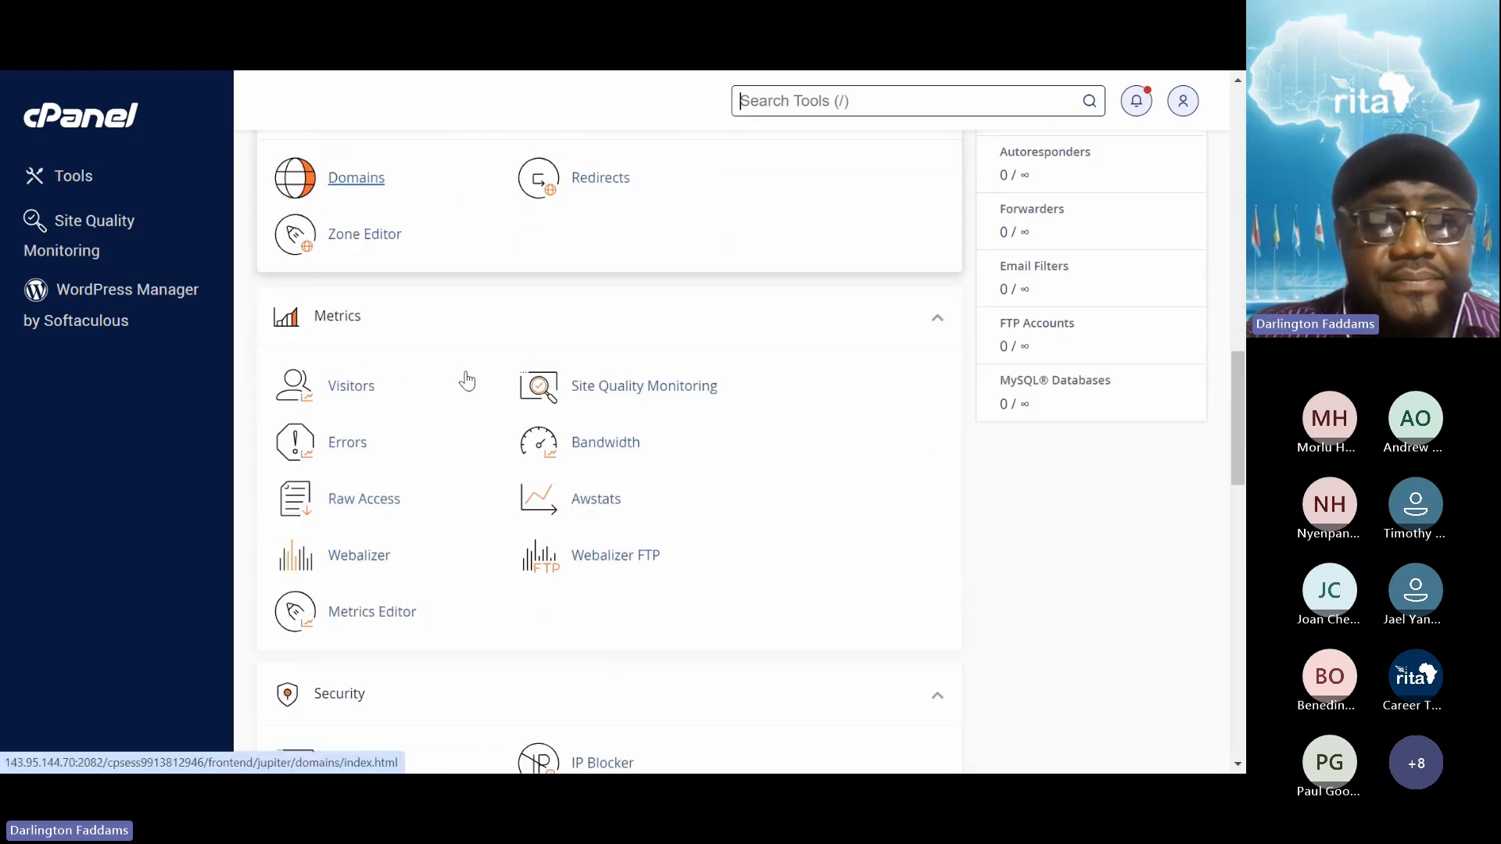
{"action": "scroll", "coordinate": [467, 378], "scroll_direction": "down", "scroll_amount": 1}
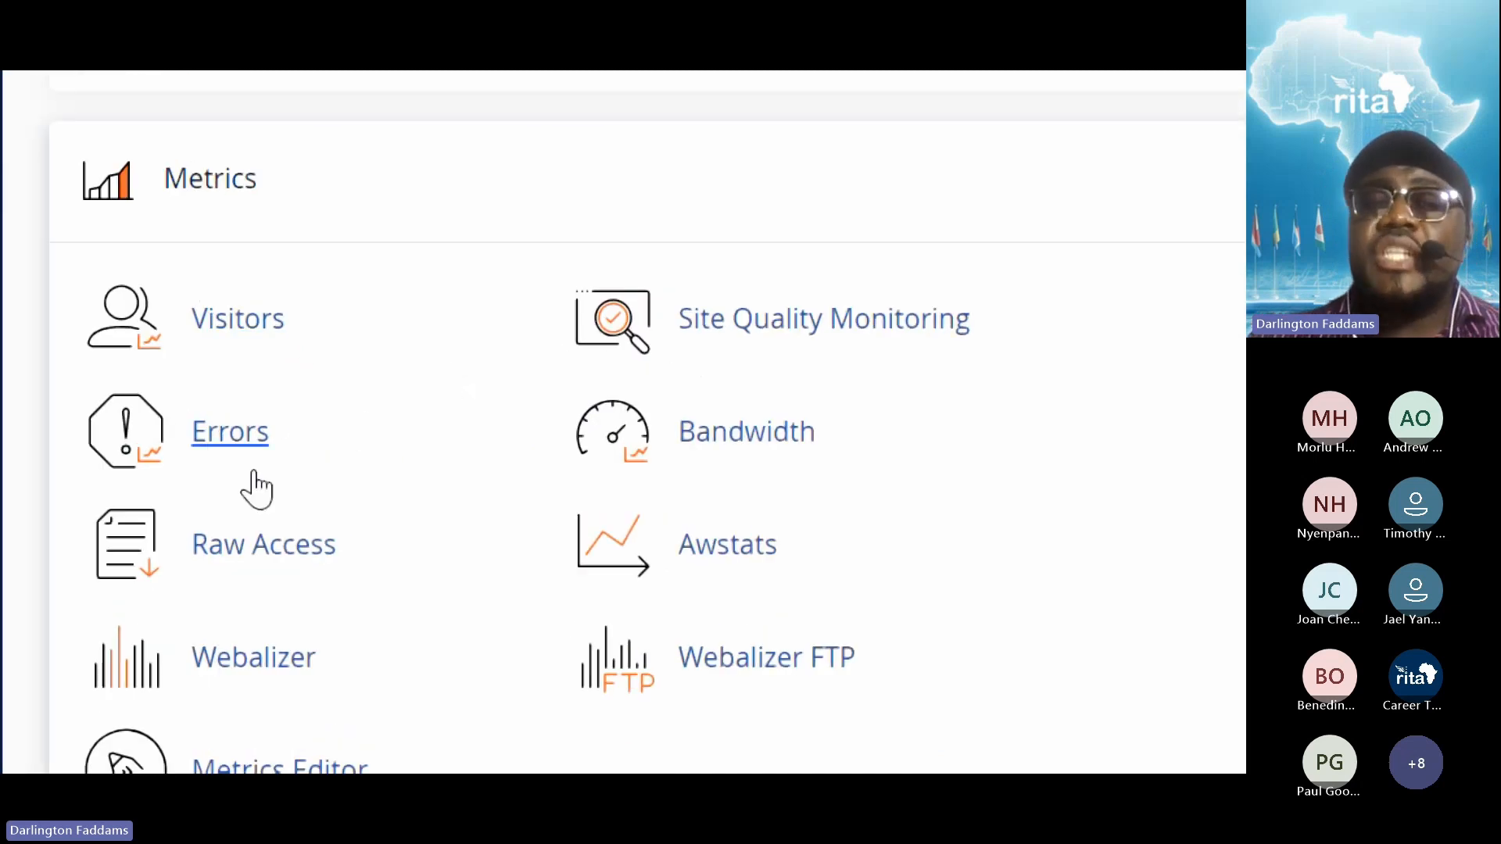
{"action": "scroll", "coordinate": [526, 758], "scroll_direction": "down", "scroll_amount": 1}
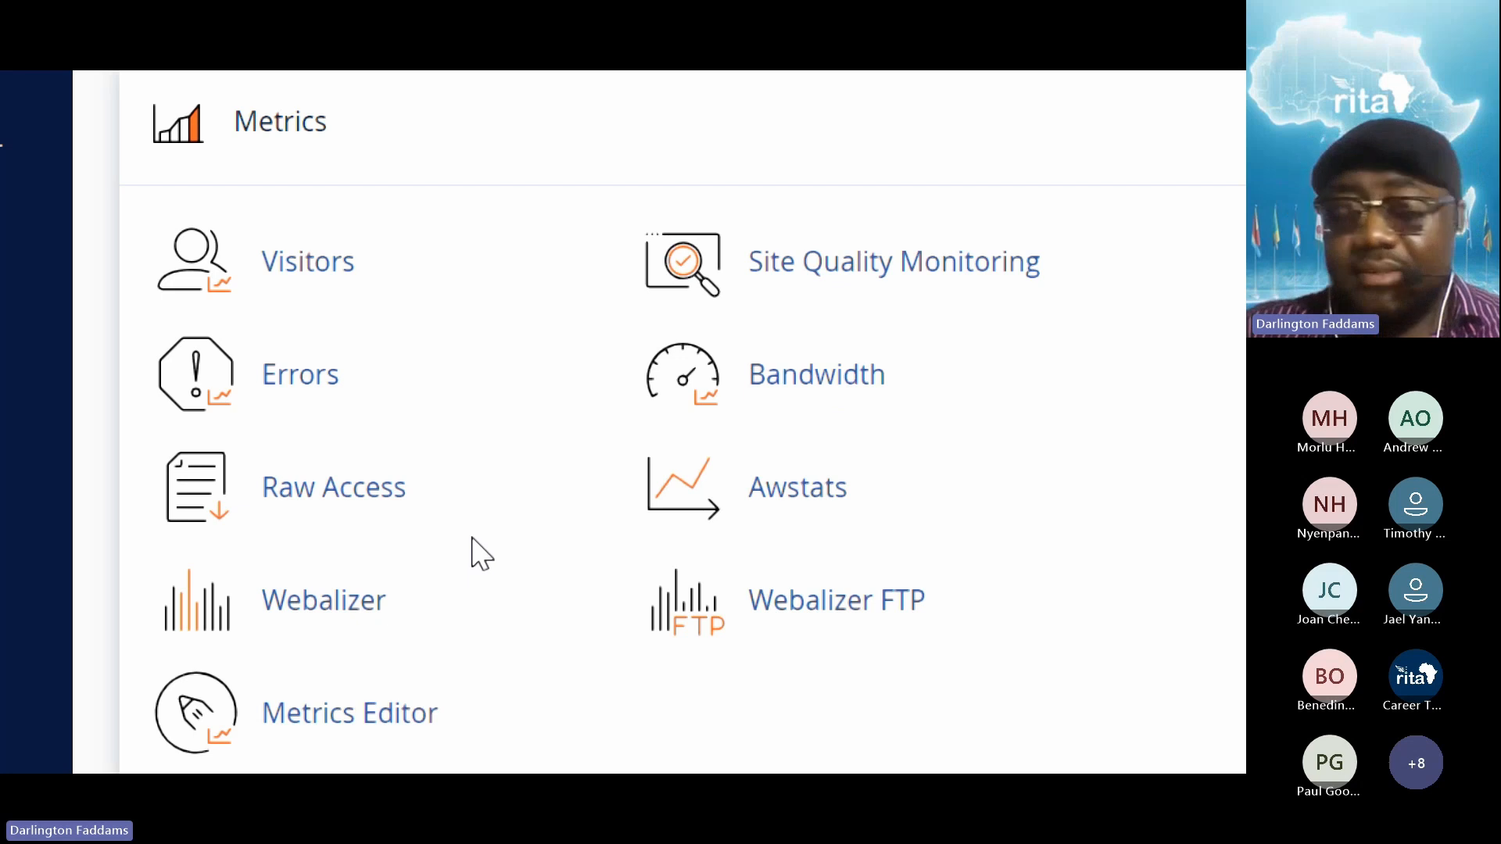
{"action": "key", "text": "super+minus"}
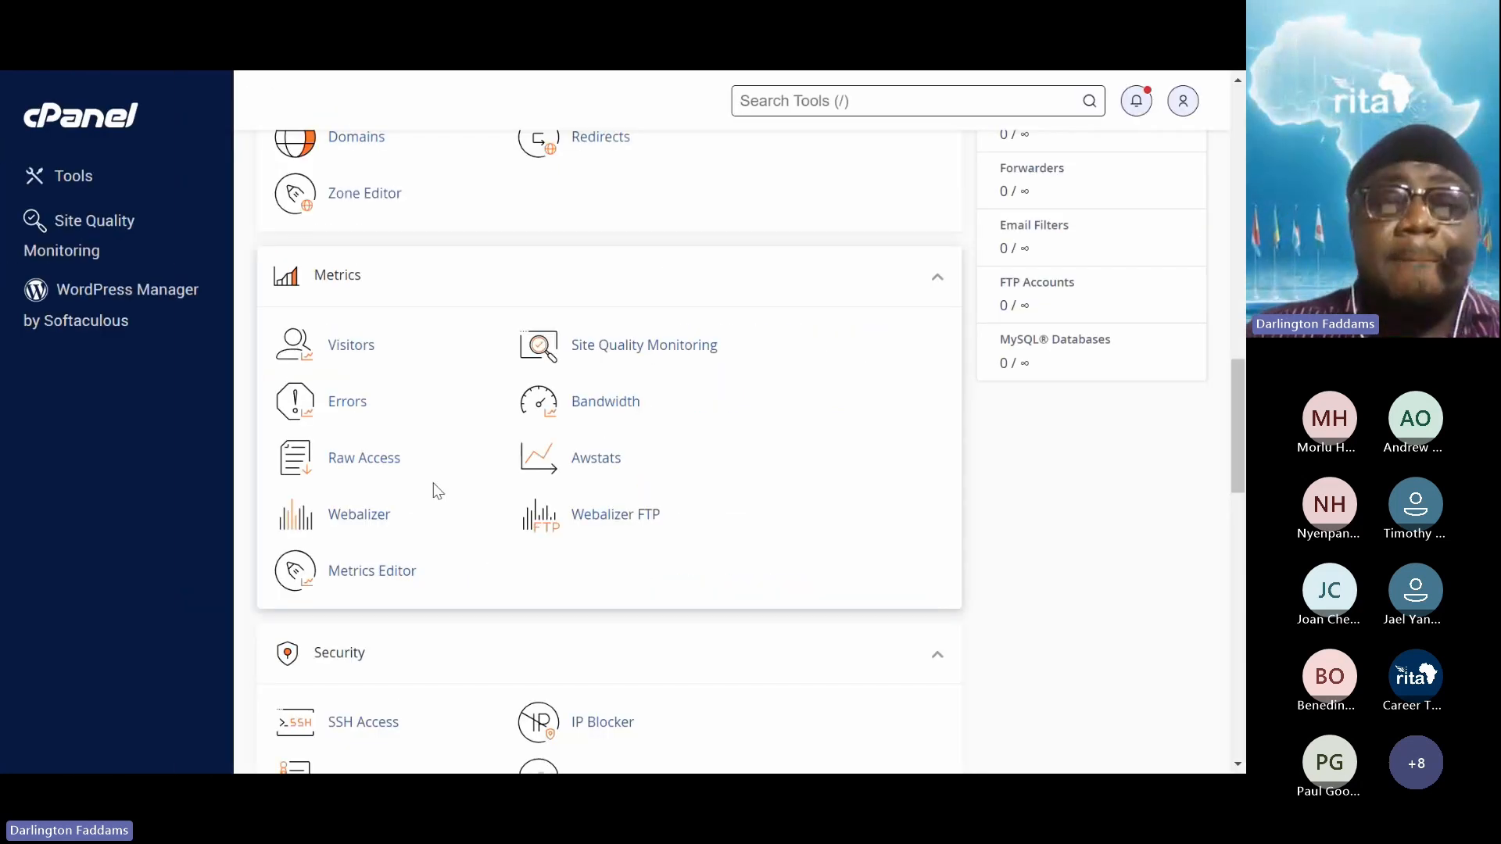
{"action": "scroll", "coordinate": [436, 491], "scroll_direction": "down", "scroll_amount": 4}
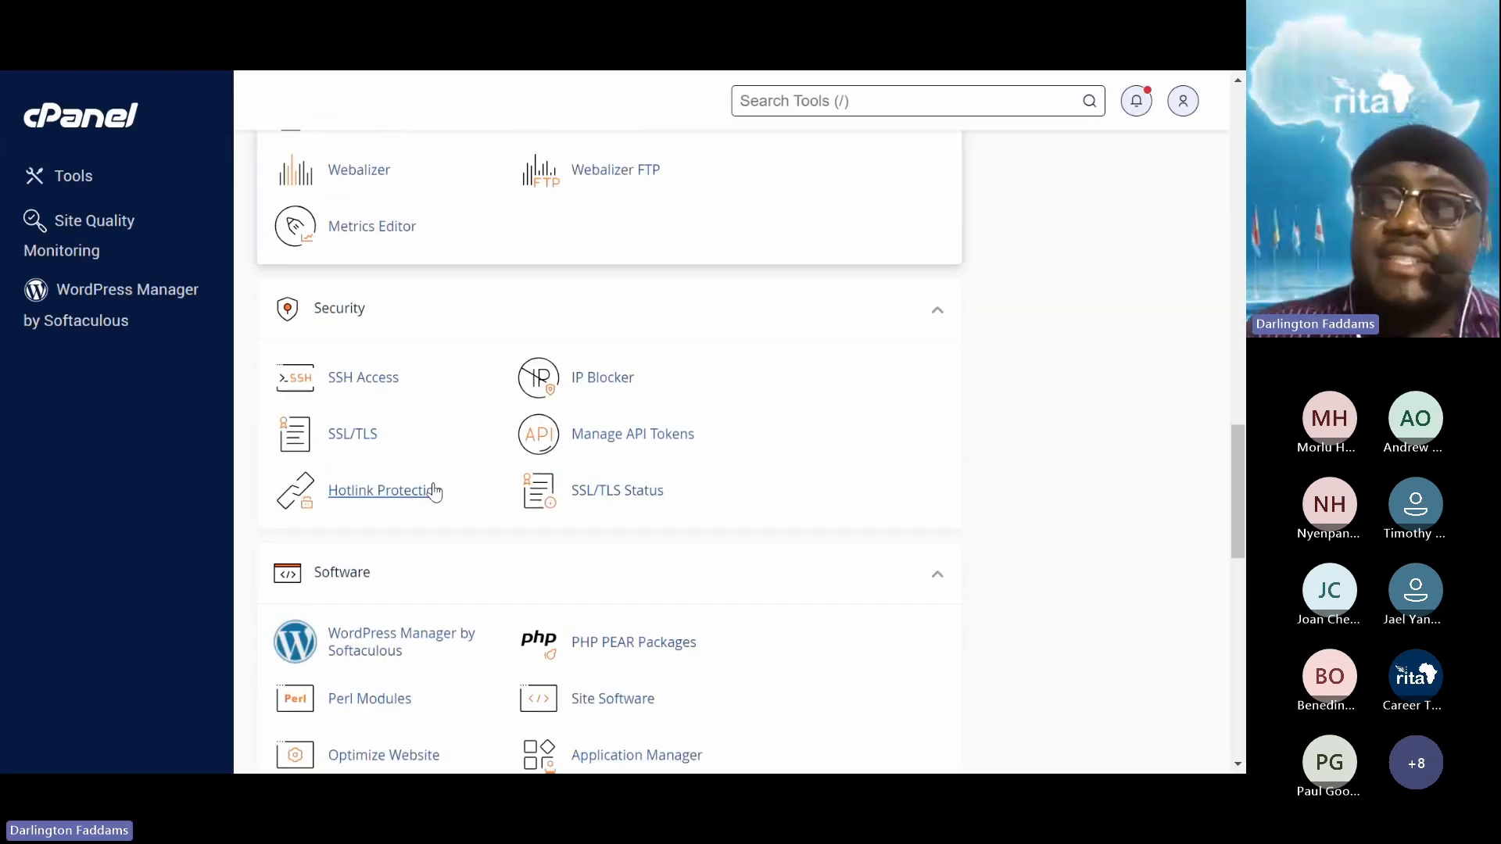
{"action": "key", "text": "super+plus"}
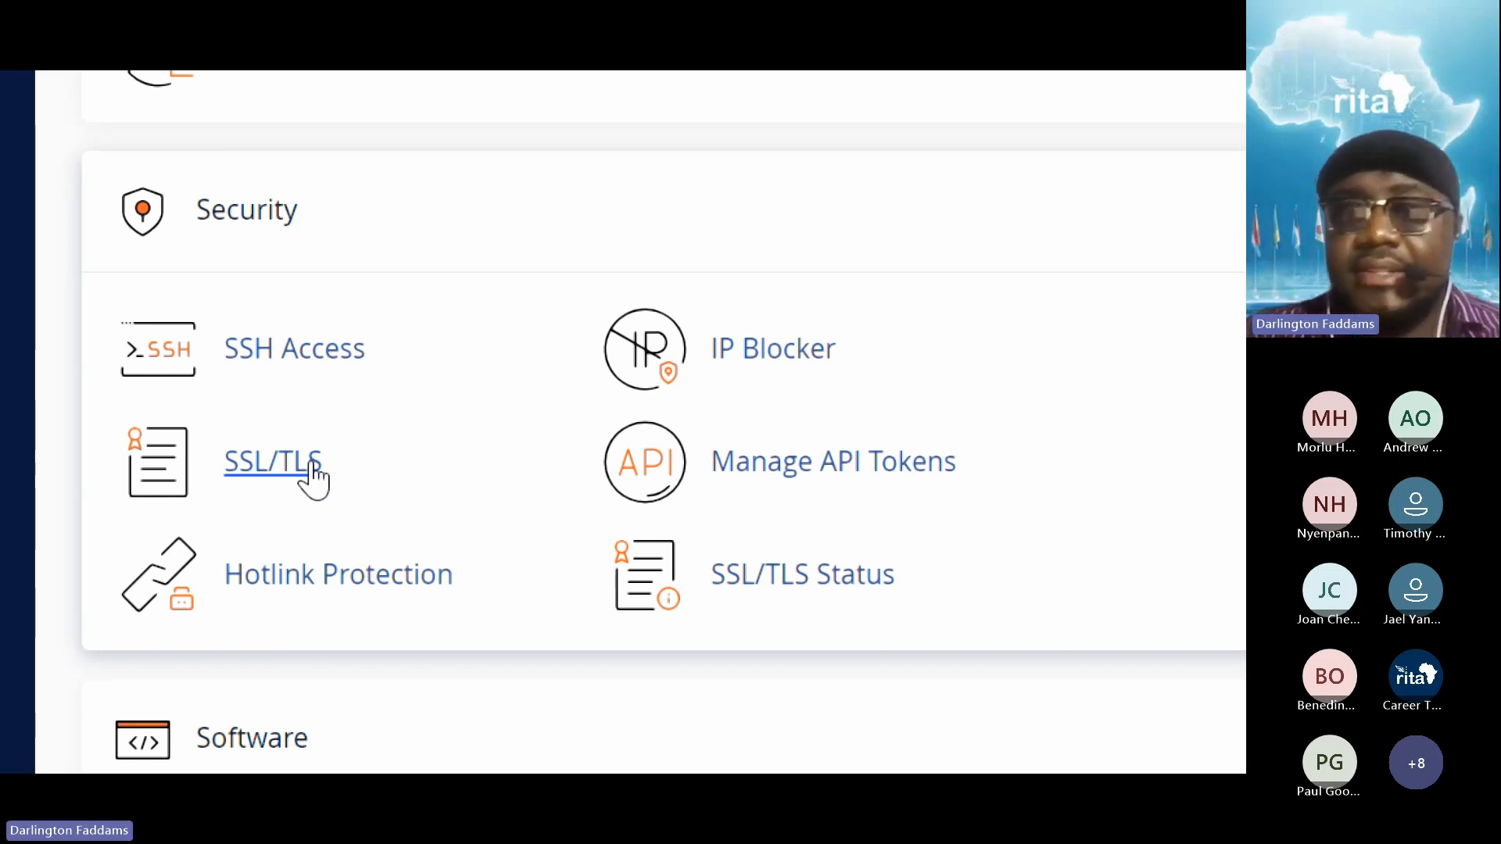
{"action": "scroll", "coordinate": [315, 478], "scroll_direction": "down", "scroll_amount": 1}
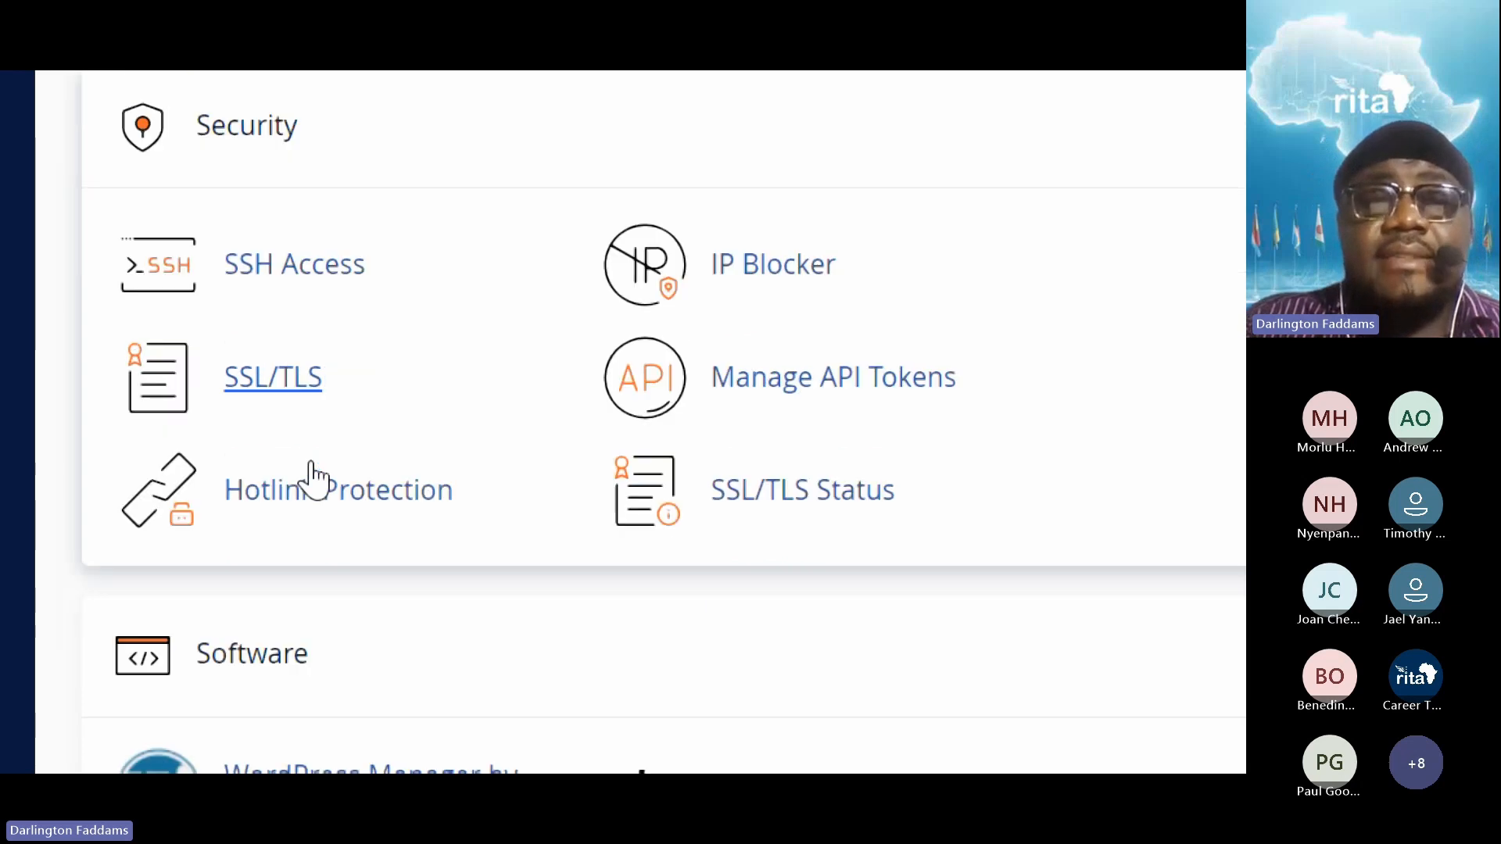
{"action": "scroll", "coordinate": [314, 477], "scroll_direction": "down", "scroll_amount": 4}
{"action": "scroll", "coordinate": [302, 396], "scroll_direction": "down", "scroll_amount": 1}
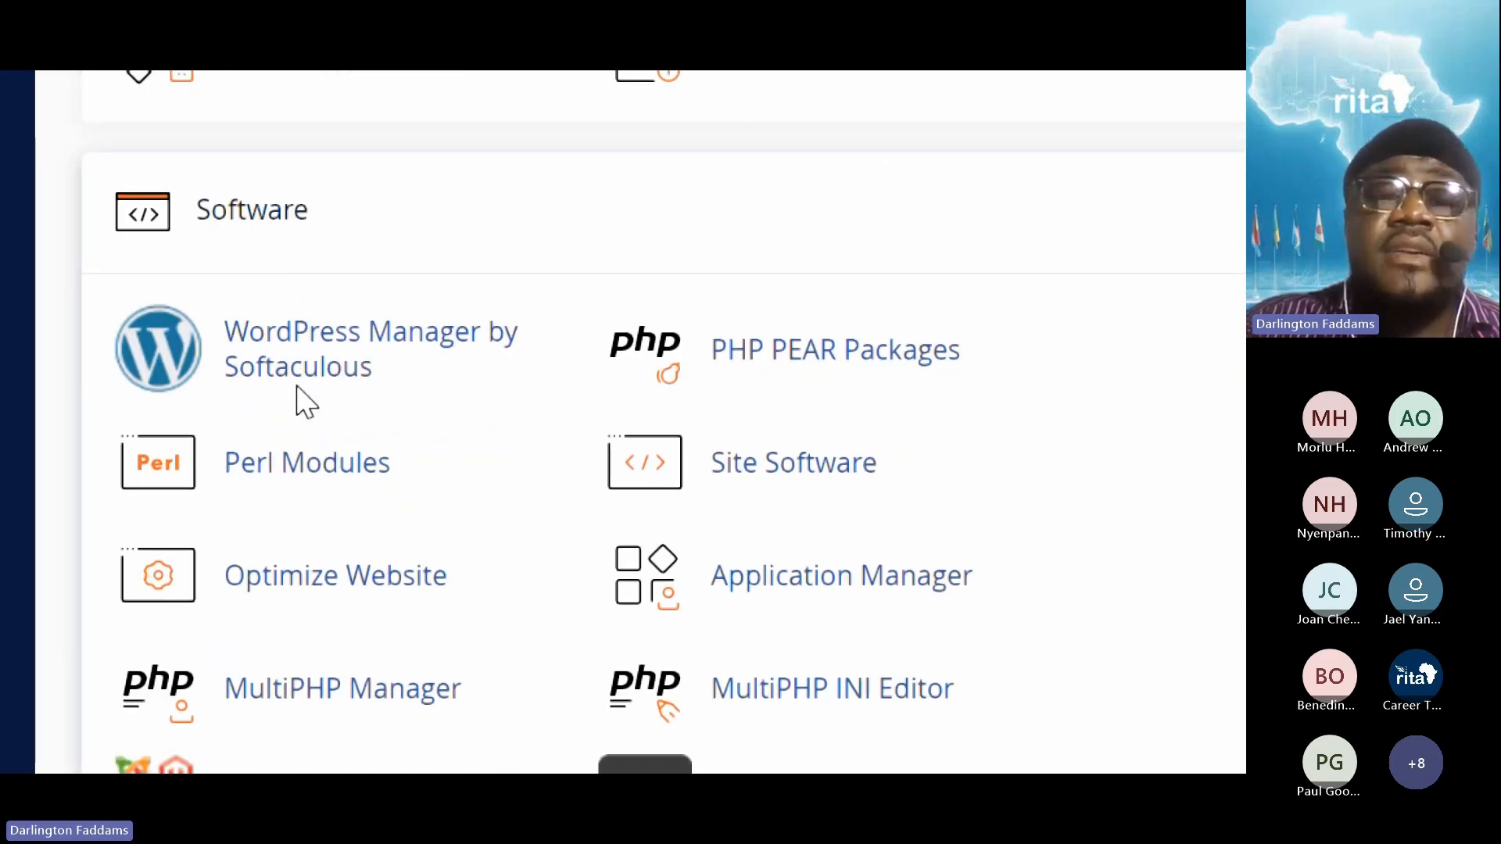
{"action": "scroll", "coordinate": [297, 387], "scroll_direction": "down", "scroll_amount": 1}
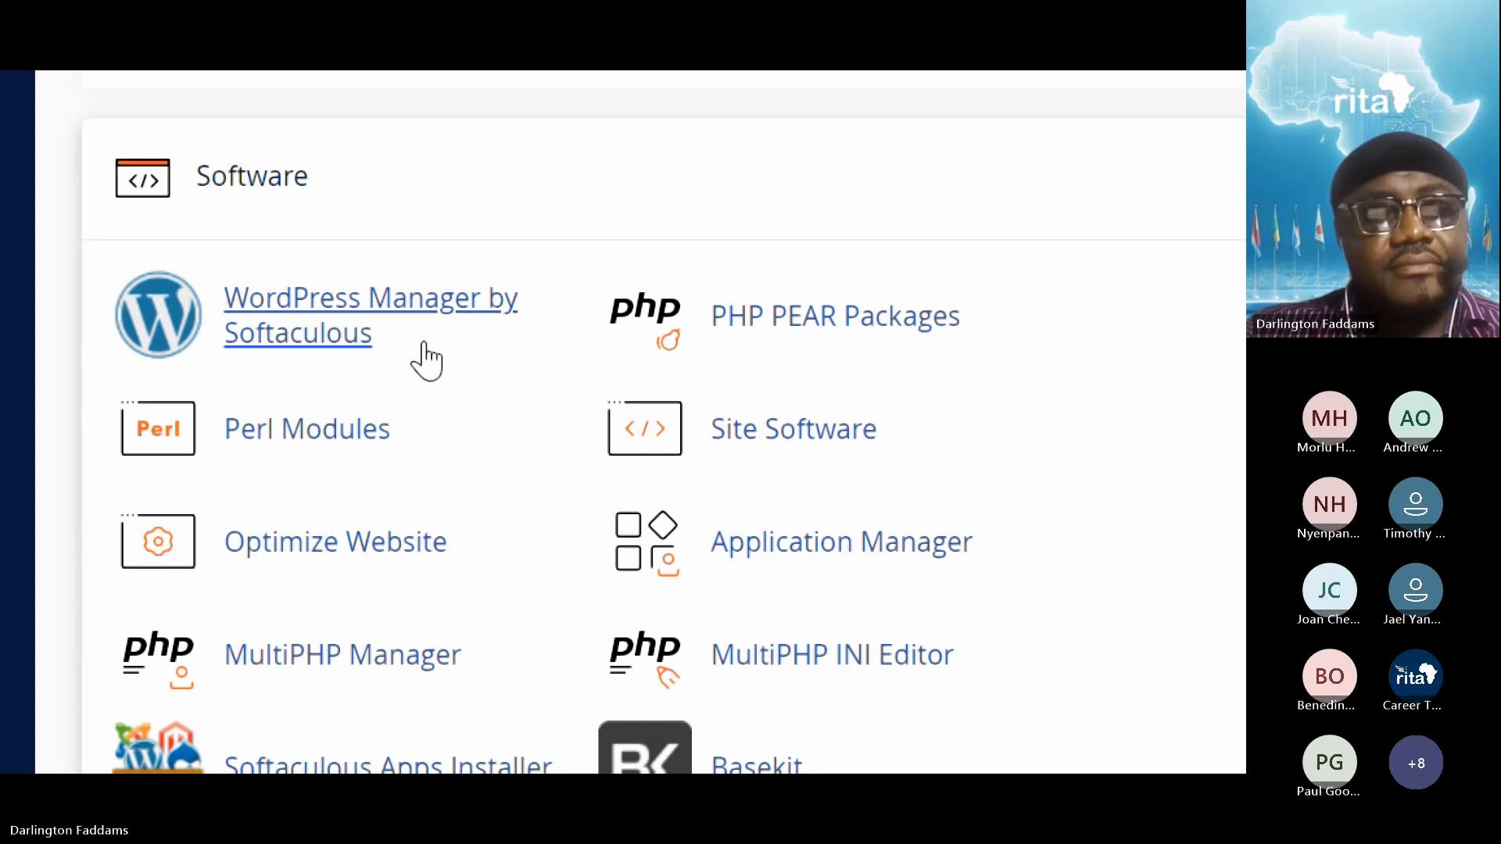
{"action": "scroll", "coordinate": [462, 614], "scroll_direction": "down", "scroll_amount": 2}
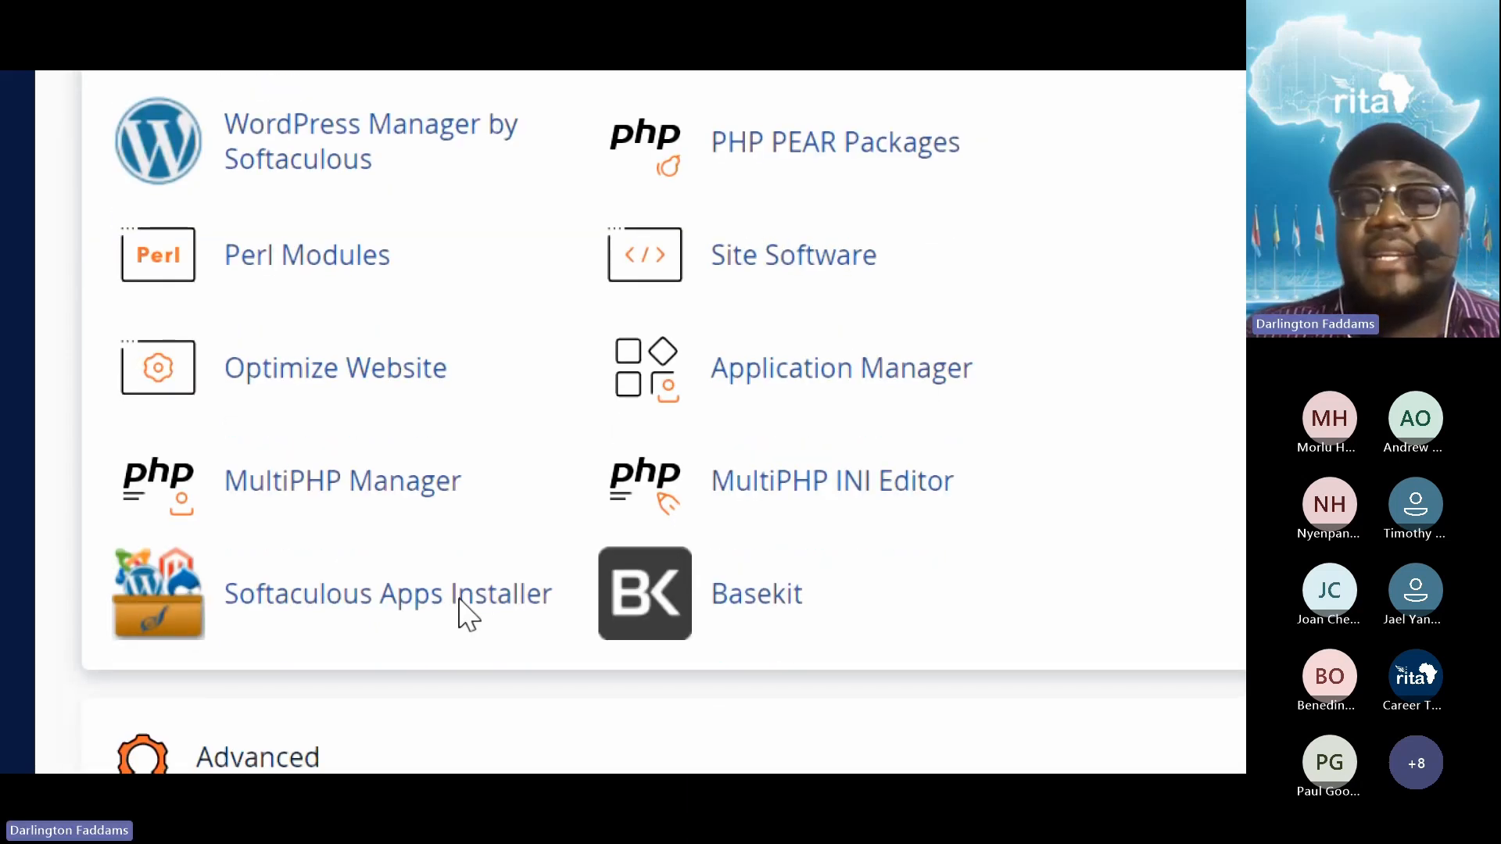
{"action": "scroll", "coordinate": [466, 613], "scroll_direction": "down", "scroll_amount": 2}
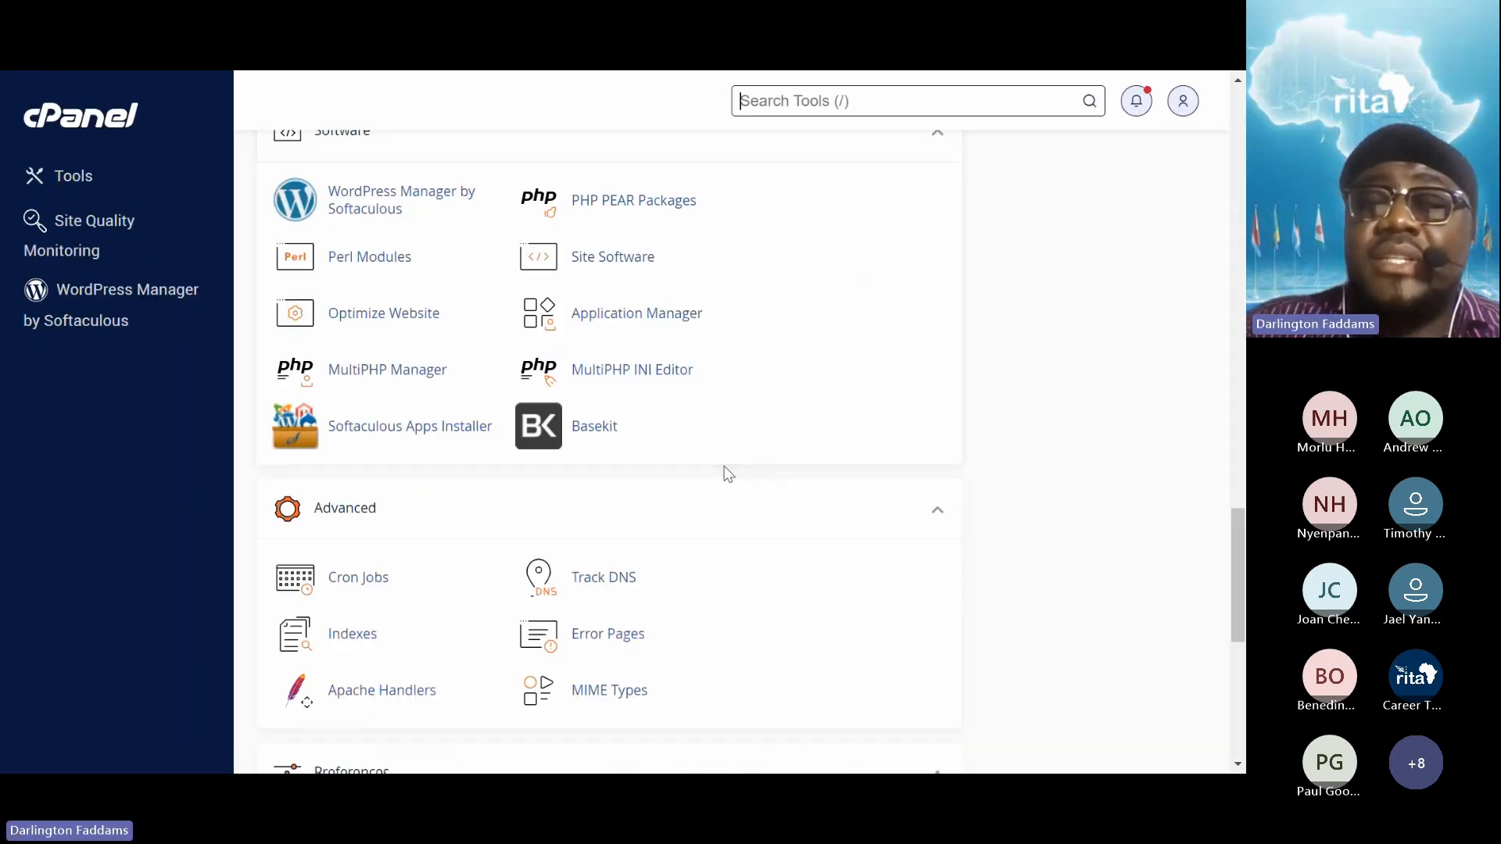
{"action": "scroll", "coordinate": [729, 475], "scroll_direction": "down", "scroll_amount": 4}
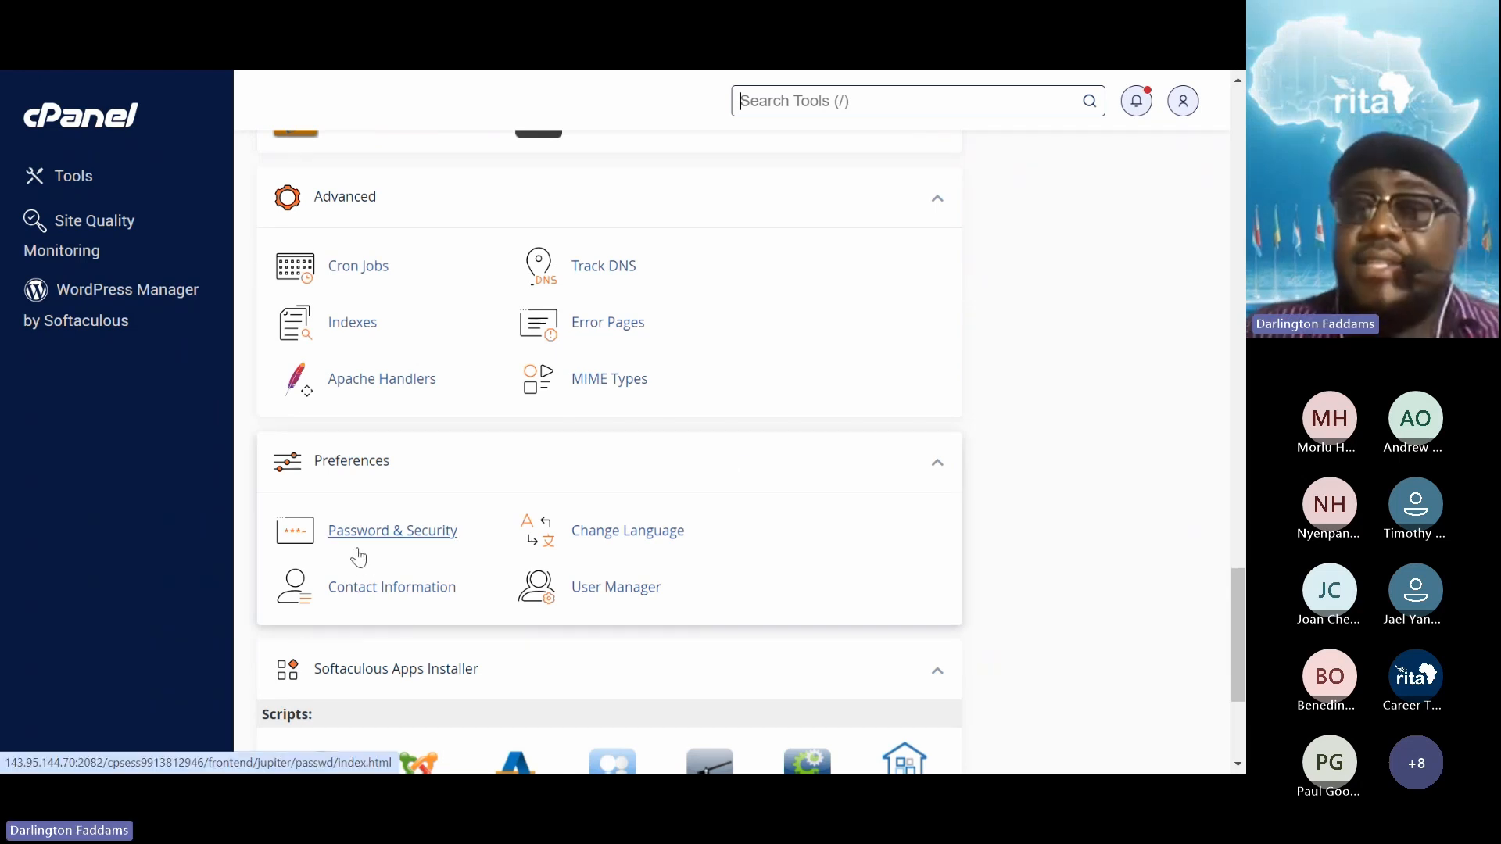
{"action": "scroll", "coordinate": [358, 557], "scroll_direction": "down", "scroll_amount": 1}
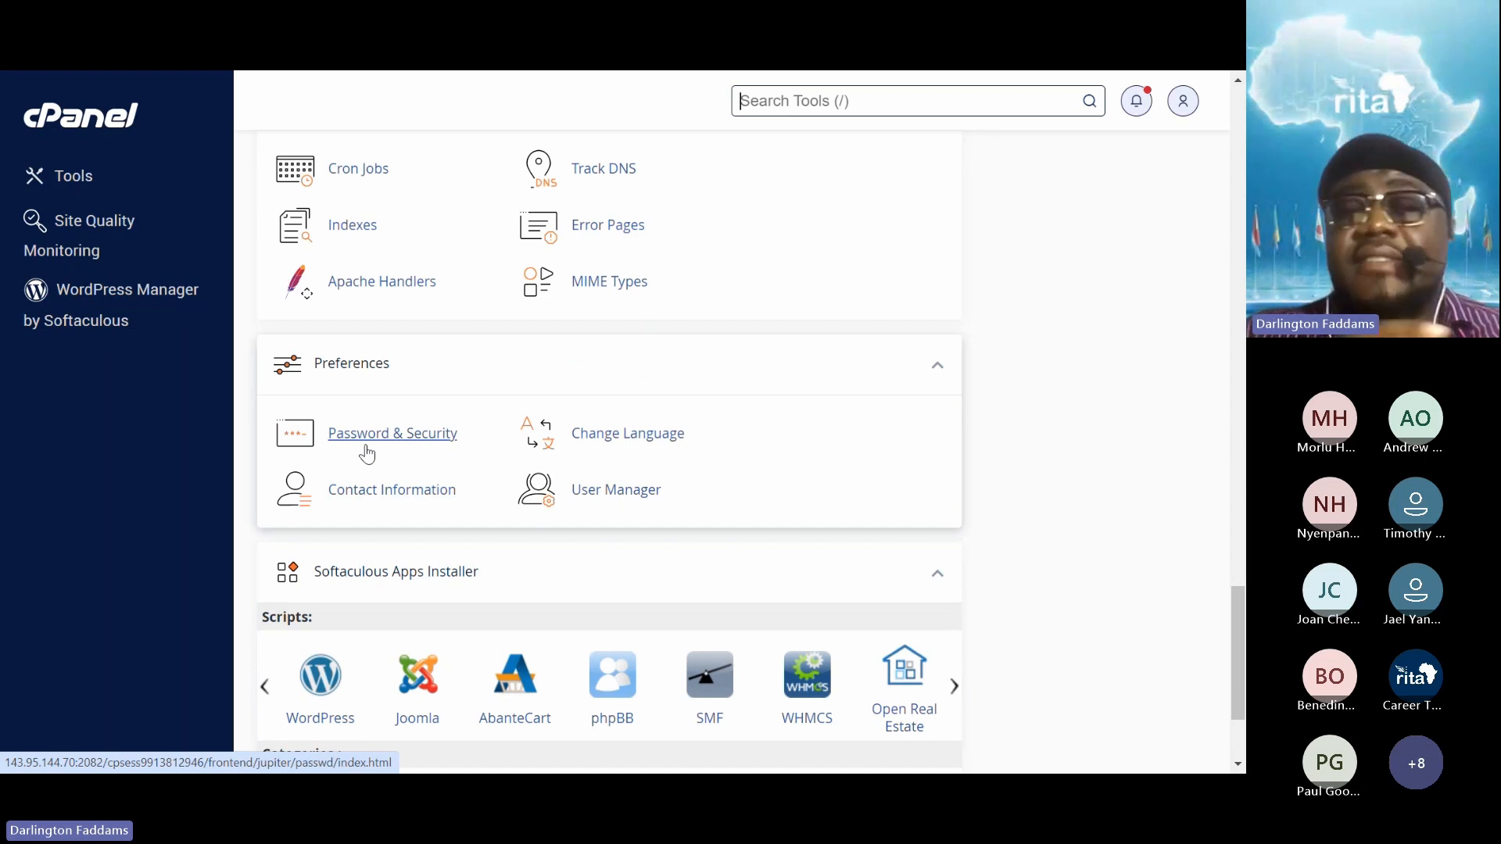
{"action": "scroll", "coordinate": [405, 450], "scroll_direction": "down", "scroll_amount": 2}
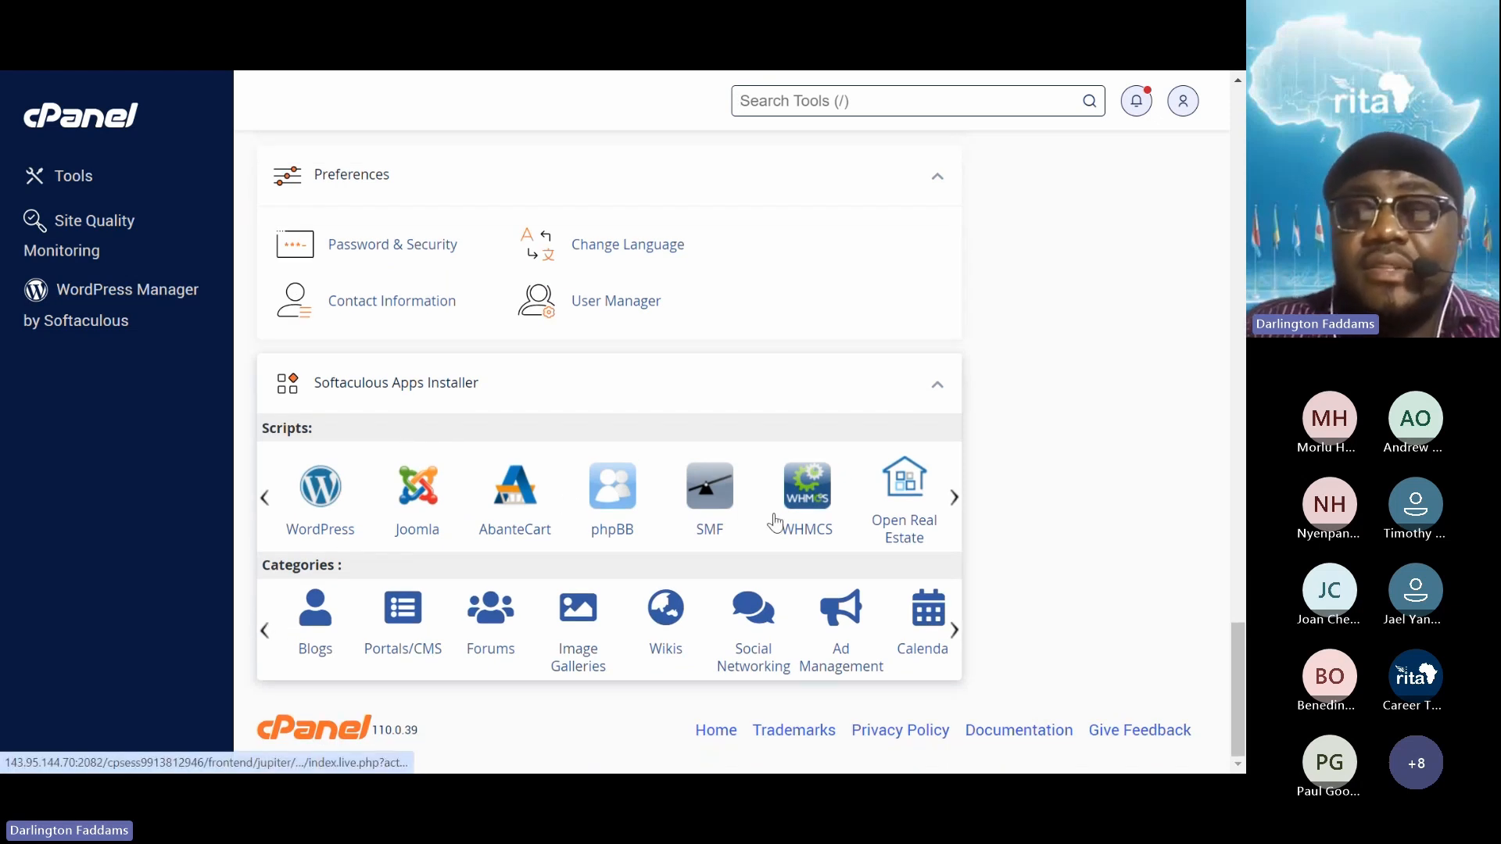
{"action": "scroll", "coordinate": [777, 523], "scroll_direction": "left", "scroll_amount": 5}
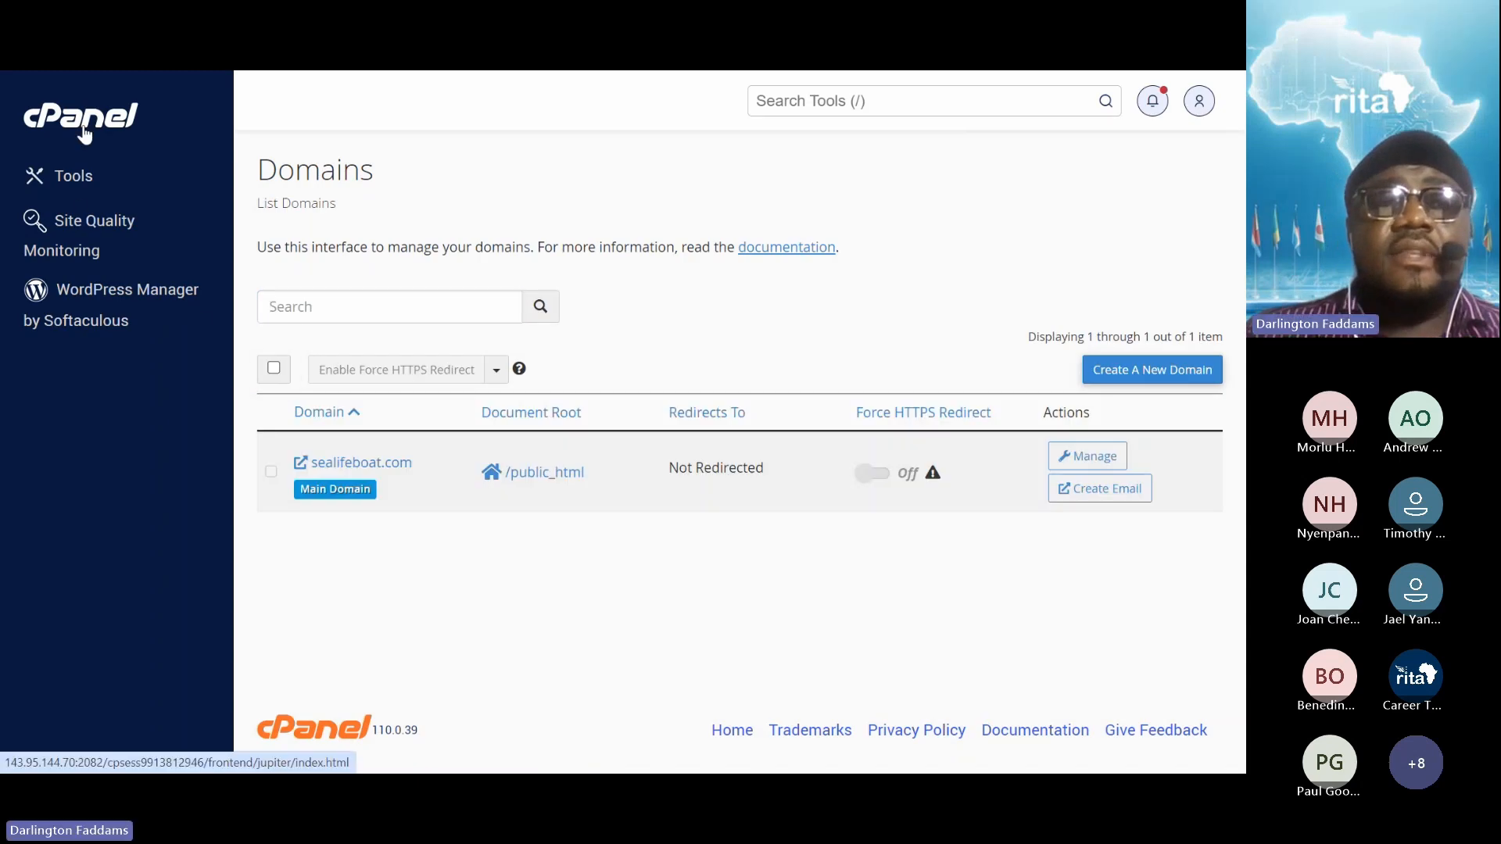
- Go back to the cPanel home page and switch to the cPanel presentation slide and back
{"action": "left_click", "coordinate": [85, 134]}
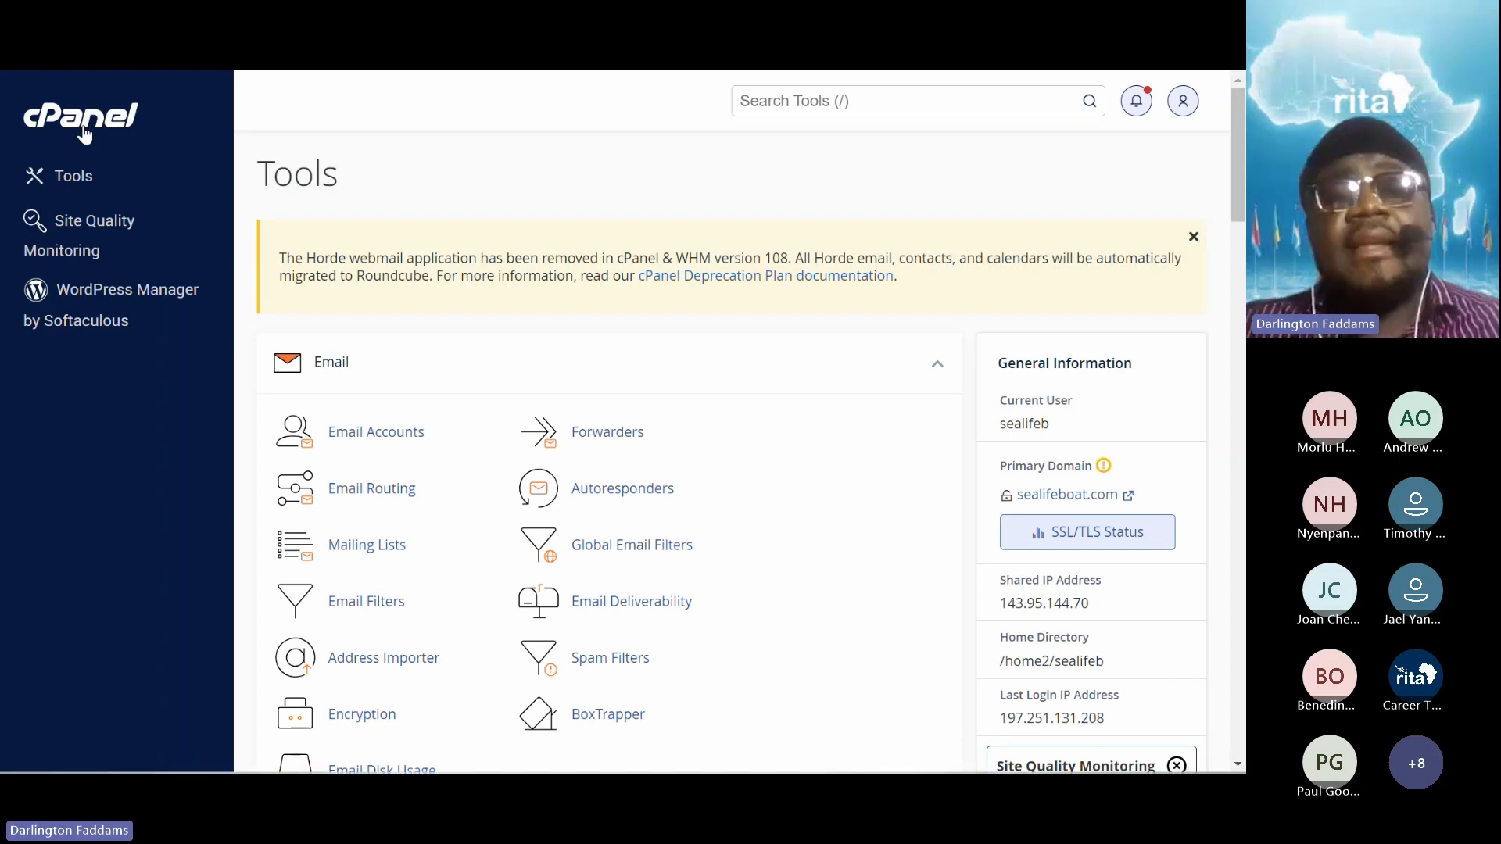
{"action": "key", "text": "alt+Tab"}
{"action": "key", "text": "alt+Tab"}
{"action": "key", "text": "alt+Tab"}
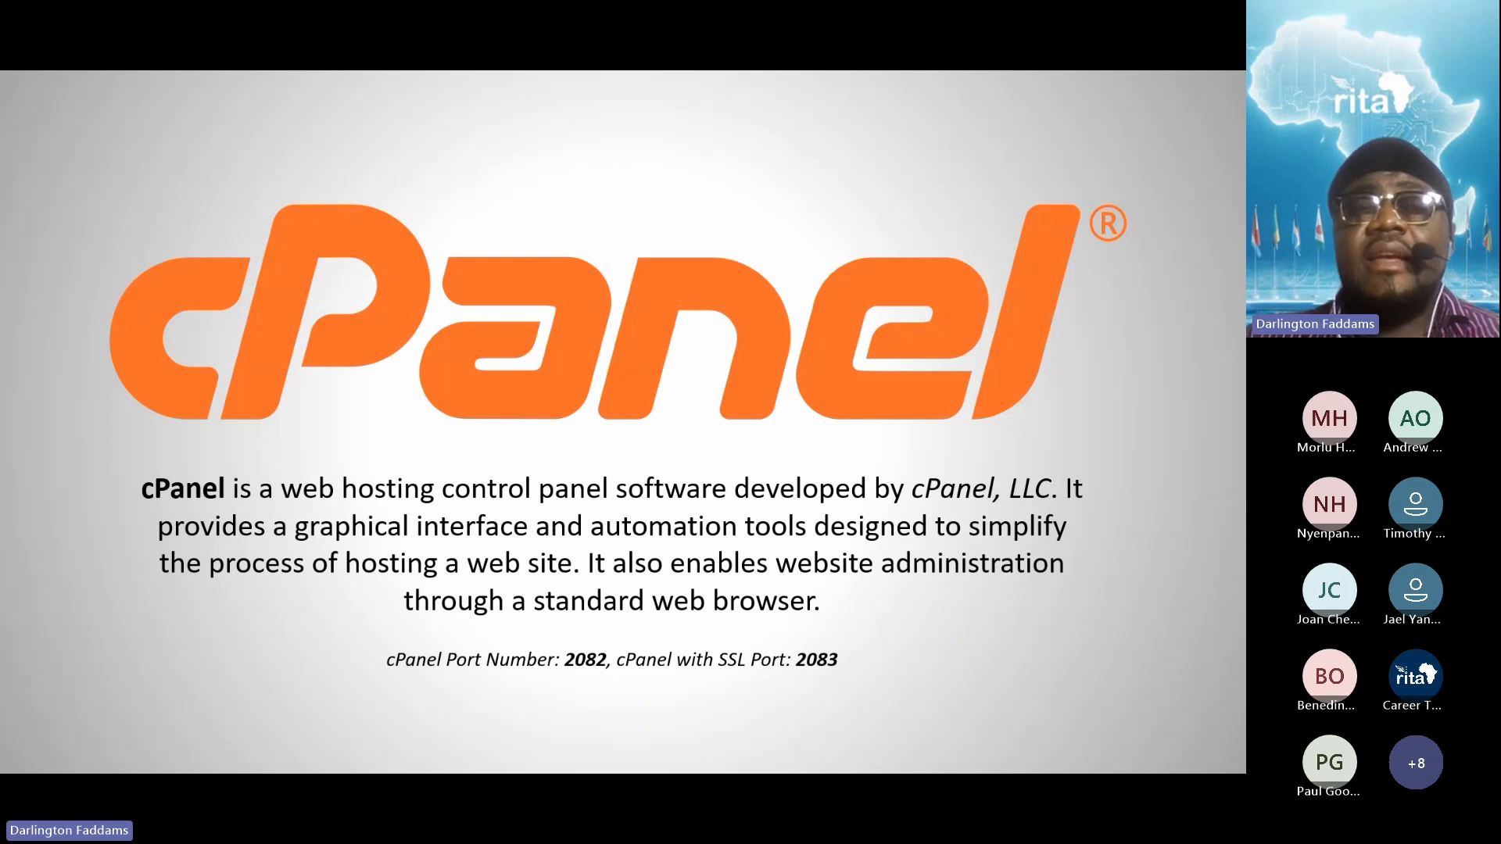
{"action": "key", "text": "Right"}
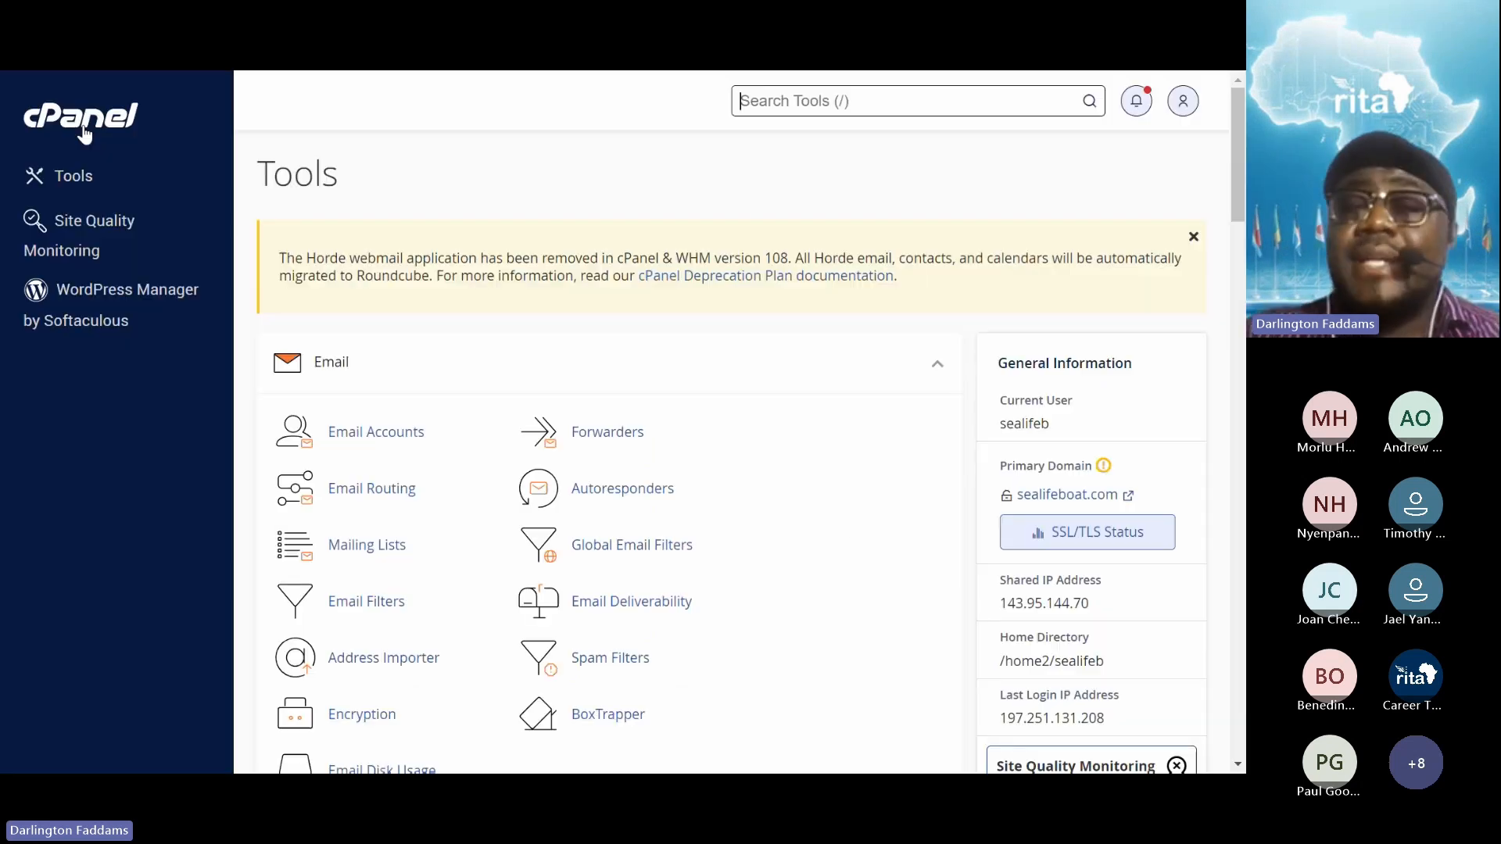
- Scroll the cPanel home page through the Email and Files tool sections
{"action": "scroll", "coordinate": [422, 454], "scroll_direction": "down", "scroll_amount": 6}
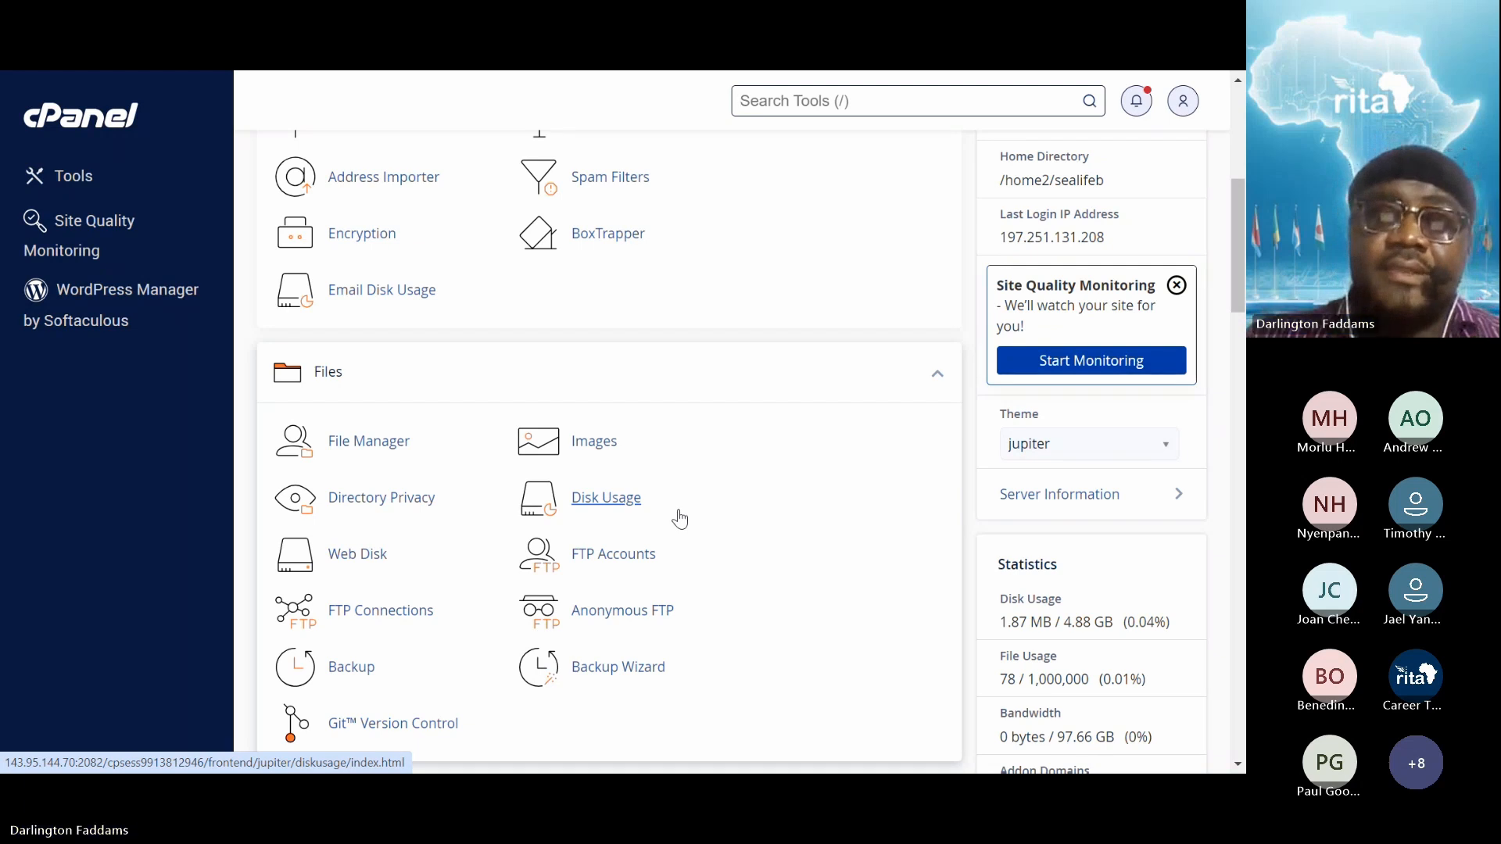
{"action": "scroll", "coordinate": [680, 519], "scroll_direction": "up", "scroll_amount": 6}
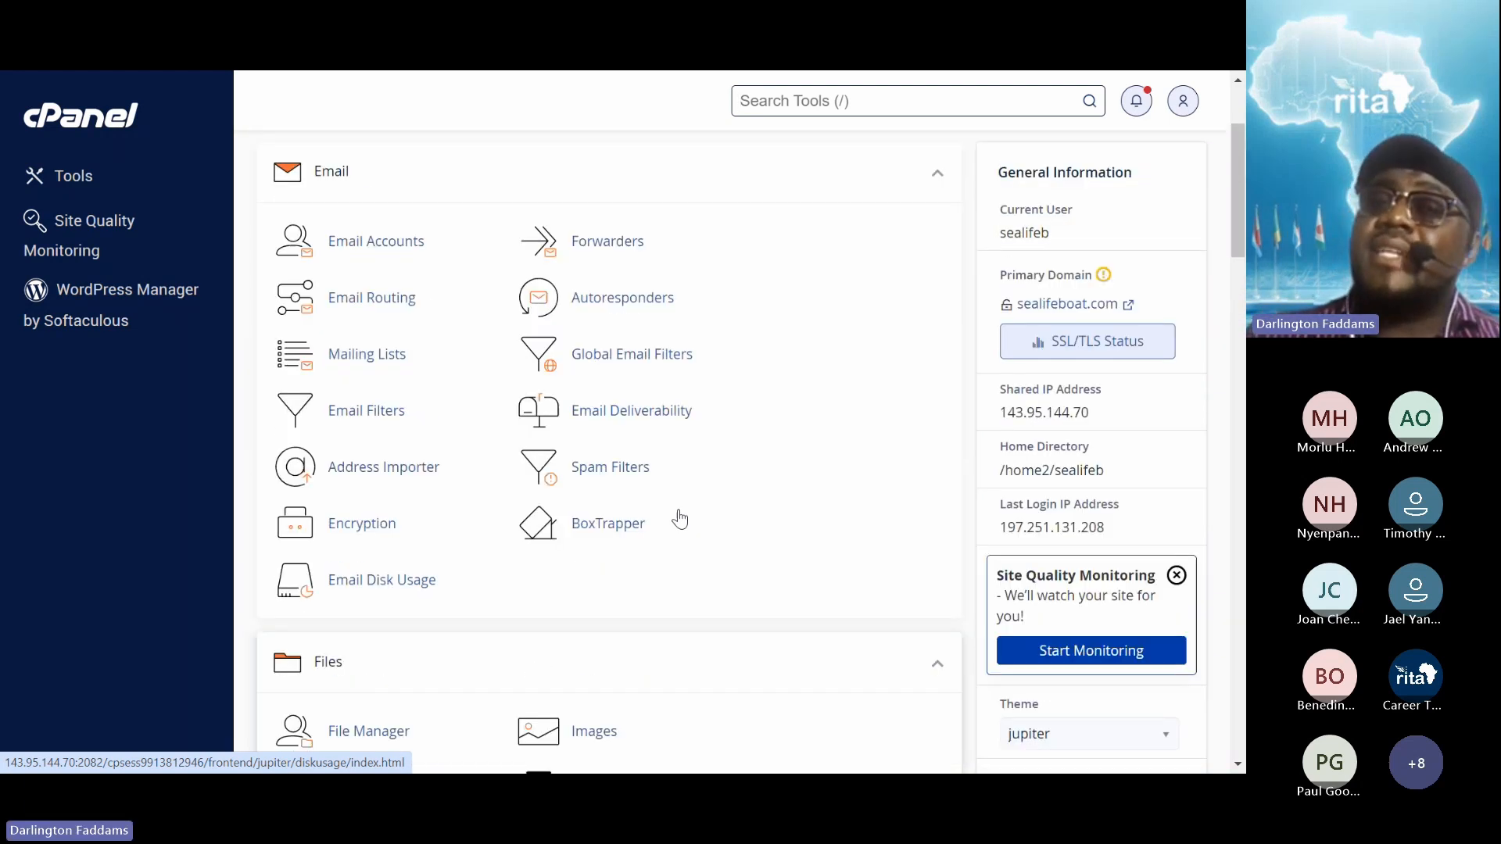
{"action": "scroll", "coordinate": [680, 519], "scroll_direction": "down", "scroll_amount": 4}
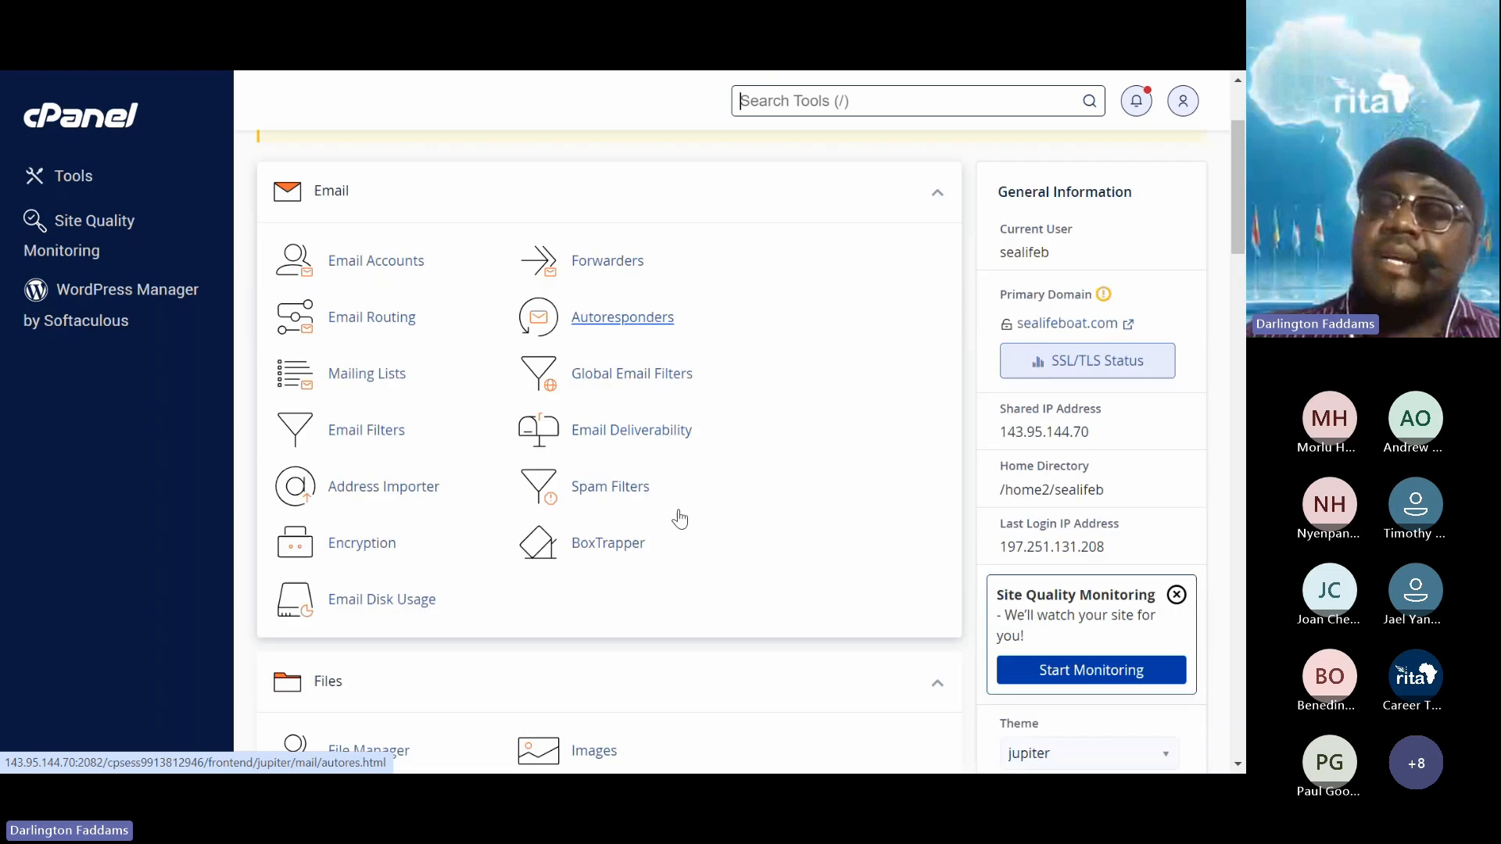
{"action": "scroll", "coordinate": [680, 518], "scroll_direction": "down", "scroll_amount": 7}
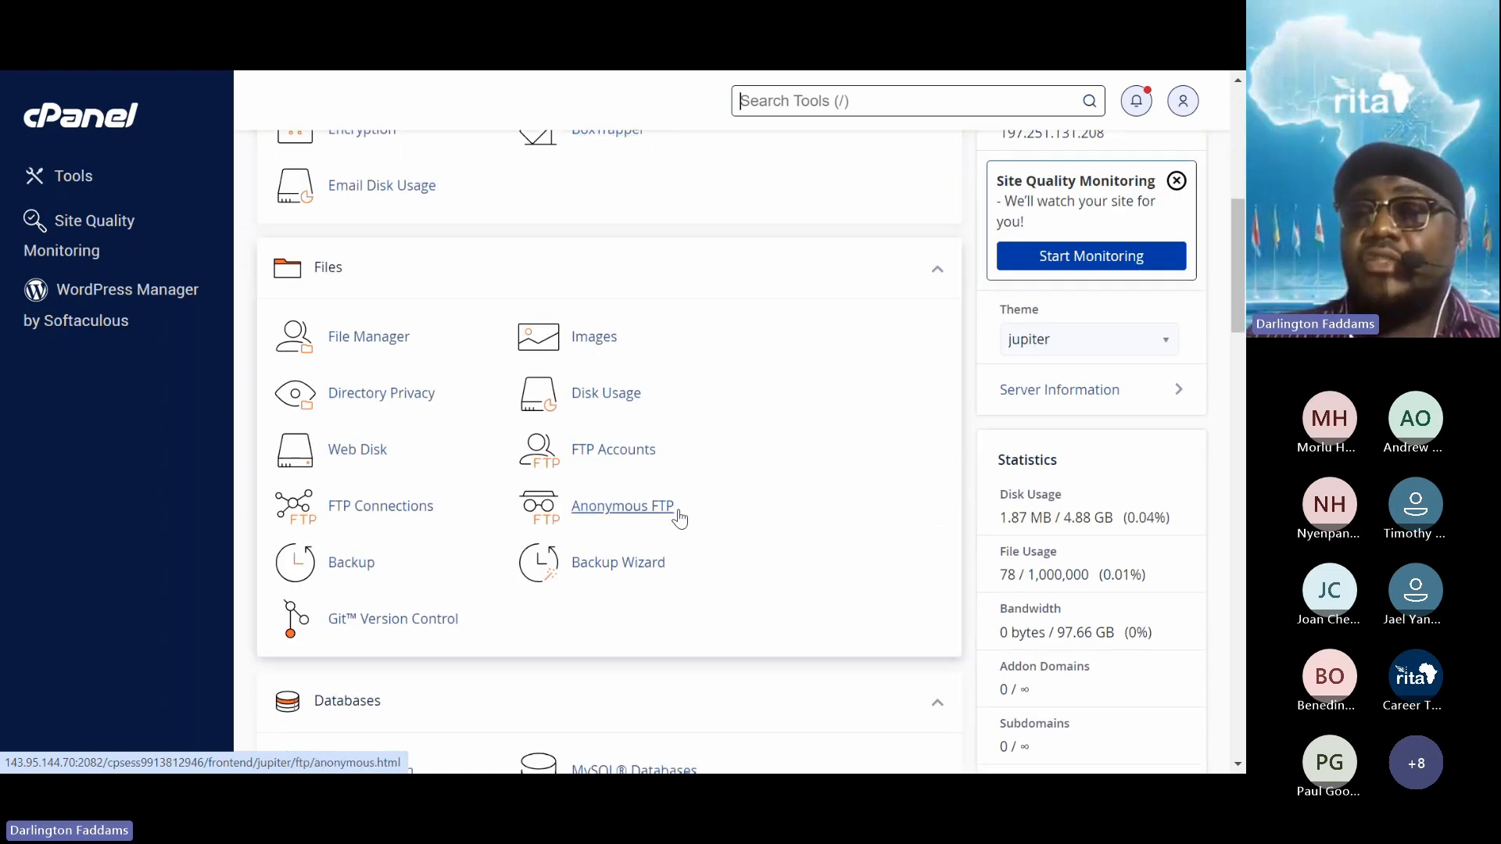
- Scroll through the cPanel home page's Databases, Domains, Metrics, Security, Software, Advanced, Preferences and Softaculous sections and back to Files
{"action": "scroll", "coordinate": [680, 516], "scroll_direction": "down", "scroll_amount": 5}
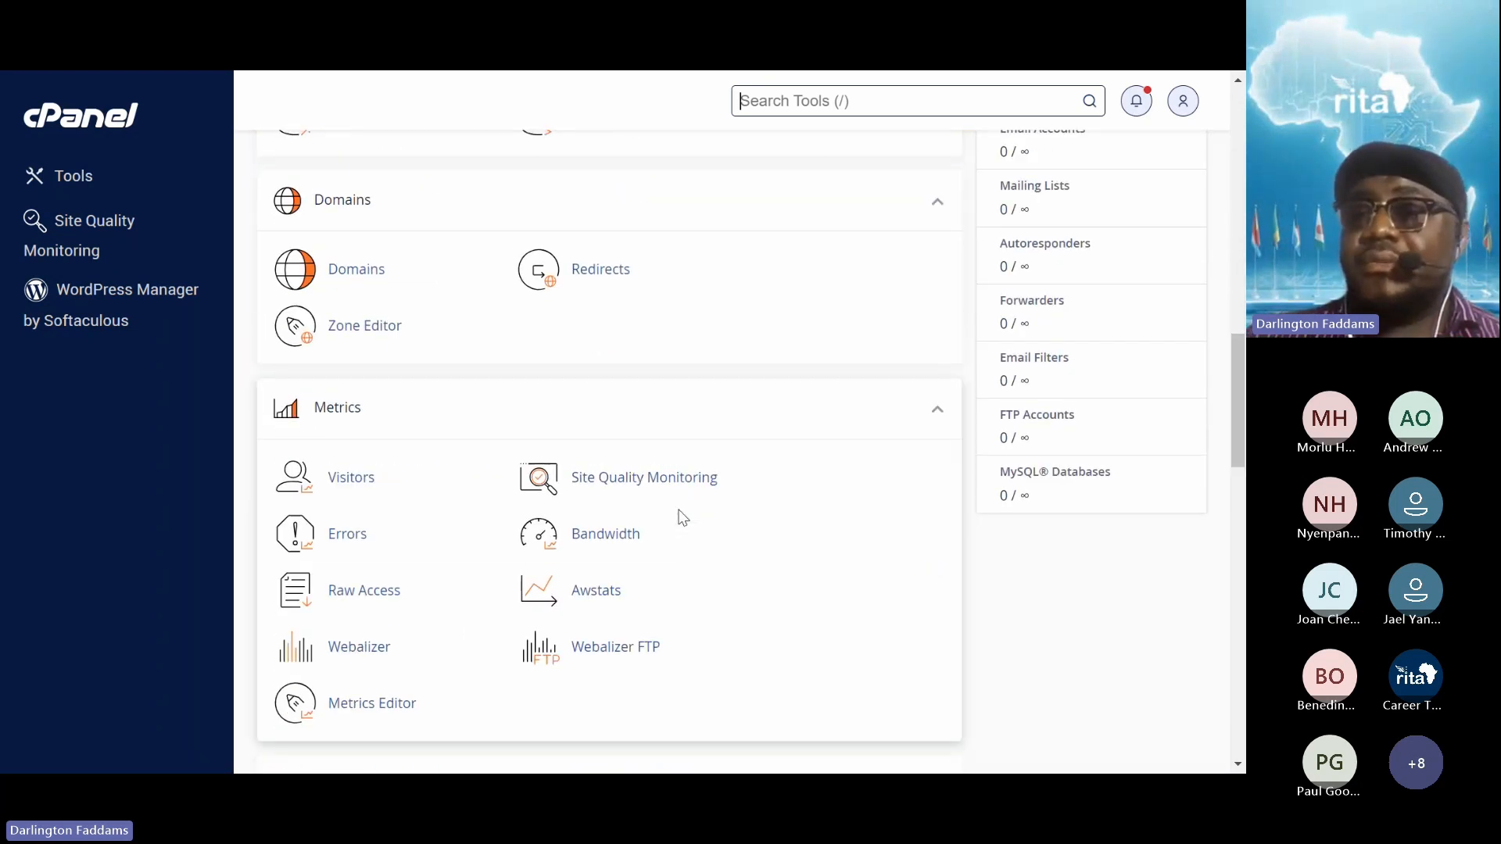
{"action": "scroll", "coordinate": [679, 513], "scroll_direction": "up", "scroll_amount": 4}
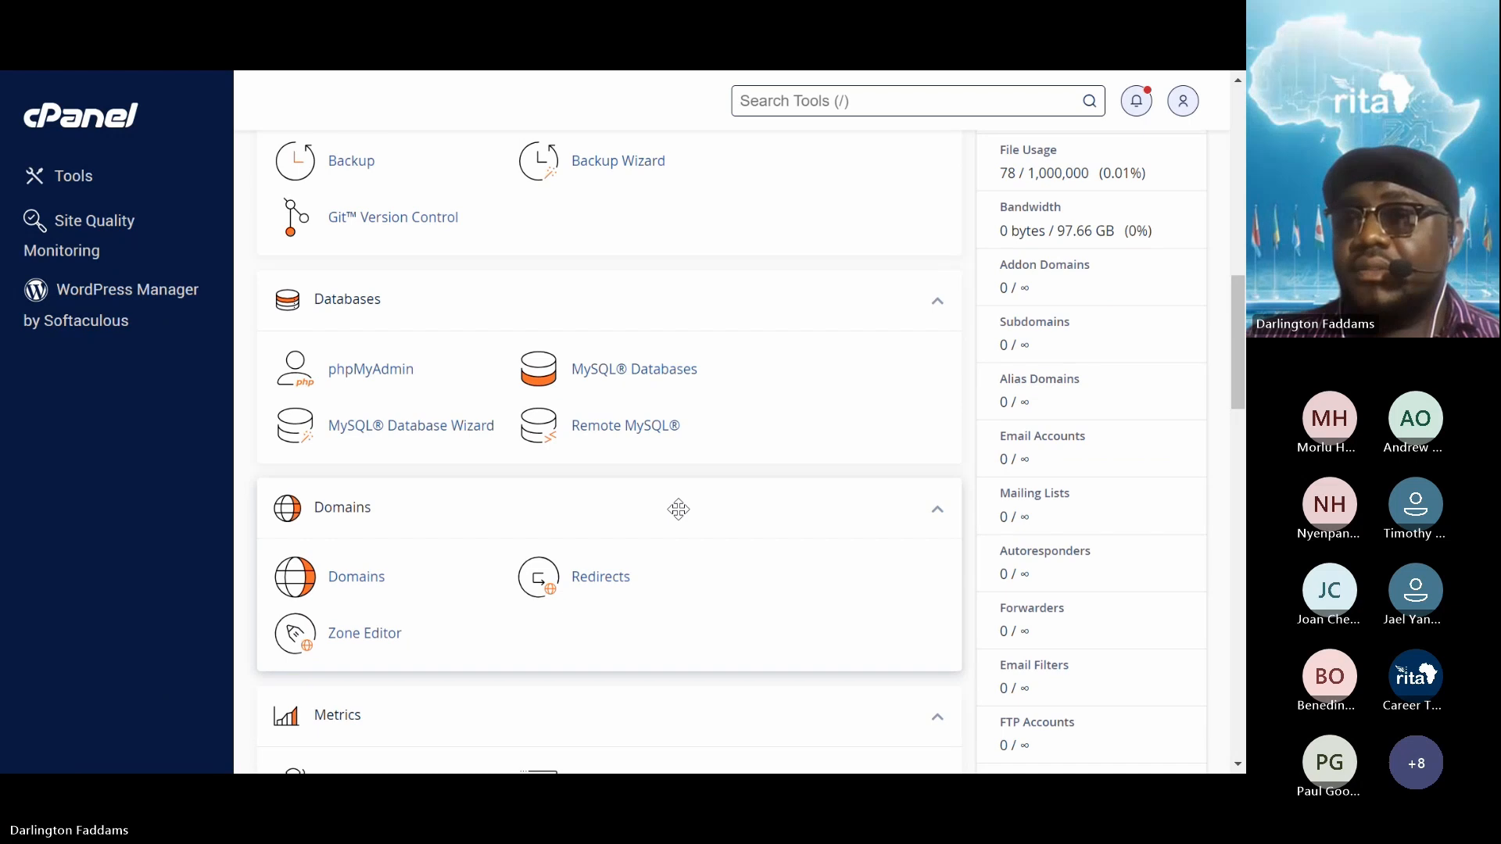
{"action": "scroll", "coordinate": [679, 510], "scroll_direction": "down", "scroll_amount": 2}
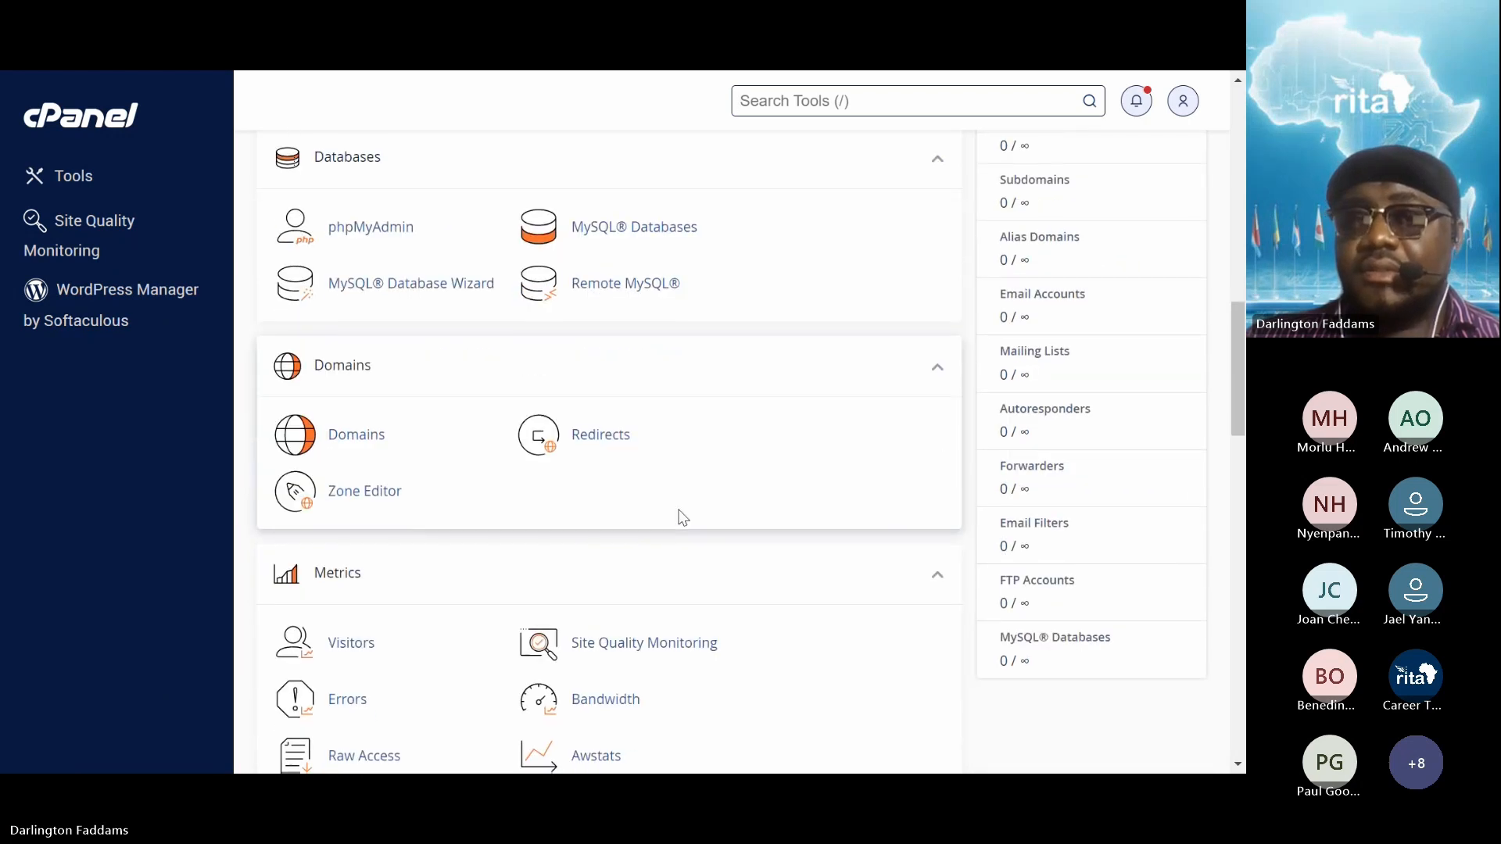
{"action": "scroll", "coordinate": [680, 513], "scroll_direction": "down", "scroll_amount": 3}
{"action": "scroll", "coordinate": [680, 517], "scroll_direction": "down", "scroll_amount": 4}
{"action": "scroll", "coordinate": [679, 516], "scroll_direction": "down", "scroll_amount": 7}
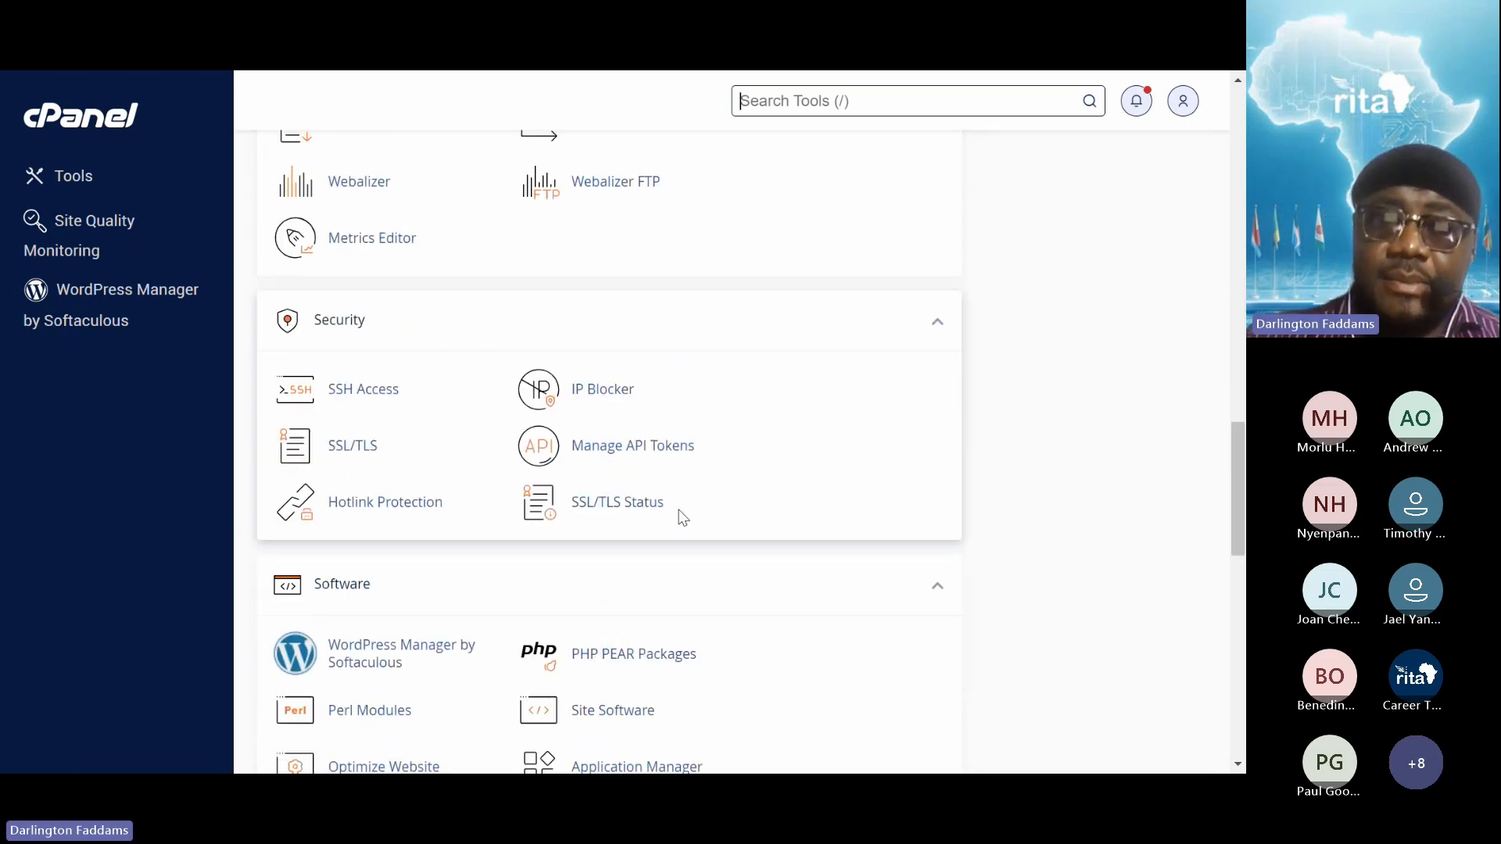
{"action": "scroll", "coordinate": [679, 519], "scroll_direction": "down", "scroll_amount": 4}
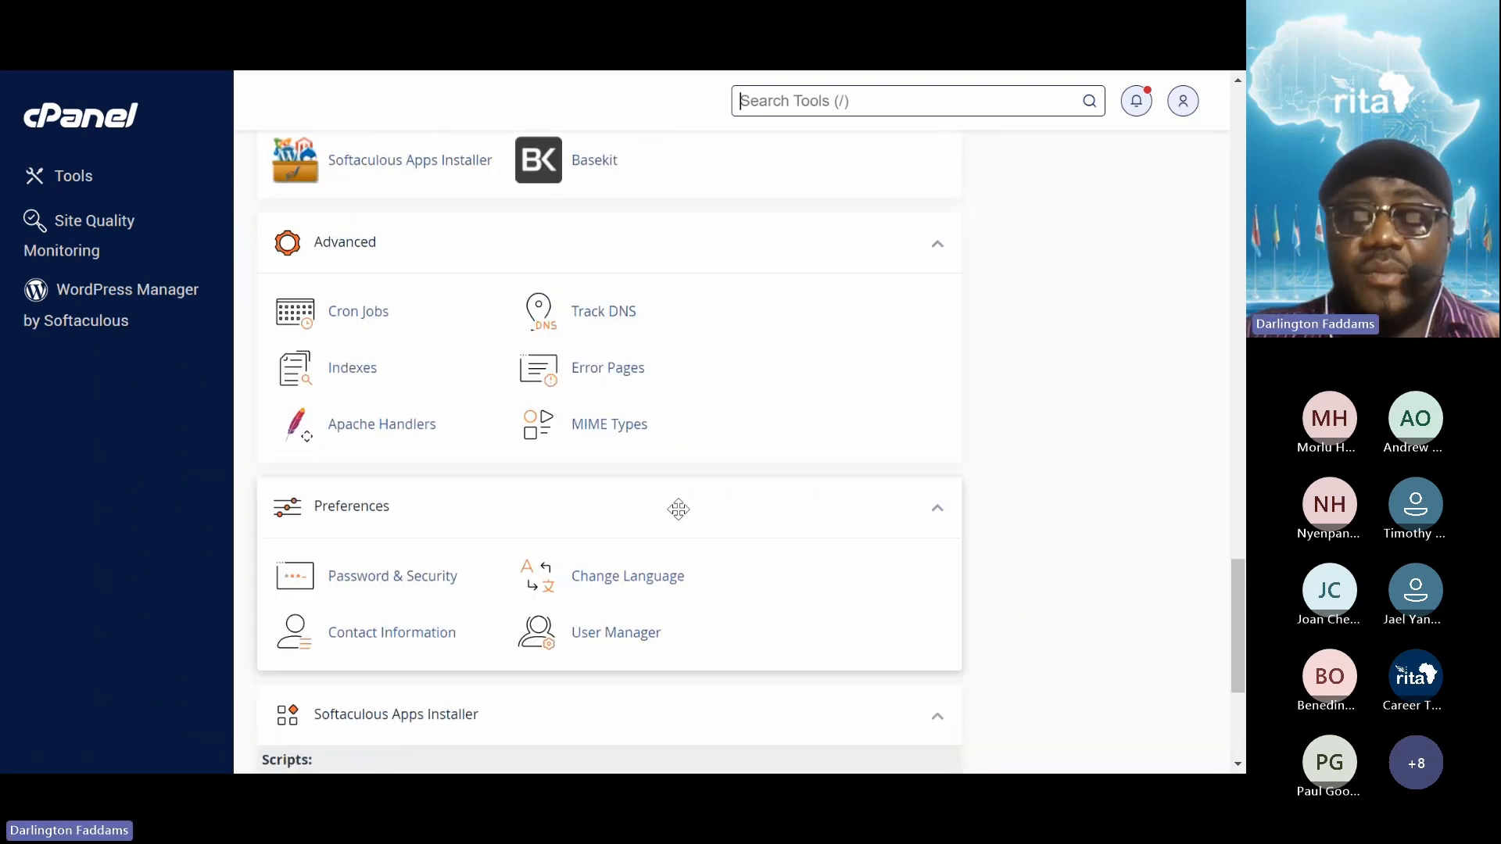
{"action": "scroll", "coordinate": [680, 513], "scroll_direction": "down", "scroll_amount": 3}
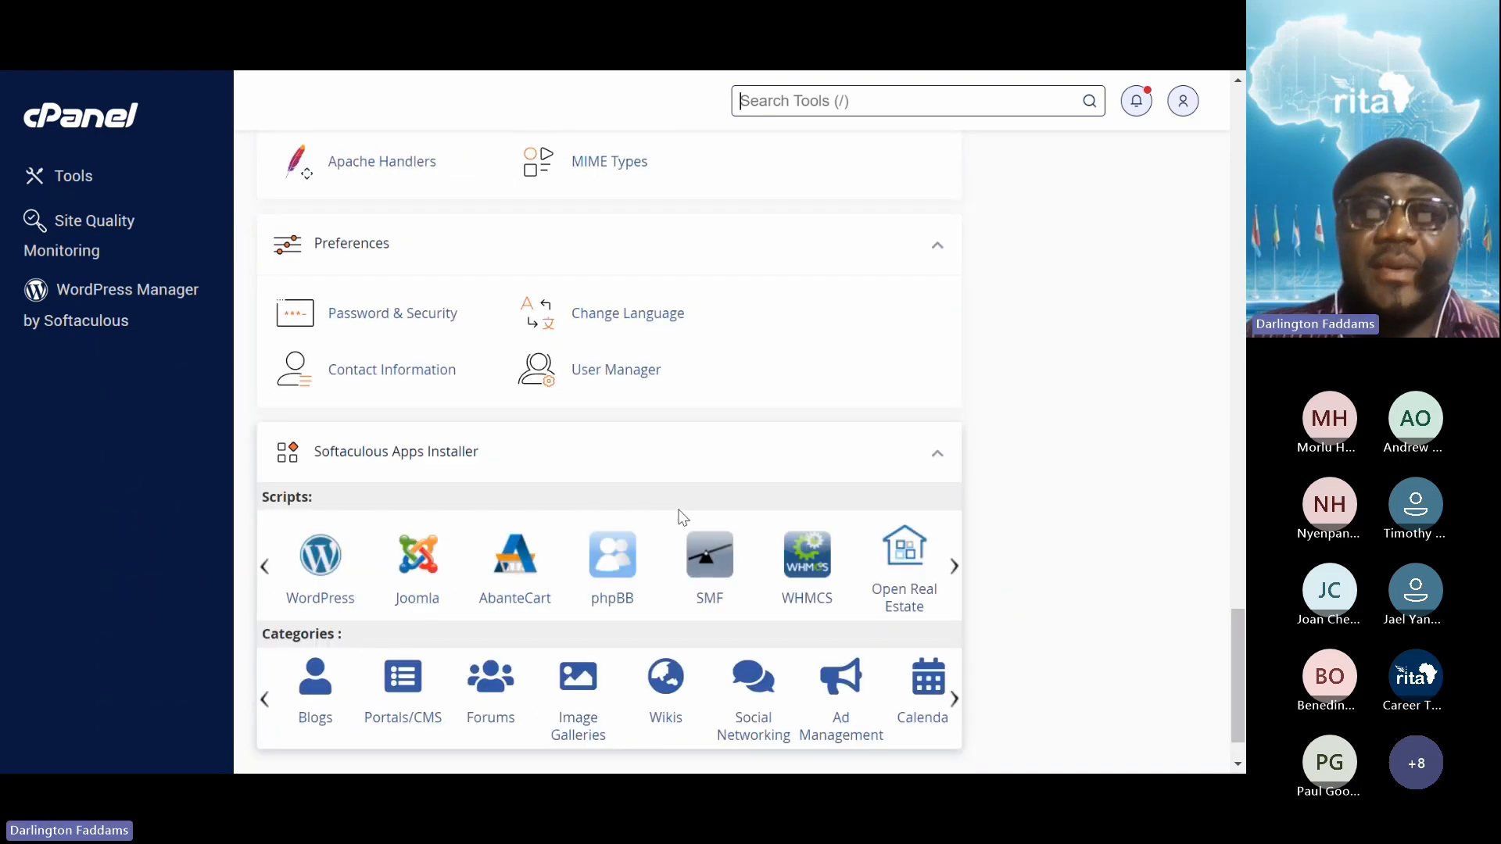
{"action": "scroll", "coordinate": [682, 518], "scroll_direction": "down", "scroll_amount": 1}
{"action": "scroll", "coordinate": [681, 519], "scroll_direction": "up", "scroll_amount": 16}
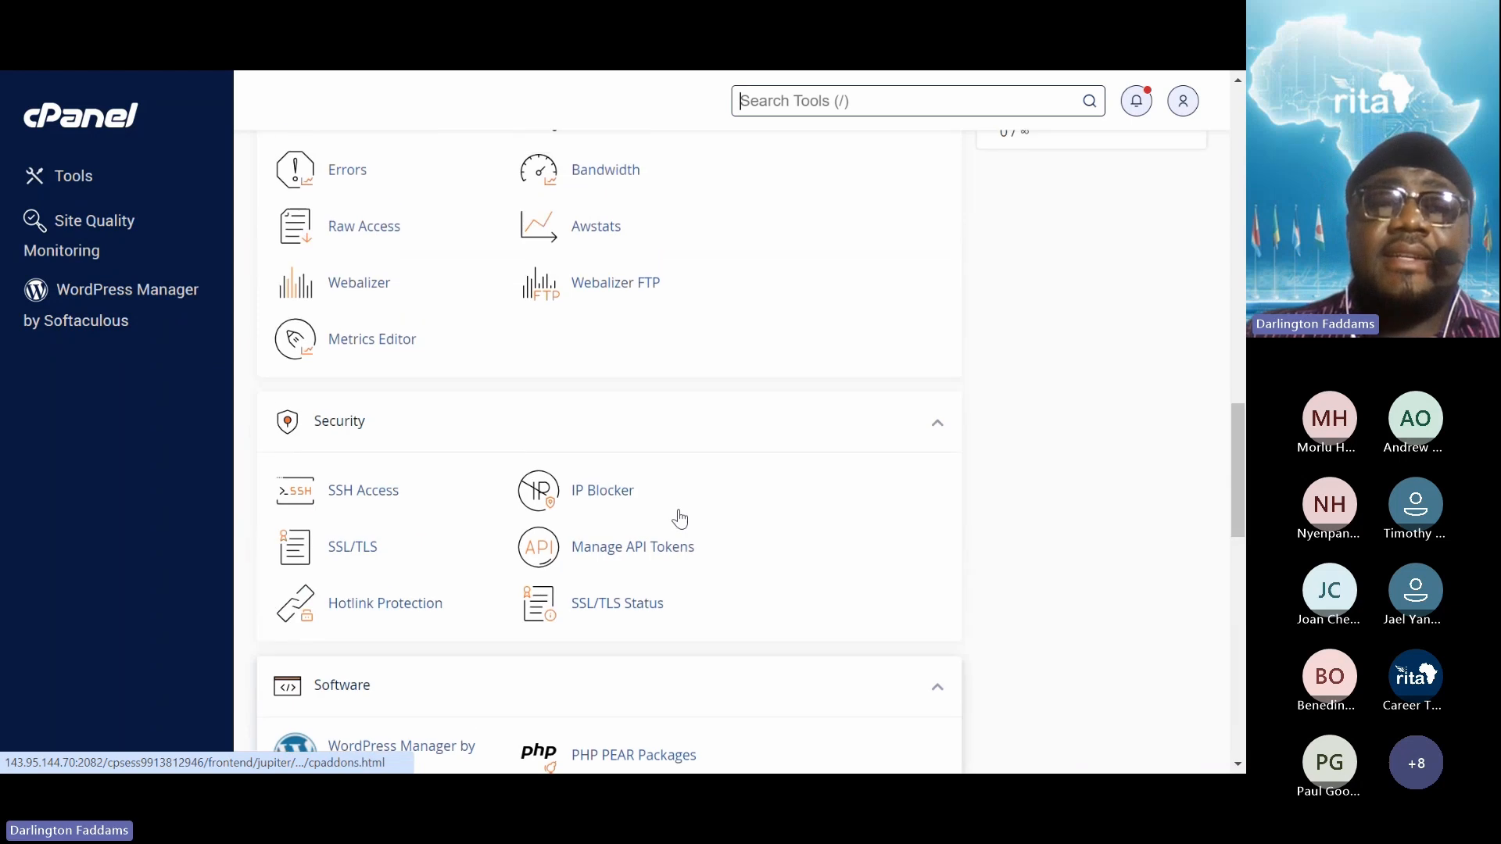
{"action": "scroll", "coordinate": [680, 519], "scroll_direction": "up", "scroll_amount": 8}
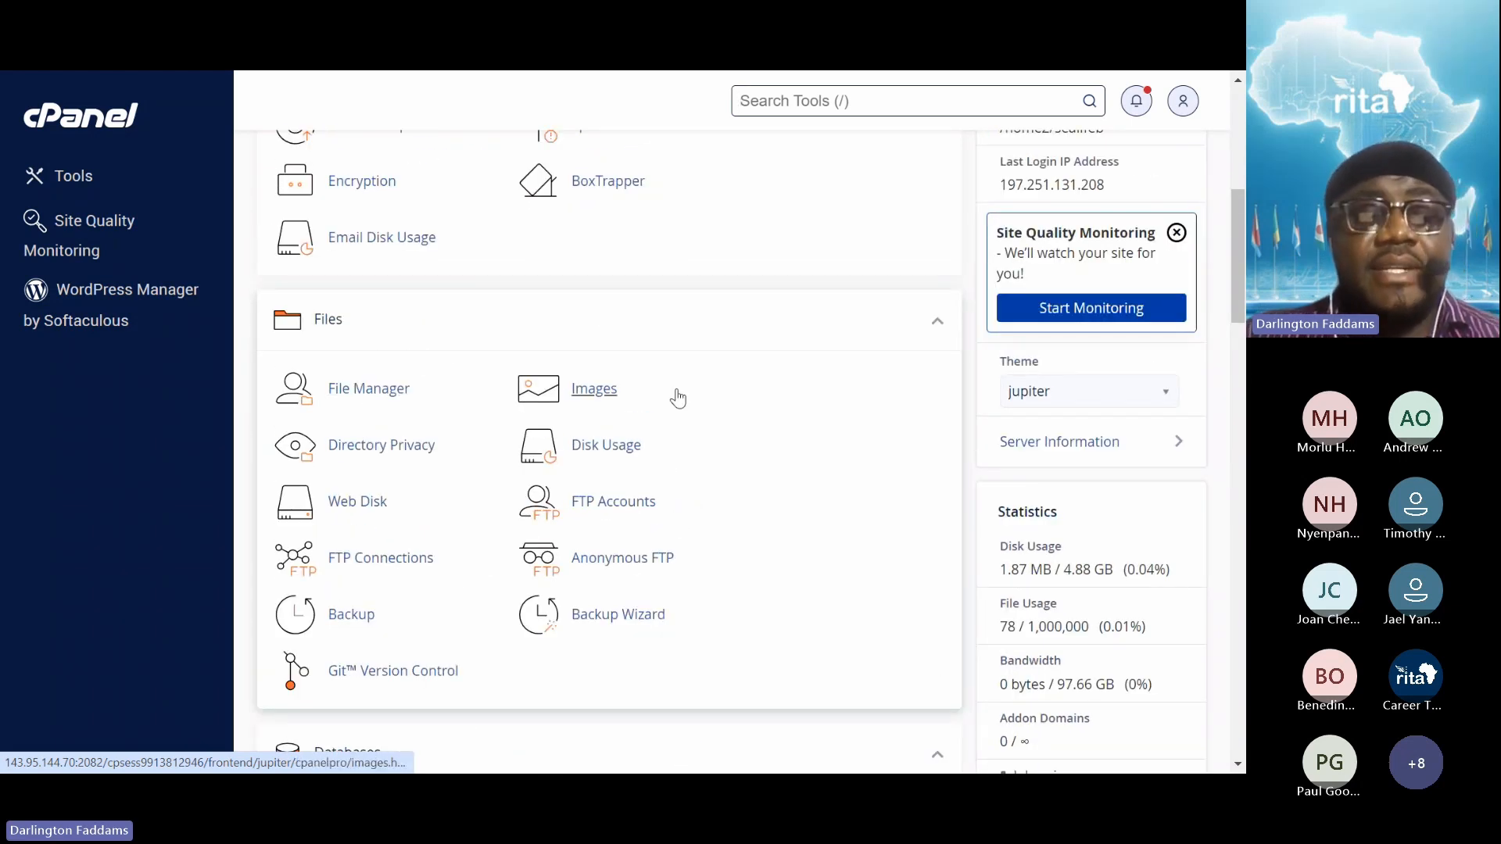
- Switch to the cPanel PowerPoint slideshow window
{"action": "key", "text": "alt+Tab"}
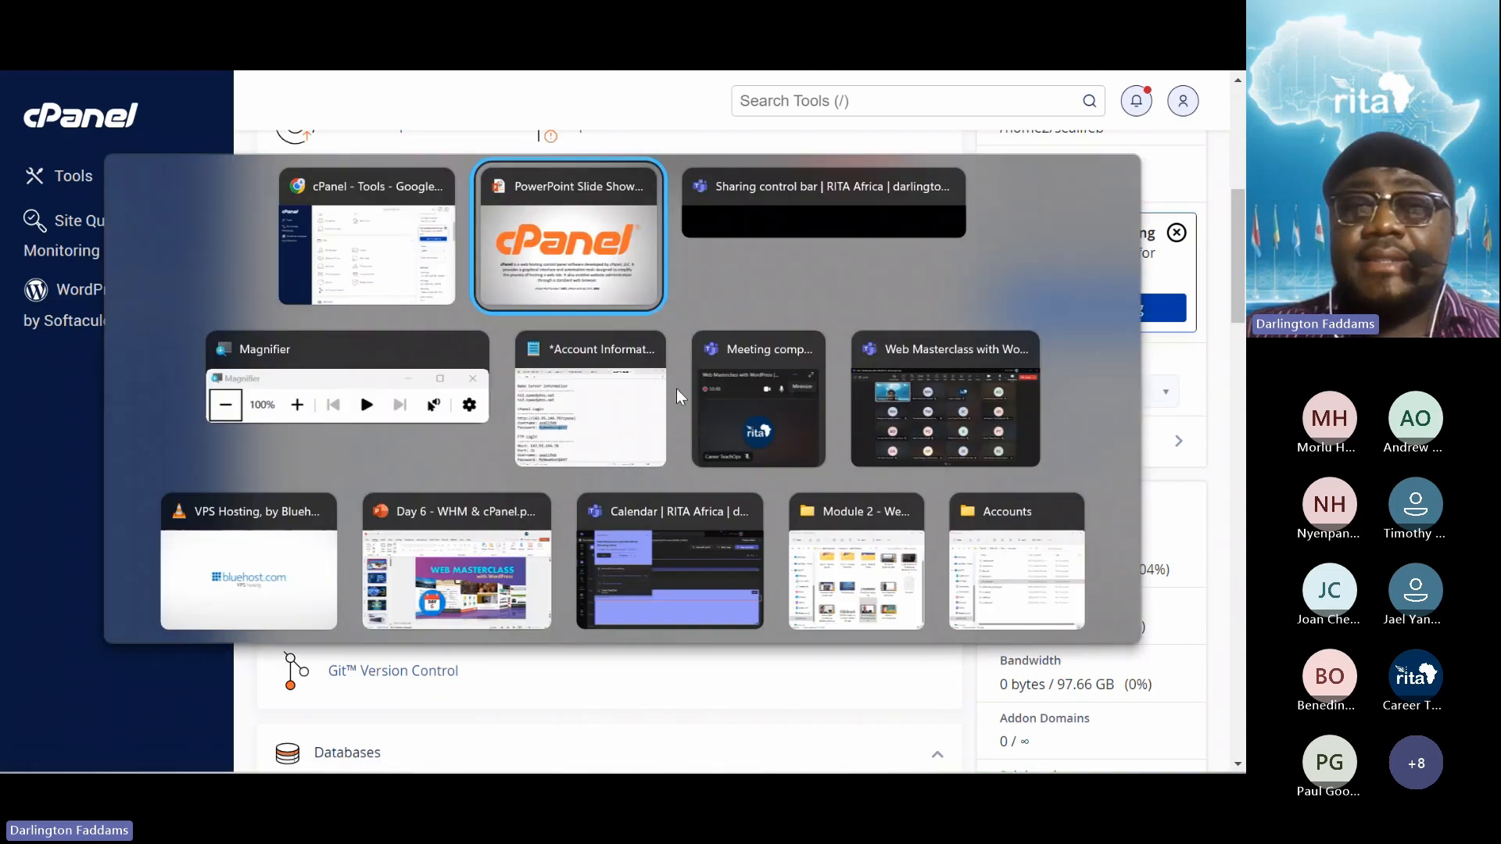
{"action": "key", "text": "alt+Tab"}
{"action": "key", "text": "alt+Tab"}
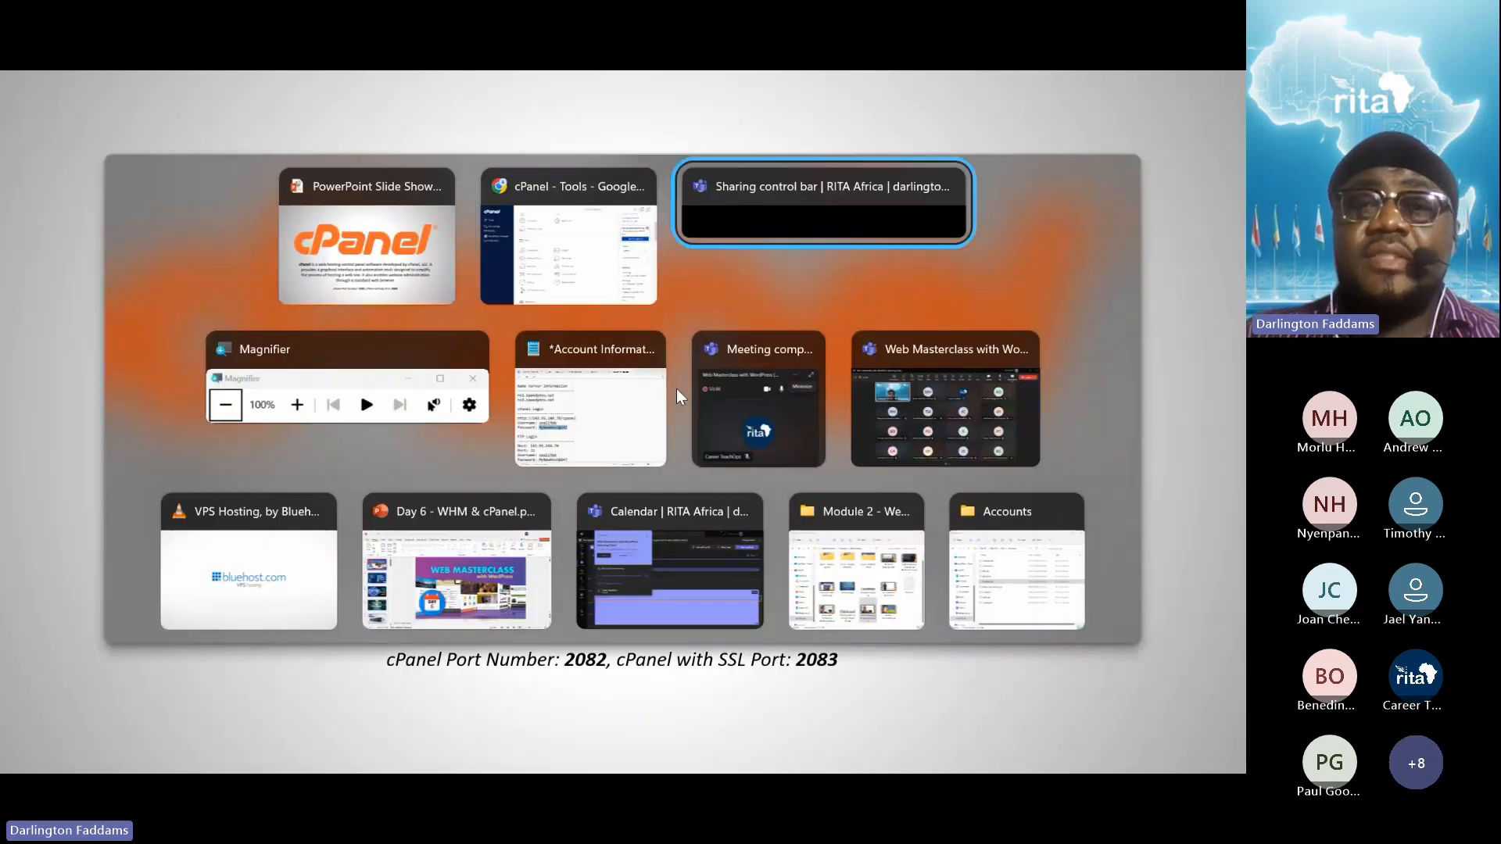
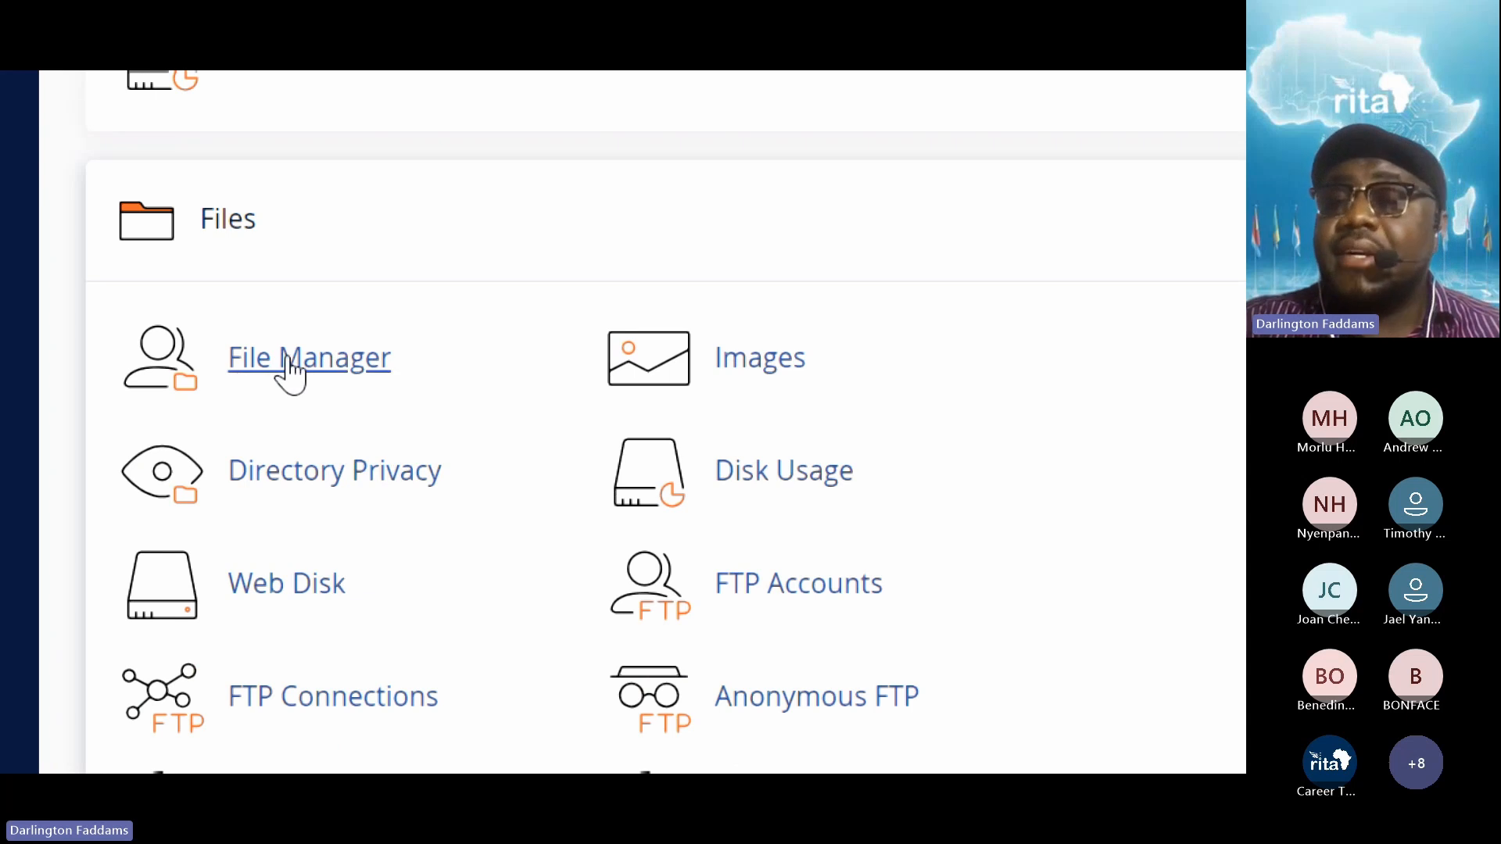
- Open File Manager from the cPanel home page's Files section
{"action": "scroll", "coordinate": [782, 547], "scroll_direction": "down", "scroll_amount": 1}
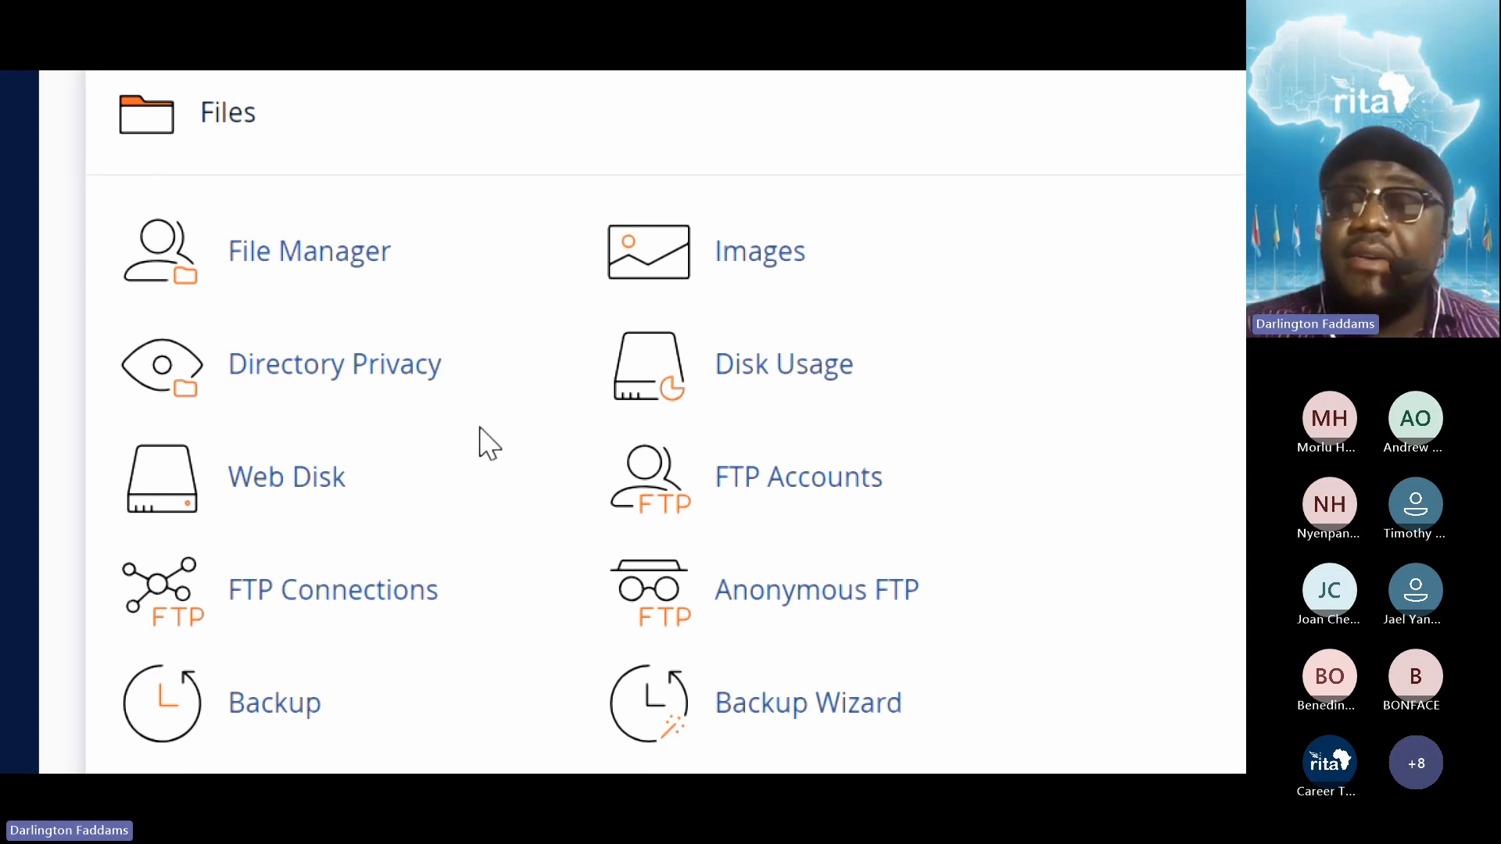
{"action": "scroll", "coordinate": [454, 480], "scroll_direction": "up", "scroll_amount": 4}
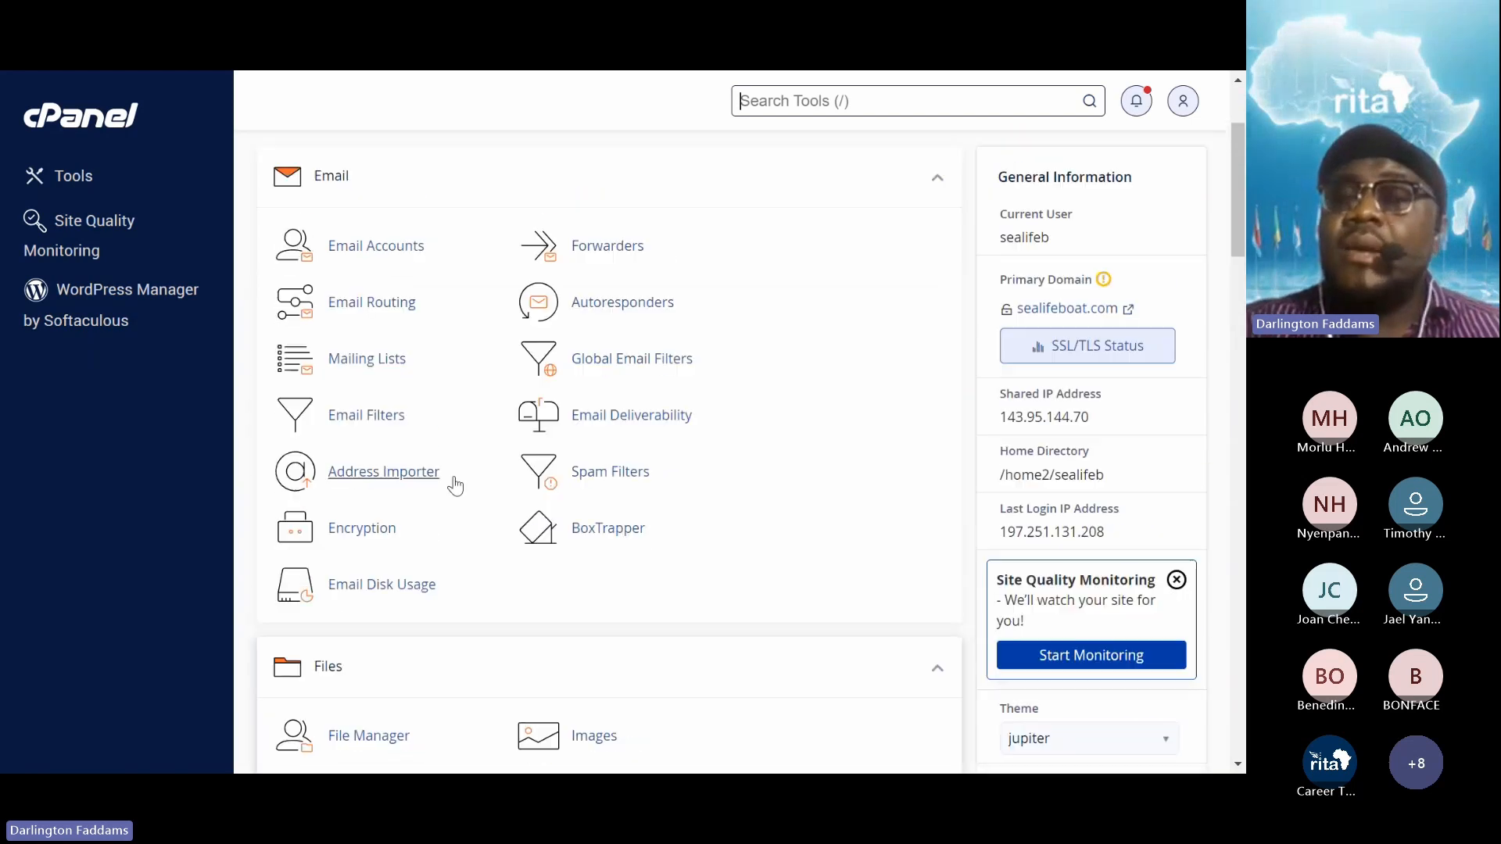
{"action": "scroll", "coordinate": [455, 485], "scroll_direction": "up", "scroll_amount": 3}
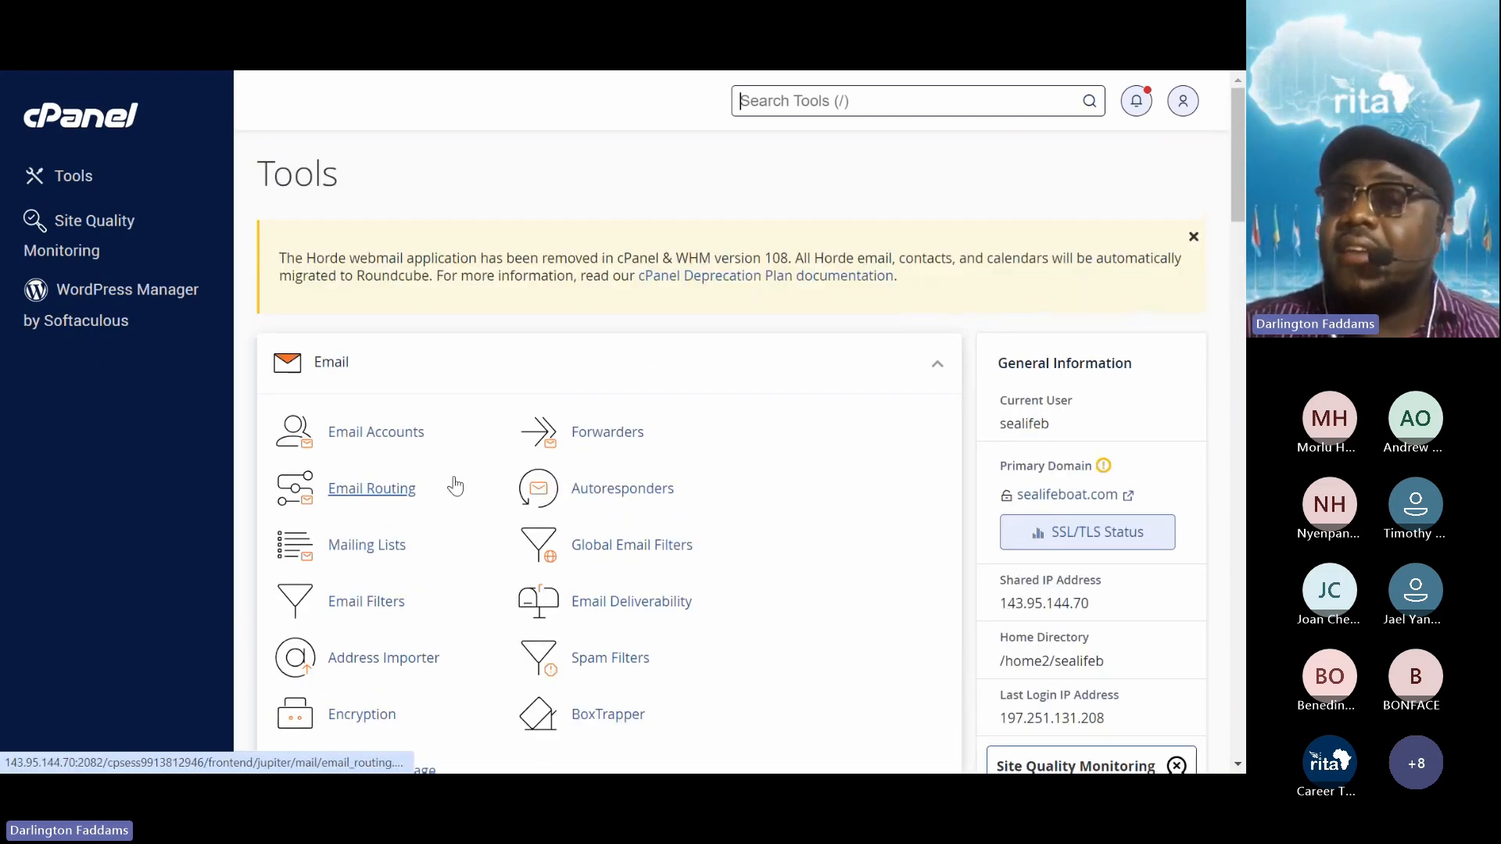
{"action": "scroll", "coordinate": [455, 485], "scroll_direction": "down", "scroll_amount": 8}
{"action": "scroll", "coordinate": [455, 486], "scroll_direction": "up", "scroll_amount": 3}
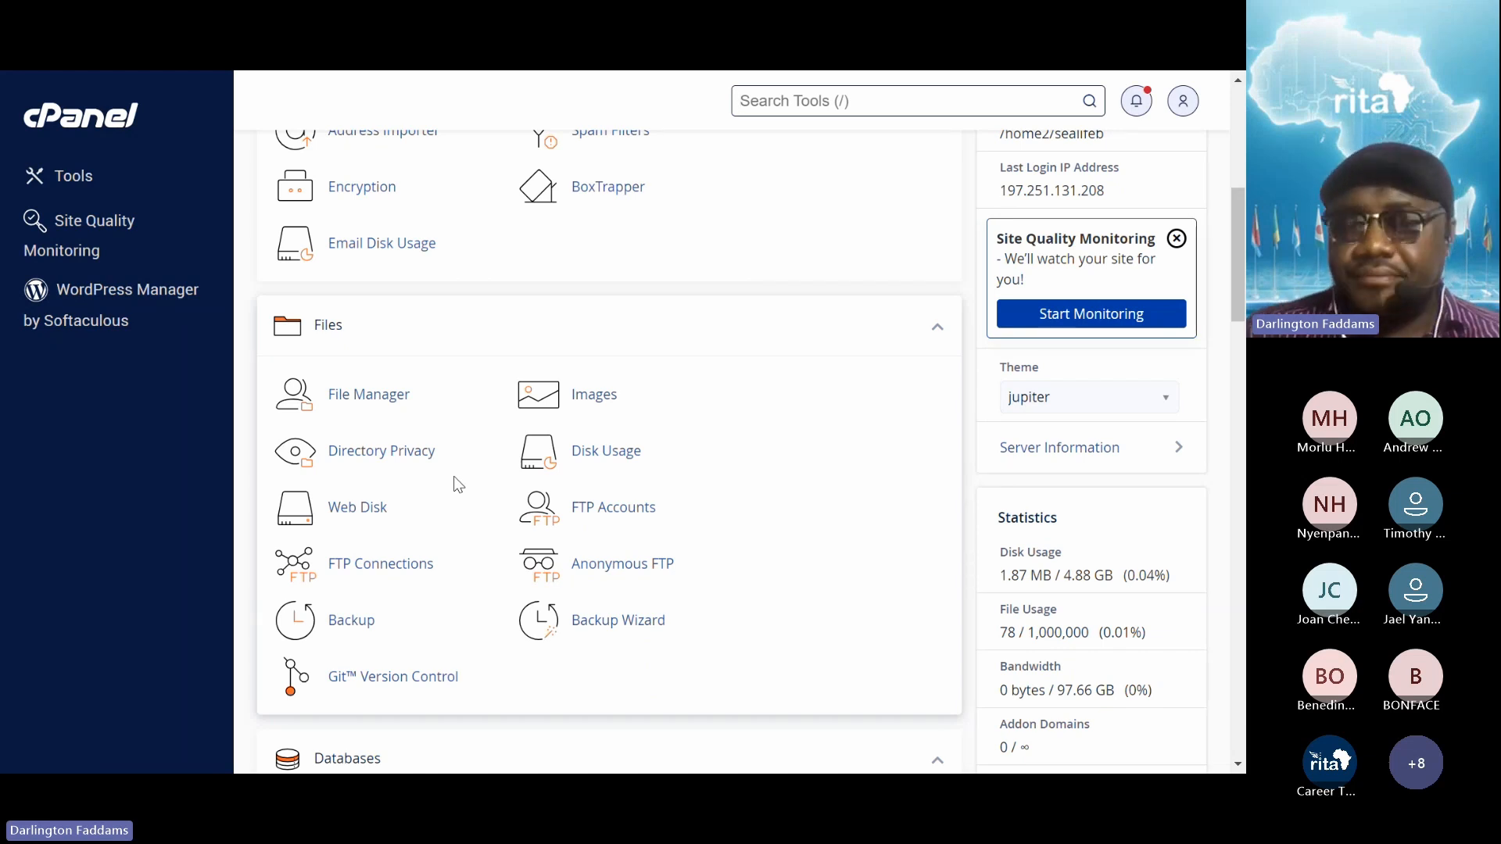
{"action": "left_click", "coordinate": [375, 398]}
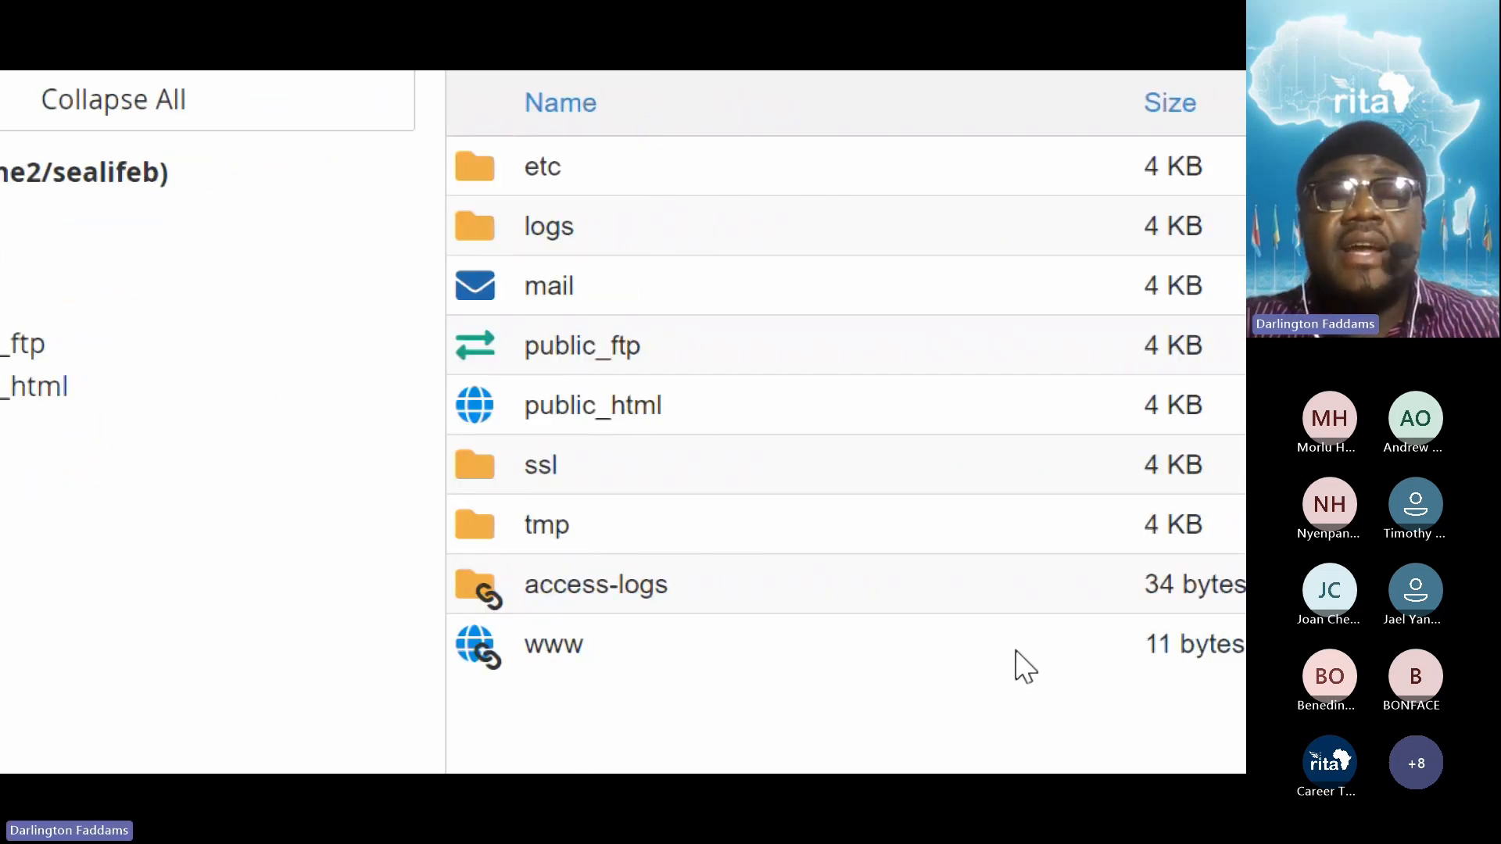
- Examine the folders listed in the account's home directory, especially mail and public_html
{"action": "key", "text": "ctrl+2"}
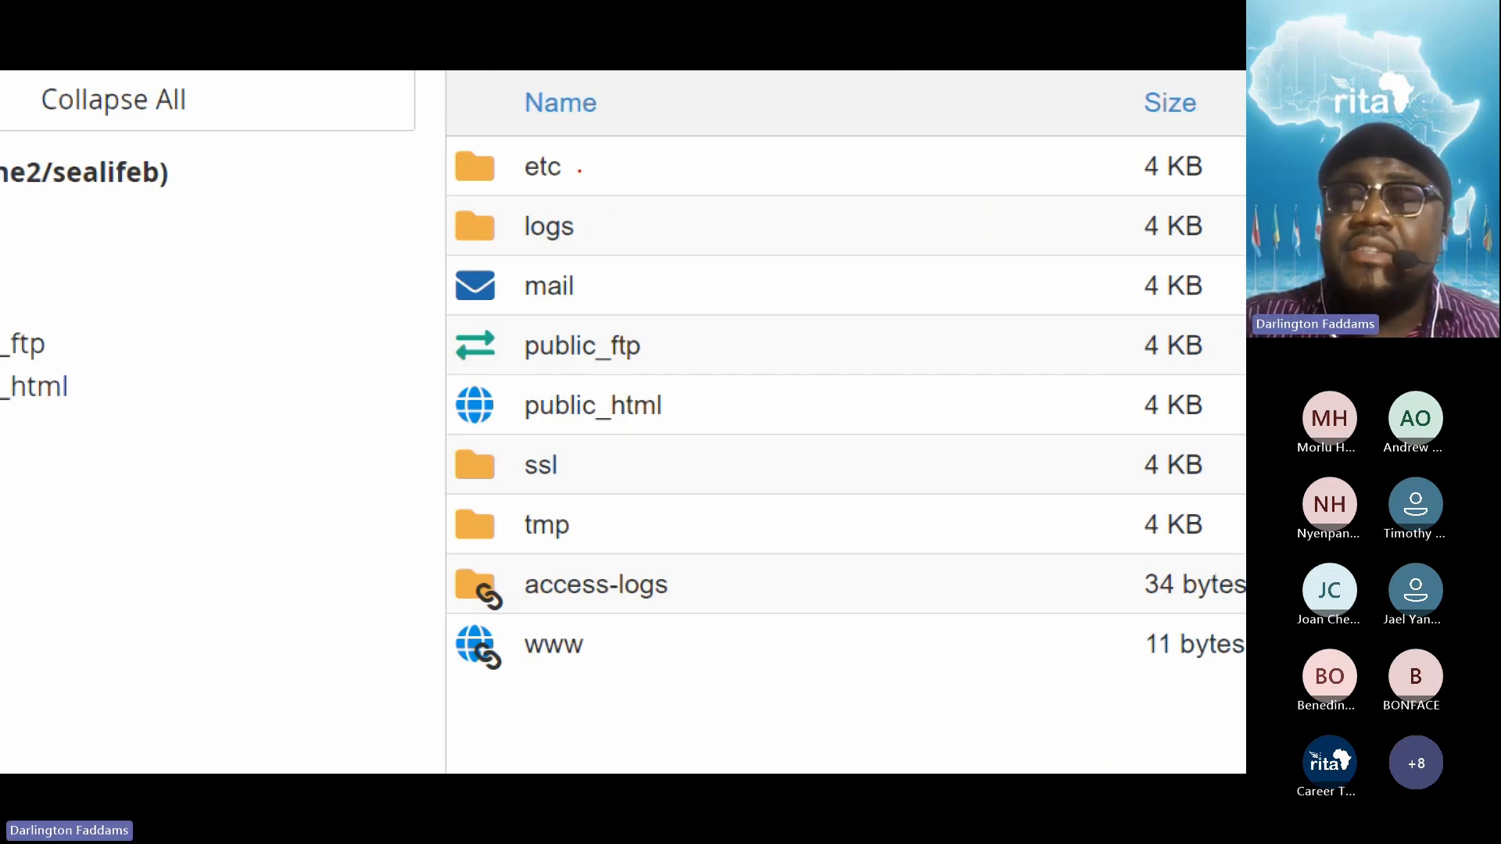
{"action": "left_click_drag", "start_coordinate": [579, 170], "coordinate": [661, 124]}
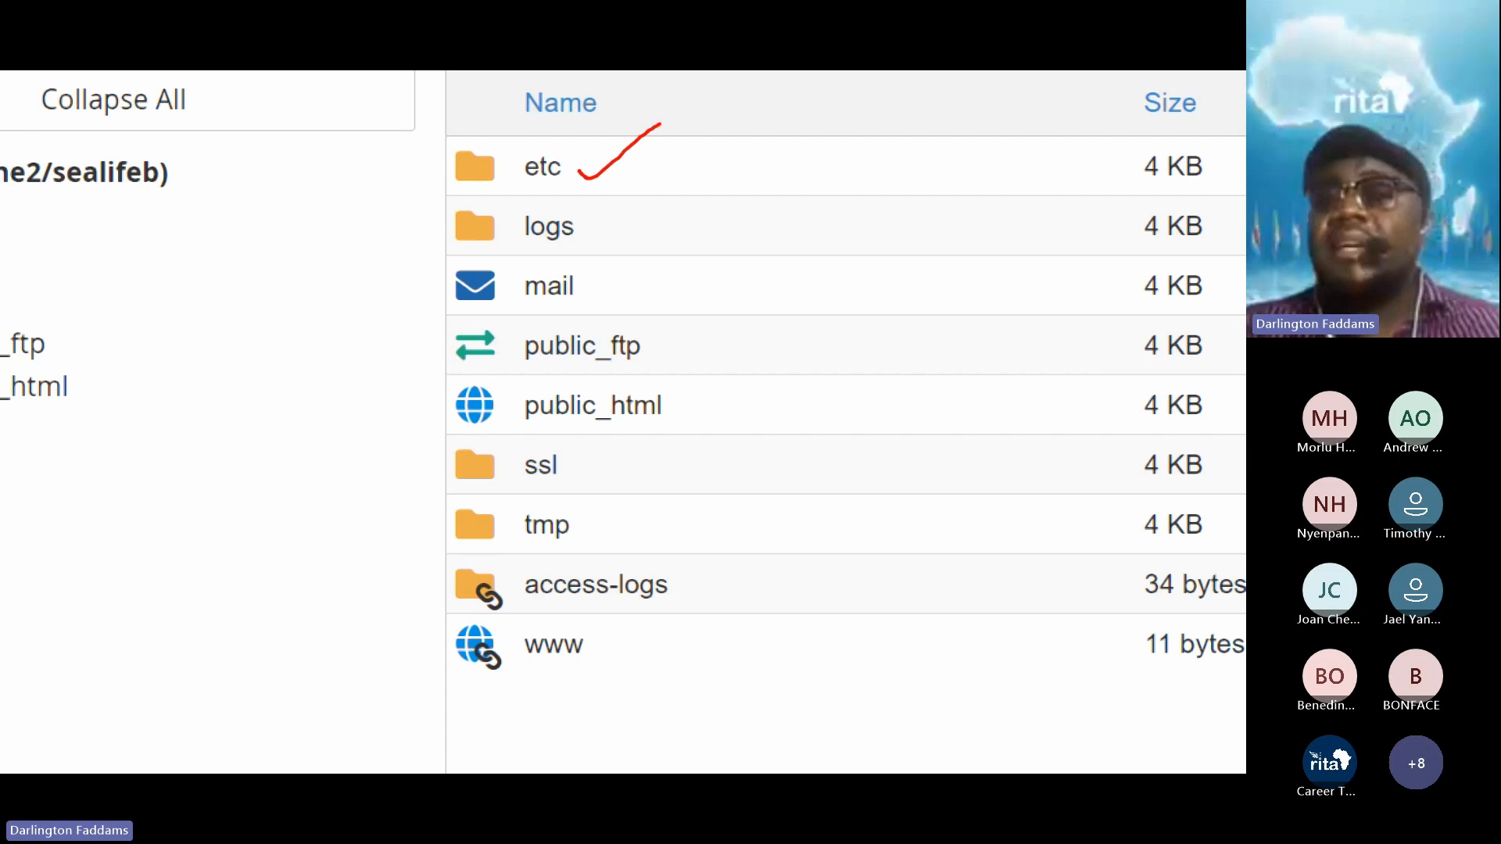
{"action": "left_click_drag", "start_coordinate": [593, 235], "coordinate": [653, 197]}
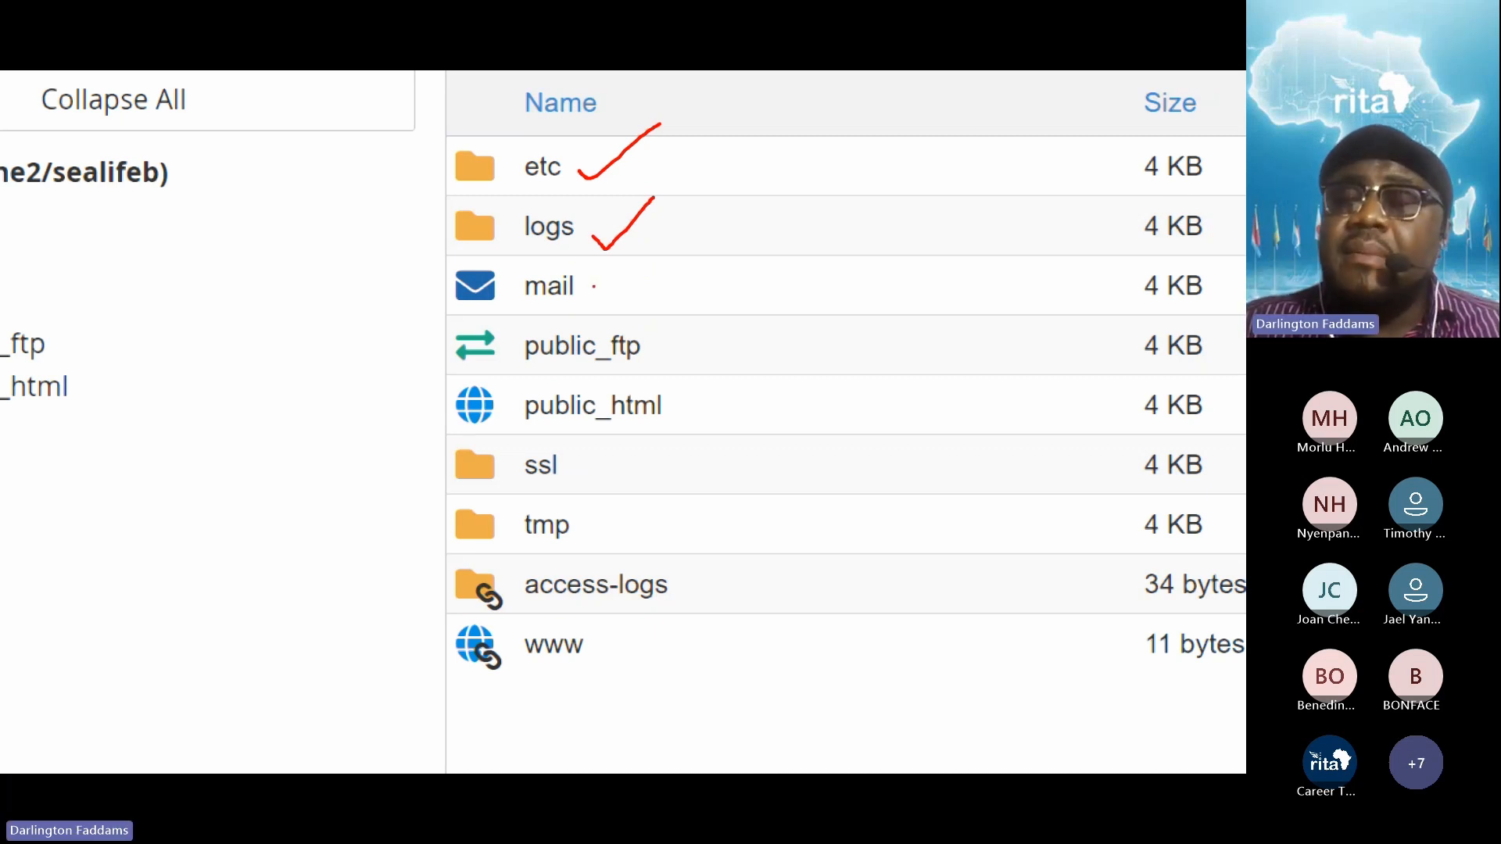
{"action": "left_click_drag", "start_coordinate": [594, 287], "coordinate": [637, 258]}
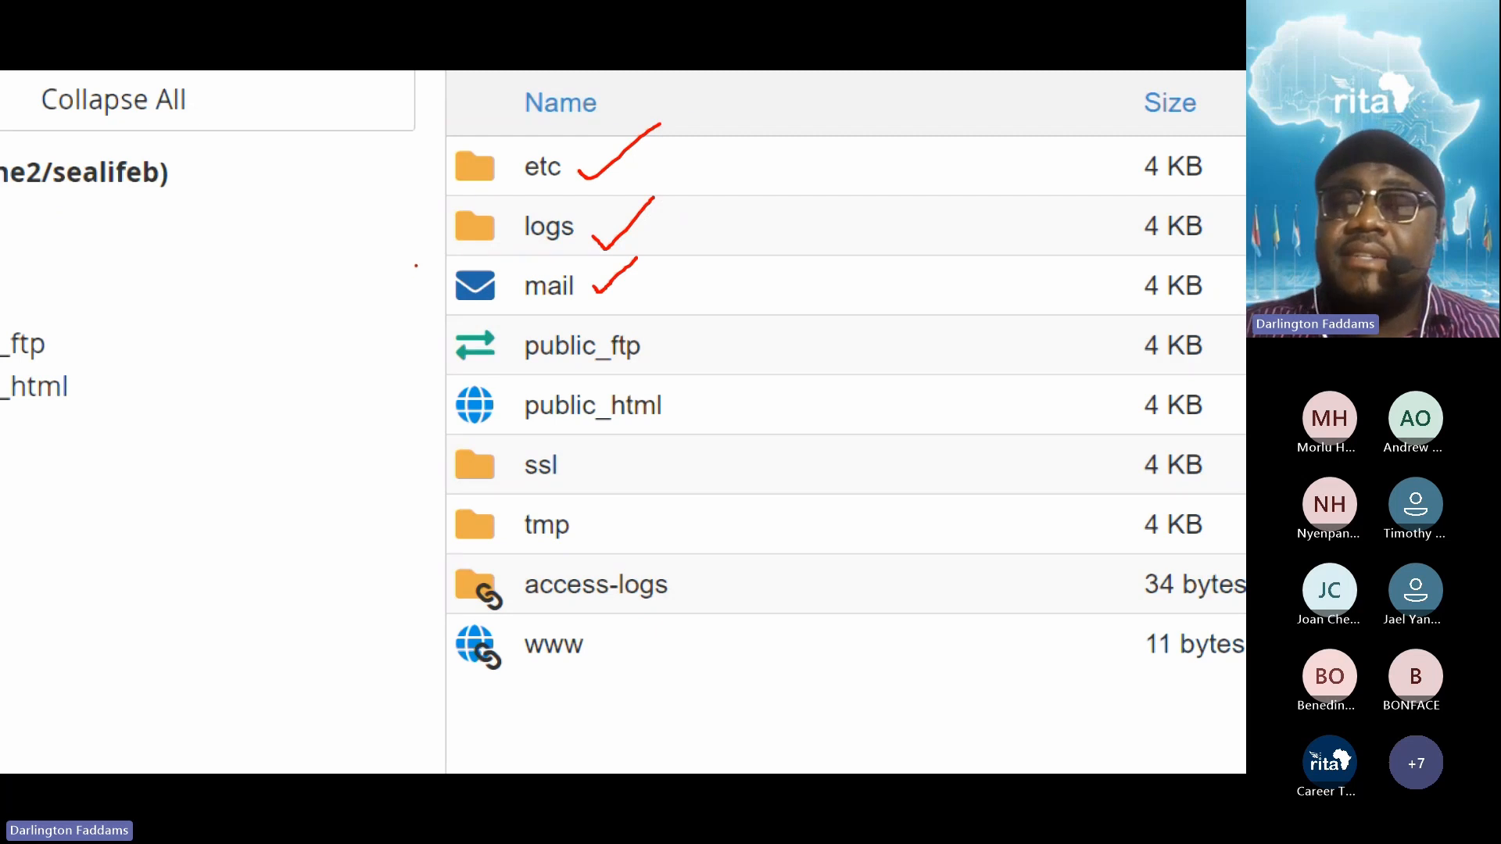
{"action": "left_click_drag", "start_coordinate": [415, 259], "coordinate": [591, 315]}
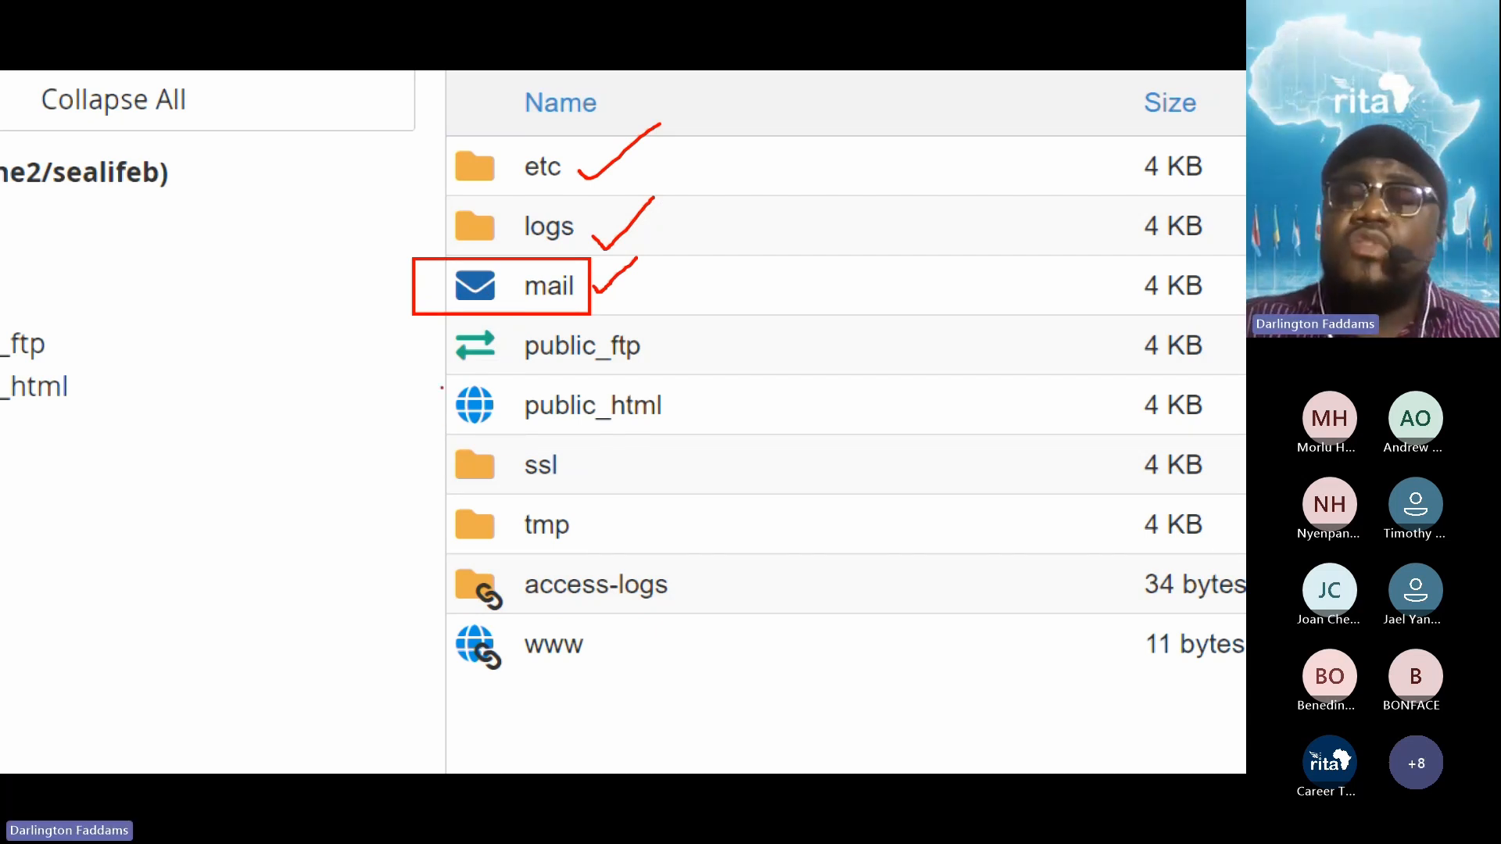
{"action": "mouse_move", "coordinate": [435, 377]}
{"action": "left_mouse_down"}
{"action": "mouse_move", "coordinate": [520, 406]}
{"action": "mouse_move", "coordinate": [771, 440]}
{"action": "mouse_move", "coordinate": [693, 440]}
{"action": "left_mouse_up"}
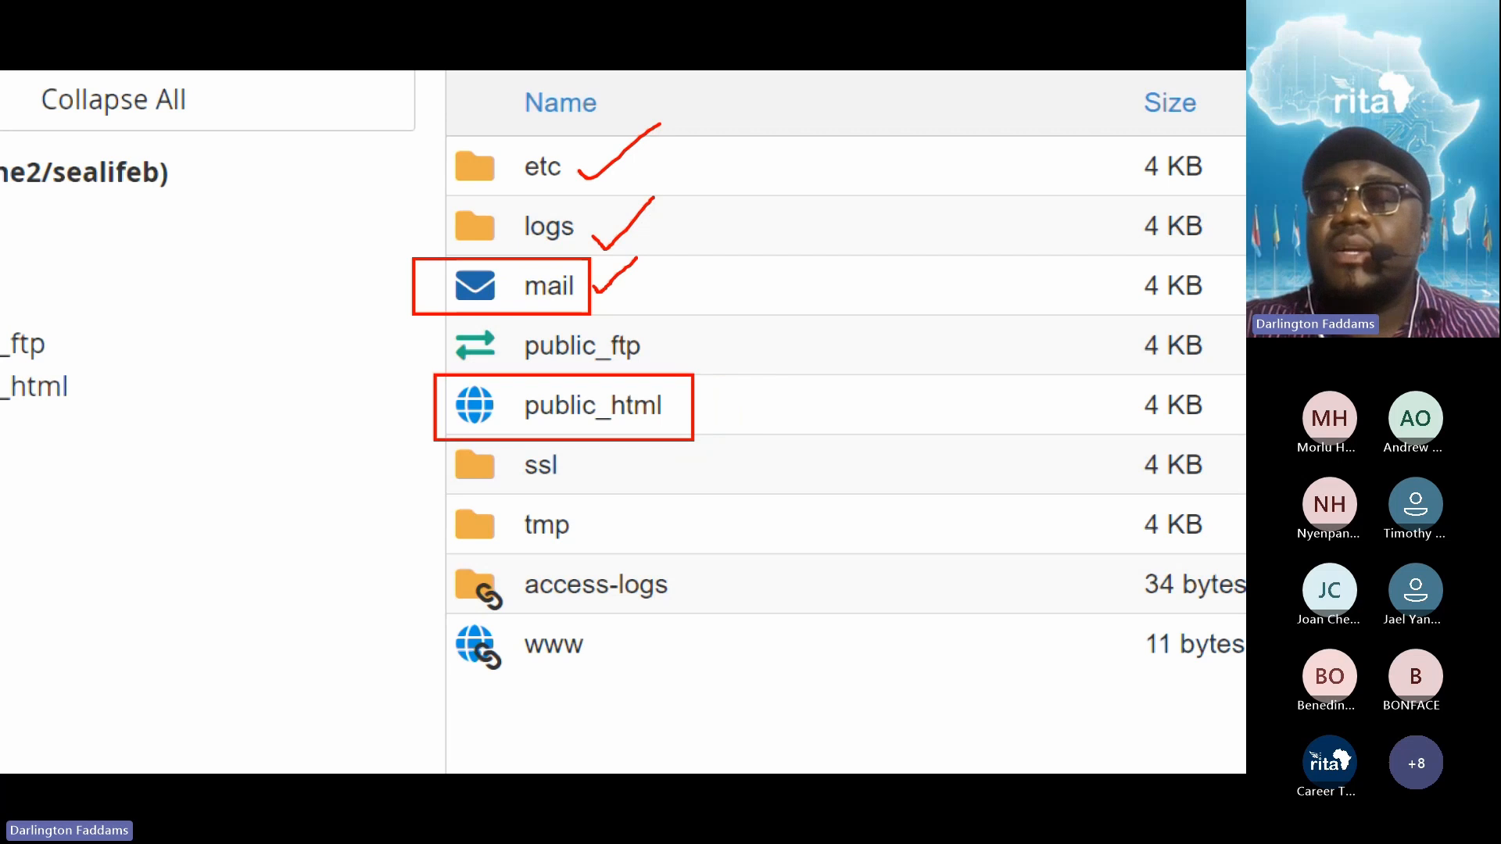
{"action": "left_click_drag", "start_coordinate": [791, 427], "coordinate": [708, 416]}
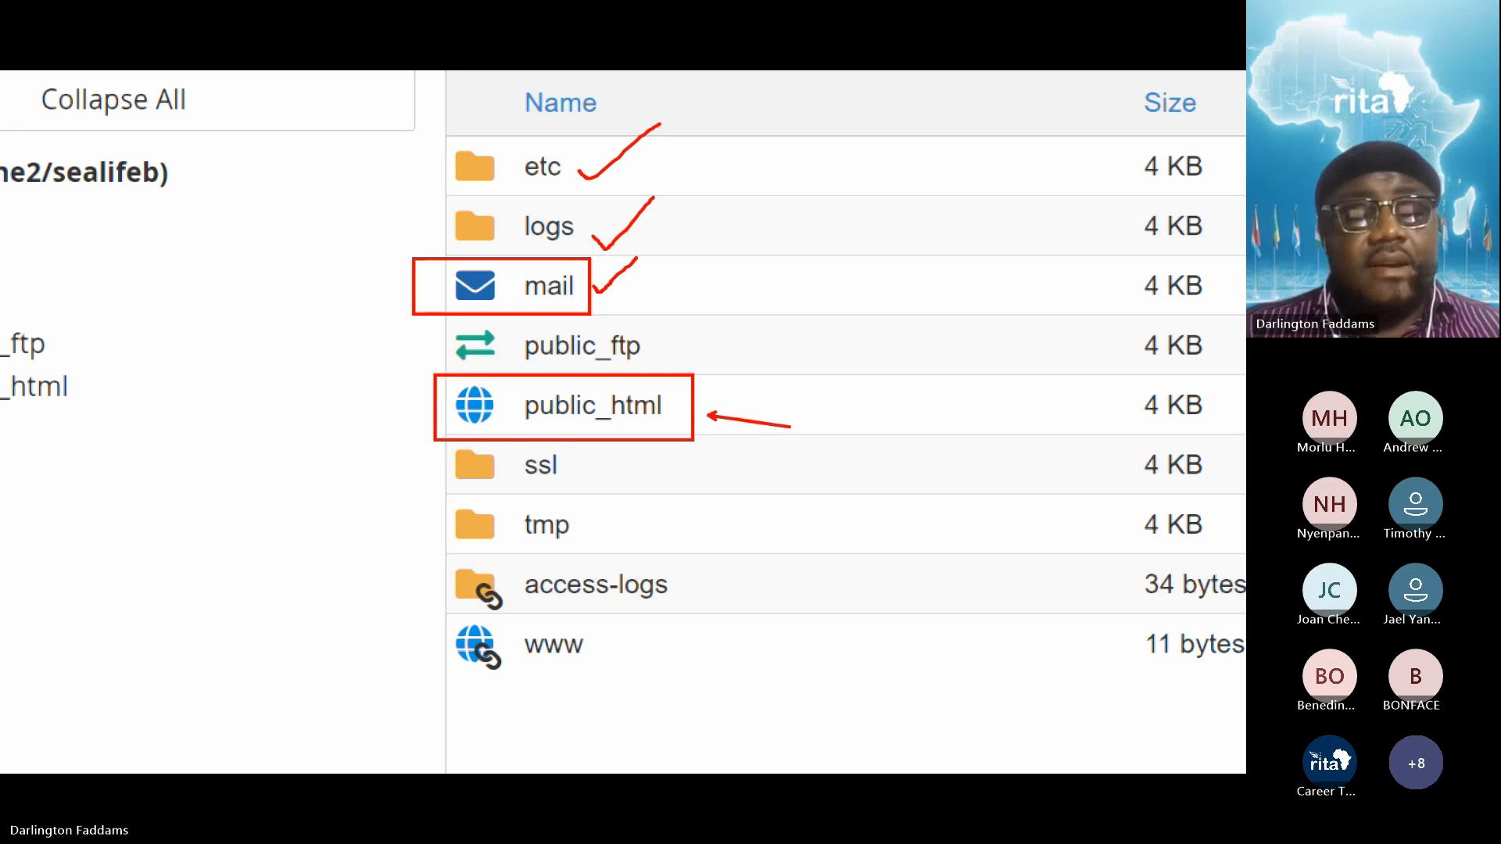
{"action": "key", "text": "Escape"}
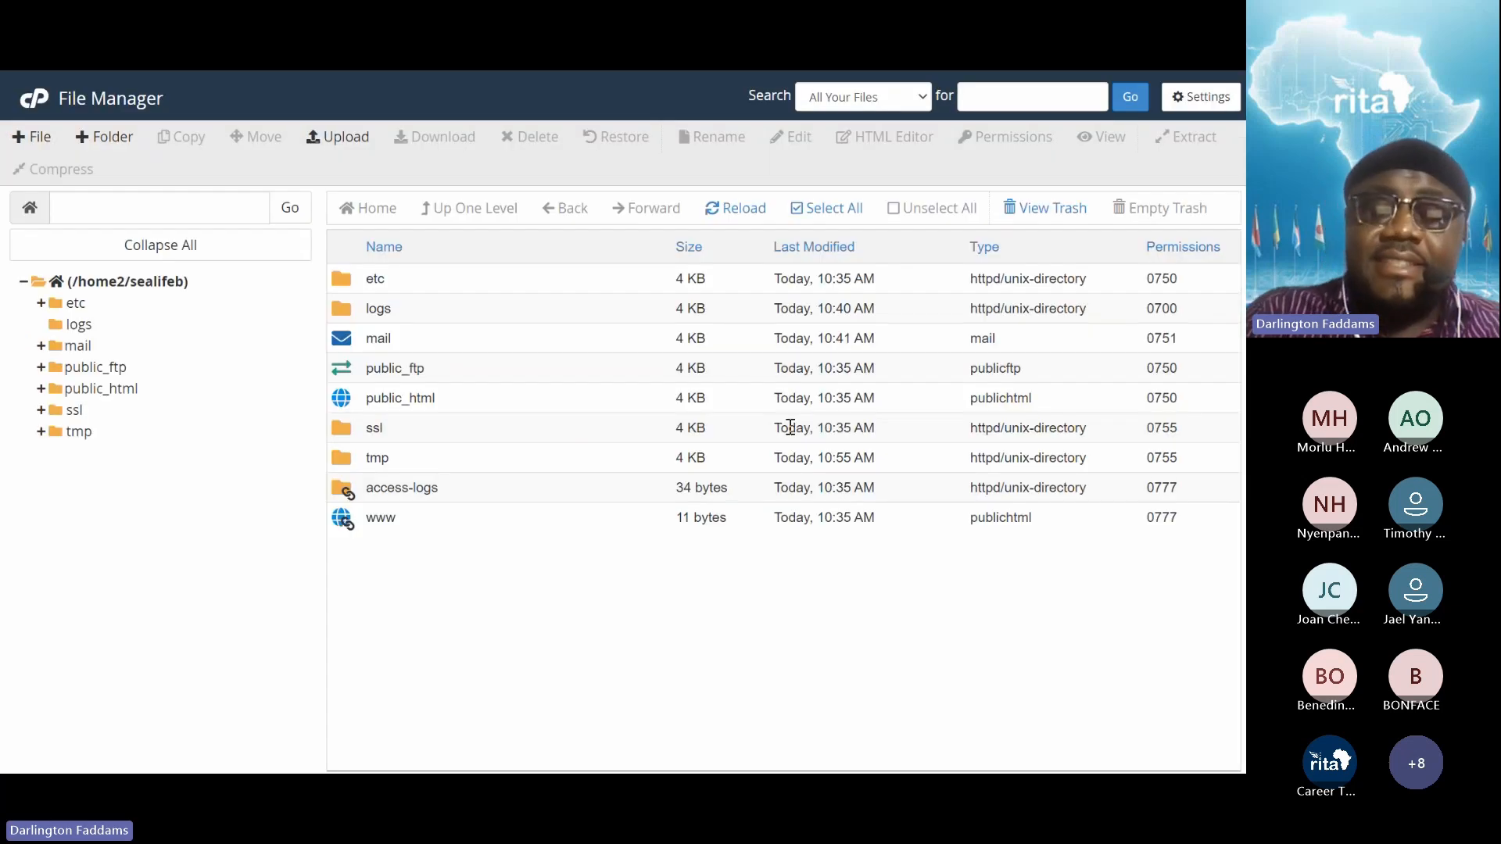
- Open the public_html folder from the File Manager folder tree
{"action": "key", "text": "ctrl+1"}
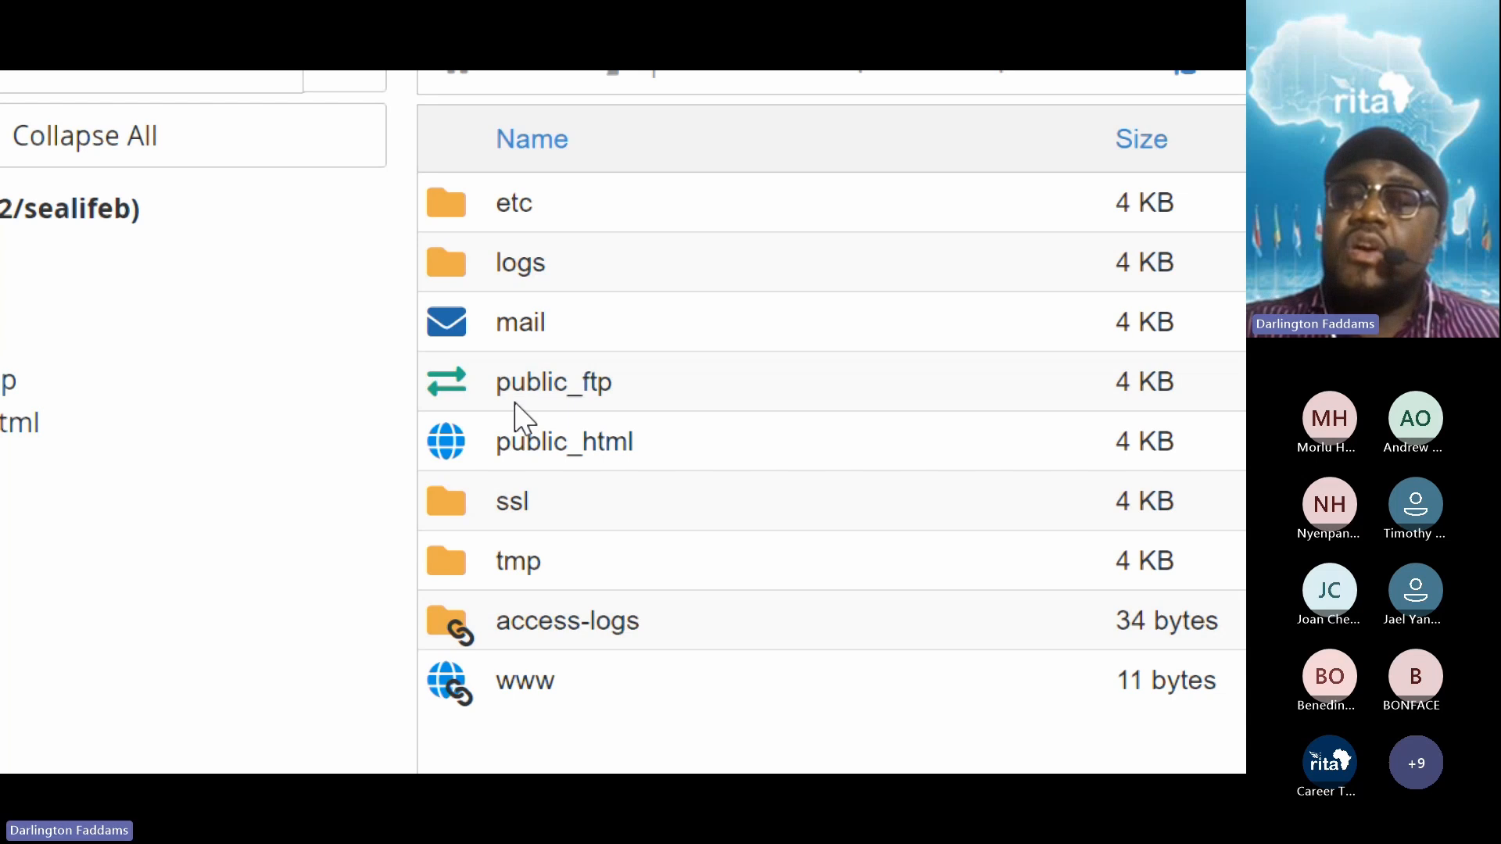
{"action": "scroll", "coordinate": [547, 719], "scroll_direction": "down", "scroll_amount": 1}
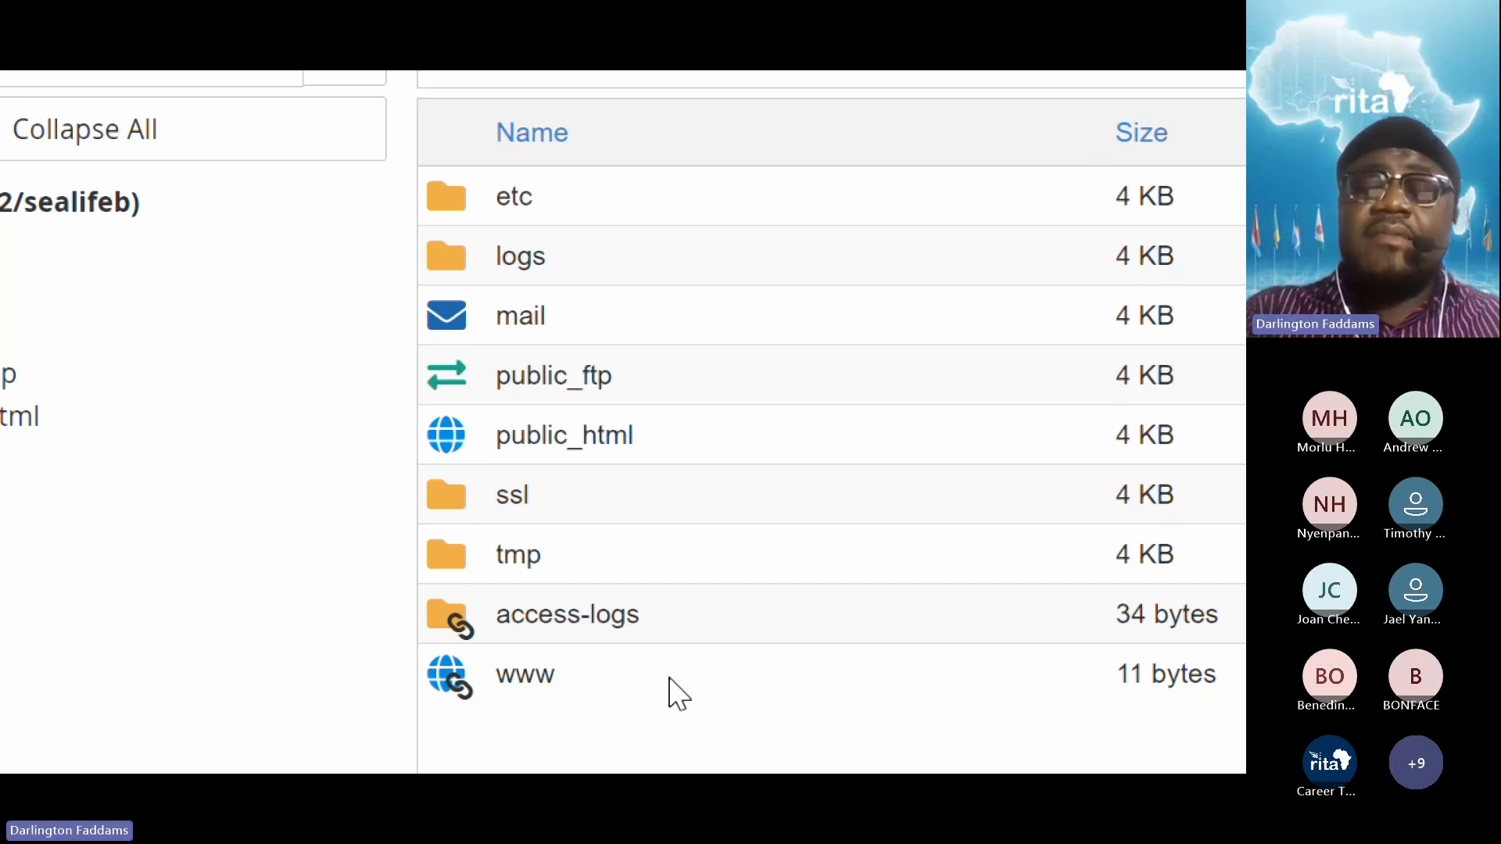
{"action": "key", "text": "super+minus"}
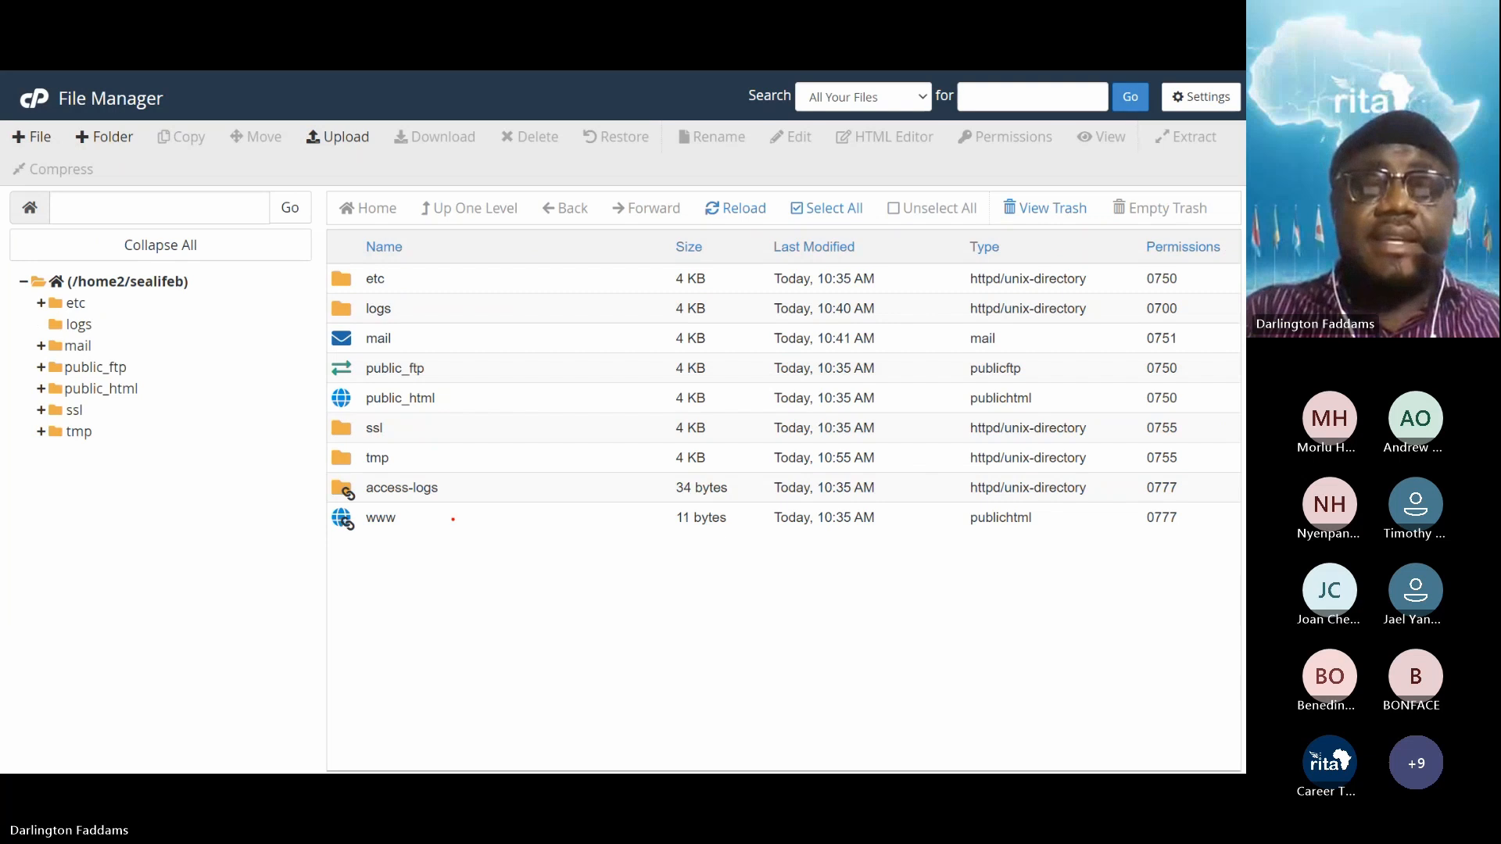
{"action": "key", "text": "super+plus"}
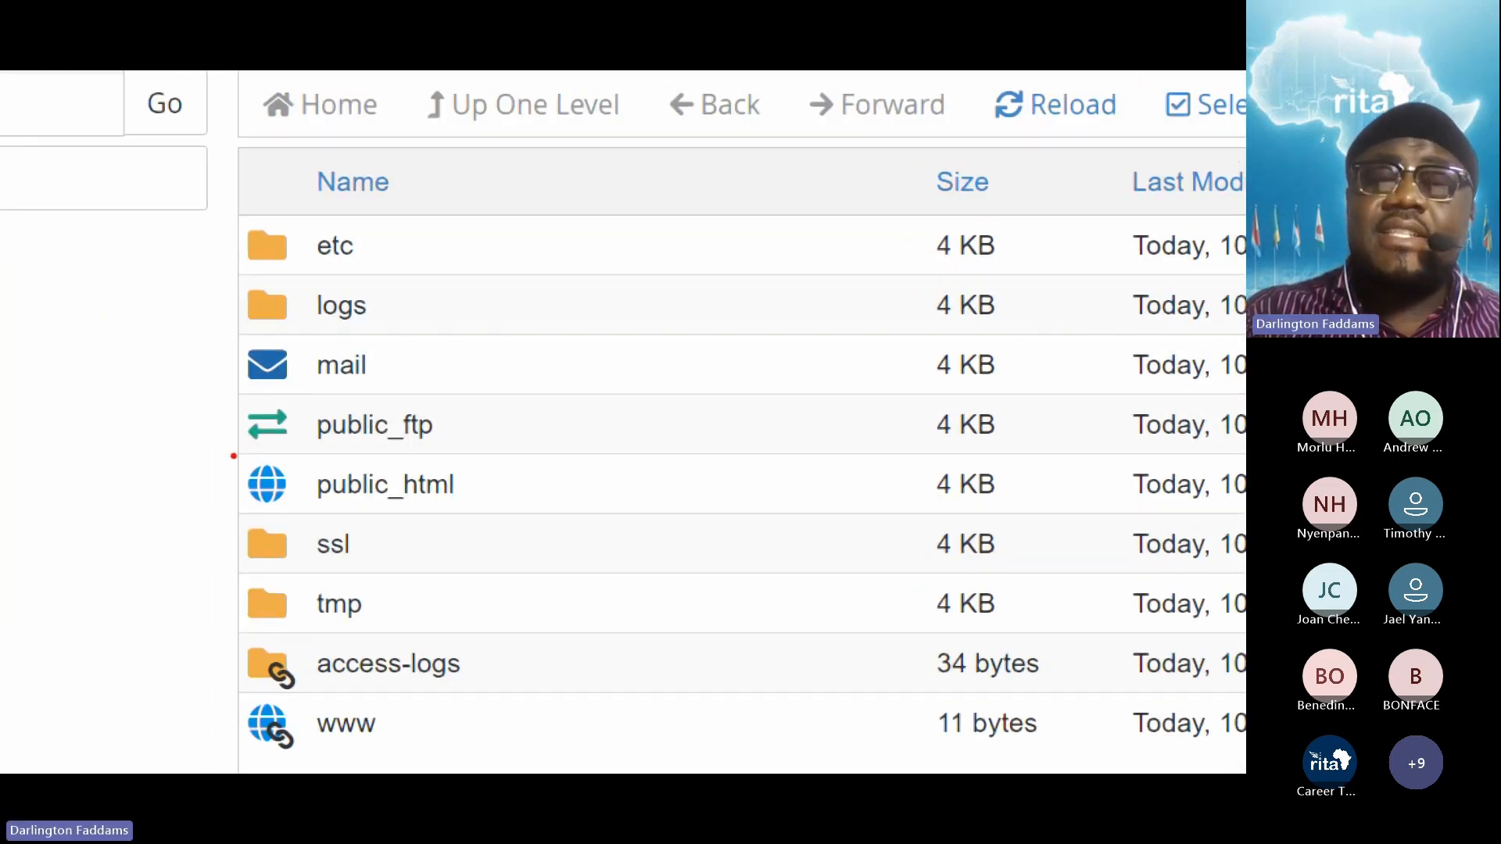
{"action": "mouse_move", "coordinate": [233, 456]}
{"action": "left_mouse_down"}
{"action": "mouse_move", "coordinate": [542, 528]}
{"action": "mouse_move", "coordinate": [478, 524]}
{"action": "mouse_move", "coordinate": [602, 480]}
{"action": "mouse_move", "coordinate": [771, 480]}
{"action": "left_mouse_up"}
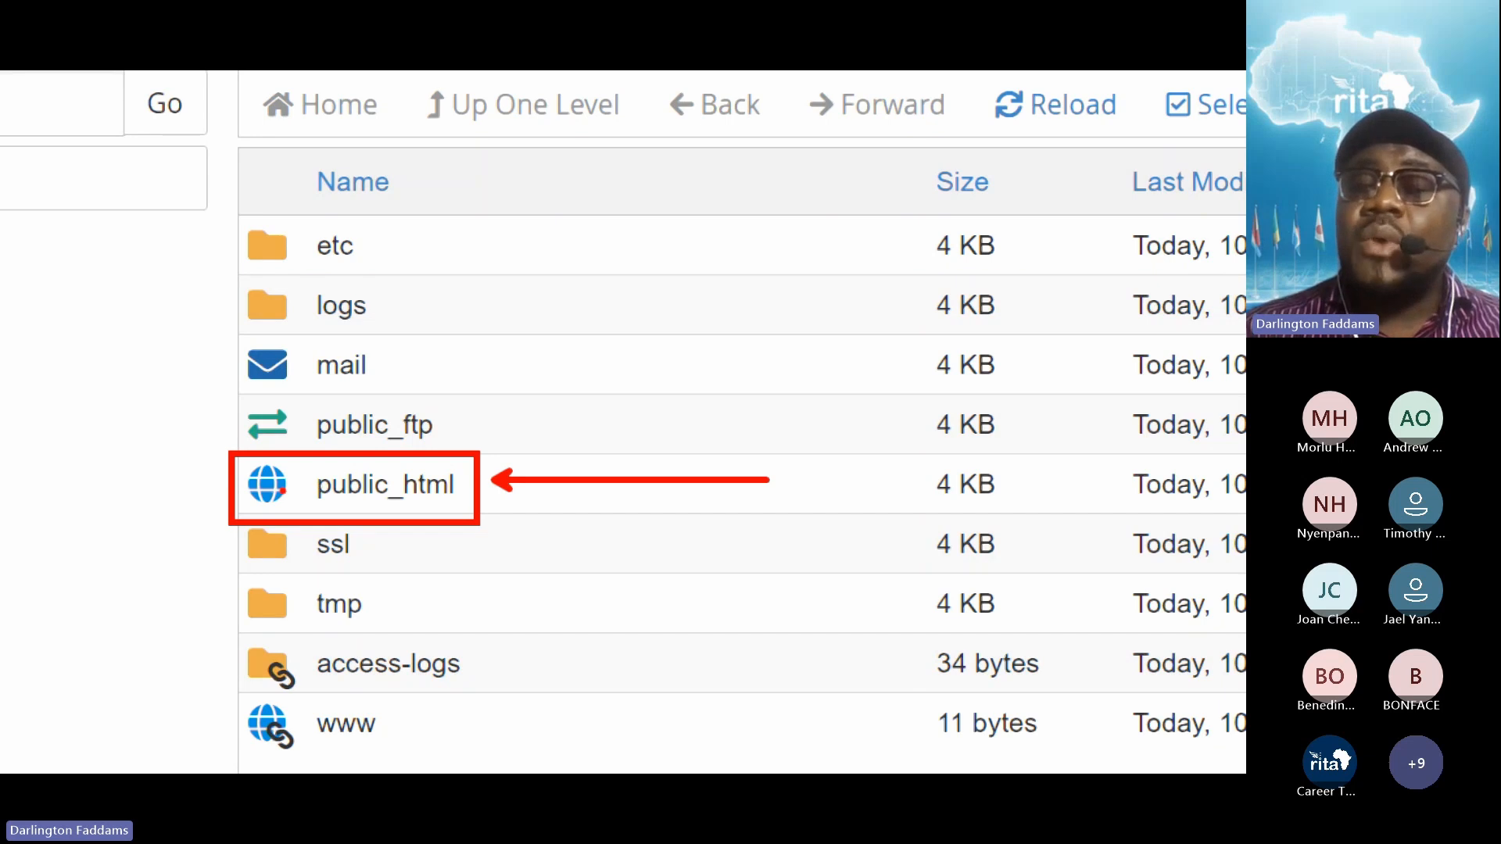
{"action": "left_click_drag", "start_coordinate": [194, 488], "coordinate": [32, 488]}
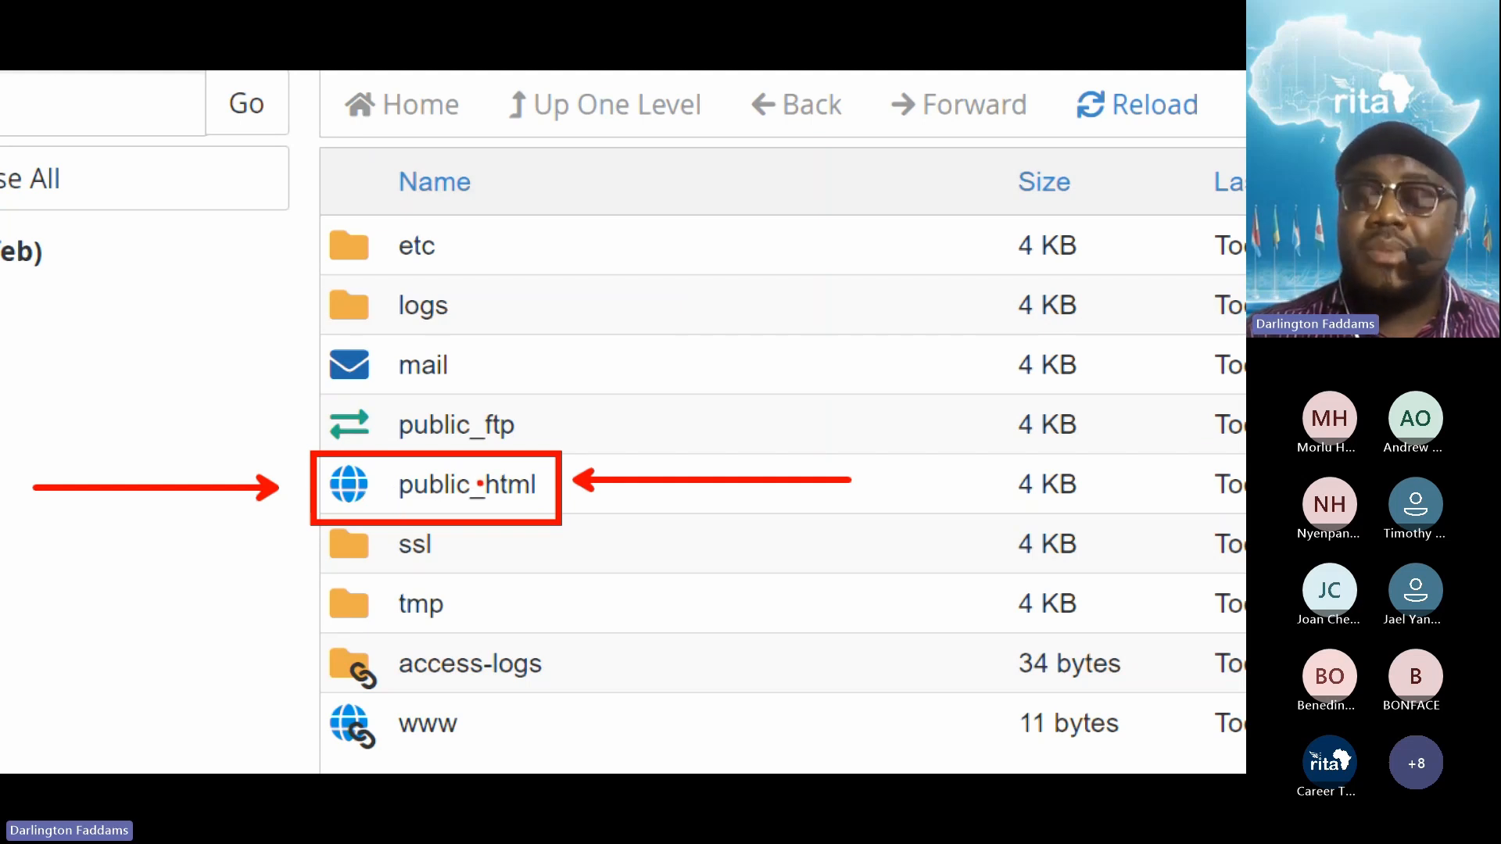
{"action": "key", "text": "Escape"}
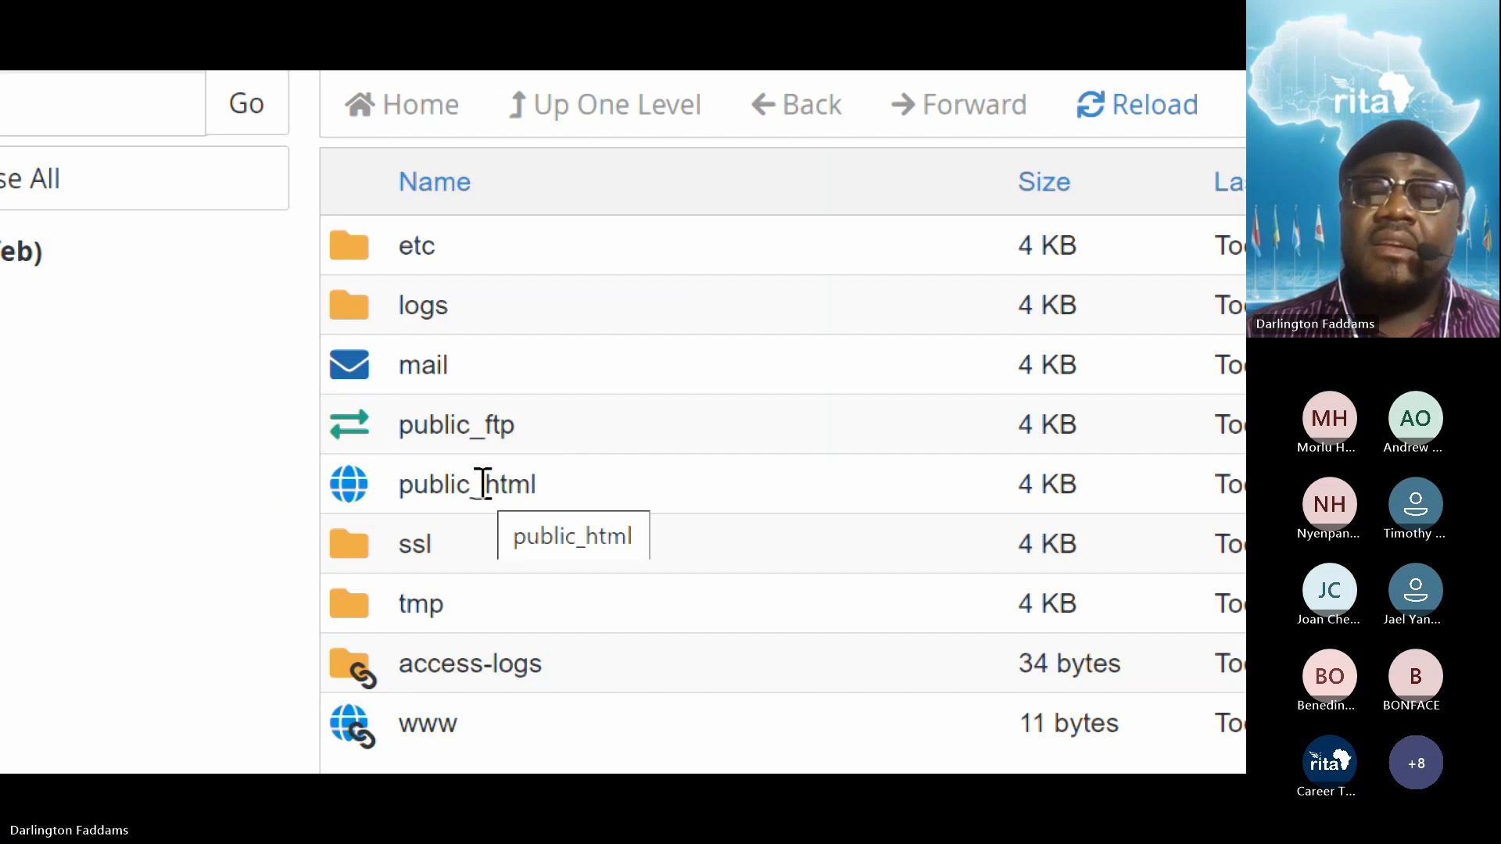
{"action": "left_click", "coordinate": [160, 473]}
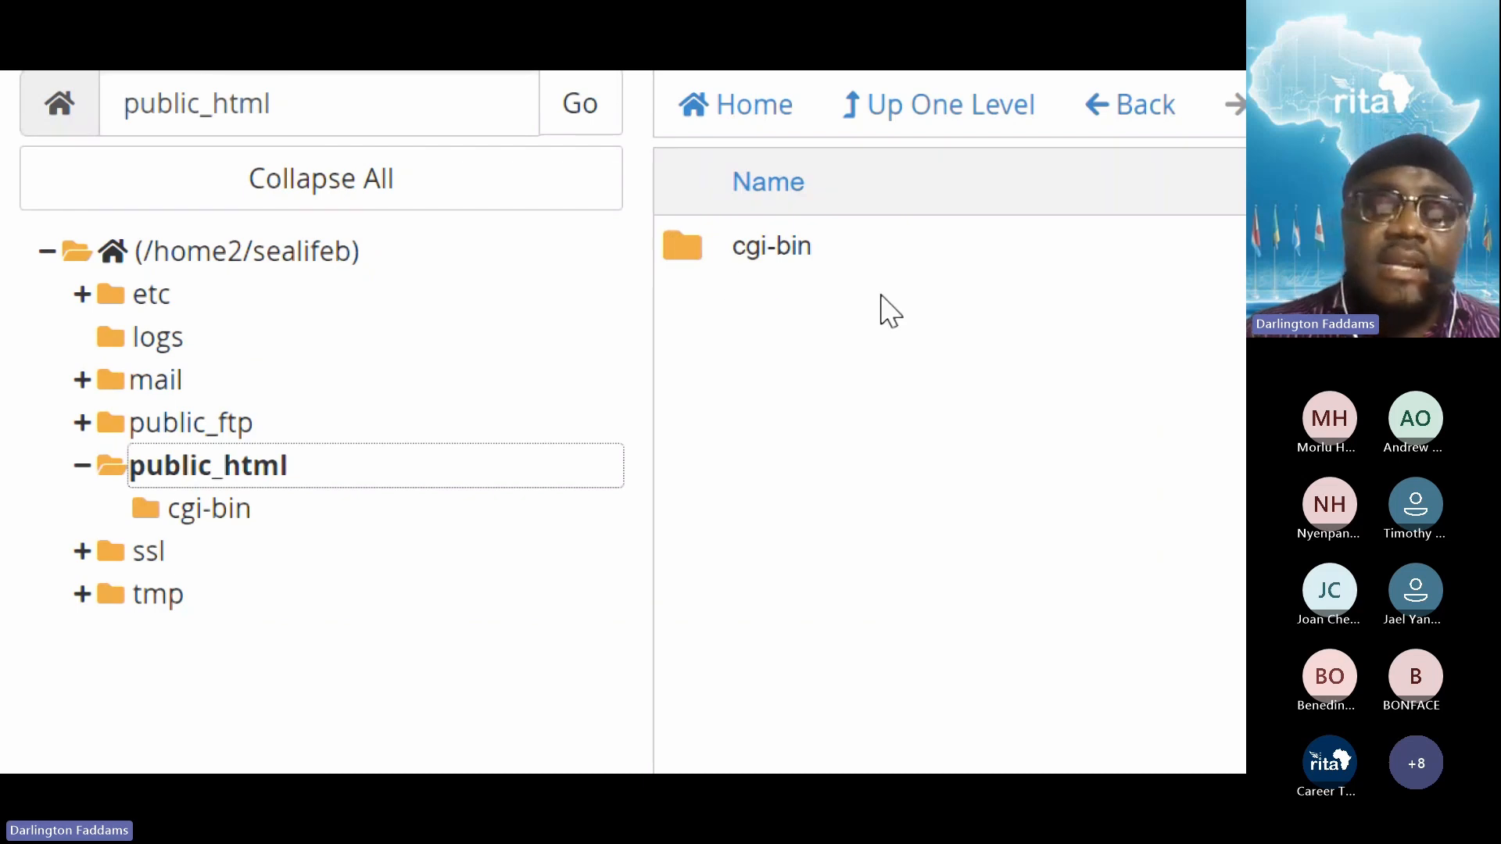
{"action": "key", "text": "super+minus"}
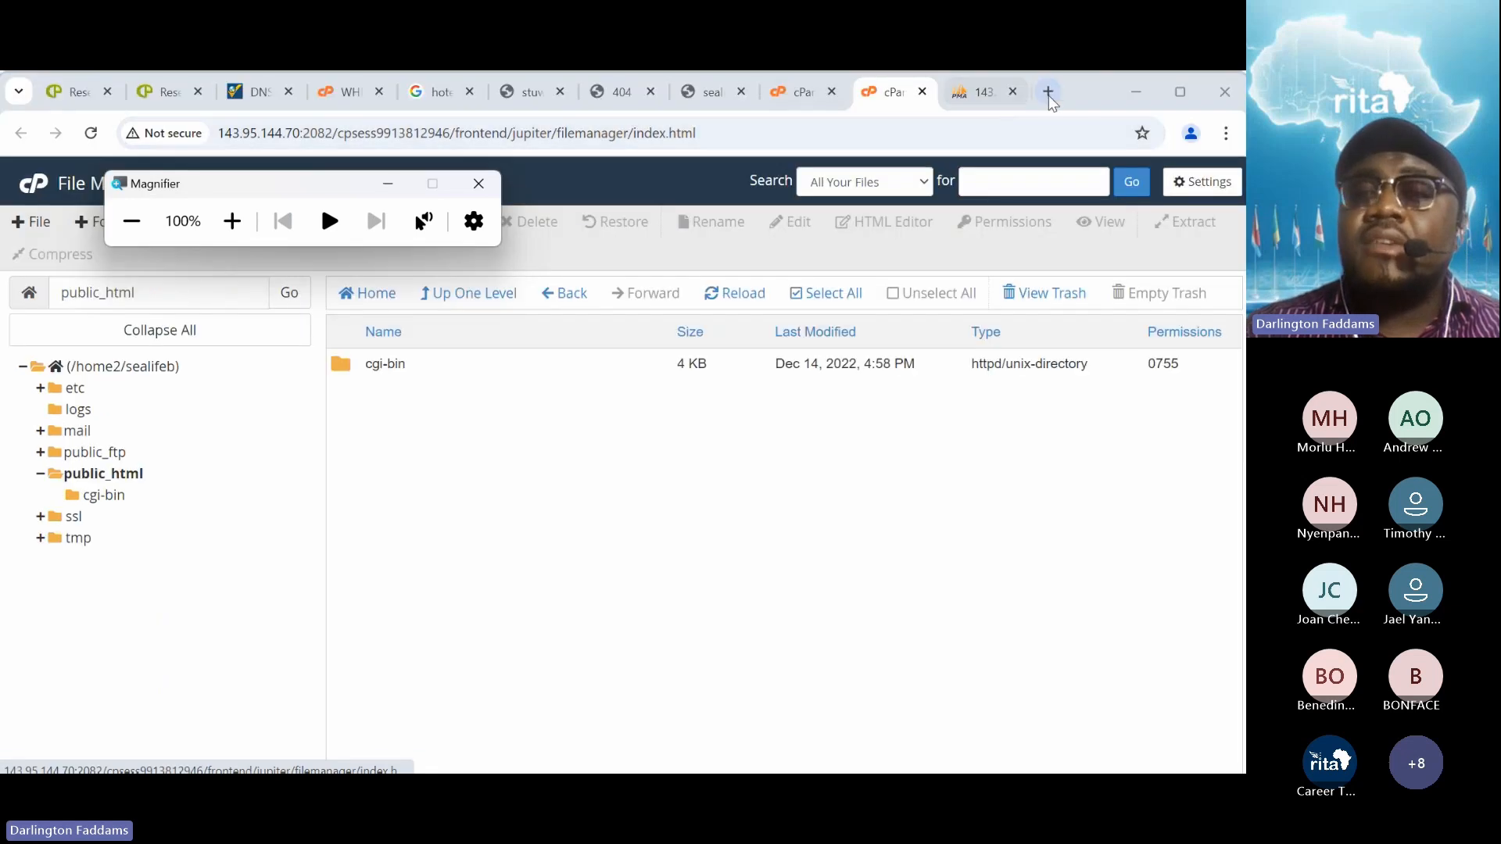
- Open a new browser tab and go to the sealifeboat.com website
{"action": "left_click", "coordinate": [1049, 93]}
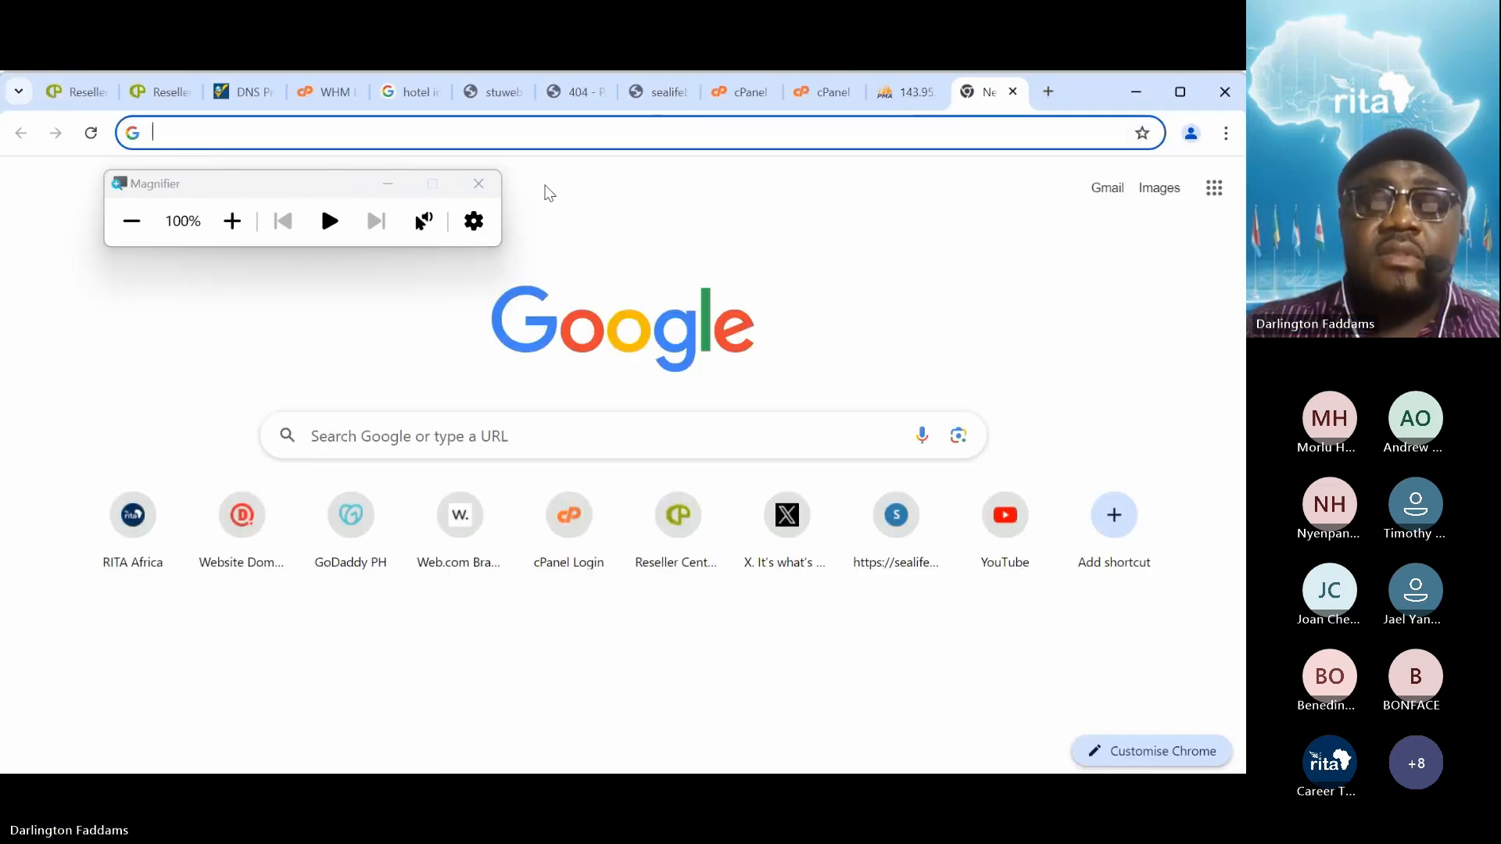
{"action": "type", "text": "se"}
{"action": "key", "text": "Return"}
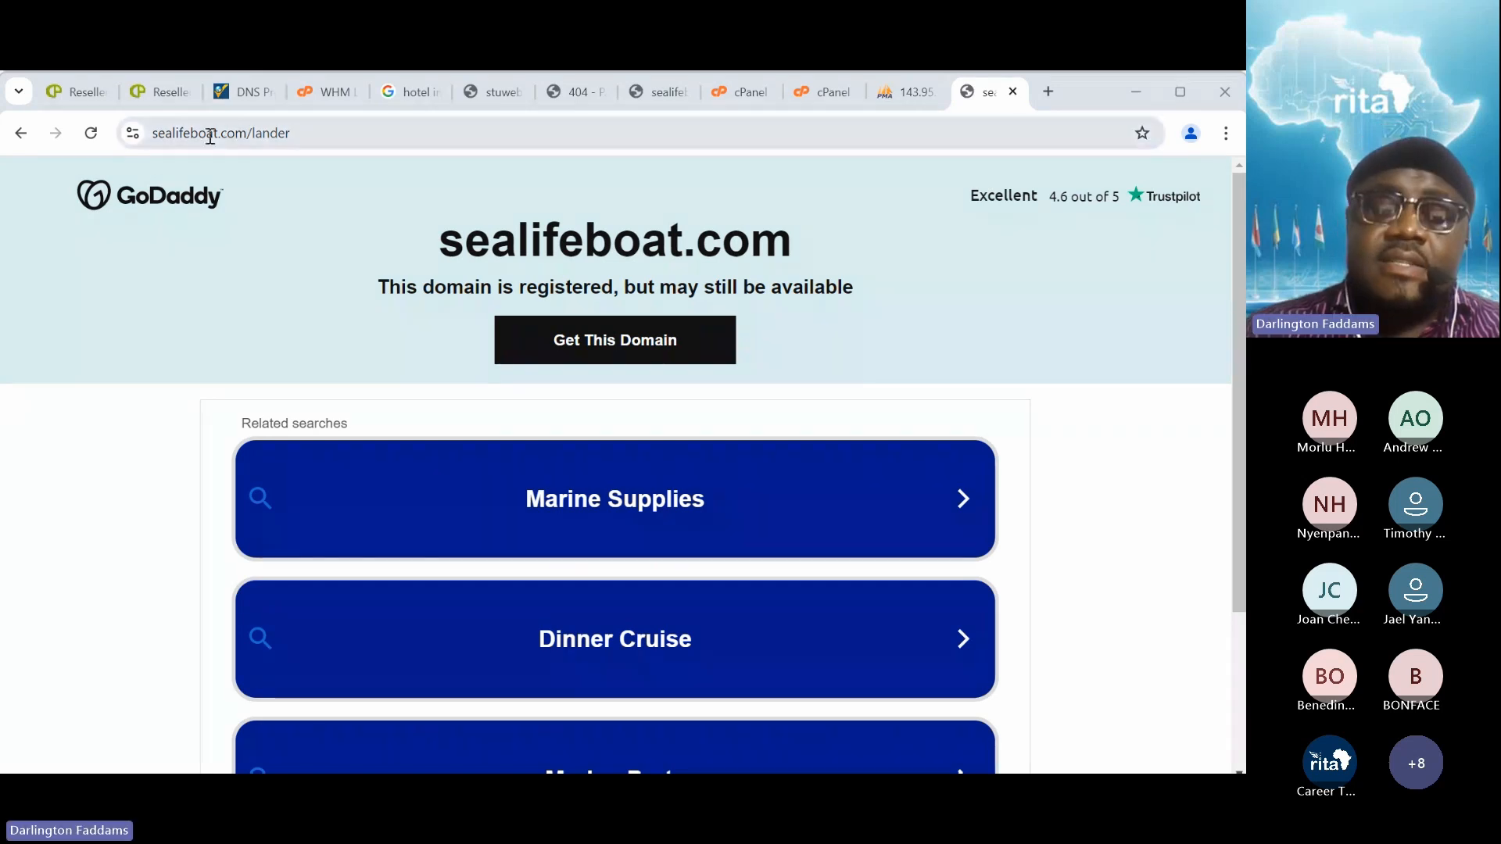
{"action": "key", "text": "super+plus"}
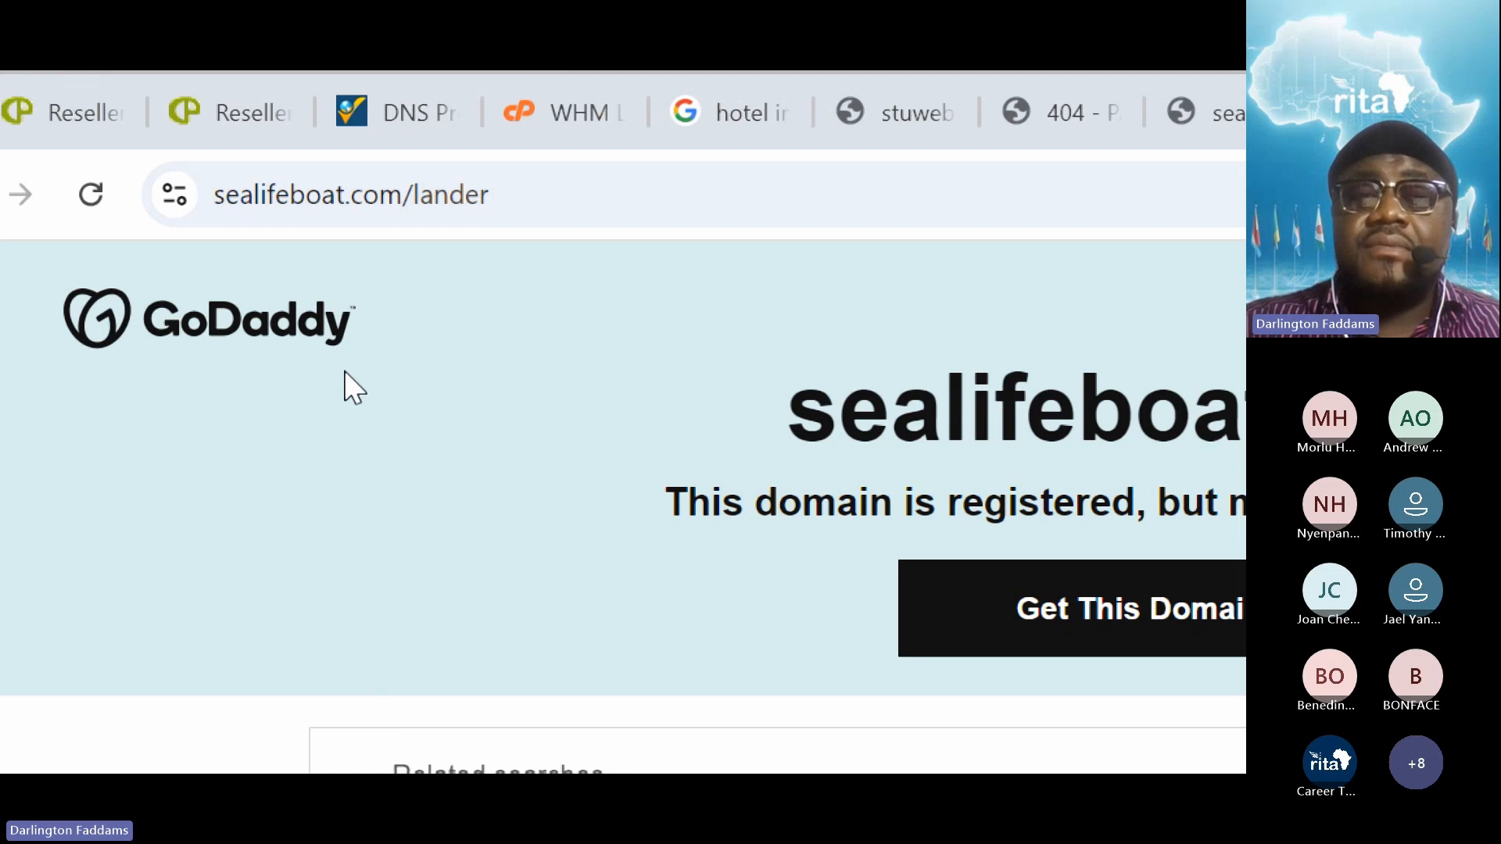
{"action": "left_click_drag", "start_coordinate": [442, 208], "coordinate": [820, 209]}
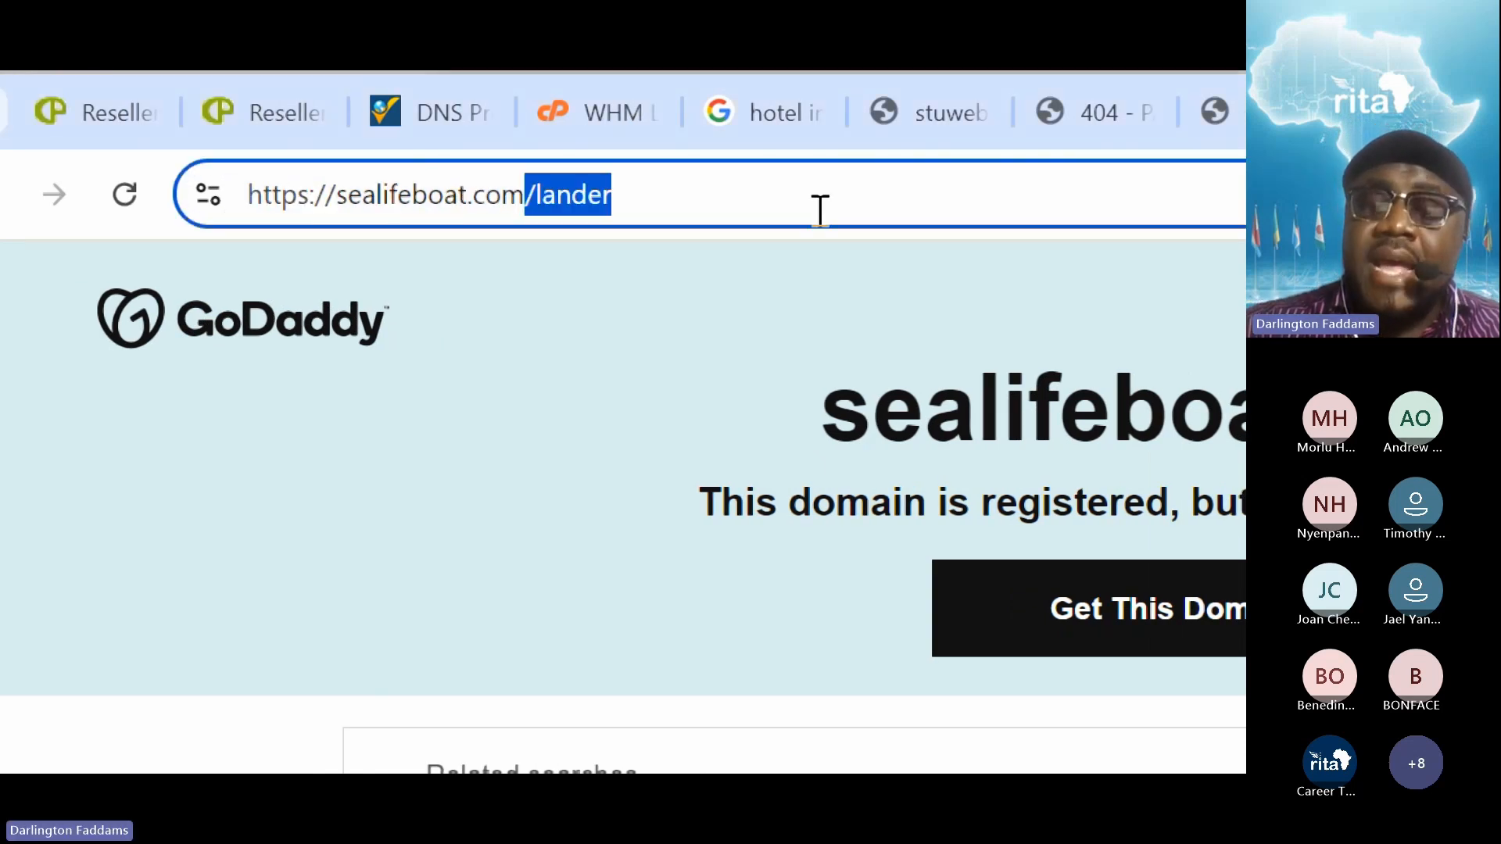
{"action": "type", "text": "."}
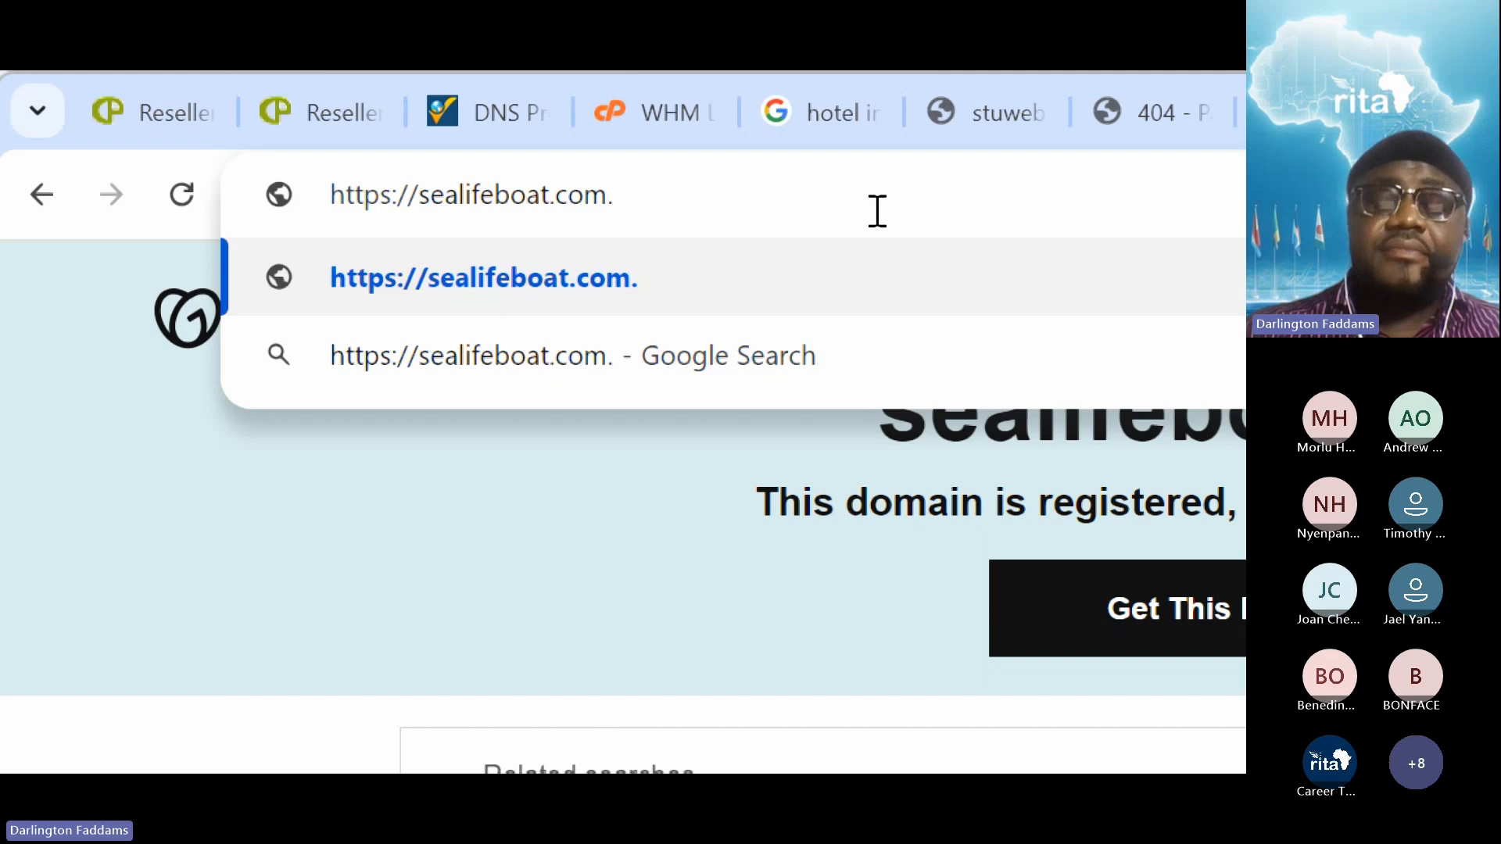
{"action": "key", "text": "Return"}
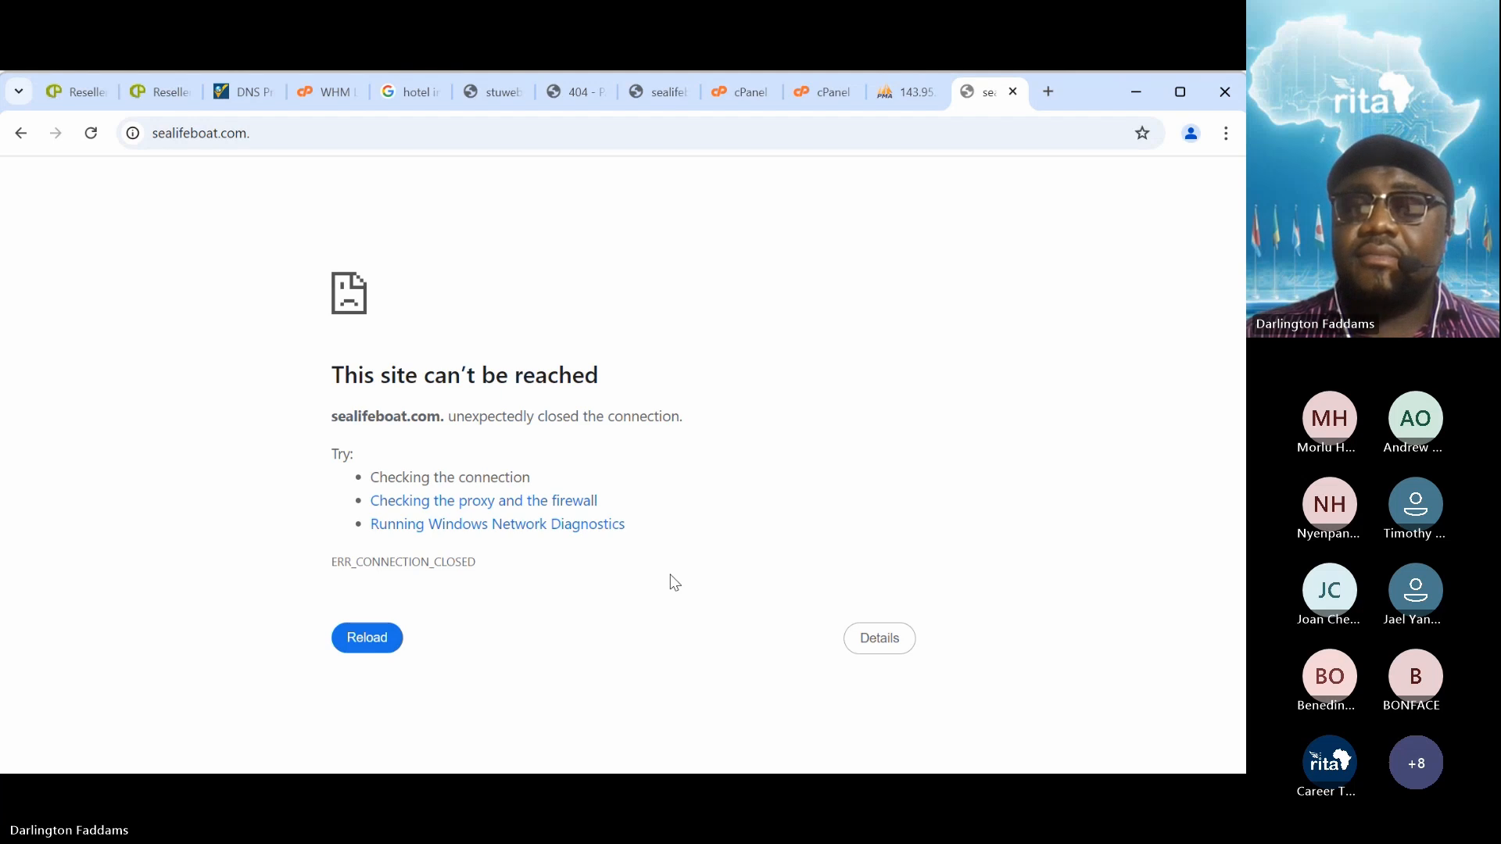
- Reload the sealifeboat.com. address from the address bar
{"action": "left_click", "coordinate": [291, 138]}
{"action": "left_click", "coordinate": [311, 139]}
{"action": "key", "text": "Return"}
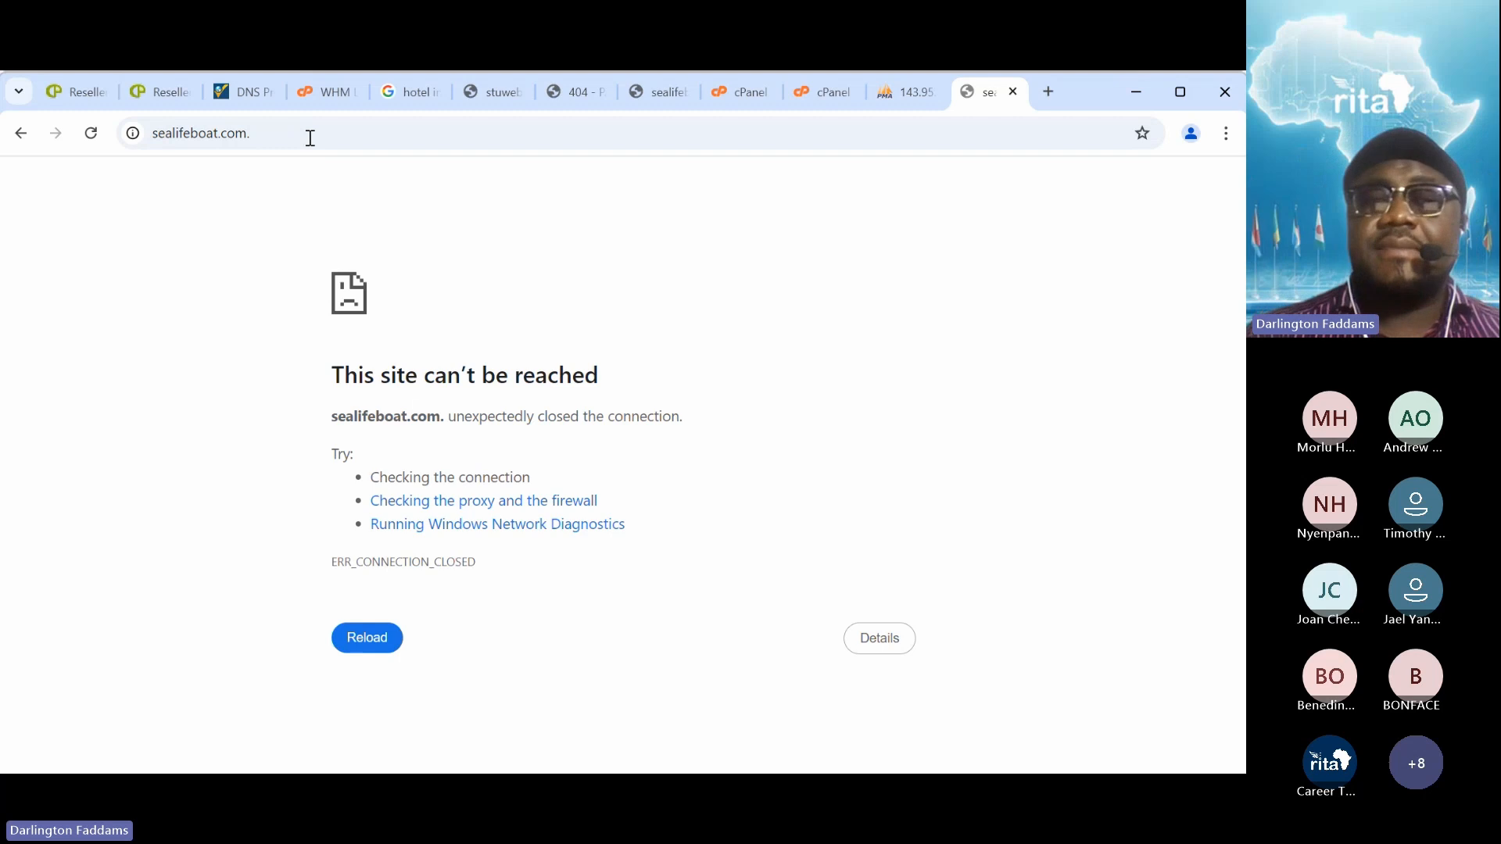
- Switch between the File Manager tab and the website tab, reloading the site address, then return to File Manager
{"action": "left_click", "coordinate": [825, 91]}
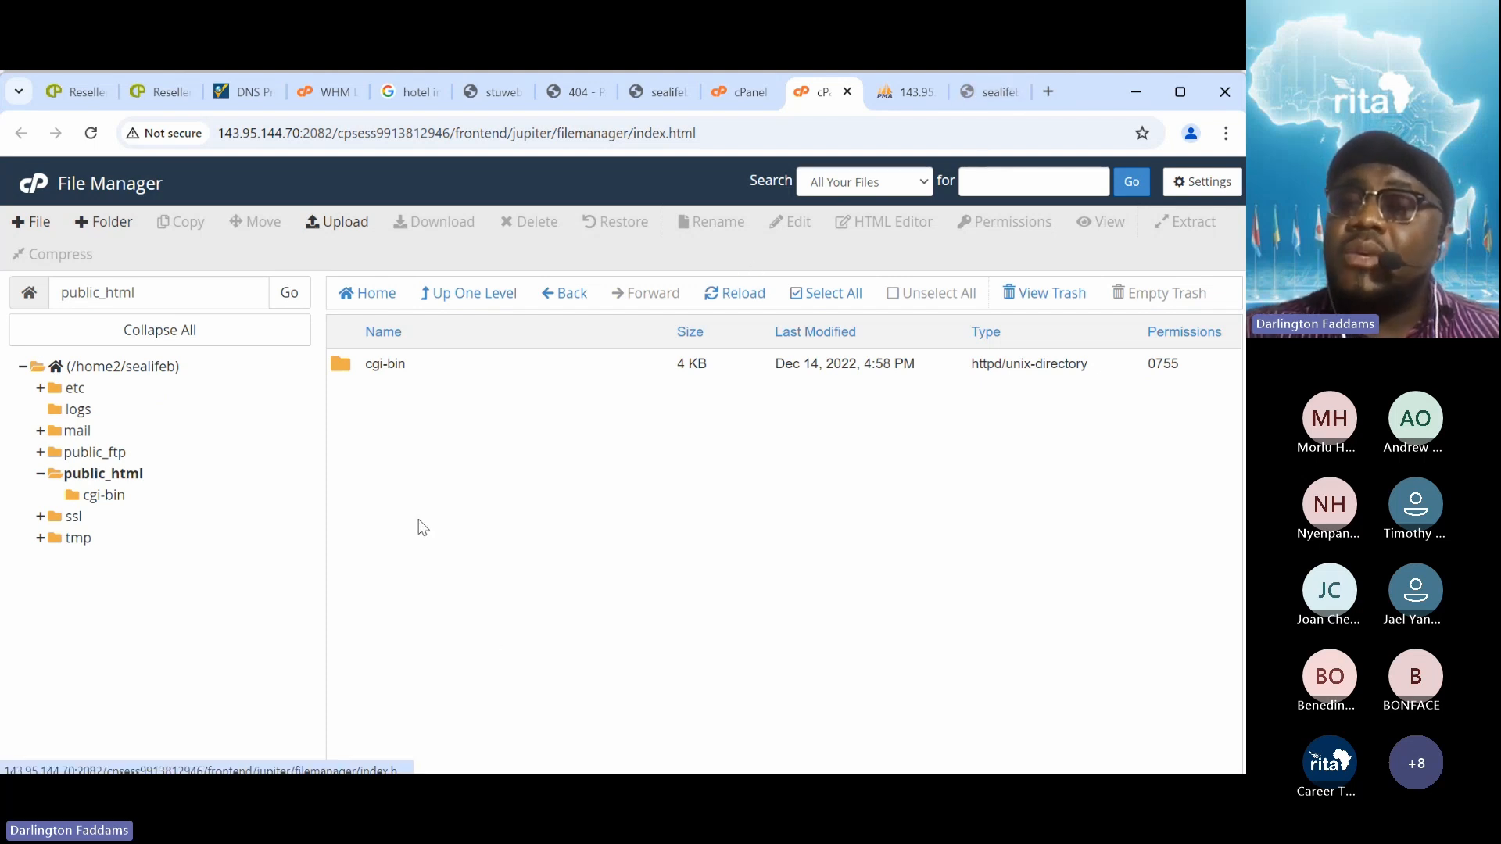
{"action": "left_click", "coordinate": [986, 91]}
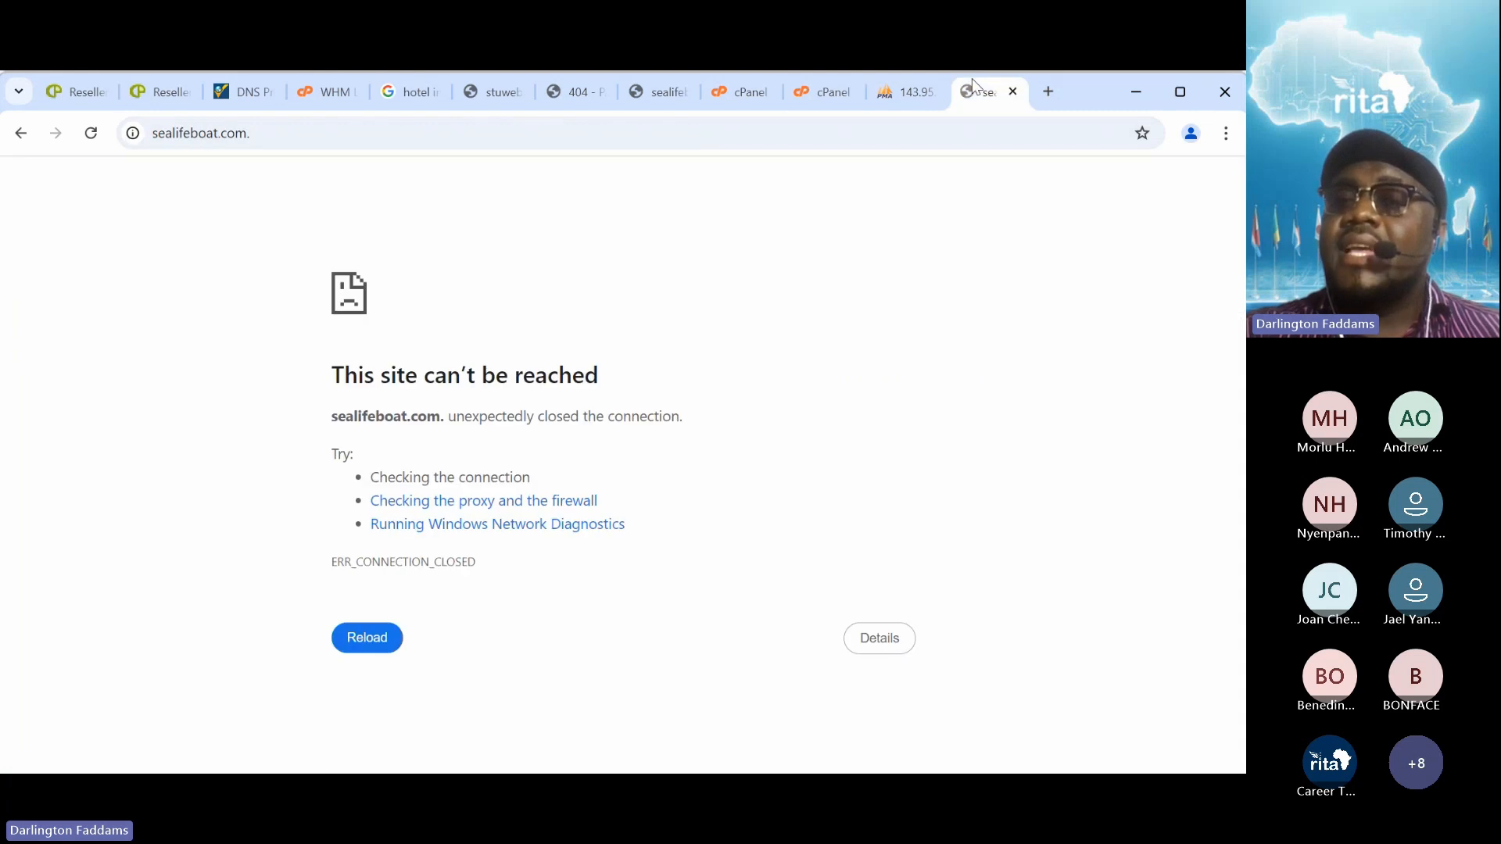
{"action": "left_click", "coordinate": [824, 91]}
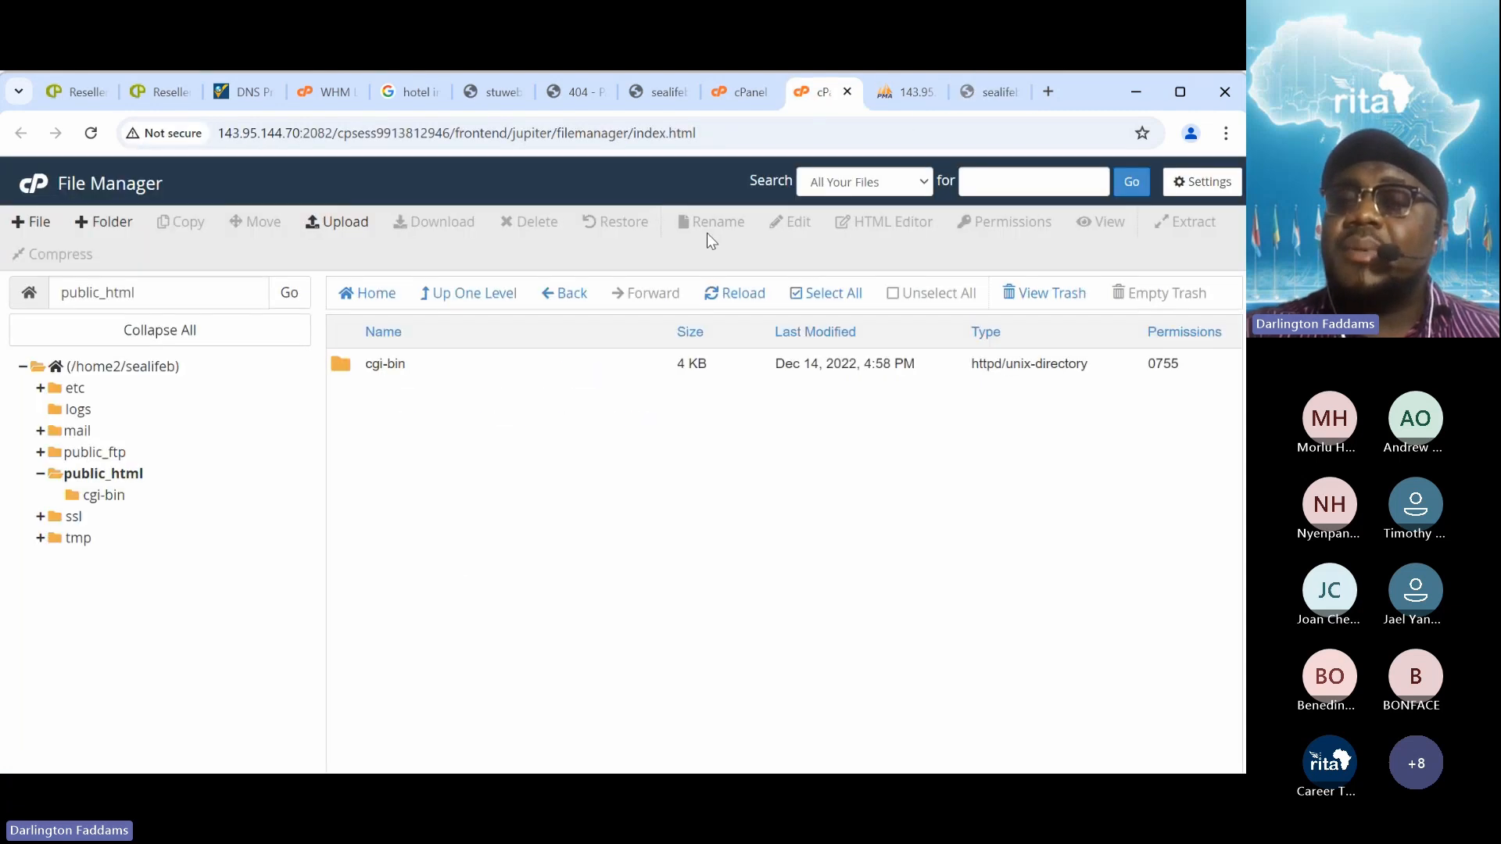
{"action": "left_click", "coordinate": [975, 91]}
{"action": "left_click", "coordinate": [364, 141]}
{"action": "key", "text": "Return"}
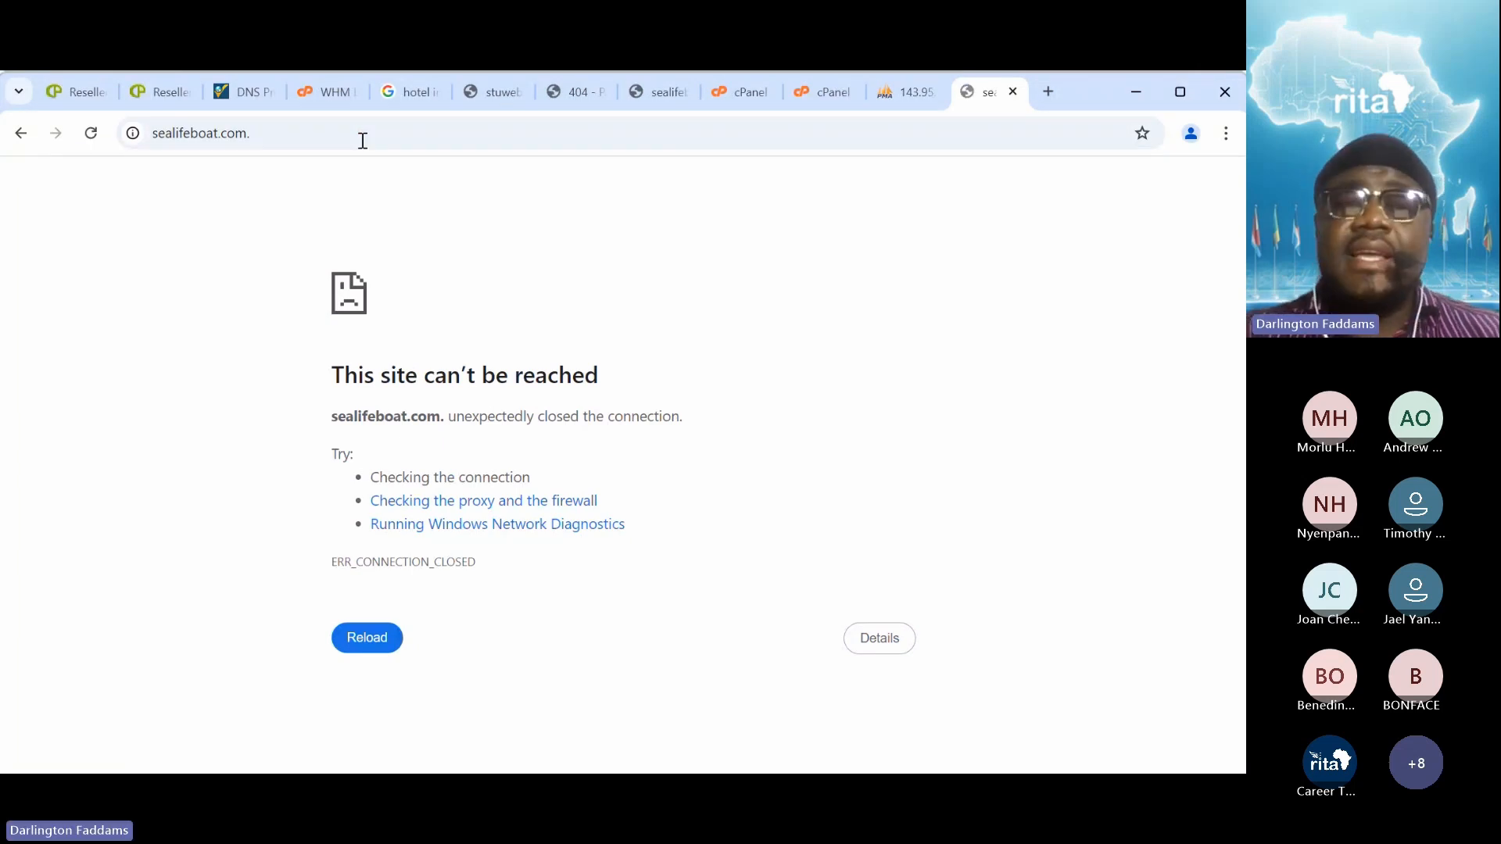
{"action": "left_click", "coordinate": [838, 92]}
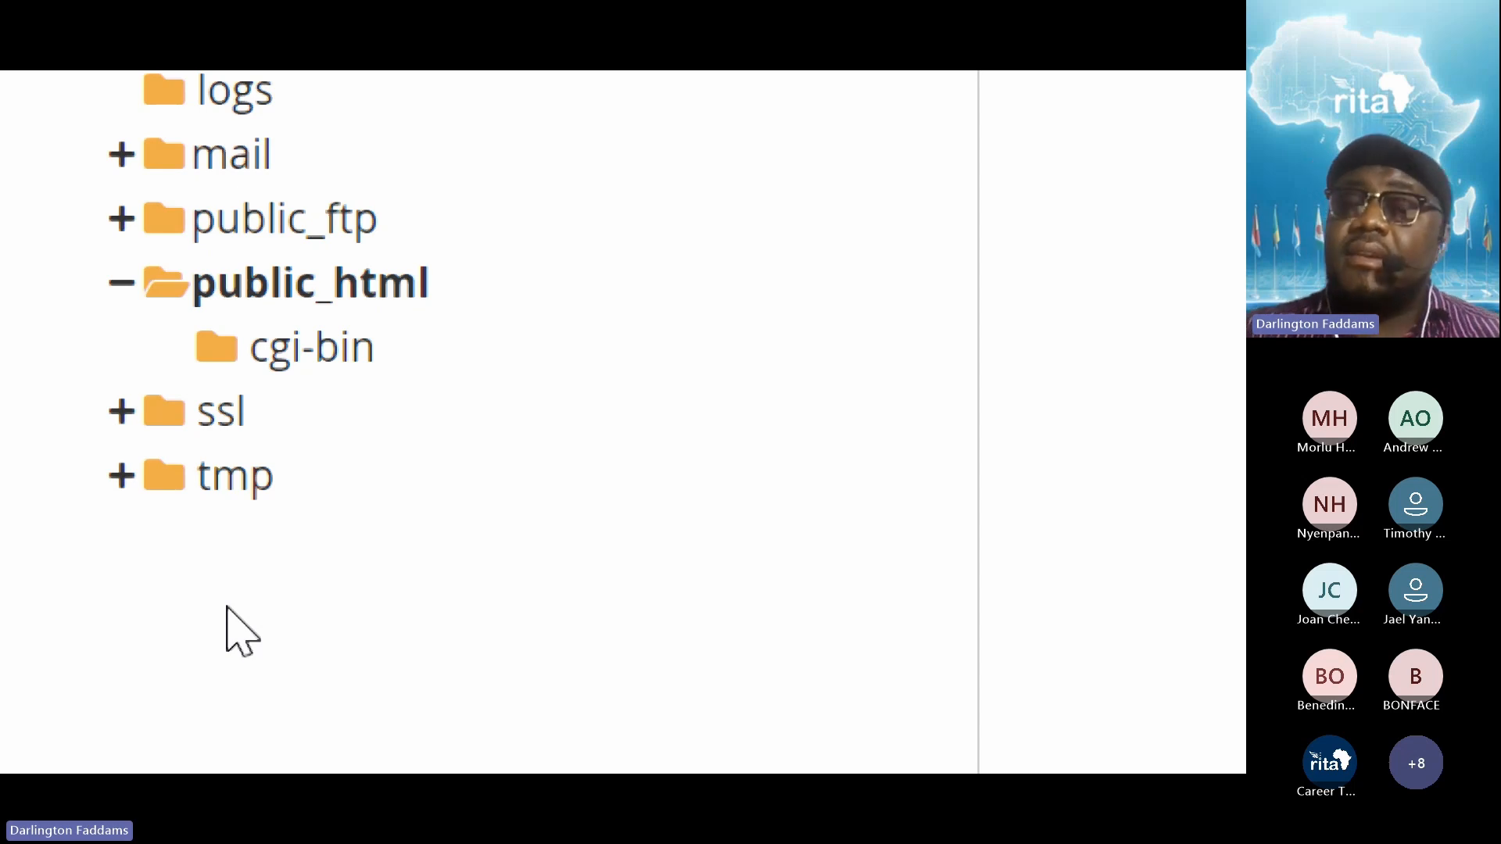
- Switch to the File Manager PowerPoint slideshow window
{"action": "scroll", "coordinate": [366, 286], "scroll_direction": "up", "scroll_amount": 5}
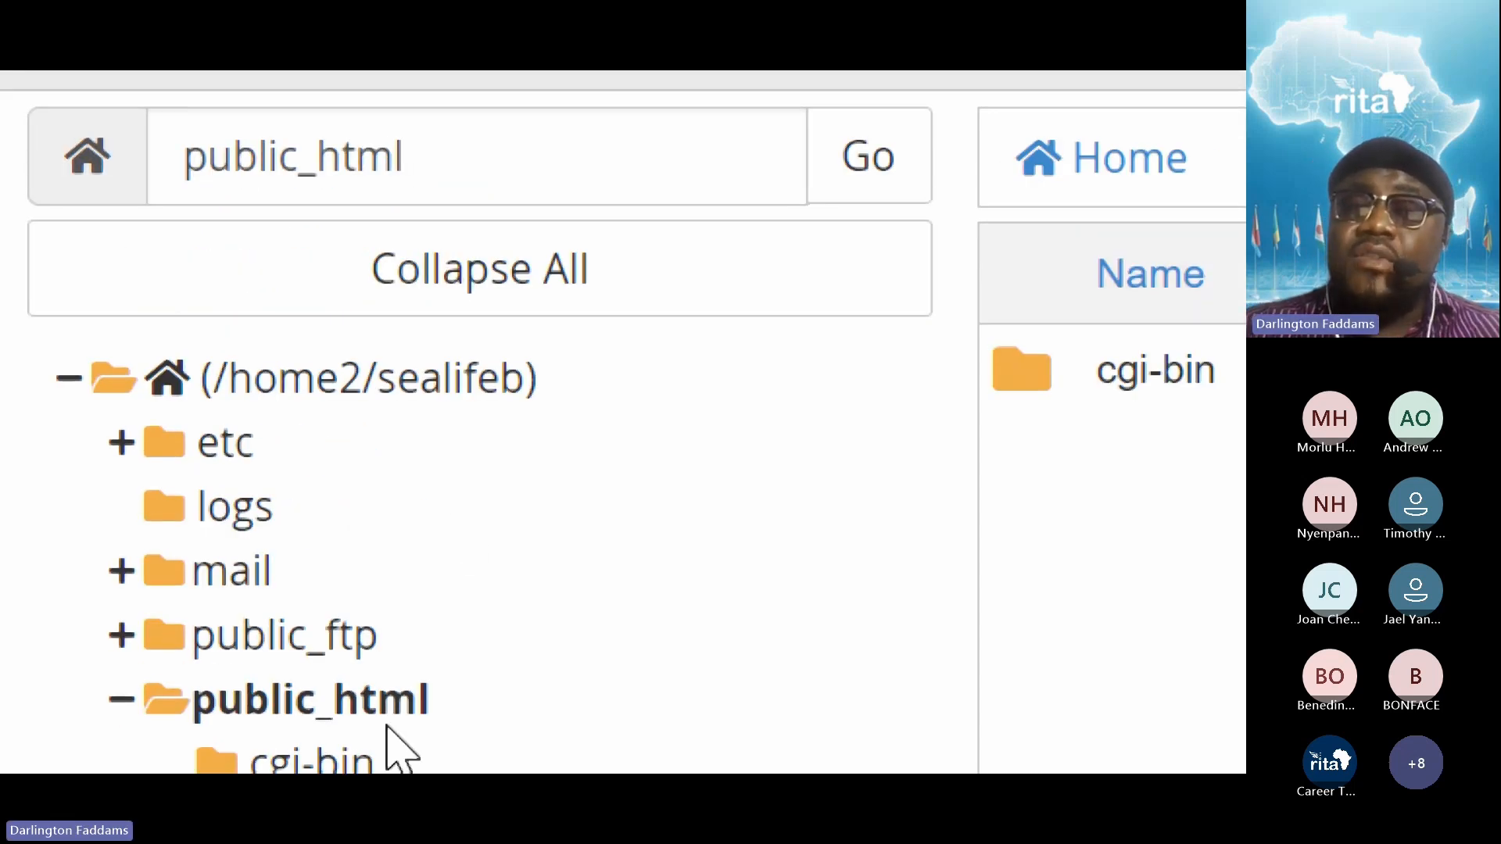
{"action": "scroll", "coordinate": [387, 731], "scroll_direction": "down", "scroll_amount": 2}
{"action": "scroll", "coordinate": [406, 723], "scroll_direction": "down", "scroll_amount": 2}
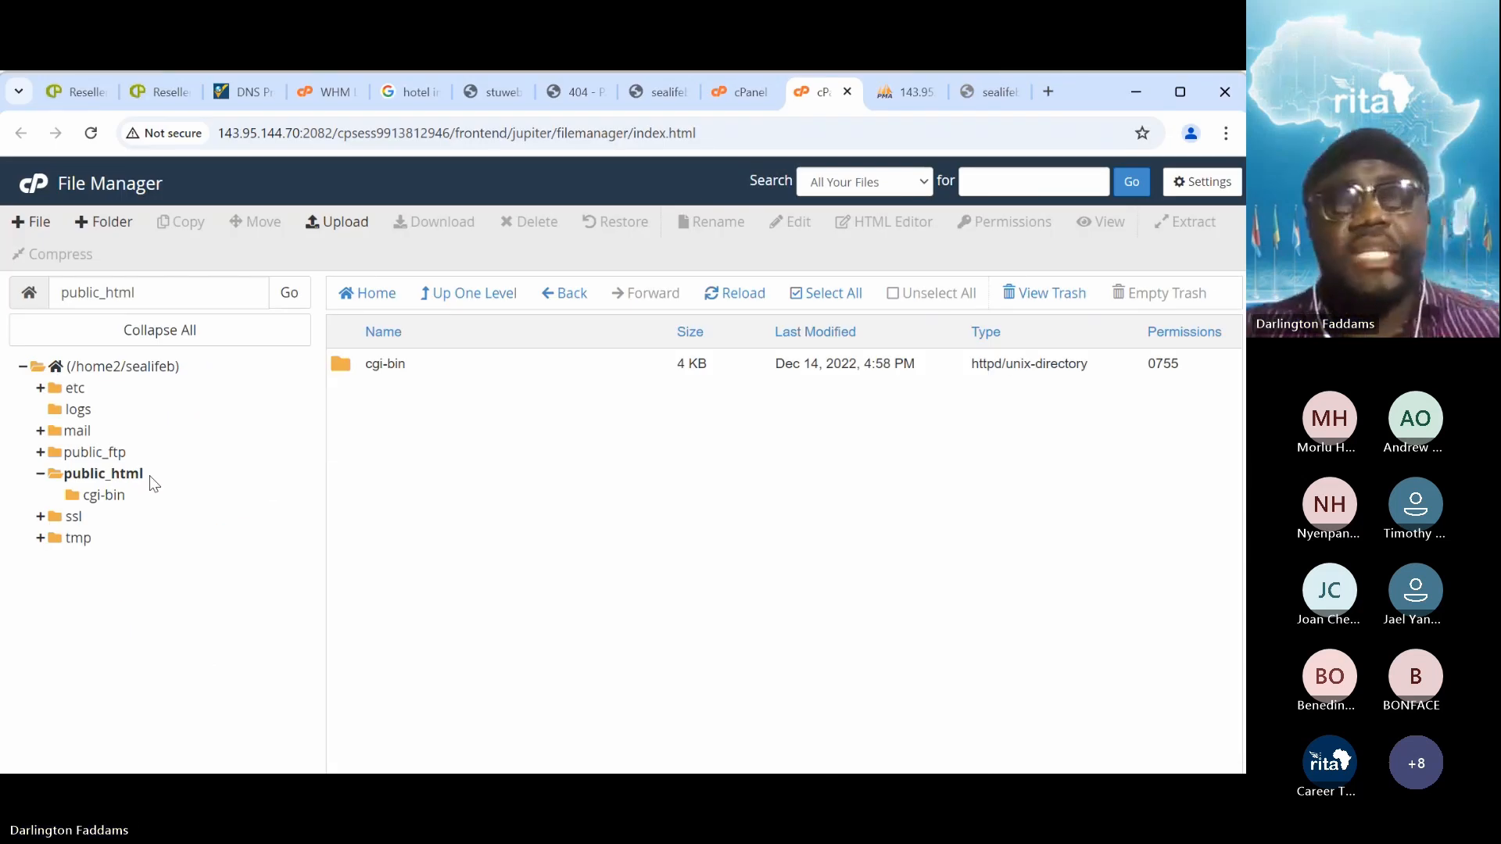
{"action": "key", "text": "alt+Tab"}
{"action": "key", "text": "alt+Tab"}
{"action": "key", "text": "alt+Tab"}
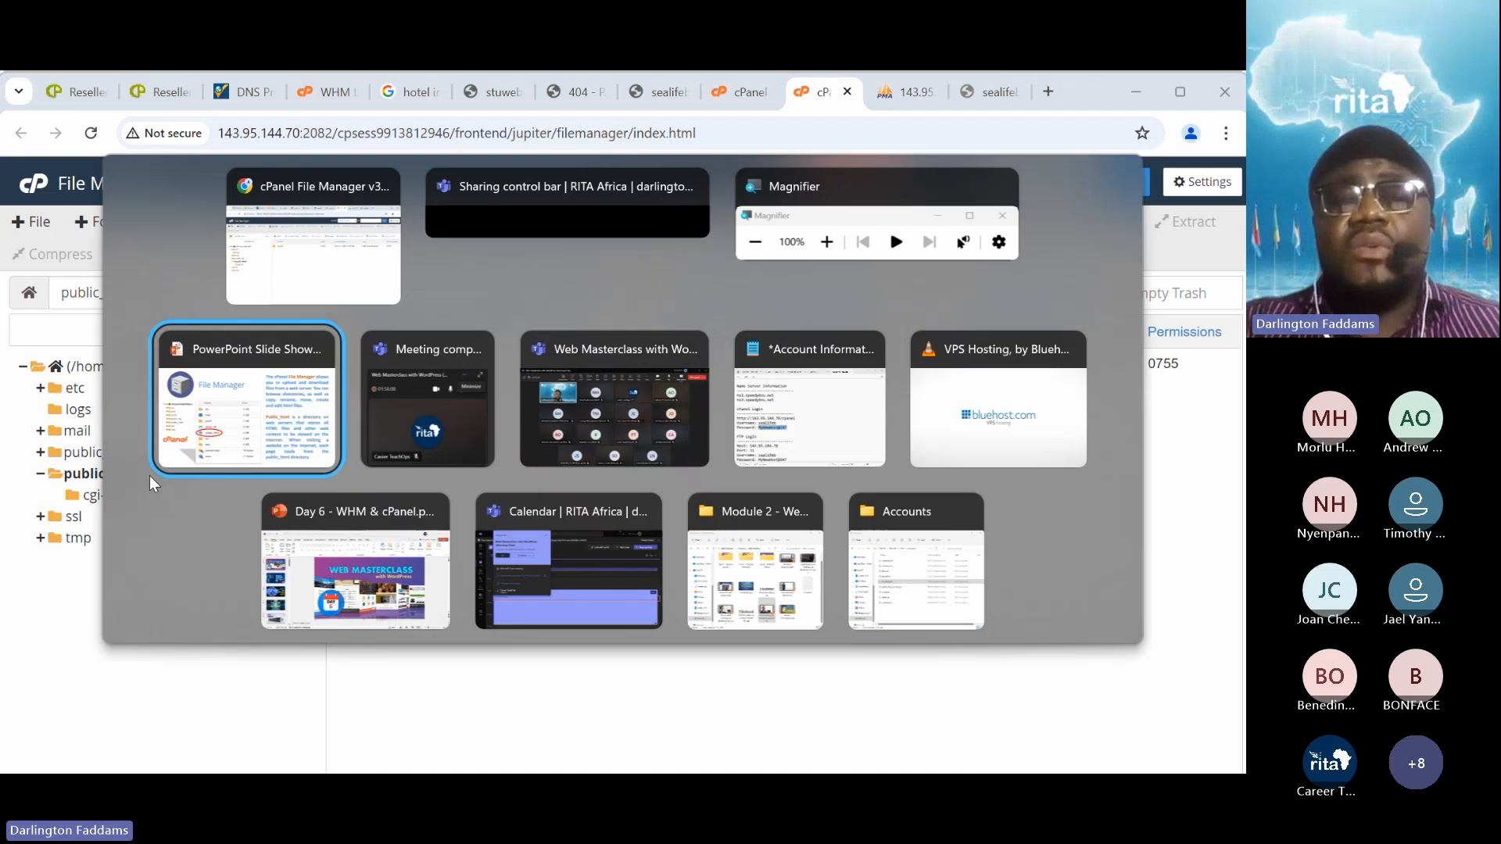